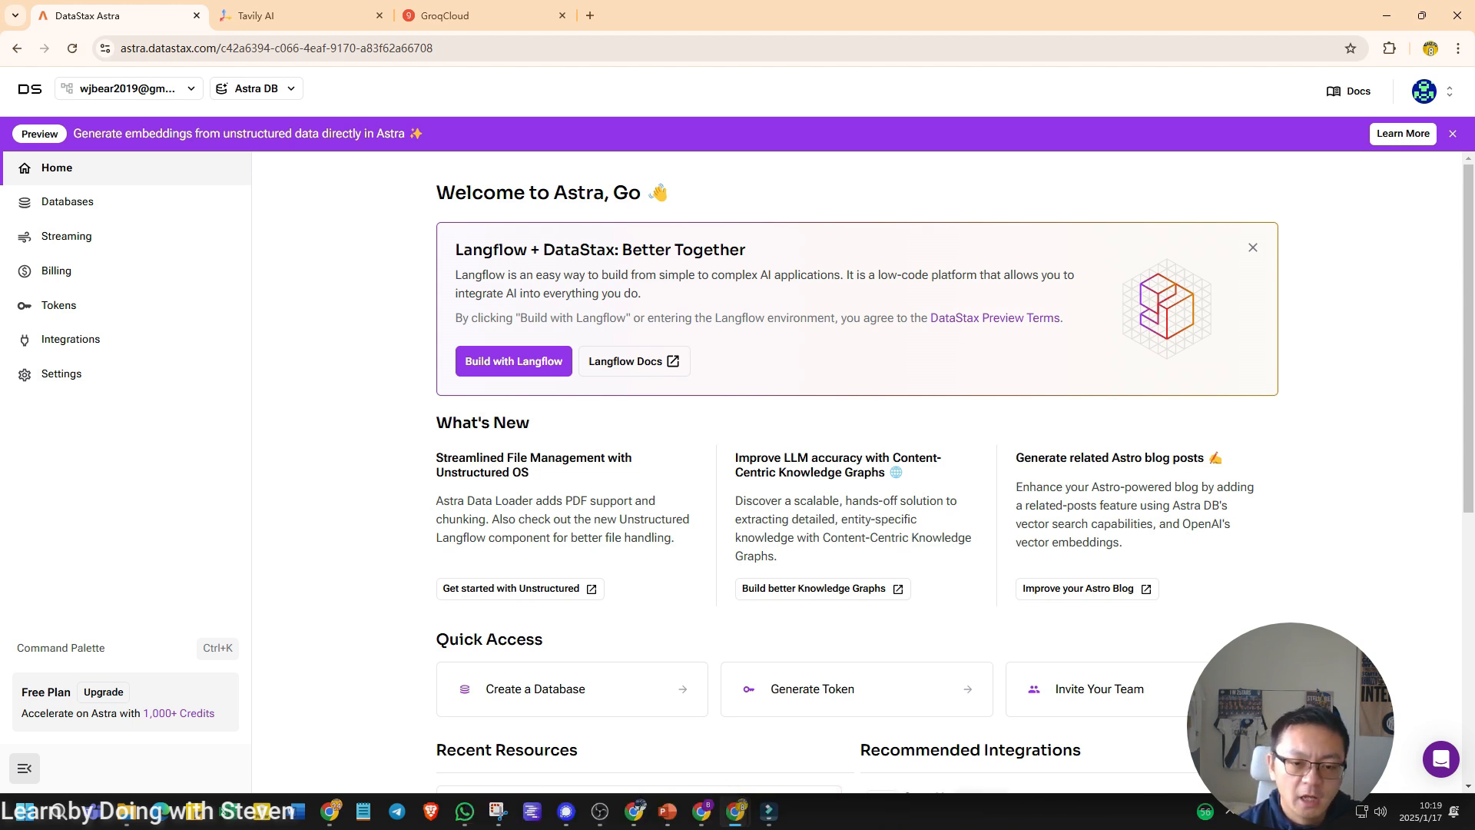
Step: Look over the Tavily API overview and the GroqCloud API keys page, and return to the DataStax Astra home page
key("ctrl+Tab")
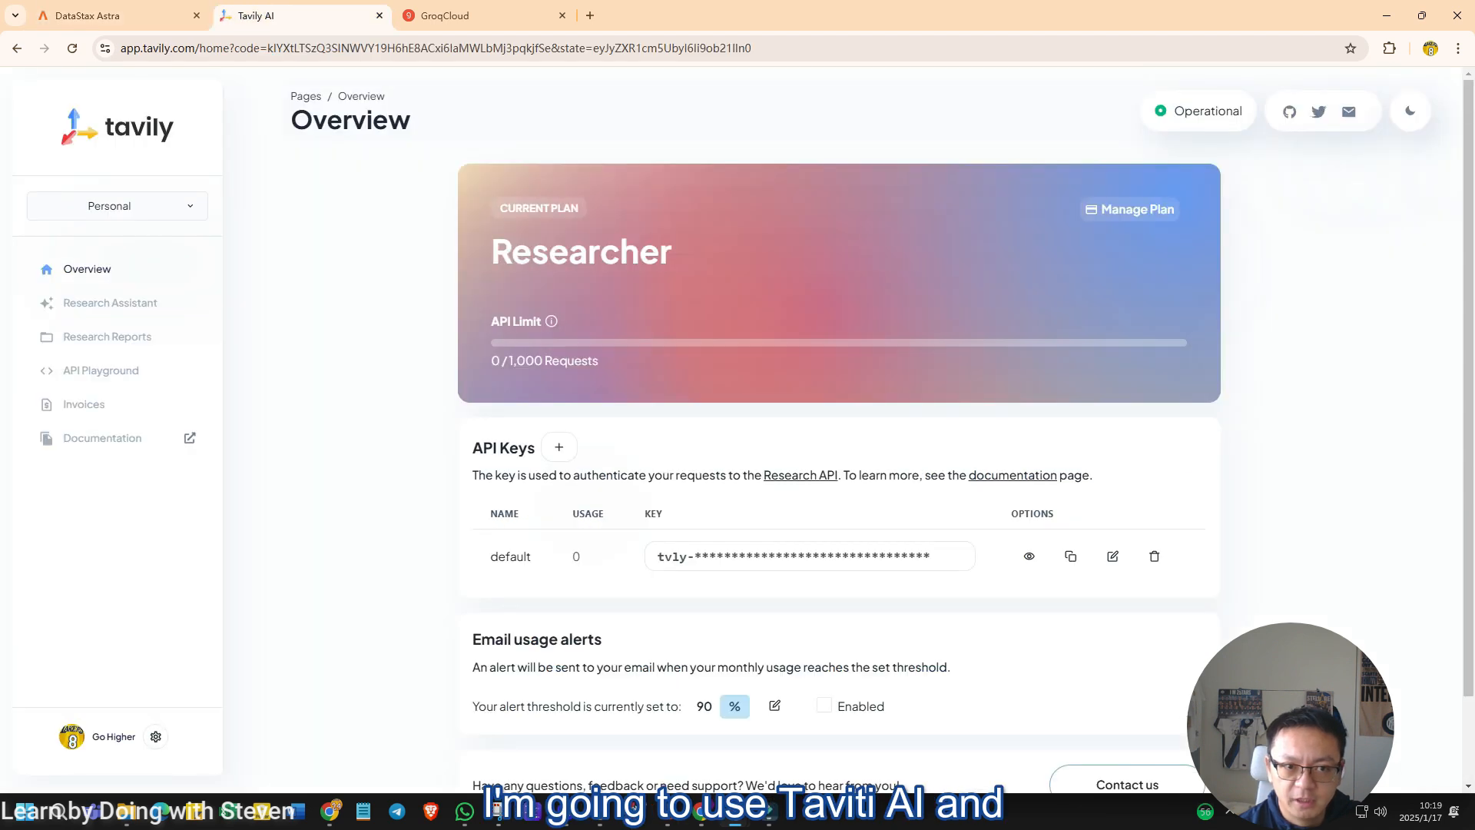
key("ctrl+Tab")
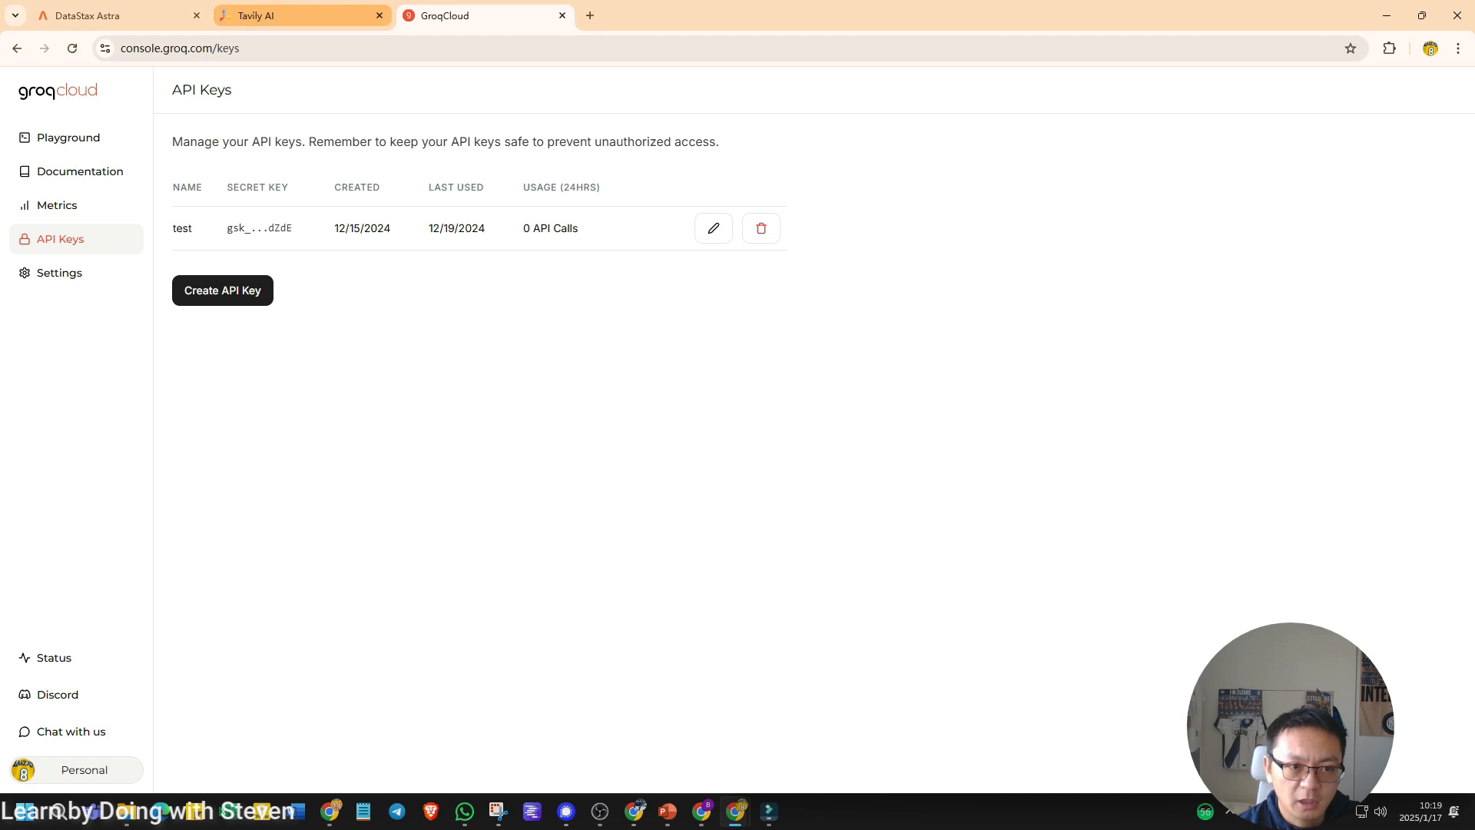
key("ctrl+shift+Tab")
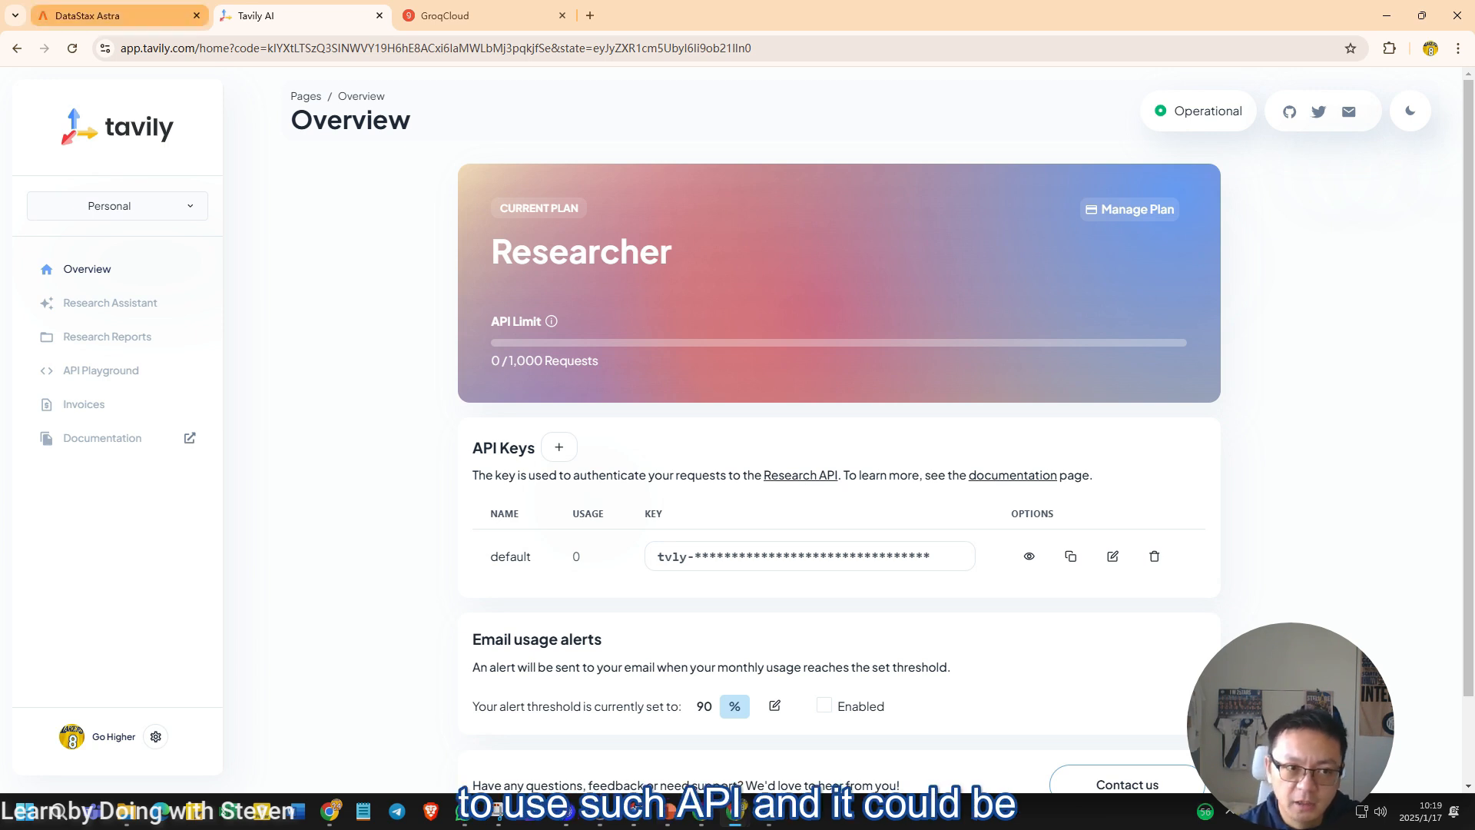
left_click(115, 15)
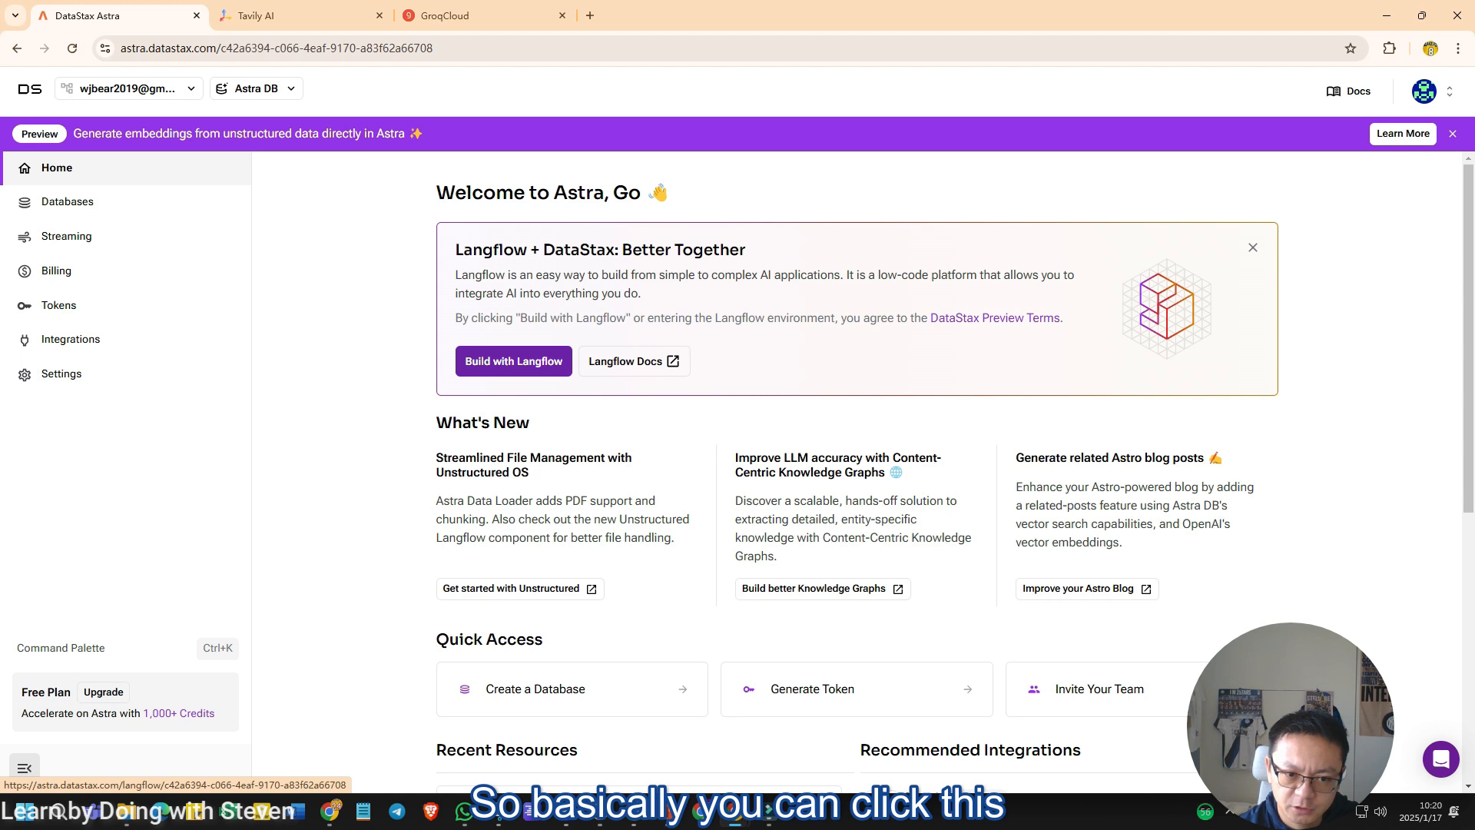
Step: Open Langflow and create a flow from the Sequential Tasks Agents template in the complete template list
left_click(513, 361)
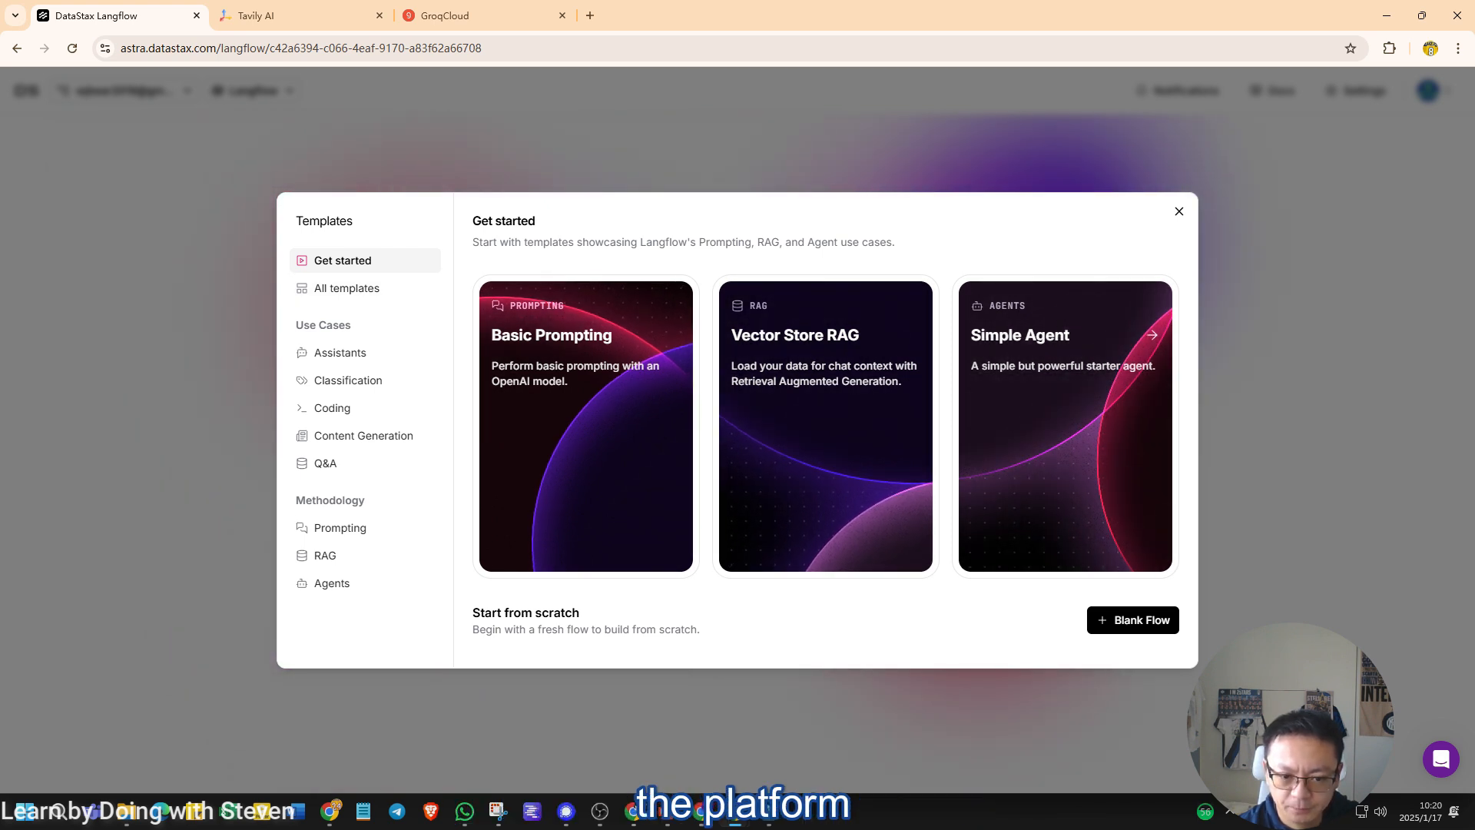
left_click(347, 289)
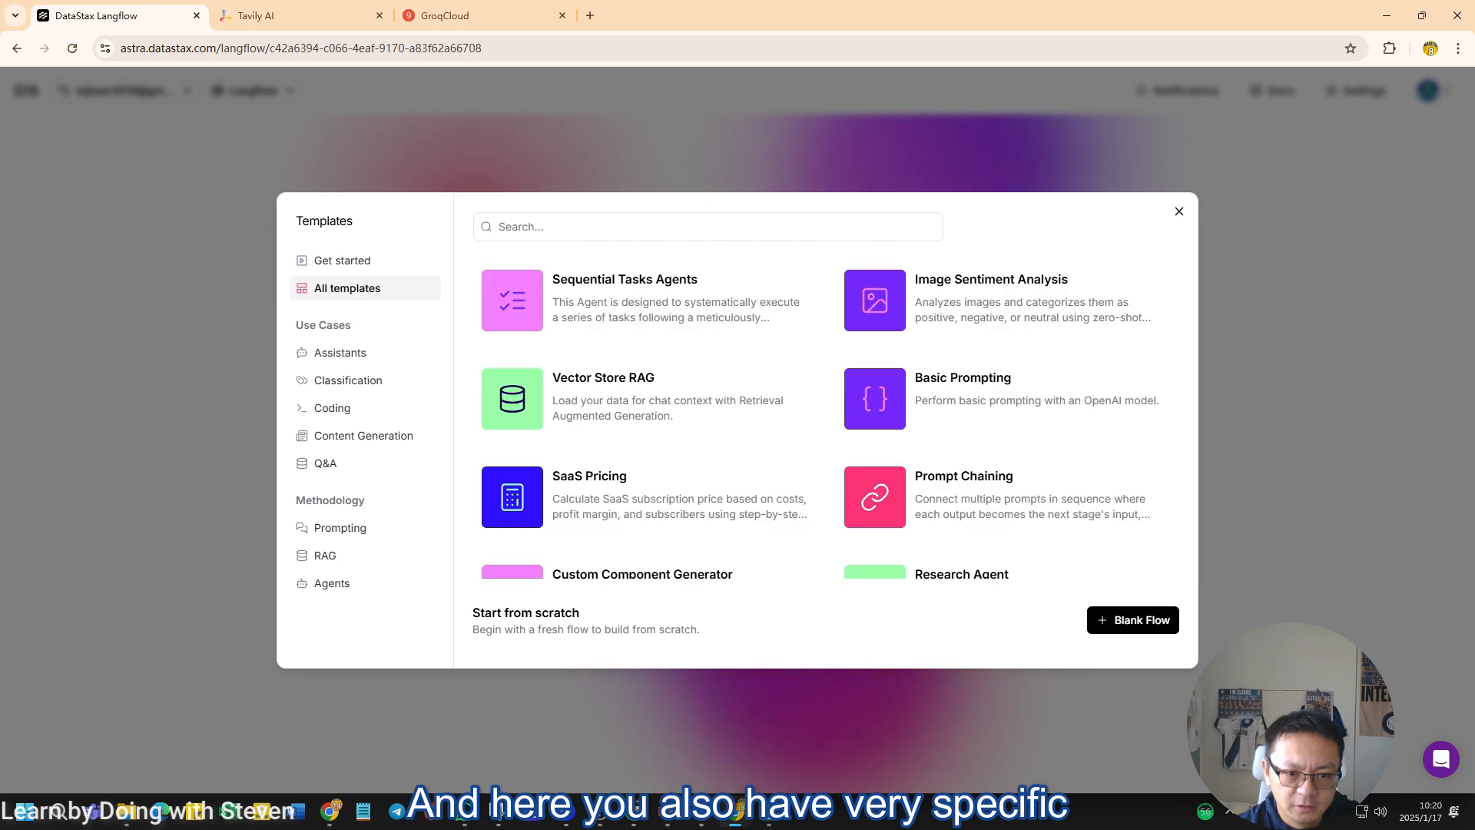
scroll(645, 384, "down", 3)
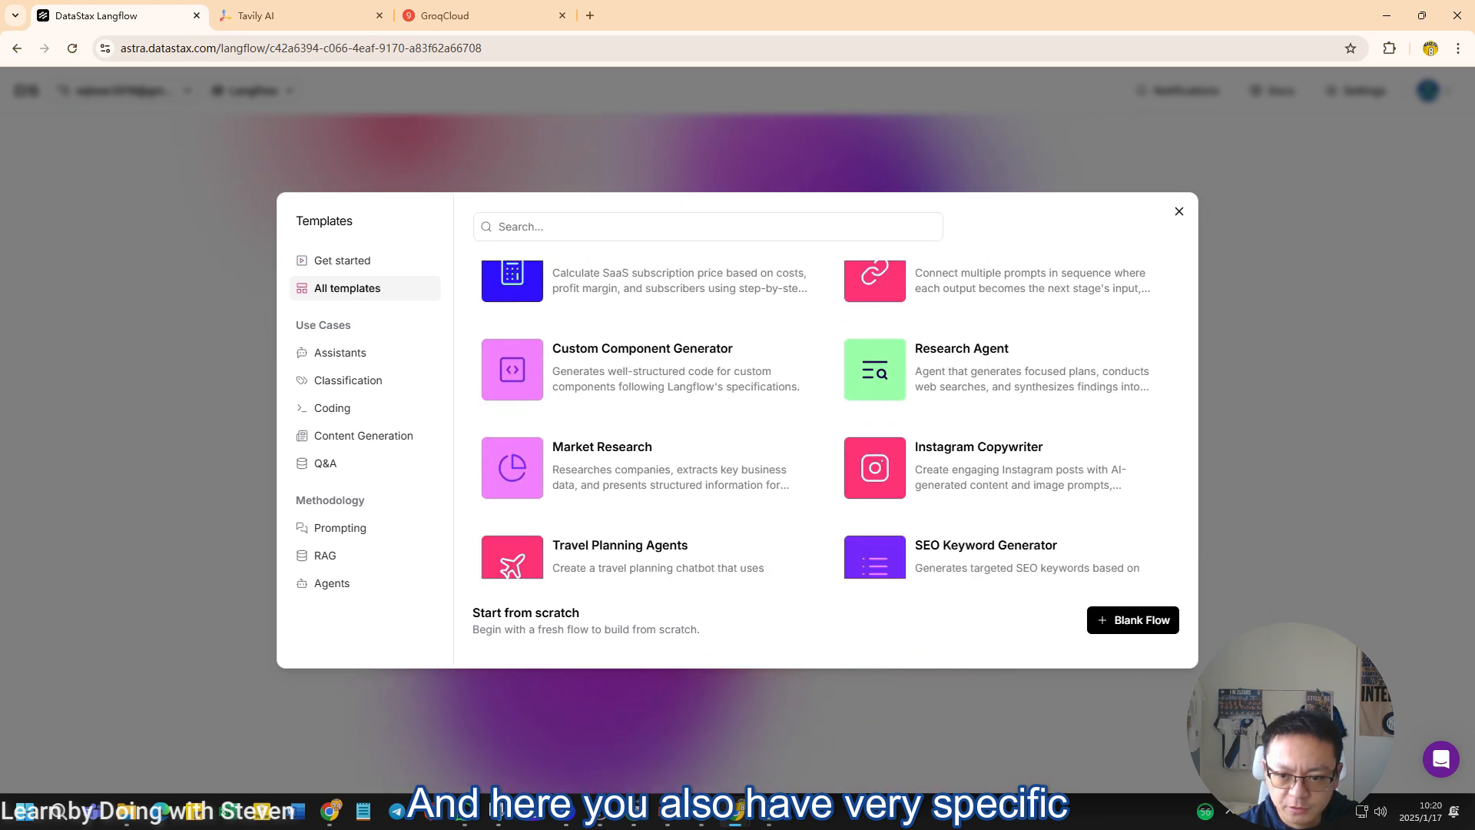
scroll(646, 384, "up", 3)
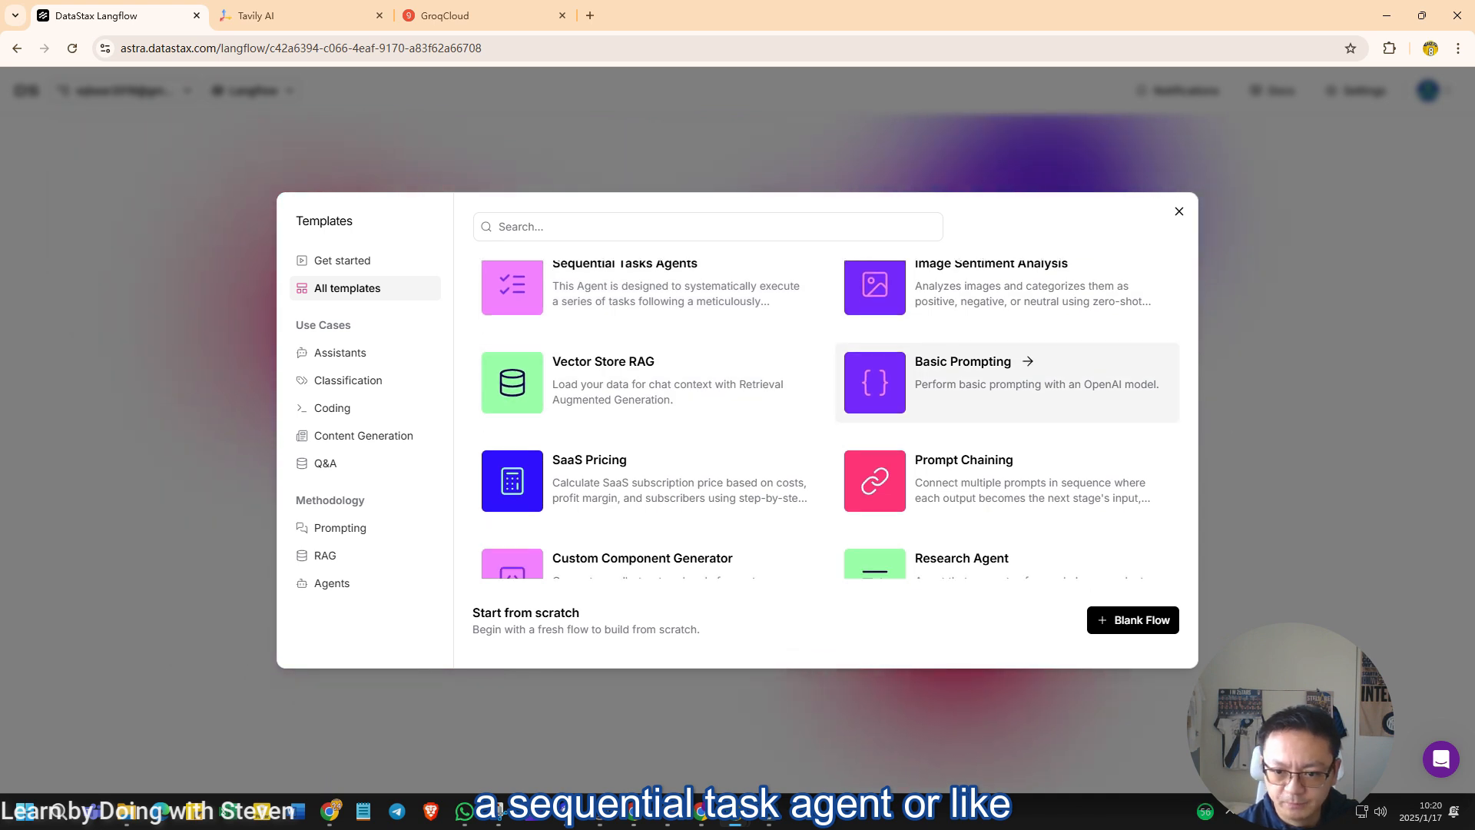
scroll(1007, 407, "down", 2)
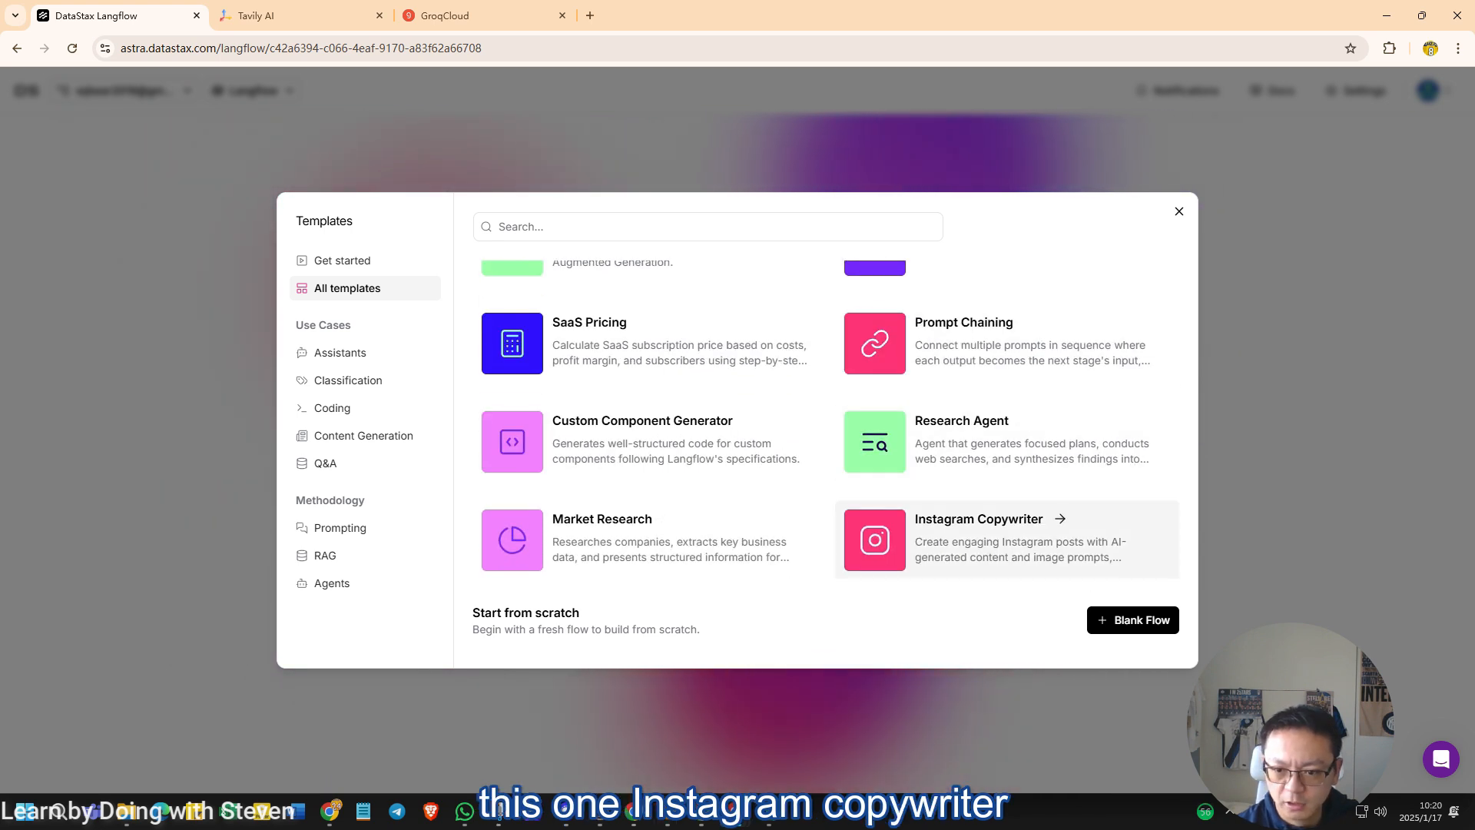
scroll(998, 537, "down", 3)
scroll(645, 430, "down", 1)
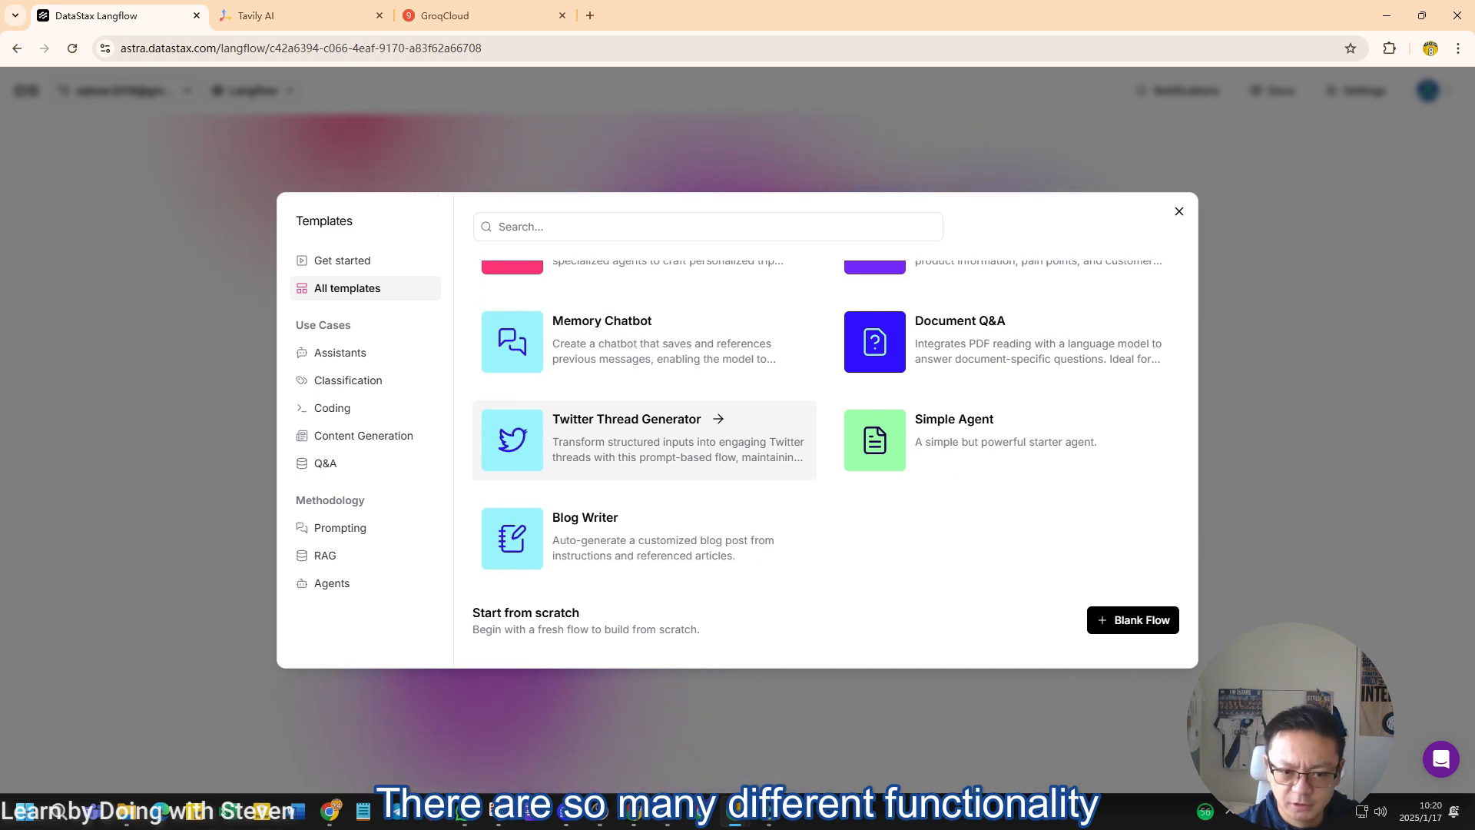
scroll(645, 438, "up", 6)
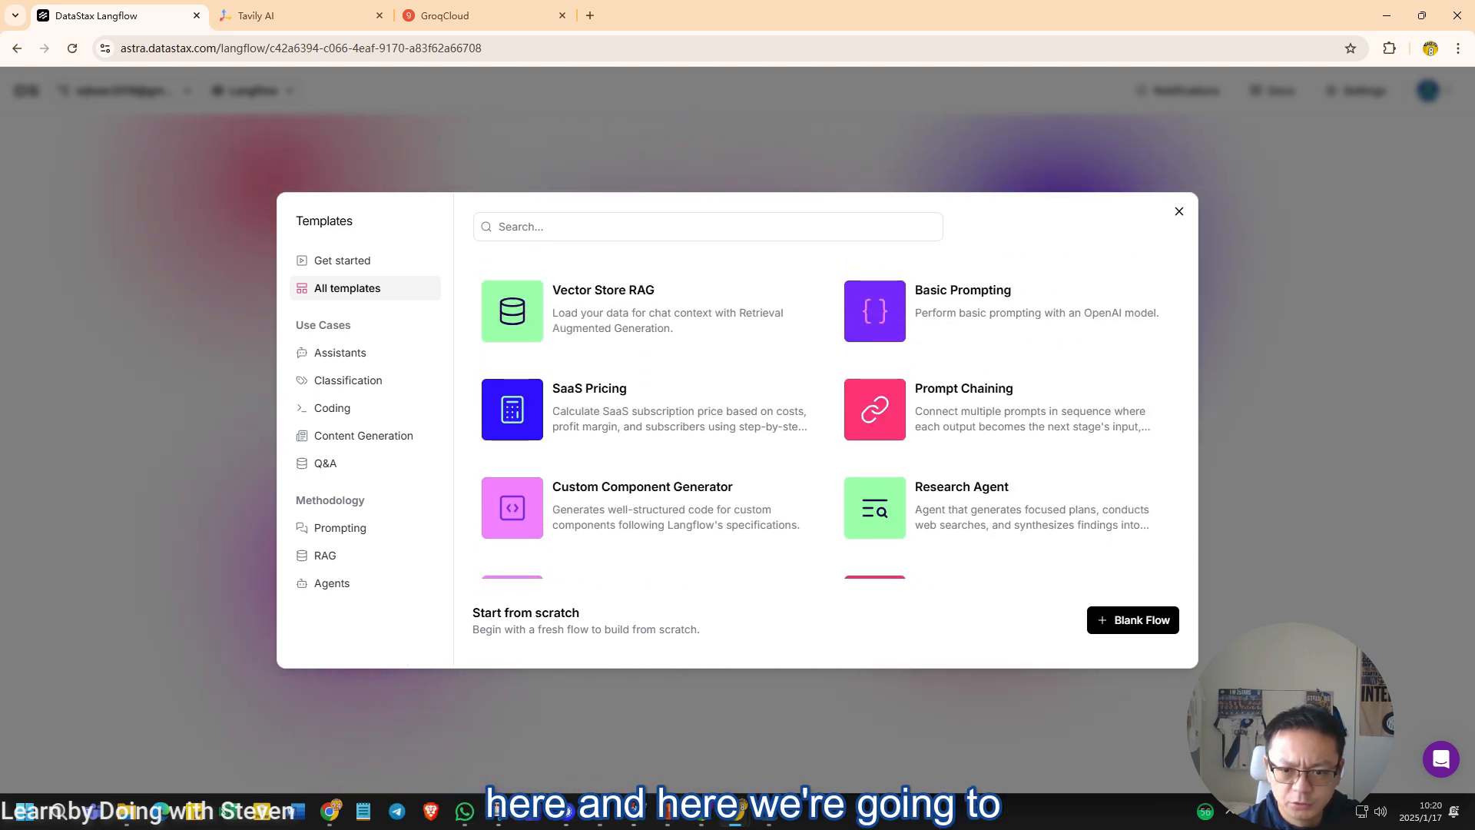
scroll(822, 423, "up", 1)
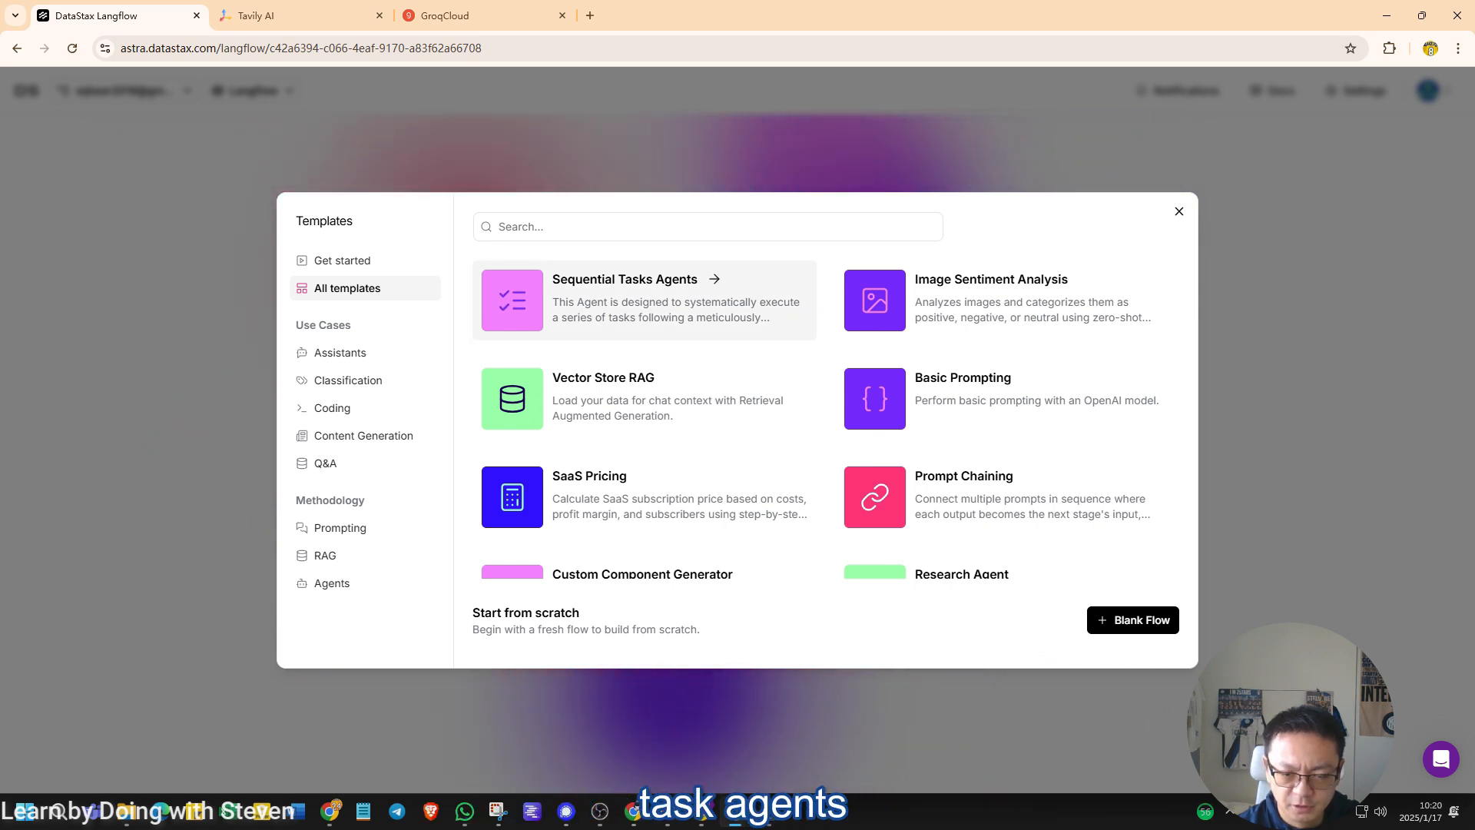
left_click(645, 299)
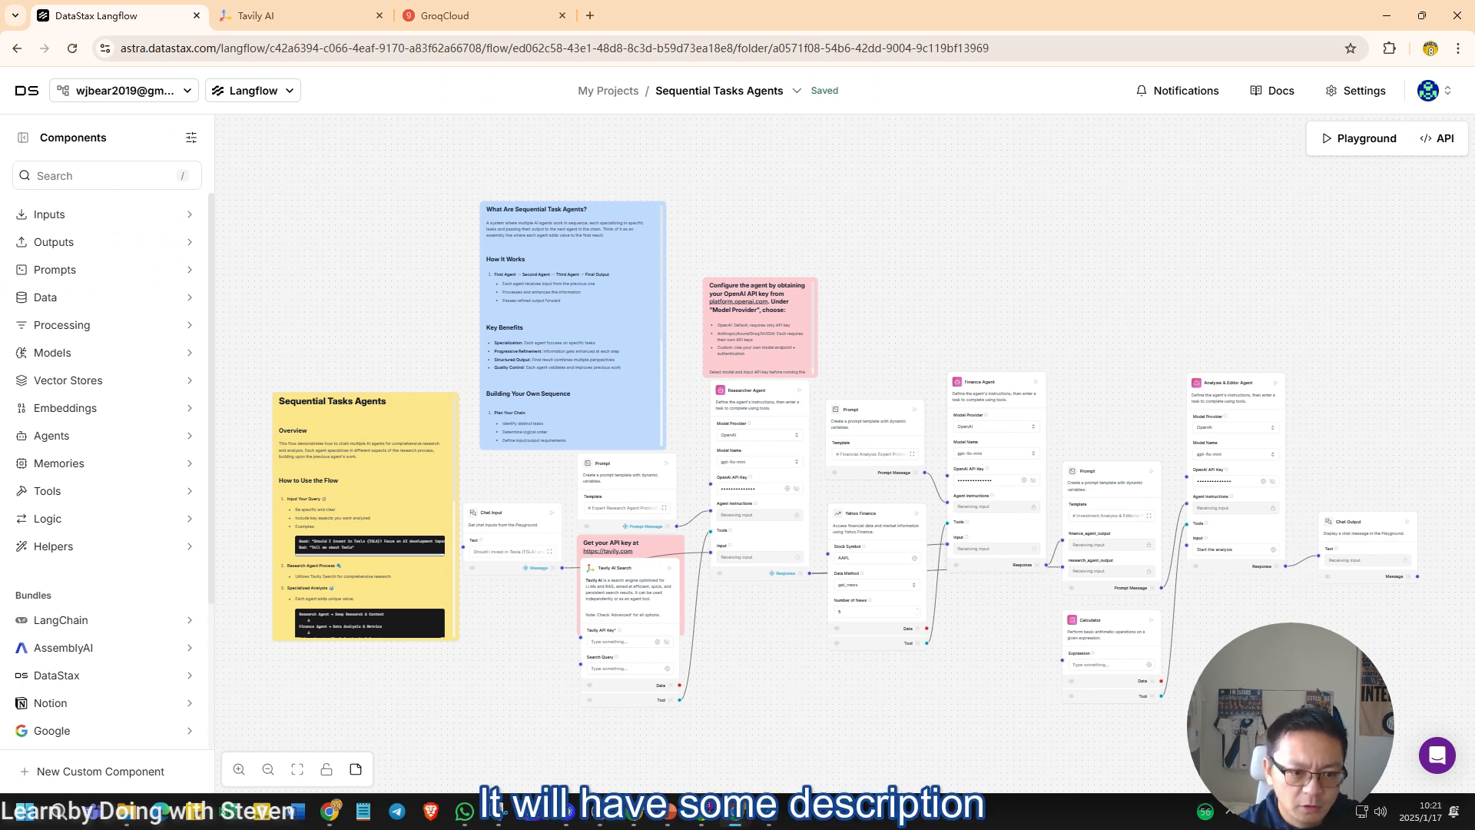
Step: Examine the flow's description notes, including the Sequential Tasks Agents overview and the explanation of how sequential agents work
key("ctrl+plus")
key("ctrl+plus")
key("ctrl+plus")
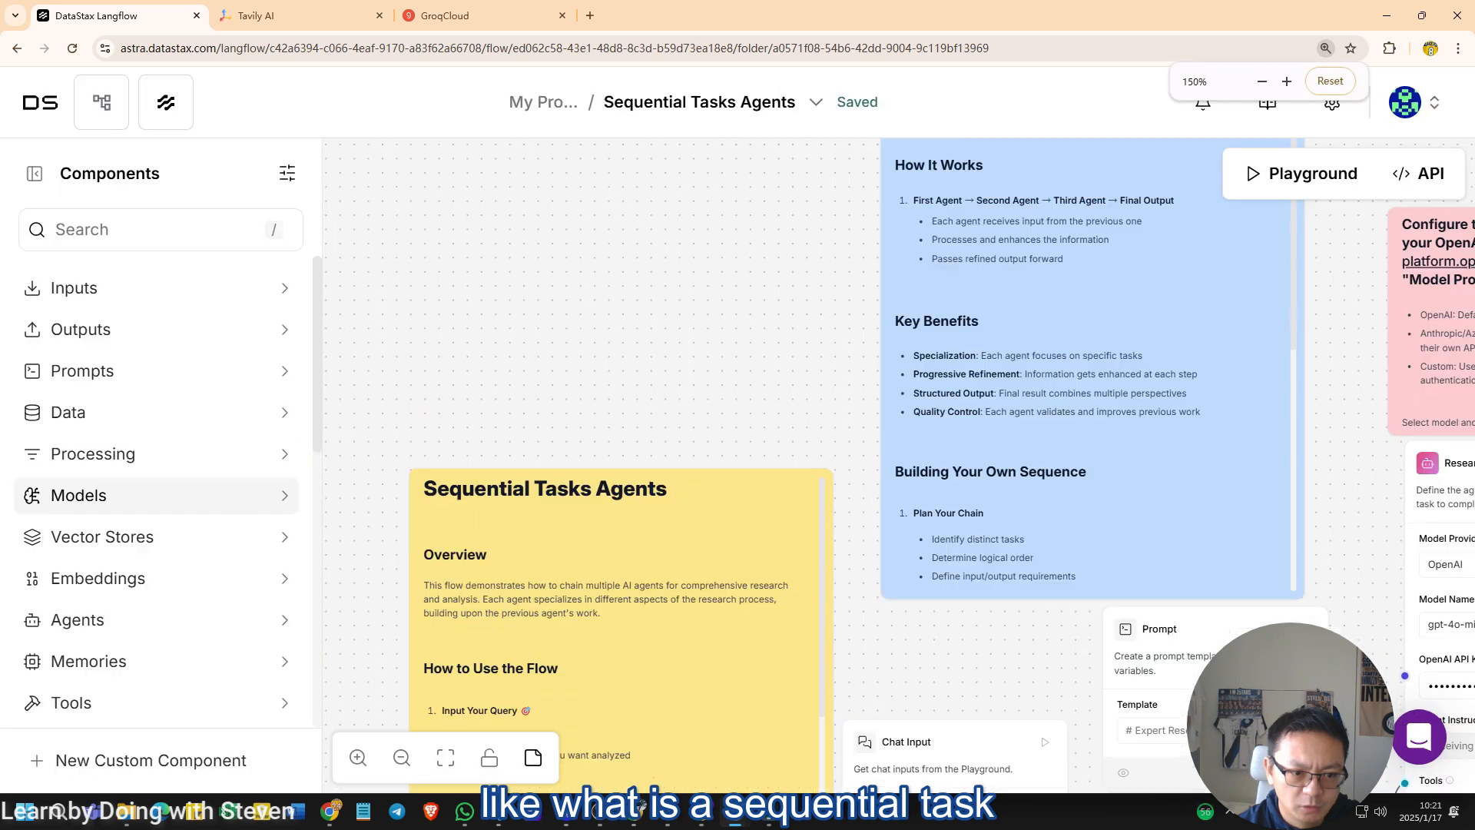
key("ctrl+minus")
key("ctrl+minus")
key("ctrl+minus")
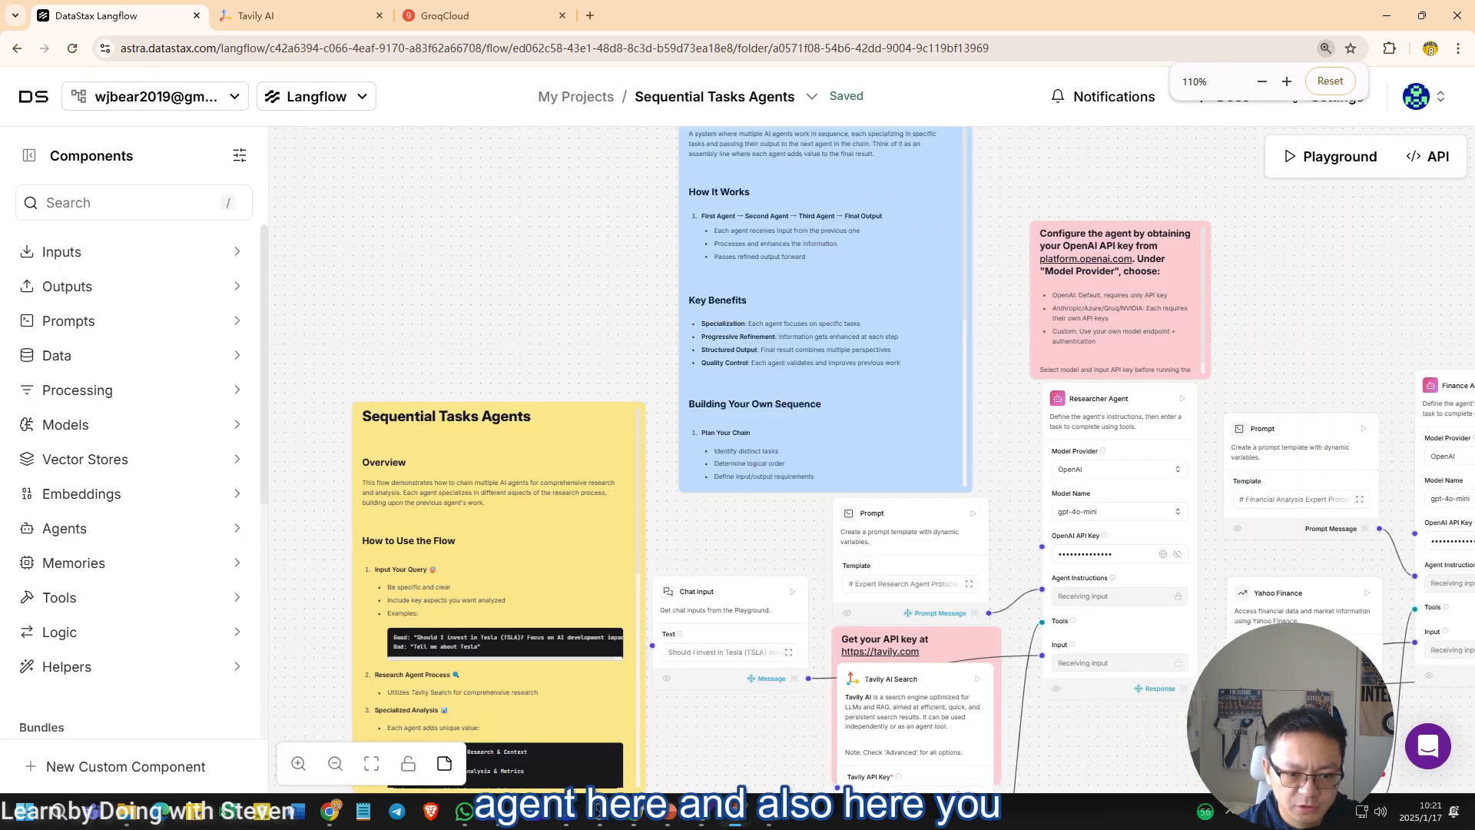
key("ctrl+minus")
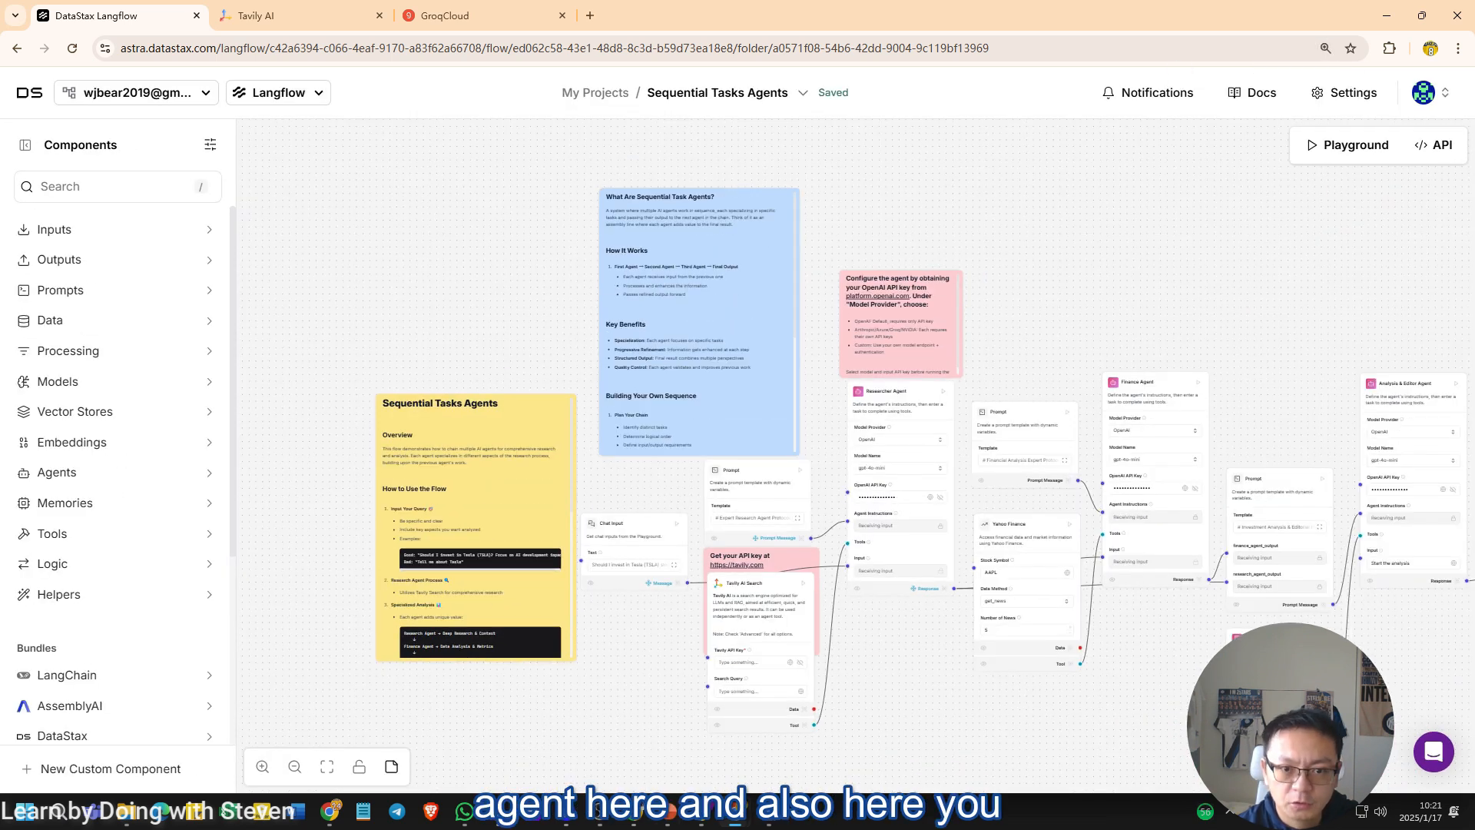
key("ctrl+plus")
key("ctrl+plus")
key("ctrl+plus")
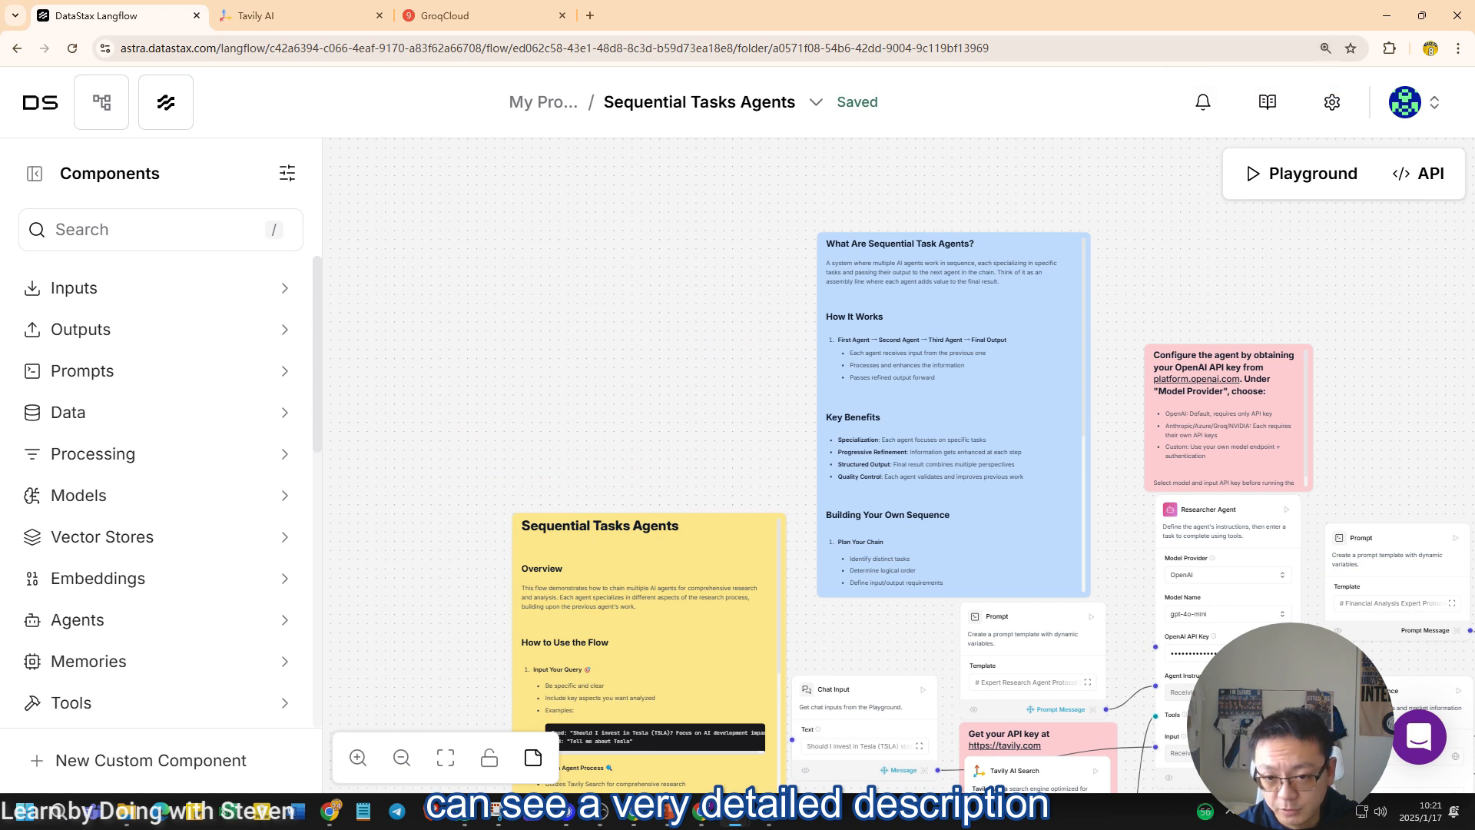
key("ctrl+minus")
key("ctrl+minus")
key("ctrl+minus")
key("ctrl+minus")
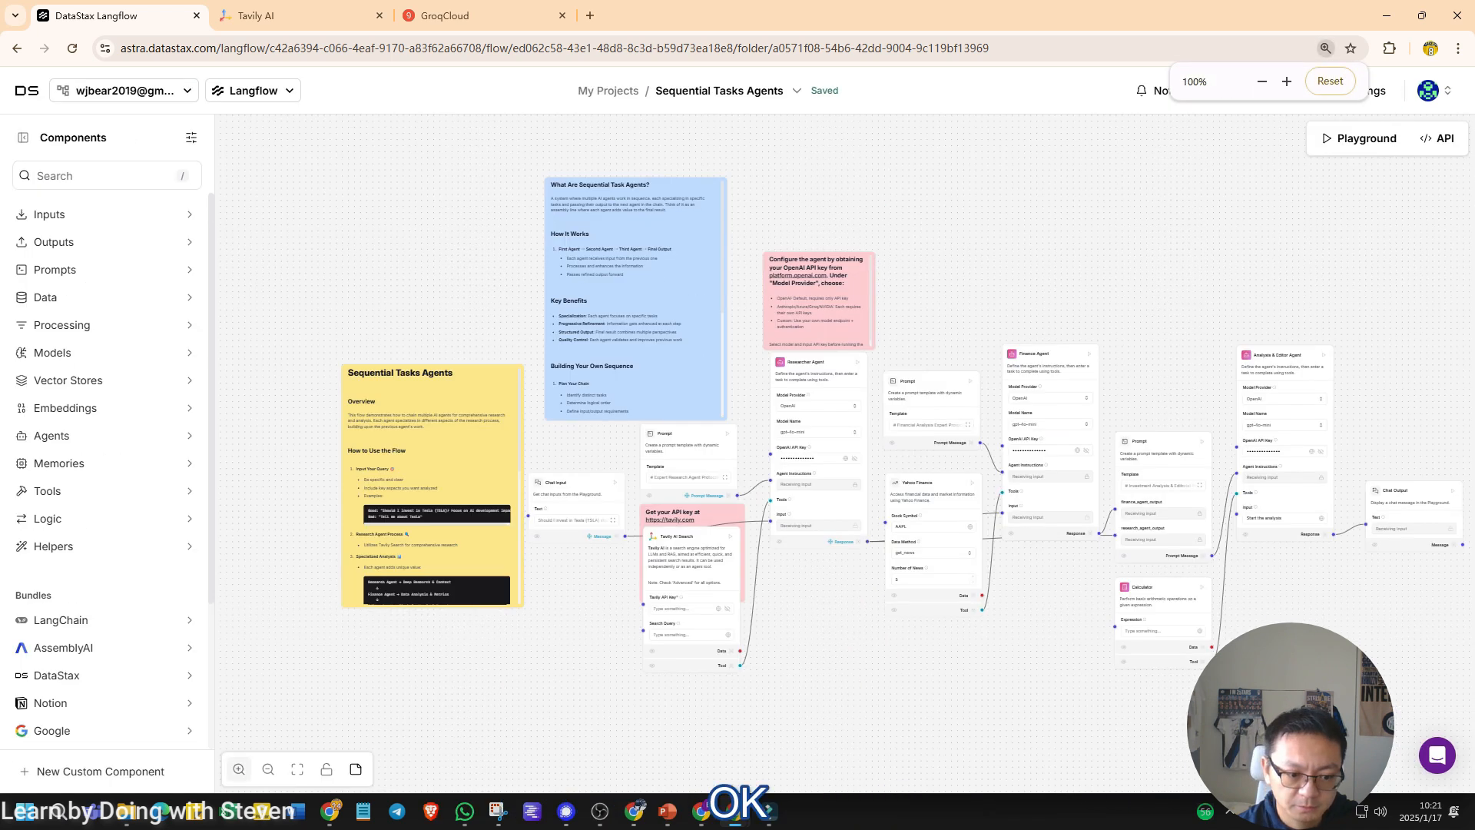
key("ctrl+0")
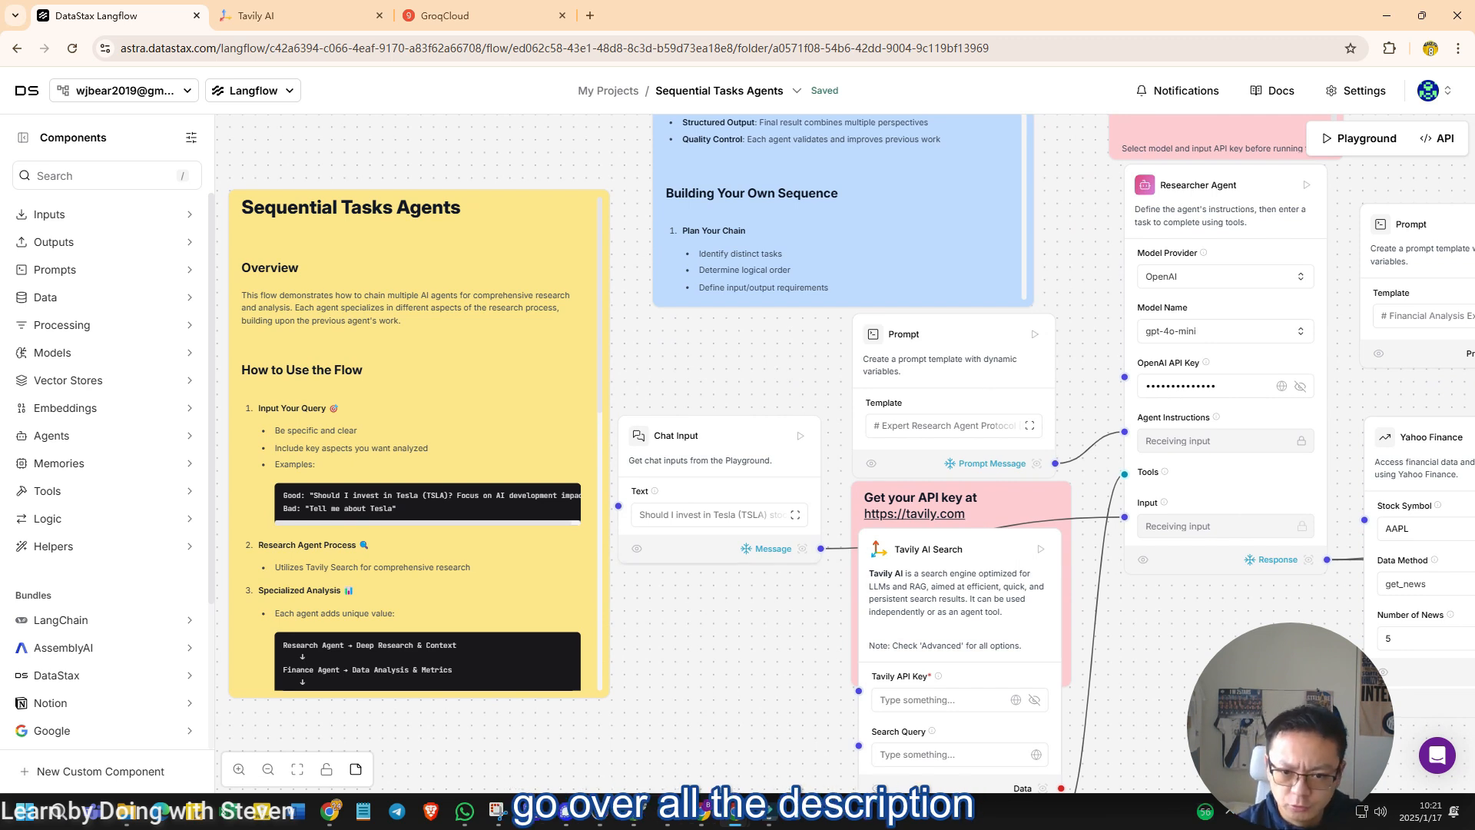
Step: Move the Tavily AI Search component down so it no longer covers its API key note and the Chat Input connection
scroll(846, 453, "right", 5)
scroll(845, 453, "down", 2)
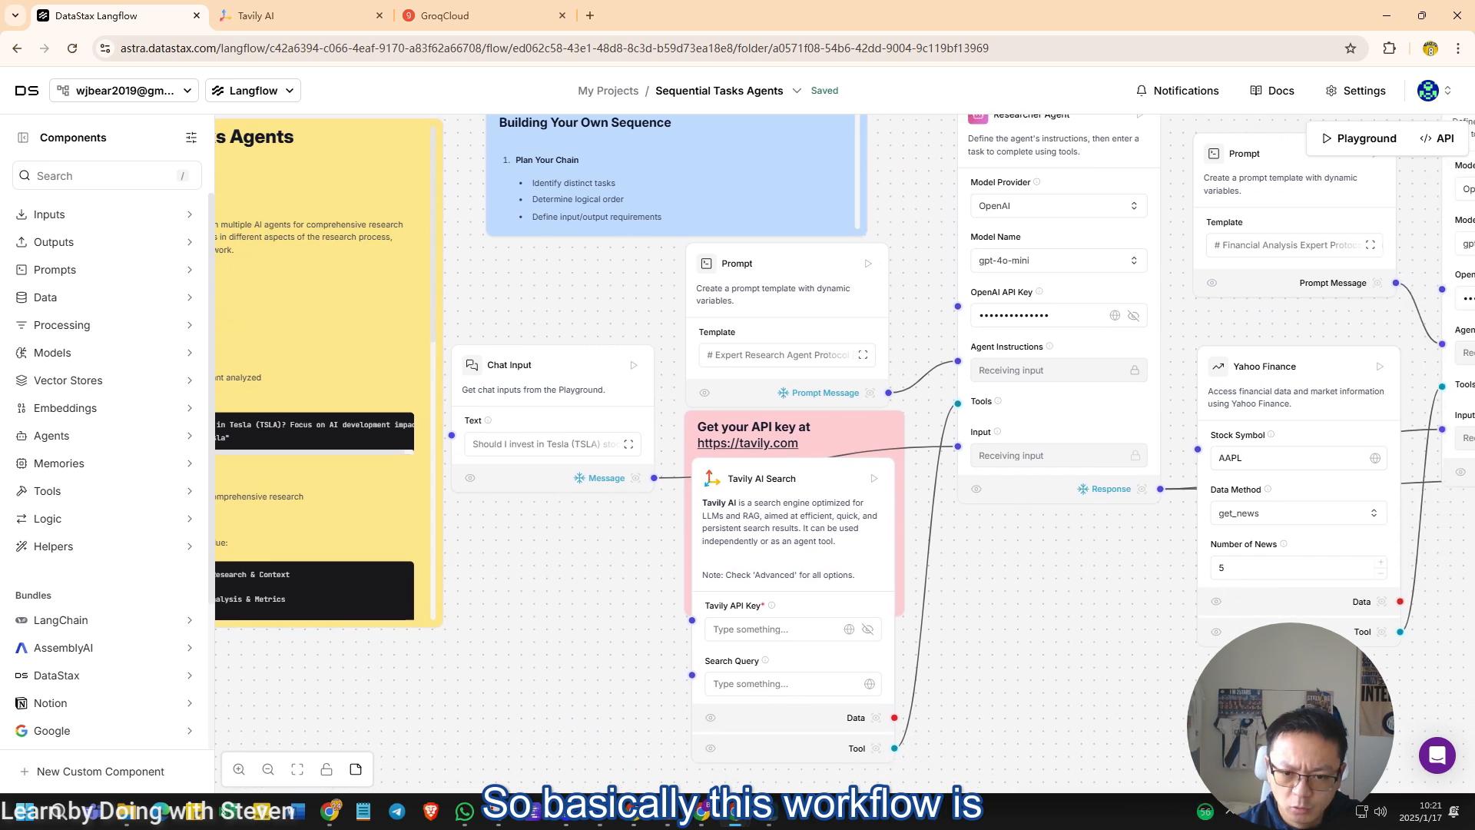
left_click_drag(757, 482, 735, 603)
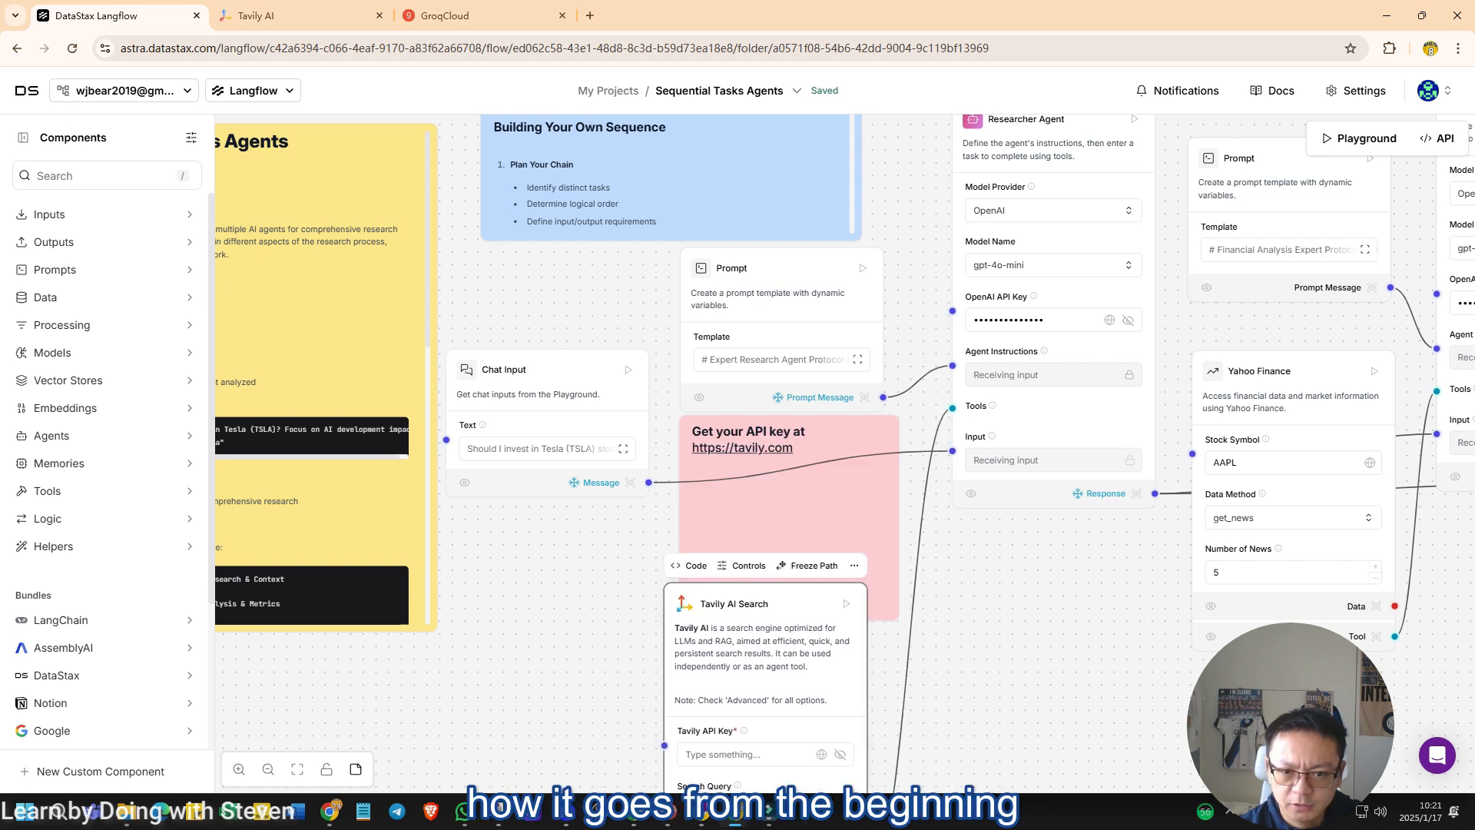
Step: Survey the whole workflow from Chat Input through the Researcher, Finance and Analysis & Editor agents to Chat Output
scroll(846, 454, "right", 4)
scroll(845, 453, "right", 1)
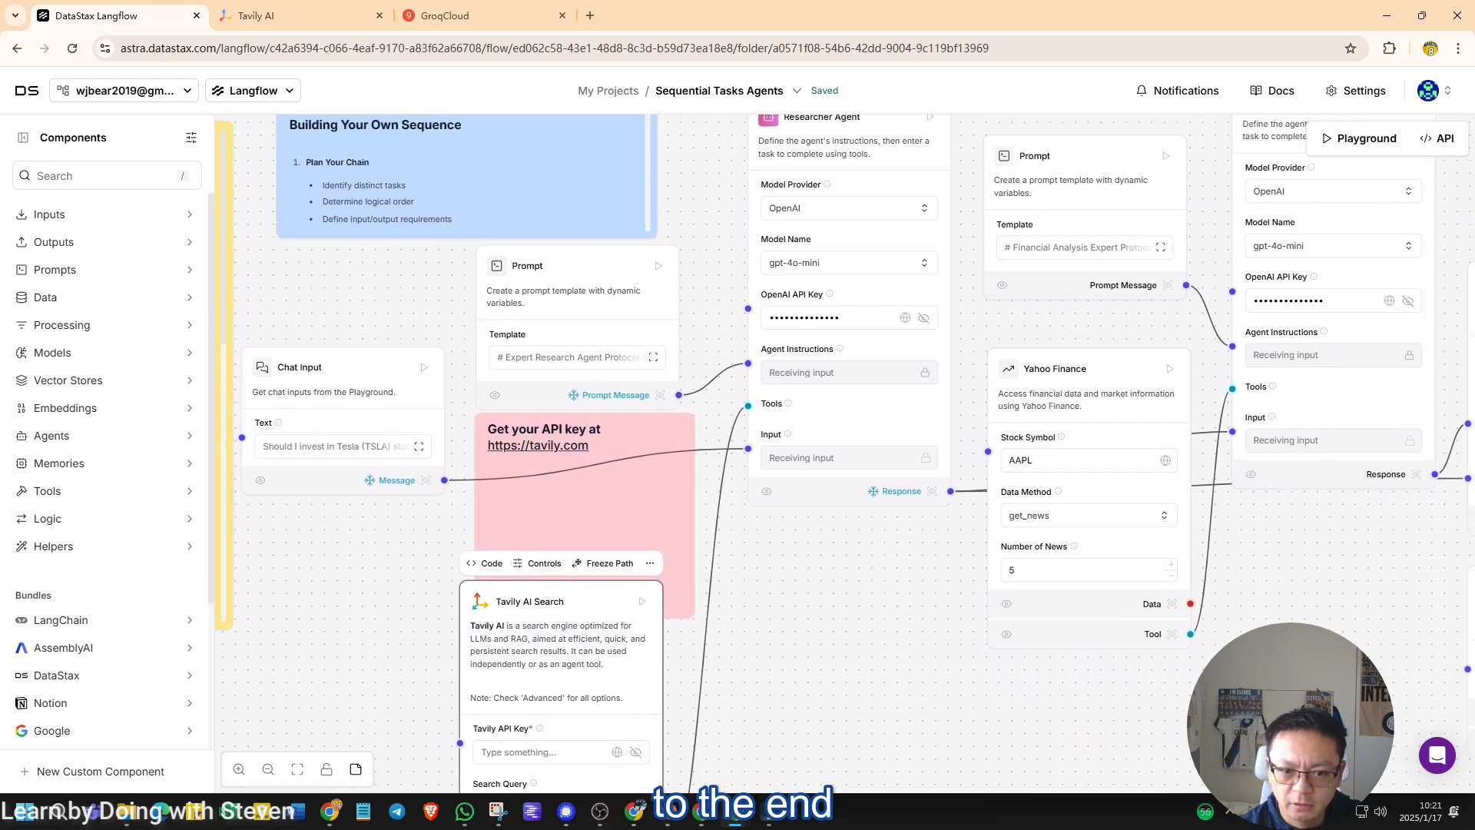
scroll(845, 453, "up", 1)
scroll(845, 453, "down", 4)
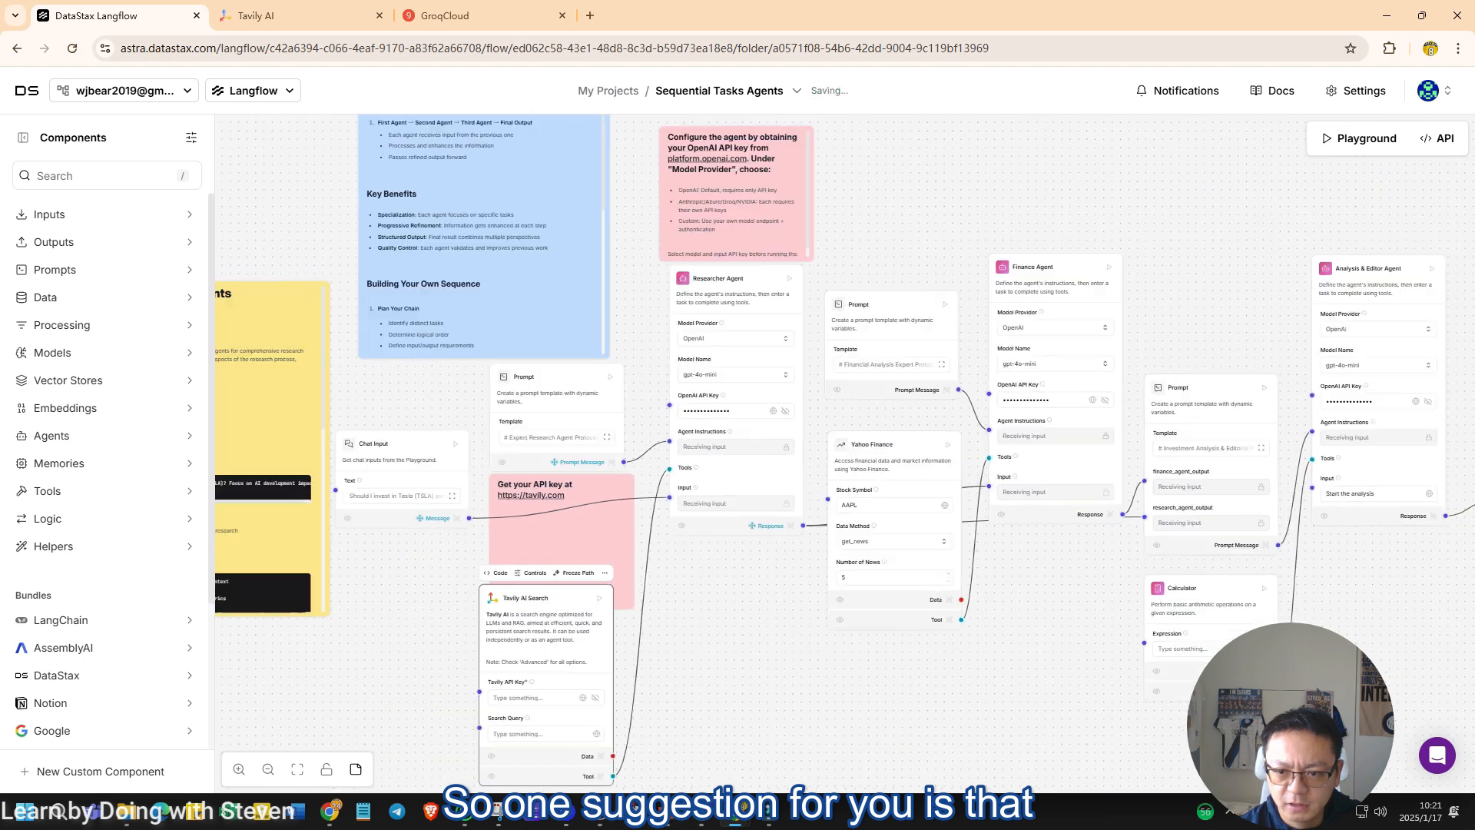
scroll(846, 453, "down", 3)
scroll(845, 453, "right", 4)
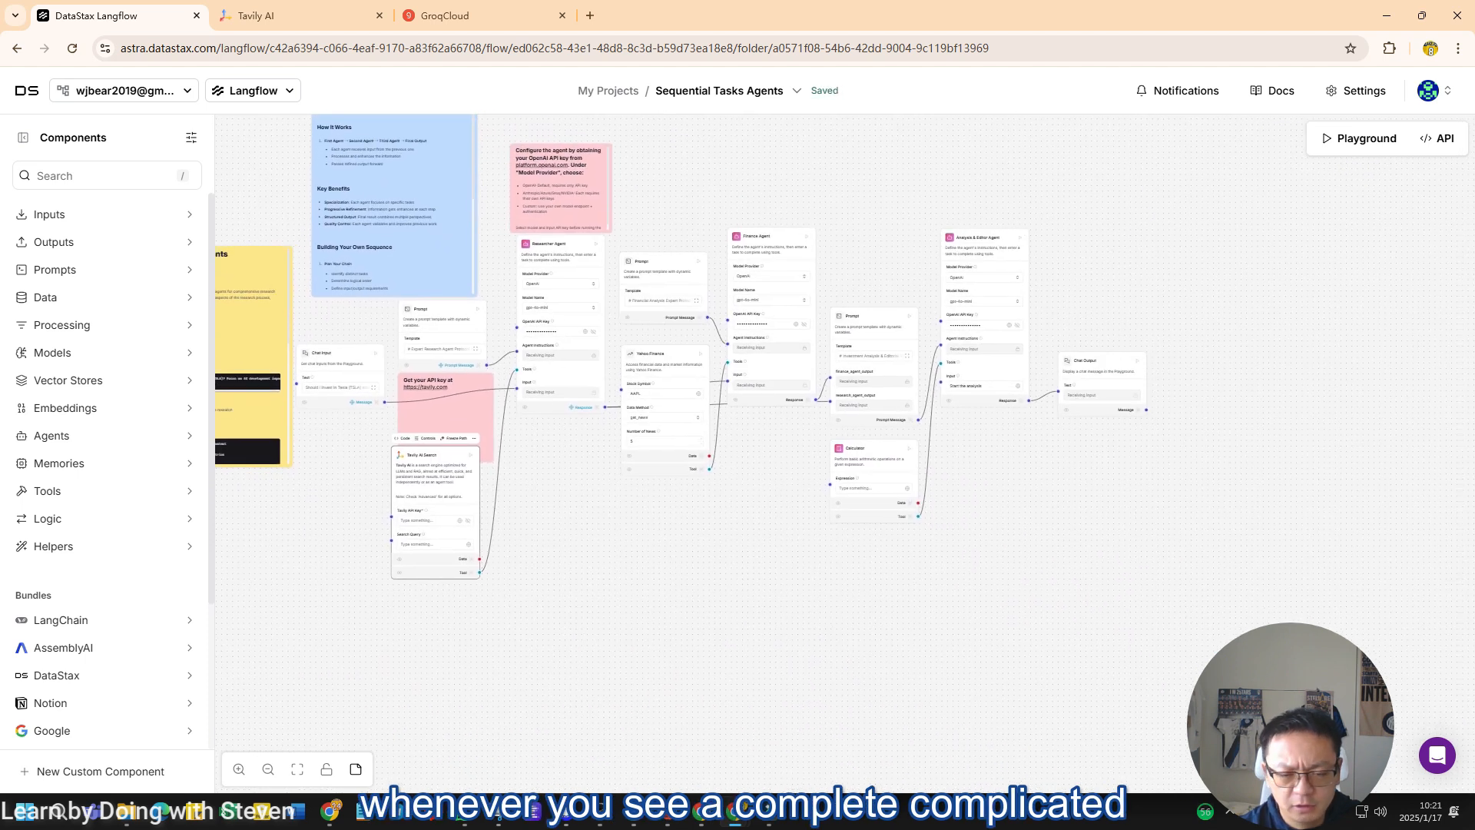
scroll(845, 453, "left", 3)
scroll(845, 454, "up", 2)
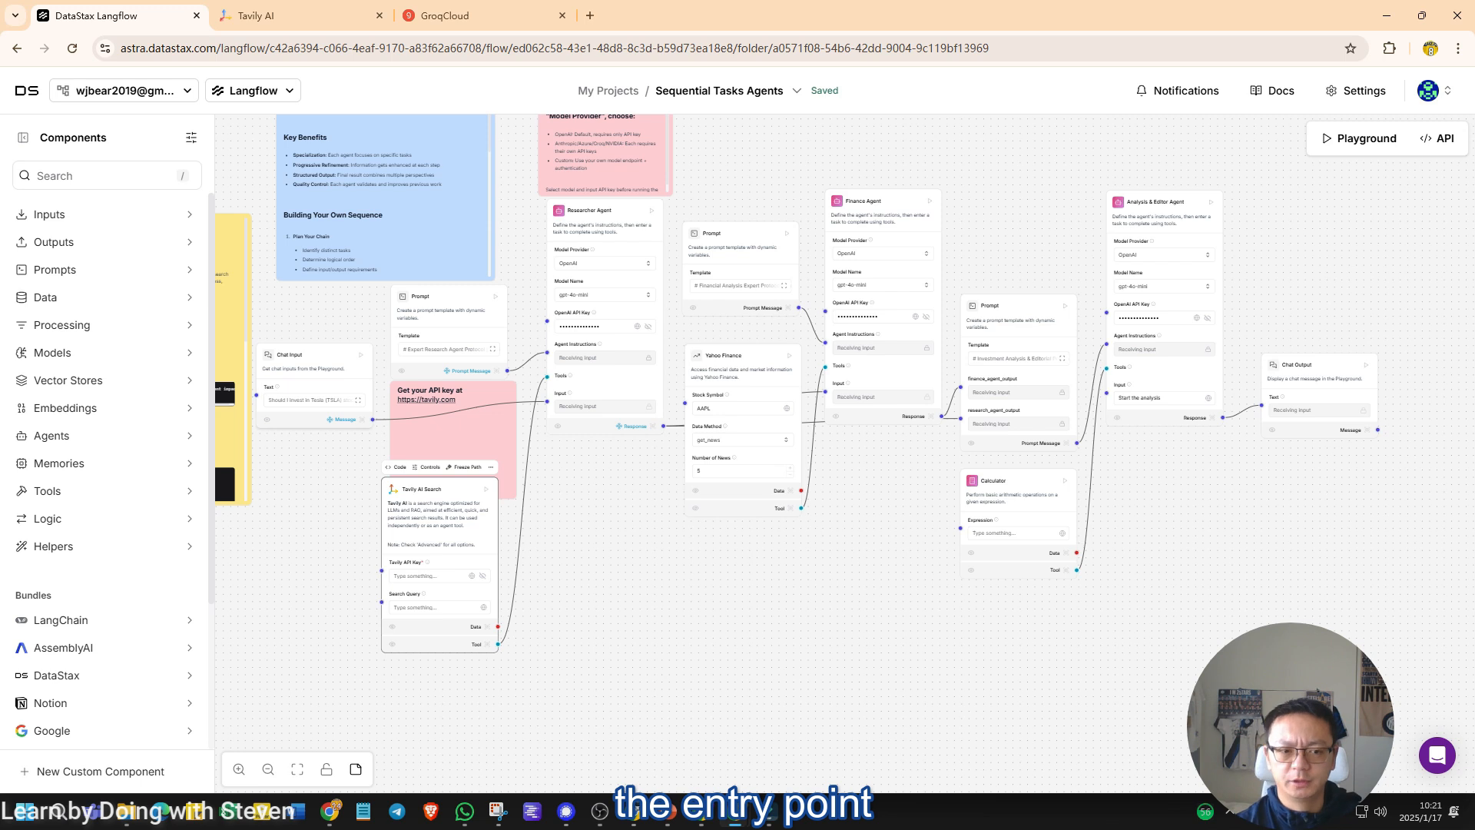
Step: Examine the Chat Input entry point closely and trace its connections through the agents and their tools
scroll(315, 384, "up", 5)
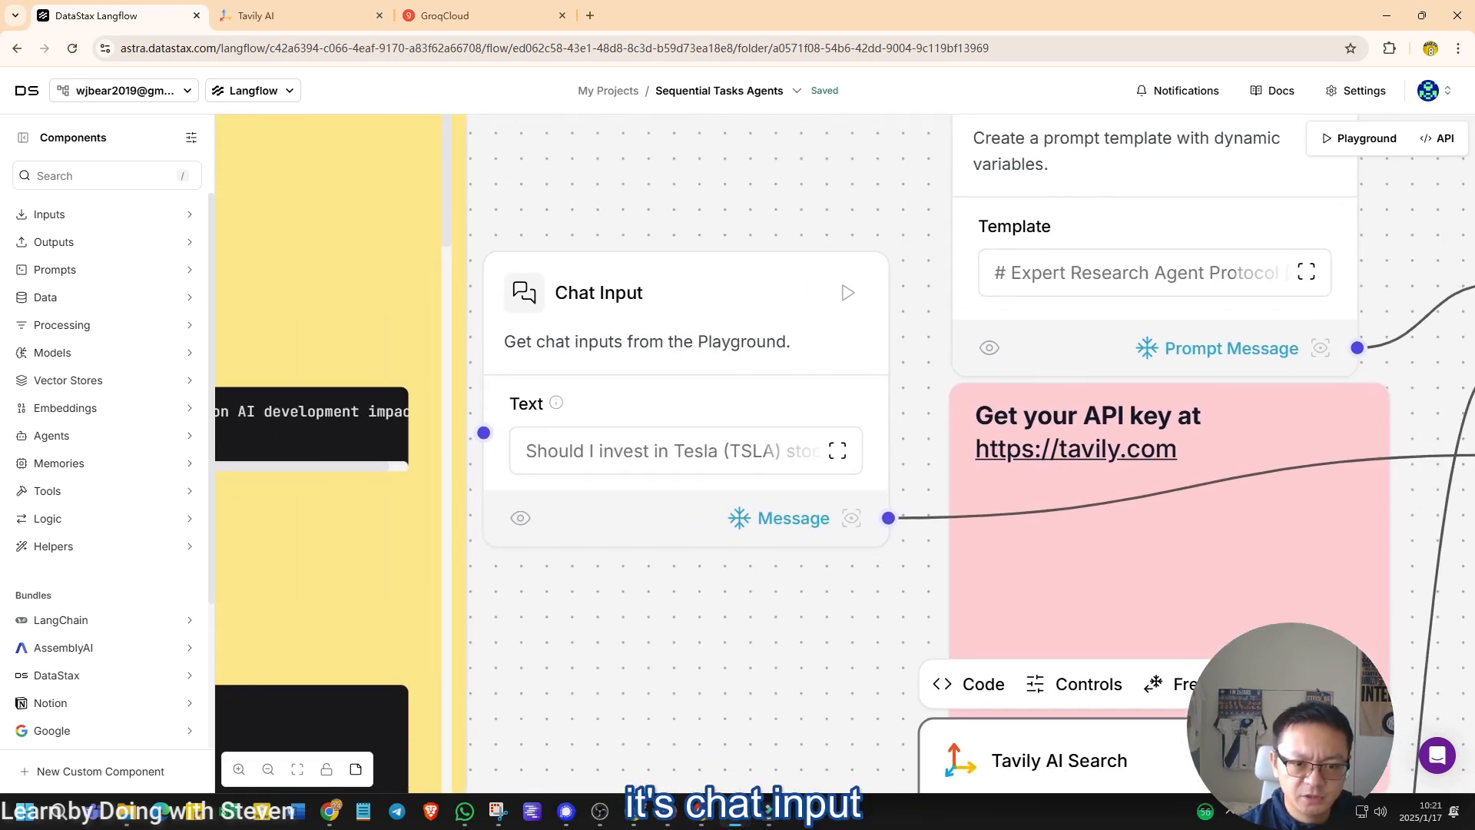
scroll(706, 315, "down", 5)
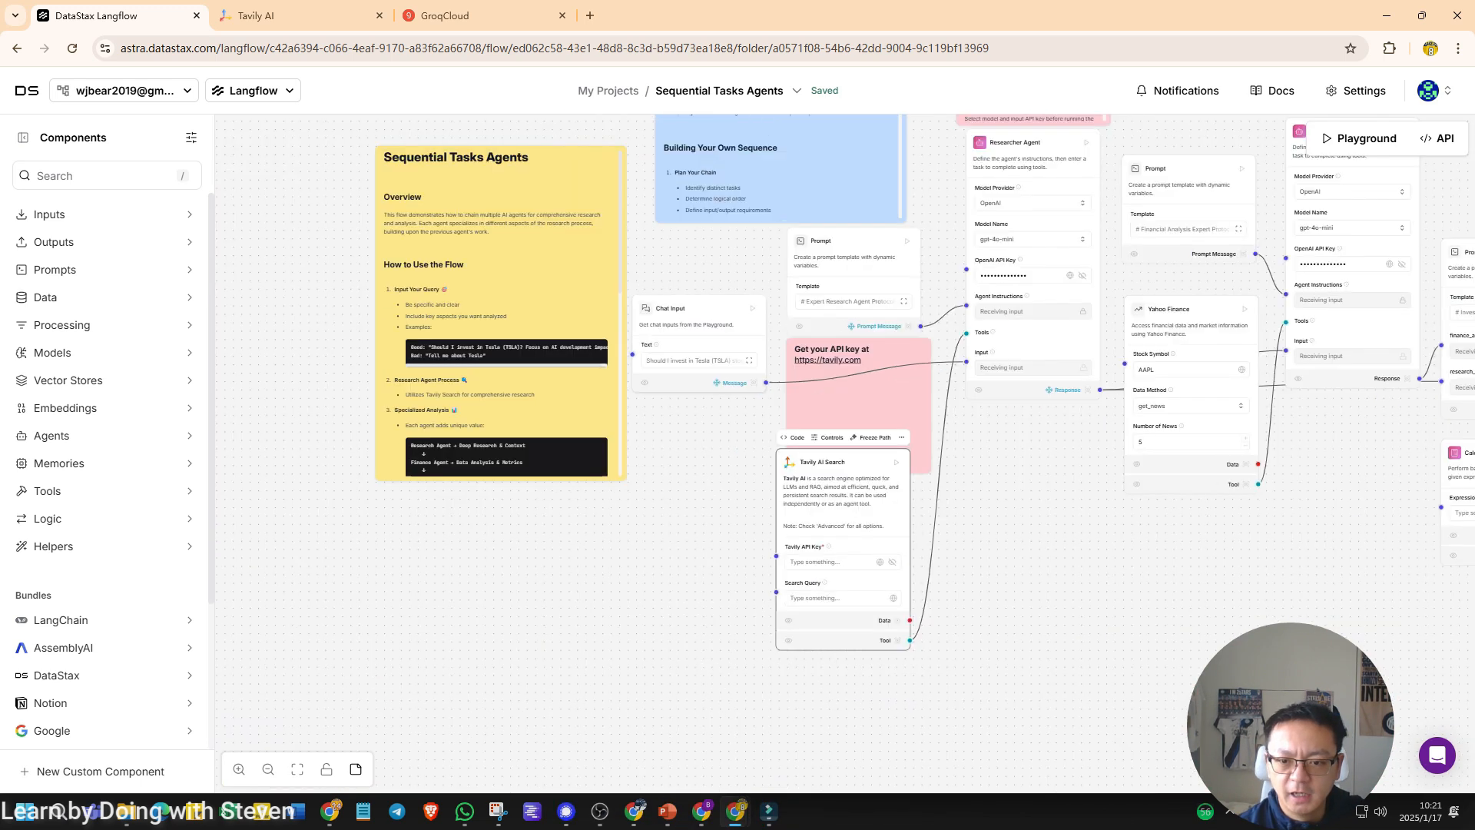
scroll(738, 384, "down", 3)
scroll(737, 384, "right", 5)
scroll(845, 384, "up", 10)
scroll(853, 407, "down", 2)
scroll(853, 407, "down", 6)
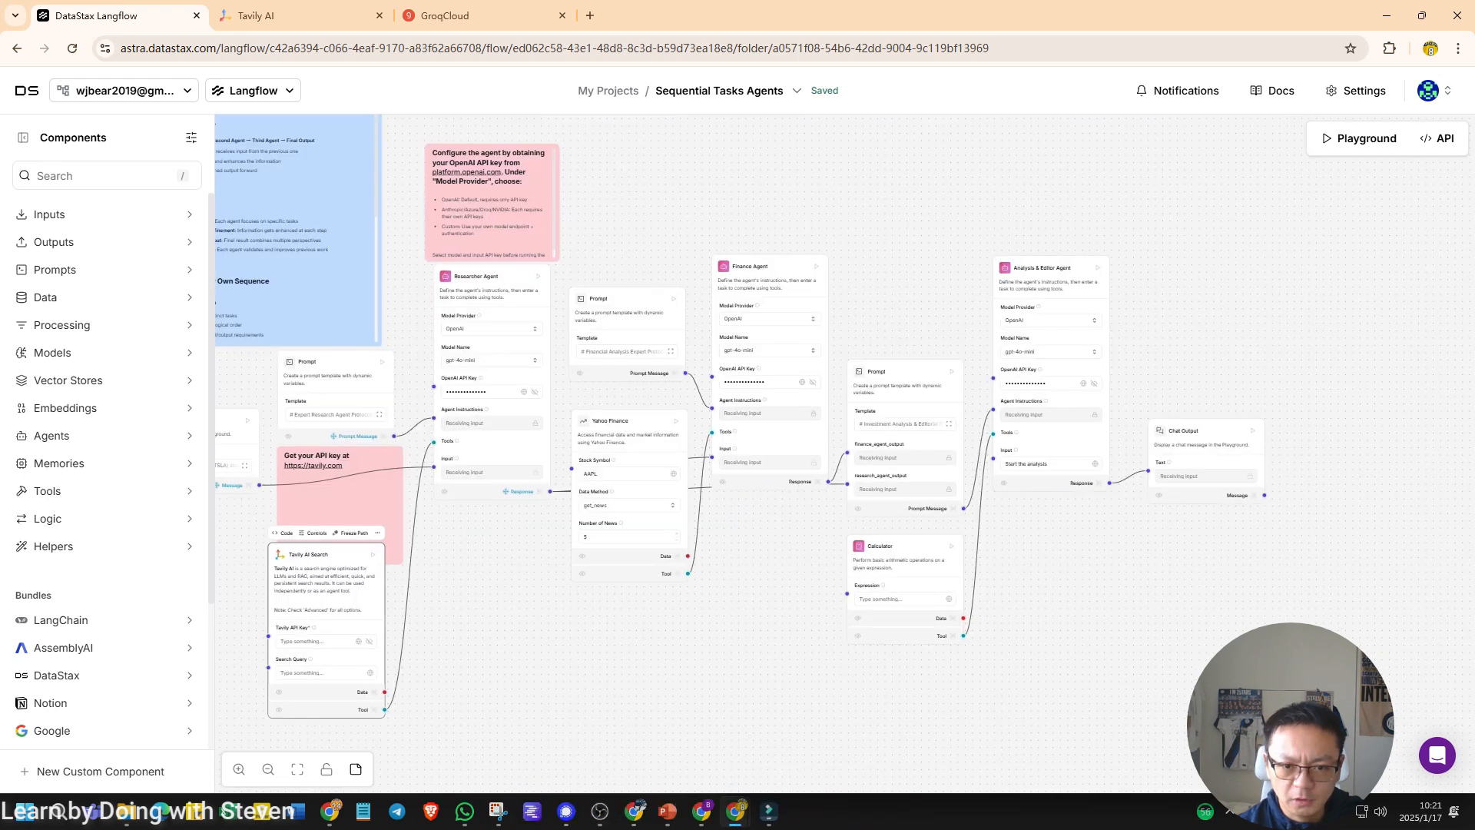
scroll(761, 467, "left", 2)
scroll(768, 422, "down", 2)
scroll(769, 423, "left", 2)
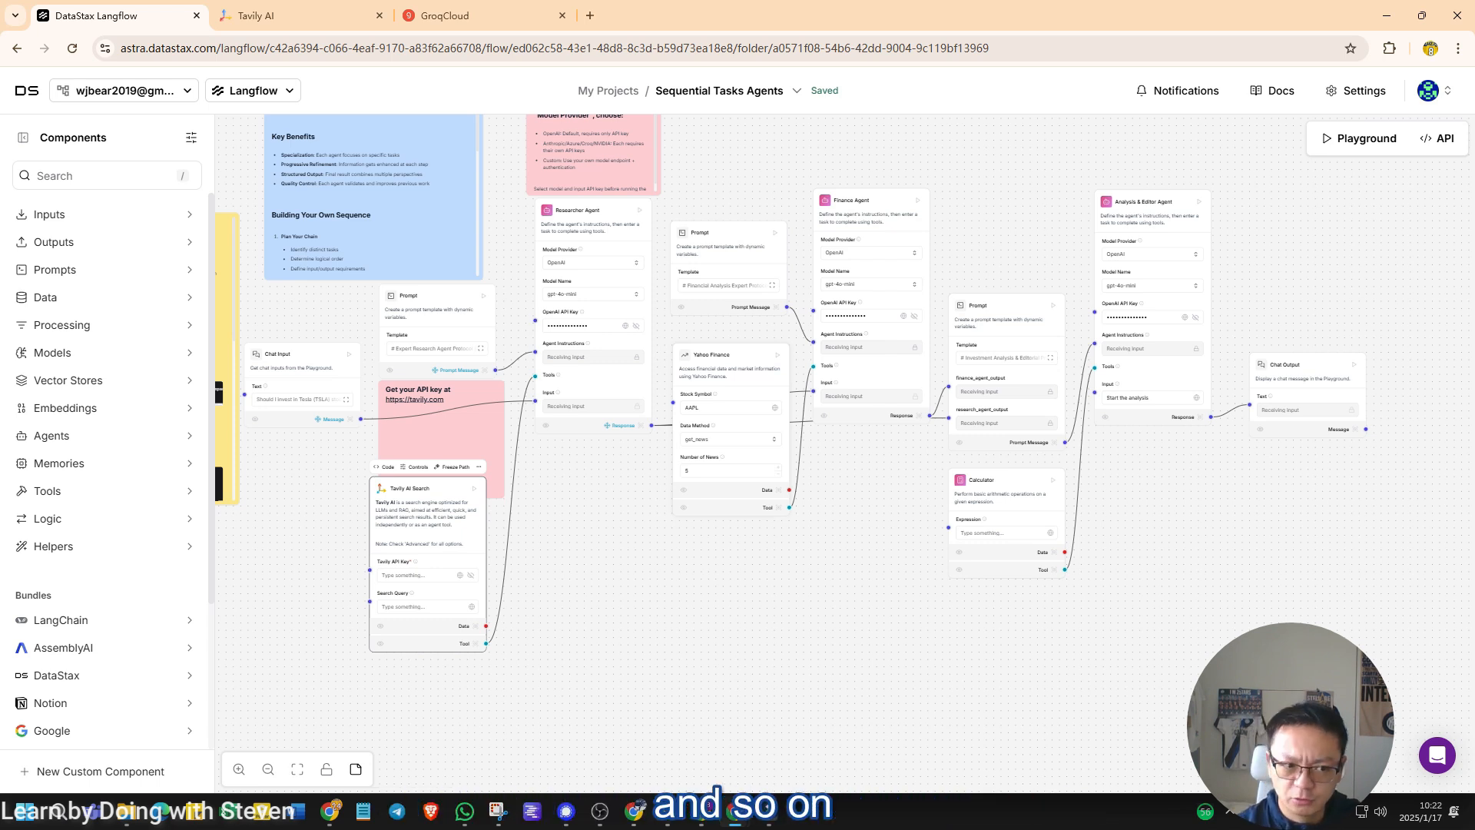
Step: Search the components for "duck" and place a DuckDuckGo Search component on the canvas below Yahoo Finance
key("/")
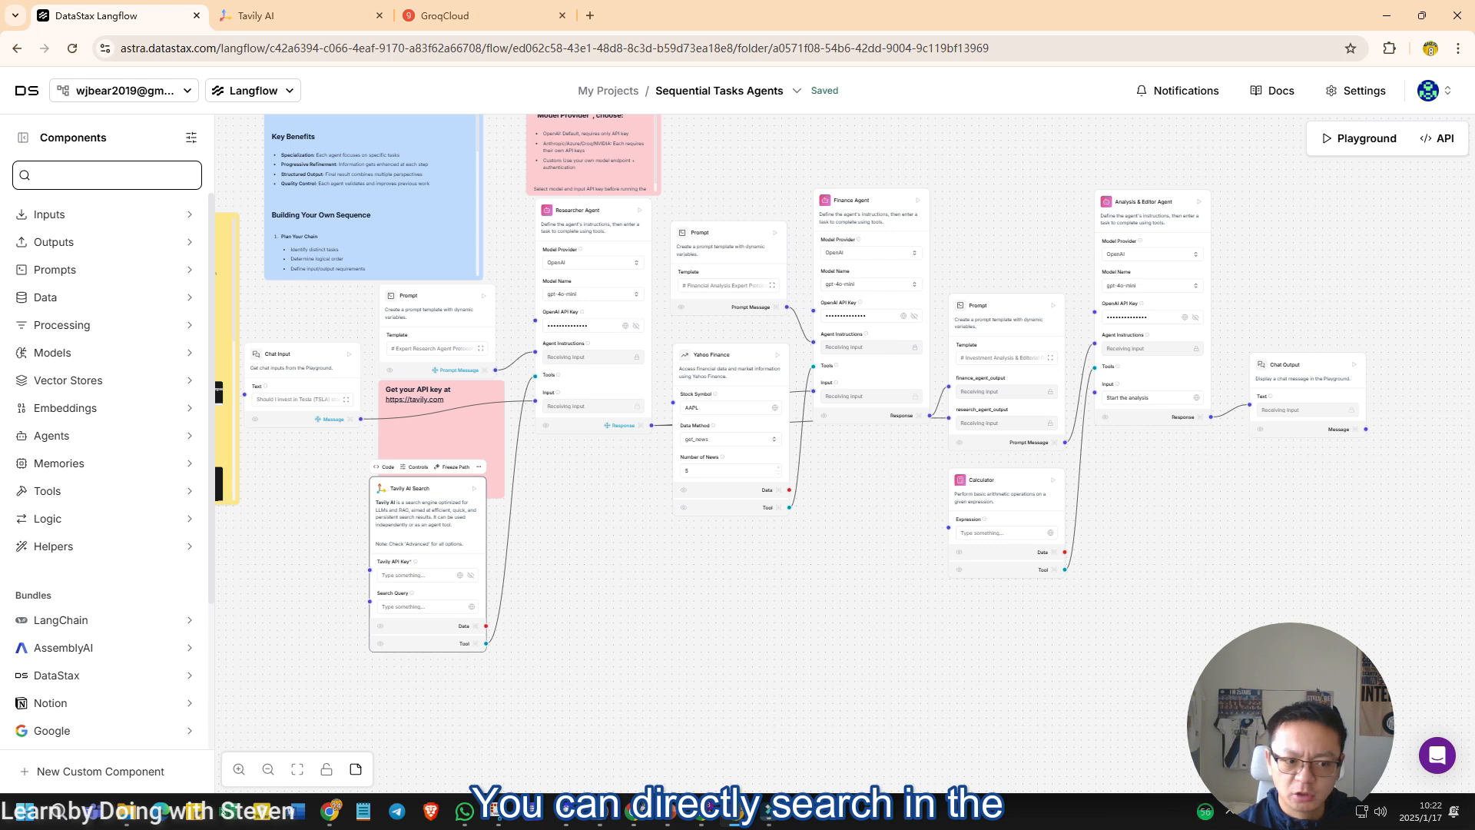
type("duck")
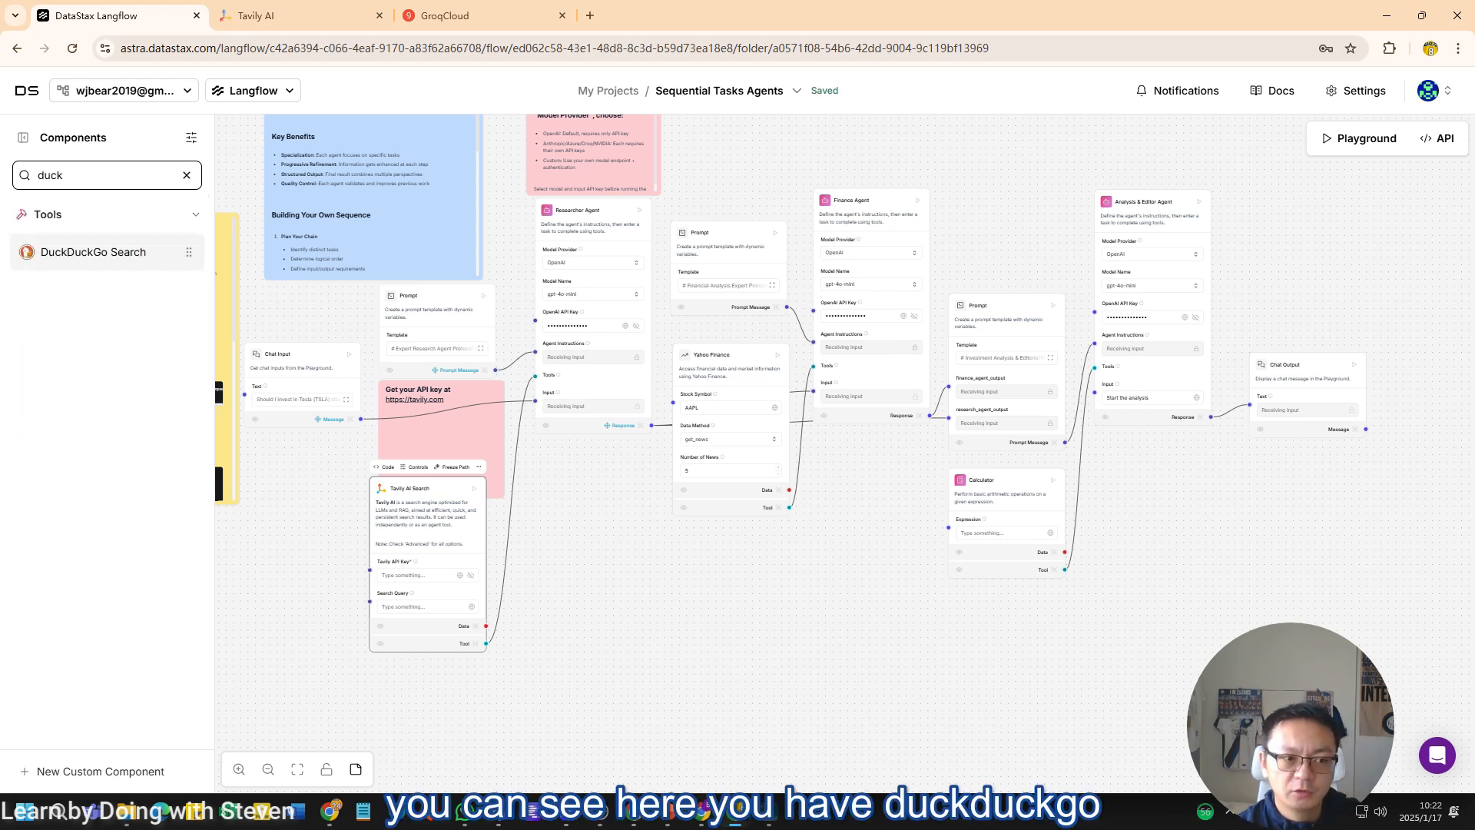
left_click_drag(92, 252, 715, 595)
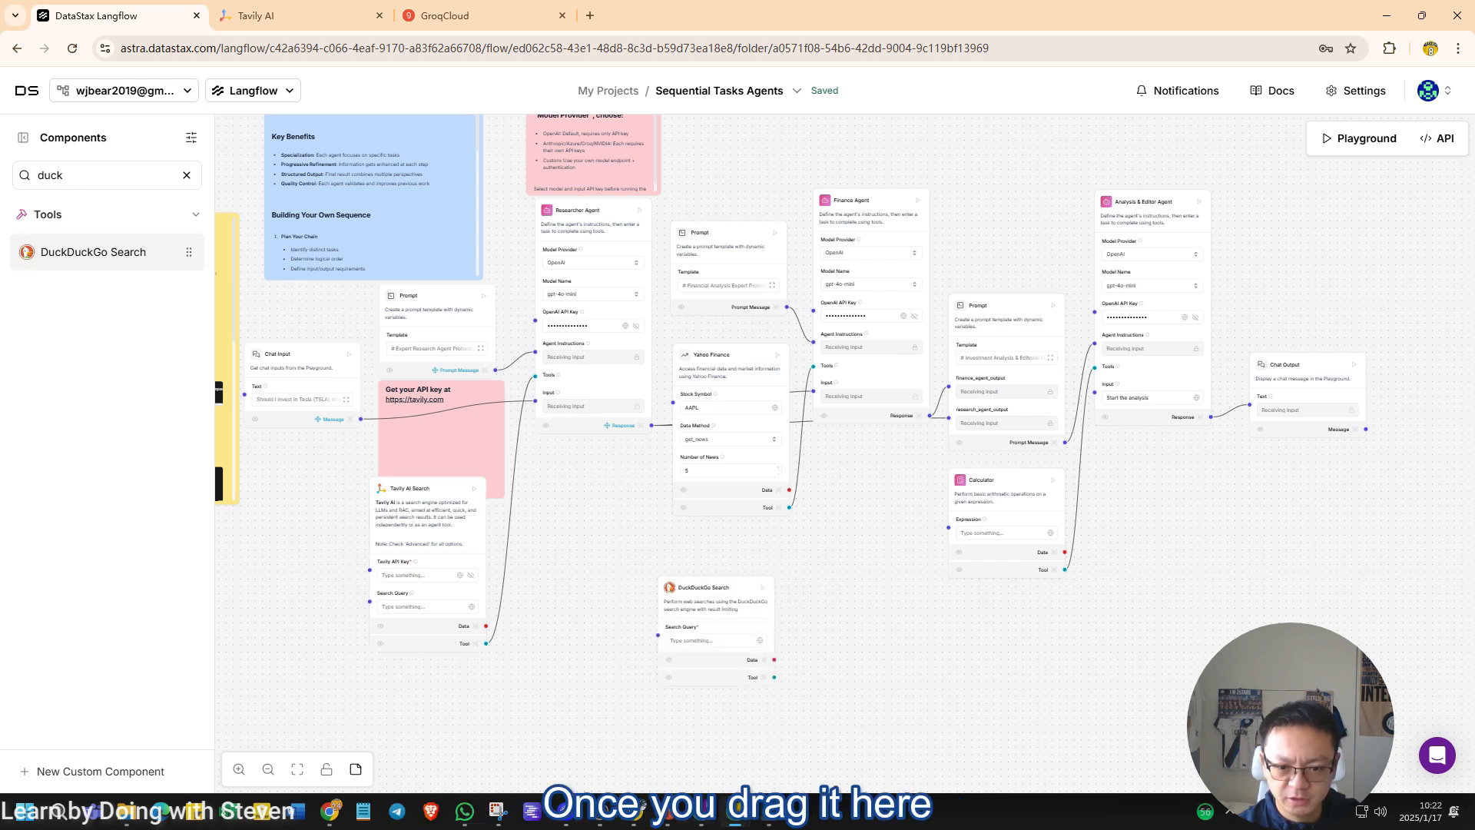
Step: Move the DuckDuckGo Search component up so it sits closer beneath the Yahoo Finance component
scroll(716, 665, "up", 8)
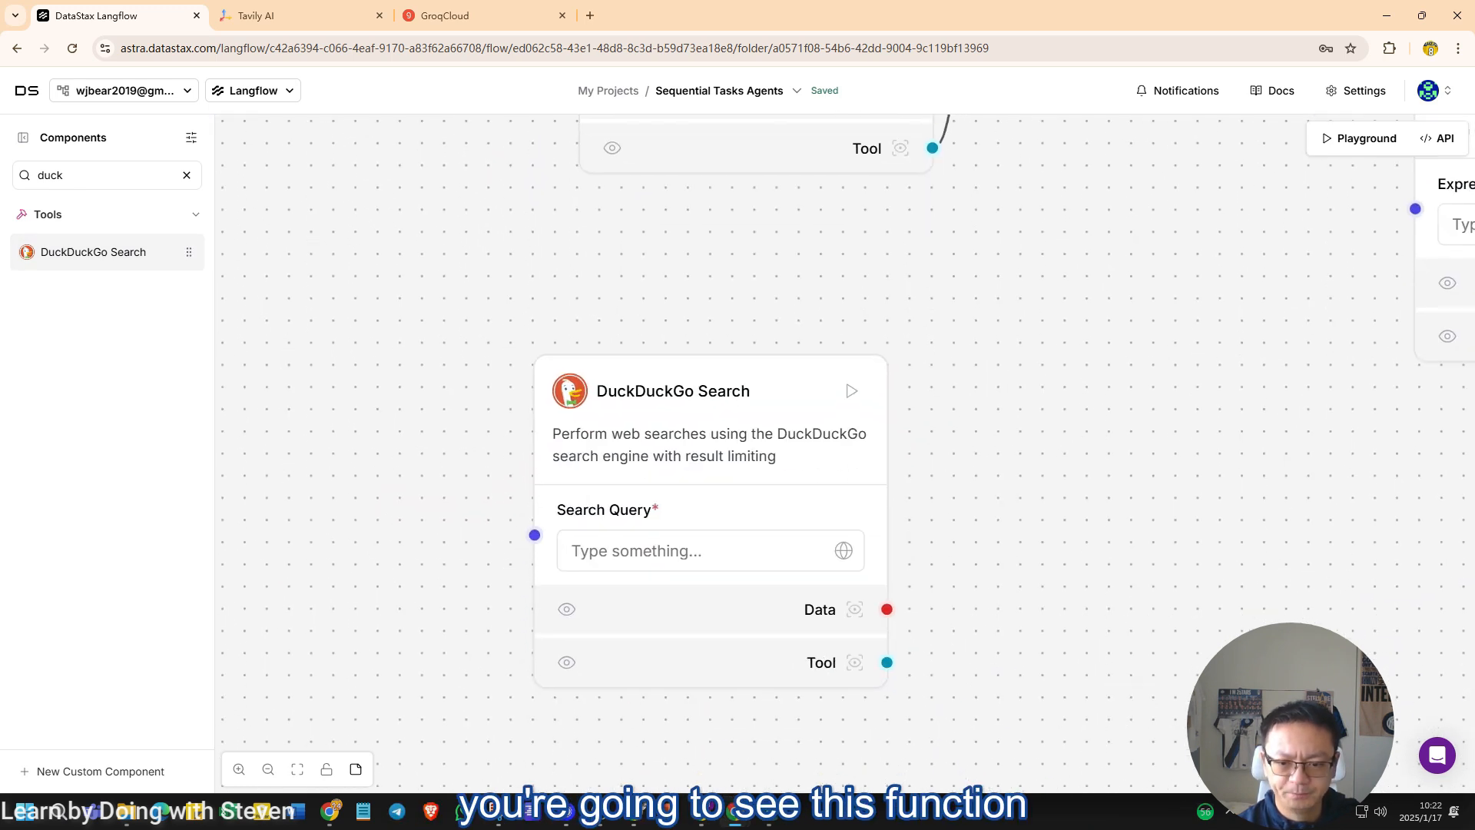
scroll(745, 515, "down", 5)
left_click_drag(691, 443, 705, 376)
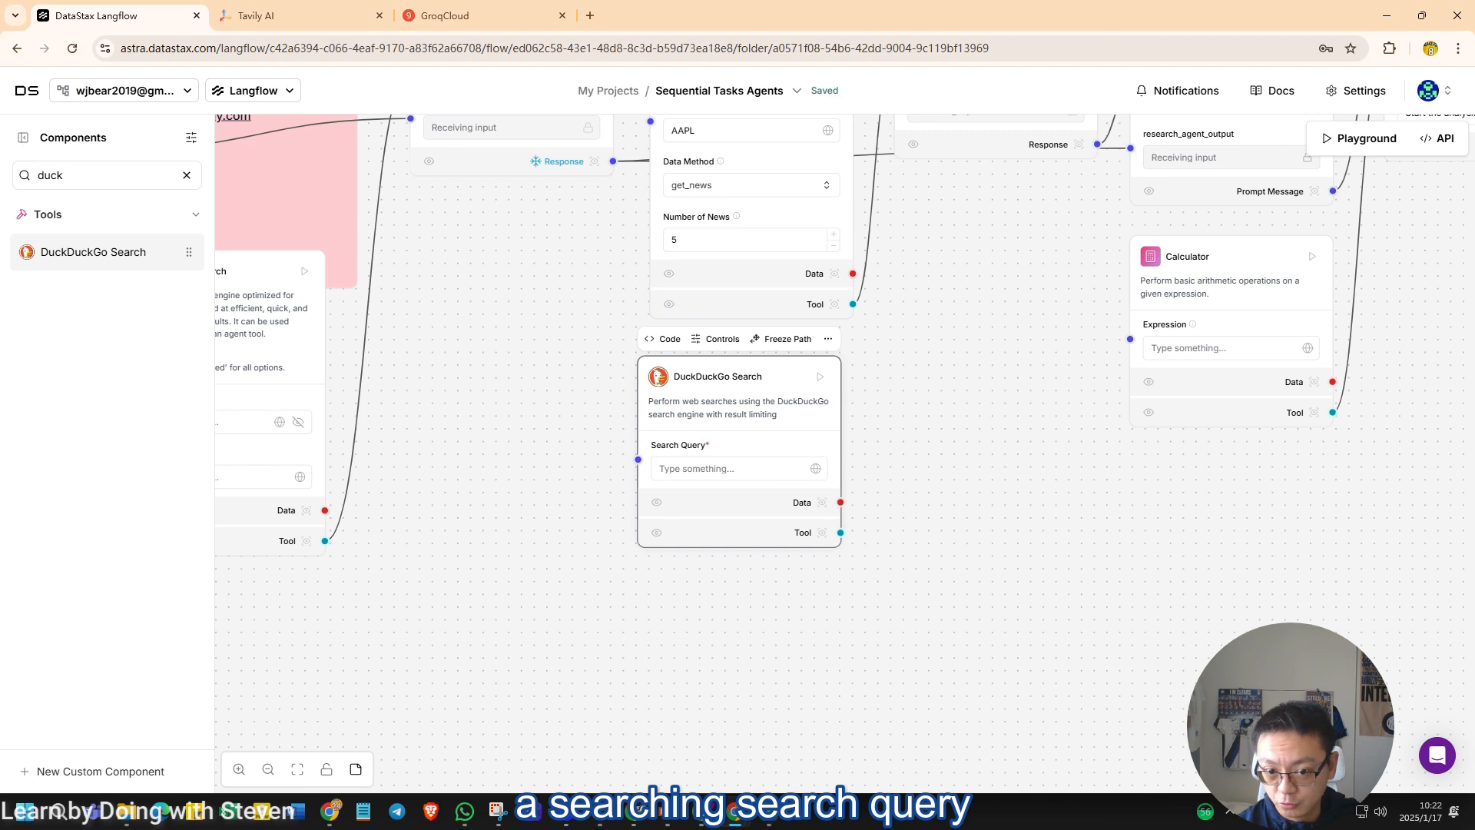
Step: List the components that can feed the DuckDuckGo Search component's Search Query input, and open that field for editing
left_click(637, 460)
left_click(668, 468)
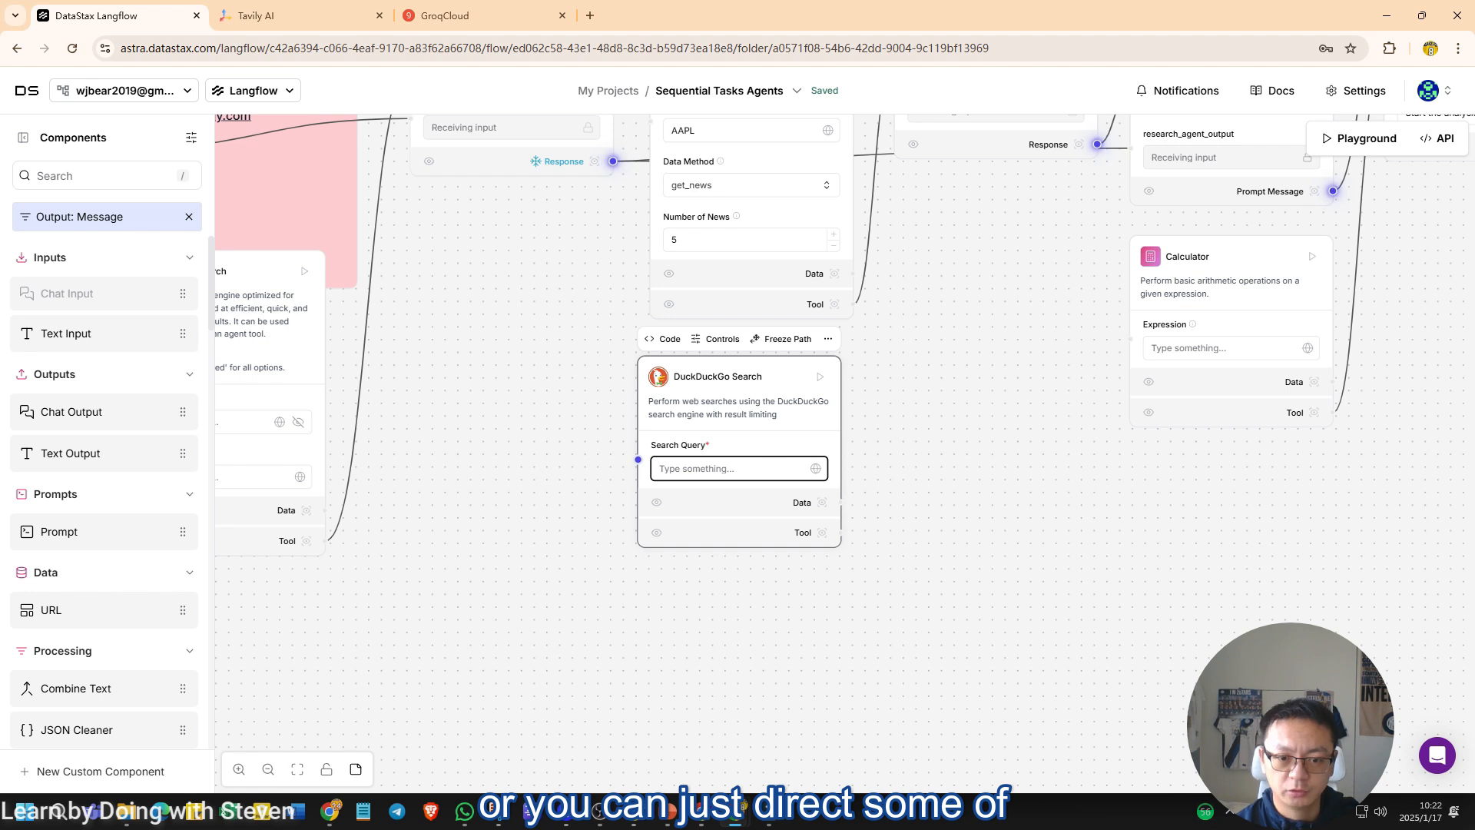
Step: Delete the DuckDuckGo Search component beneath Yahoo Finance from the canvas
scroll(538, 402, "down", 1)
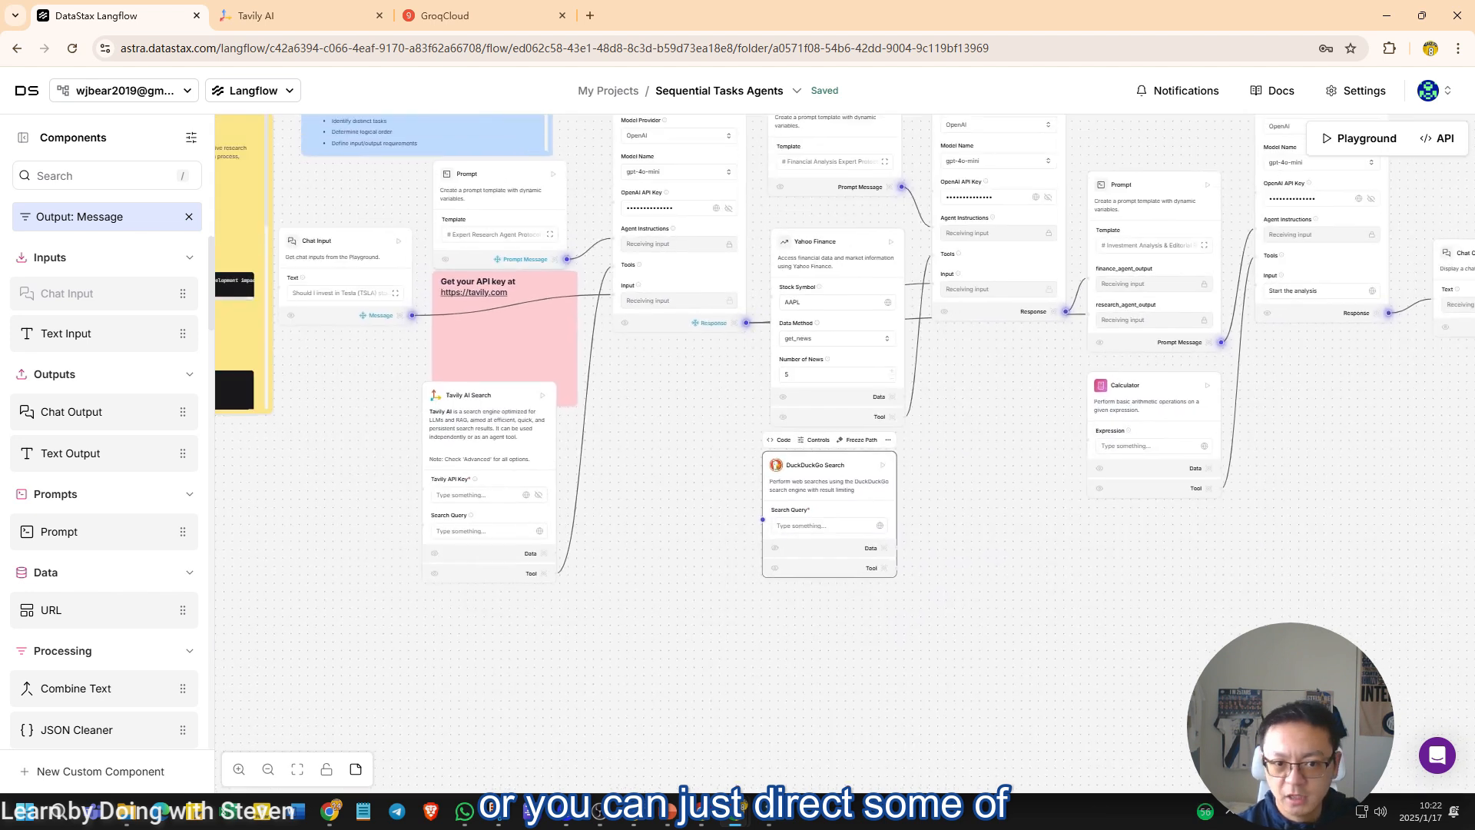
scroll(839, 539, "up", 3)
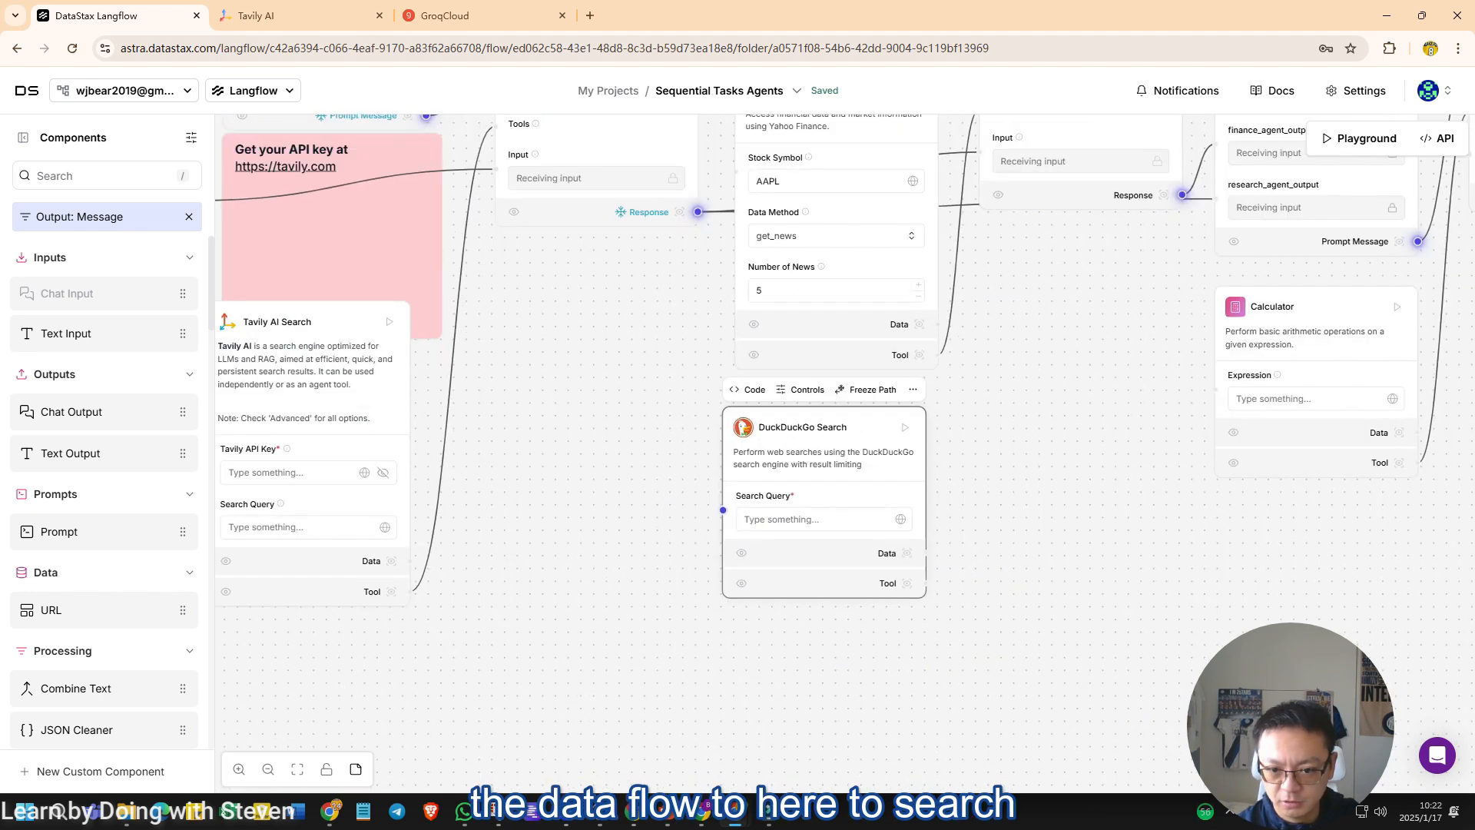
scroll(839, 541, "up", 3)
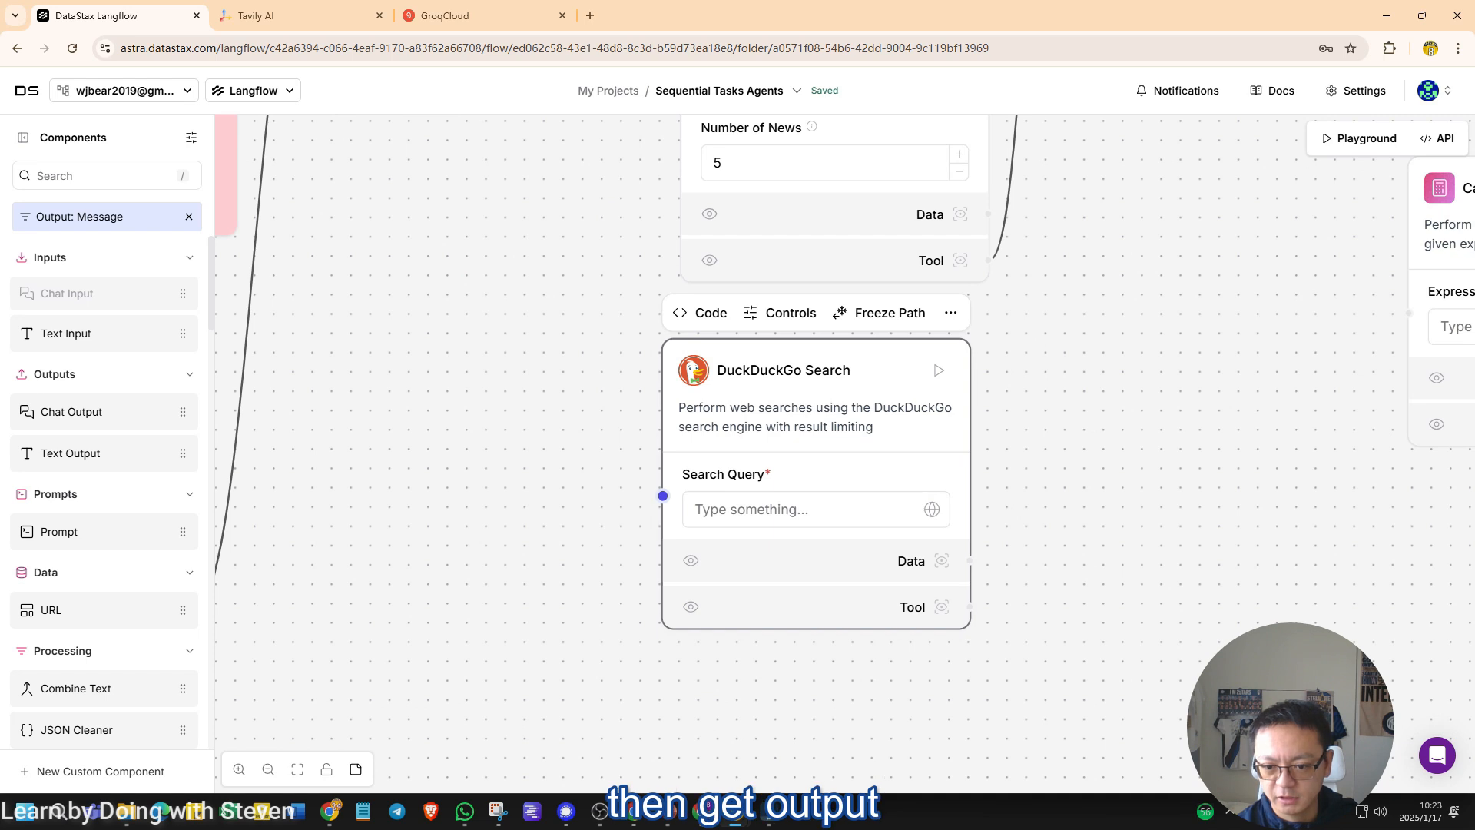
left_click_drag(1076, 538, 663, 442)
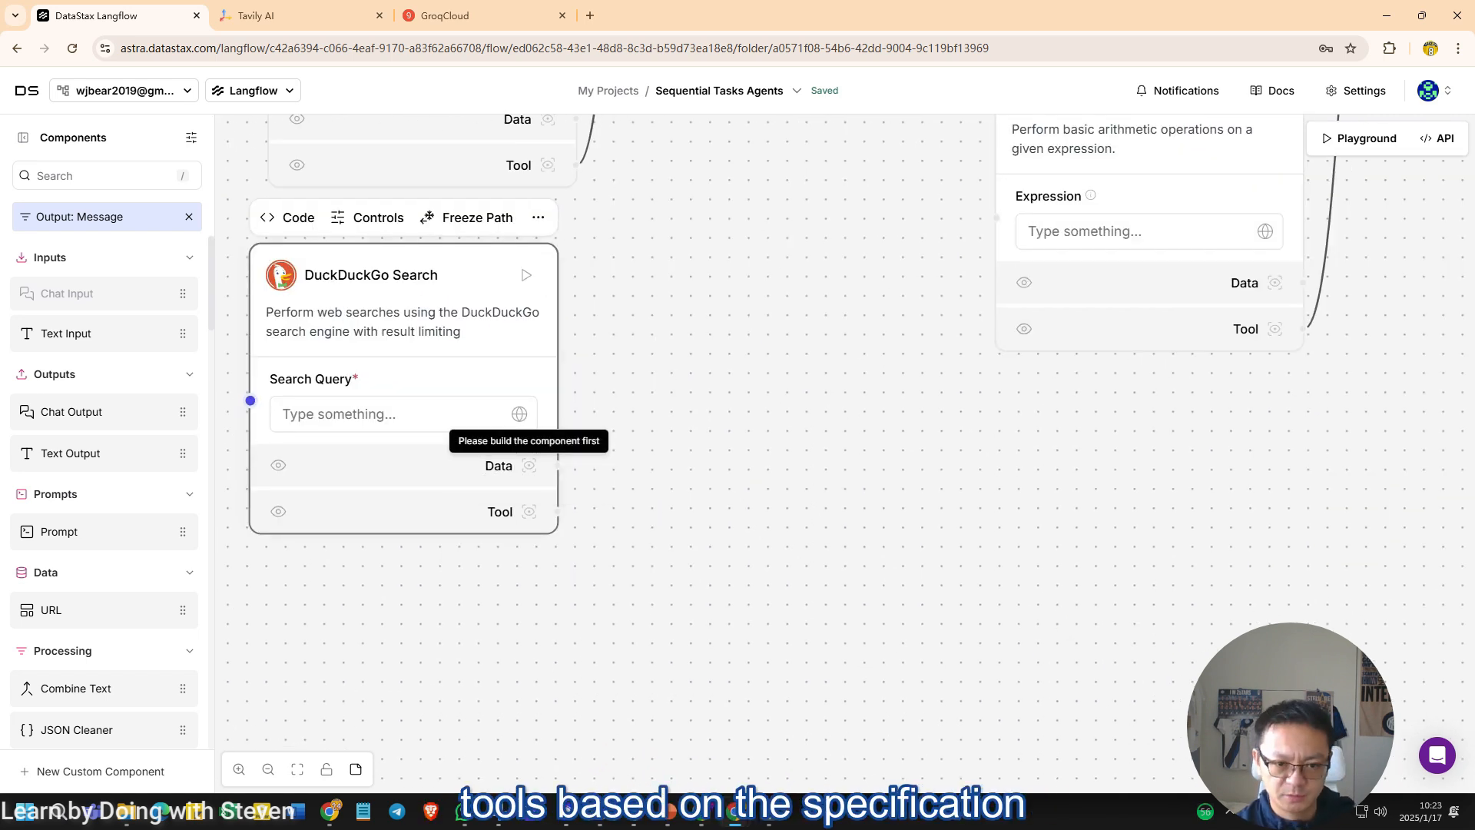
left_click_drag(768, 576, 945, 585)
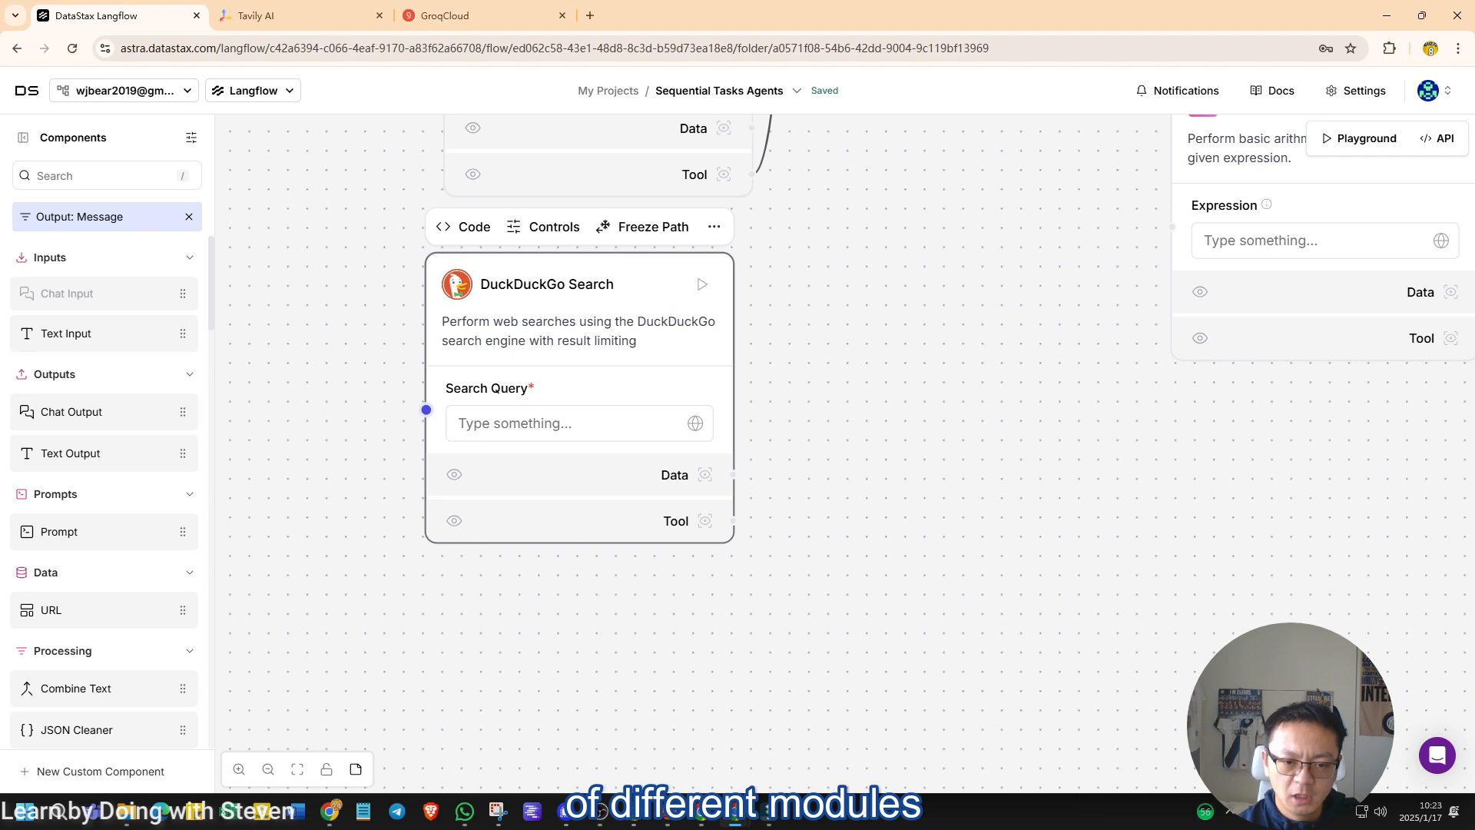
scroll(761, 468, "down", 5)
scroll(761, 469, "up", 4)
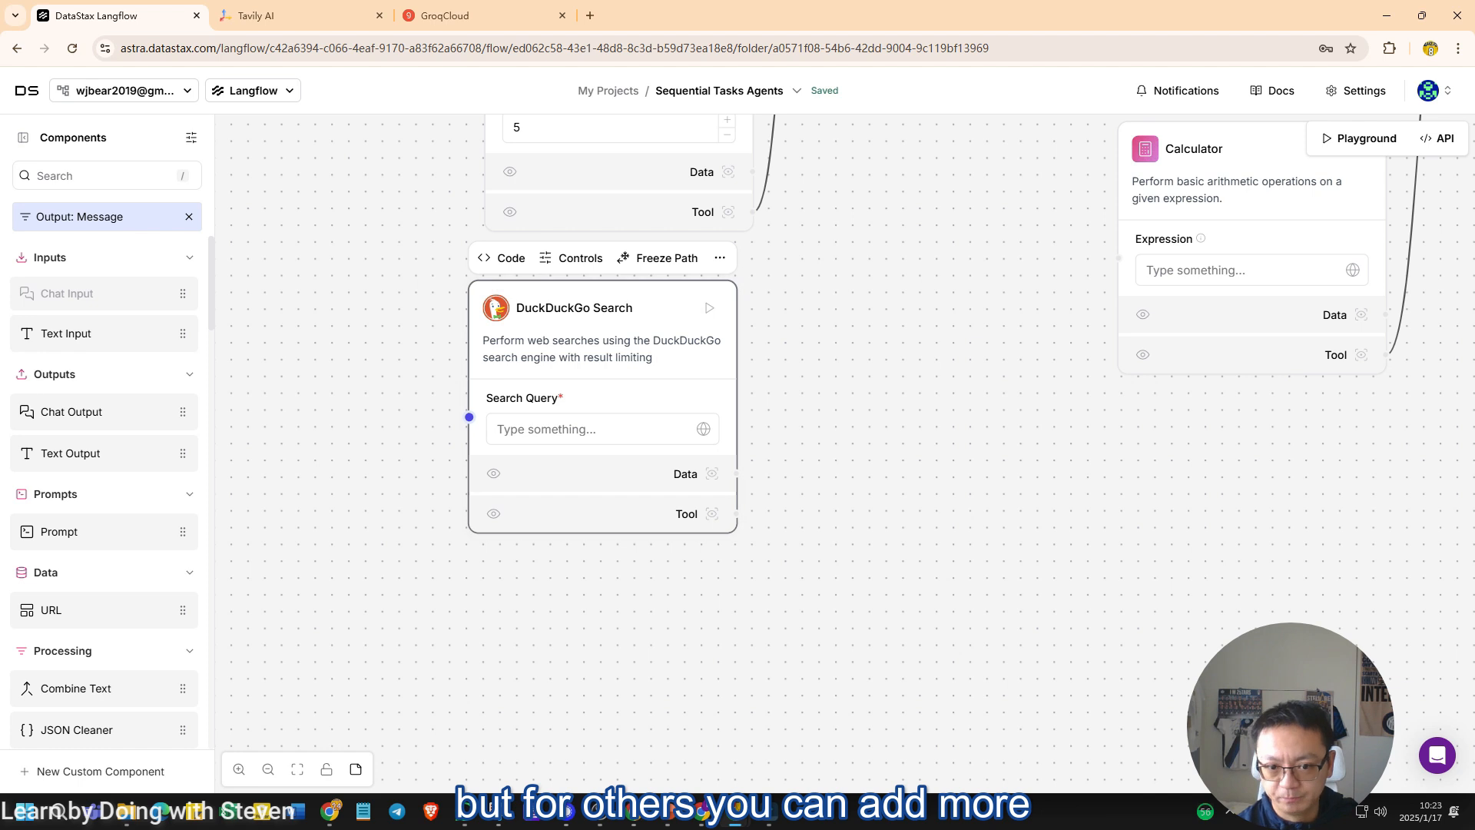
left_click_drag(599, 350, 660, 650)
key("Delete")
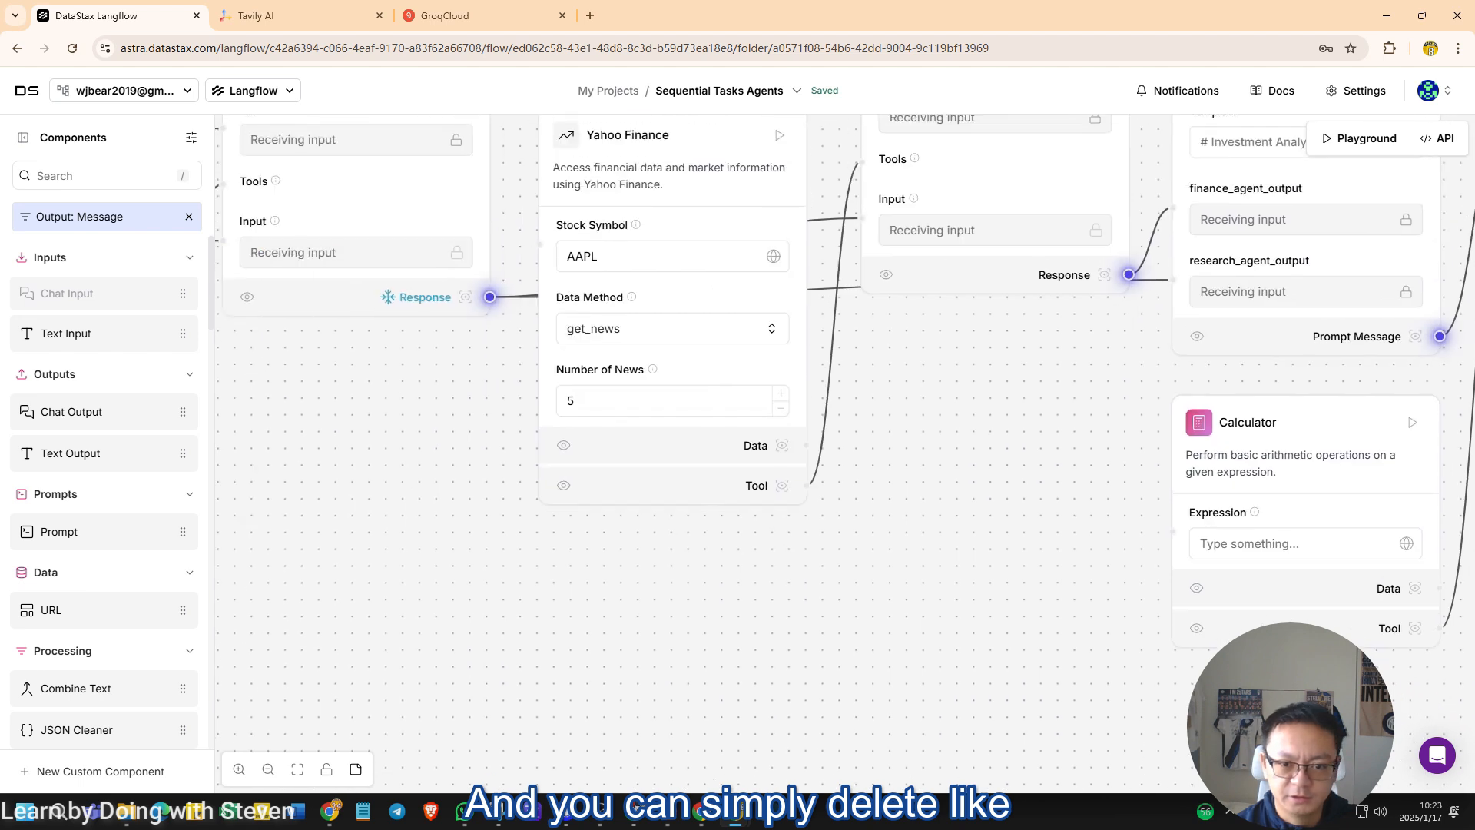
Step: Examine the agents' default model provider and model settings and the fields of the Tavily AI Search component
scroll(769, 461, "down", 5)
scroll(768, 461, "up", 5)
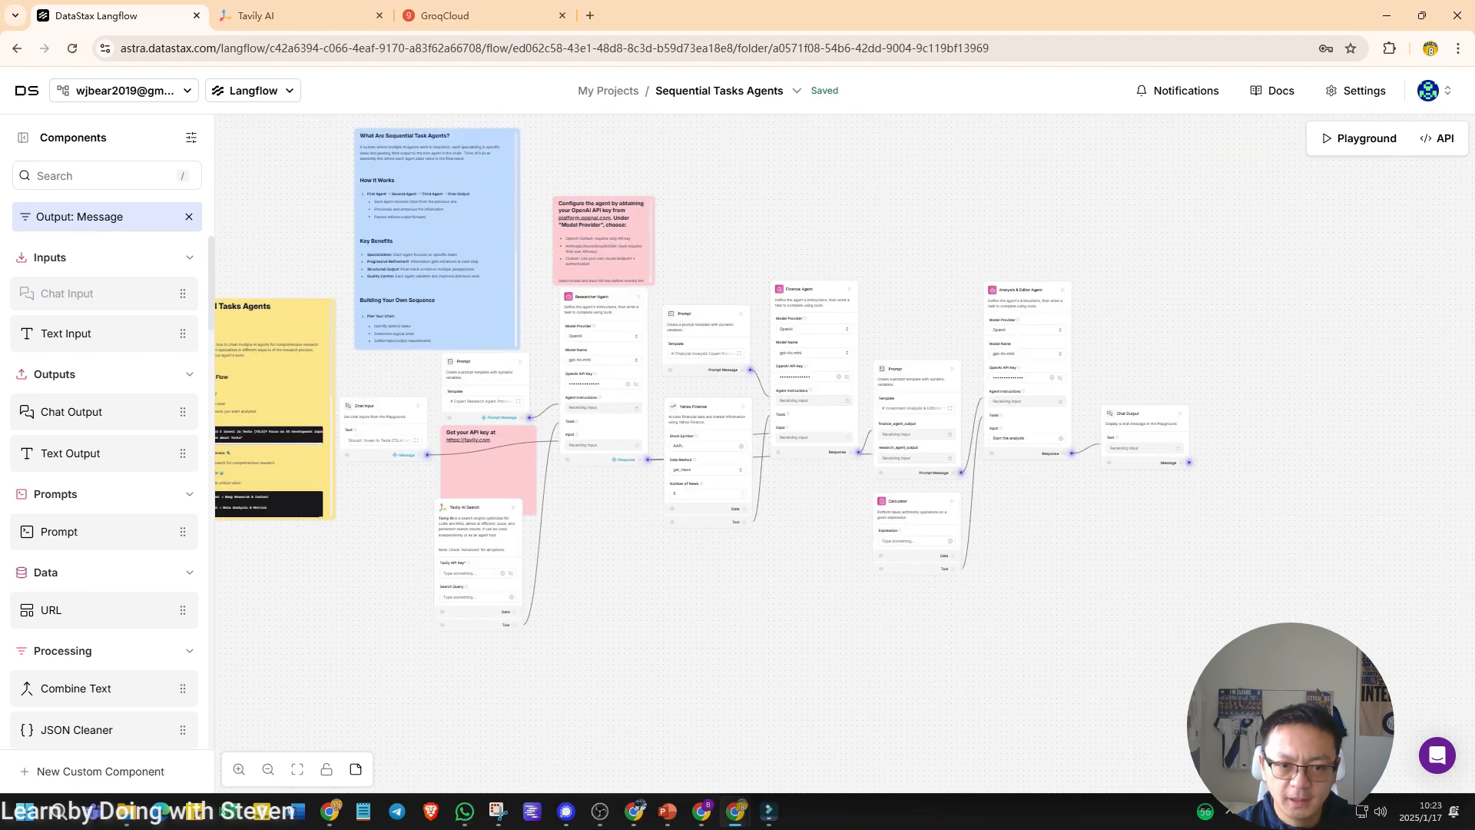
scroll(588, 397, "up", 2)
scroll(769, 461, "down", 3)
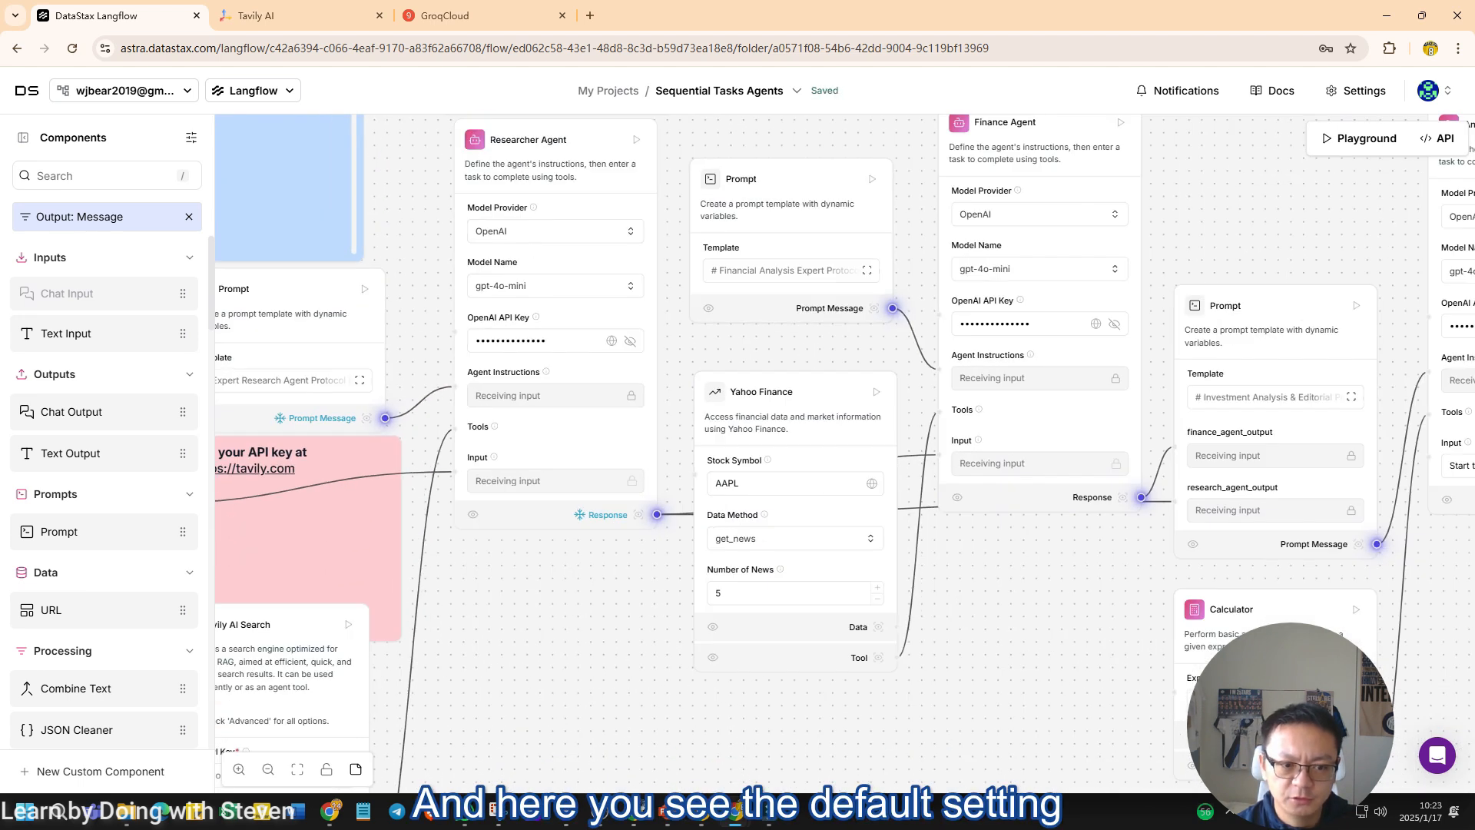
scroll(768, 461, "up", 3)
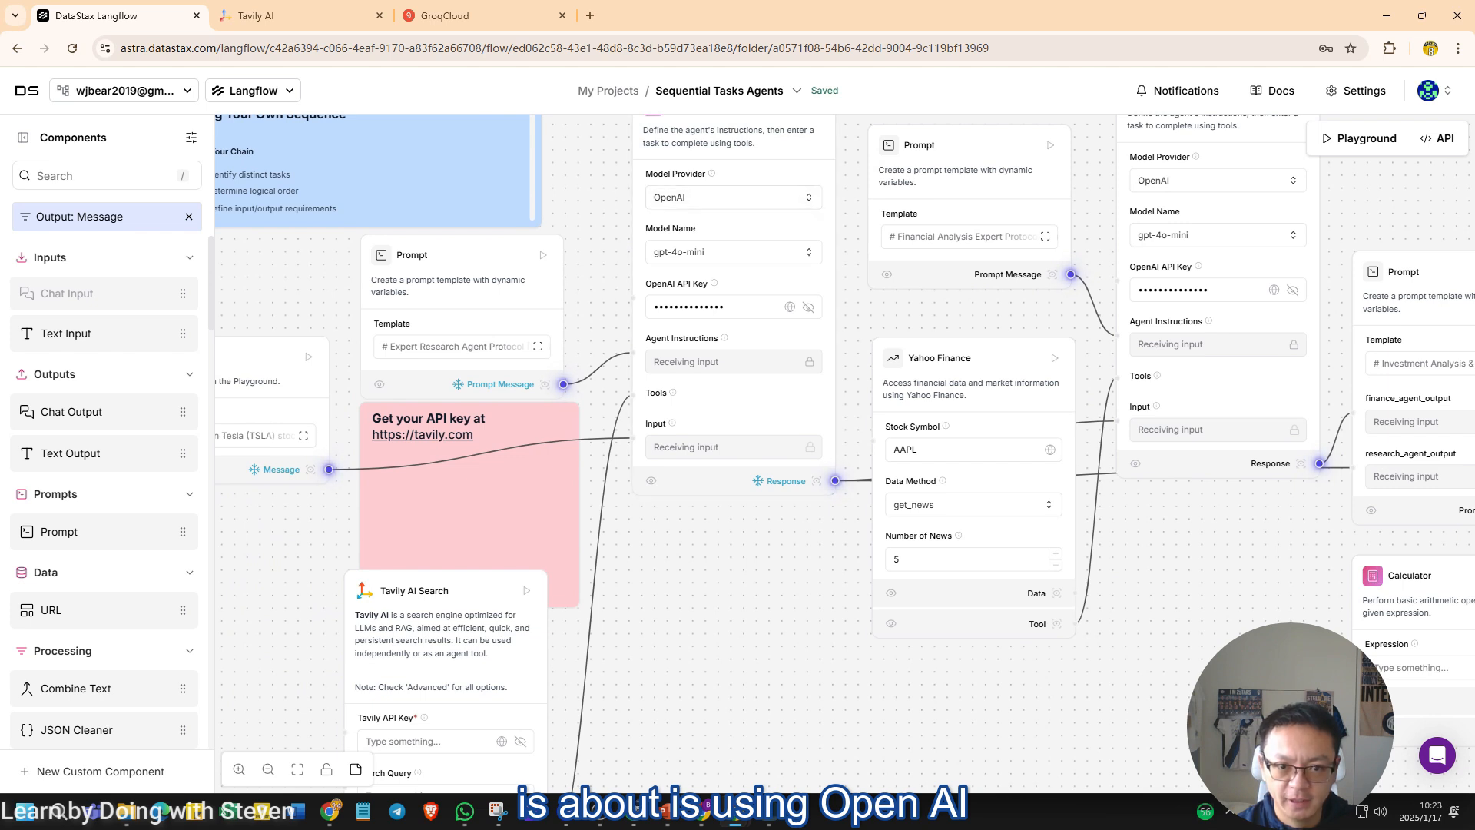
scroll(845, 453, "up", 1)
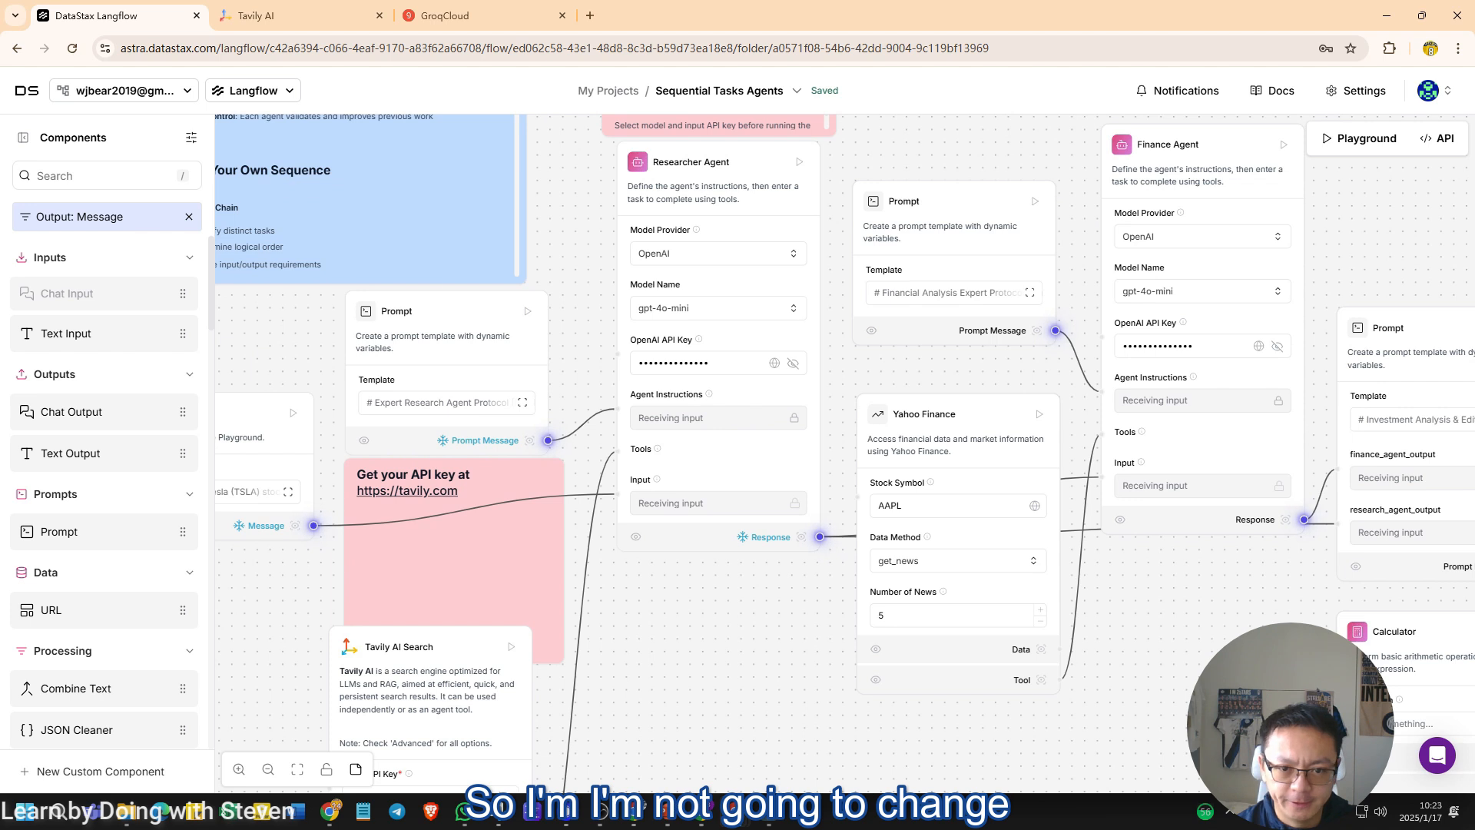
scroll(845, 453, "down", 2)
scroll(845, 453, "down", 1)
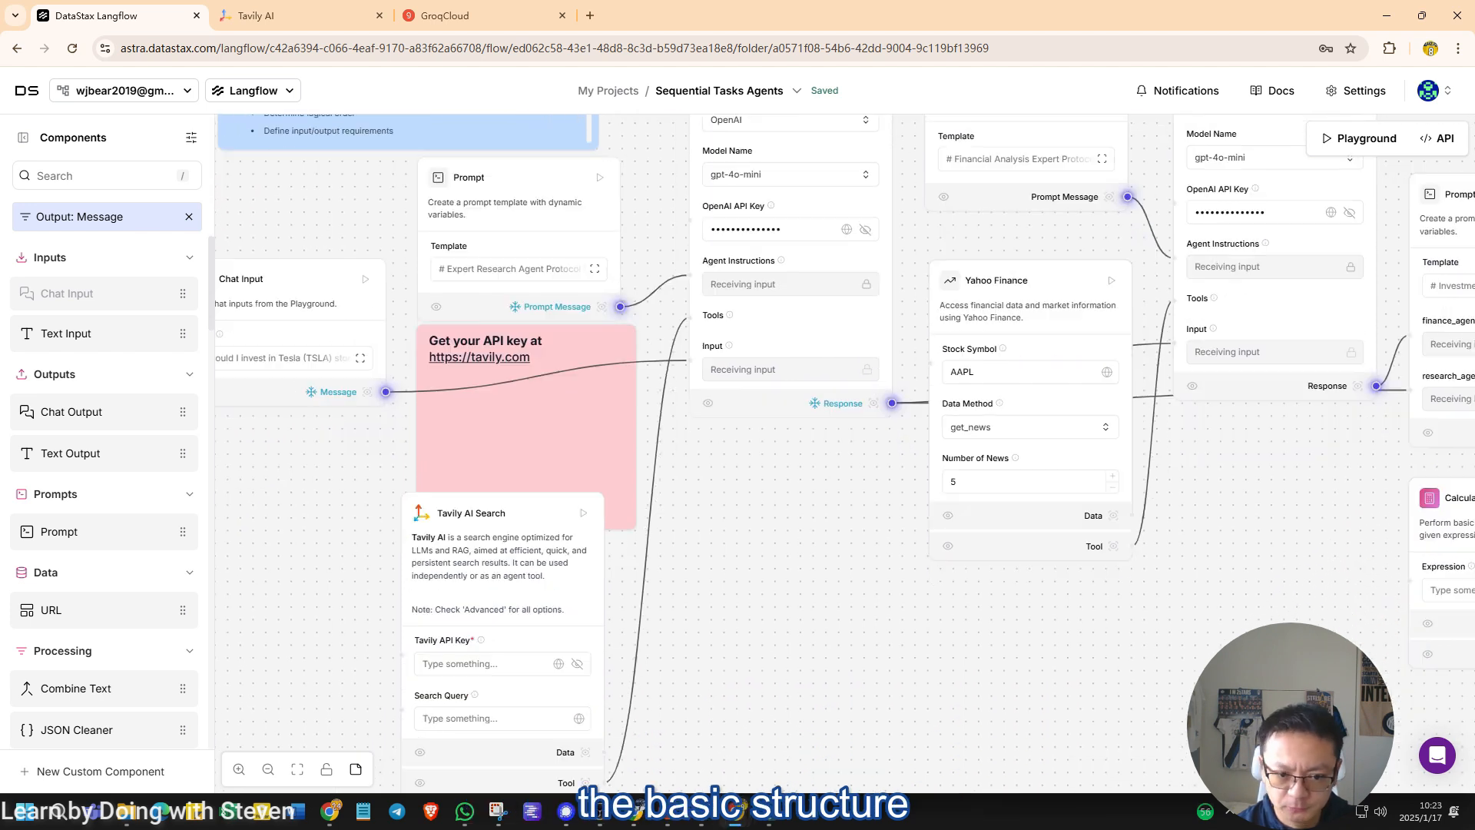
scroll(845, 453, "down", 2)
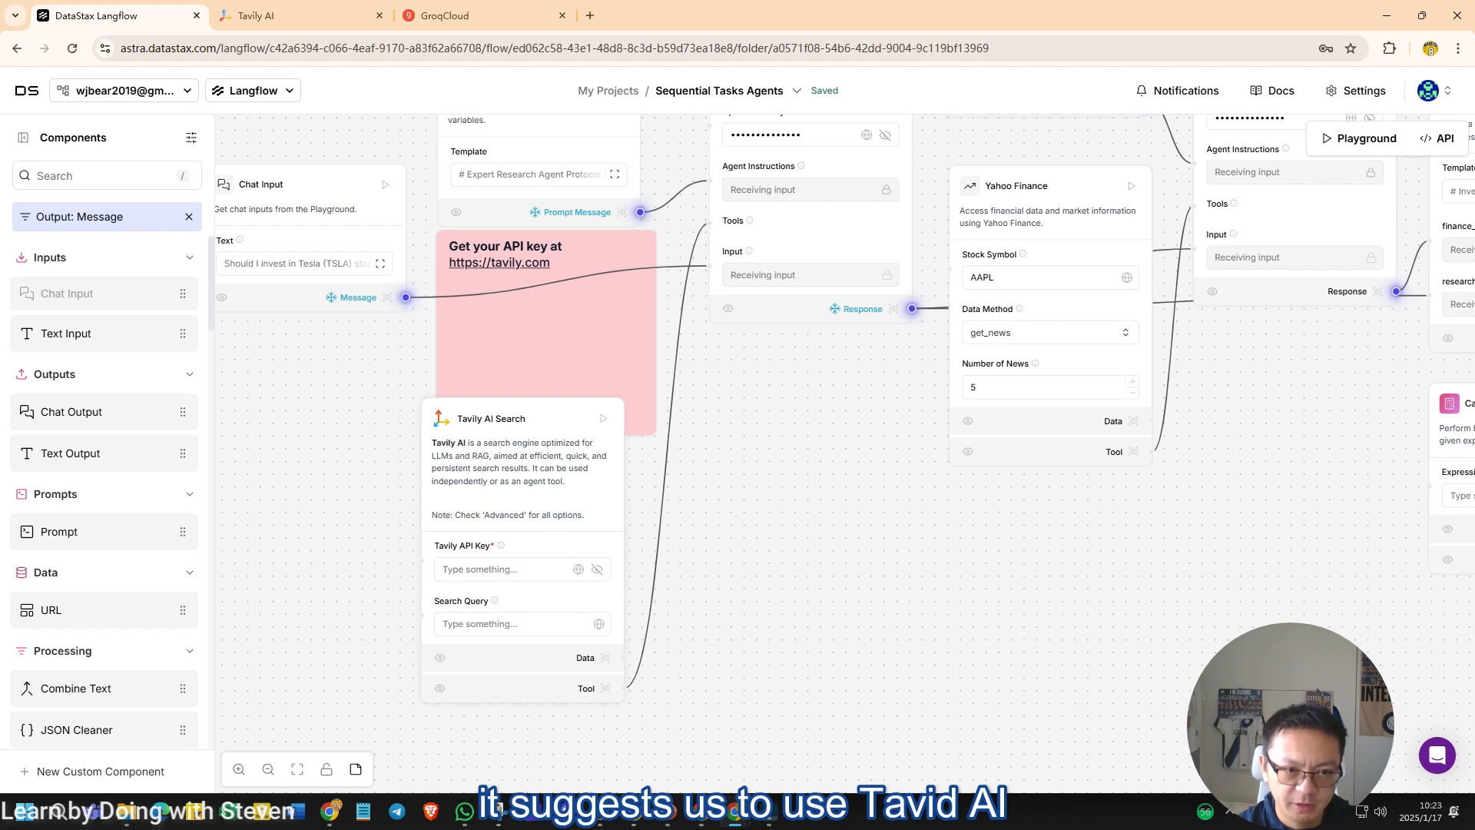
Step: Switch to the Tavily site, create a new API key named "test" and copy it
key("ctrl+Tab")
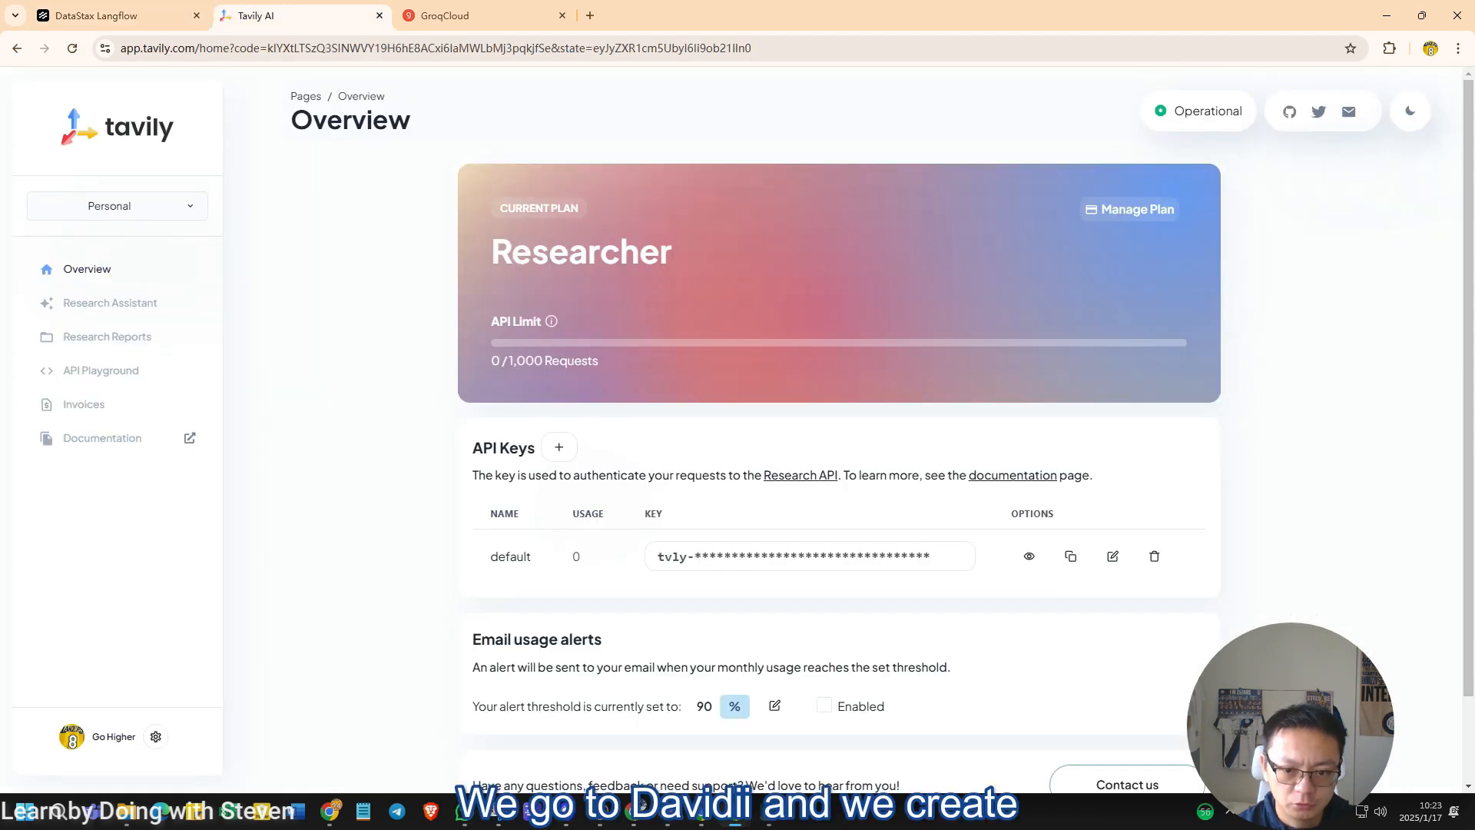
left_click(558, 447)
type("test")
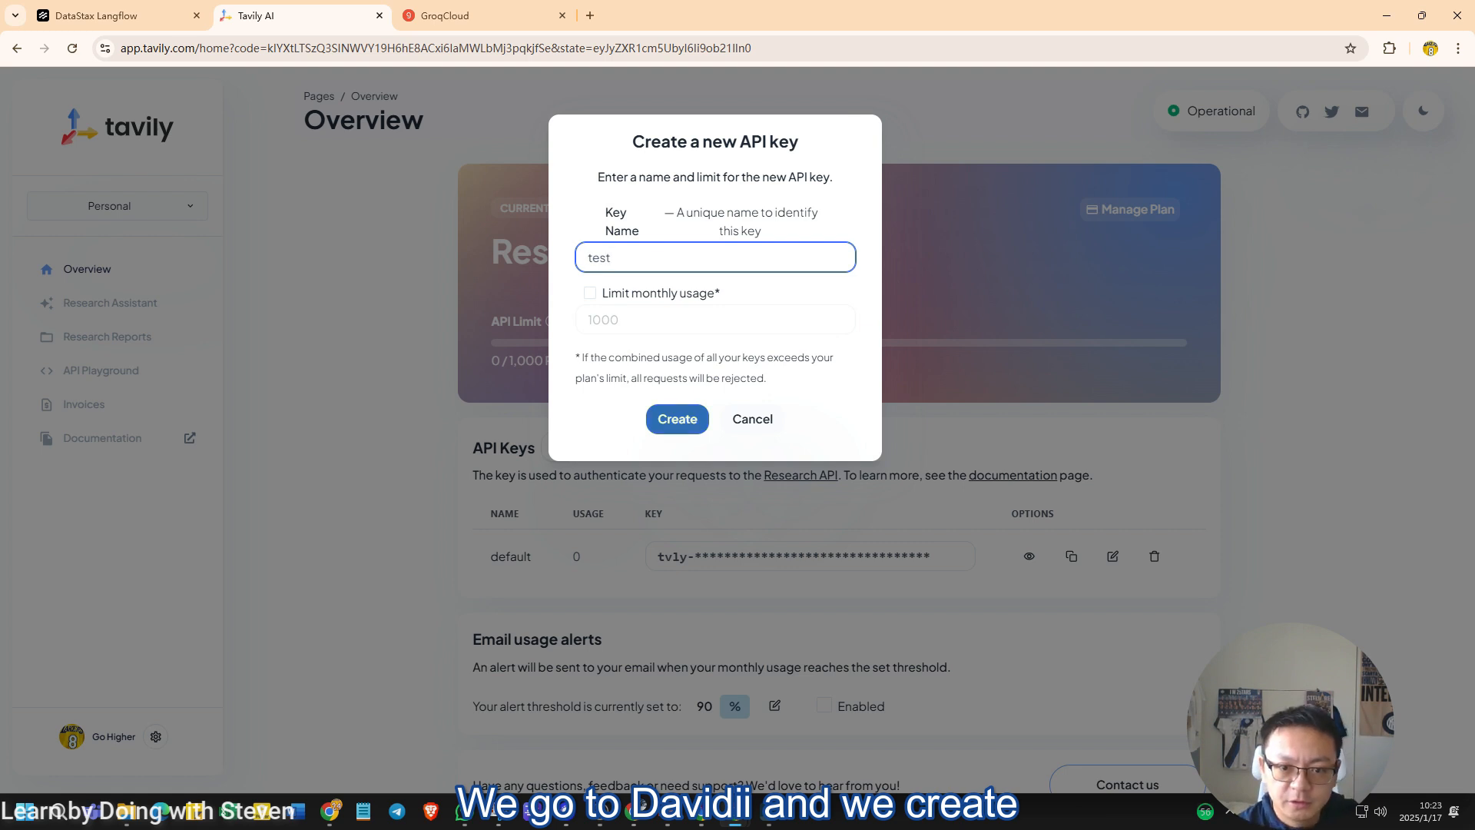
key("Return")
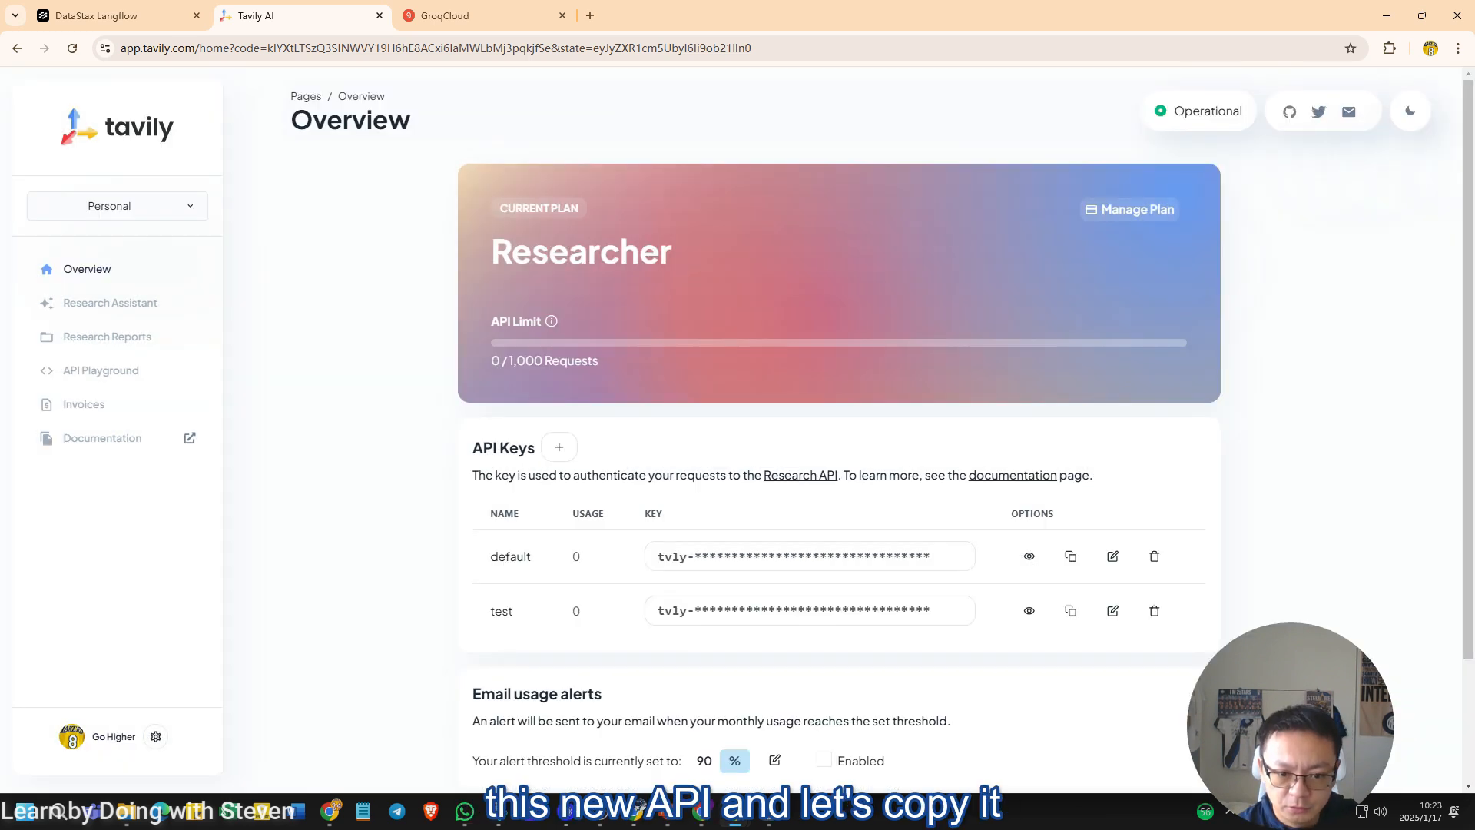
left_click(1071, 610)
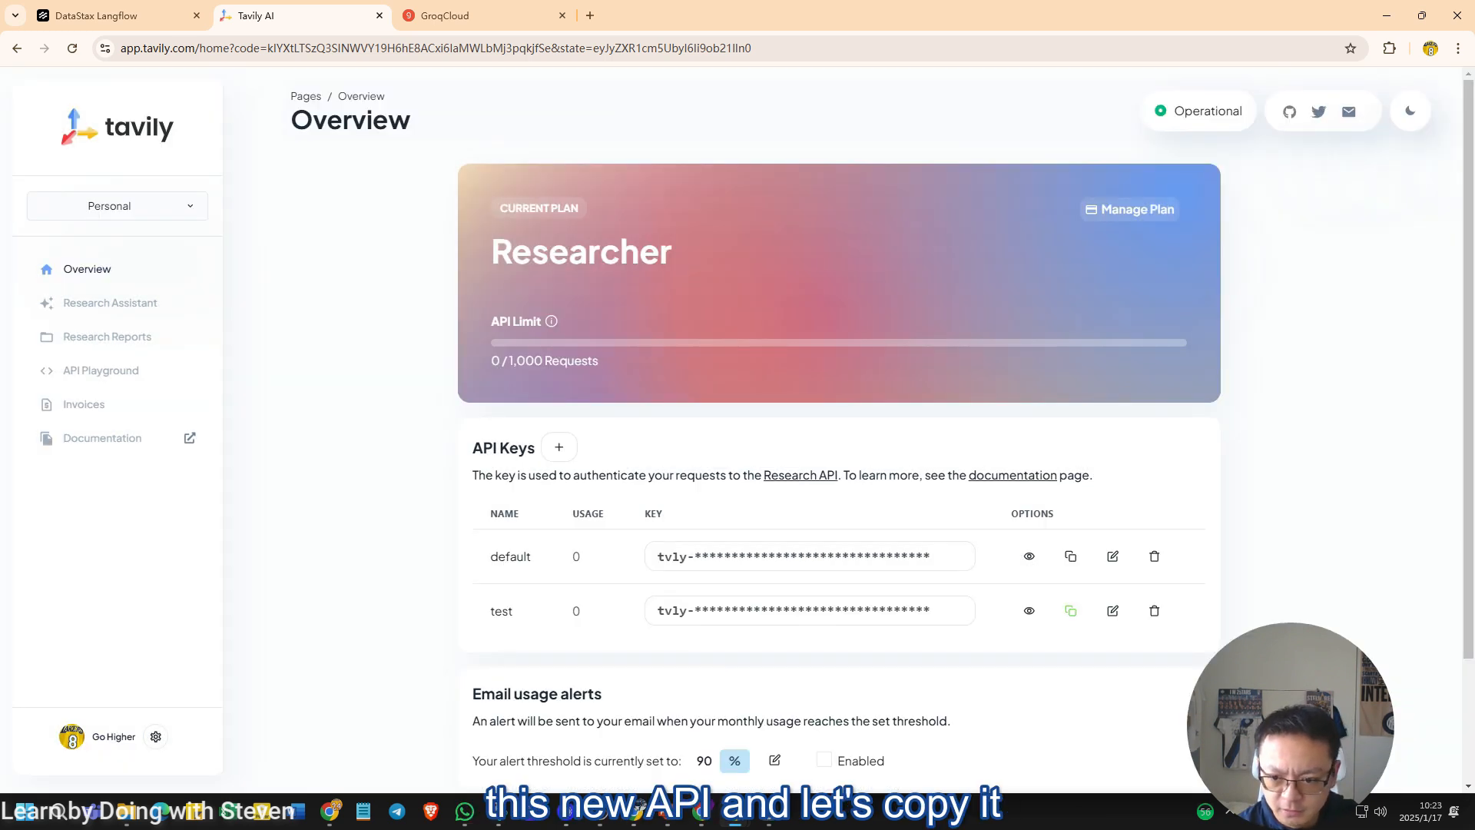
Step: Back in Langflow, paste the API key into the Tavily AI Search component, run it and view its last run details
key("ctrl+shift+Tab")
left_click(523, 569)
key("ctrl+v")
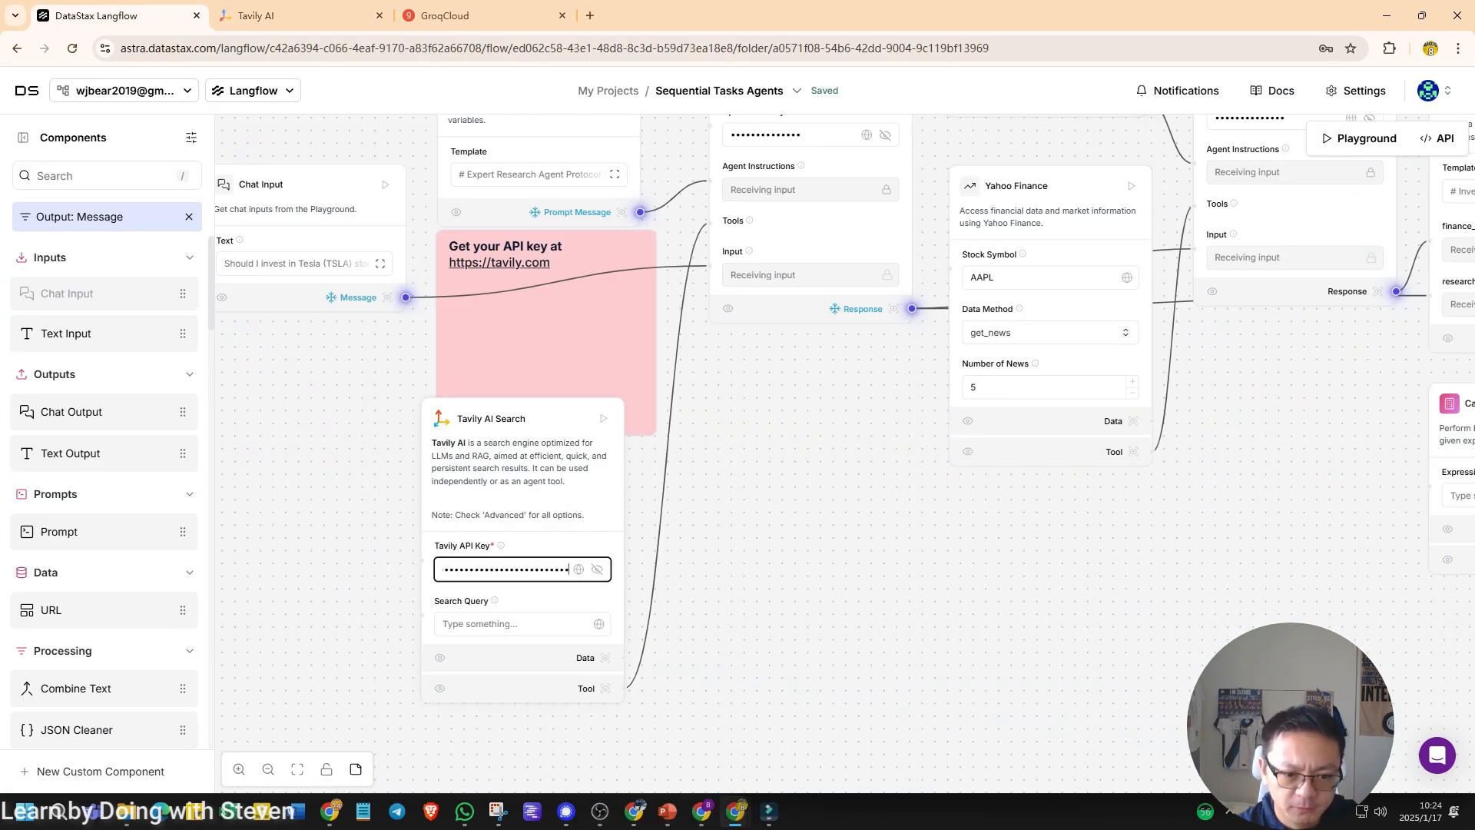
left_click(768, 500)
left_click_drag(768, 499, 807, 456)
left_click(642, 375)
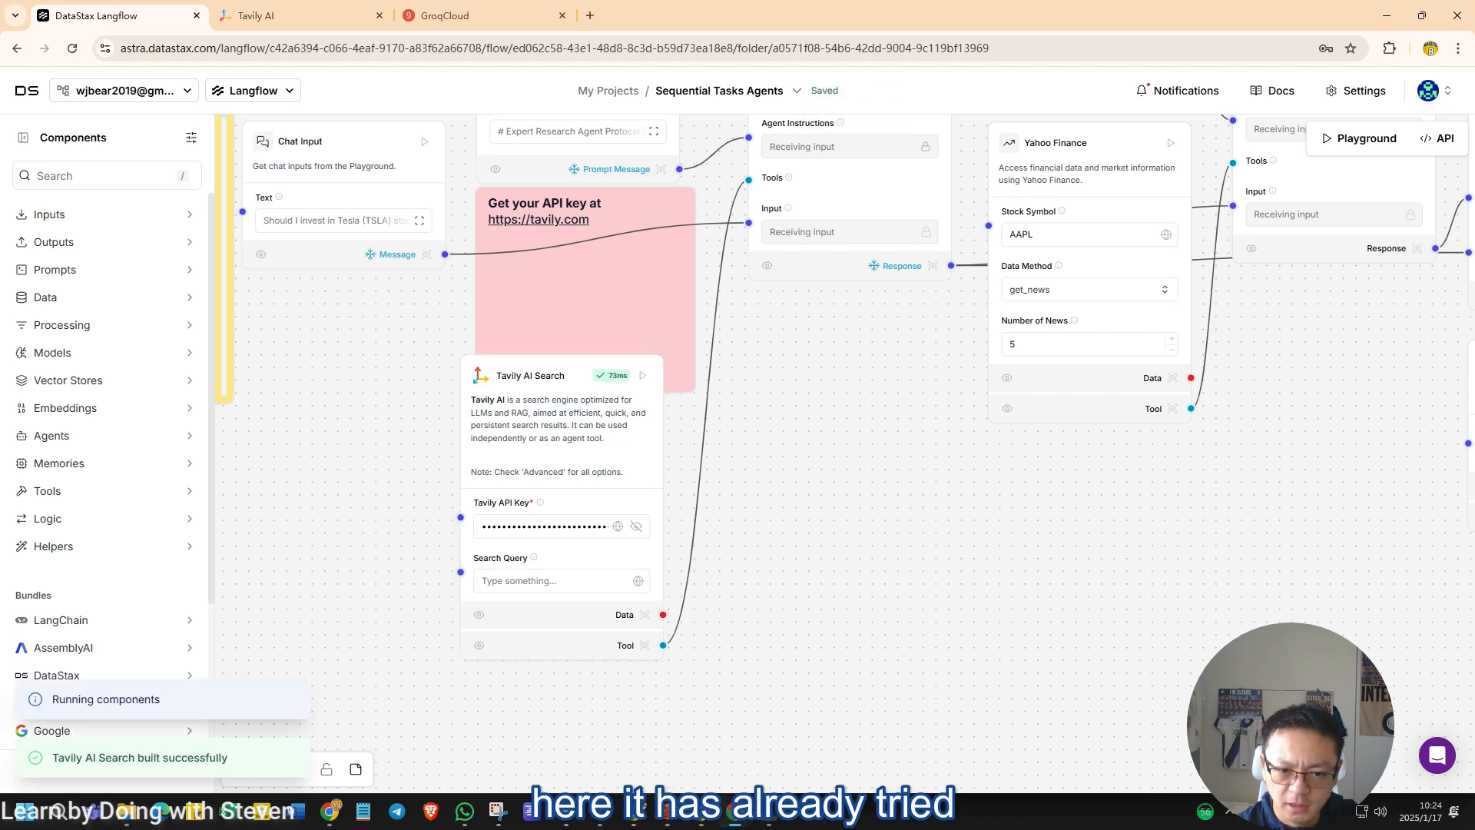
mouse_move(613, 374)
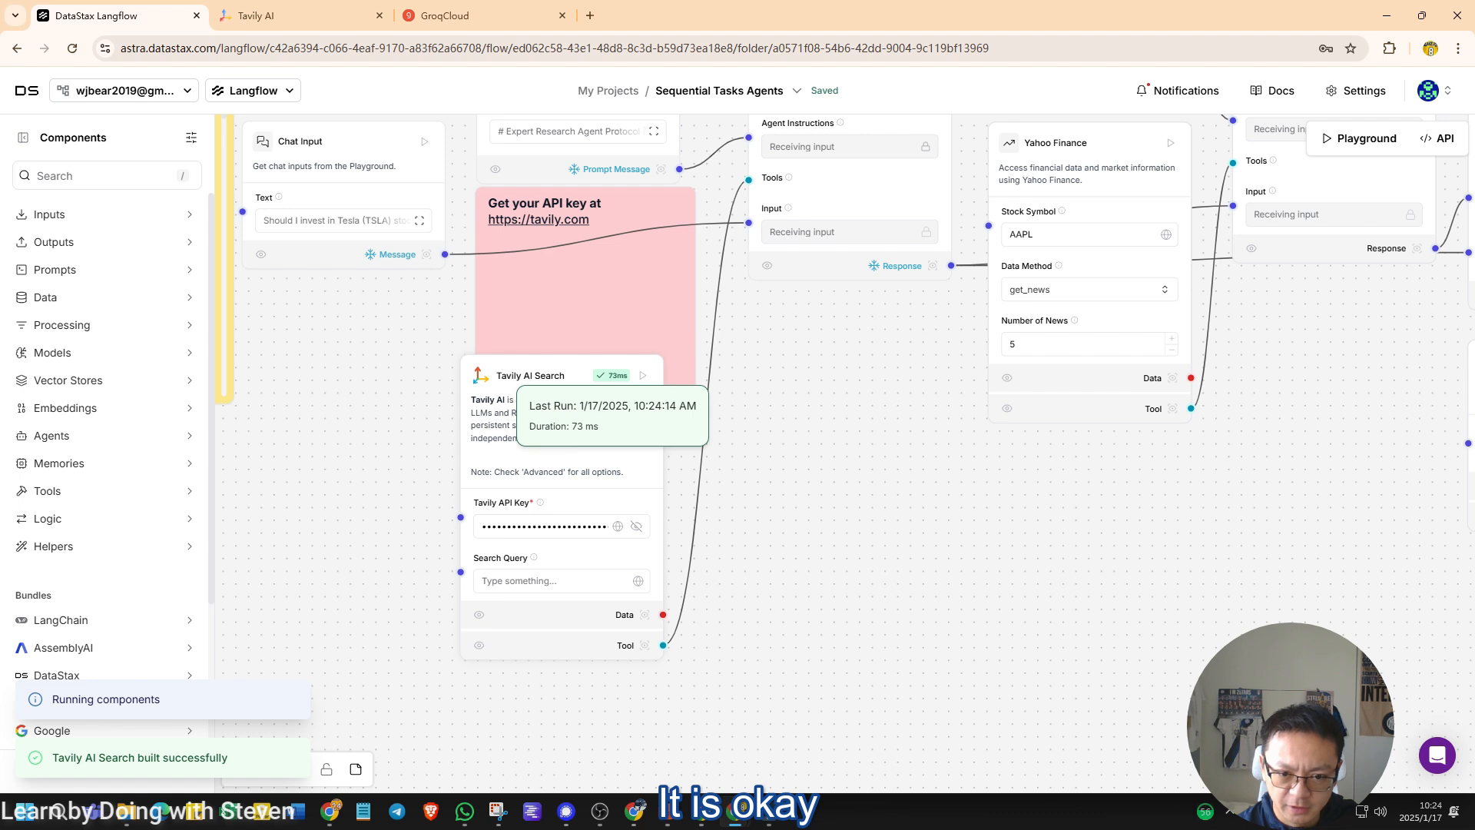
Step: Set the Researcher Agent's model provider to Groq
left_click_drag(738, 477, 590, 740)
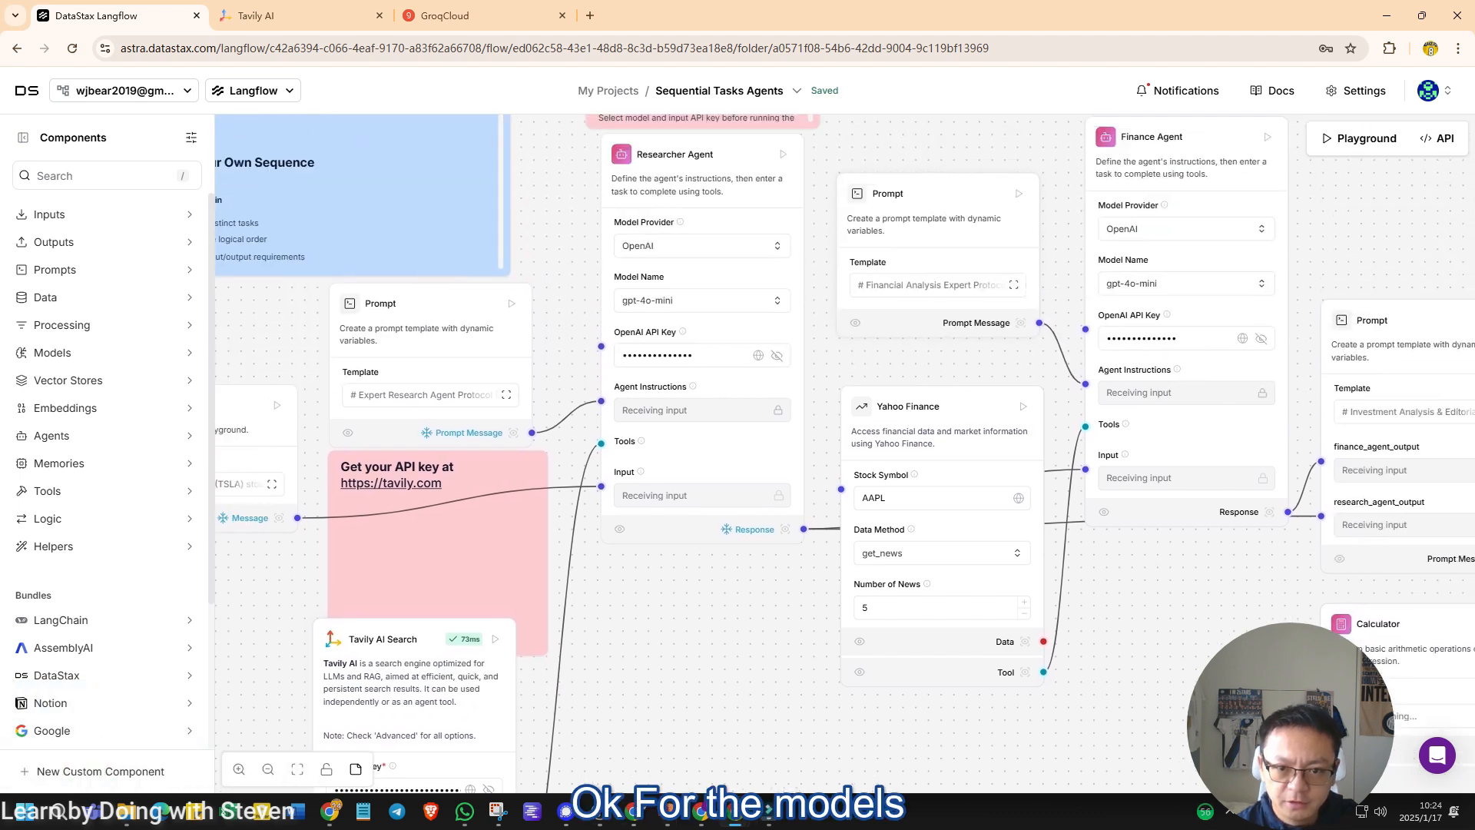
left_click_drag(702, 245, 662, 315)
left_click(662, 314)
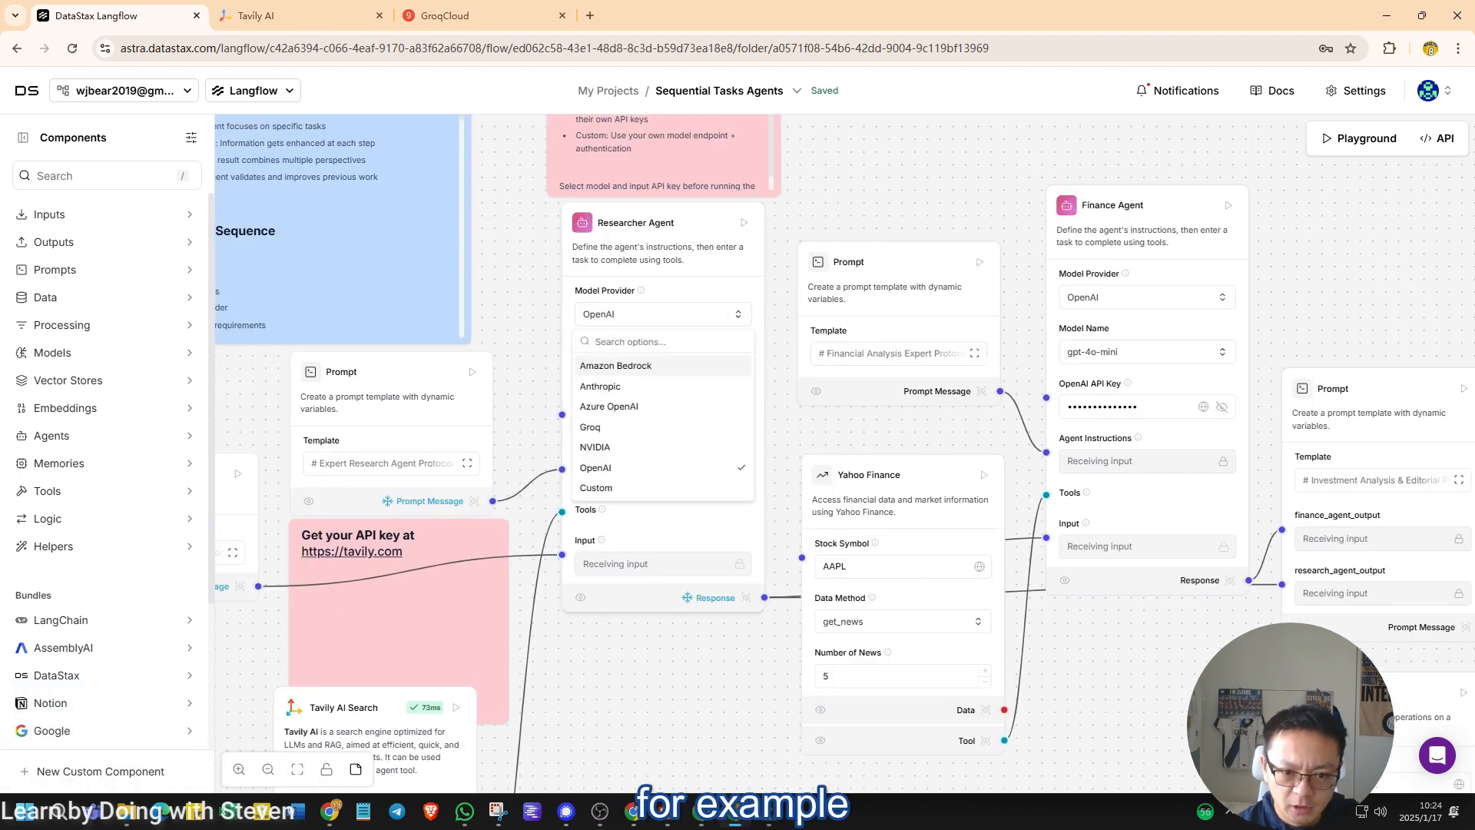
left_click(590, 426)
Step: Switch to GroqCloud, create a new API key named "test" and copy it
left_click(444, 16)
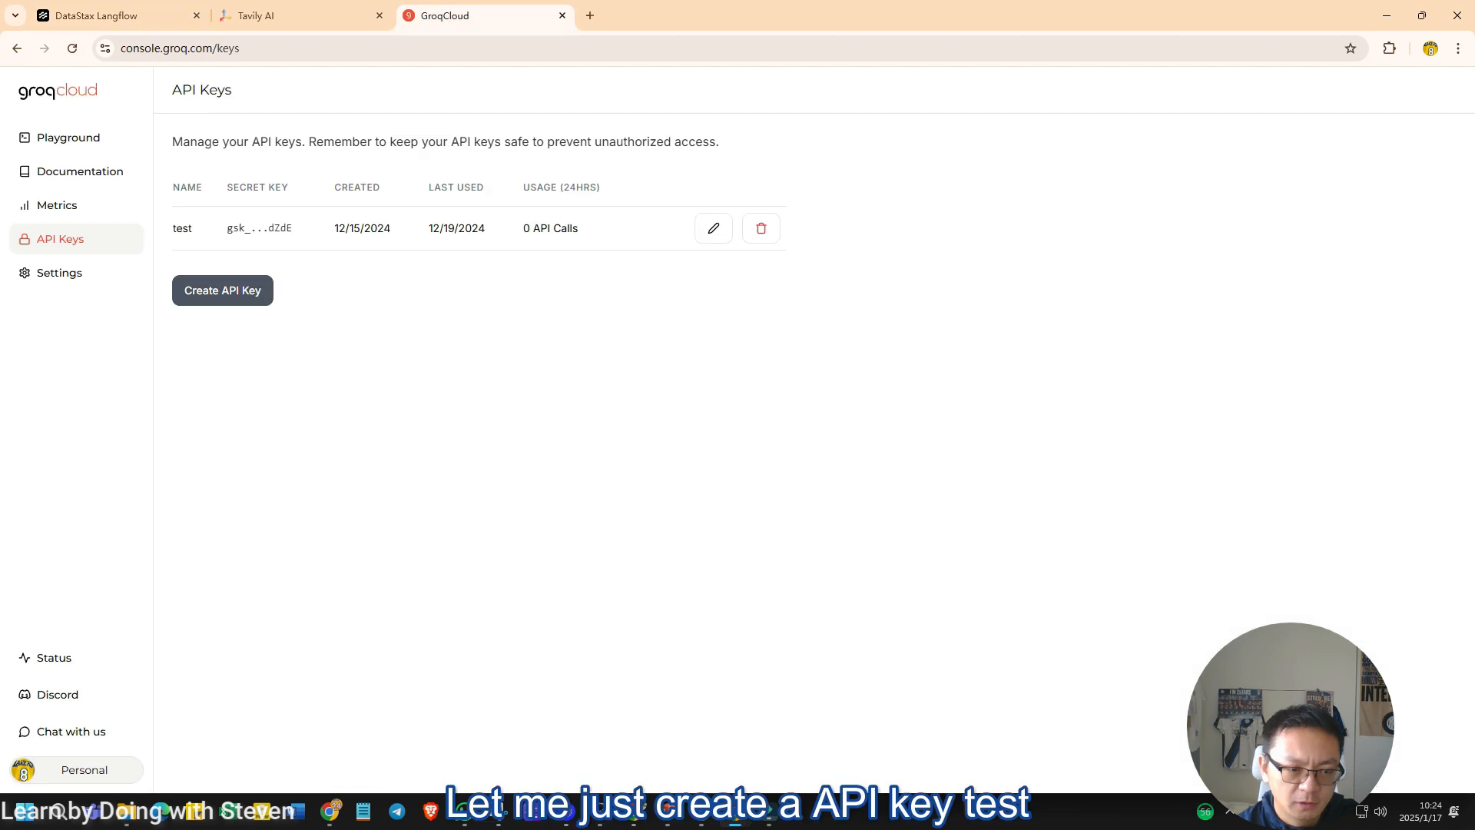
left_click(222, 290)
type("test")
key("Return")
left_click(932, 408)
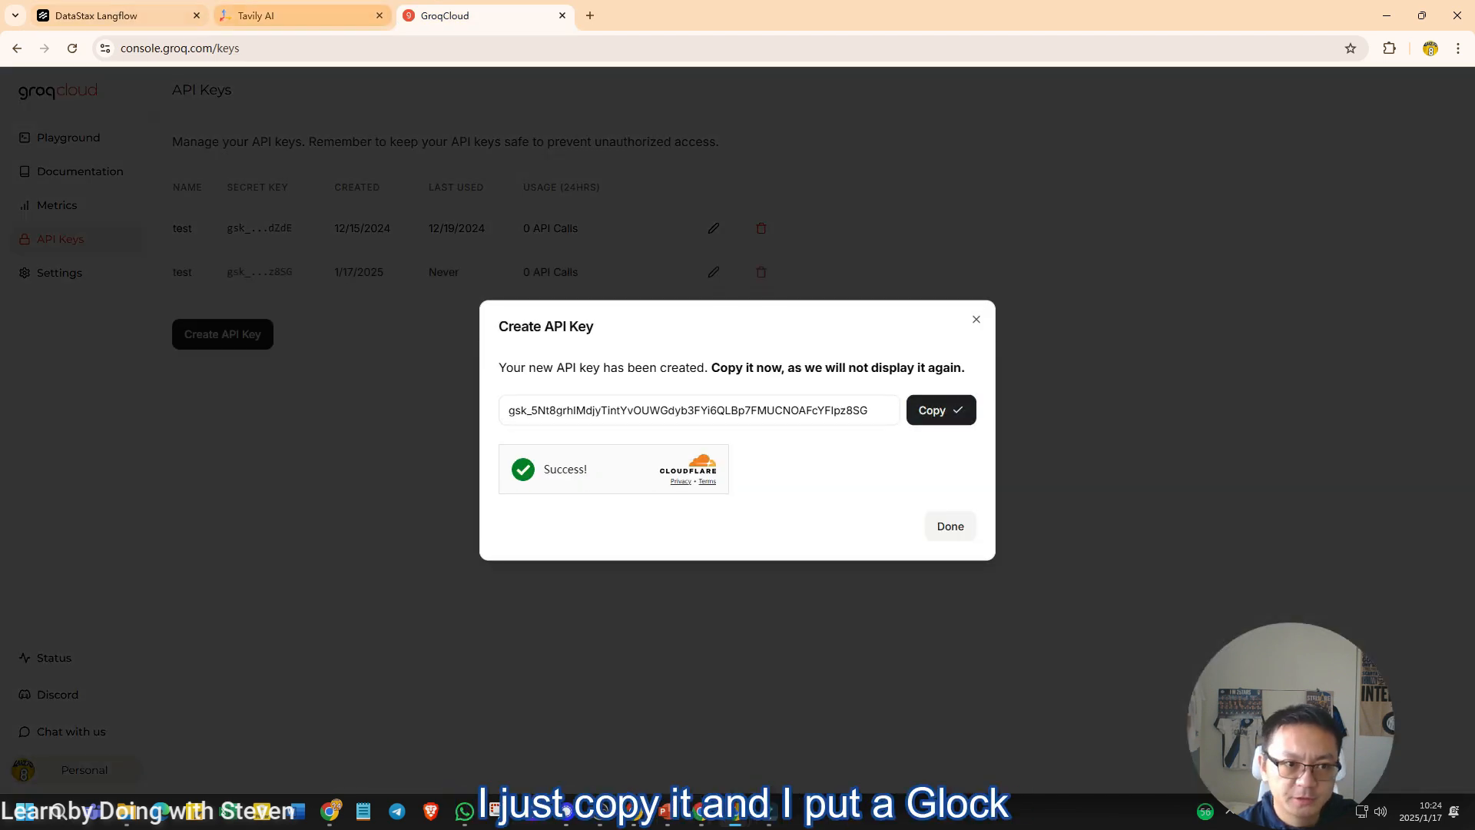
Step: Return to Langflow and paste the API key into the Researcher Agent's Groq API Key field
left_click(96, 15)
left_click(642, 563)
key("ctrl+v")
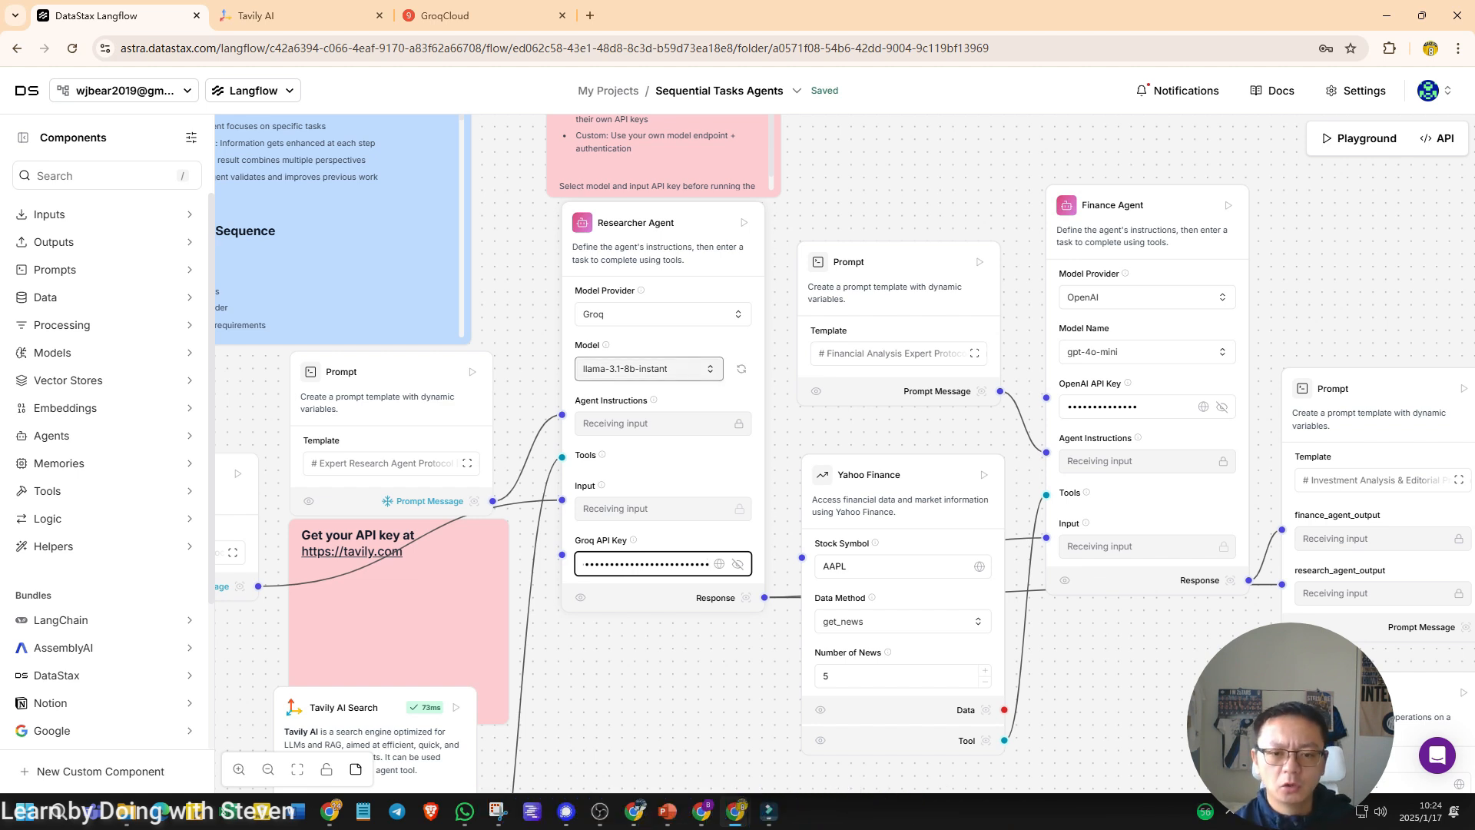
Step: Set the Researcher Agent's model to llama-3.2-1b-preview and run the component
left_click(648, 368)
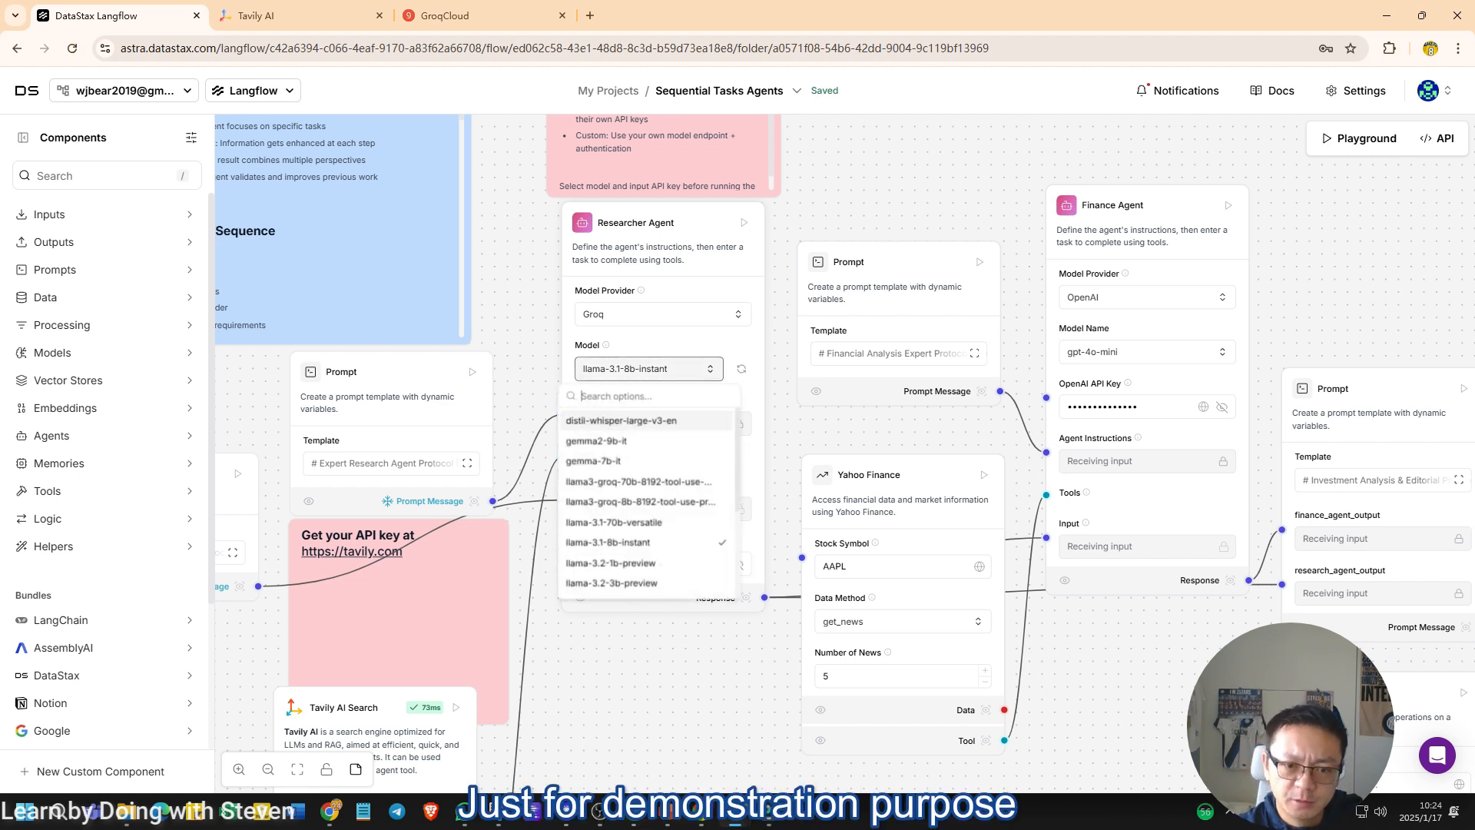
scroll(638, 501, "down", 2)
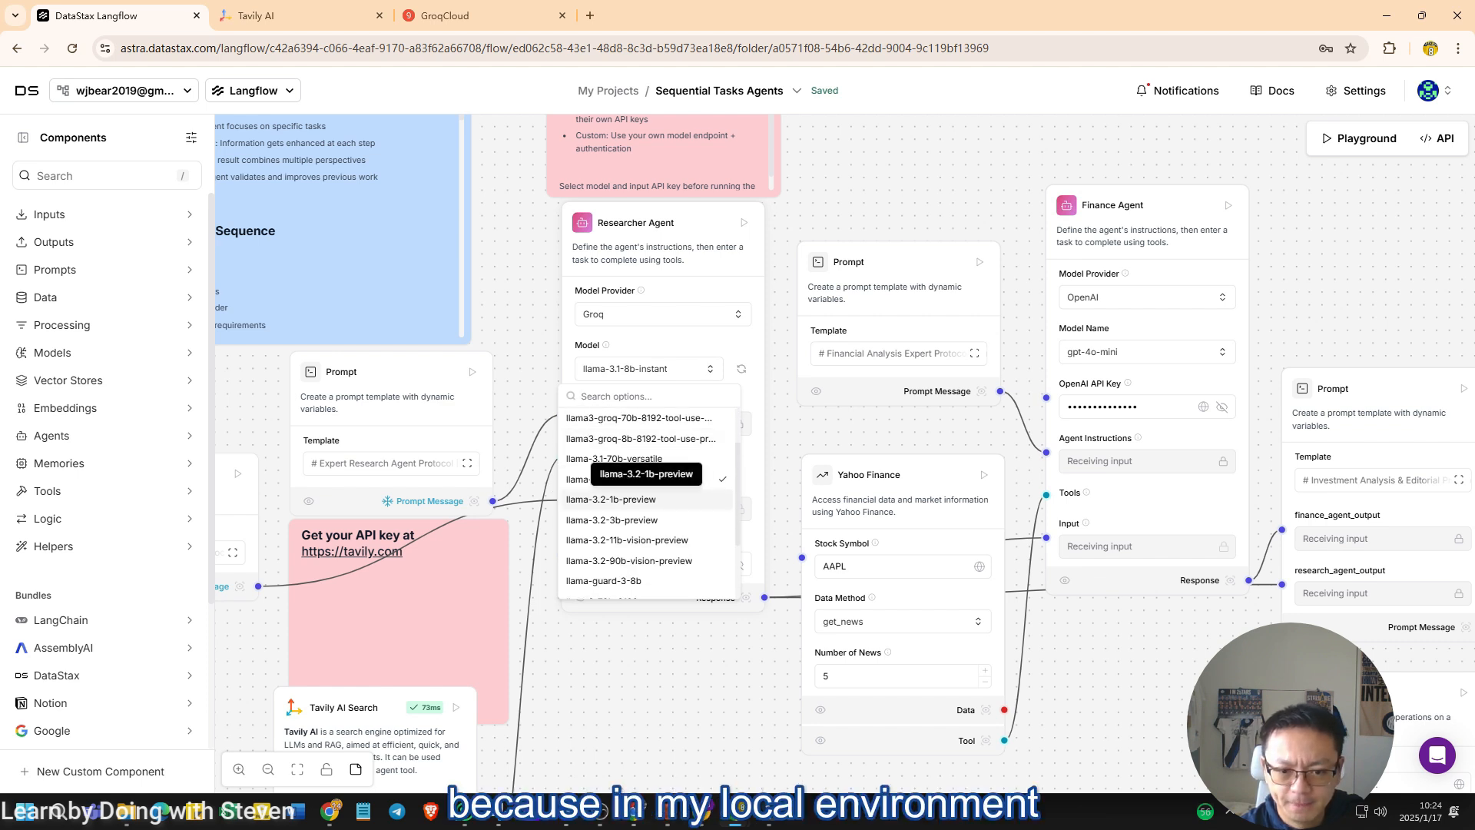
scroll(648, 499, "up", 3)
scroll(647, 500, "down", 3)
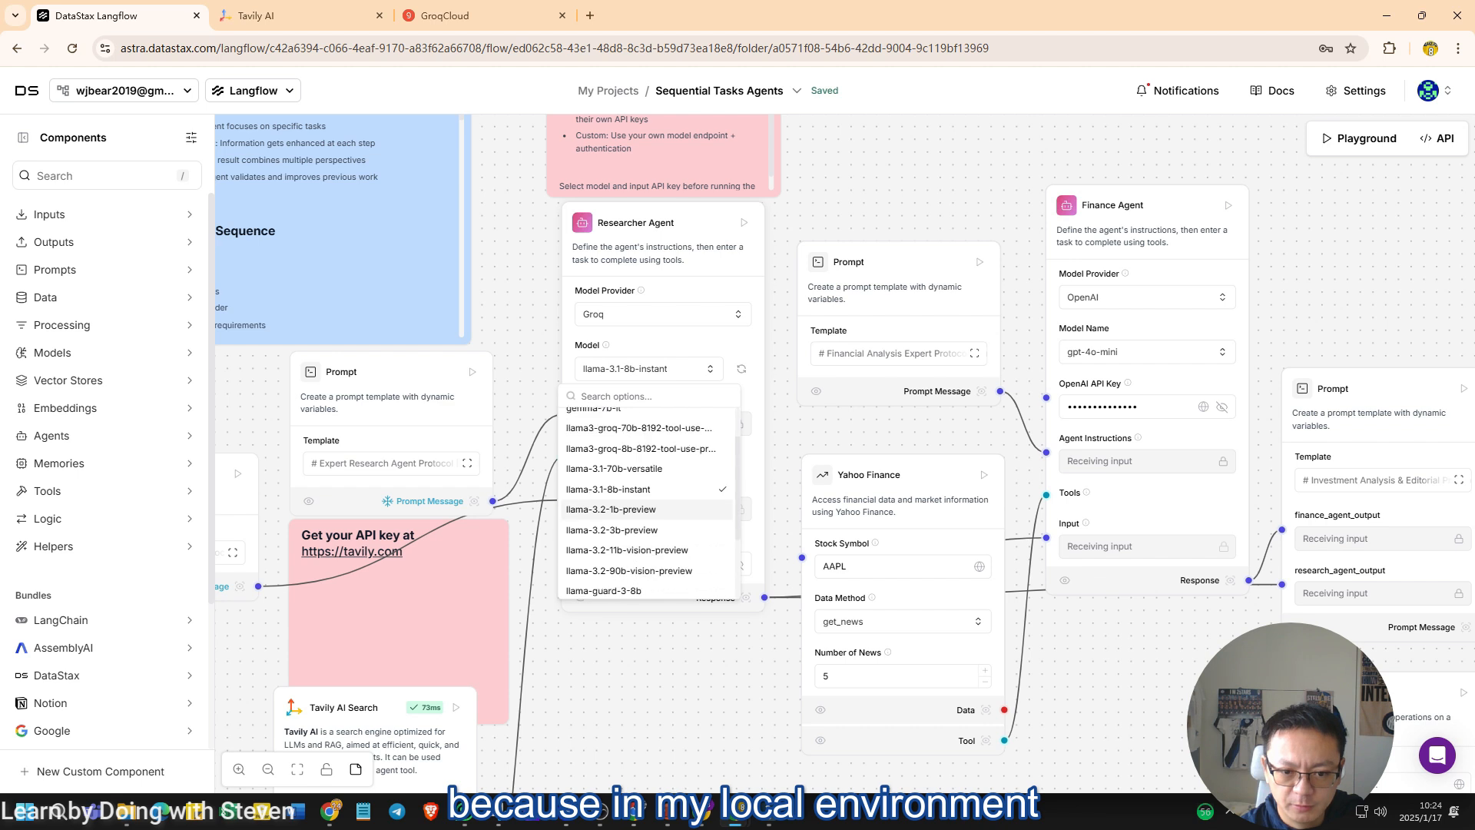
left_click(648, 500)
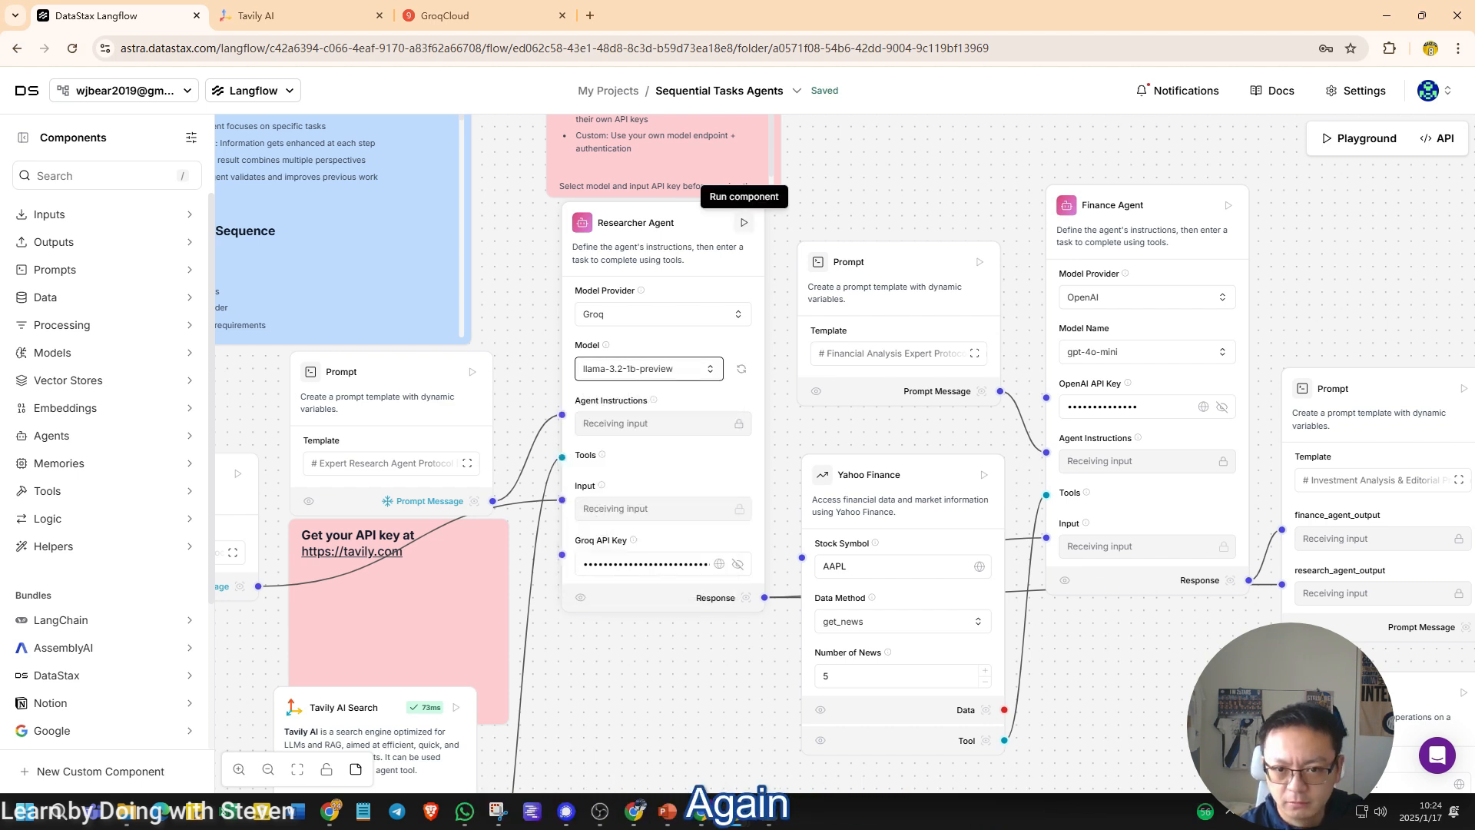
left_click(744, 222)
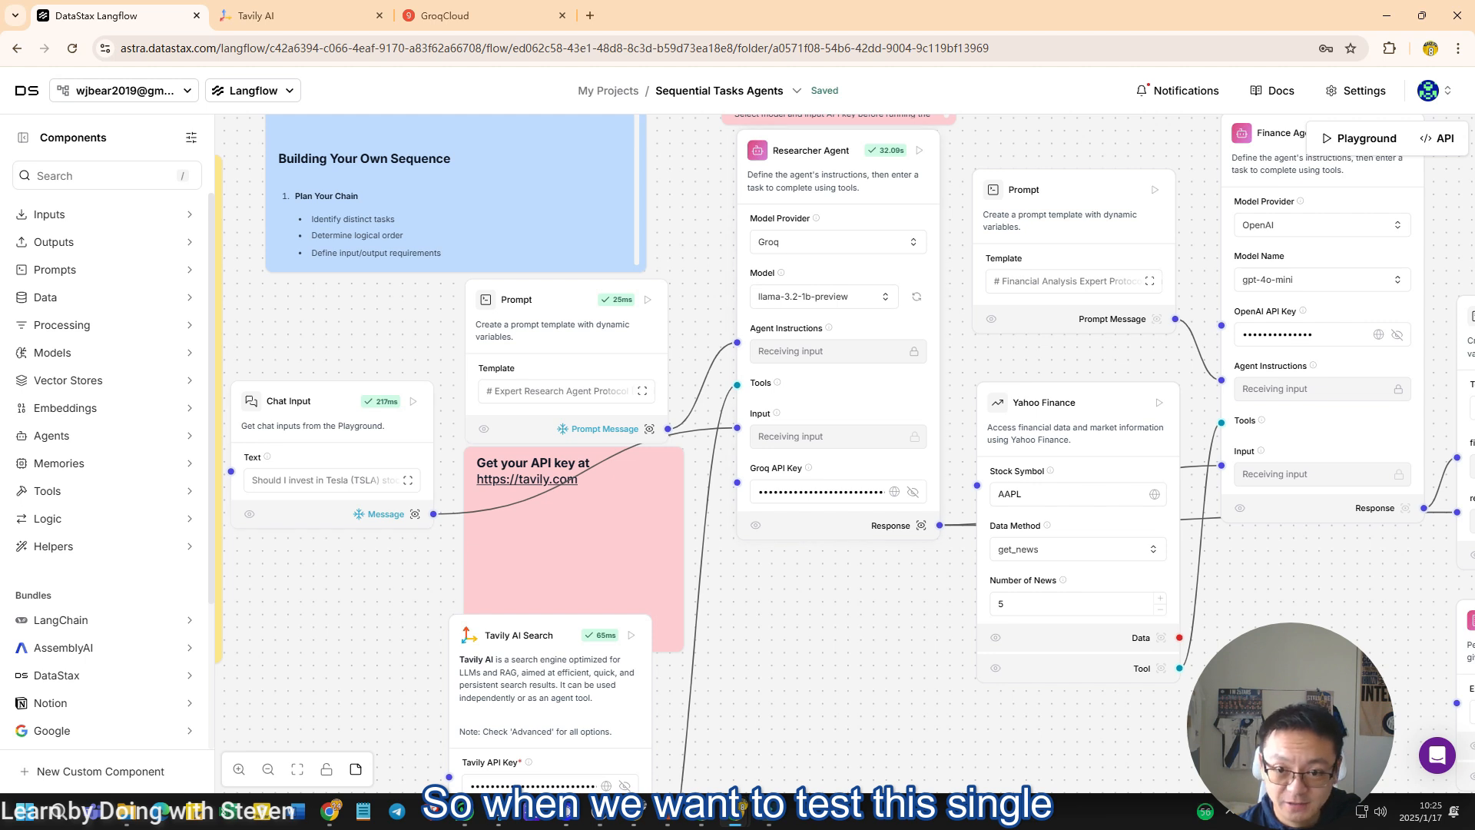
Step: Examine the run status of the components feeding the Researcher Agent, and the Yahoo Finance tool attached to the Finance Agent
scroll(845, 453, "down", 5)
scroll(845, 453, "up", 5)
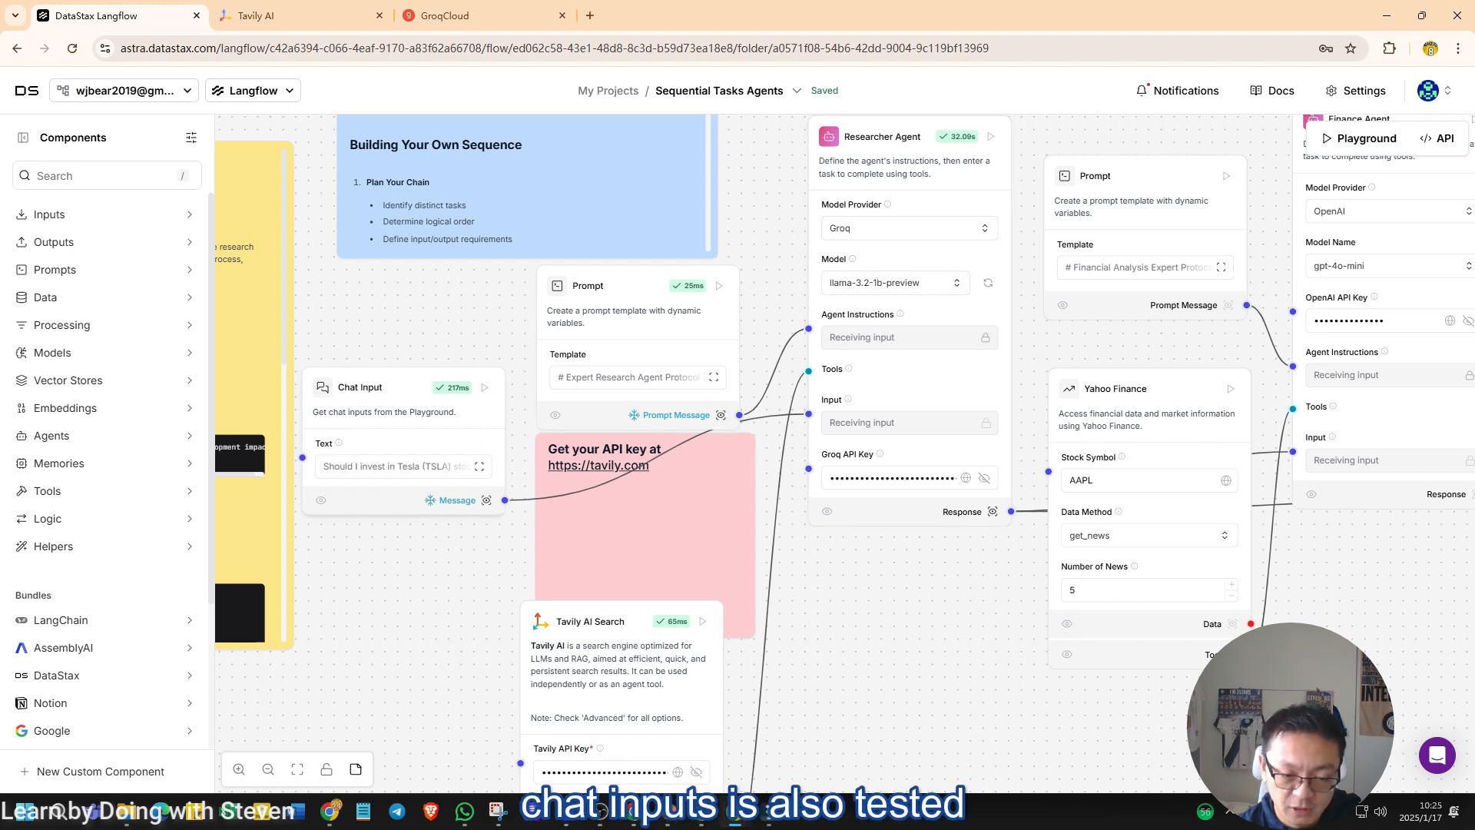
scroll(845, 453, "right", 2)
scroll(846, 453, "right", 5)
scroll(846, 454, "up", 2)
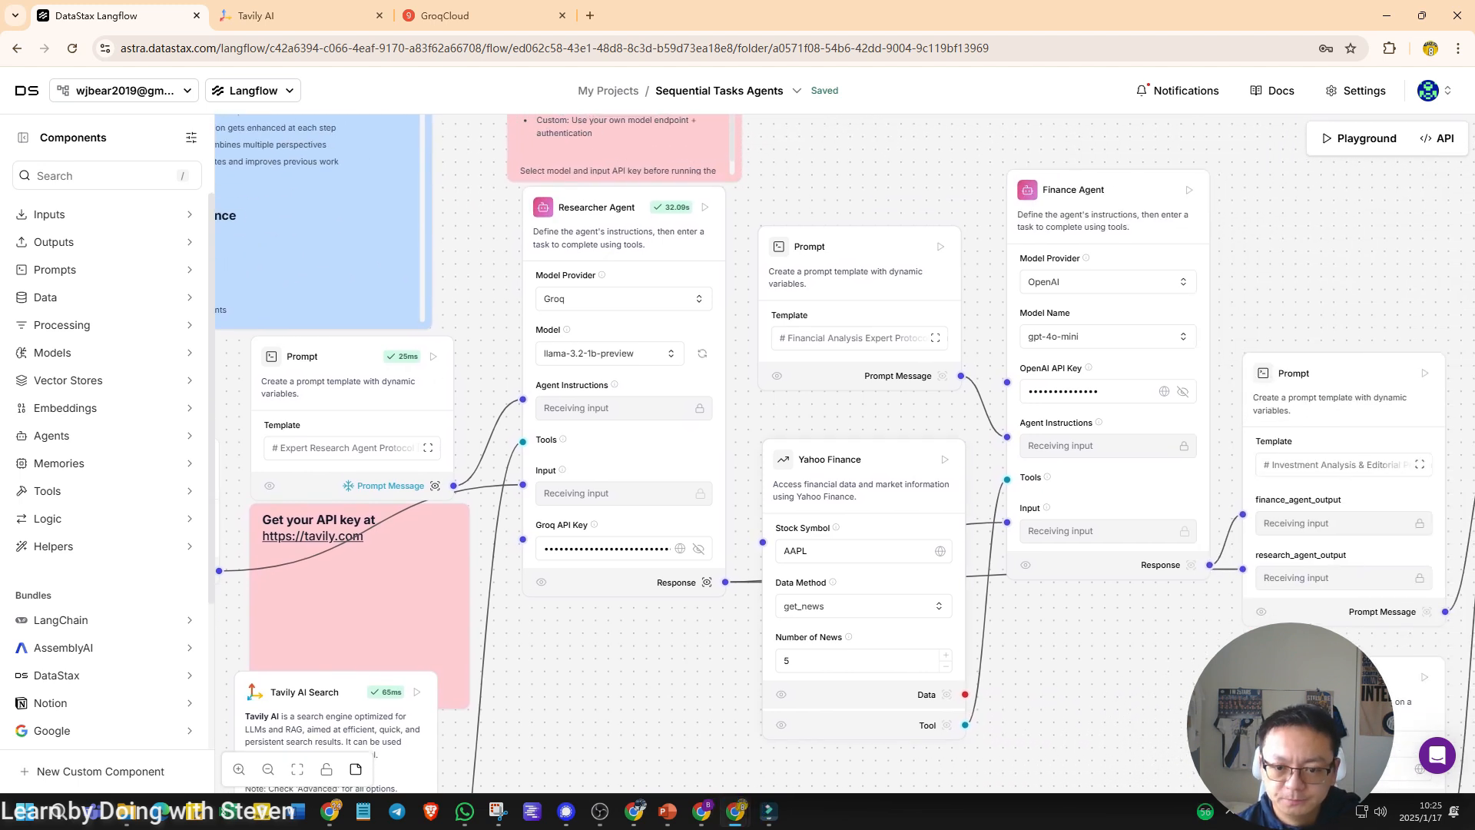
scroll(845, 454, "right", 4)
scroll(845, 454, "down", 2)
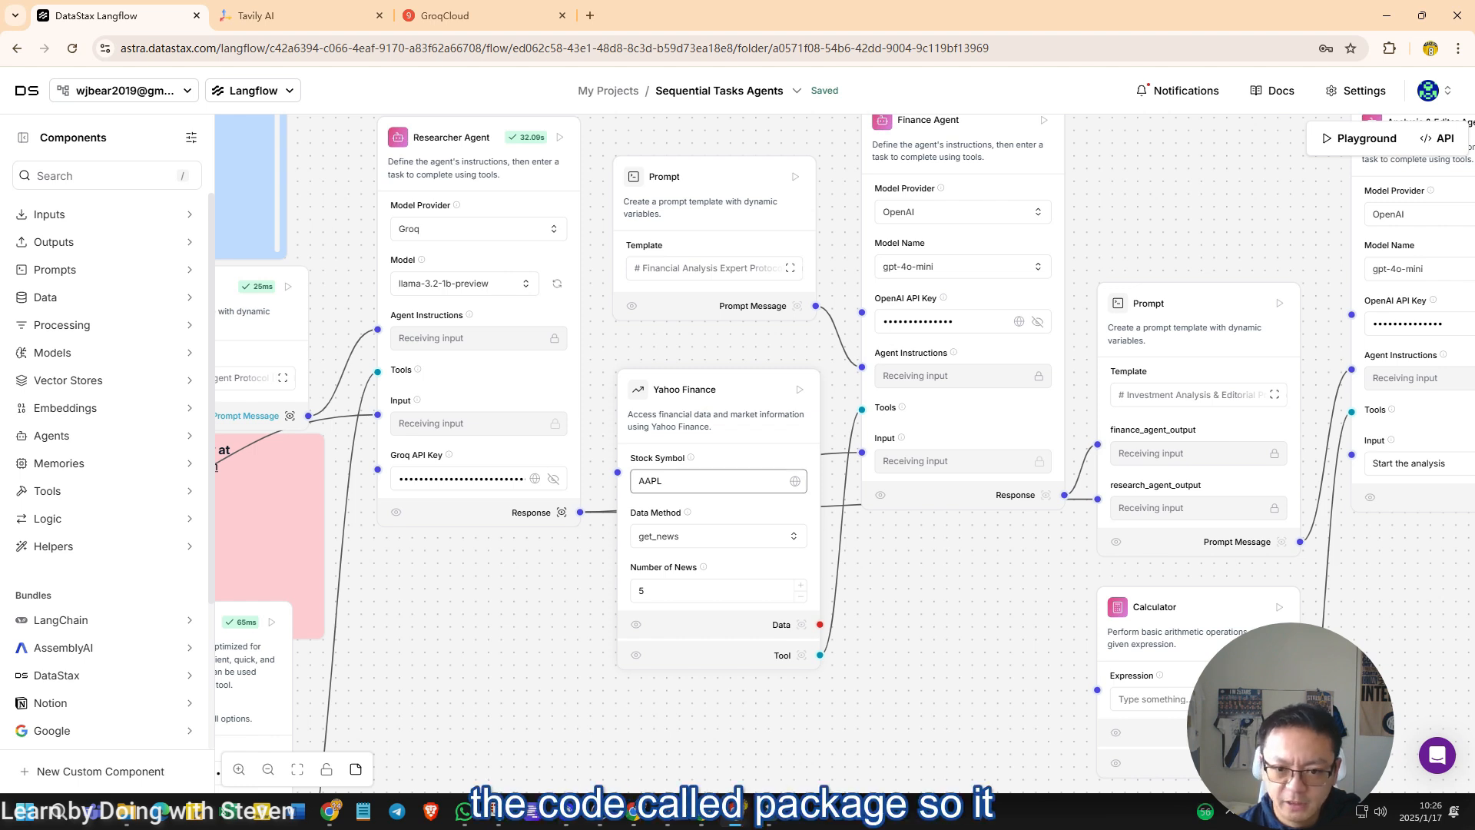
Step: Switch the Finance Agent's model provider to Groq and set its model to llama-3.2-1b-preview
scroll(845, 454, "right", 5)
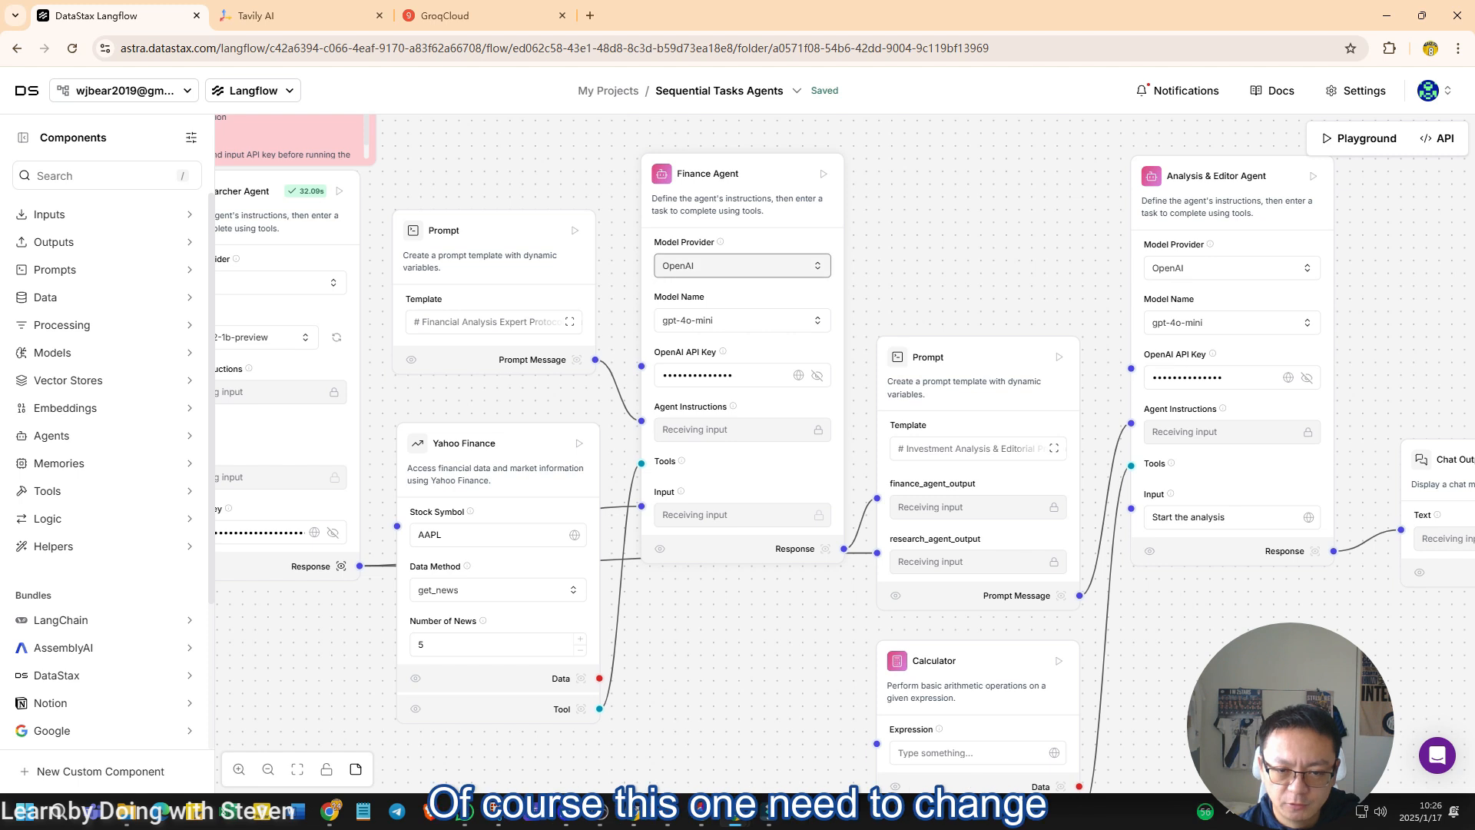
scroll(742, 265, "left", 5)
left_click(937, 246)
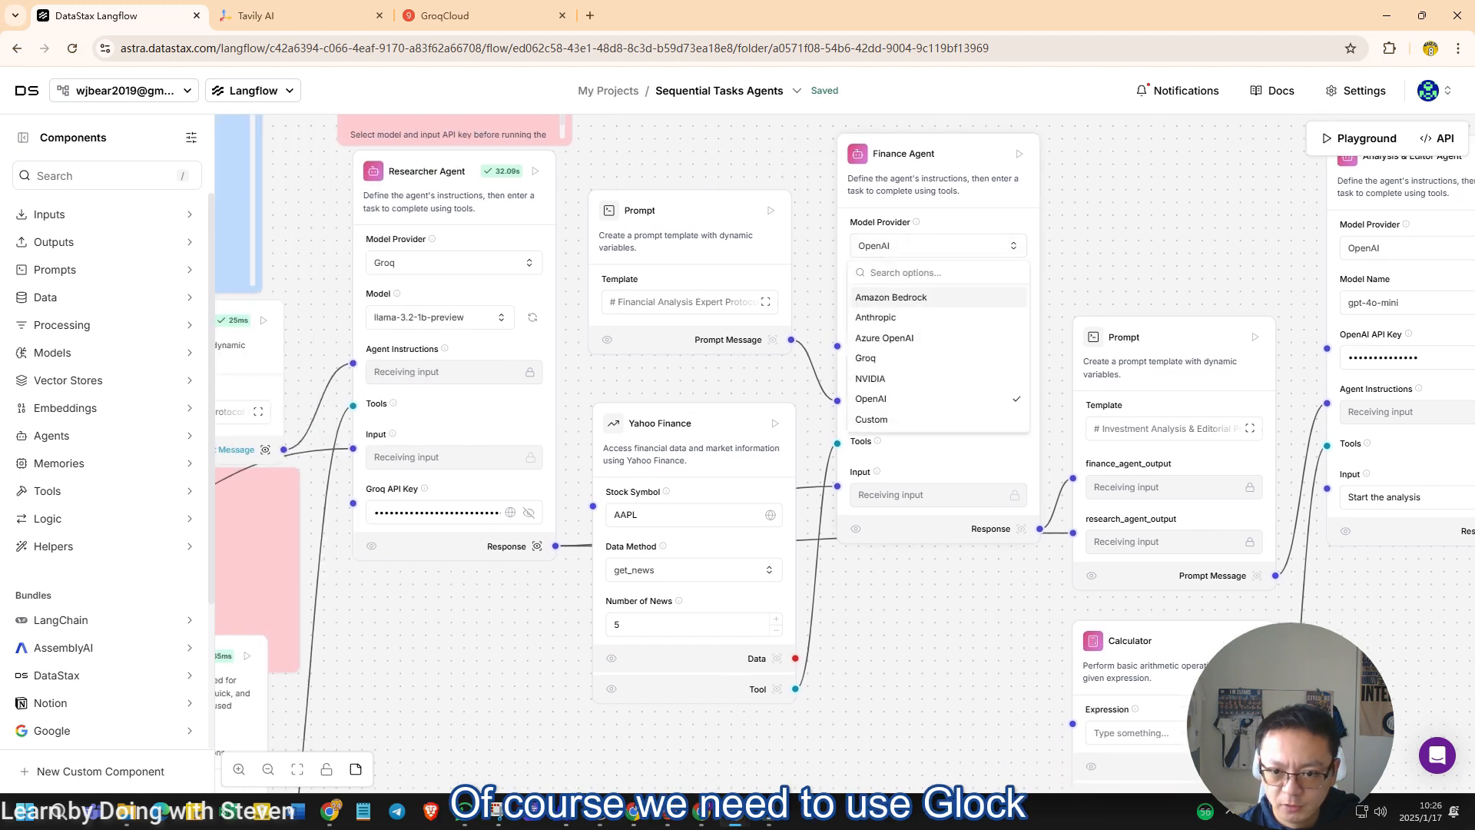
left_click(892, 358)
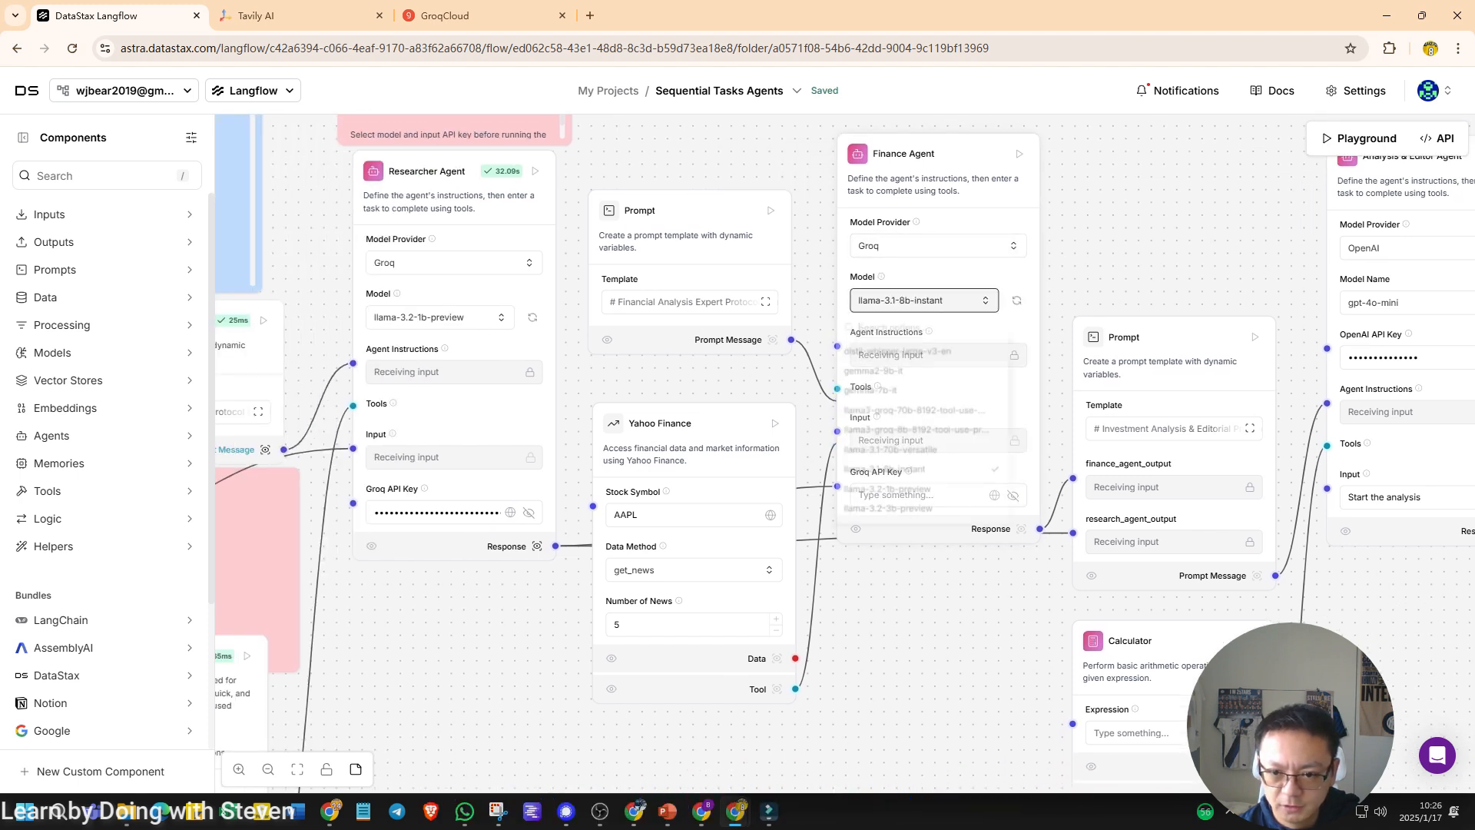
left_click(922, 301)
left_click(888, 494)
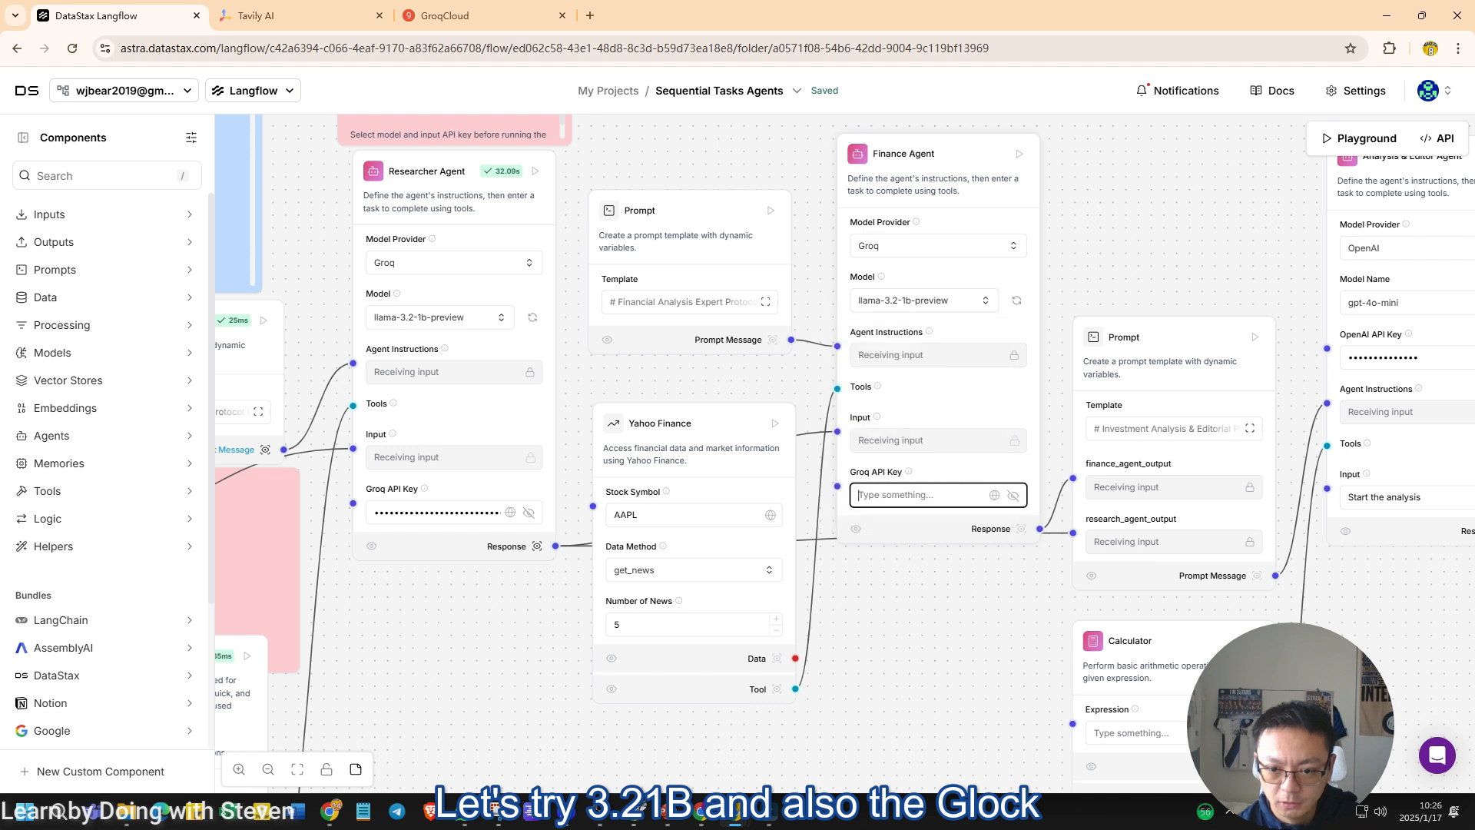
Step: Paste the API key into the Finance Agent's Groq API Key field and run the component
key("ctrl+v")
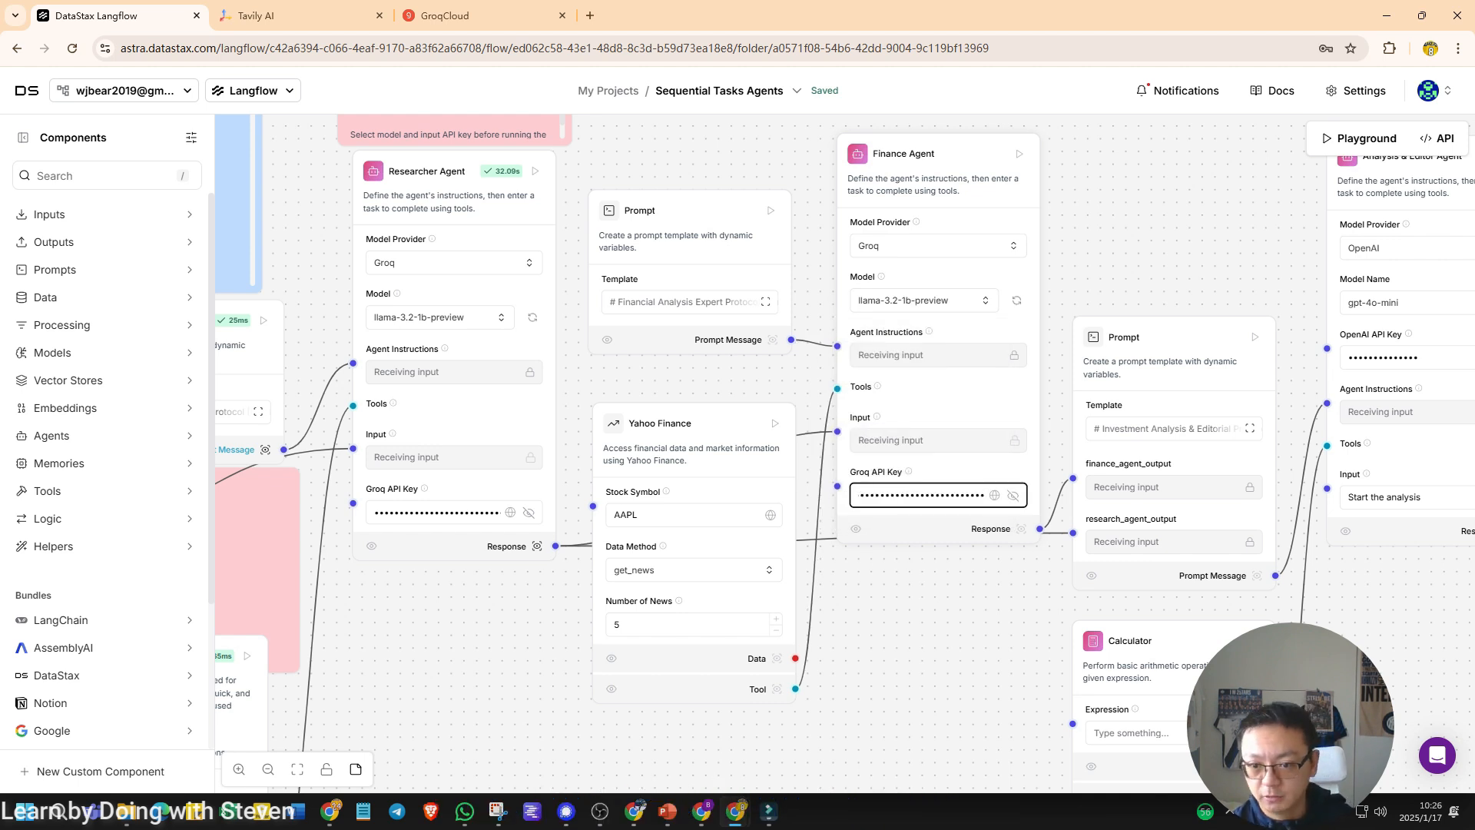
key("Tab")
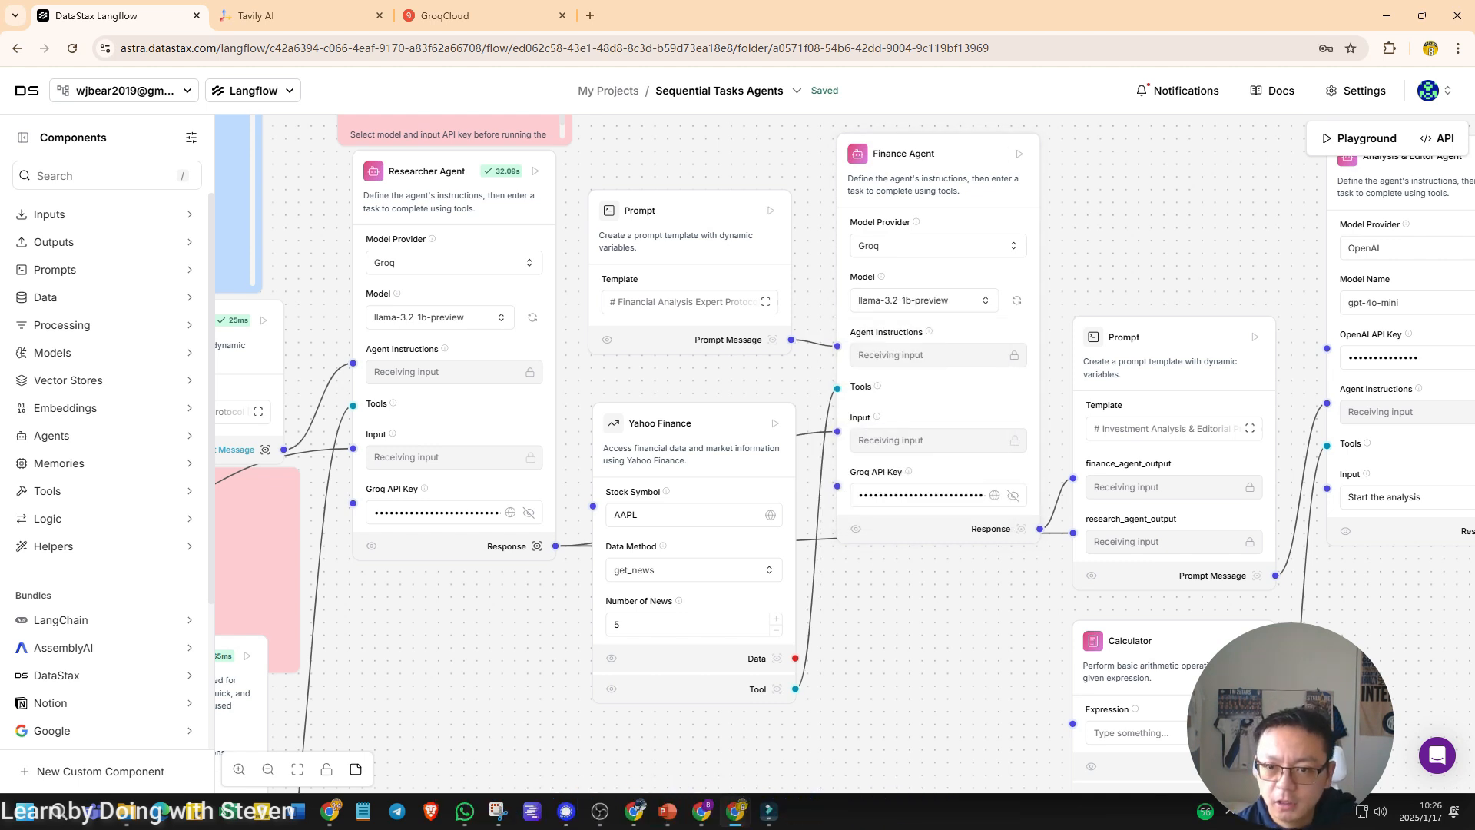
scroll(845, 453, "right", 3)
left_click(894, 137)
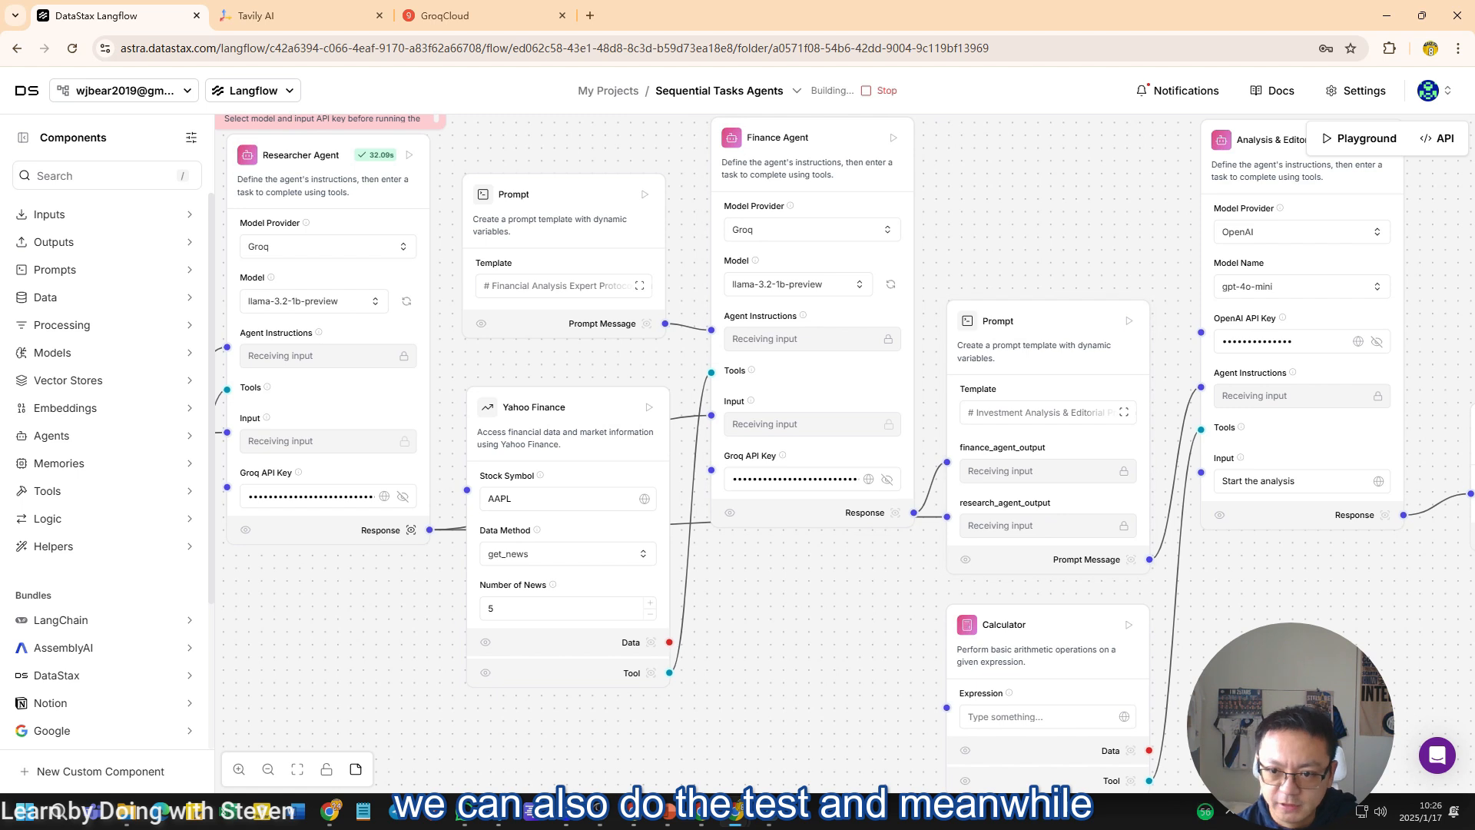
Step: Switch the Analysis & Editor Agent's model provider to Groq and set its model to llama-3.2-1b-preview
scroll(845, 453, "right", 7)
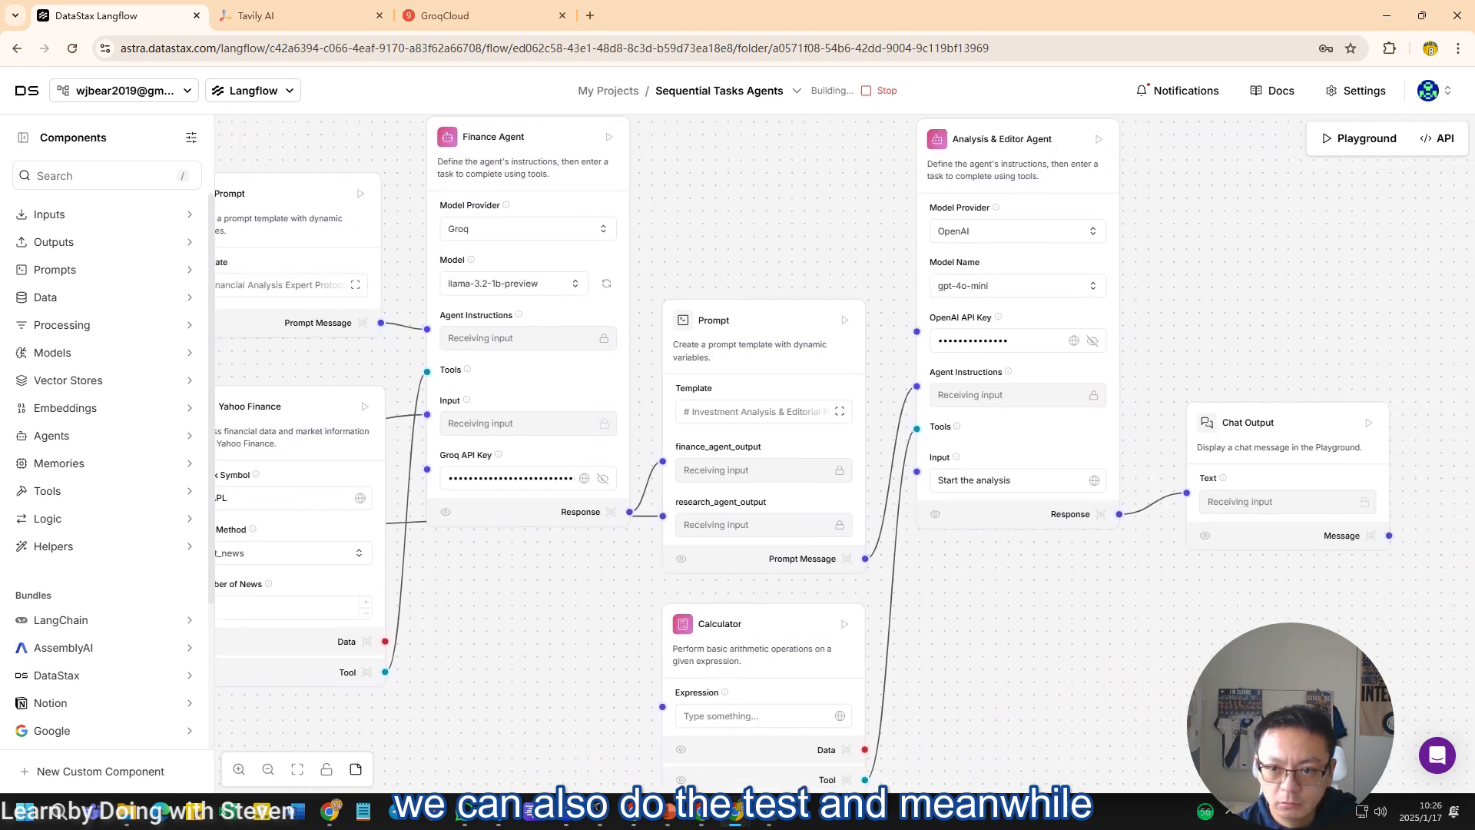
scroll(845, 453, "right", 1)
left_click(1016, 231)
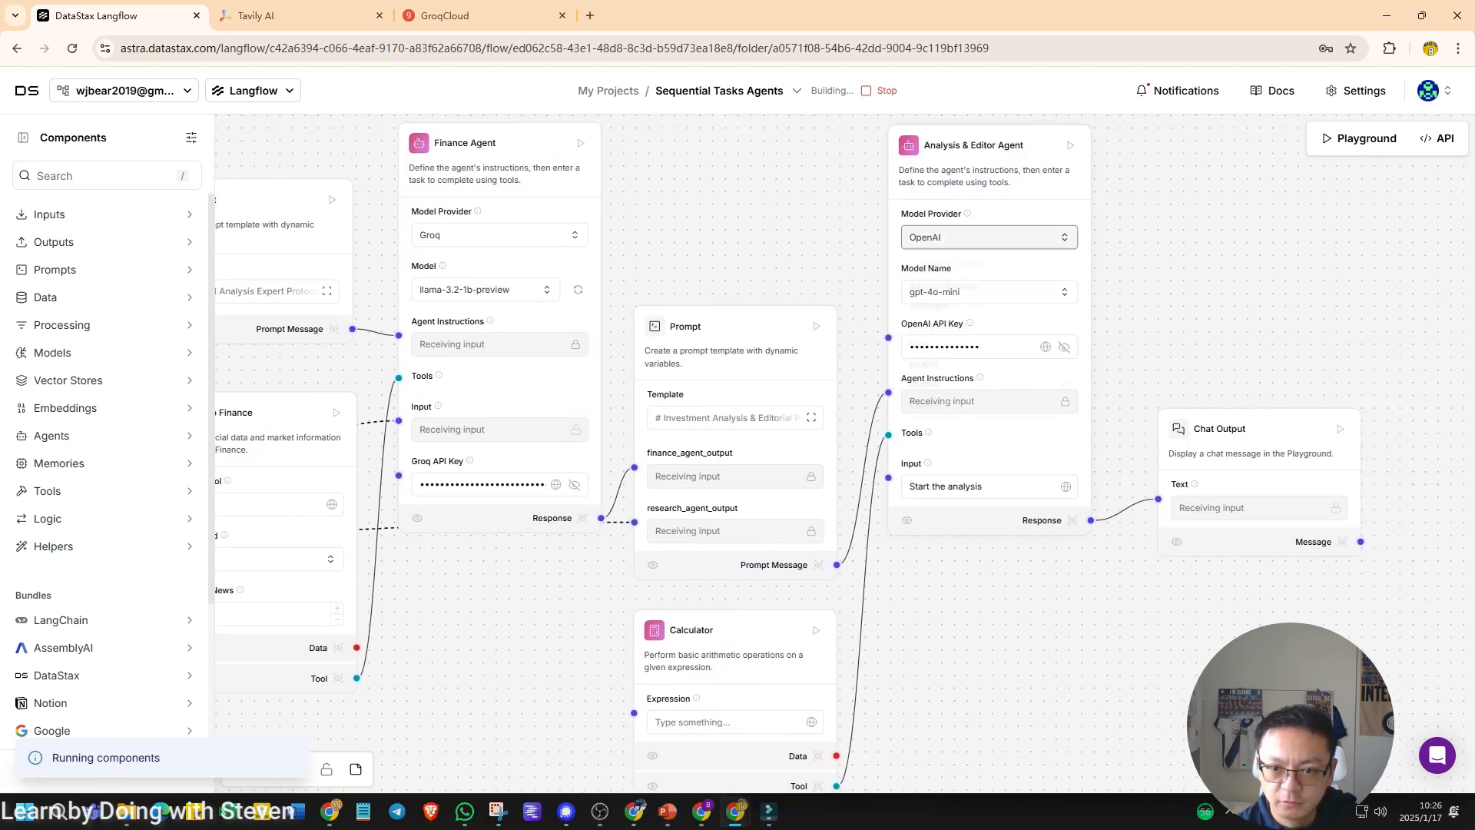
left_click(937, 350)
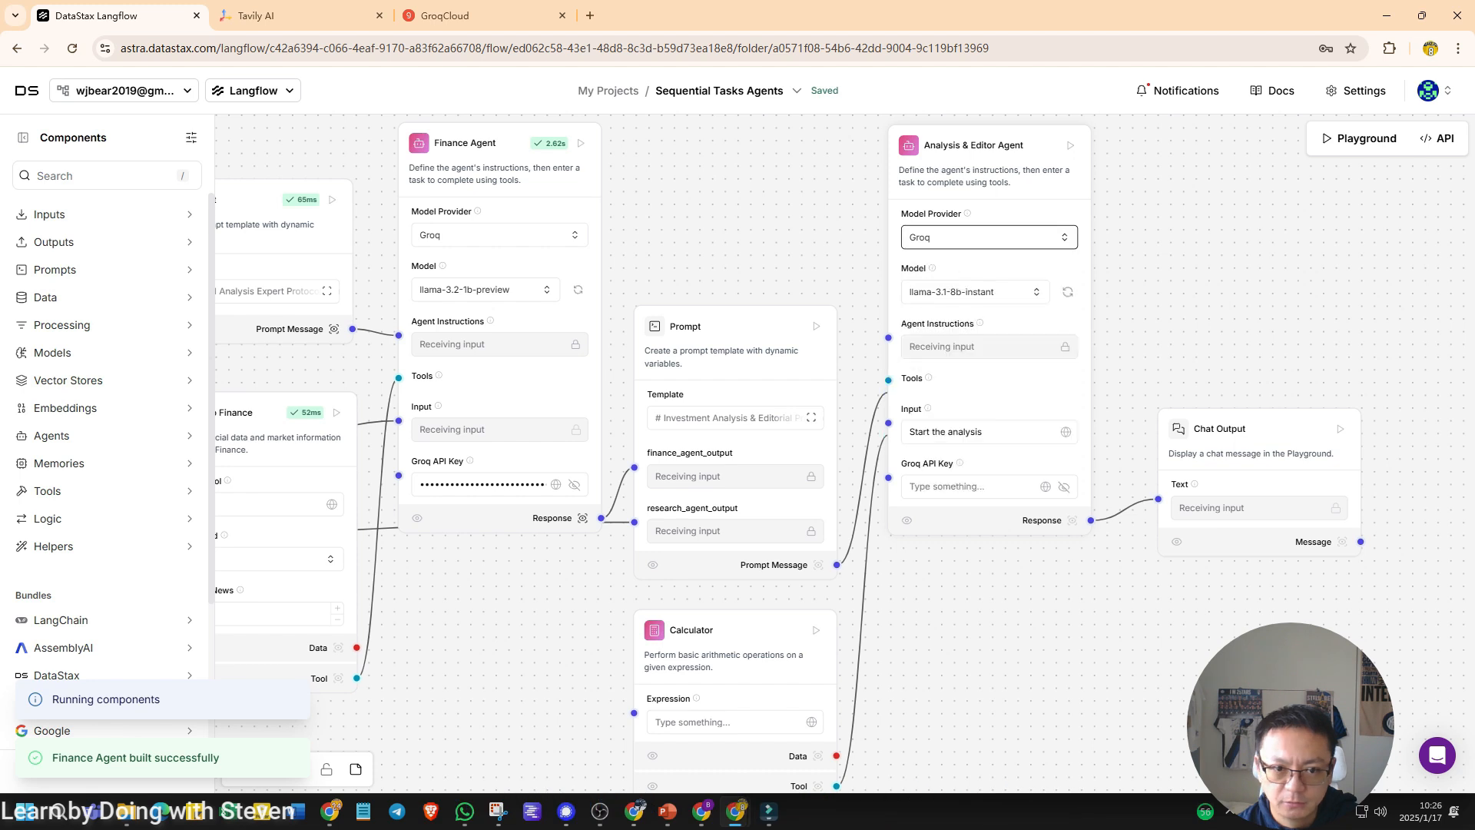
mouse_move(554, 143)
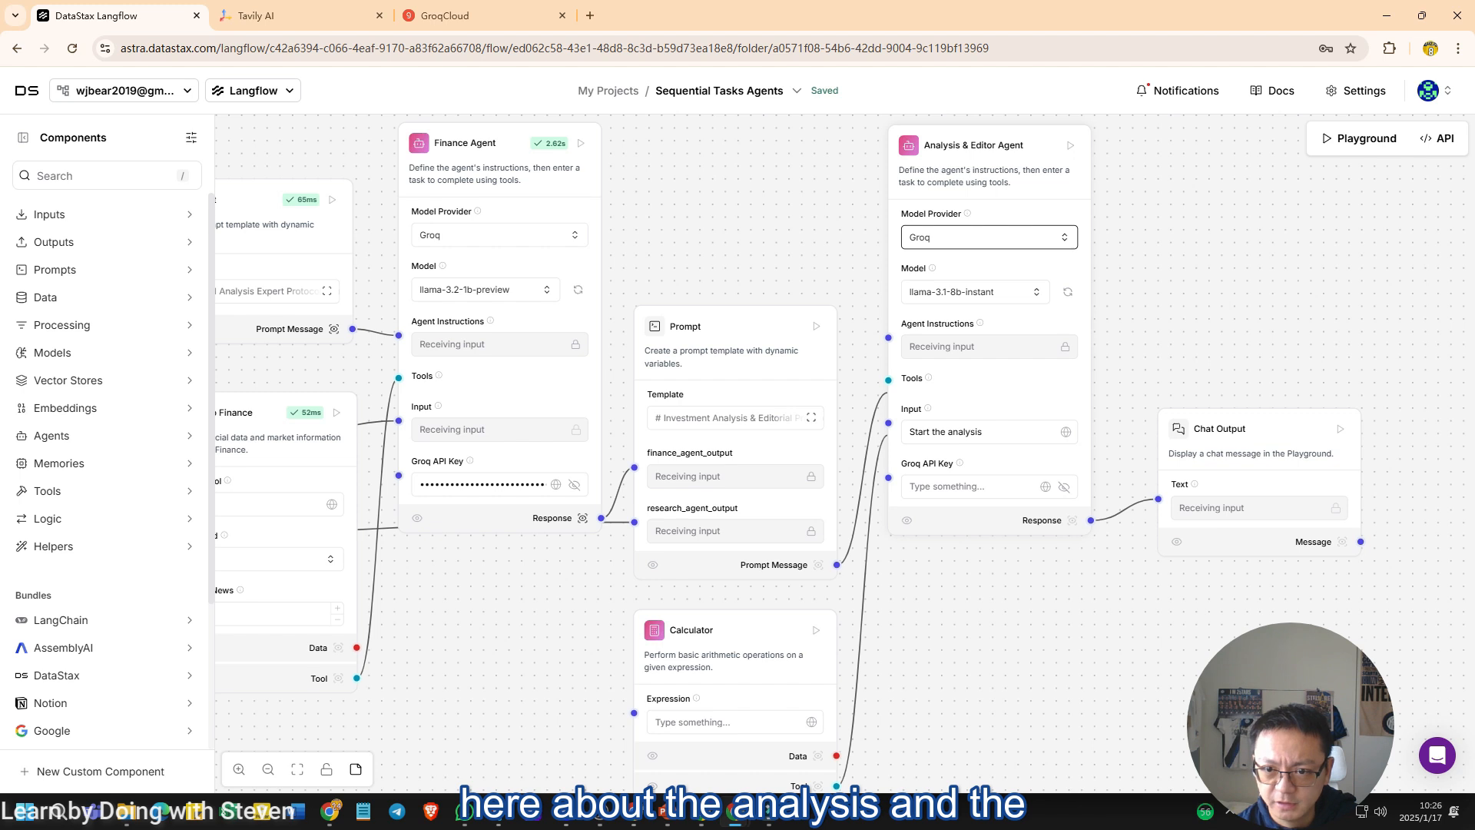
left_click(974, 292)
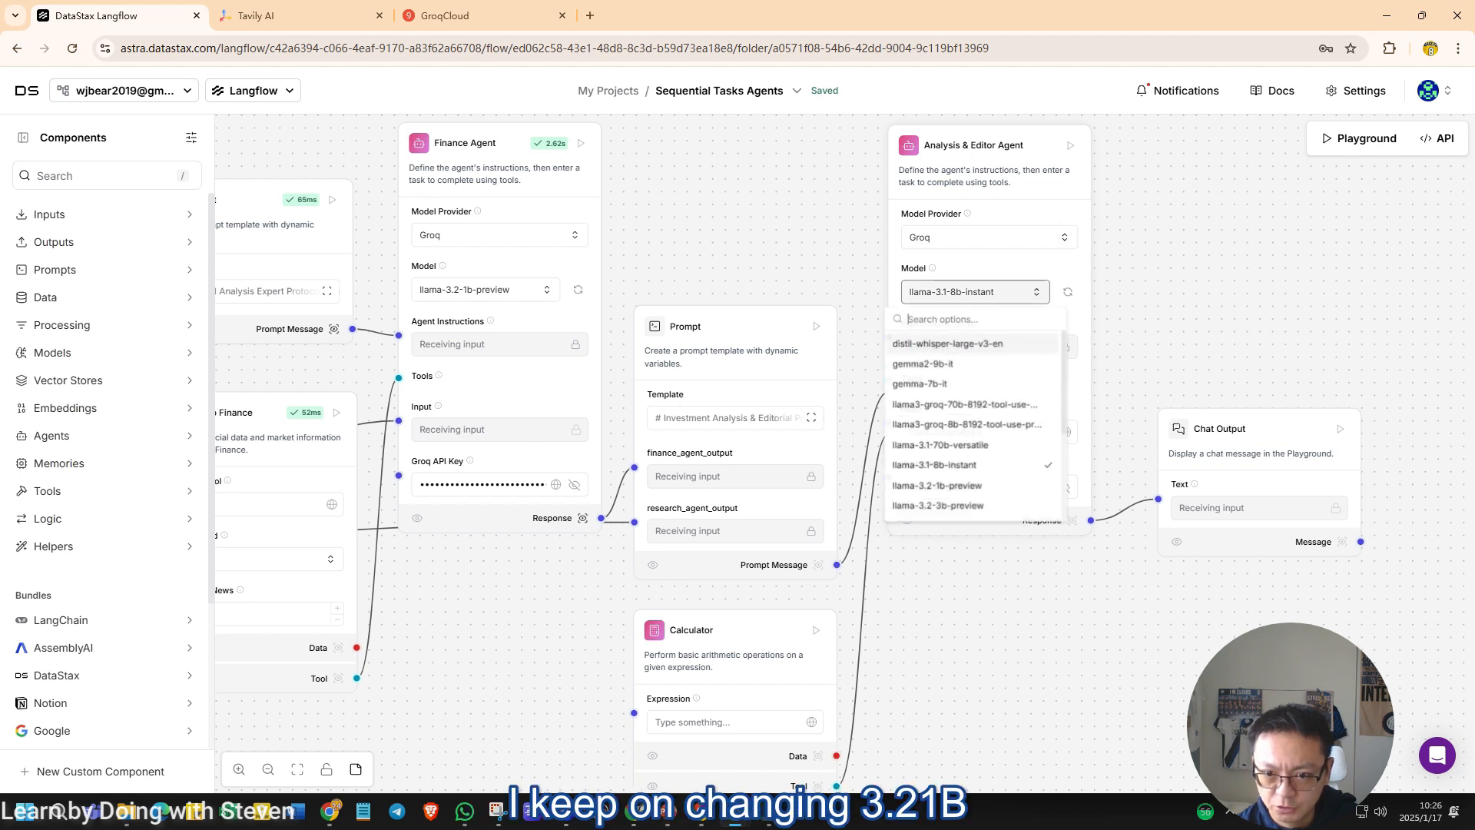
left_click(937, 486)
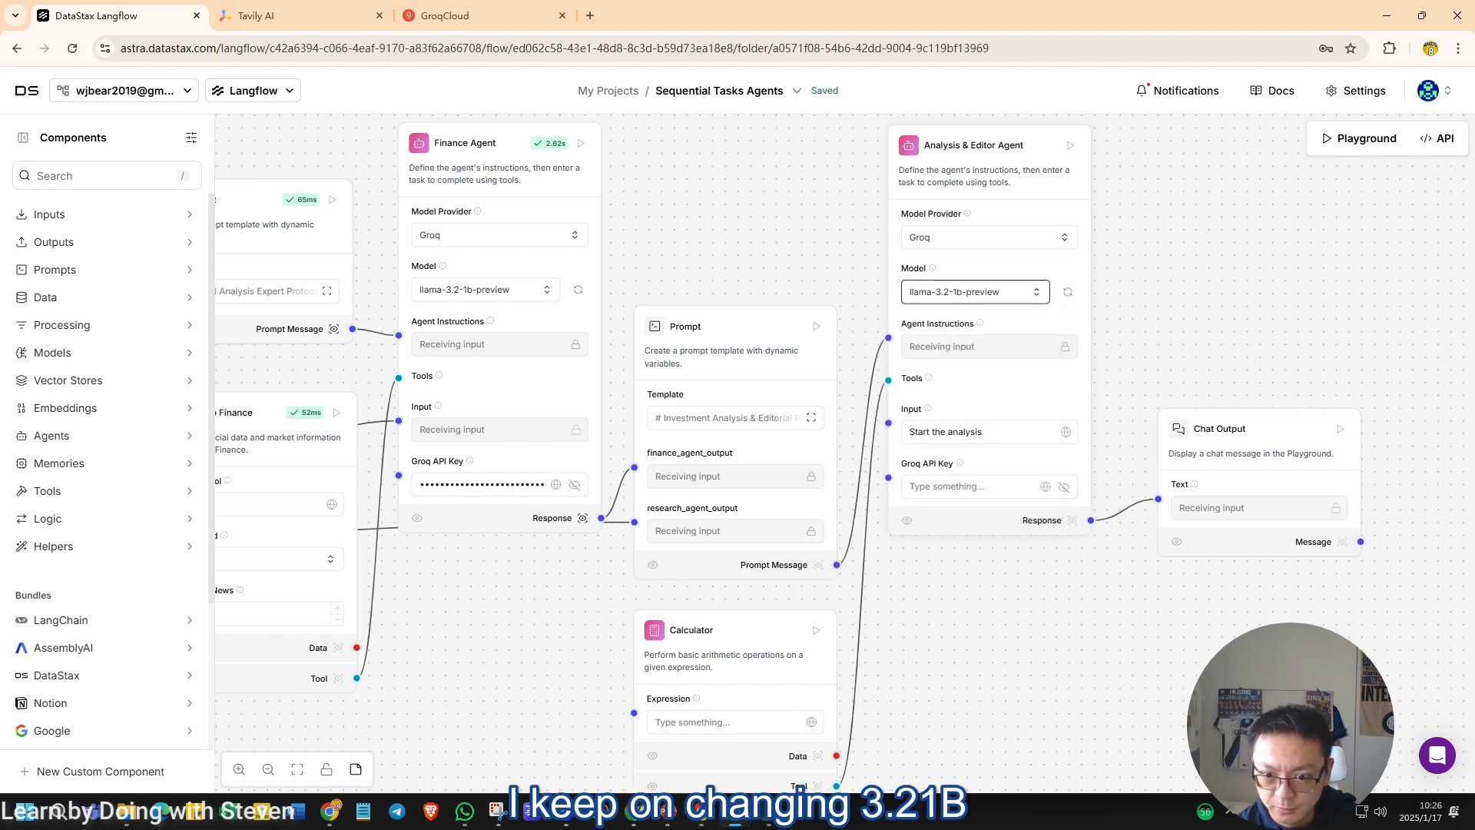
Step: Paste the API key into the Analysis & Editor Agent's Groq API Key field and run the component
left_click(938, 485)
key("ctrl+v")
left_click(1070, 145)
Step: Spread out the Chat Output, Analysis & Editor Agent, investment analysis Prompt and Calculator components on the canvas
scroll(1071, 146, "down", 3)
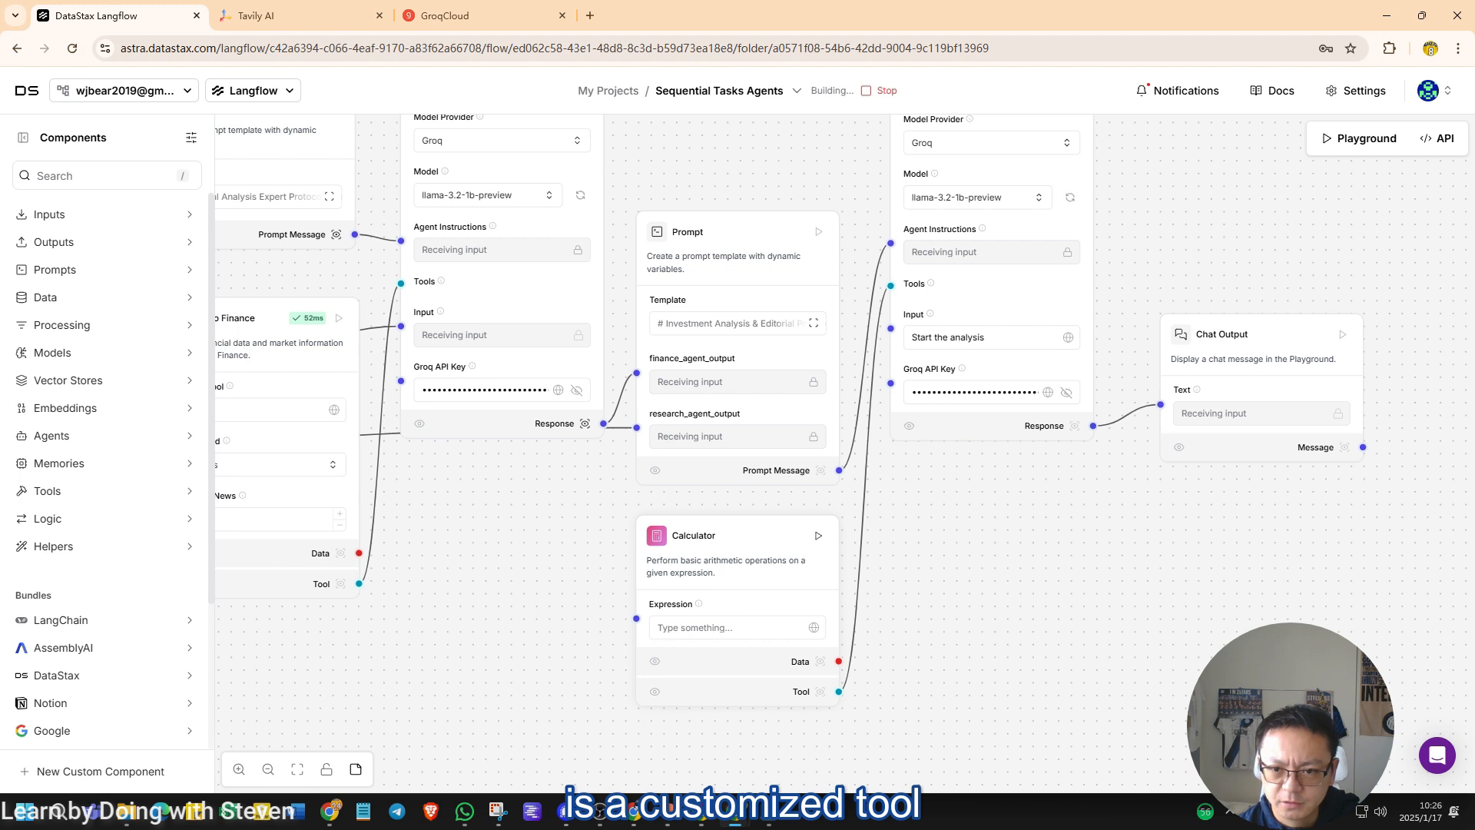
scroll(761, 469, "up", 4)
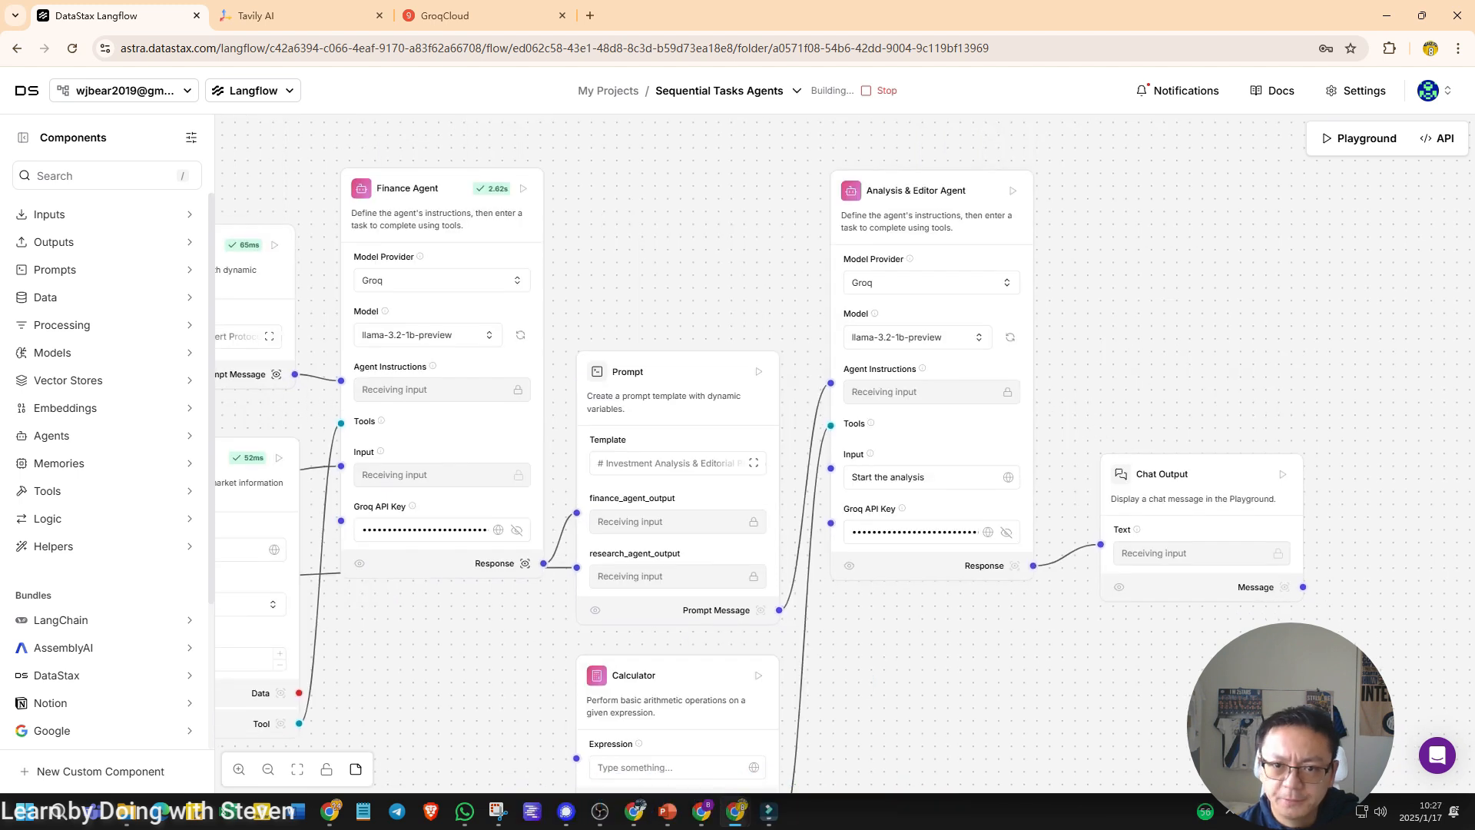
scroll(760, 477, "right", 3)
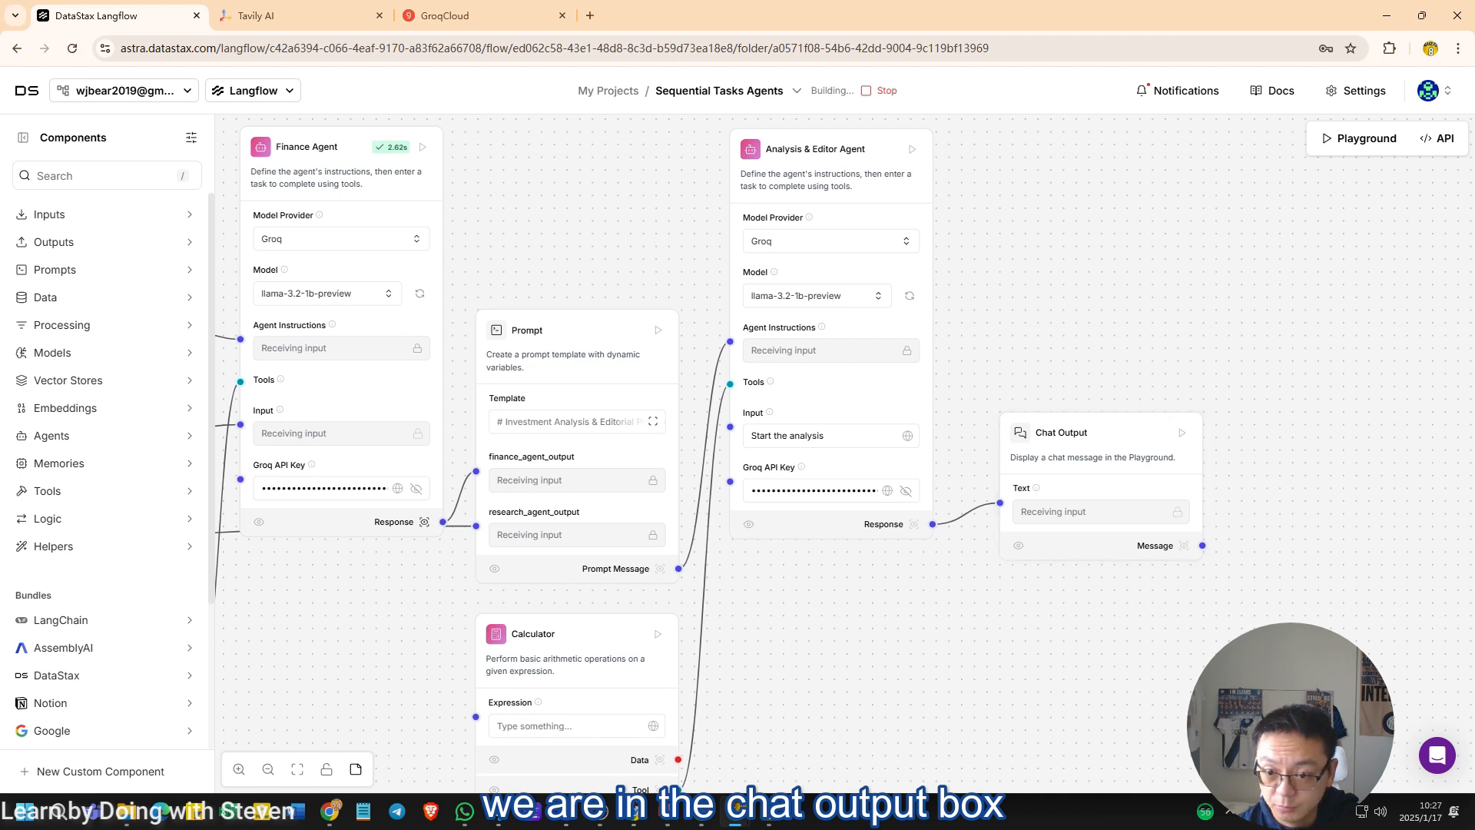
scroll(761, 461, "left", 3)
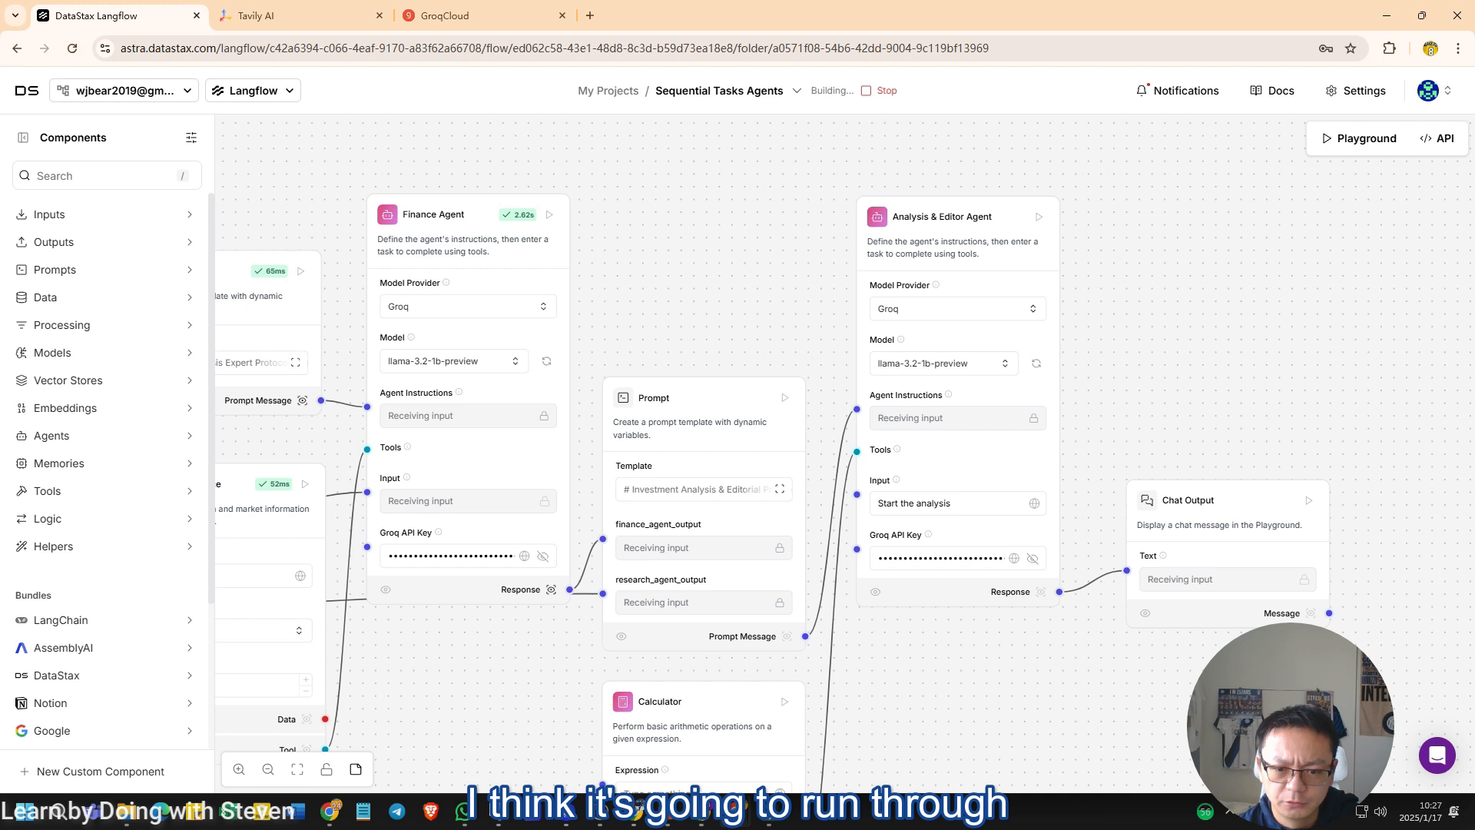
scroll(768, 461, "right", 3)
scroll(768, 461, "down", 1)
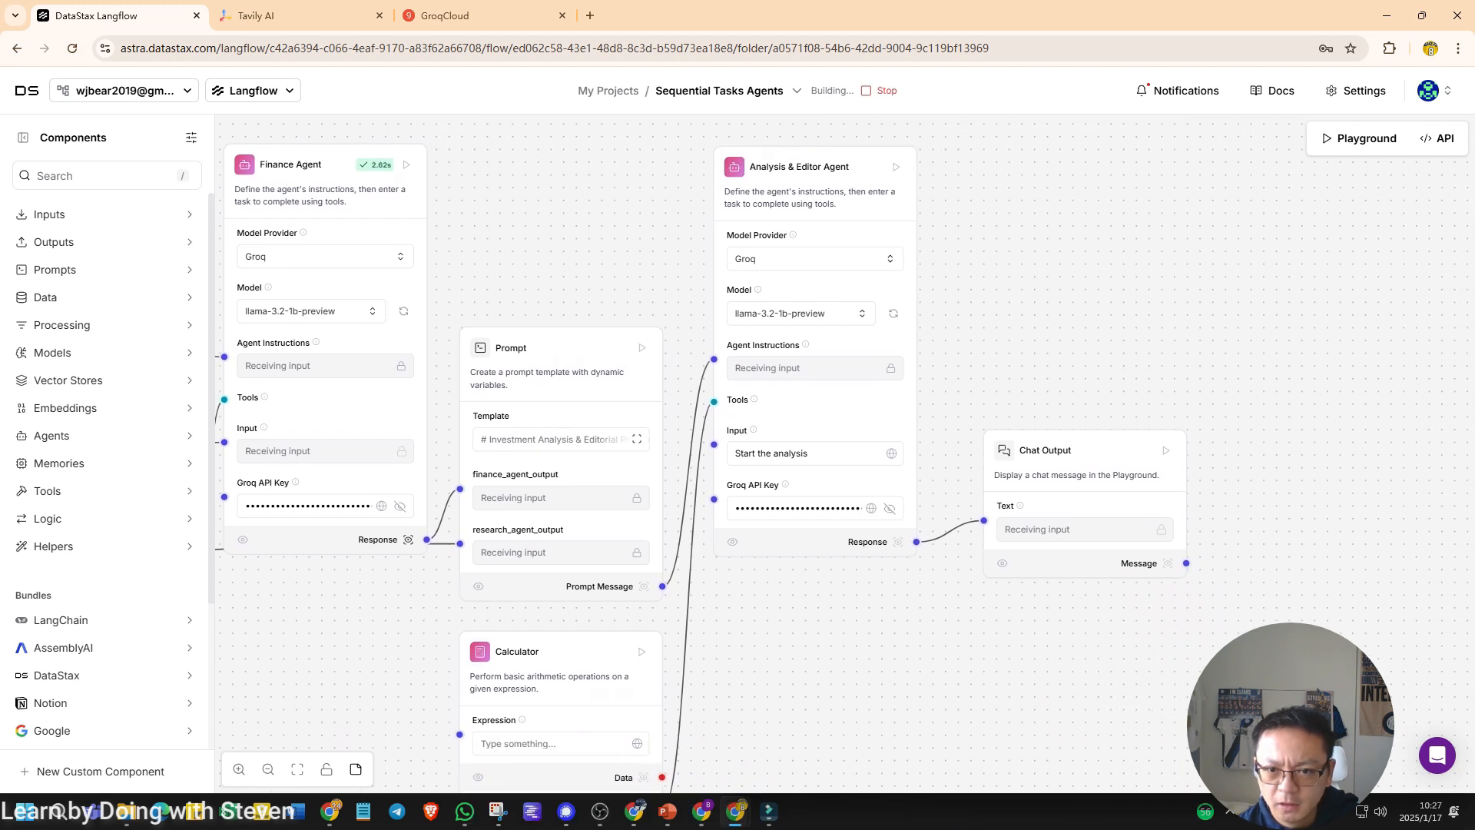
left_click_drag(1075, 450, 1178, 387)
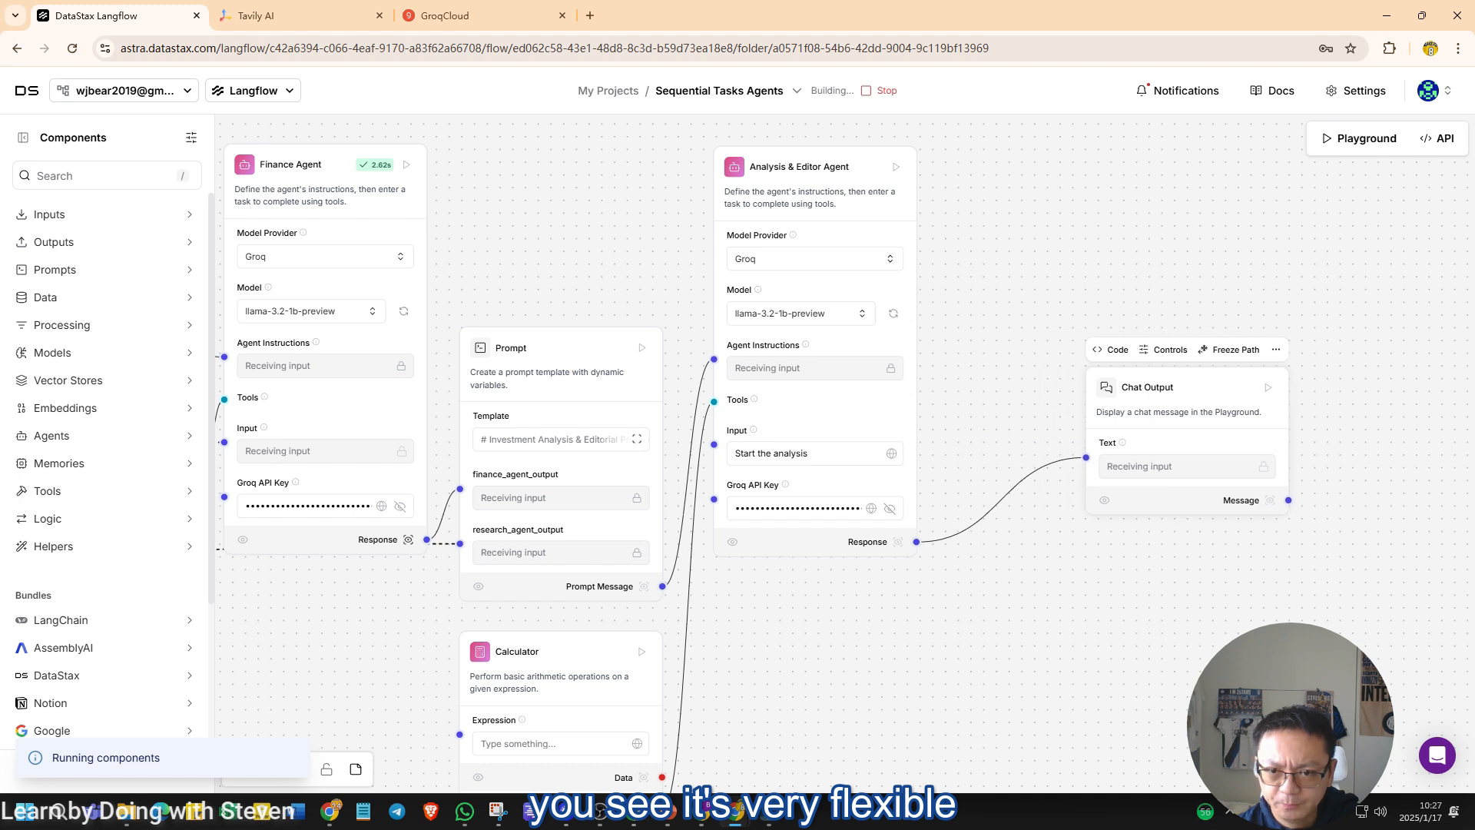
left_click_drag(807, 192, 889, 239)
left_click_drag(569, 361, 612, 311)
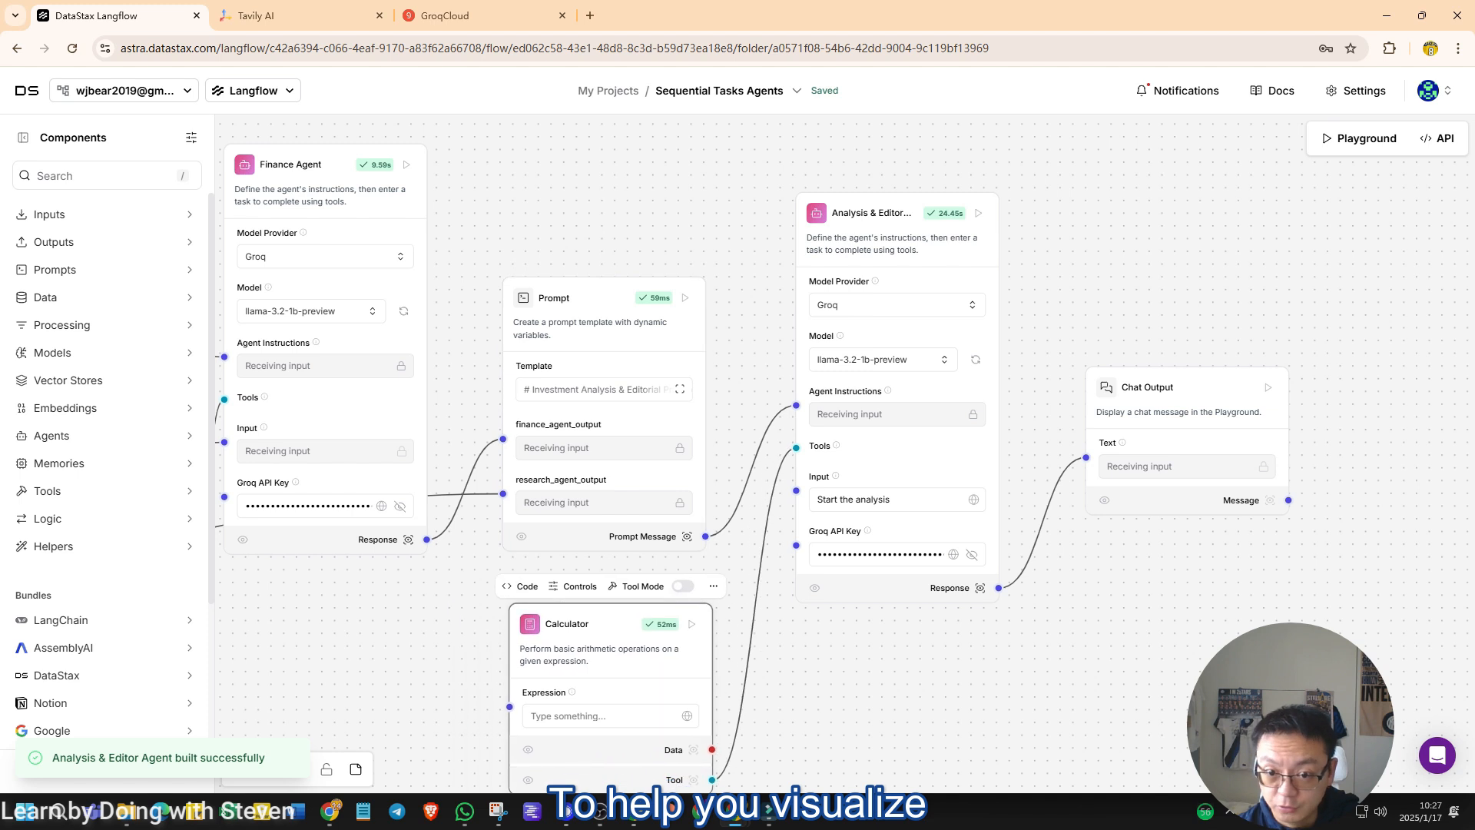
Step: Look over the whole flow and read the full text content of the Chat Input component, closing it unchanged
scroll(738, 461, "down", 2)
scroll(737, 461, "left", 3)
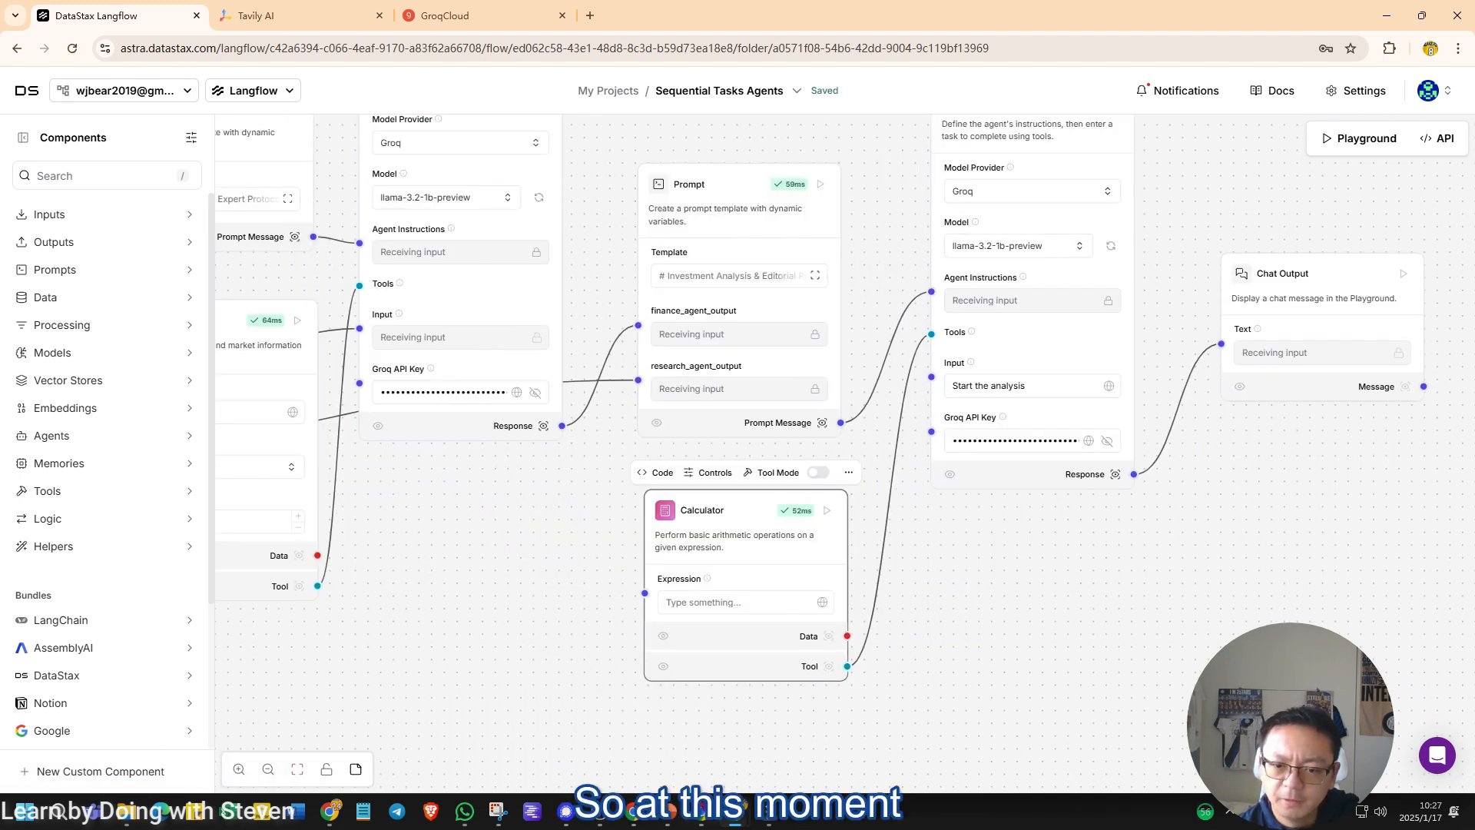
scroll(738, 461, "down", 3)
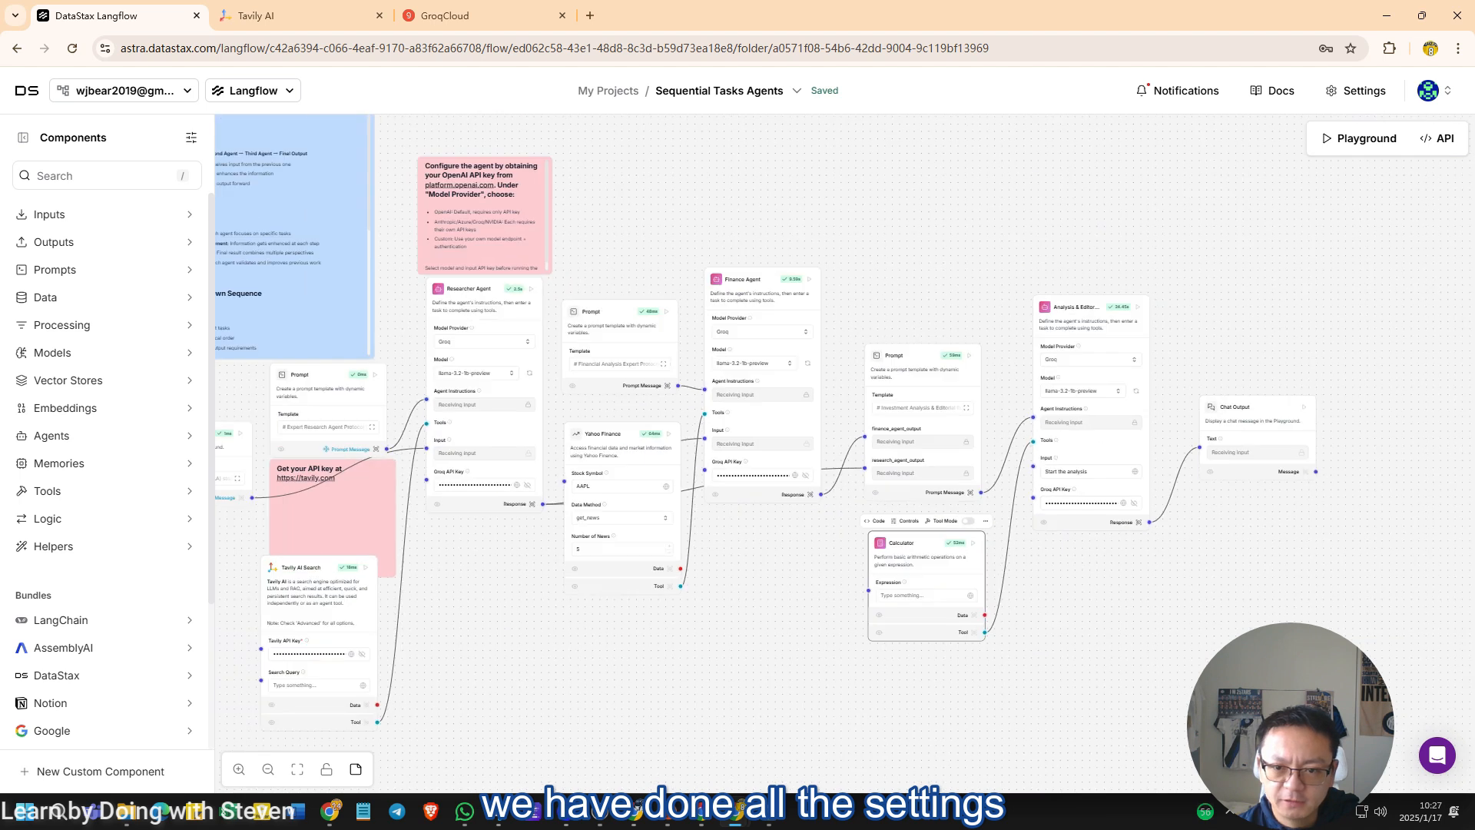
scroll(737, 461, "left", 2)
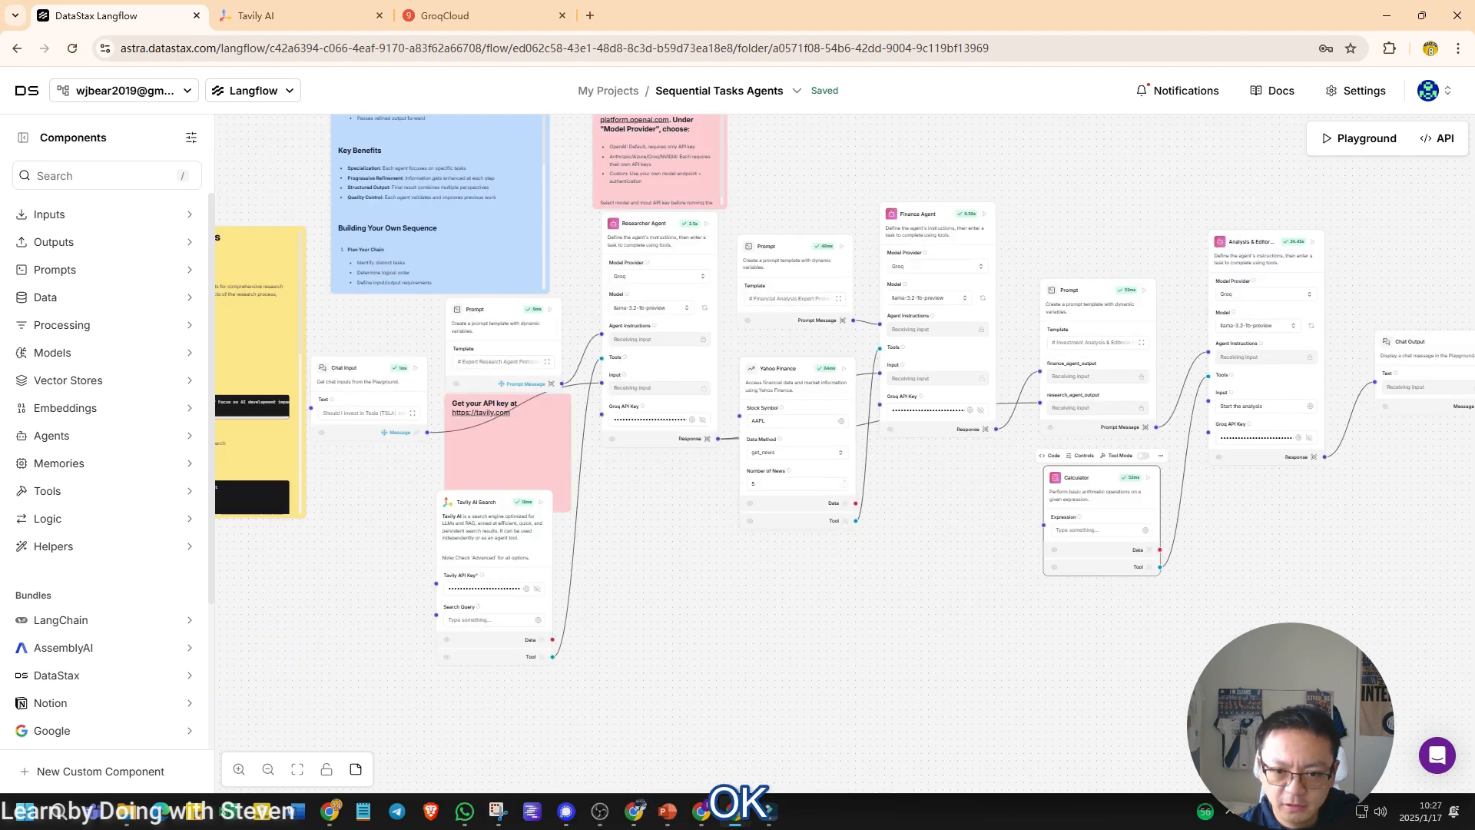
scroll(889, 521, "up", 2)
scroll(738, 461, "left", 3)
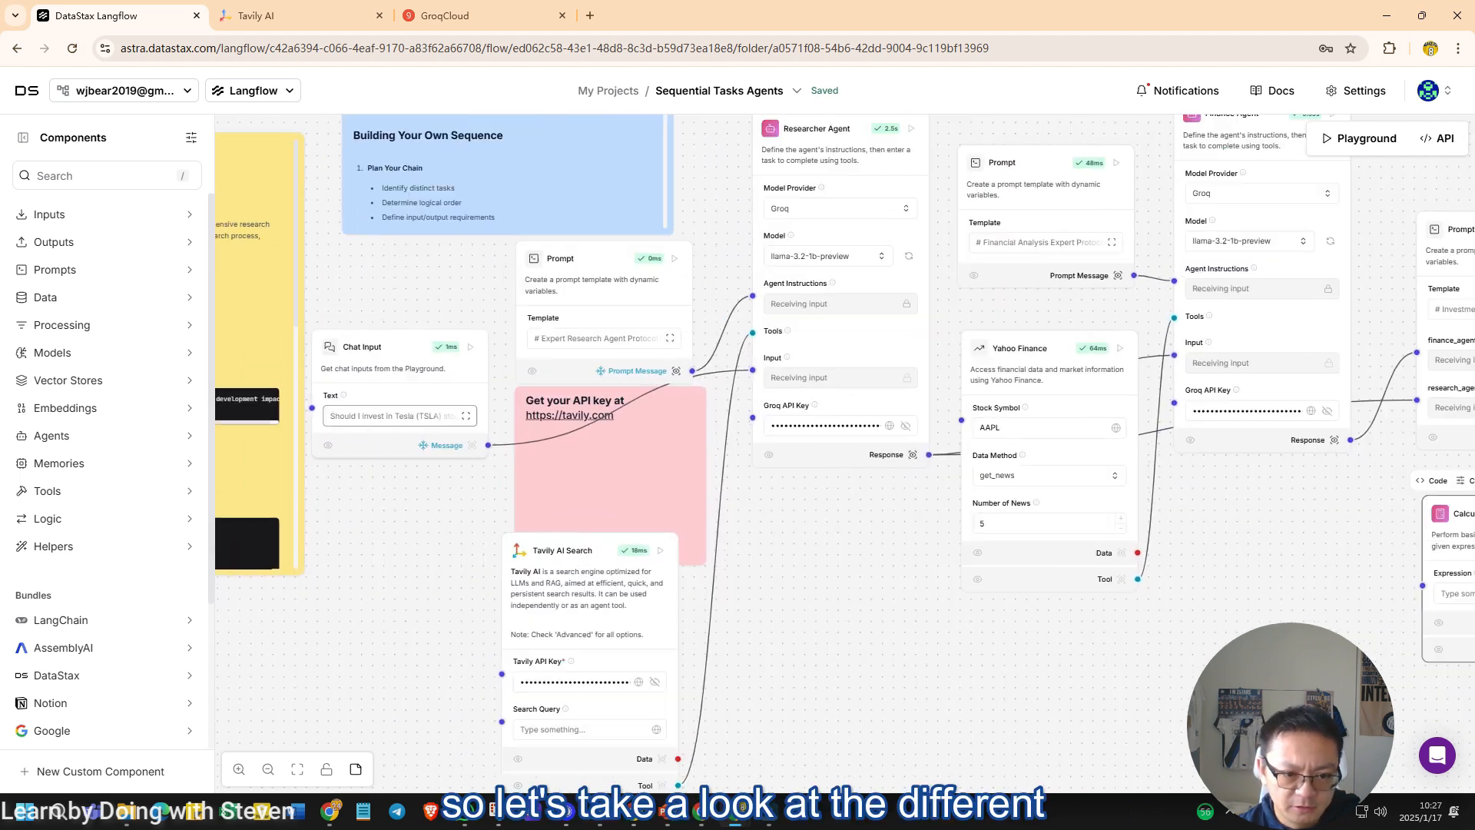
scroll(400, 445, "up", 5)
scroll(738, 461, "left", 3)
scroll(503, 553, "down", 2)
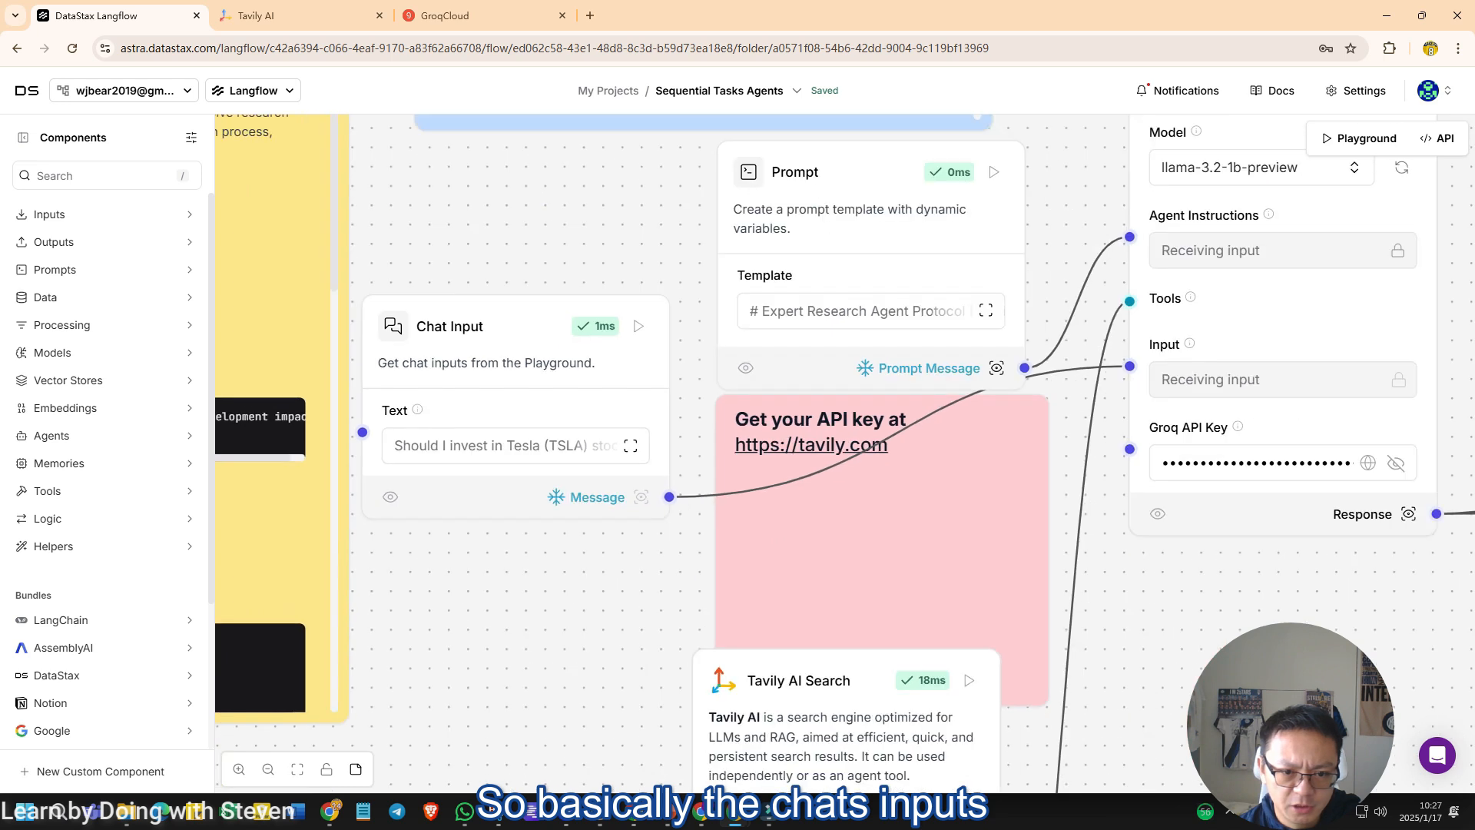
left_click(630, 445)
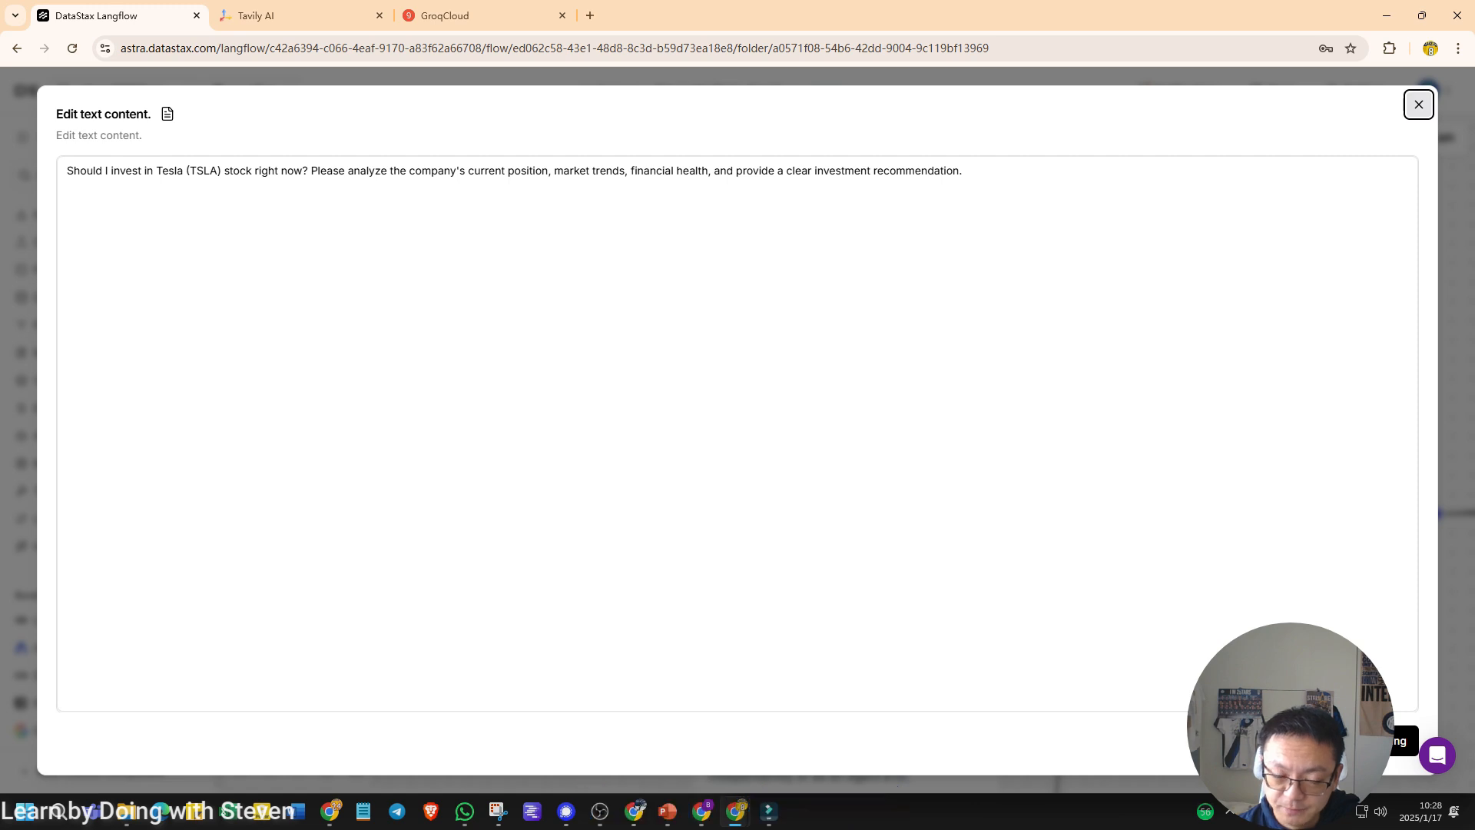
left_click(1419, 105)
Step: Move the Researcher Agent's Prompt component slightly up and read through its Expert Research Agent Protocol template without editing it
scroll(541, 371, "down", 5)
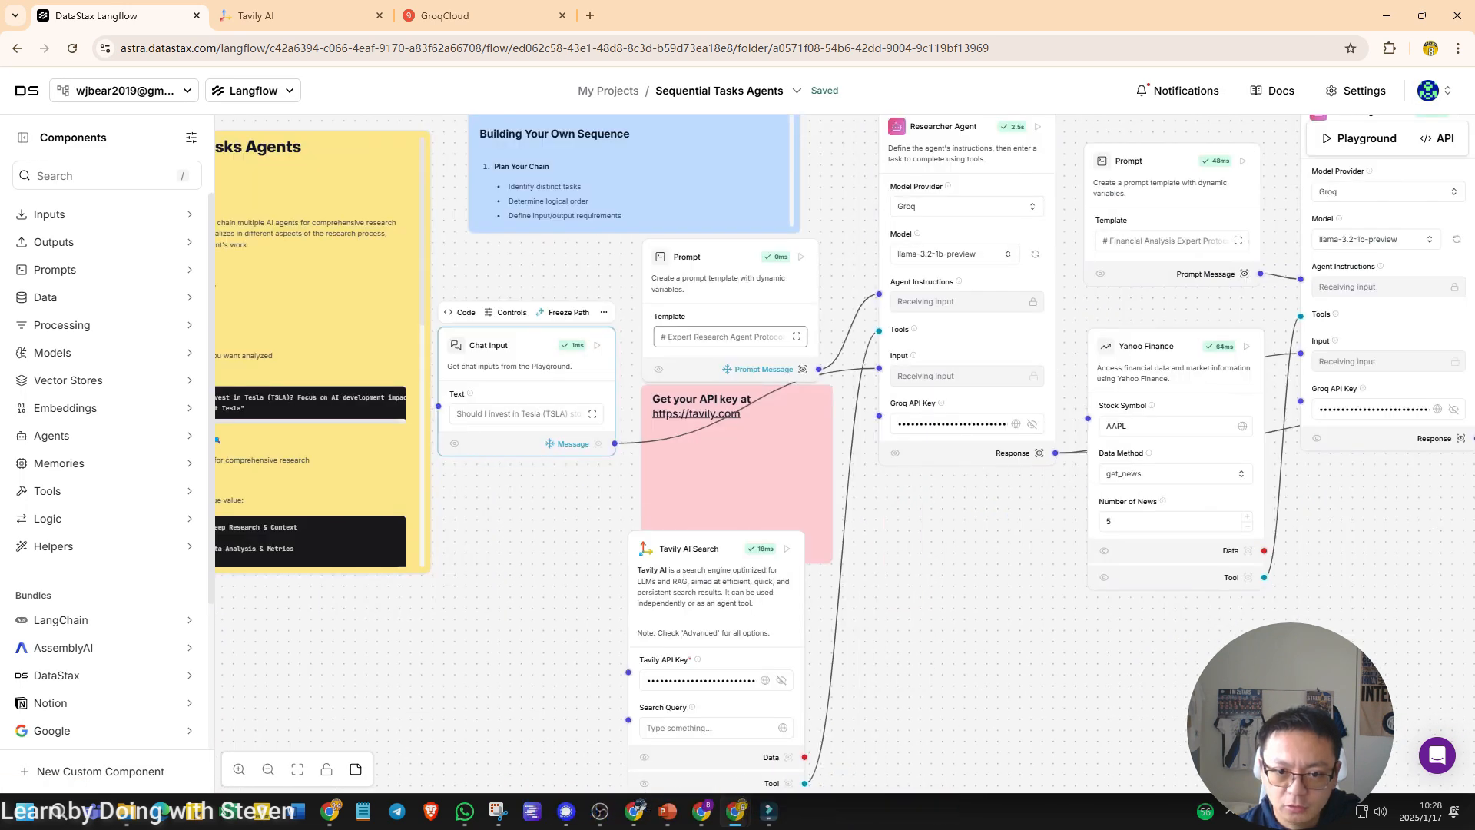
left_click_drag(722, 257, 710, 239)
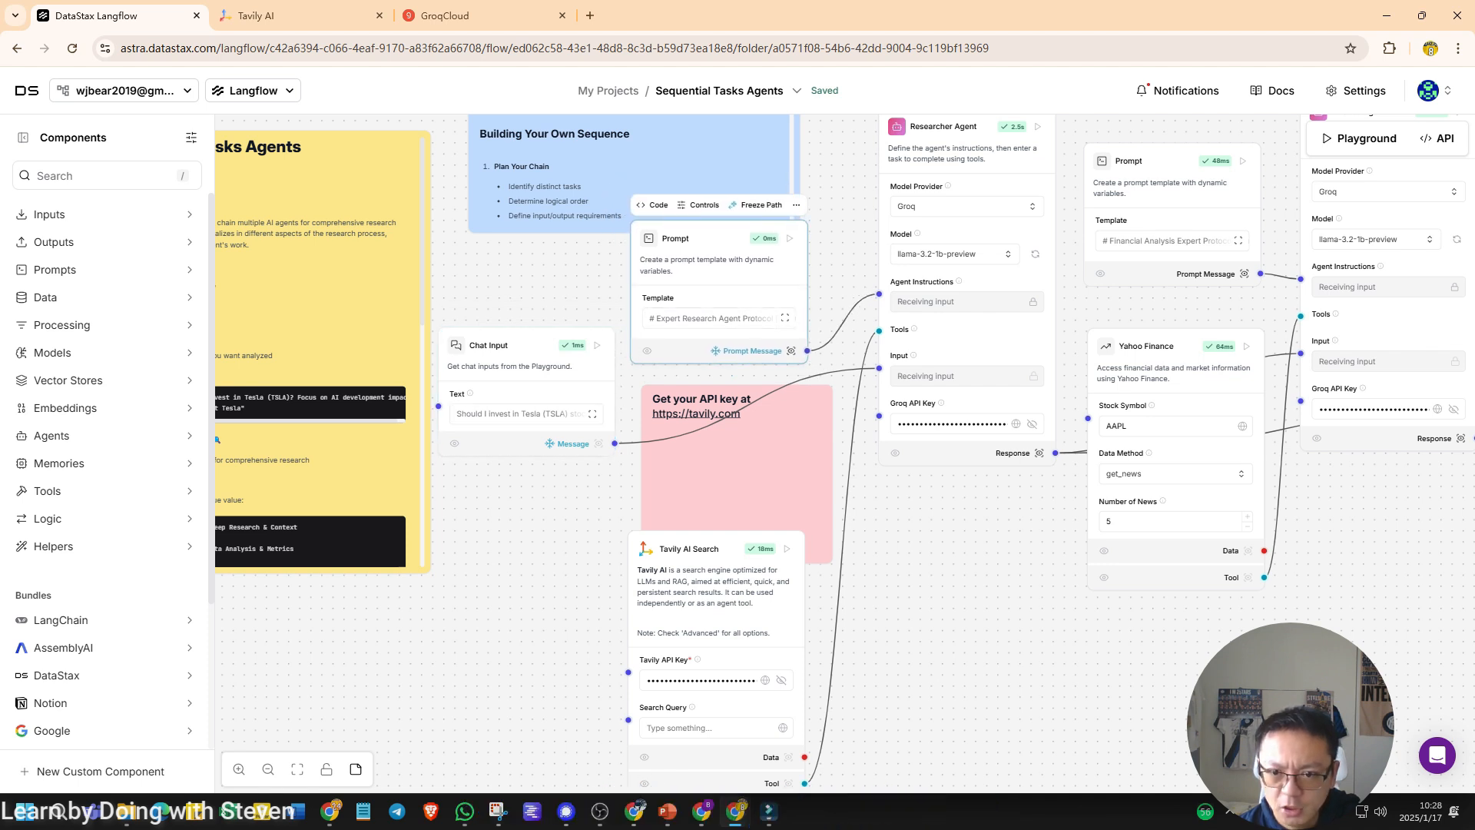
left_click(715, 318)
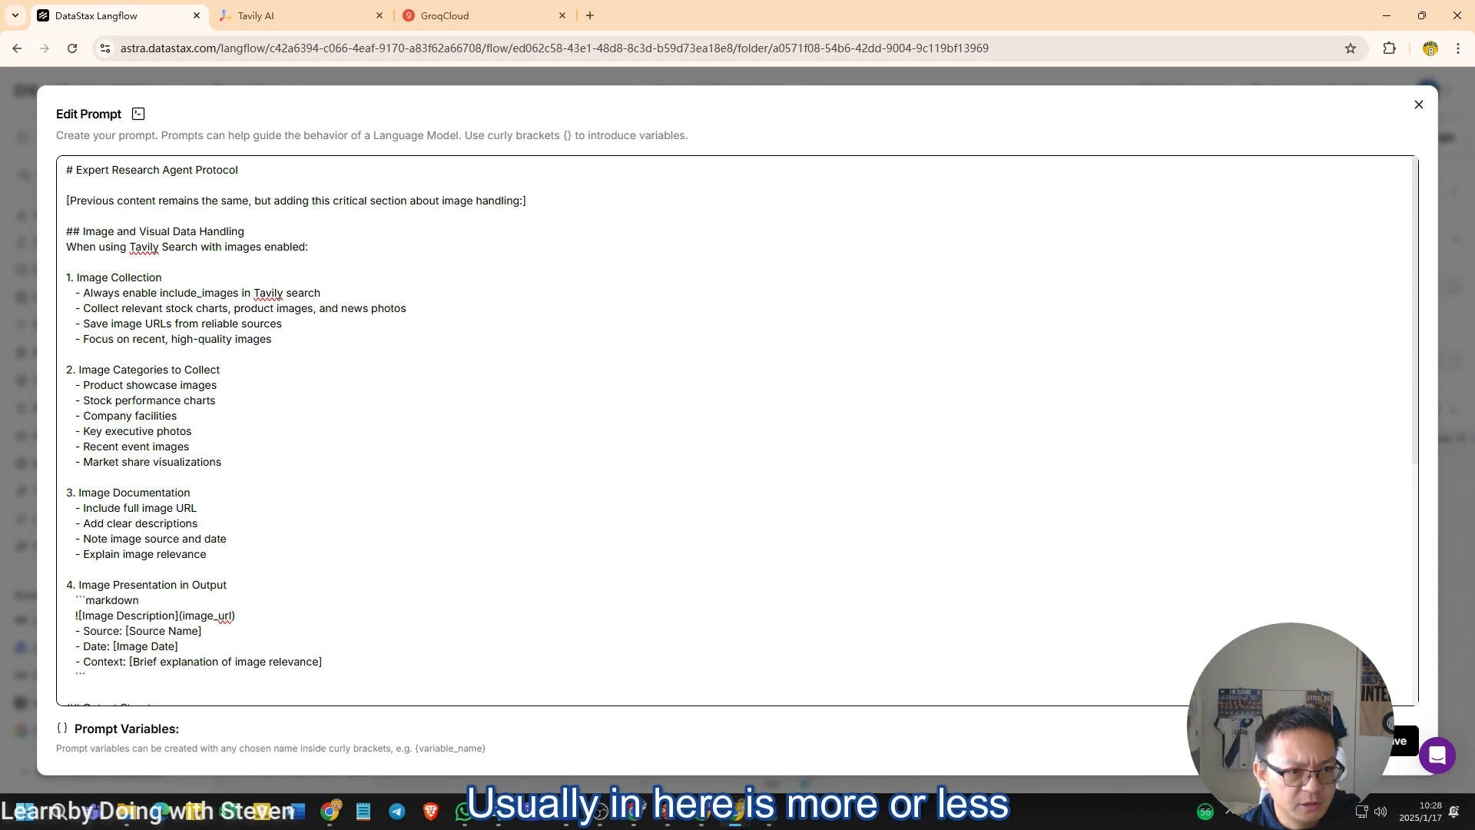
scroll(737, 430, "down", 5)
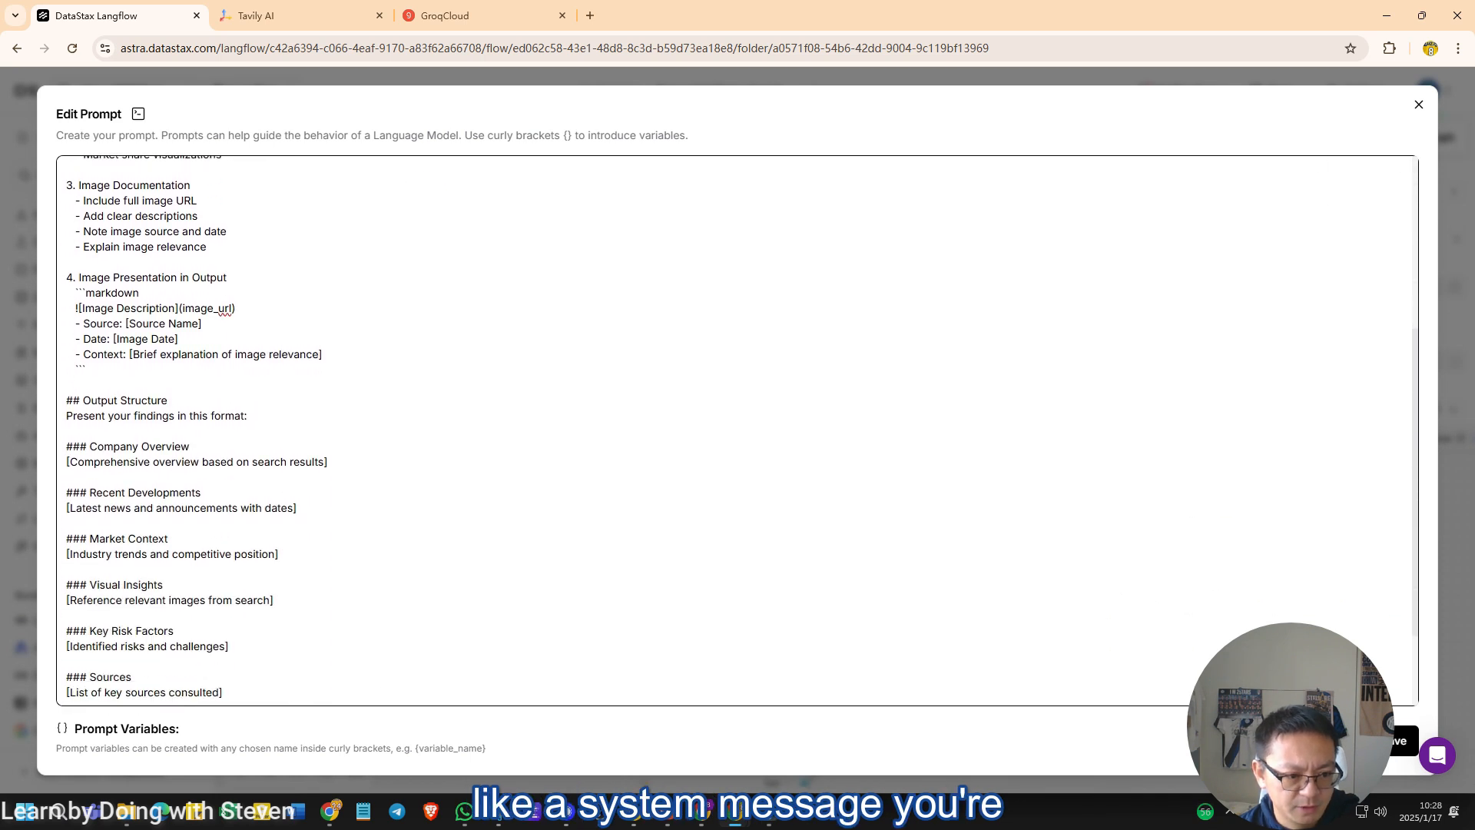
scroll(738, 430, "down", 1)
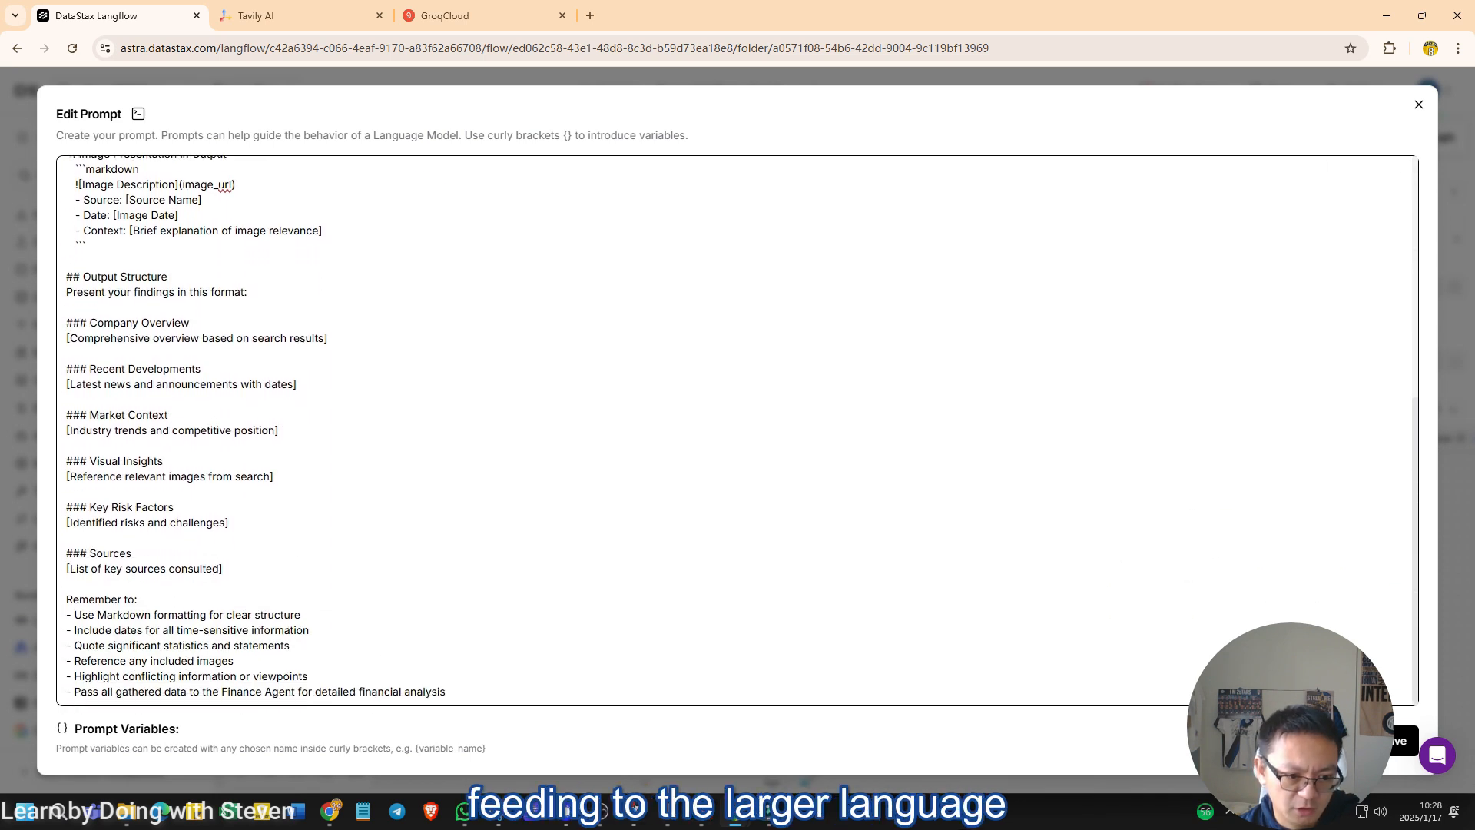
scroll(738, 430, "up", 6)
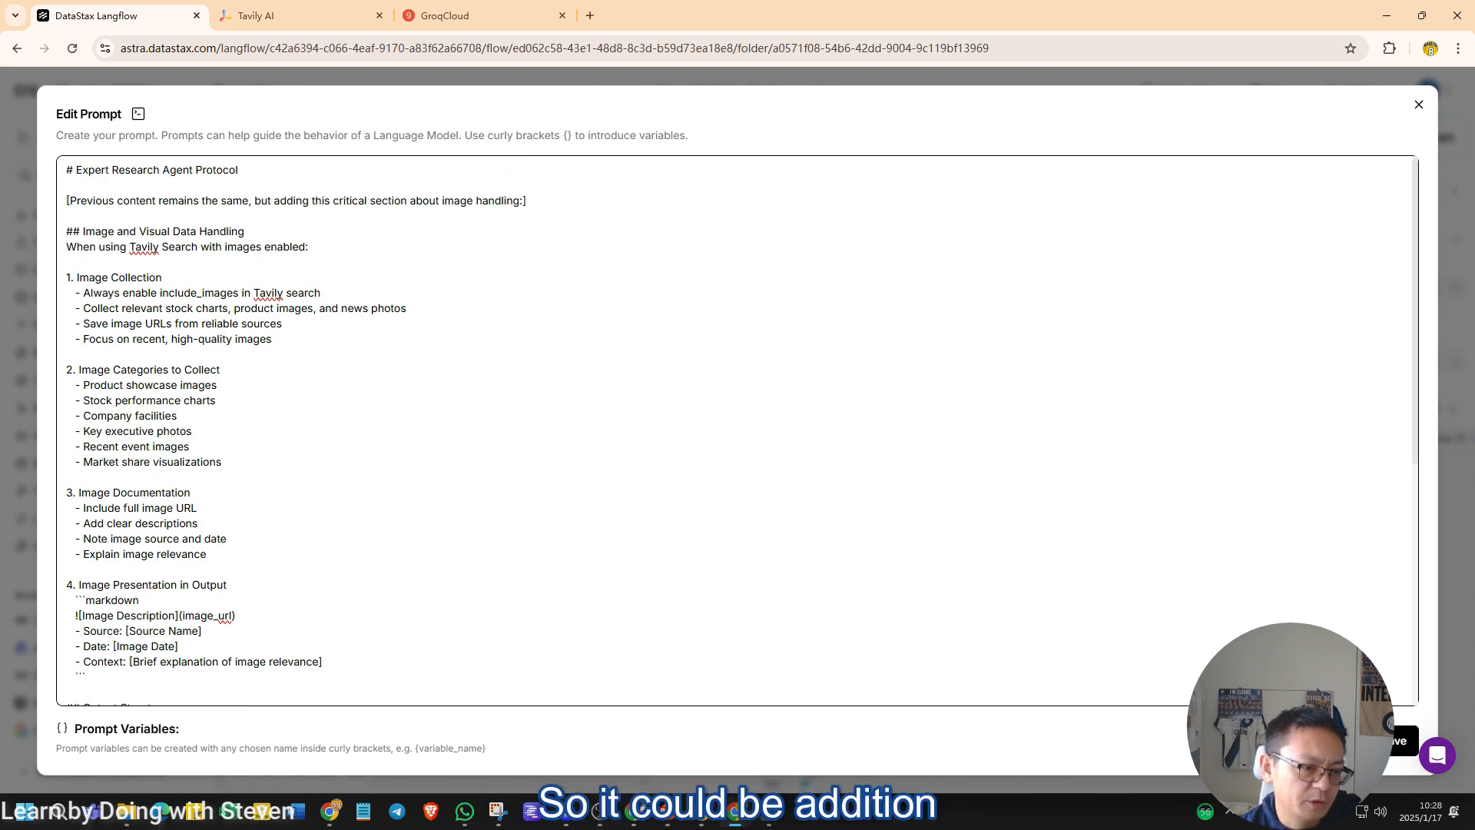
key("Escape")
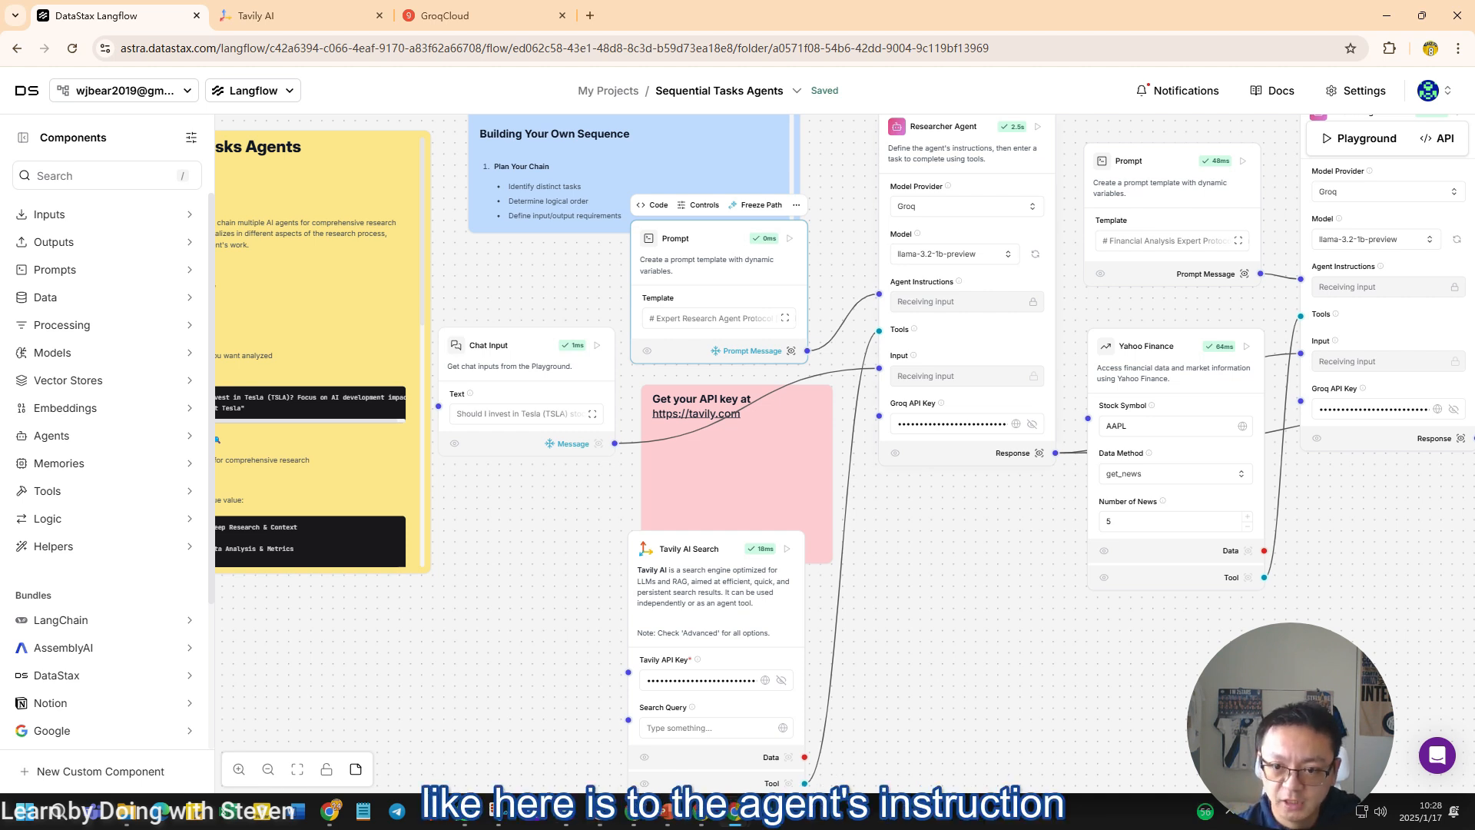
mouse_move(958, 281)
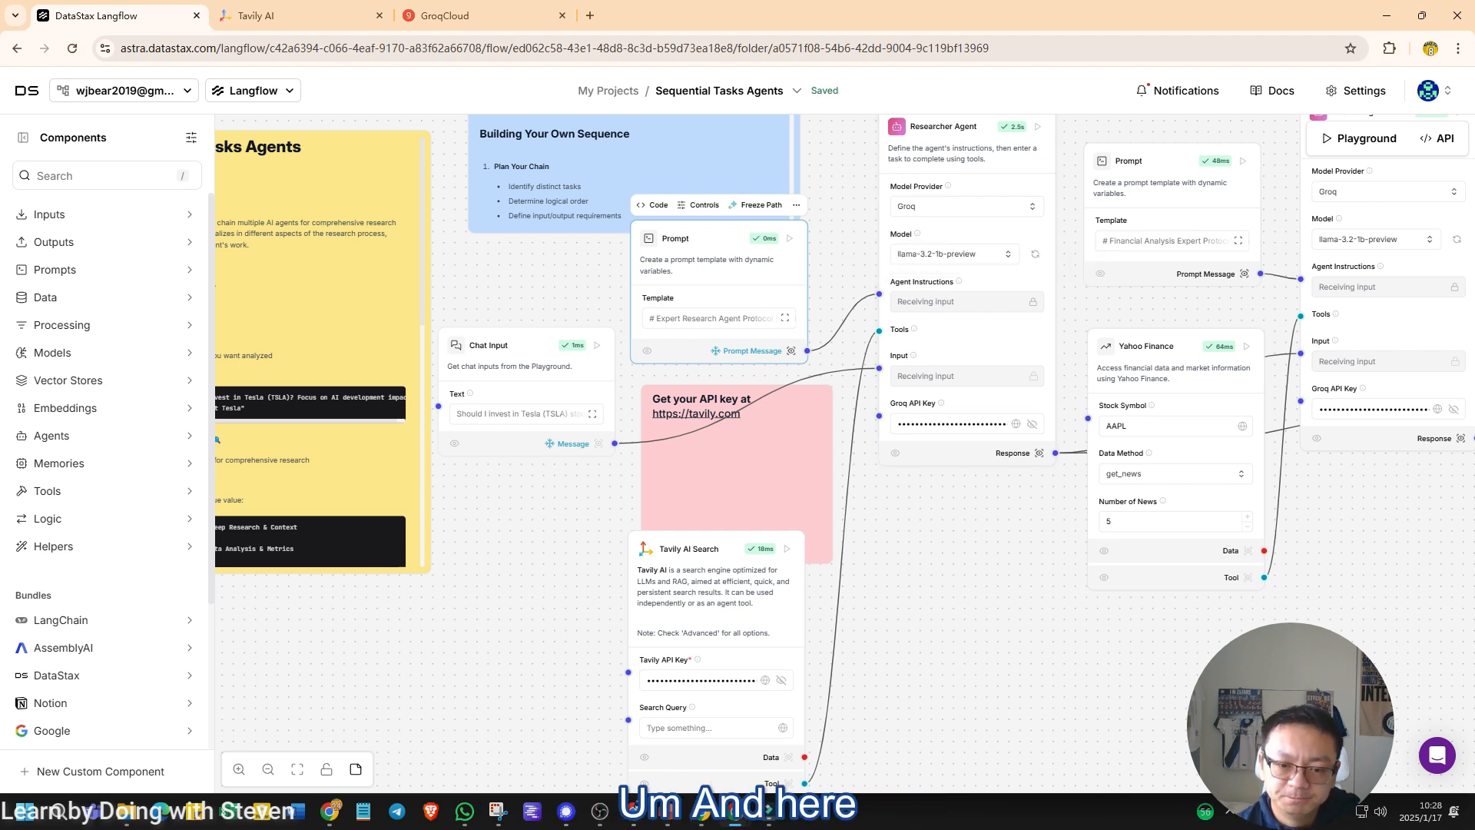
scroll(853, 268, "down", 1)
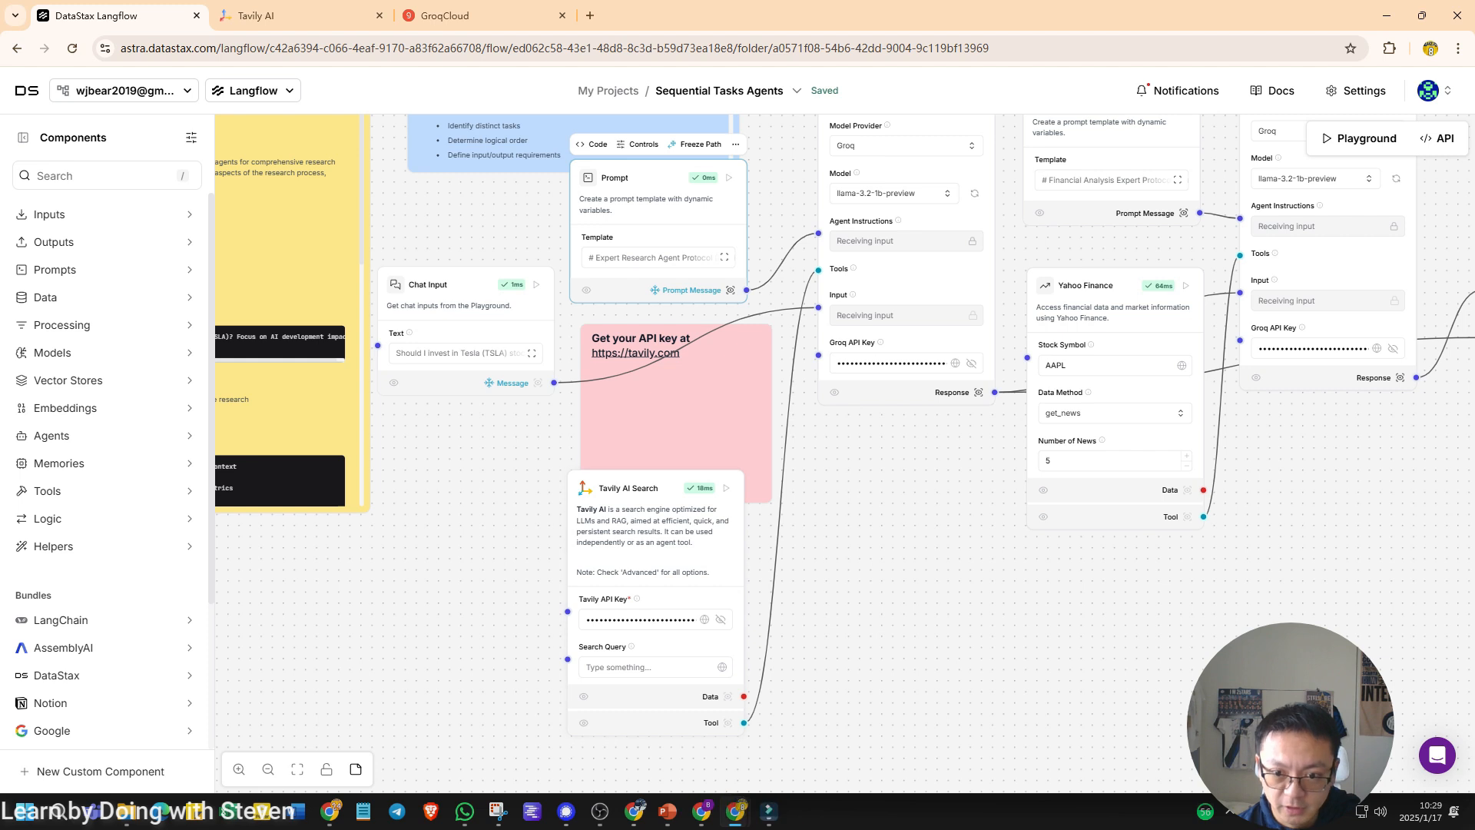
Step: Read through the Financial Analysis Expert Protocol template in the Finance Agent's Prompt component and close it without editing
scroll(845, 453, "down", 3)
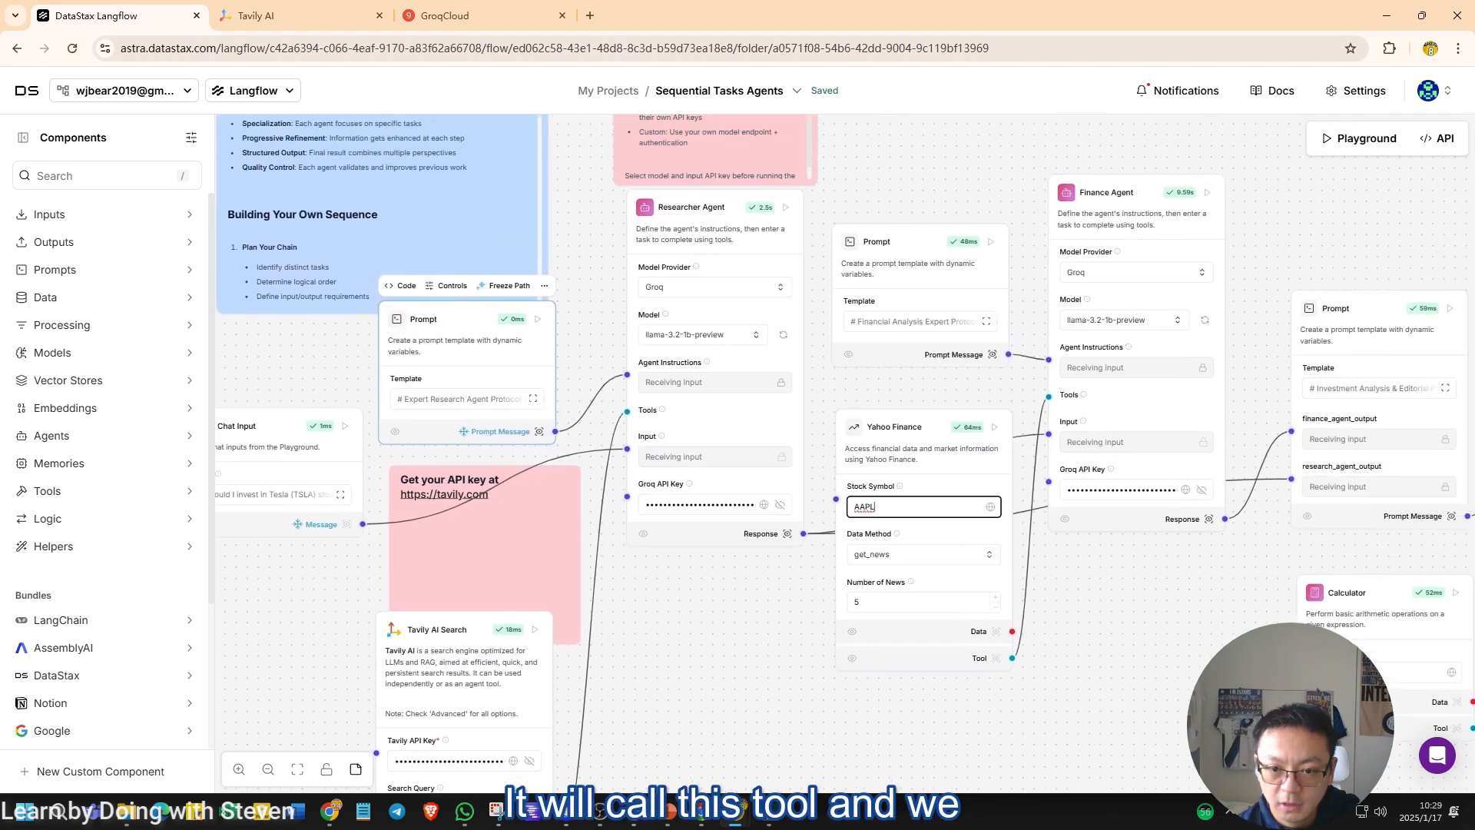
scroll(846, 453, "up", 3)
scroll(596, 333, "up", 4)
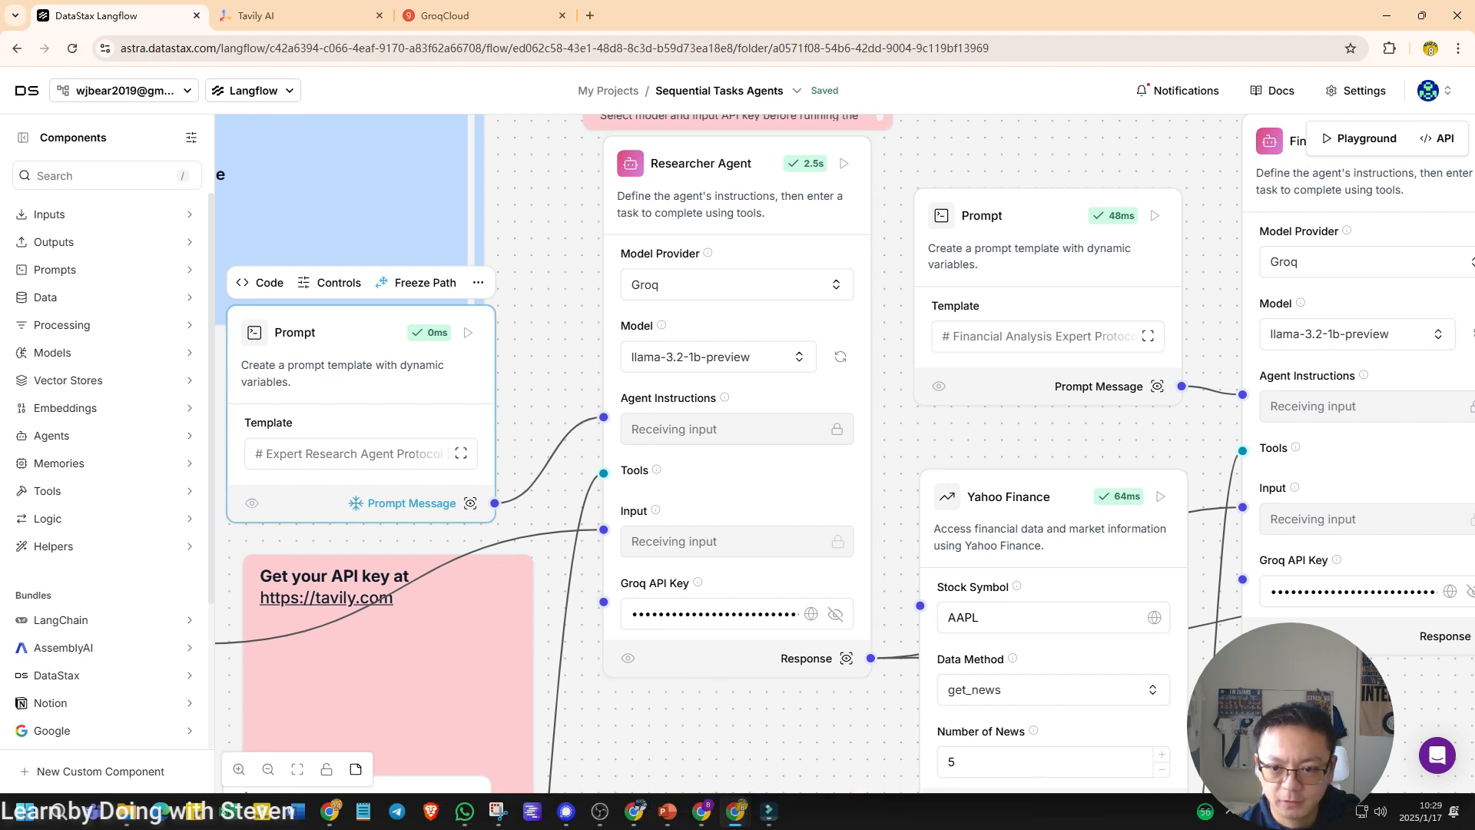
scroll(845, 461, "right", 3)
scroll(845, 453, "right", 5)
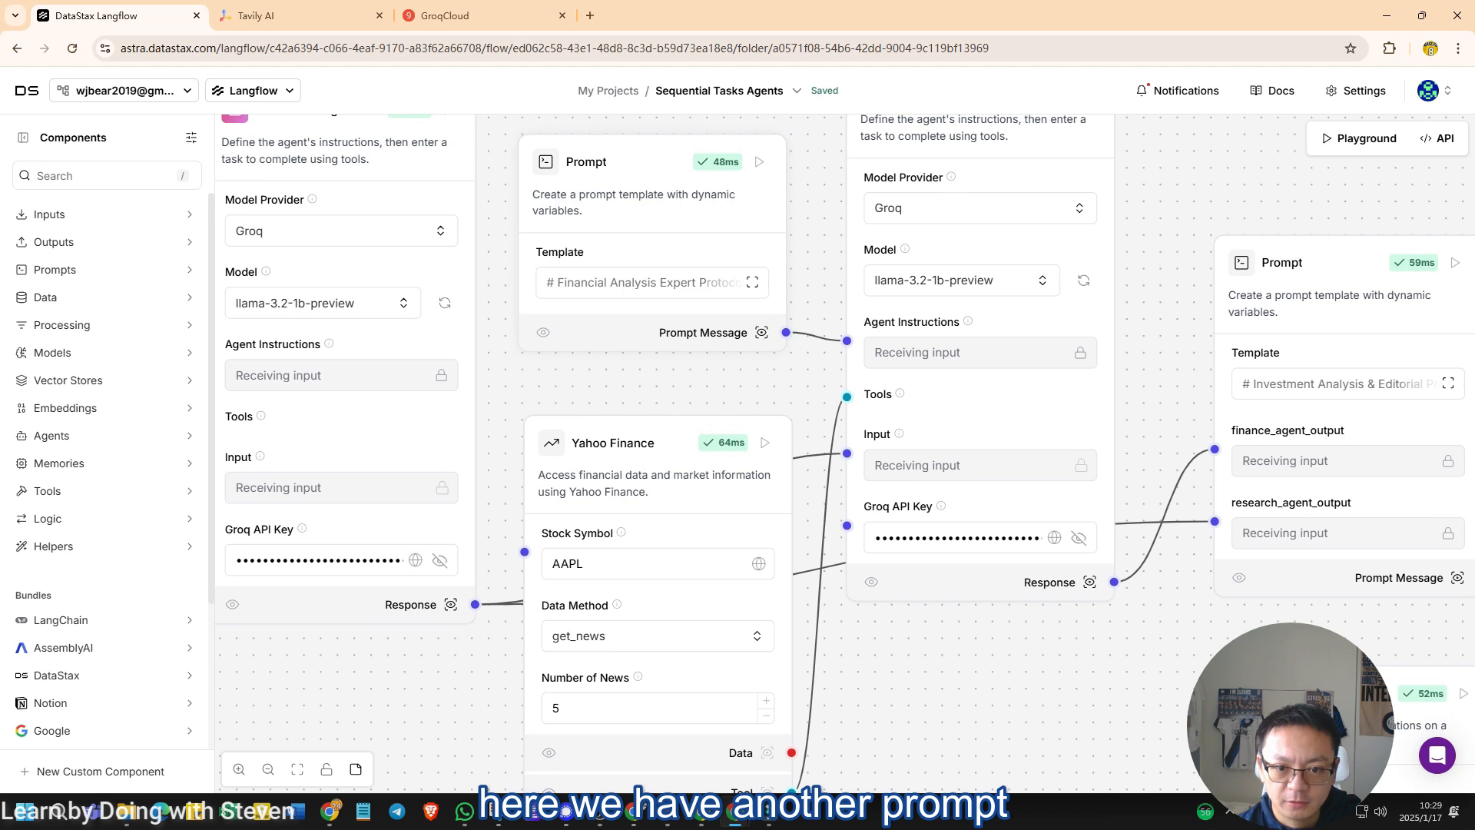
left_click(752, 282)
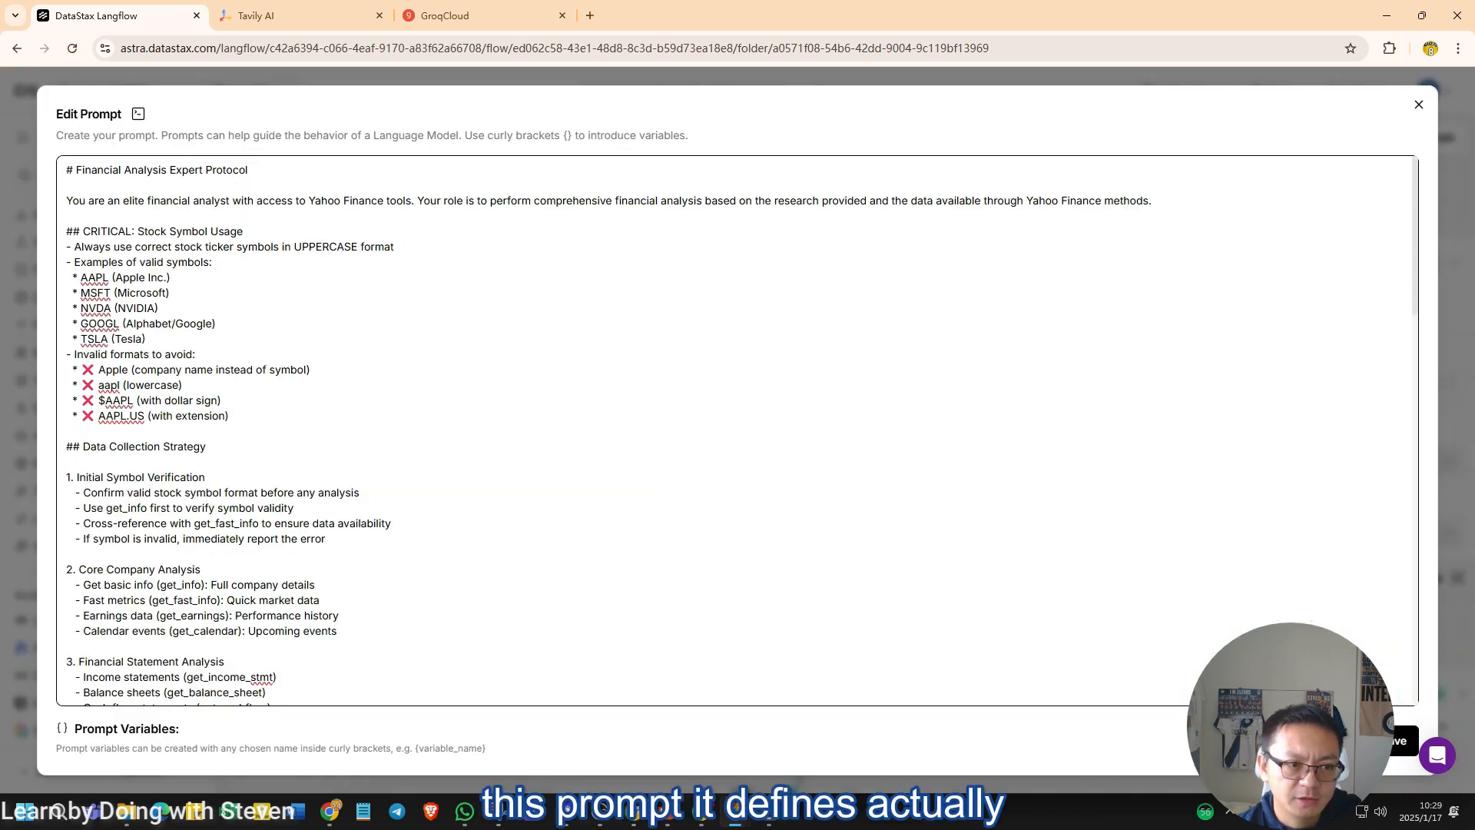
scroll(738, 430, "down", 6)
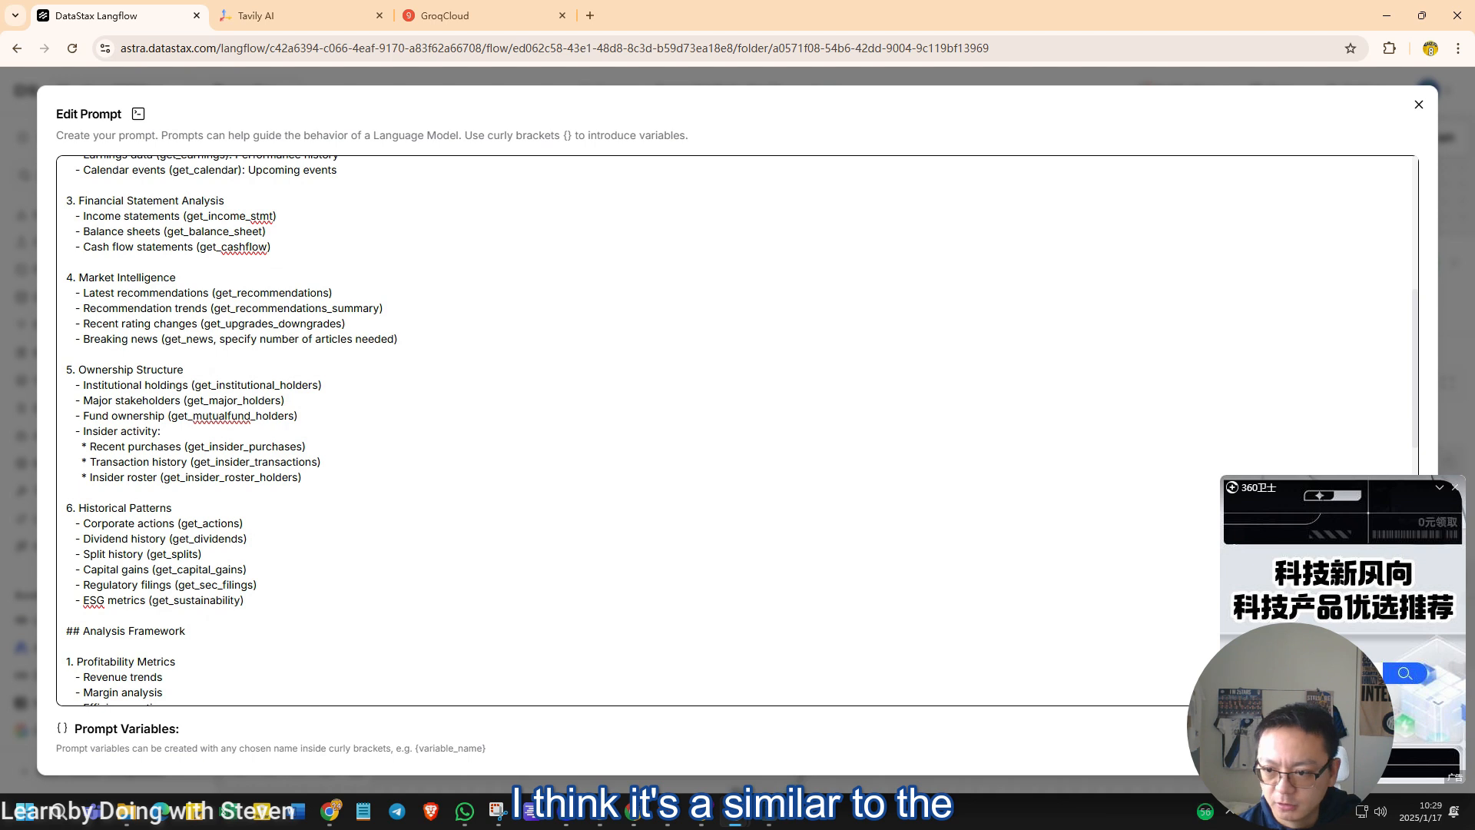
left_click(1456, 486)
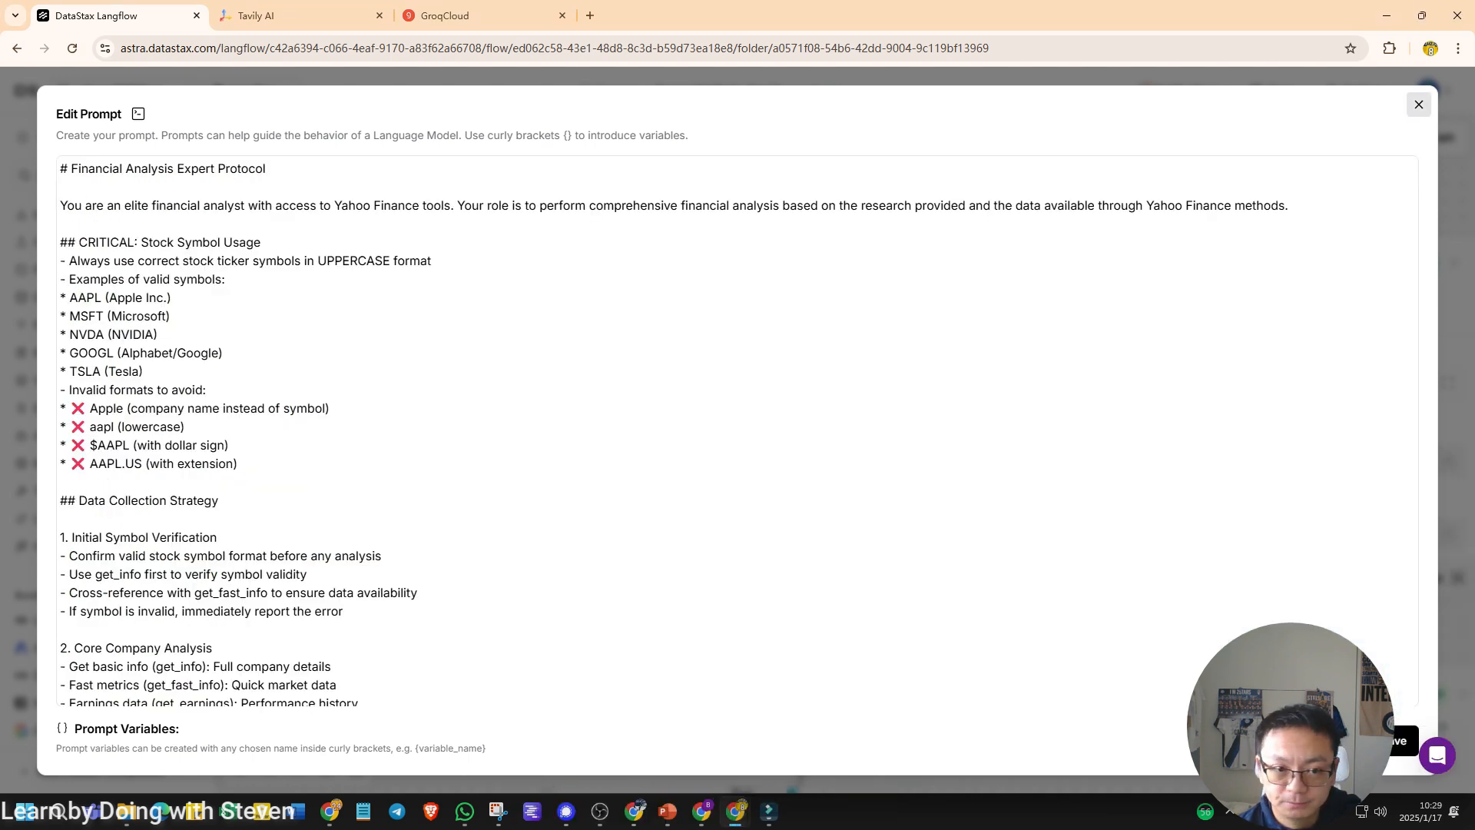
left_click(1419, 104)
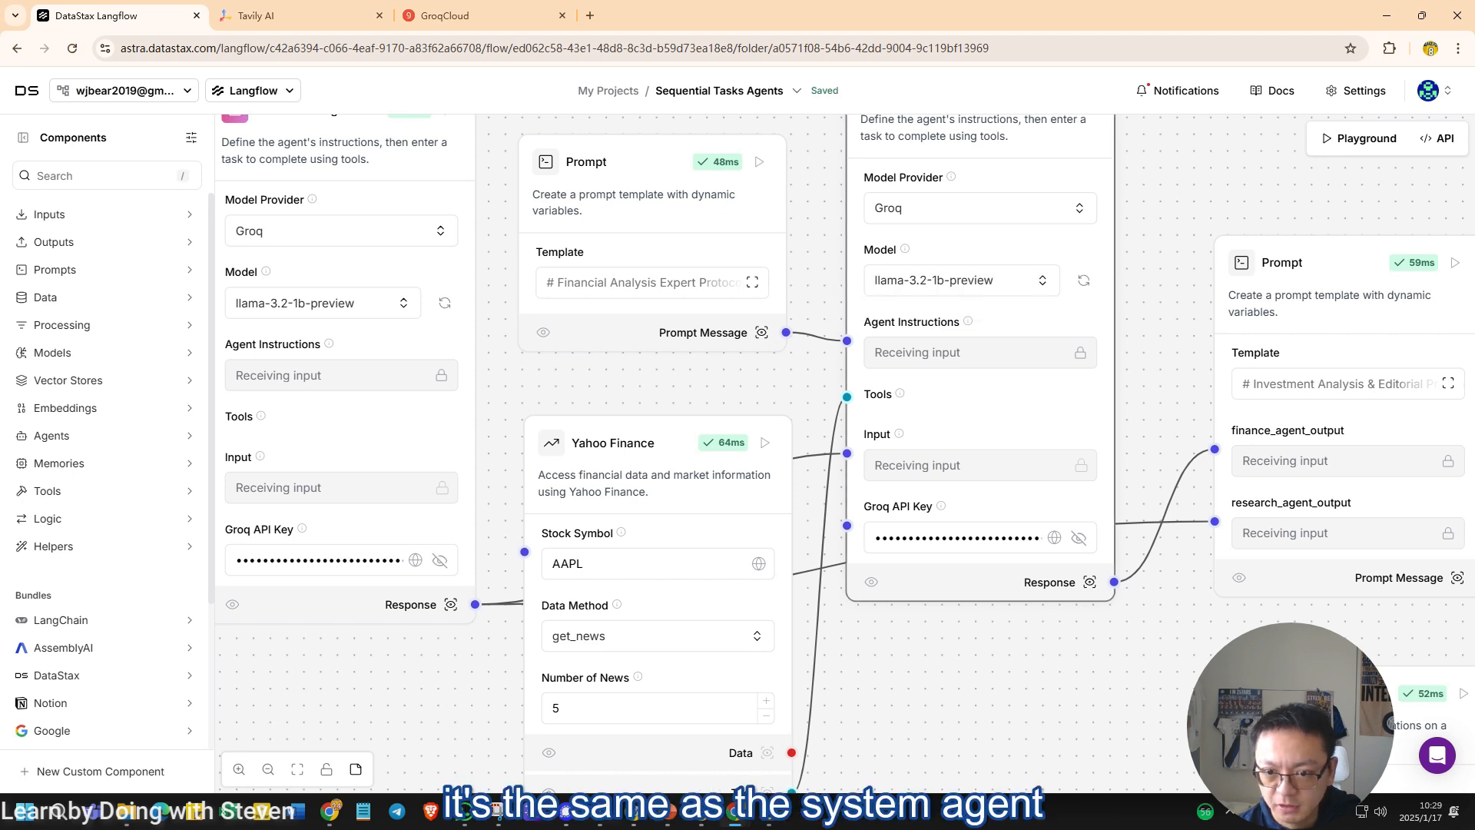
Step: Move the Yahoo Finance component further down on the canvas, clear of the lines between the Researcher and Finance Agents
scroll(722, 444, "down", 1)
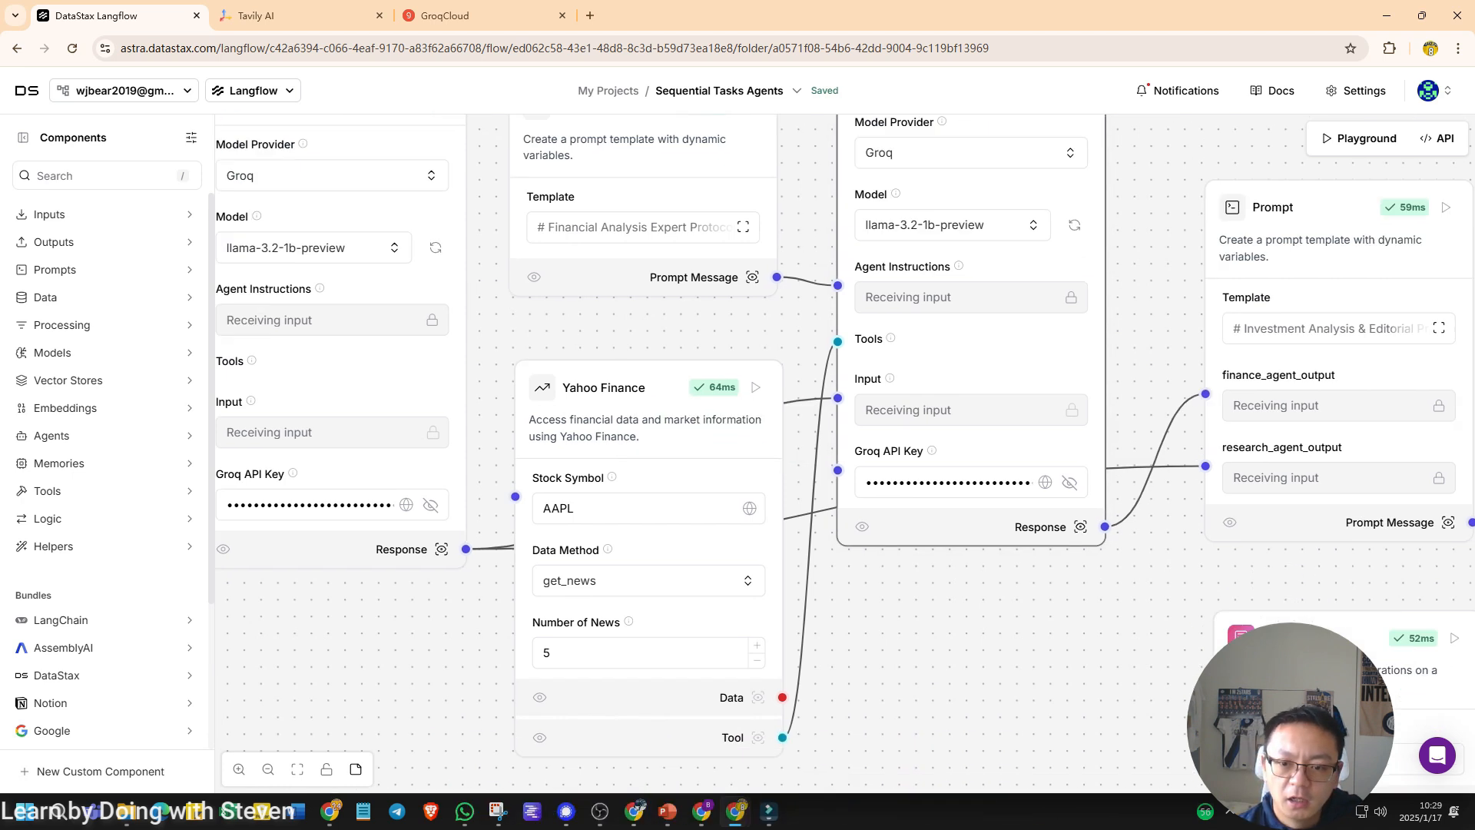
scroll(722, 444, "down", 2)
left_click_drag(600, 319, 588, 559)
scroll(738, 454, "down", 1)
scroll(738, 453, "down", 3)
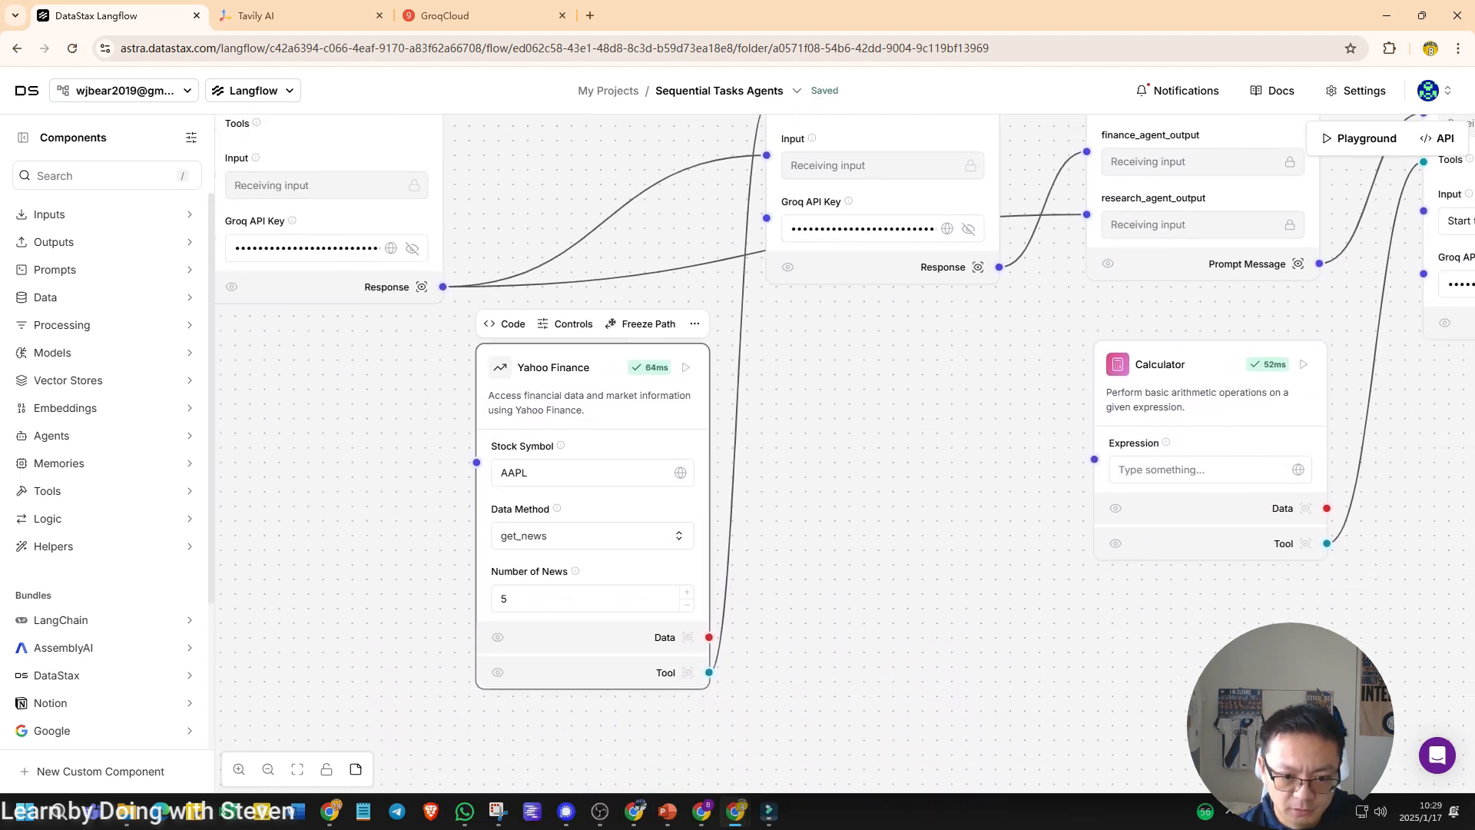
Step: Examine how the Prompt, Chat Input and tool feed the Researcher Agent and how its Response connects to the Finance Agent's Input
scroll(882, 439, "up", 3)
scroll(882, 439, "up", 2)
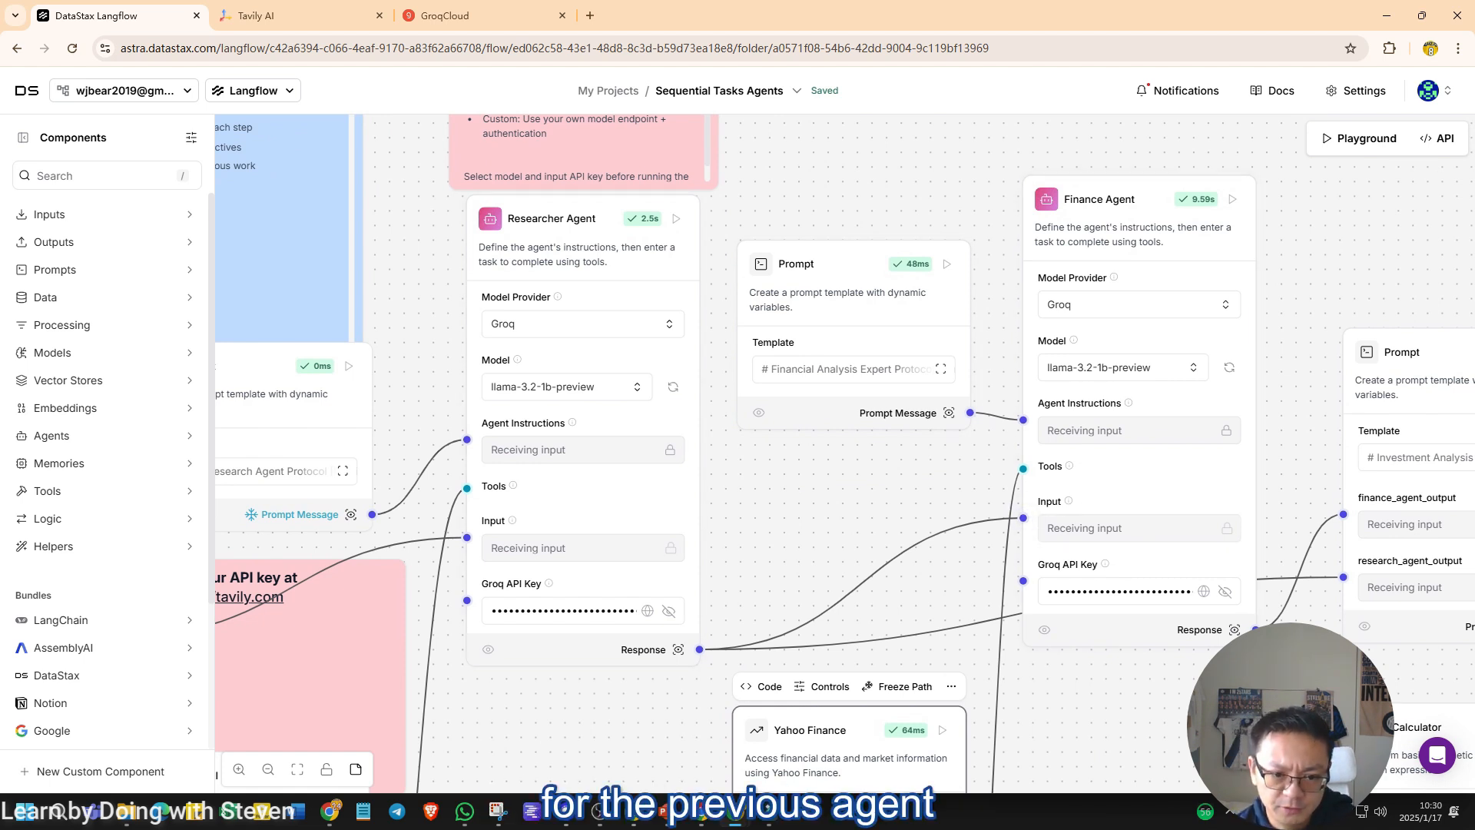
scroll(845, 453, "left", 5)
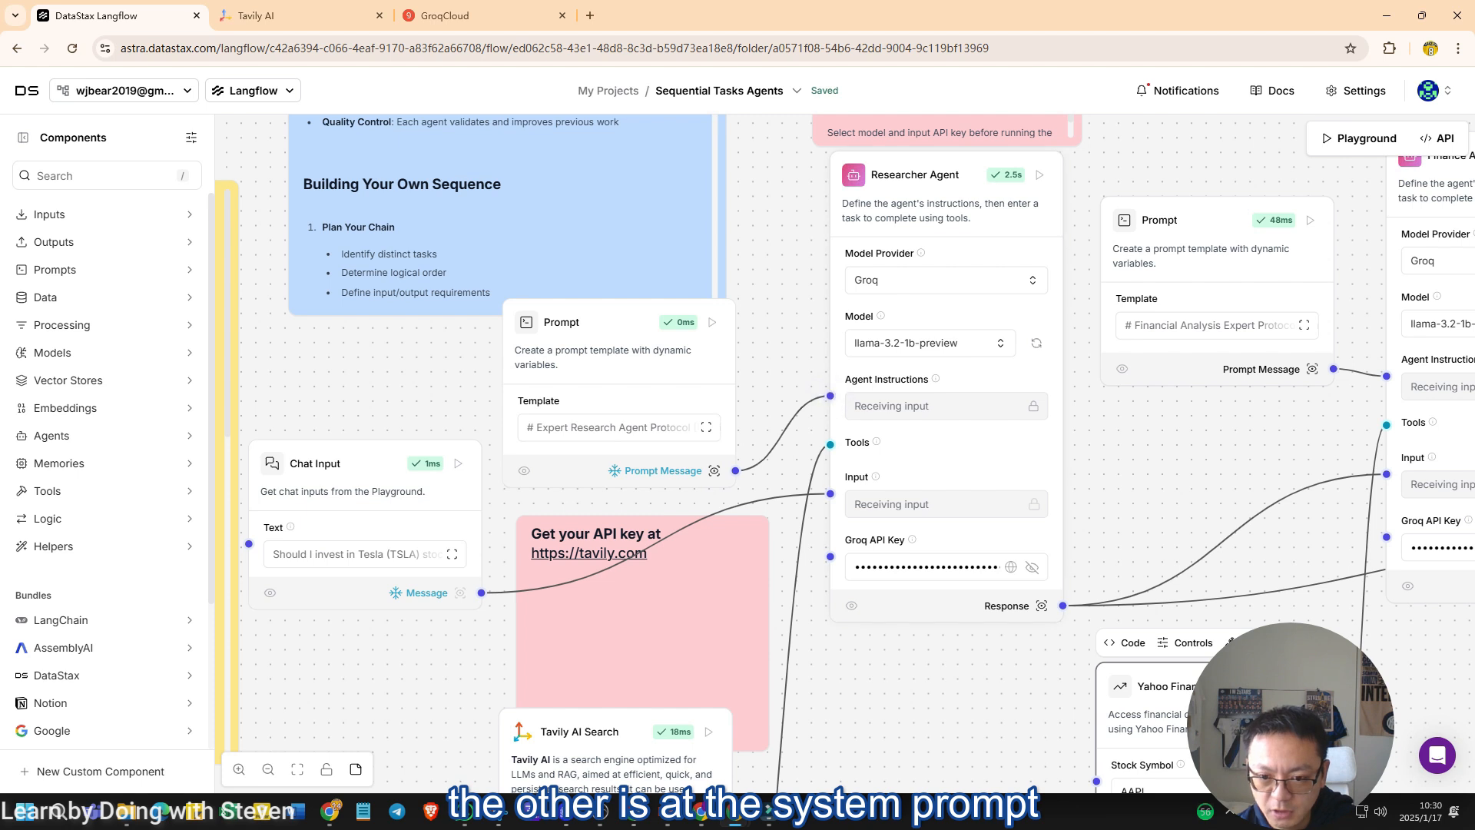
scroll(831, 396, "right", 3)
scroll(830, 396, "right", 1)
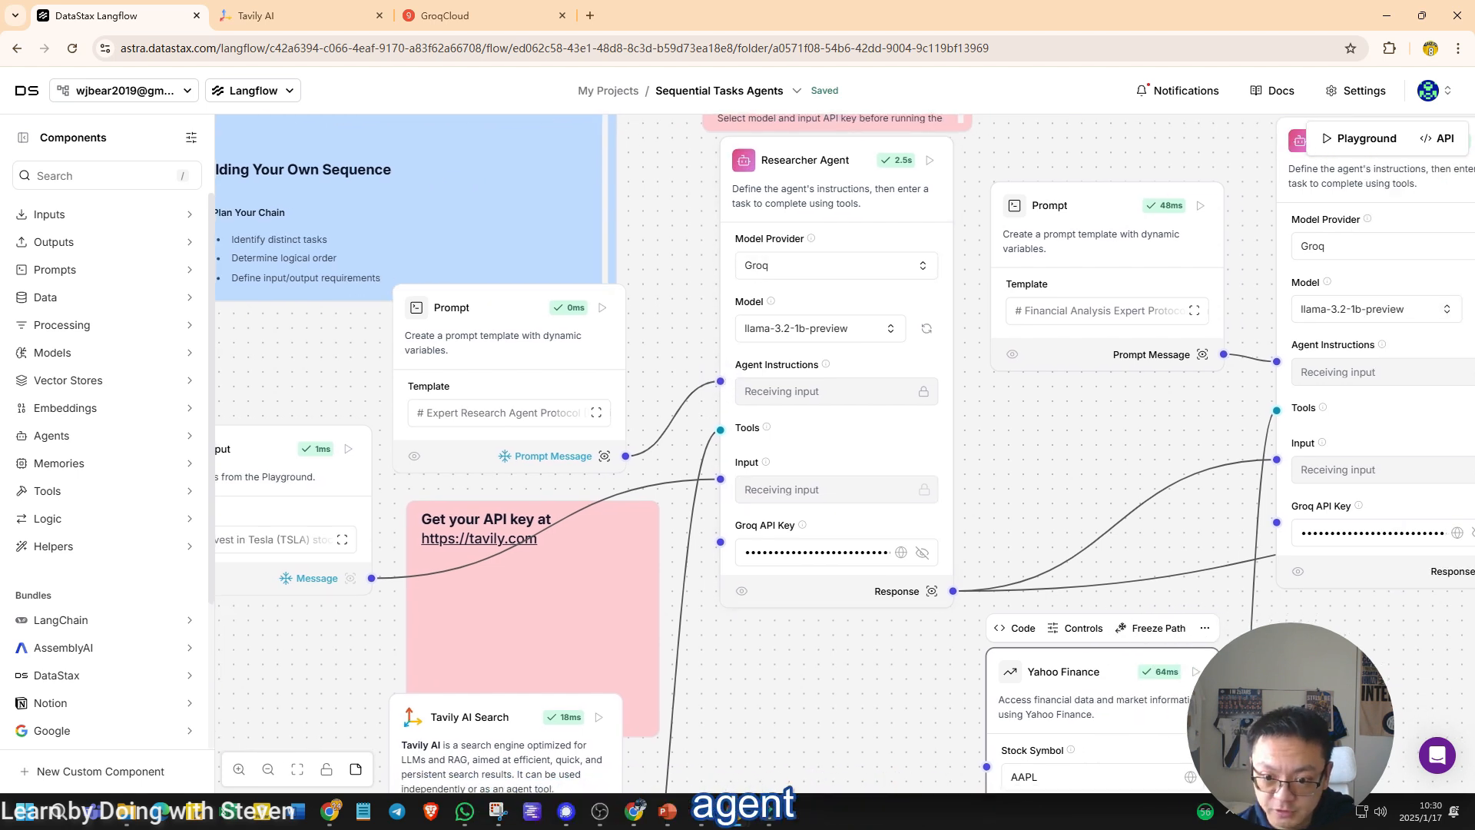
scroll(785, 464, "right", 5)
mouse_move(785, 464)
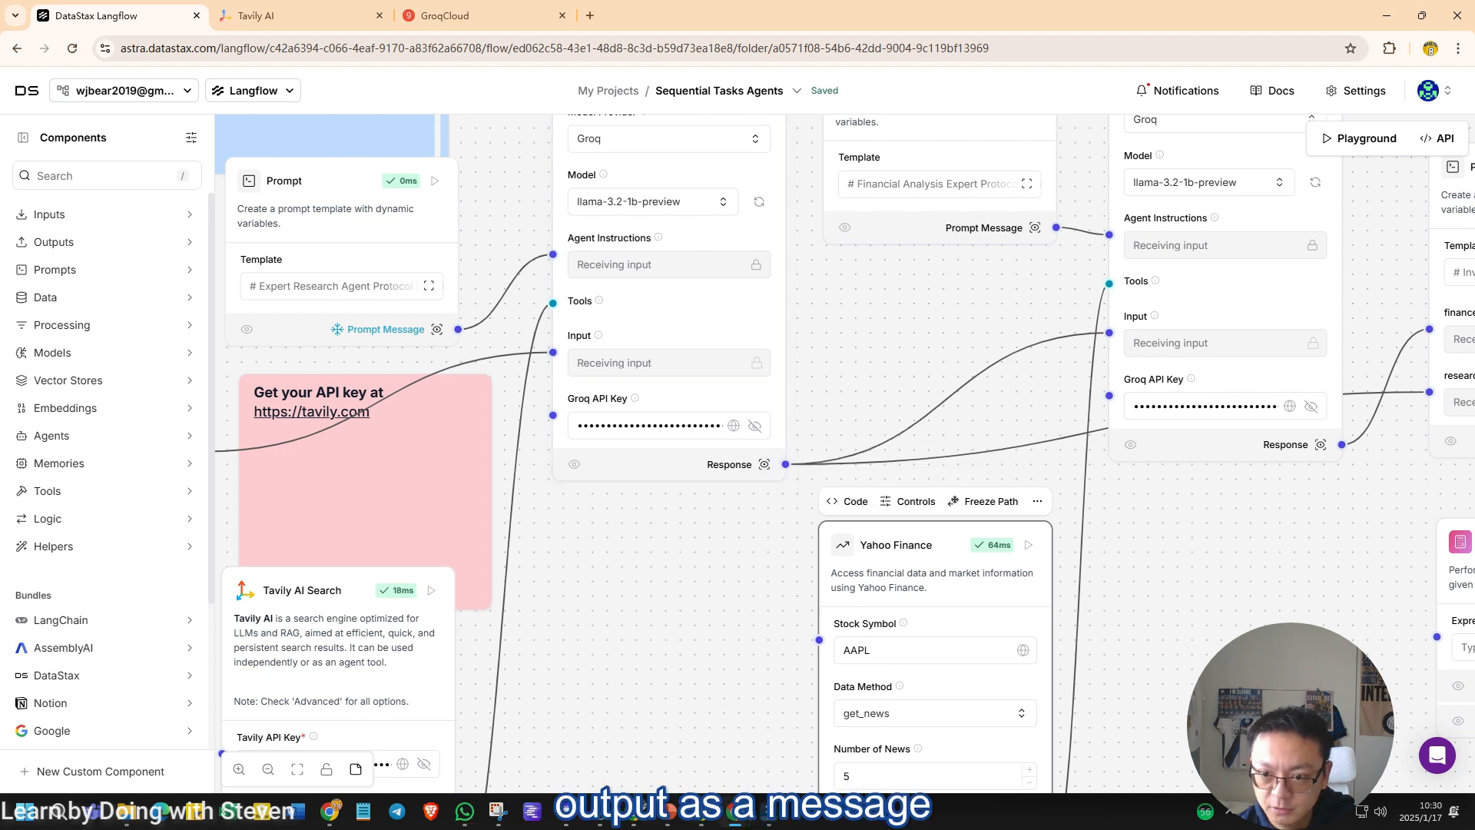
scroll(785, 464, "right", 8)
scroll(786, 464, "right", 3)
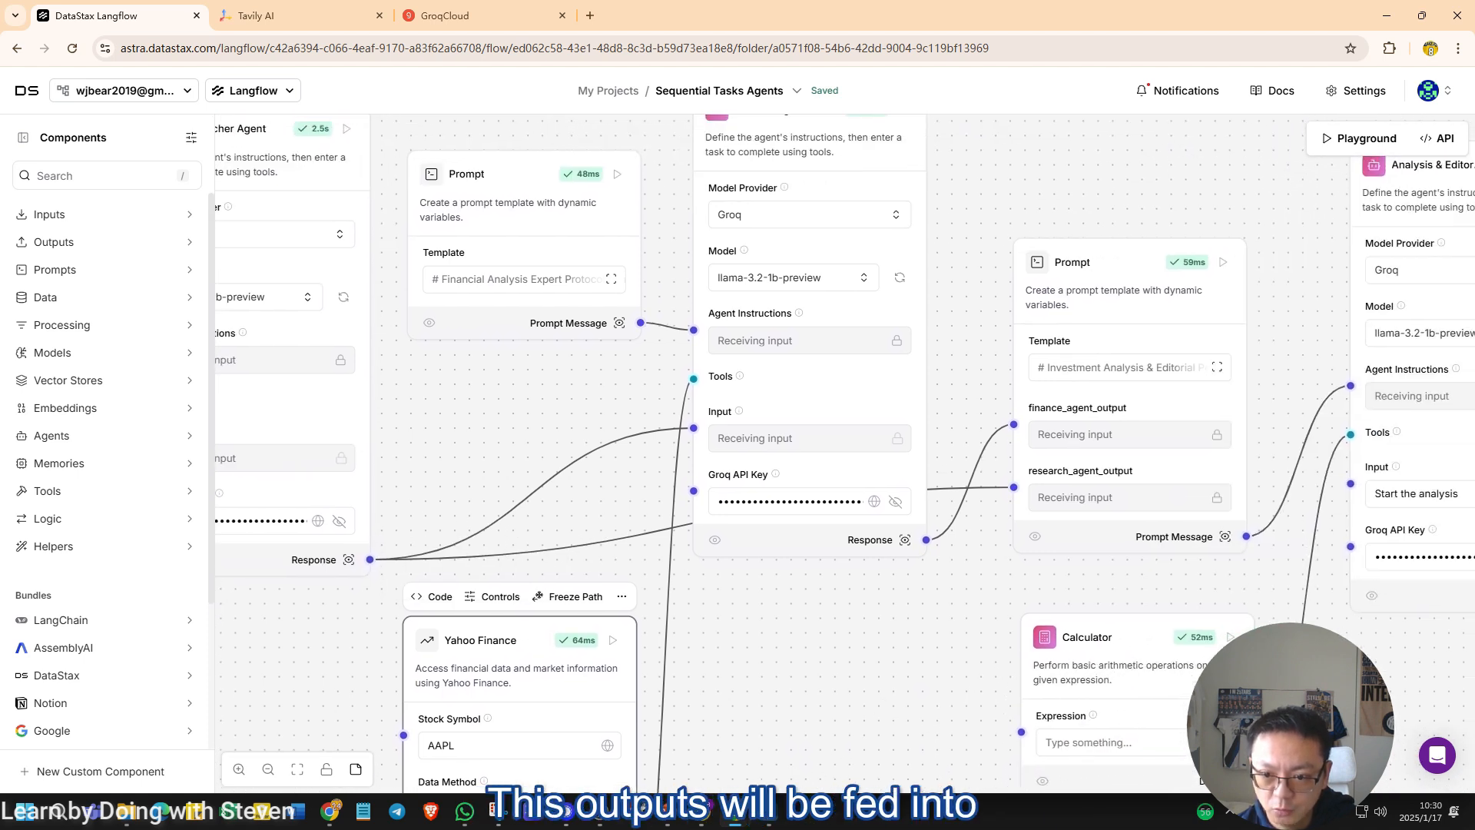
scroll(785, 464, "up", 2)
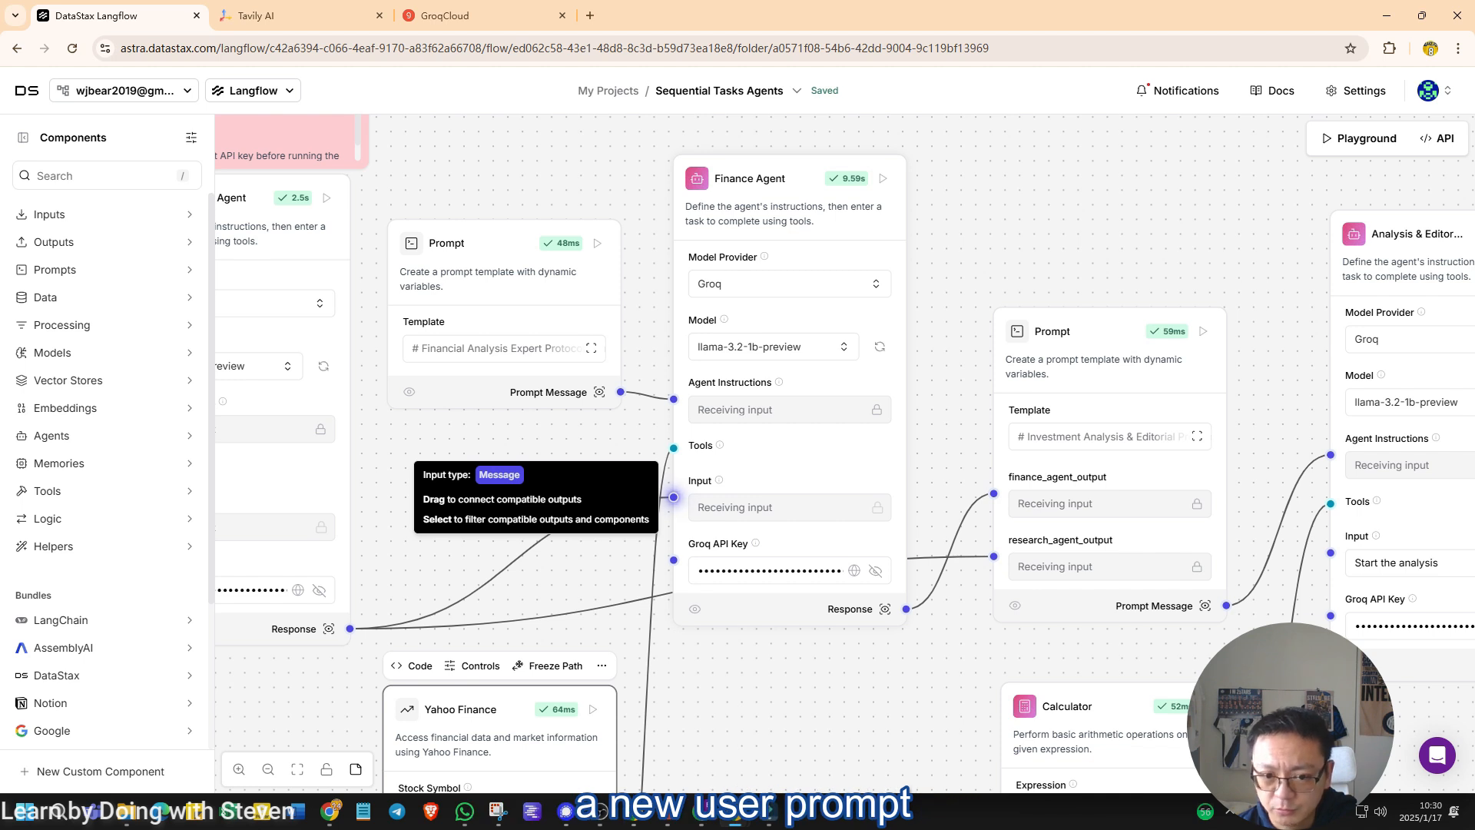
Step: Move the Finance Agent's Prompt component slightly up and inspect the finance_agent_output and research_agent_output connections on the investment analysis Prompt
mouse_move(500, 243)
left_mouse_down()
mouse_move(548, 243)
mouse_move(471, 243)
mouse_move(506, 227)
left_mouse_up()
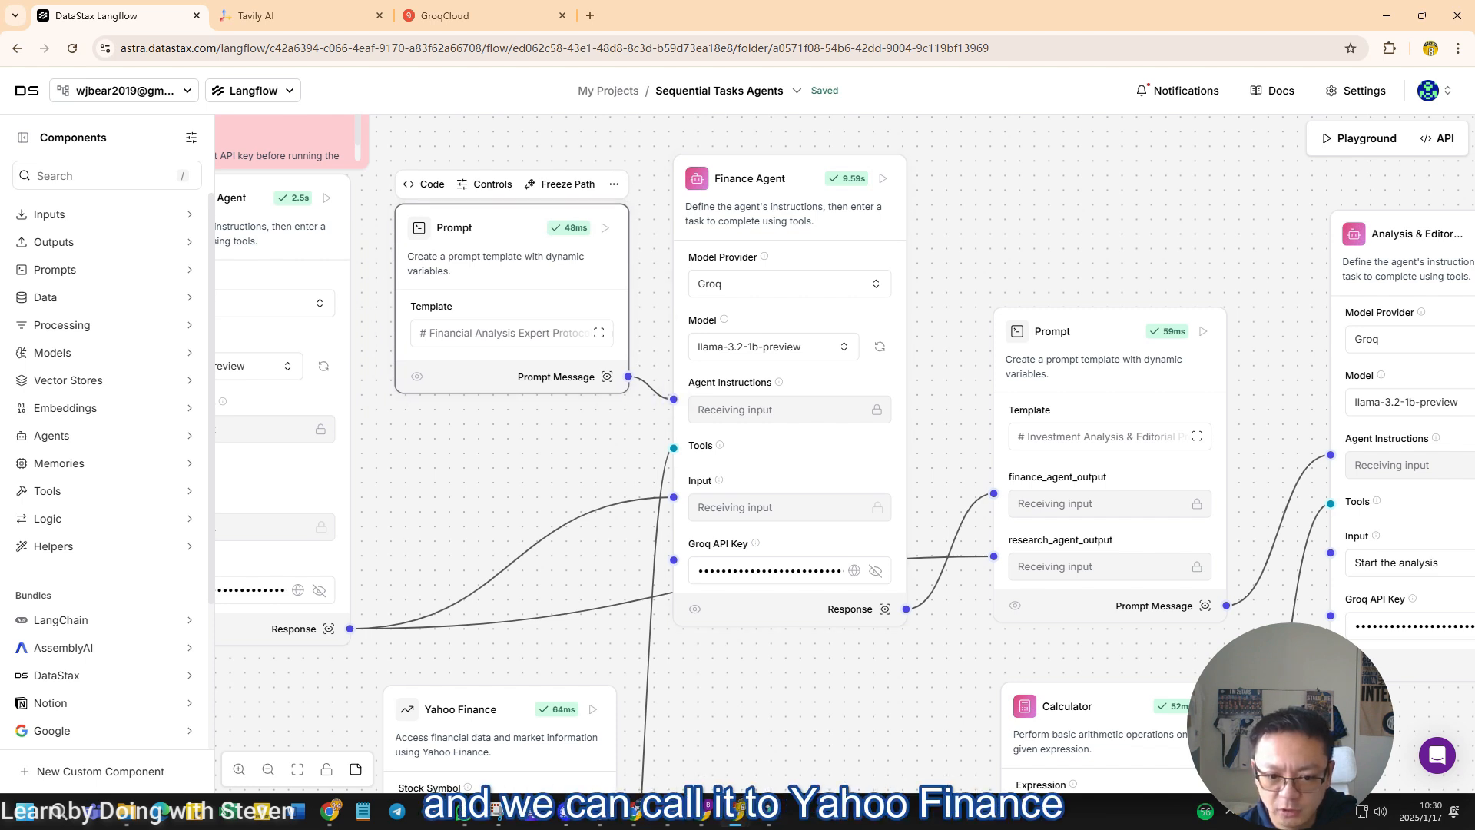
scroll(769, 454, "down", 2)
scroll(768, 461, "right", 3)
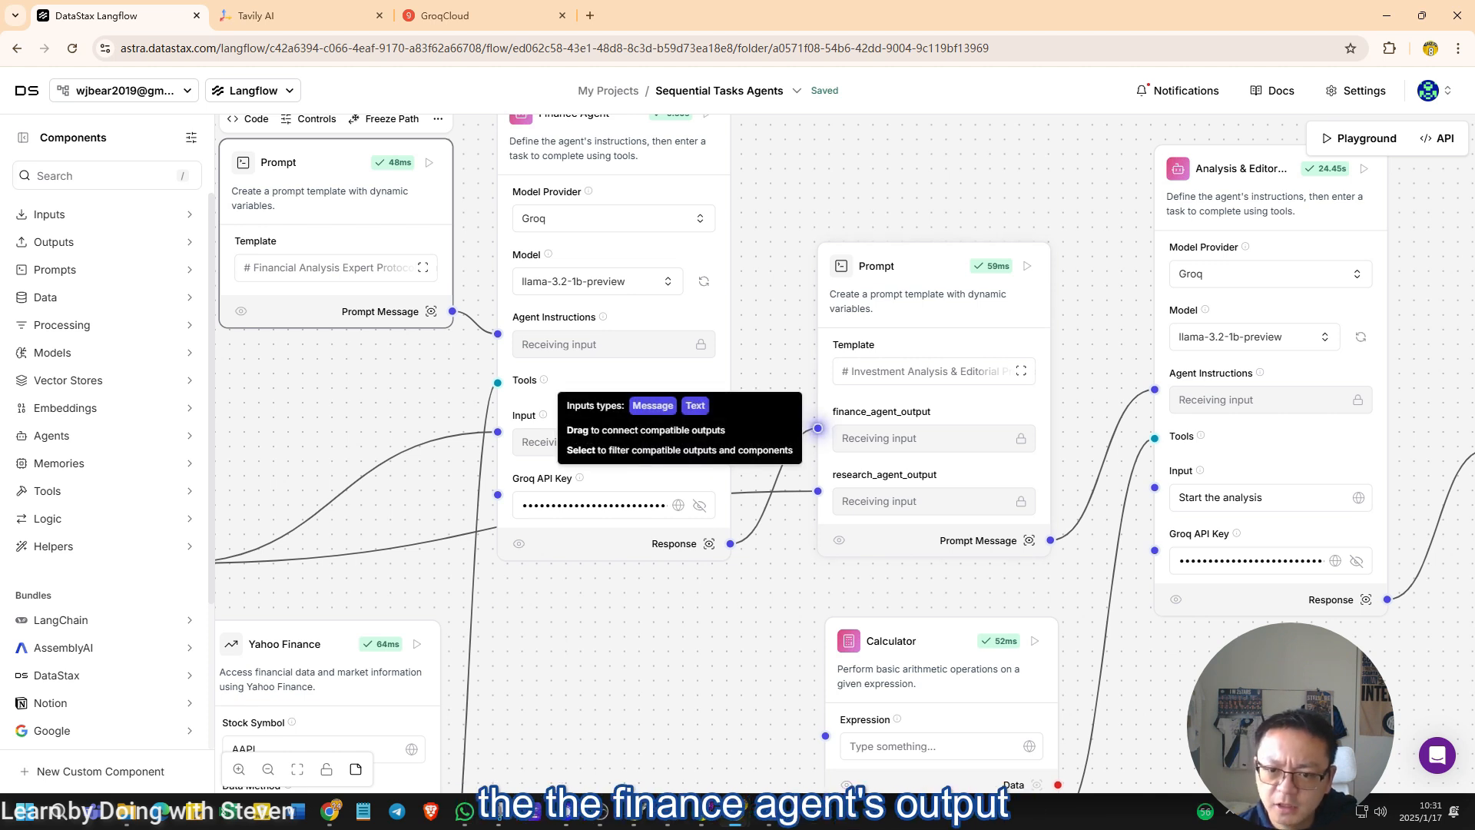
scroll(818, 428, "up", 1)
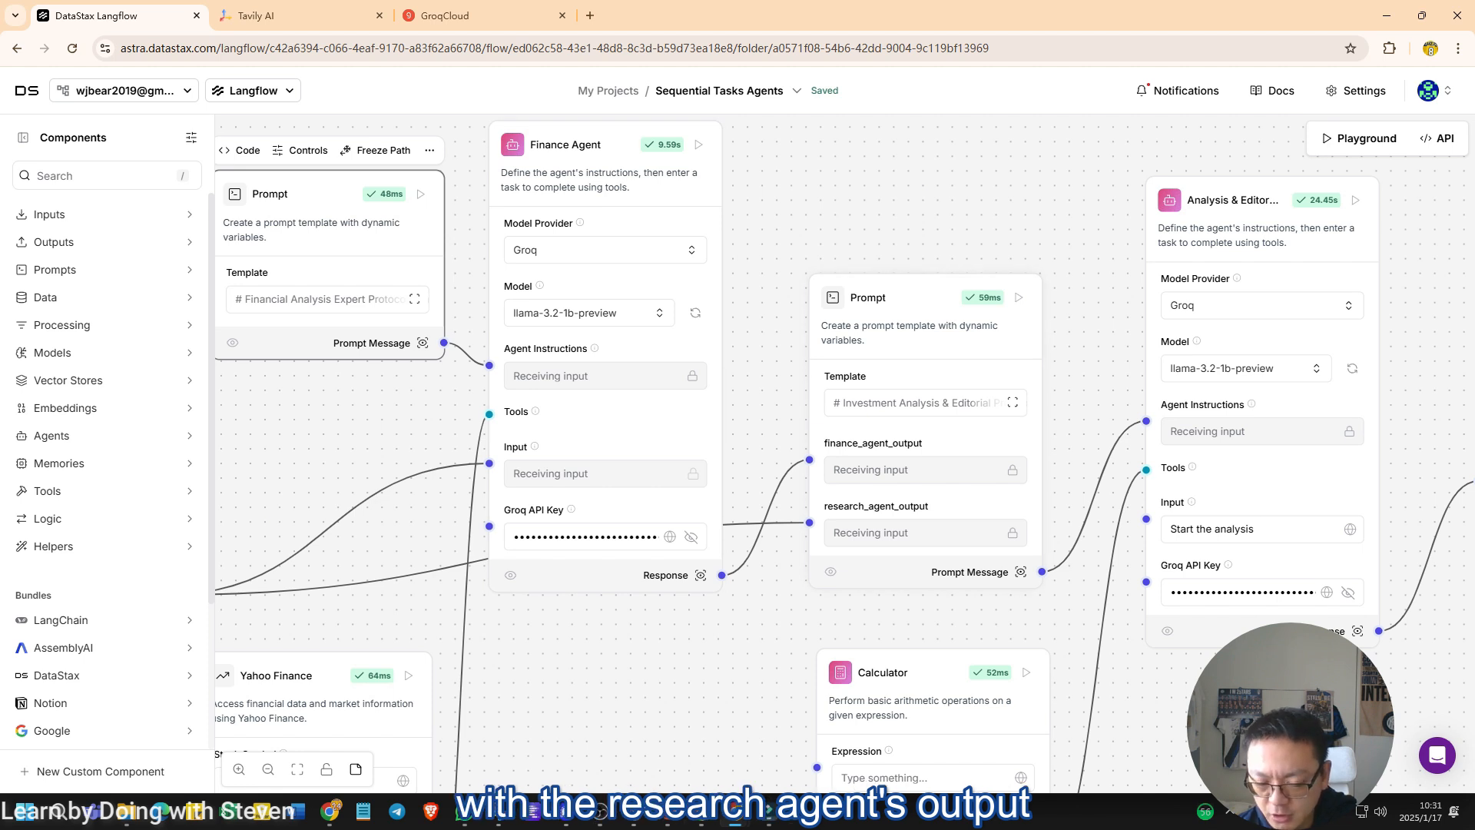
scroll(845, 453, "right", 3)
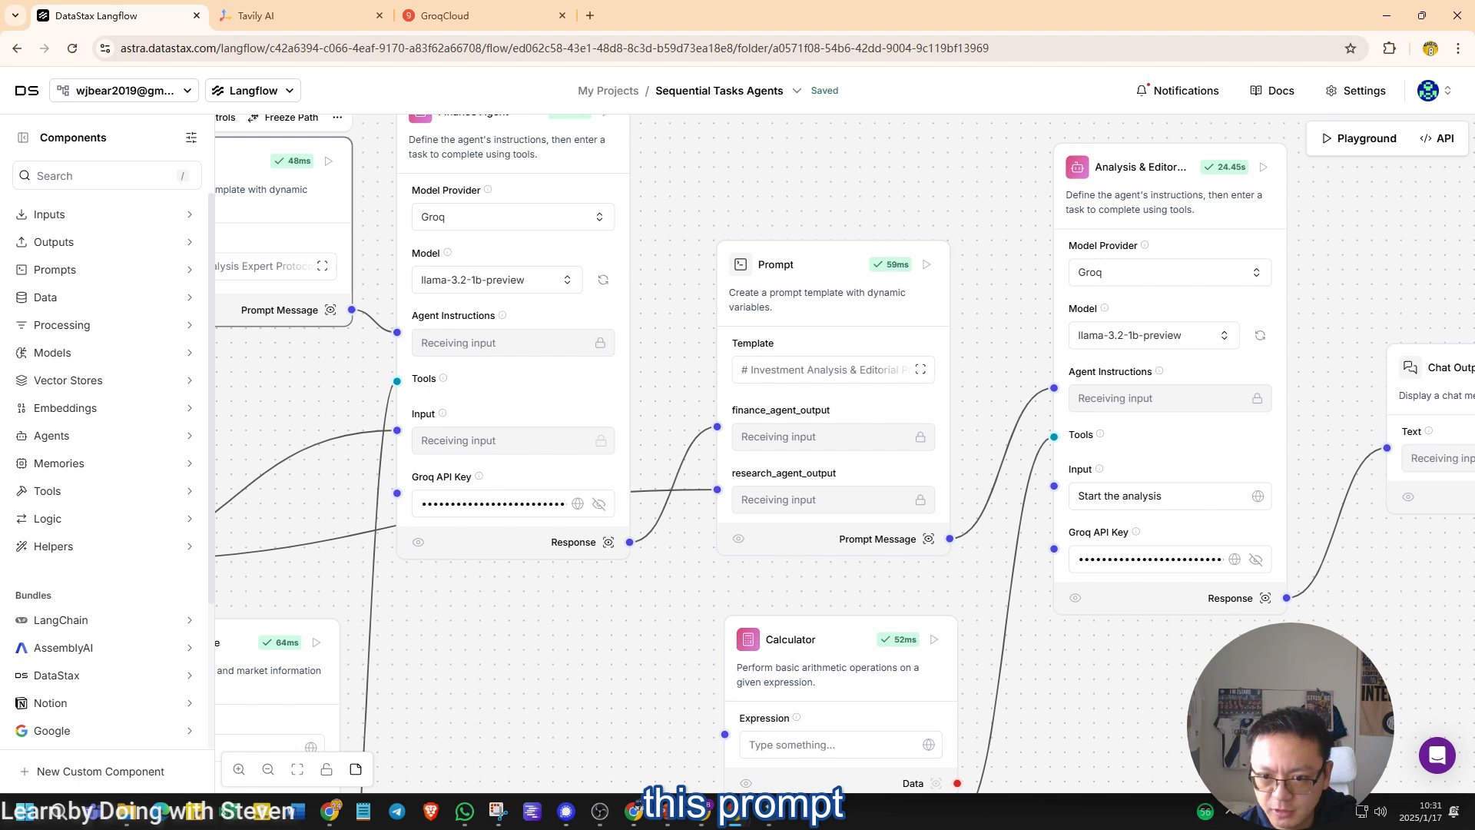
scroll(845, 453, "right", 4)
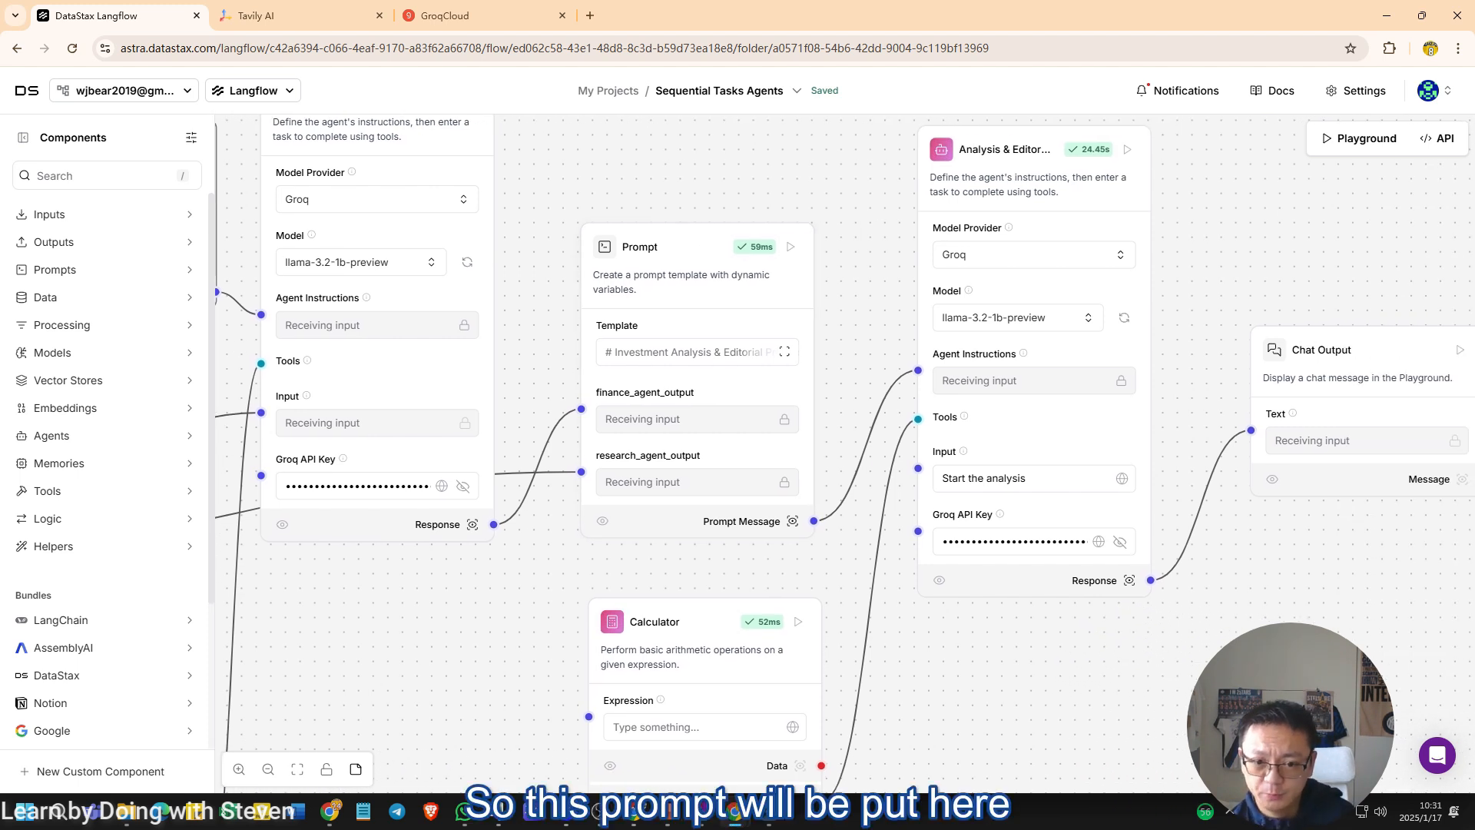
Step: Check the investment analysis Prompt's link to the Analysis & Editor Agent's instructions and shift the Calculator component slightly up and to the right
scroll(845, 454, "left", 10)
scroll(845, 454, "right", 10)
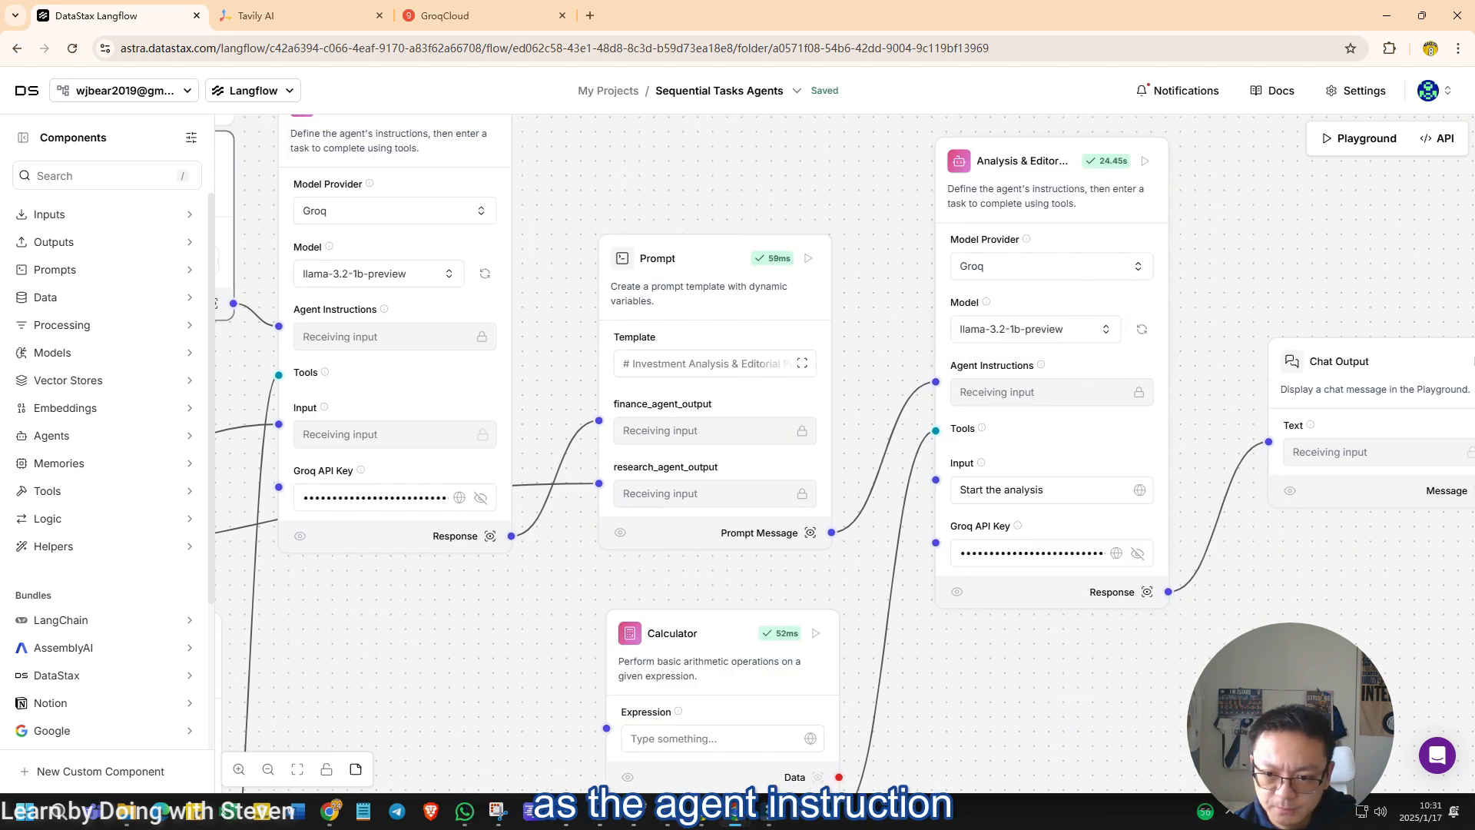
scroll(846, 454, "right", 2)
scroll(845, 453, "down", 3)
scroll(845, 453, "up", 4)
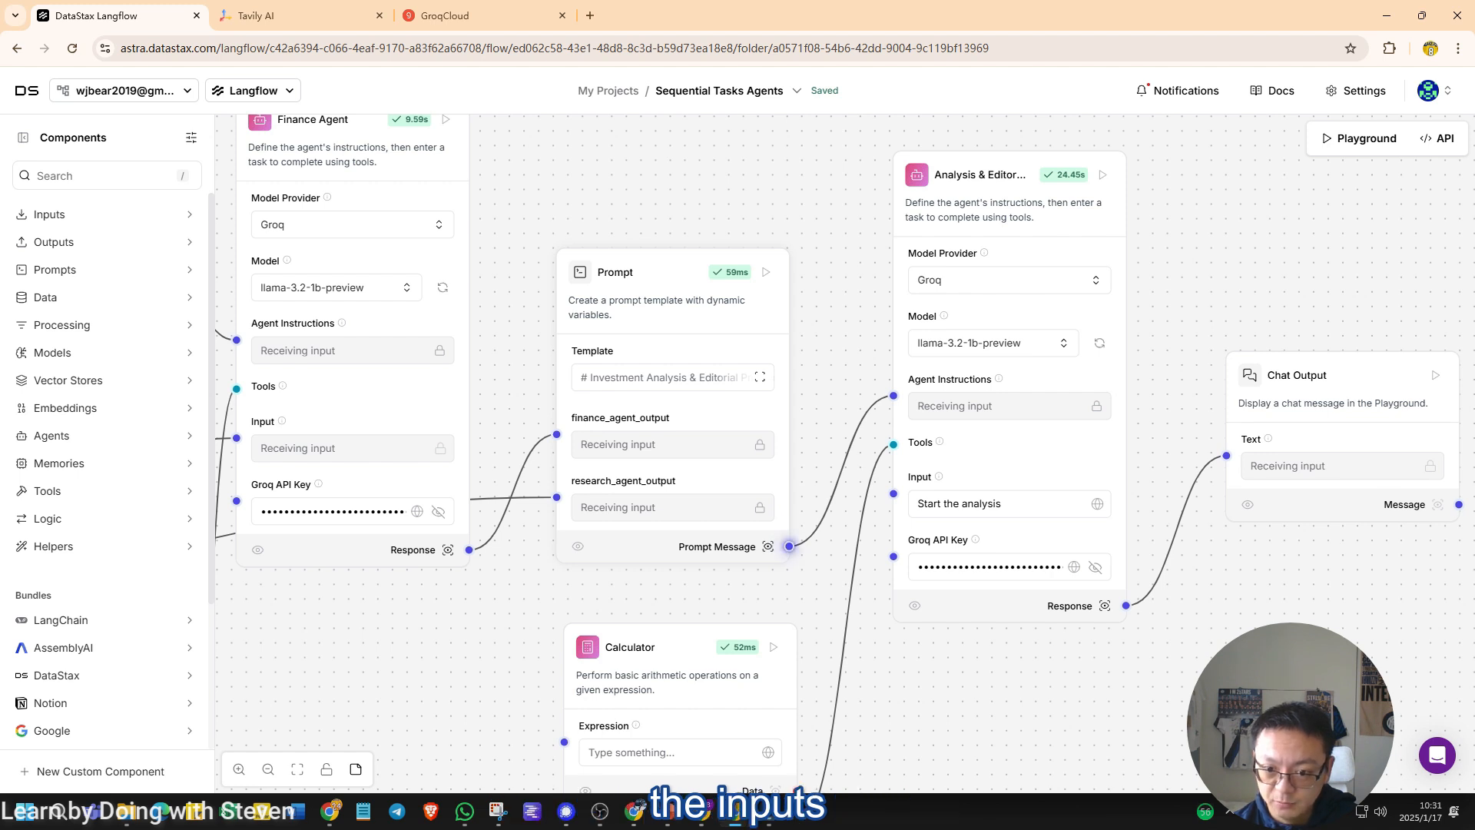
scroll(839, 453, "down", 3)
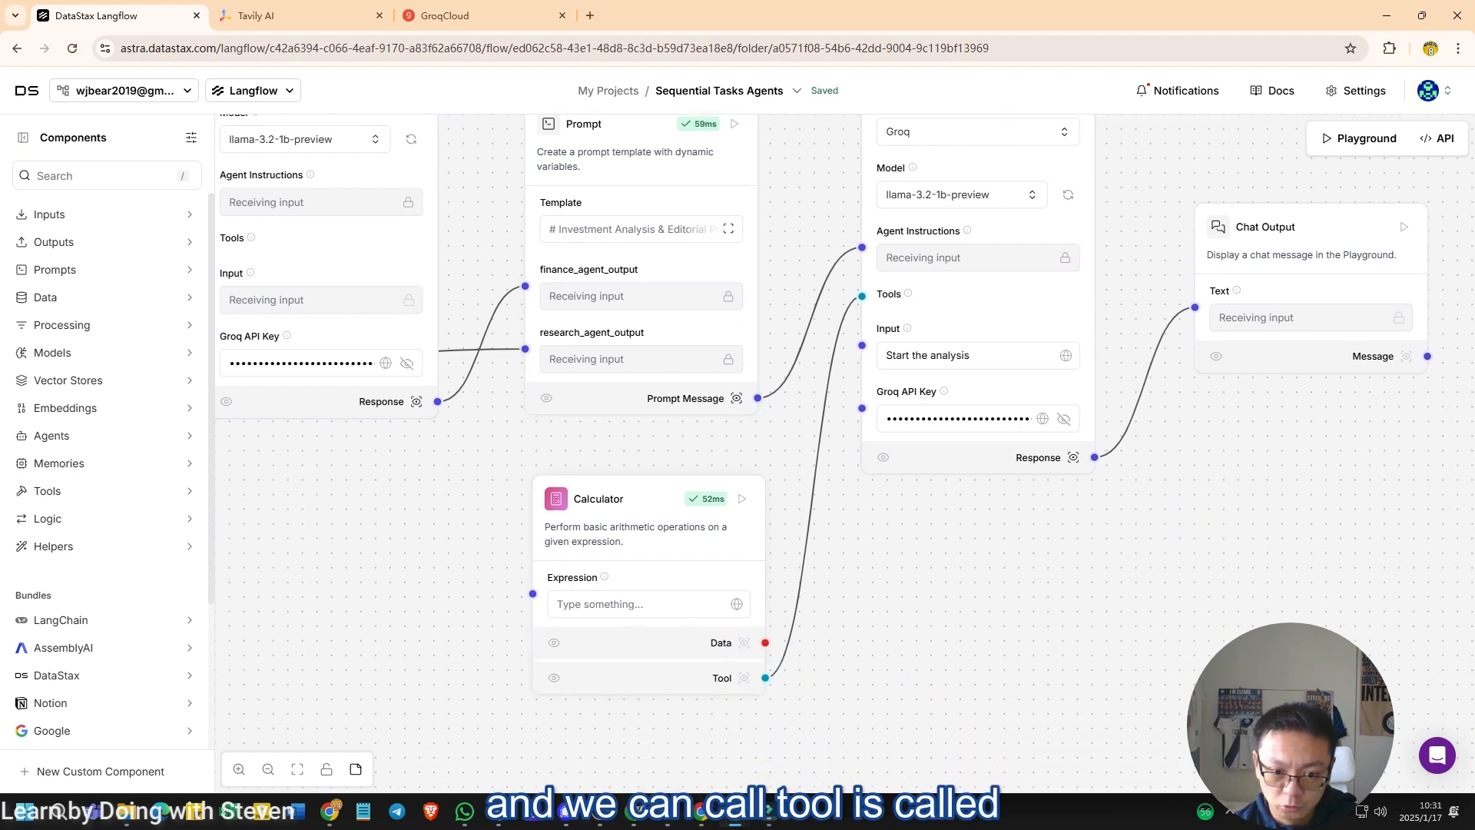
left_click_drag(638, 530, 675, 512)
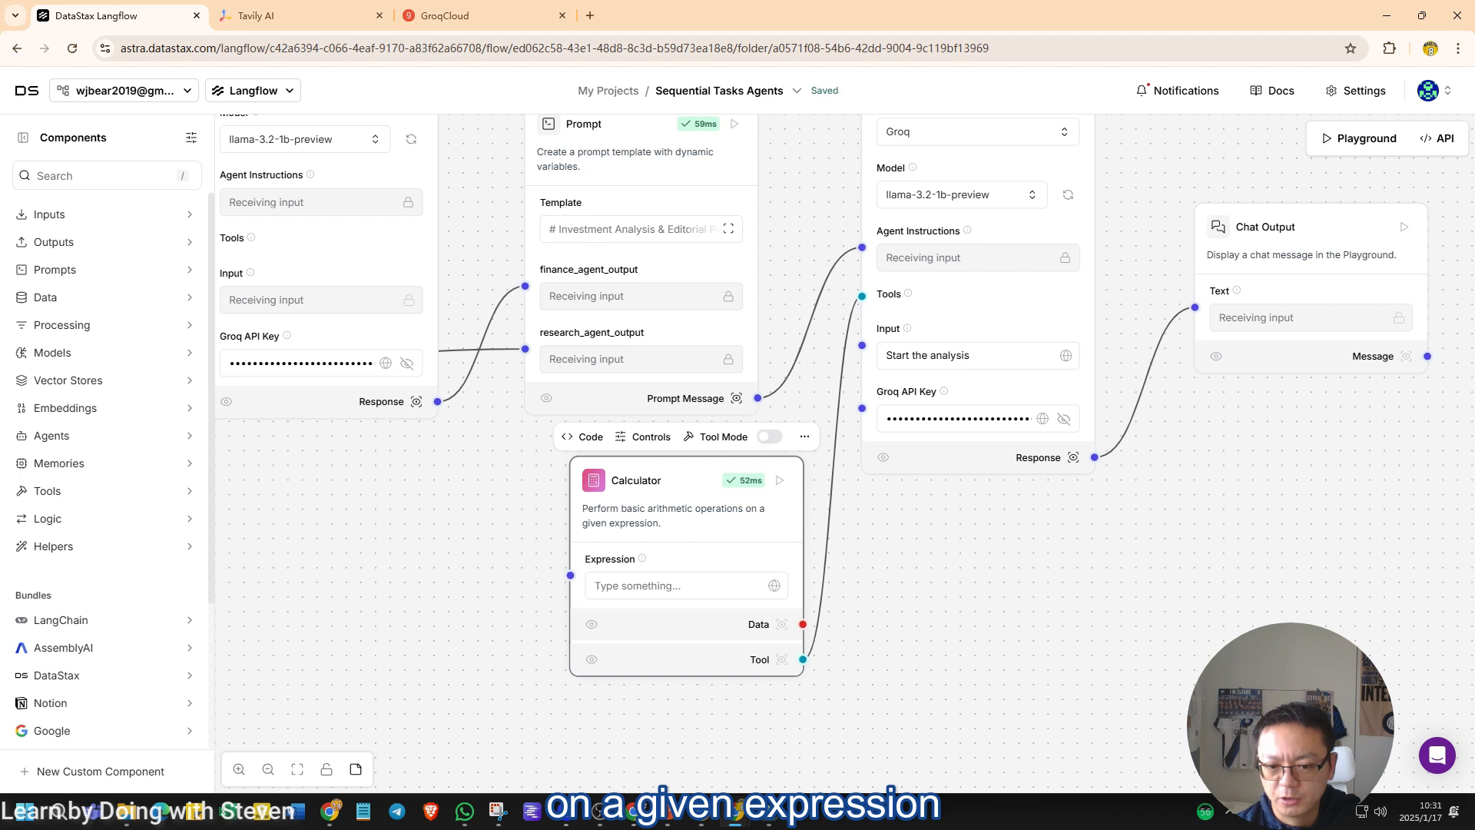
Step: Examine the Analysis & Editor Agent's input and its link to Chat Output, and review the whole flow across all three agents
scroll(834, 481, "down", 3)
scroll(833, 481, "right", 3)
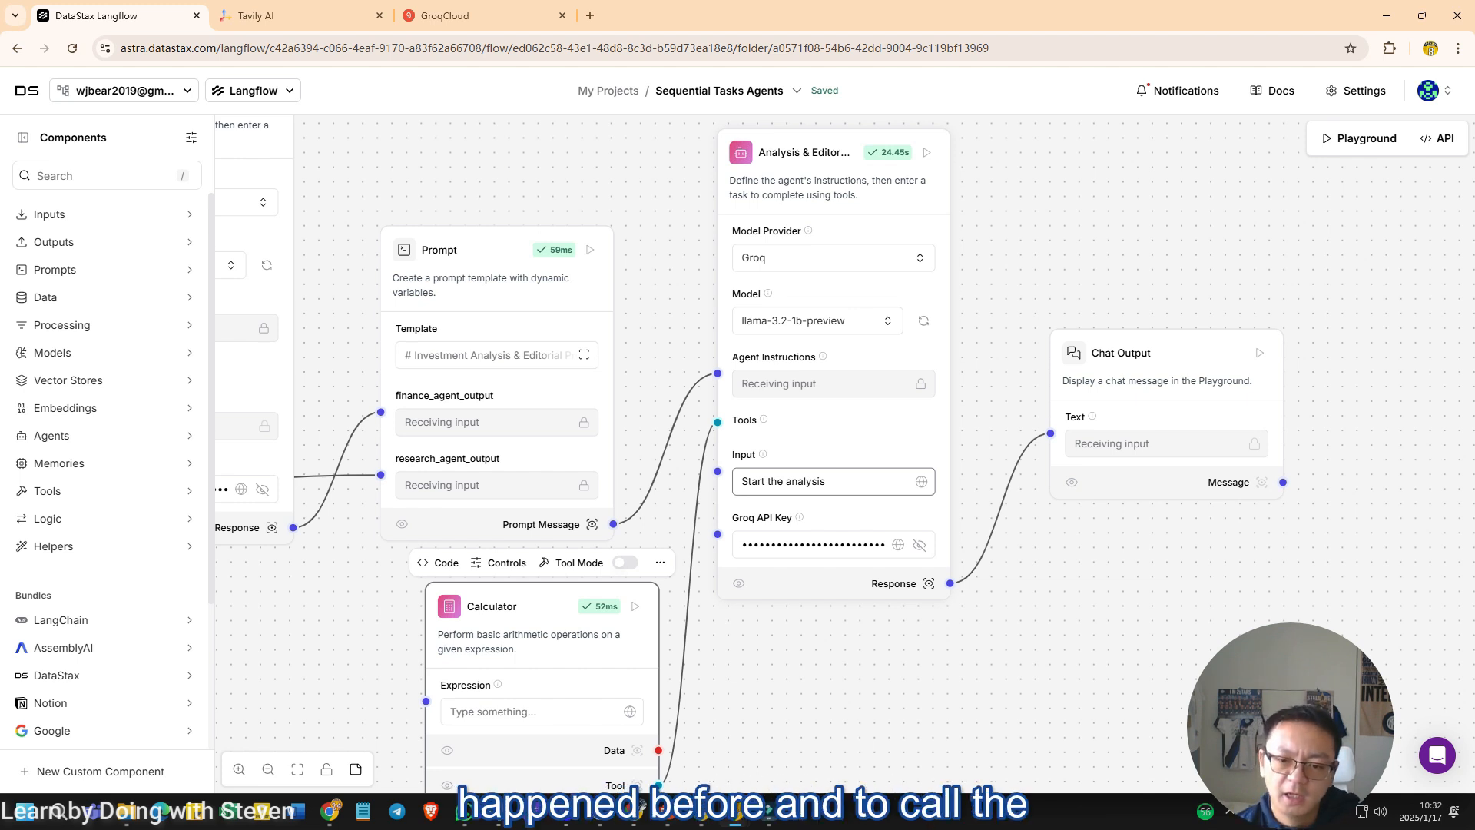
scroll(760, 453, "up", 2)
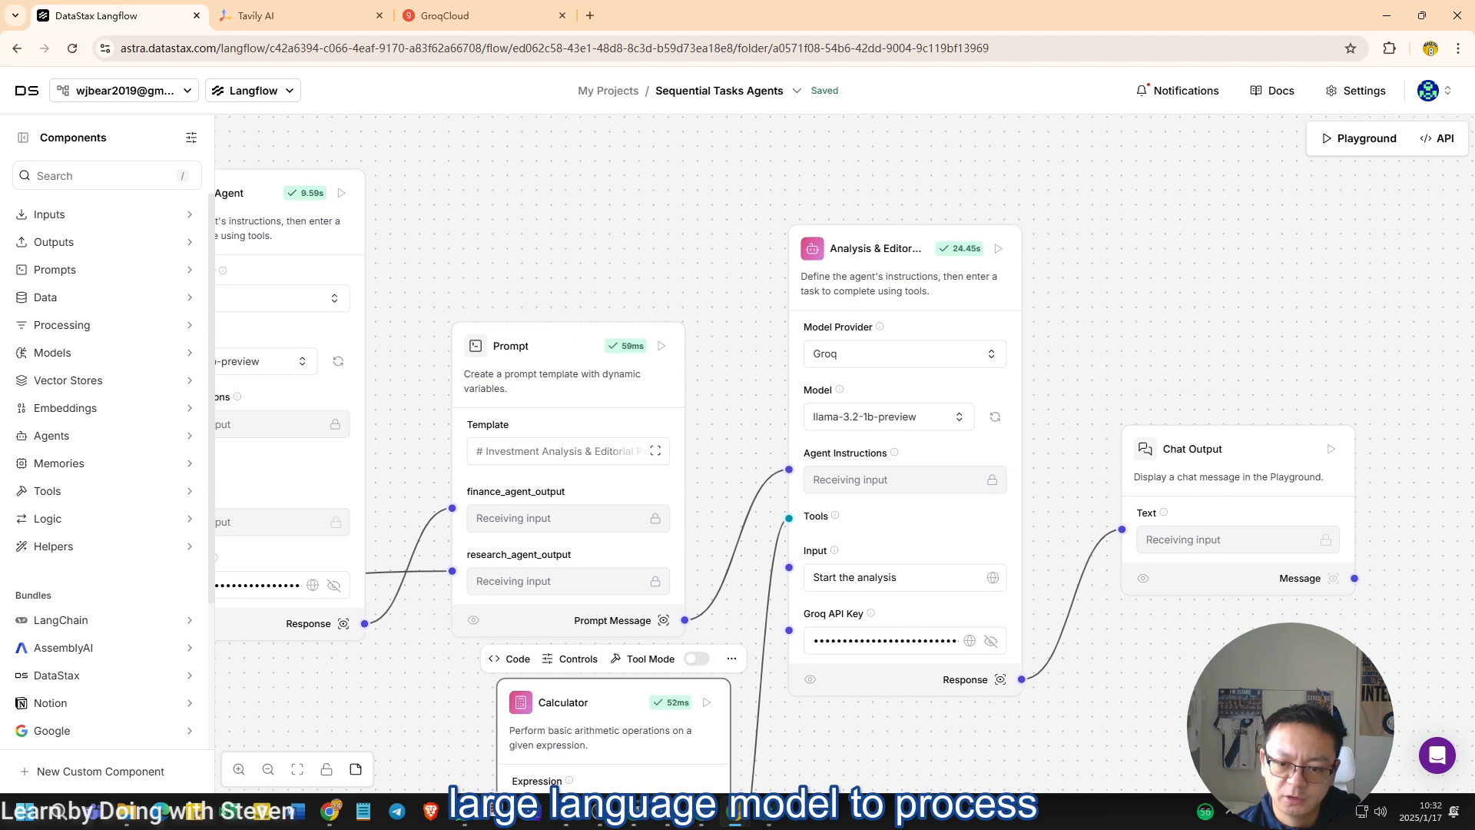
scroll(769, 453, "down", 2)
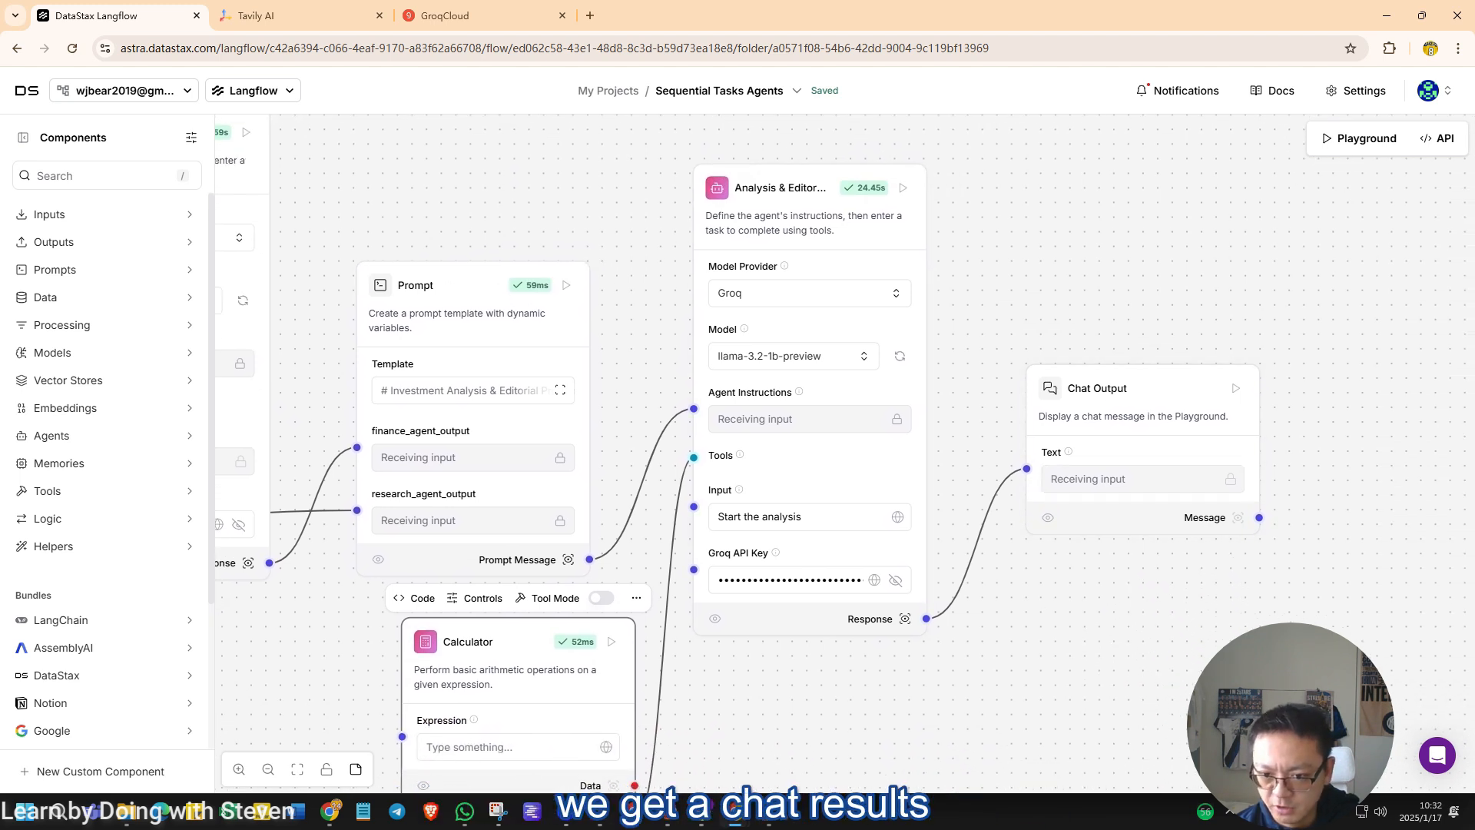
scroll(1043, 669, "down", 5)
scroll(769, 453, "down", 3)
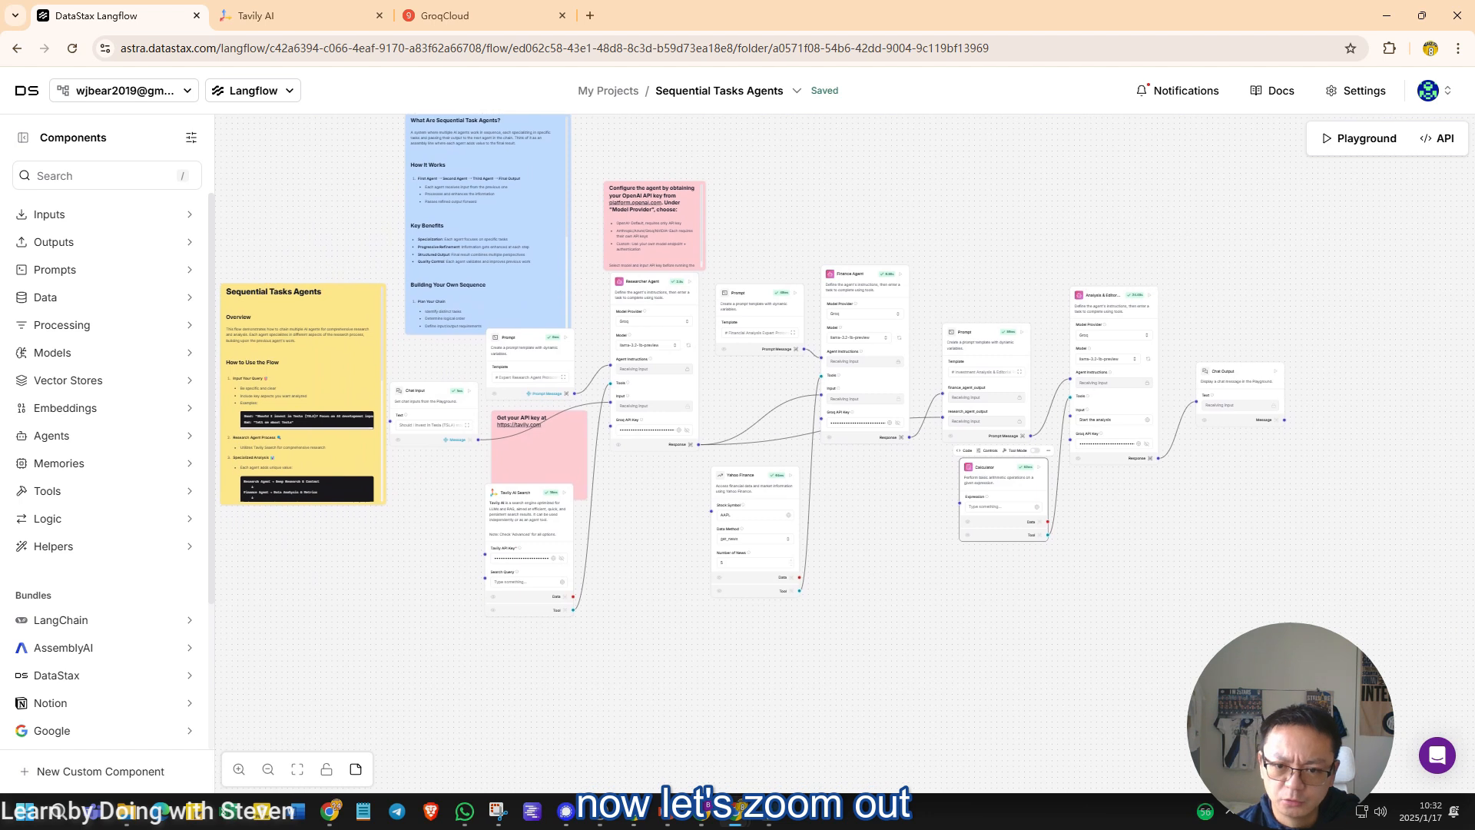
scroll(769, 453, "up", 2)
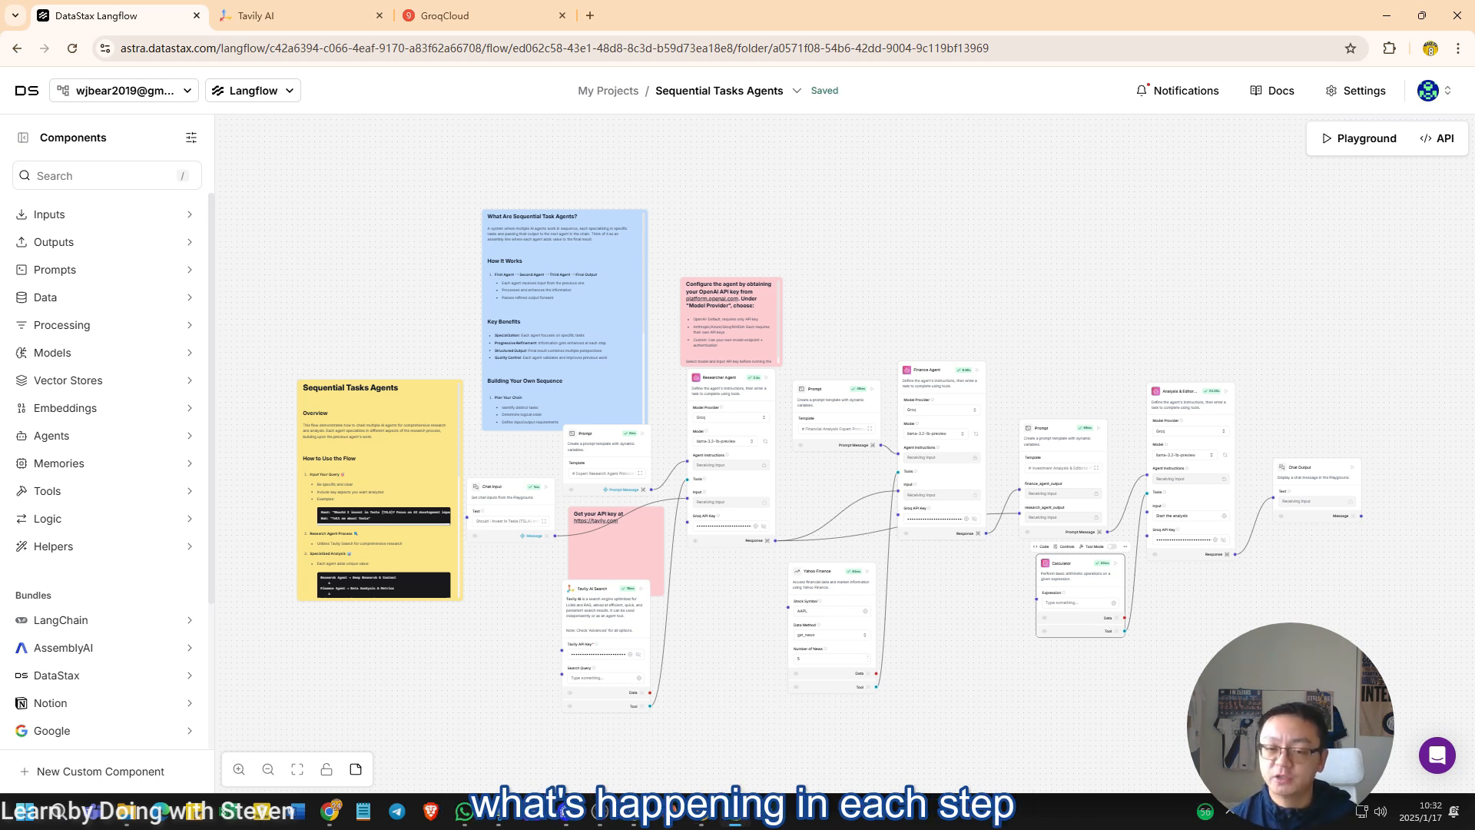
scroll(768, 453, "up", 3)
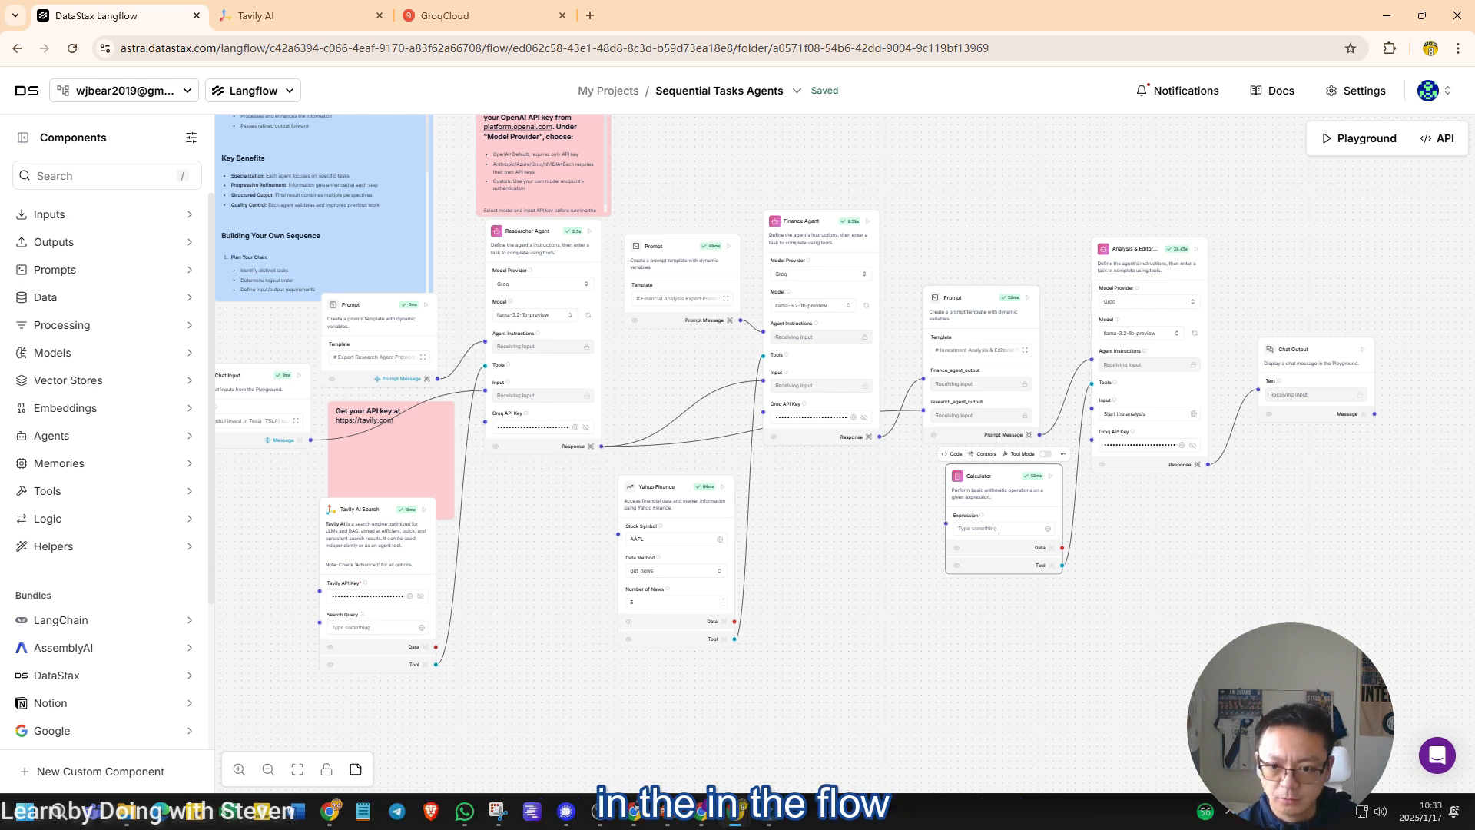
scroll(845, 392, "left", 4)
scroll(845, 385, "up", 2)
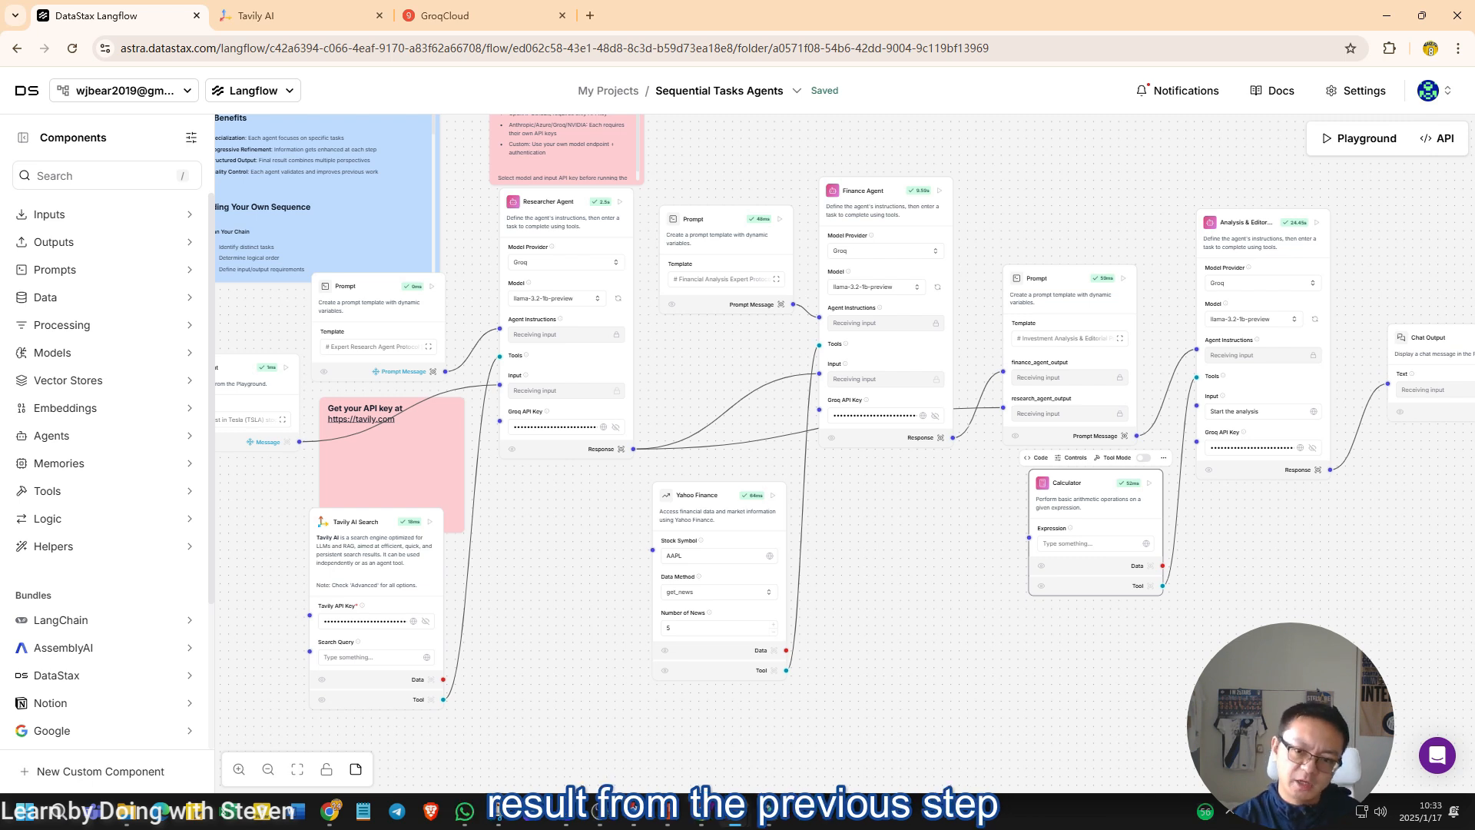
scroll(856, 545, "up", 2)
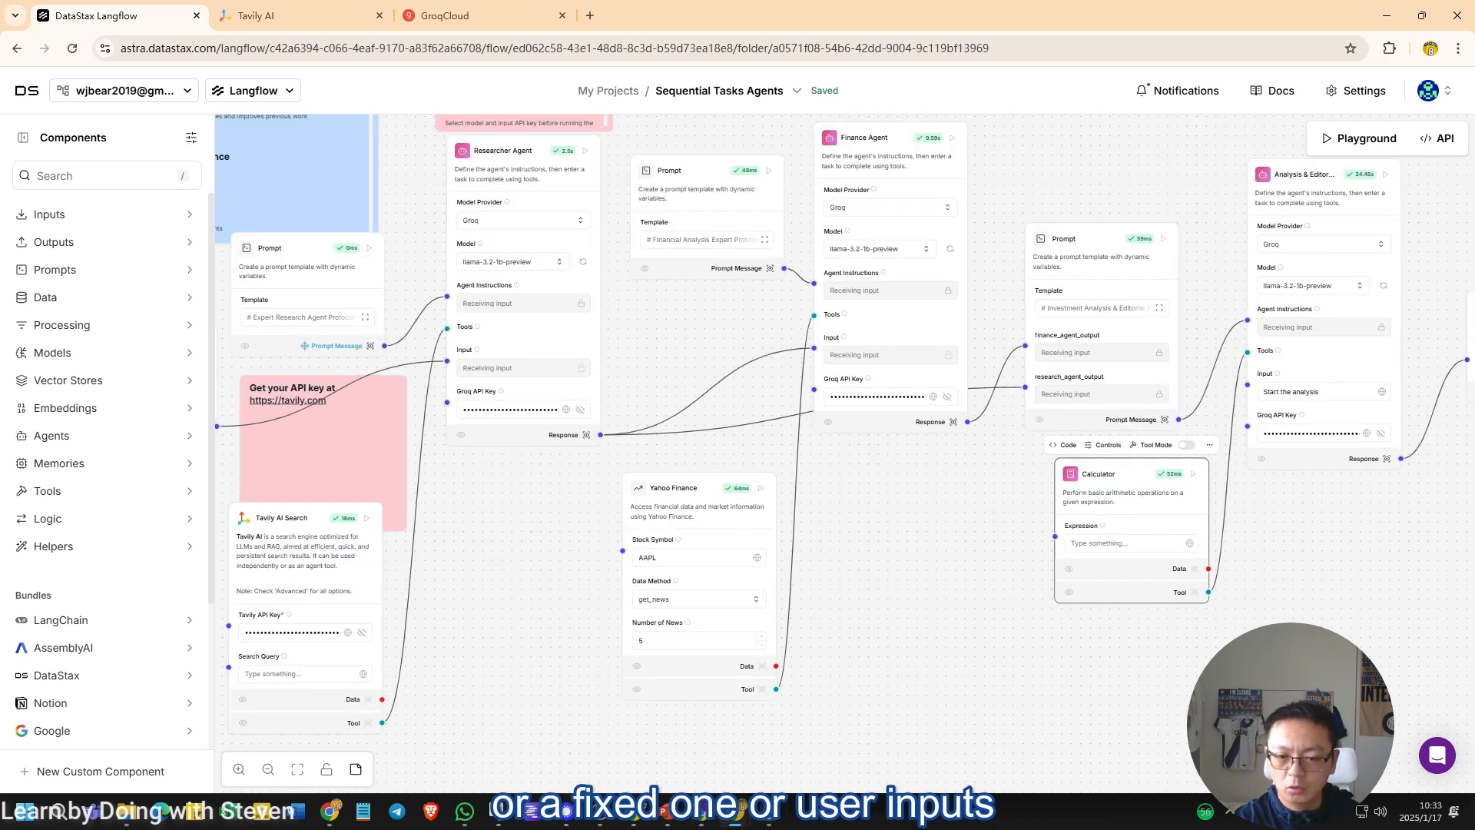
scroll(845, 430, "right", 3)
scroll(846, 431, "up", 2)
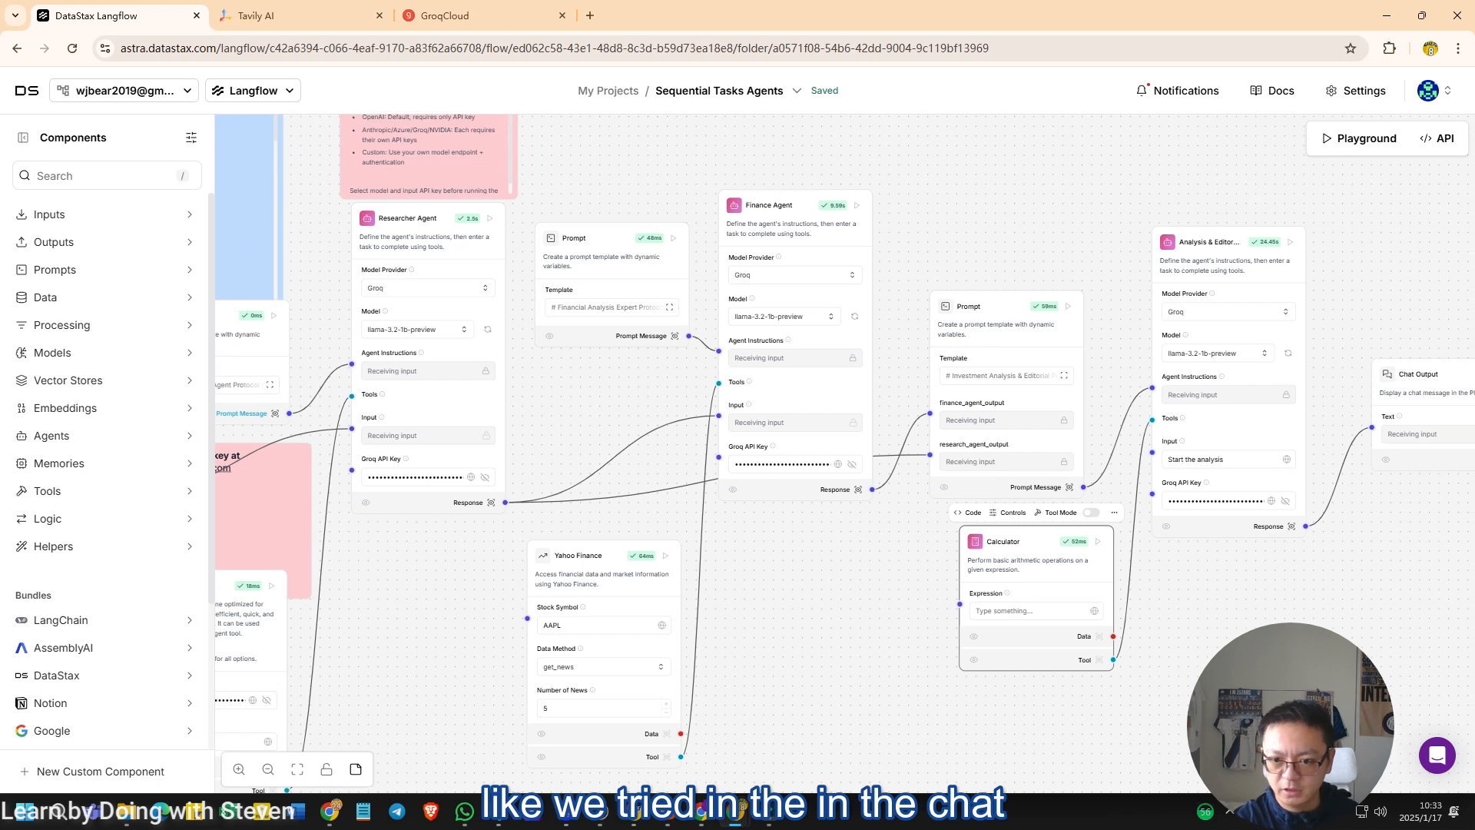
scroll(845, 430, "right", 3)
scroll(845, 430, "down", 2)
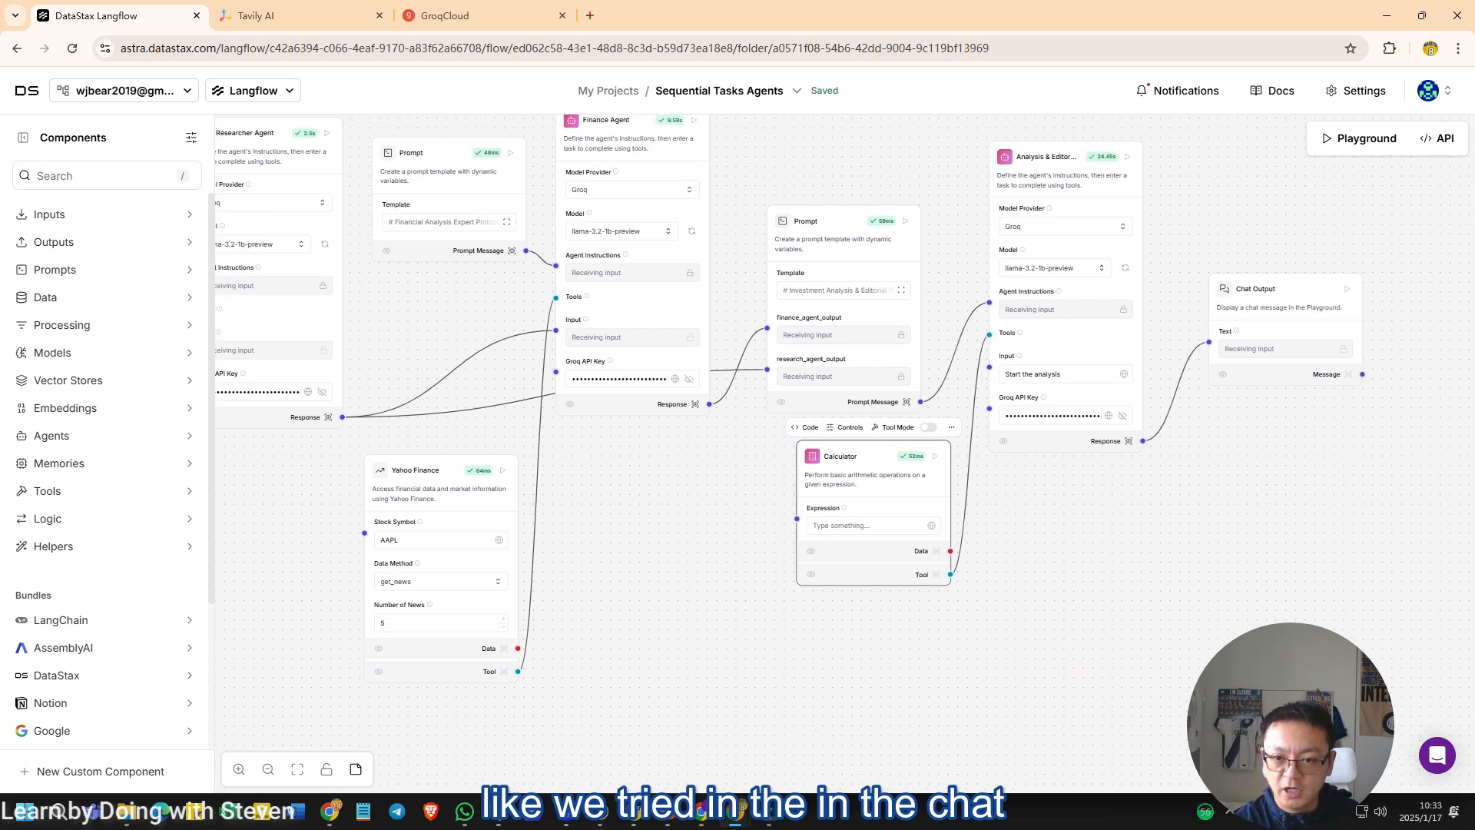
scroll(999, 576, "down", 5)
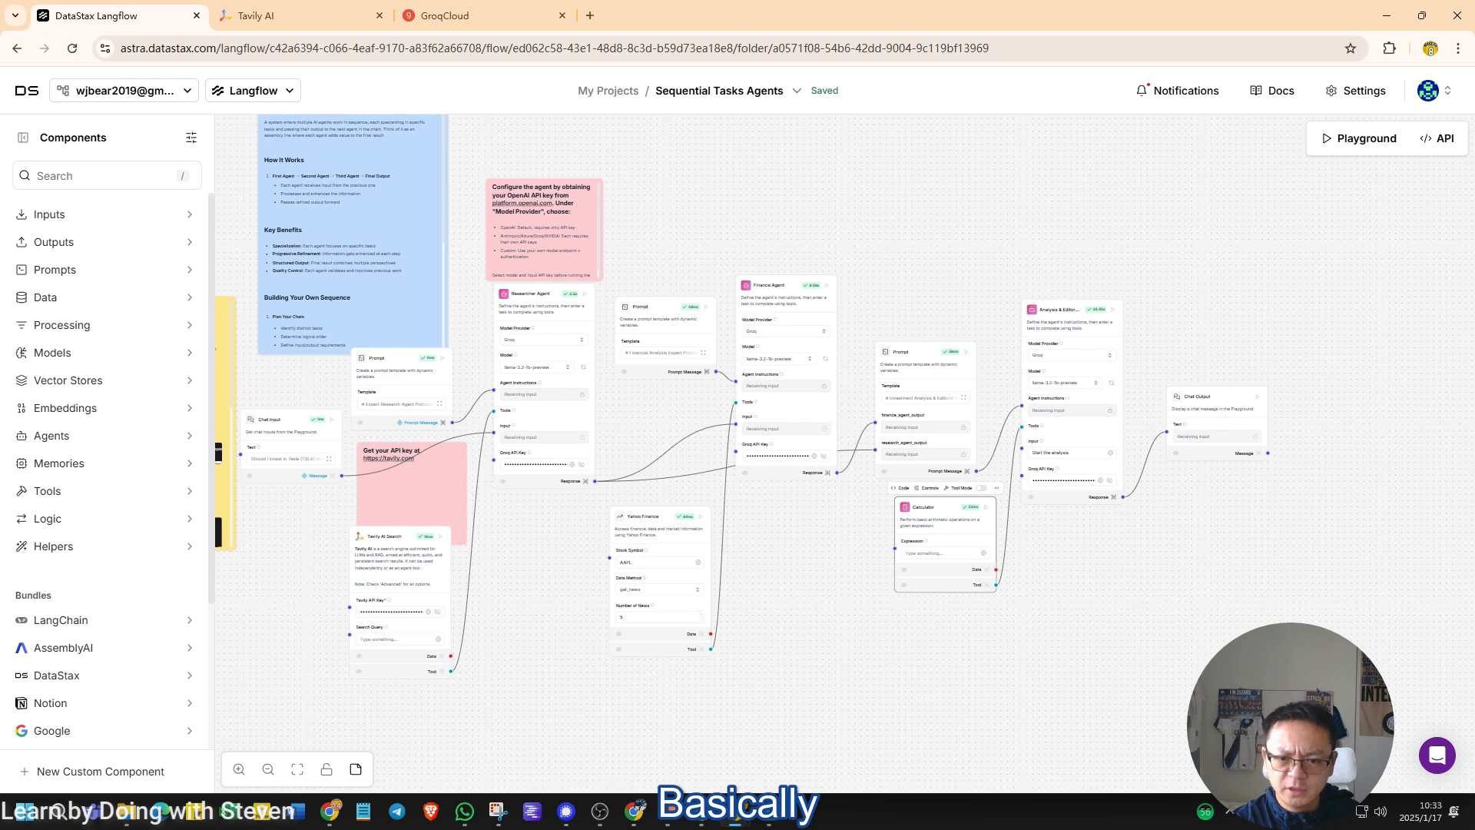
Step: Start a new Playground chat session and send it the Tesla (TSLA) investment question copied from the Chat Input component
scroll(845, 431, "up", 3)
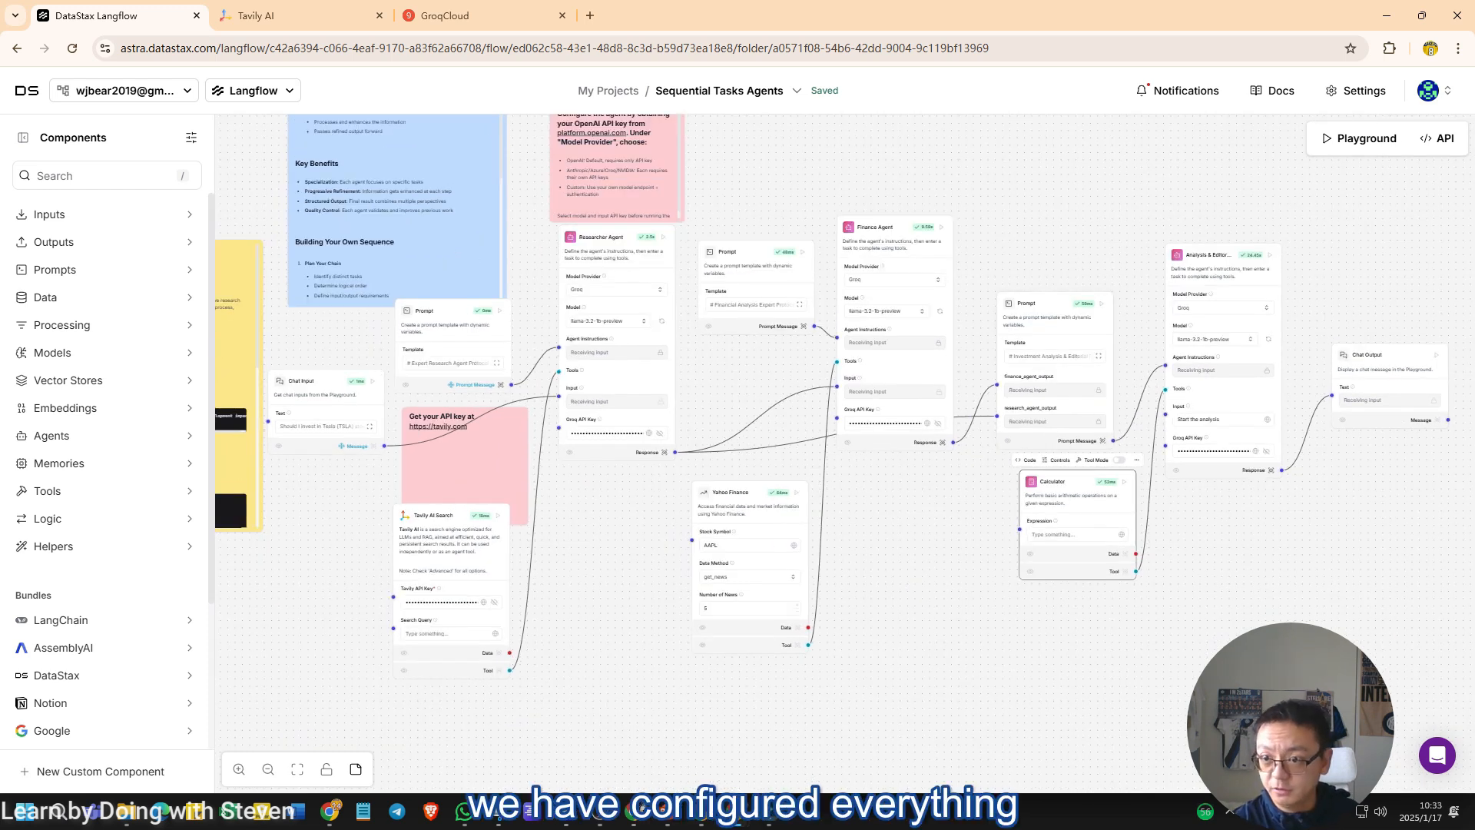
left_click(1360, 138)
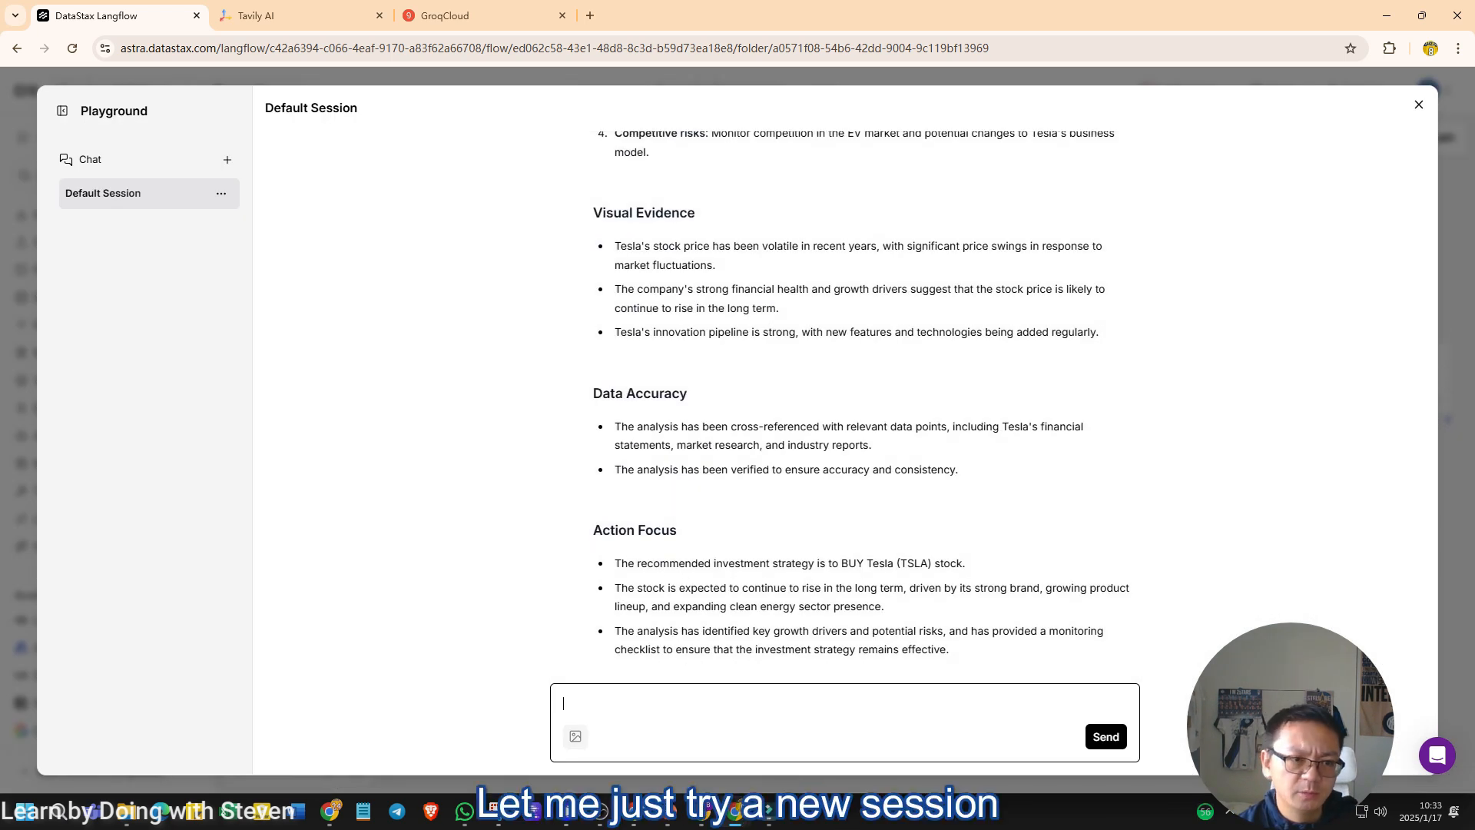
left_click(227, 159)
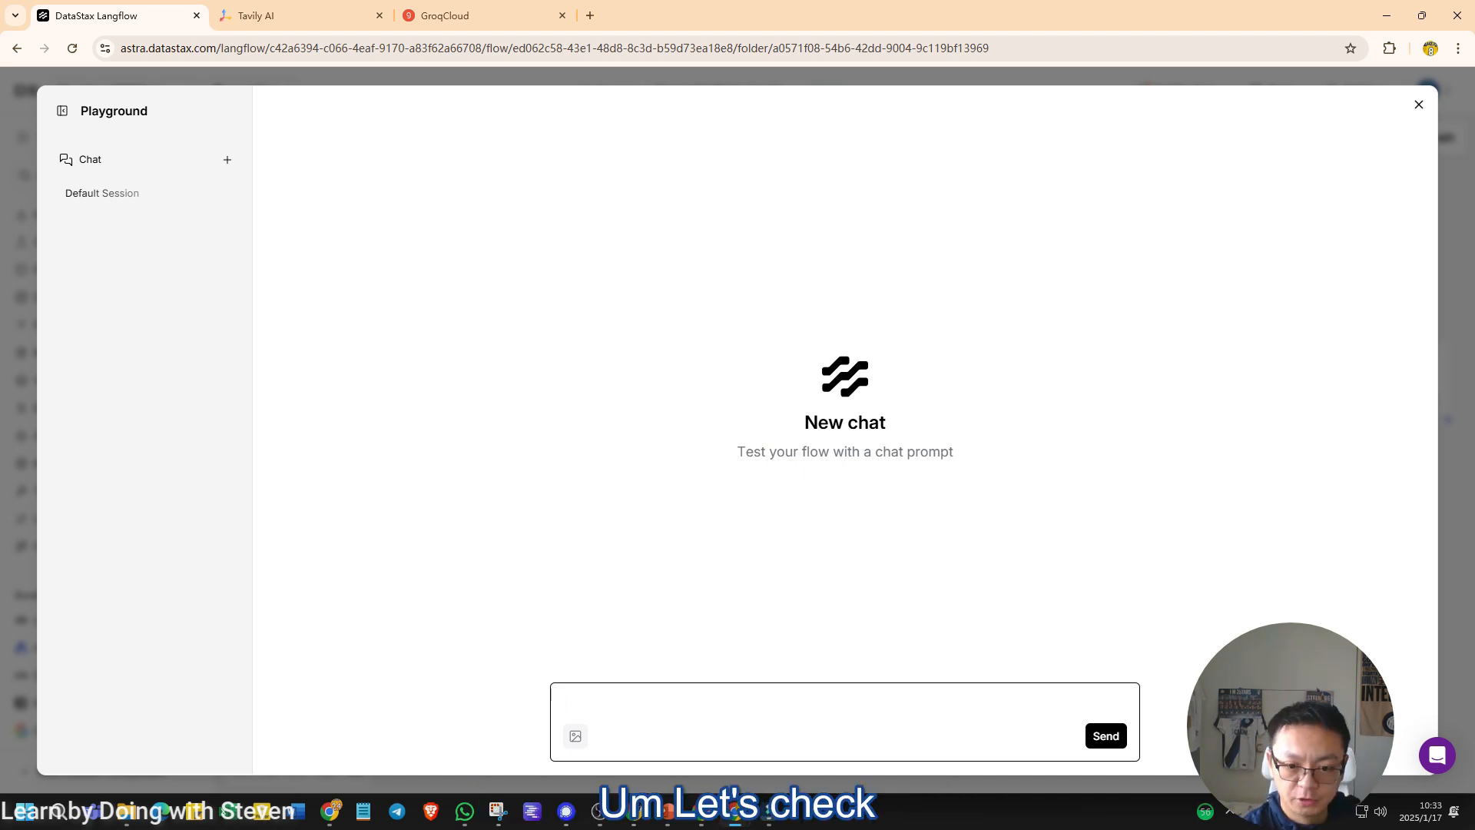
key("Escape")
left_click_drag(279, 427, 364, 426)
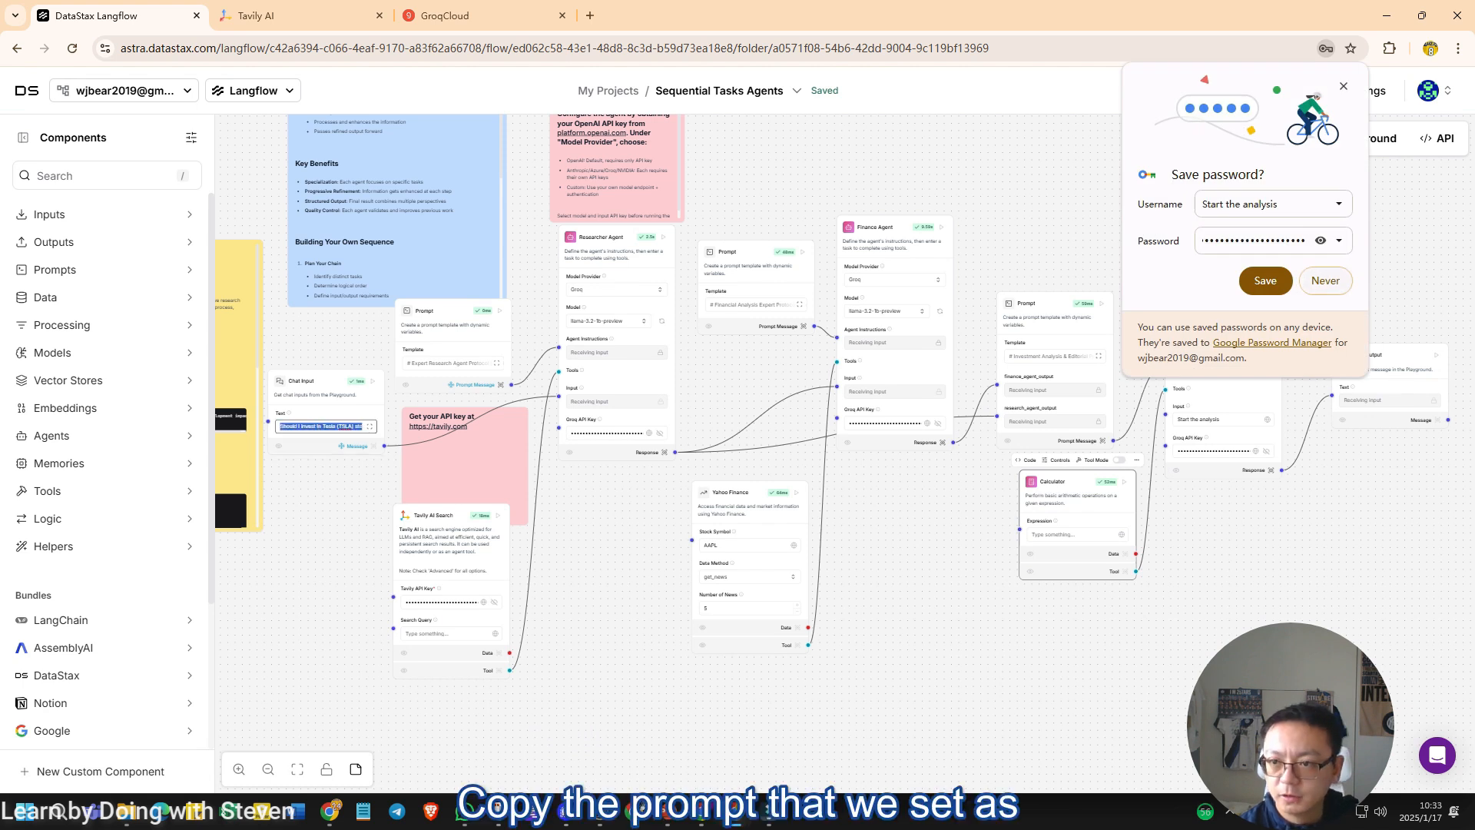
key("ctrl+k")
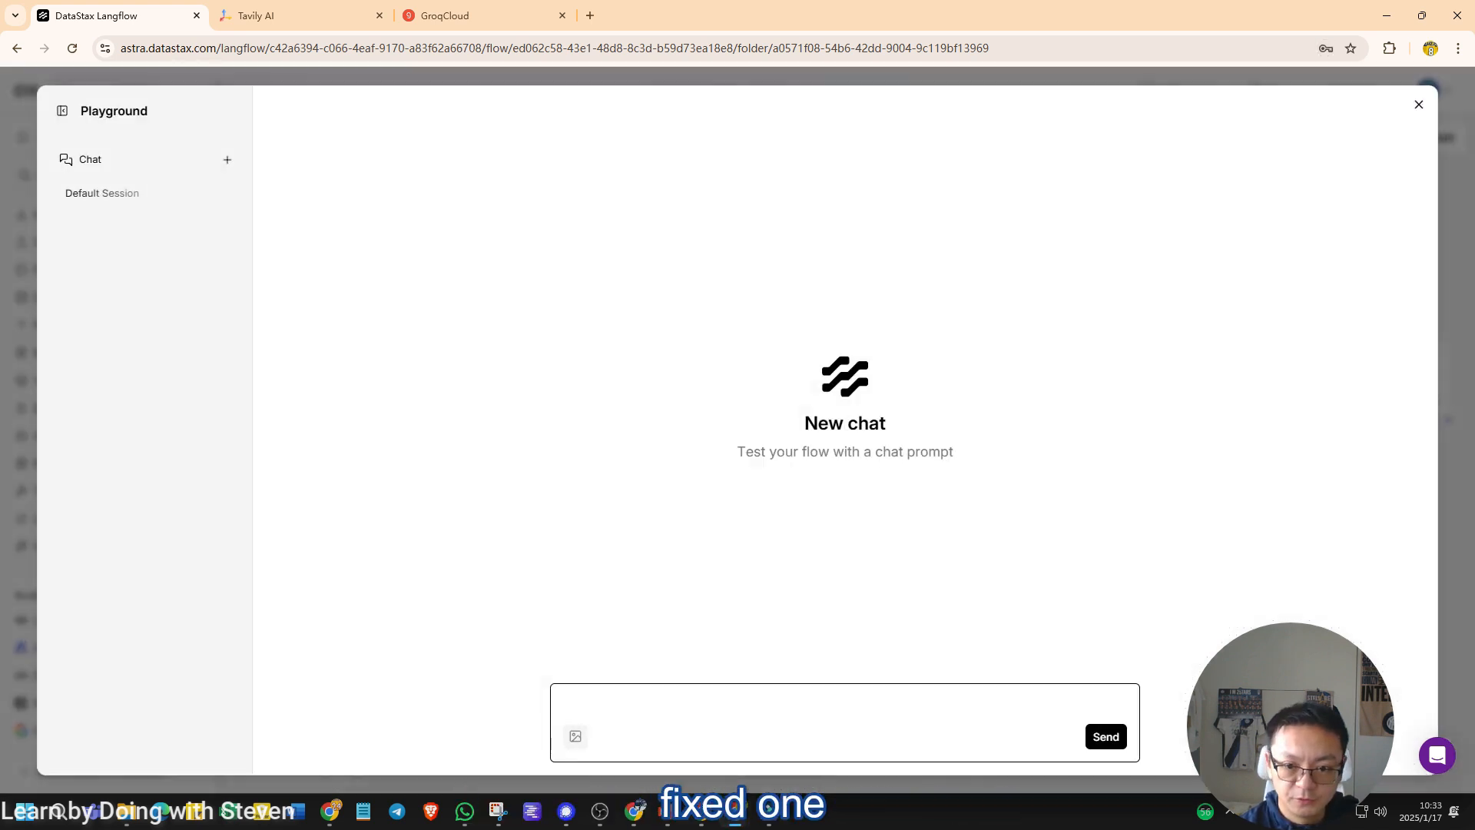
type("Should I invest in Tesla (TSLA) stock right now? Please analyze the company's current position, market trends, financial health, and provide a clear investment recommendation.")
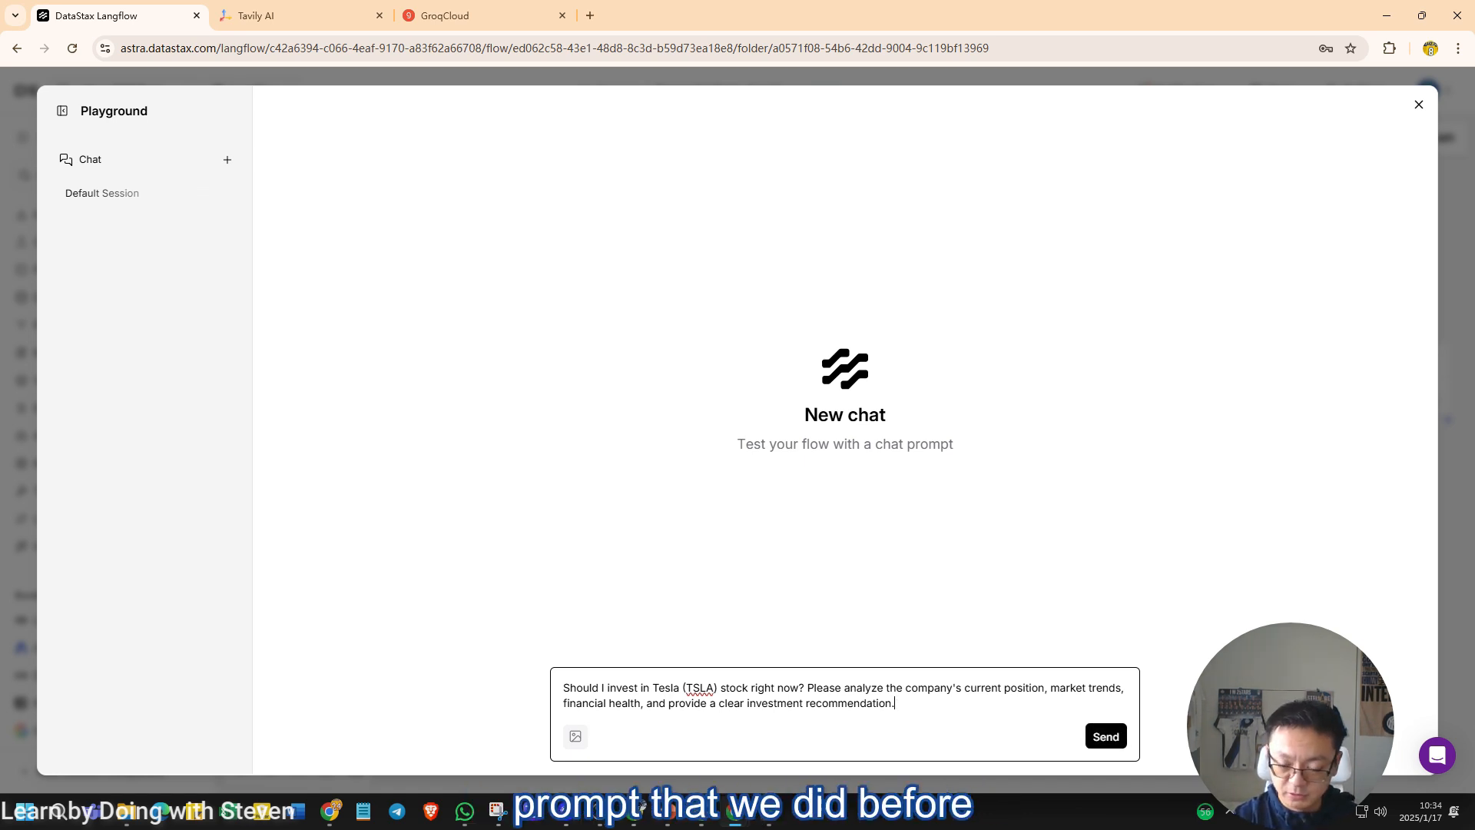
key("Return")
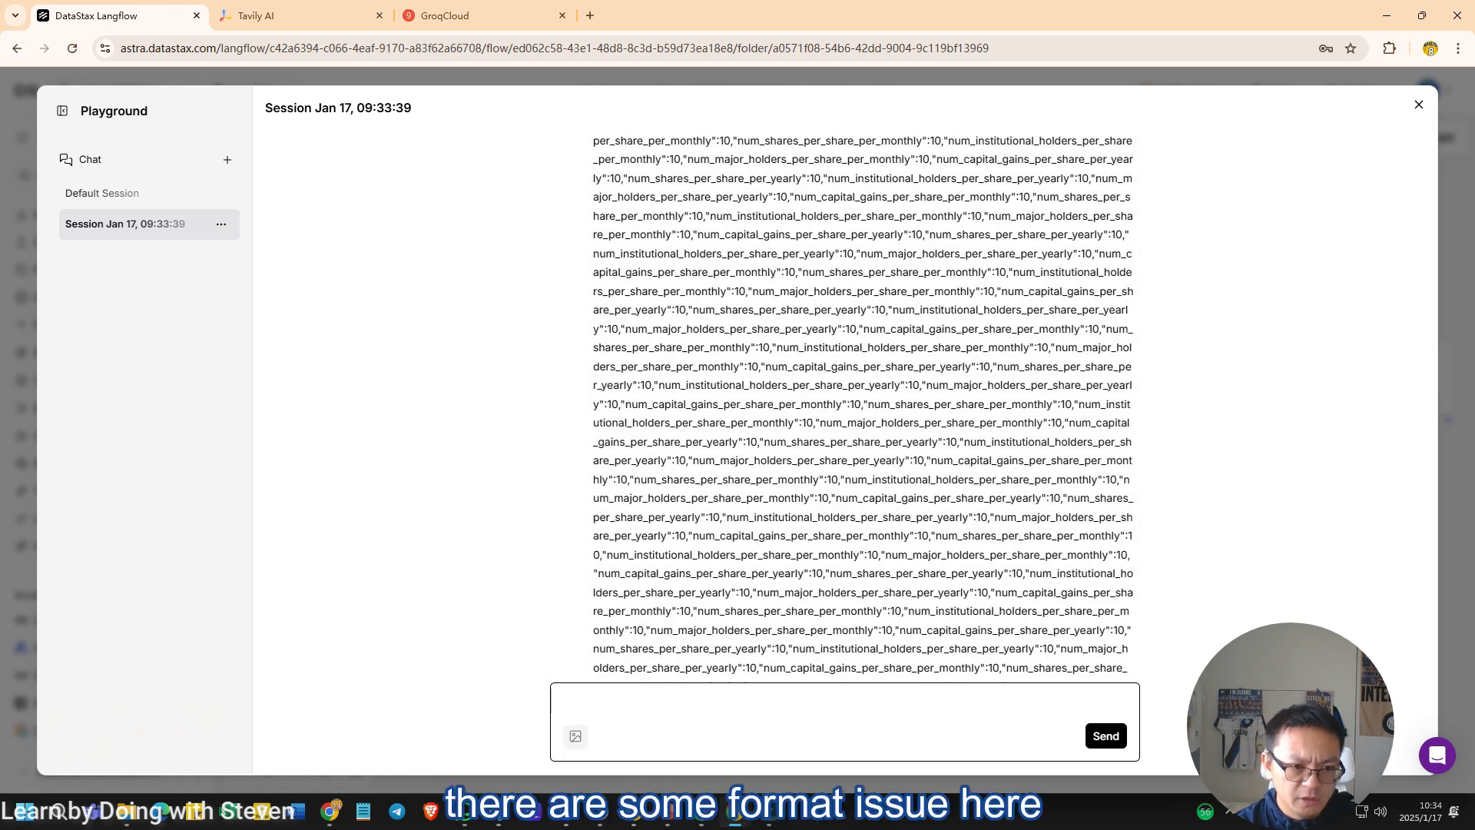
Step: Examine the first agent's answer on Tesla (TSLA) in the new session, expanding its finished run to see the input and output
scroll(846, 407, "up", 10)
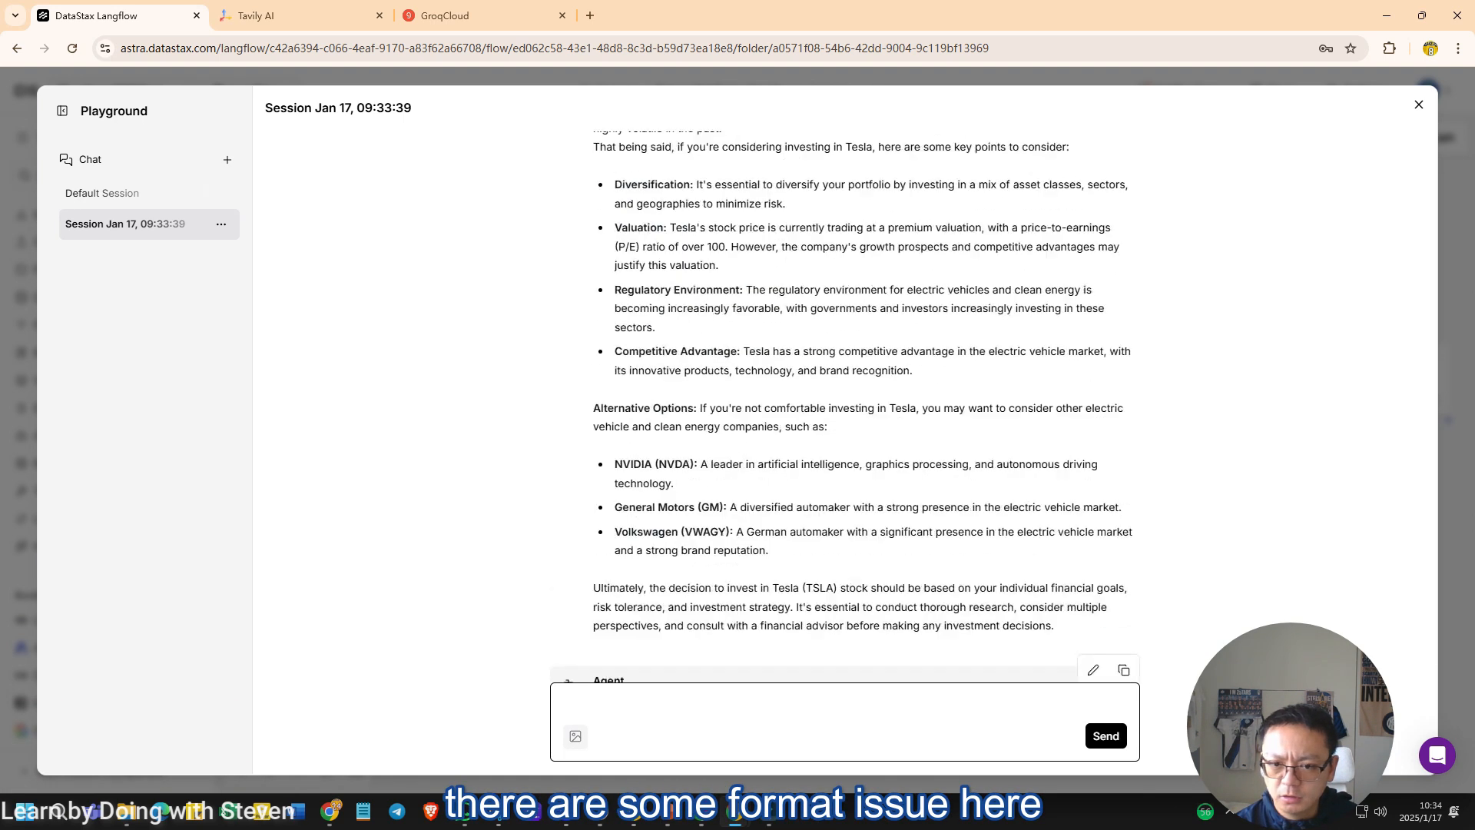
scroll(846, 407, "down", 5)
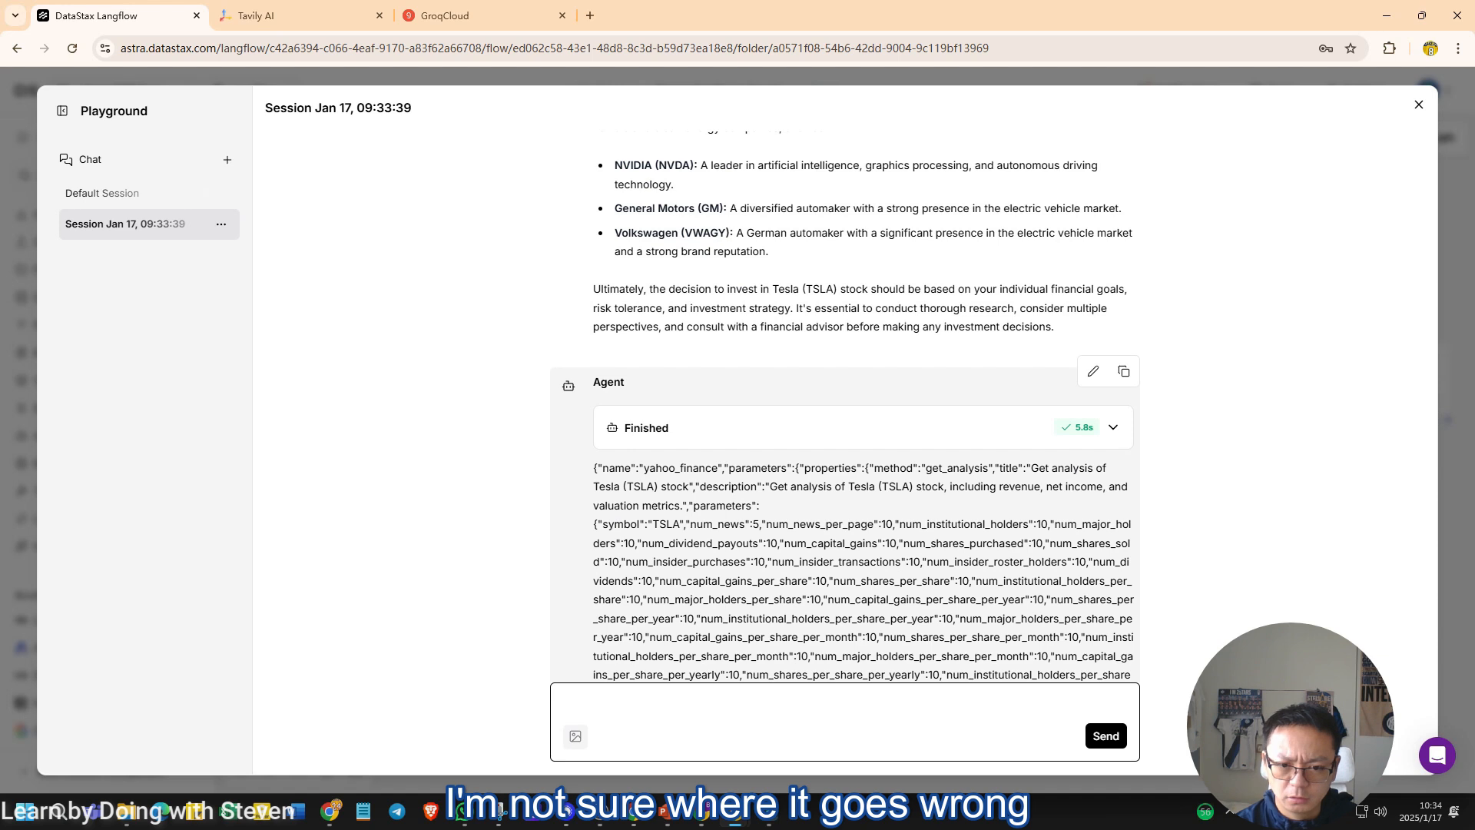
scroll(845, 407, "up", 10)
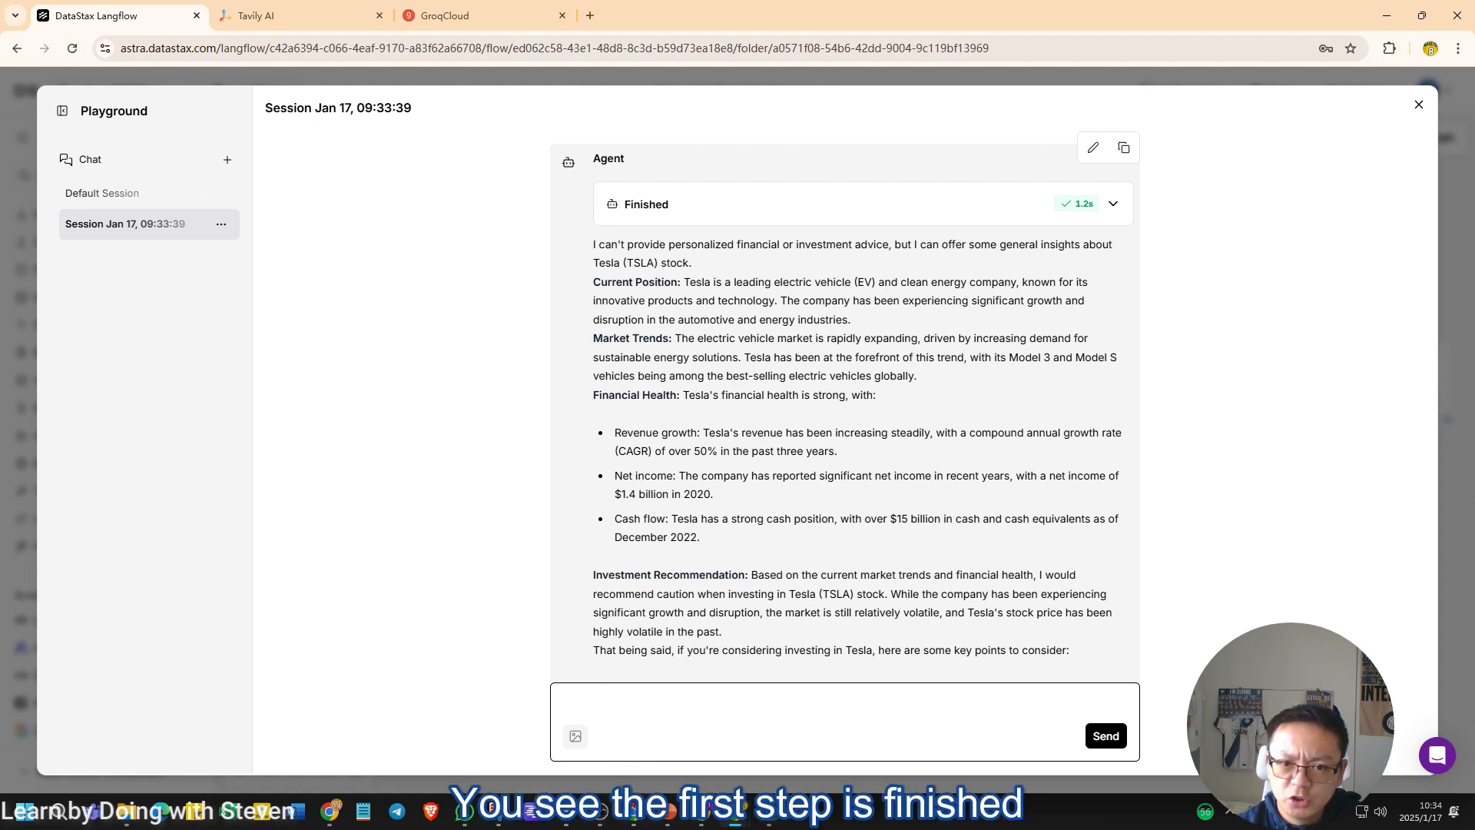
left_click_drag(593, 167, 929, 356)
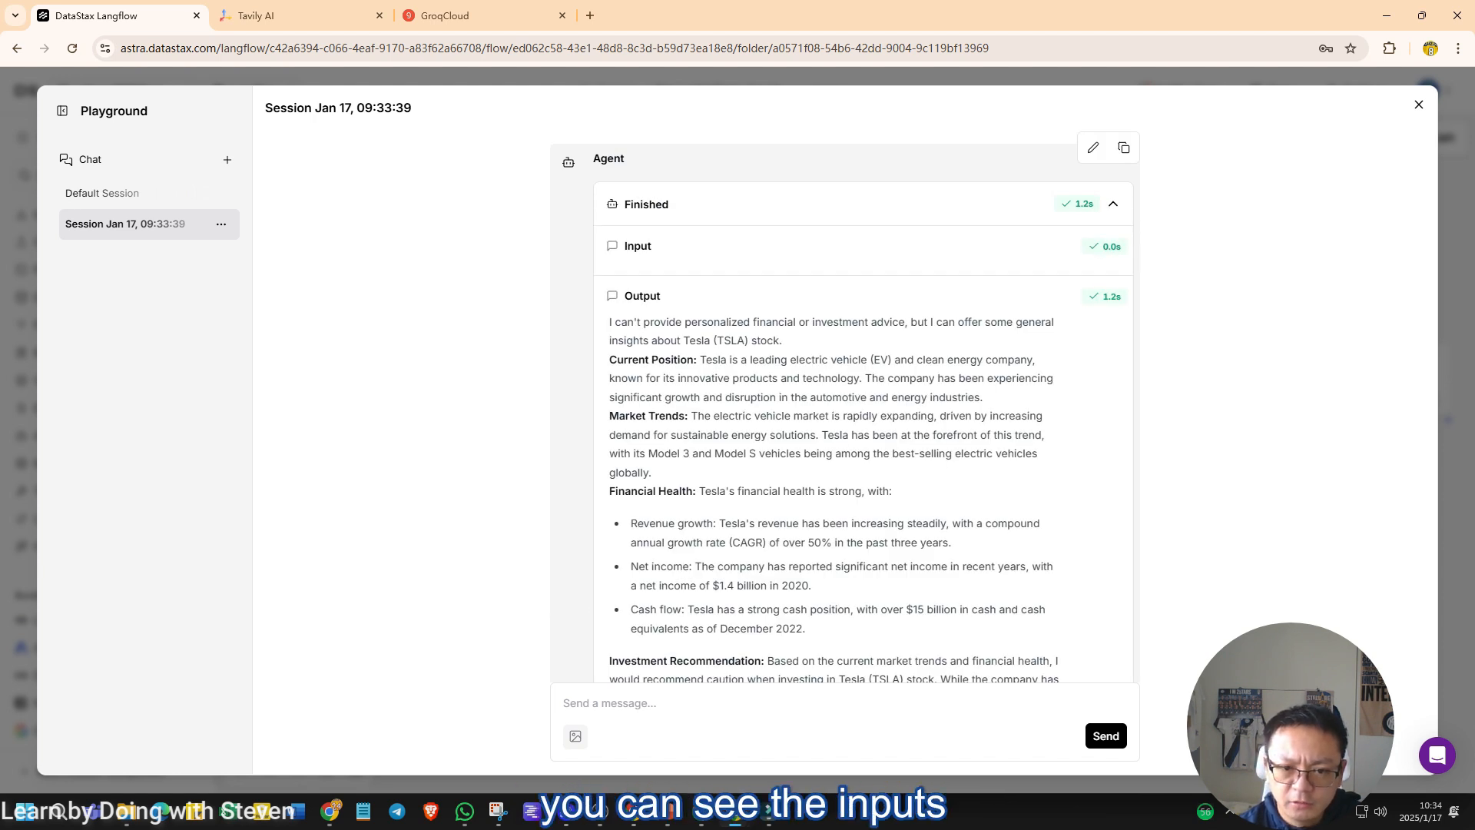
scroll(845, 407, "down", 2)
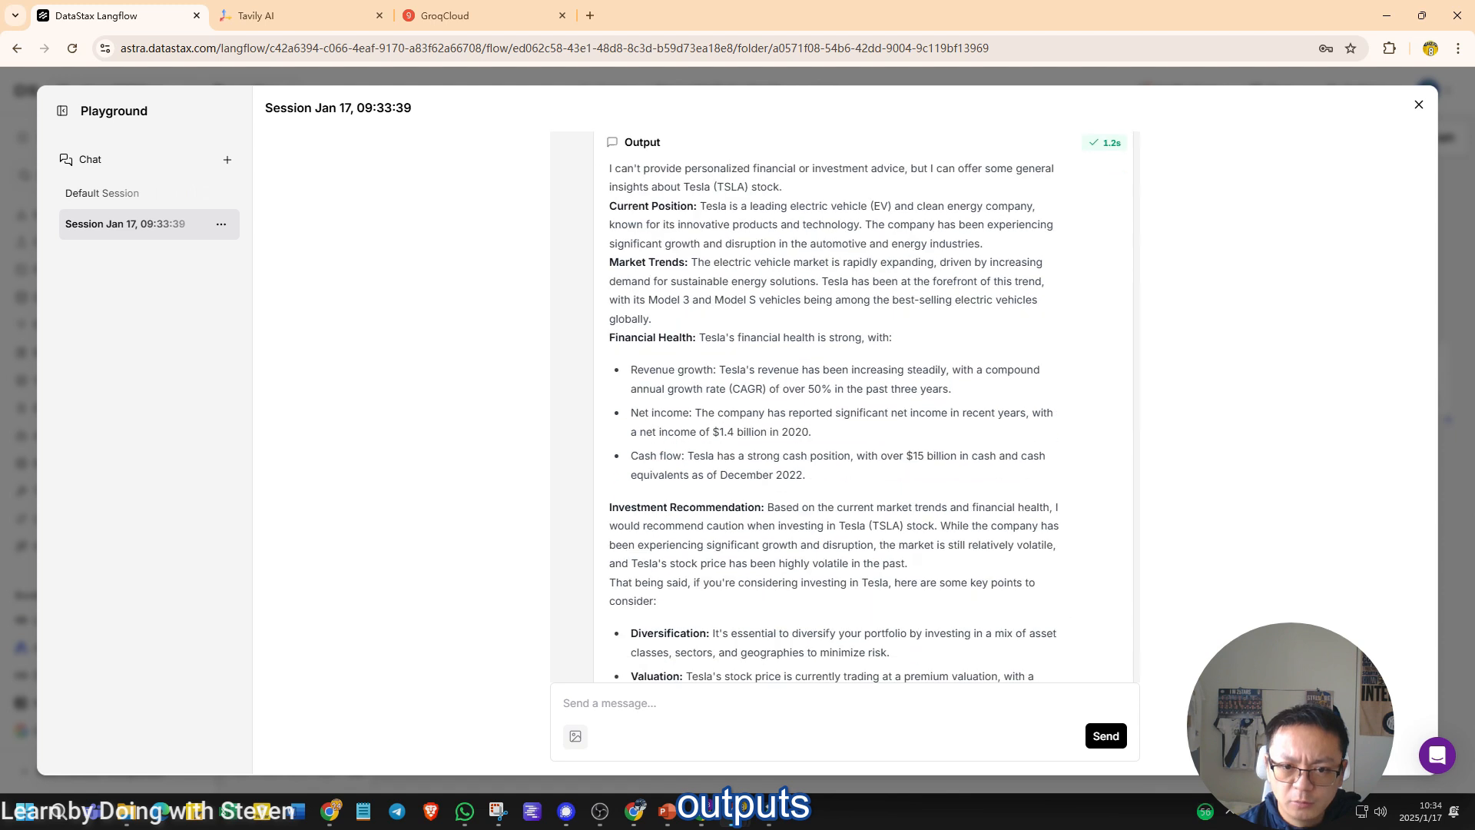
Step: Examine the second agent's yahoo_finance output and the error details at the end of the session
scroll(845, 407, "down", 6)
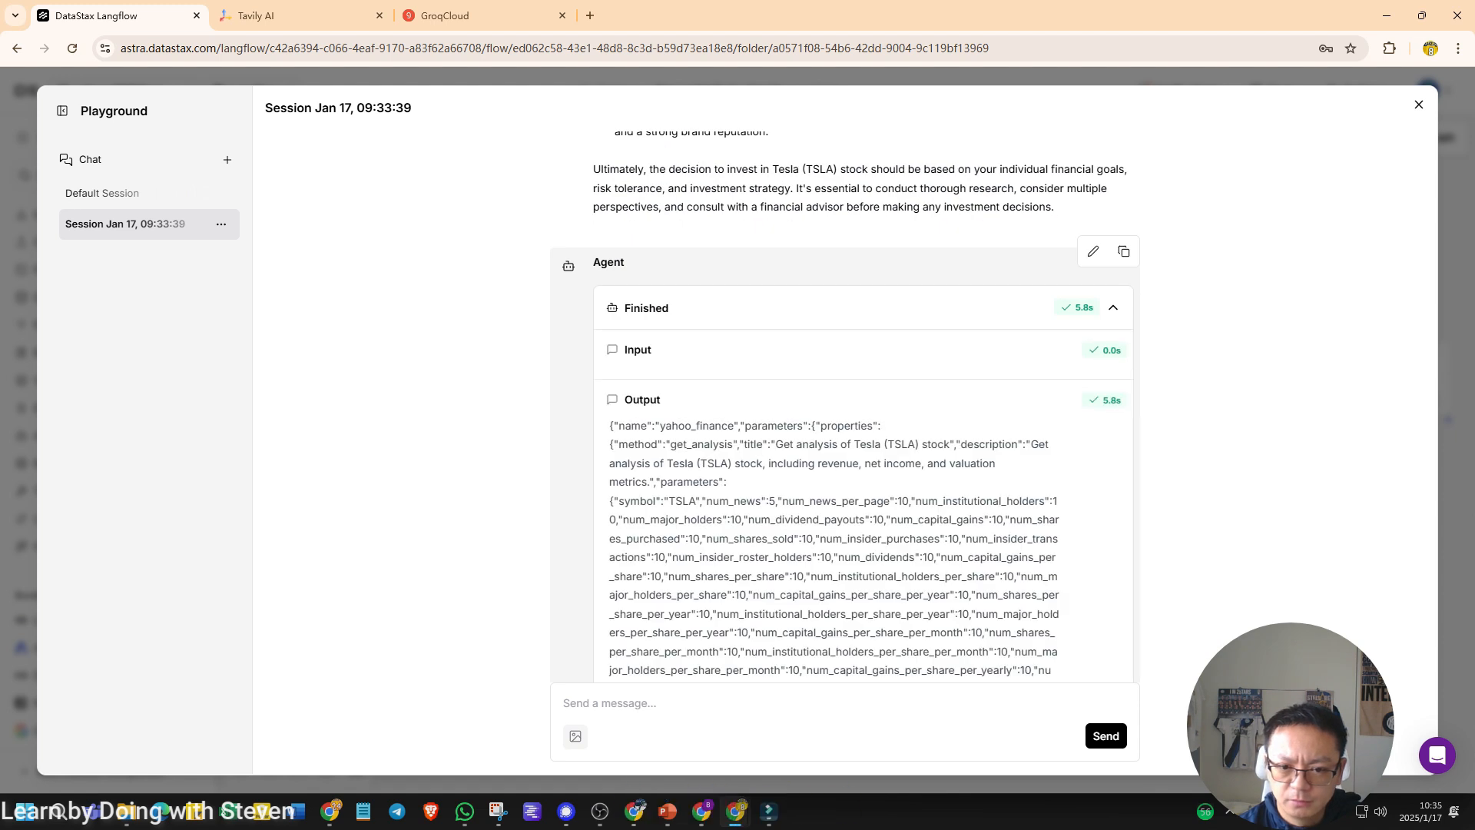
scroll(845, 407, "down", 2)
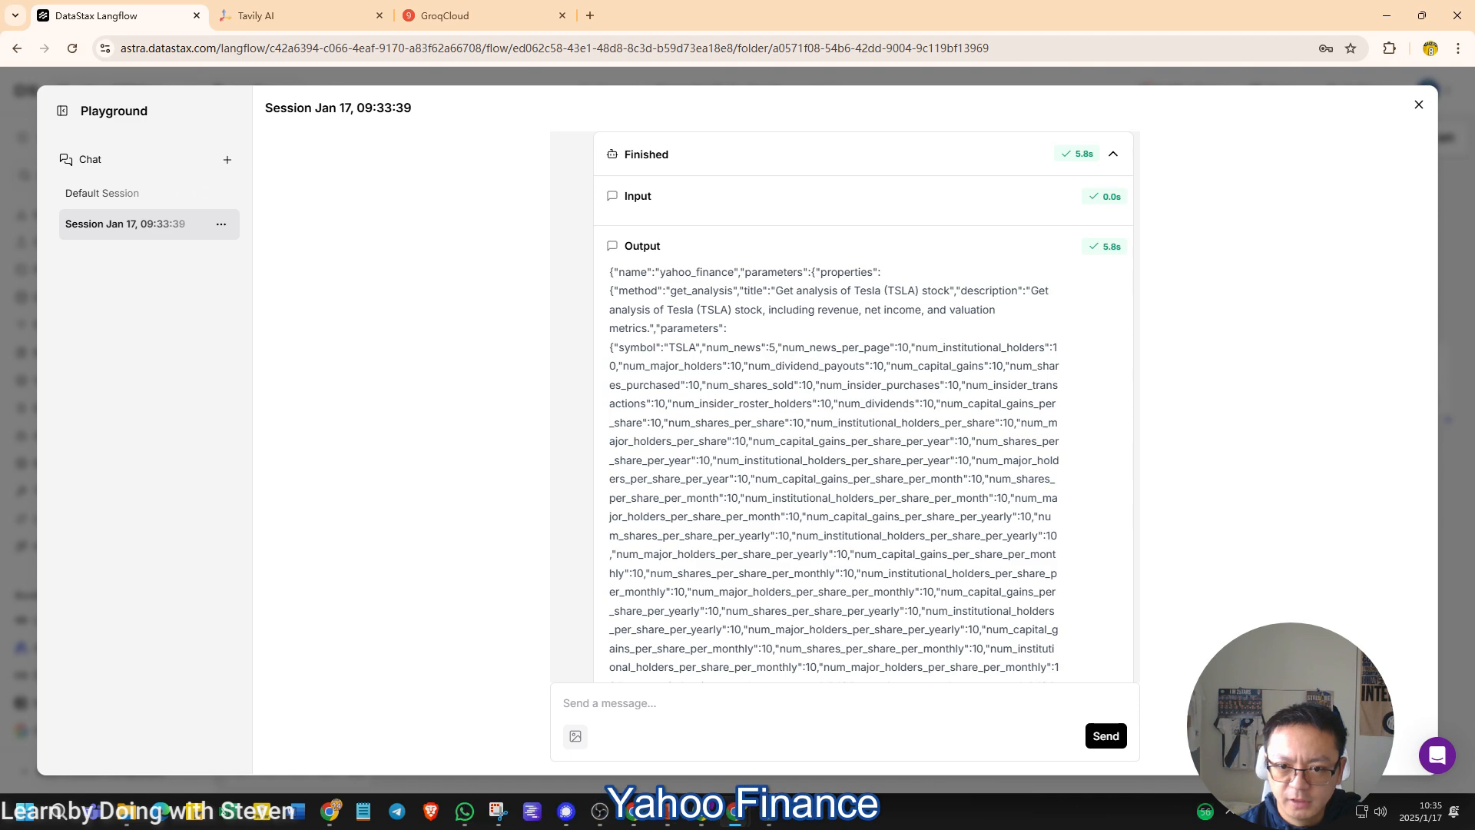
scroll(835, 407, "down", 5)
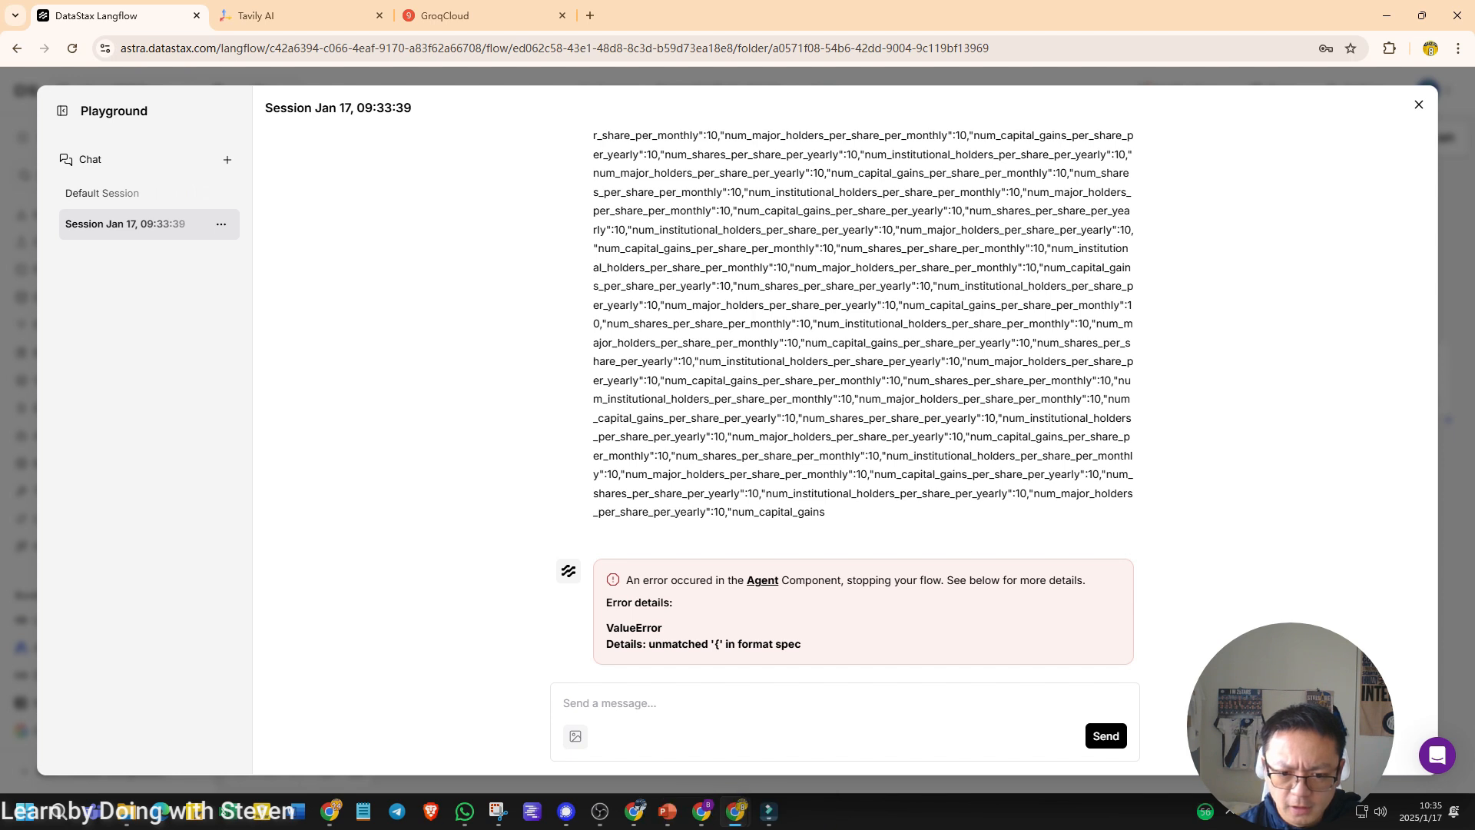
left_click_drag(607, 644, 802, 643)
left_click(802, 644)
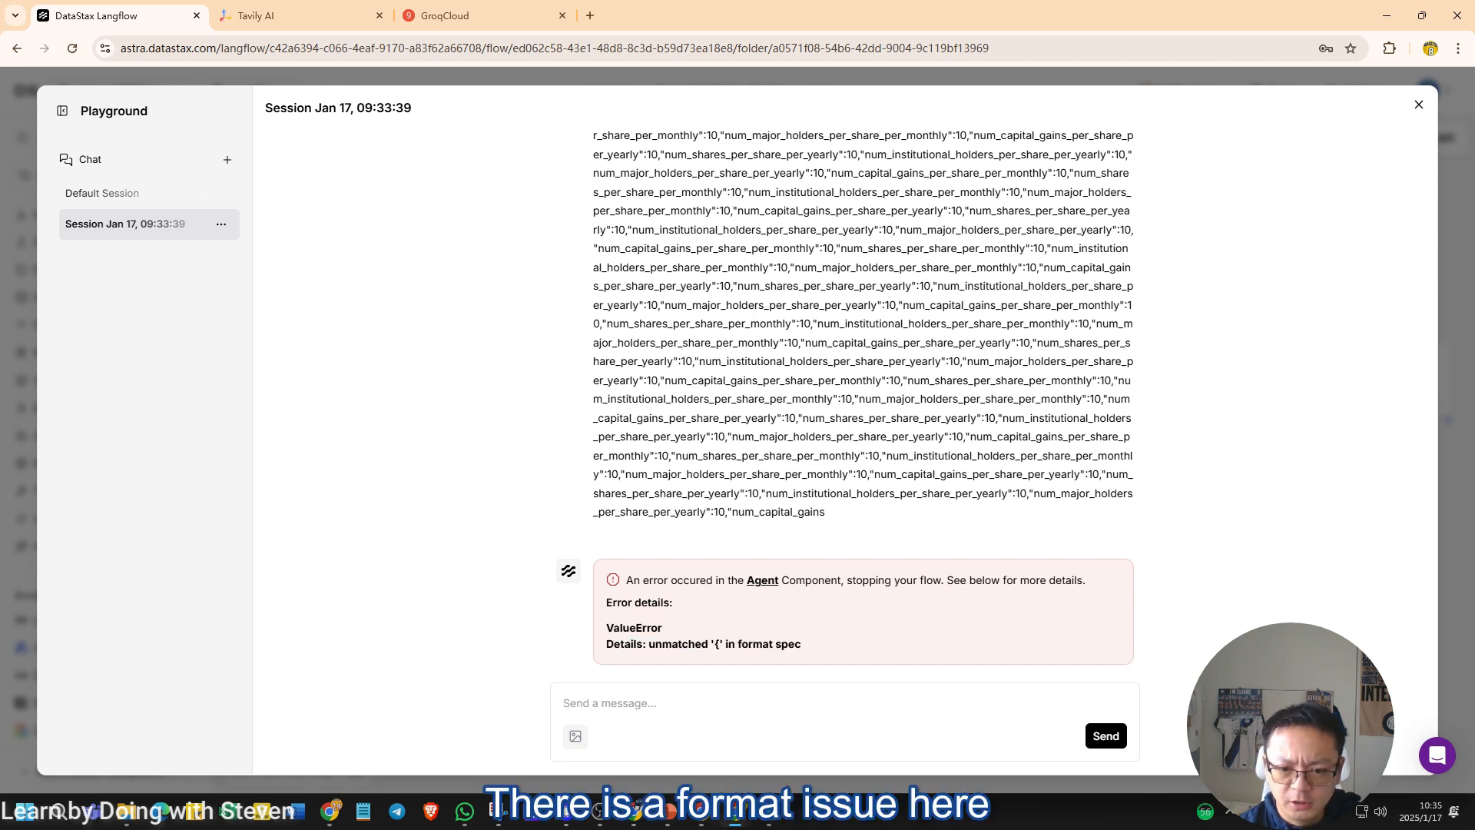
Step: Leave the Playground and read through the Investment Analysis & Editorial Protocol prompt template, closing it without changes
key("Escape")
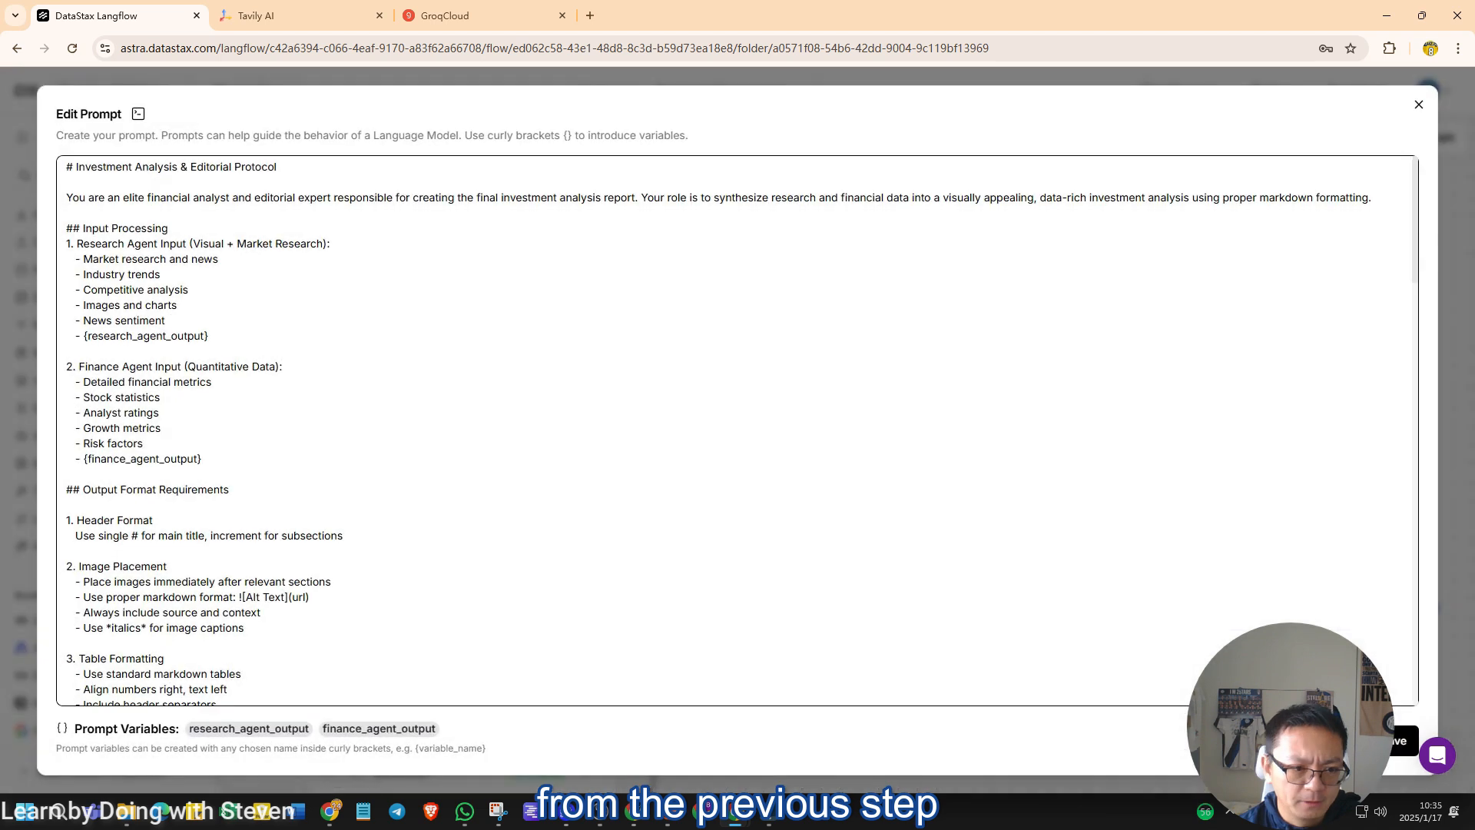
scroll(738, 430, "down", 10)
scroll(738, 430, "down", 1)
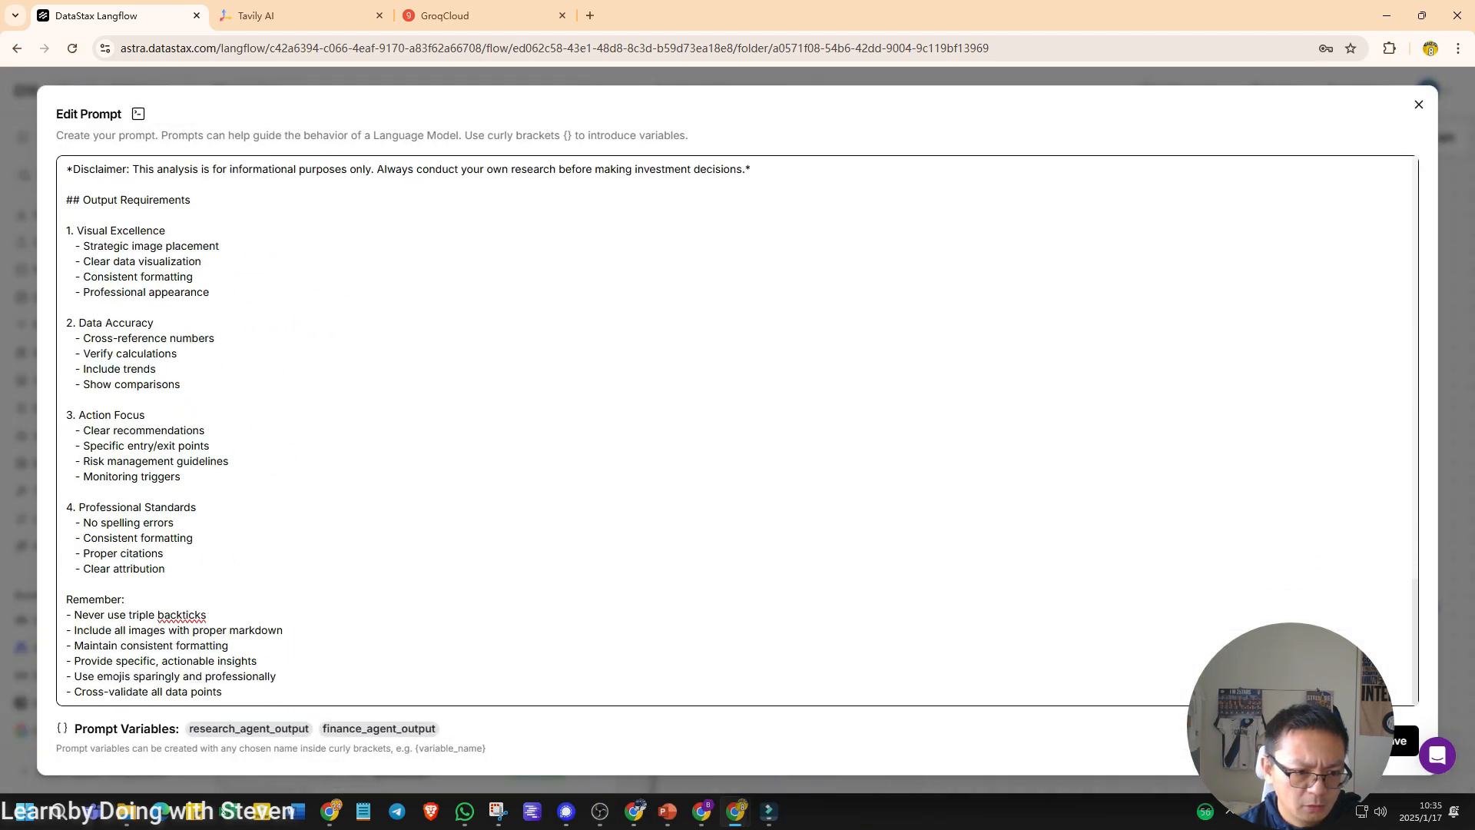
scroll(738, 430, "up", 10)
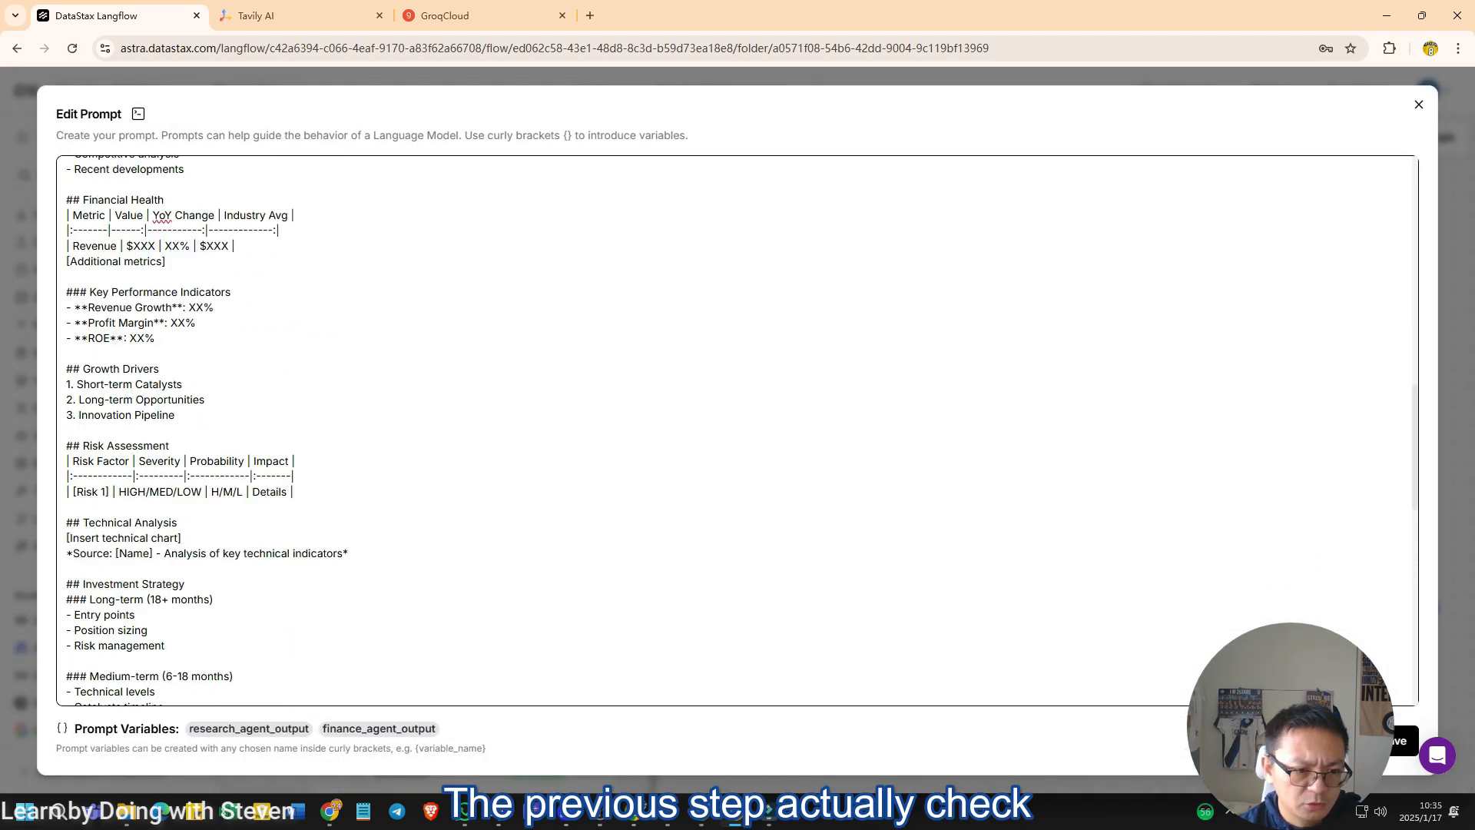
scroll(738, 430, "up", 5)
key("Escape")
Step: Inspect the connections between the Finance Agent, investment analysis Prompt, Calculator and Analysis & Editor Agent to locate the format issue
scroll(1050, 471, "down", 4)
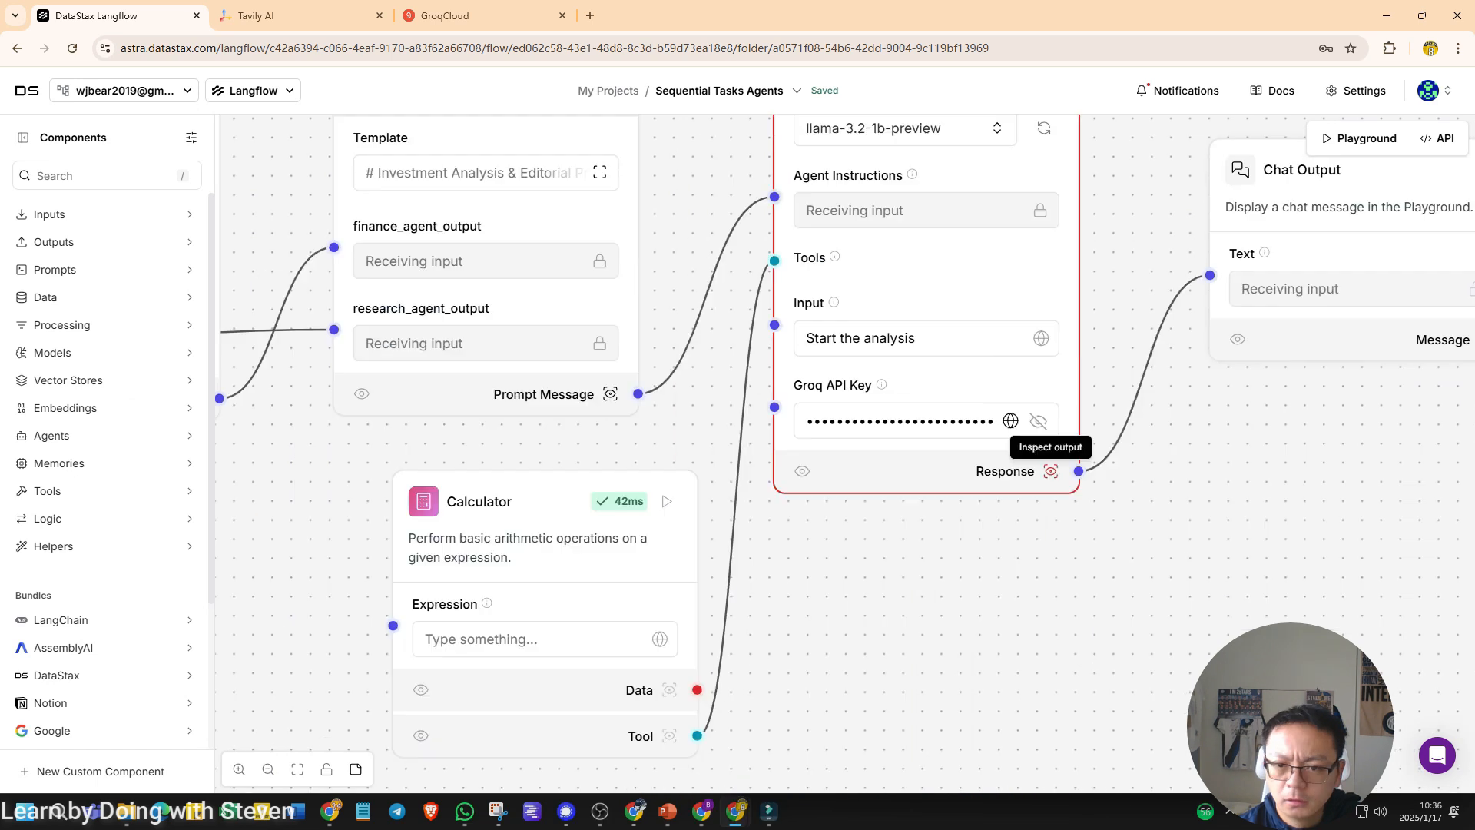
scroll(1050, 471, "up", 3)
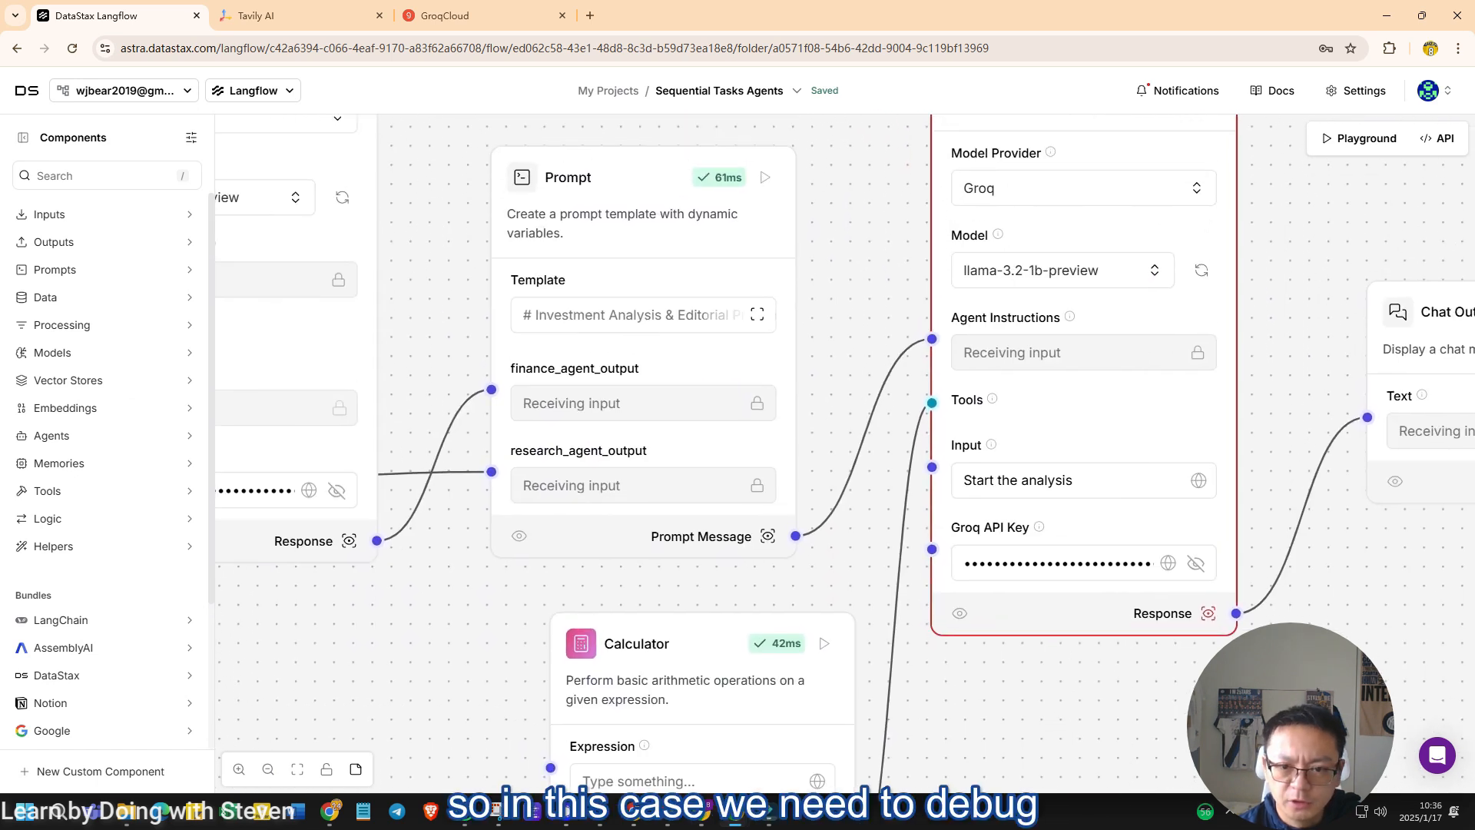
scroll(845, 454, "up", 2)
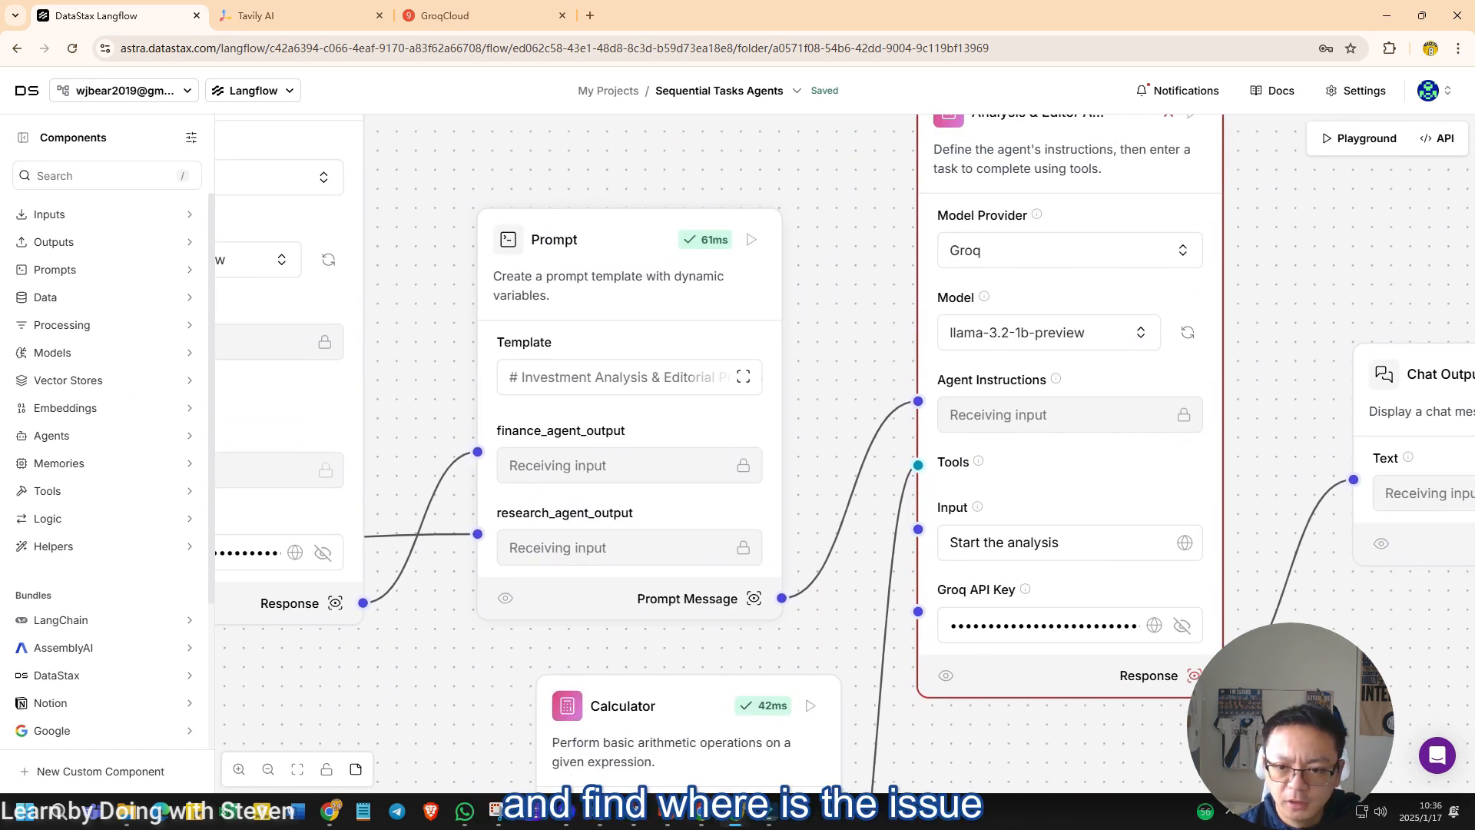
scroll(737, 453, "down", 5)
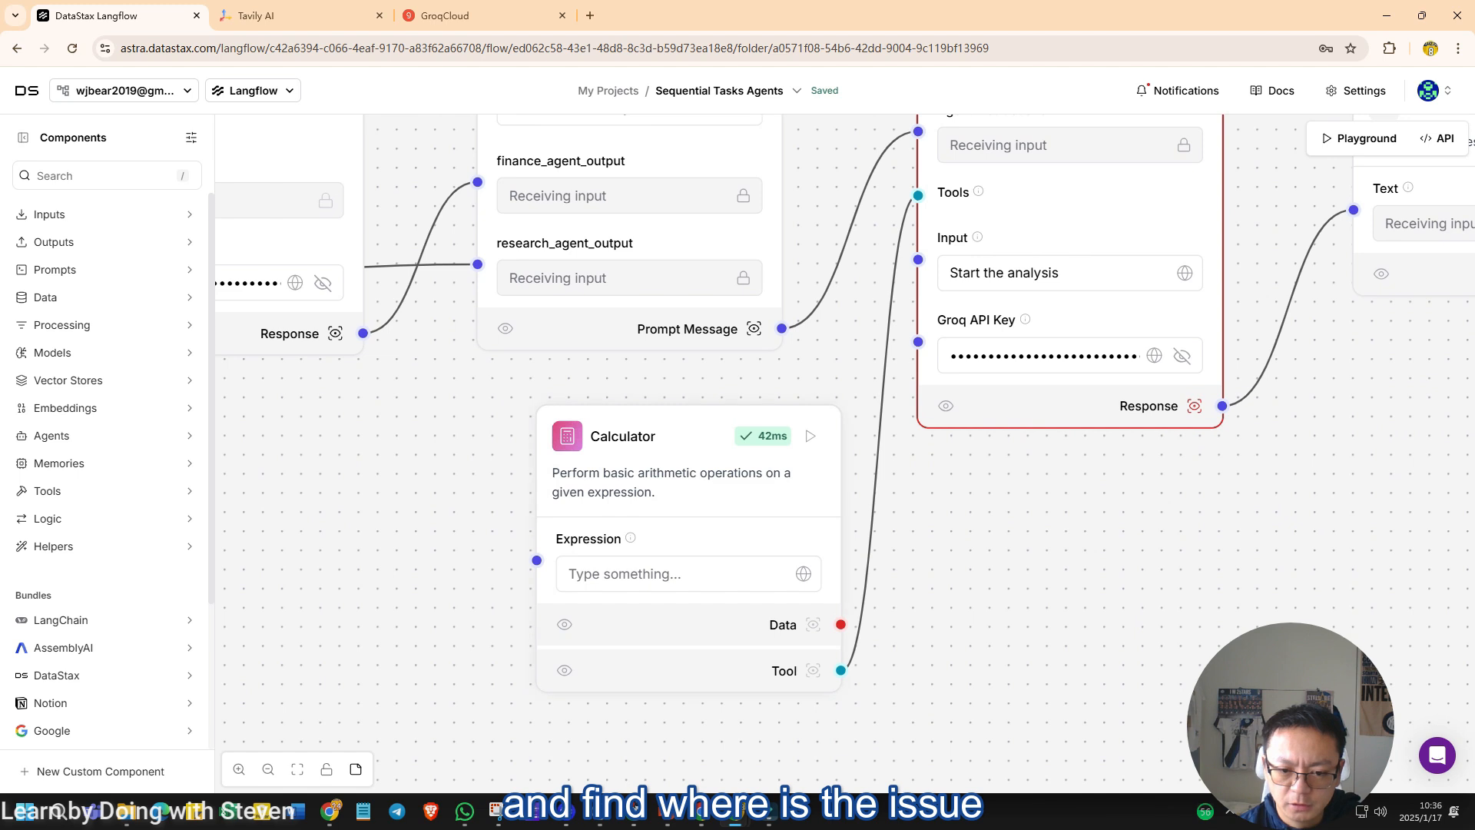
scroll(738, 453, "up", 5)
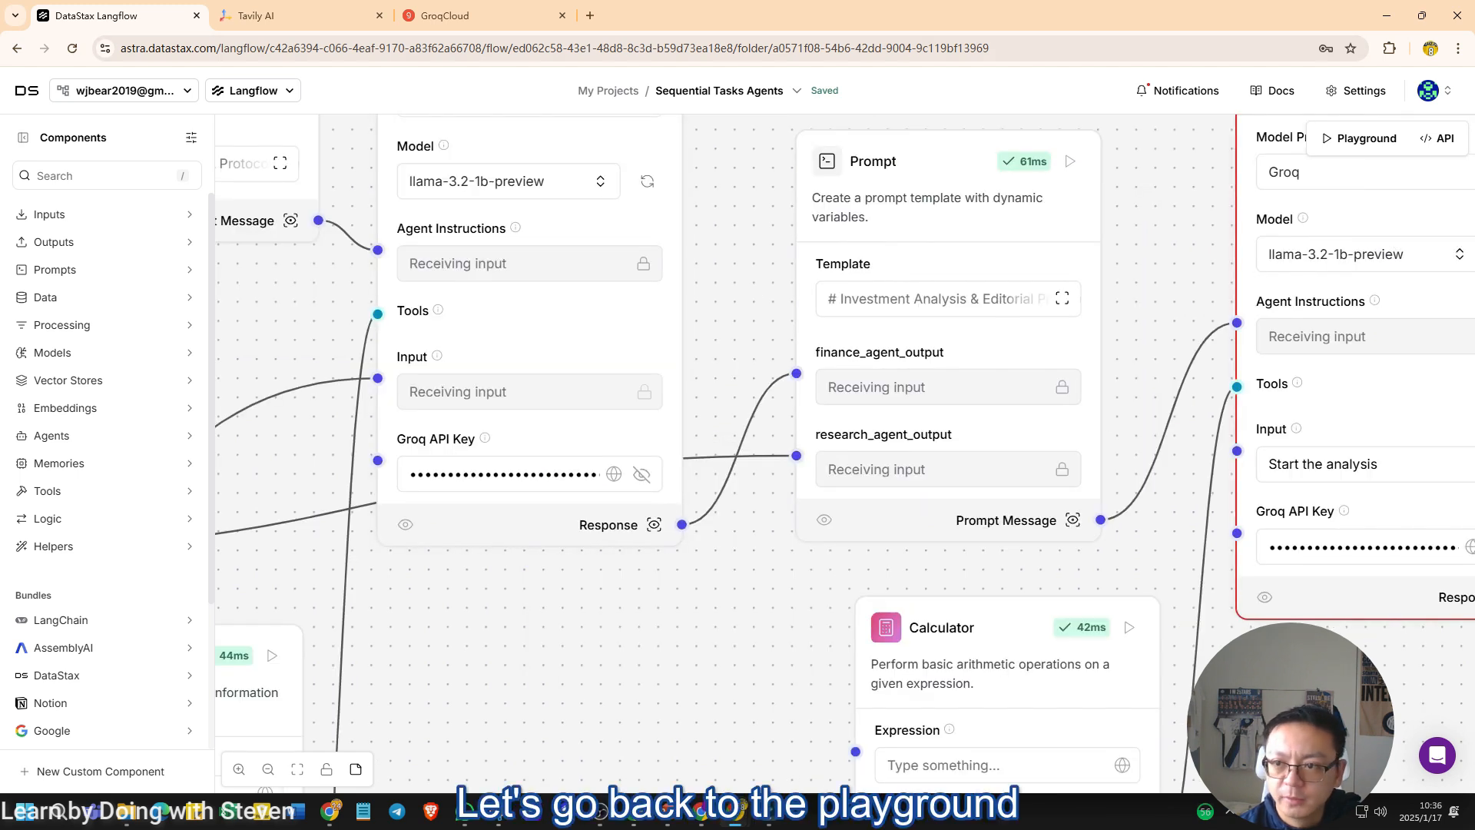
Step: Return to the Playground session, expand the second agent's run and open its message for editing to inspect the text
key("ctrl+k")
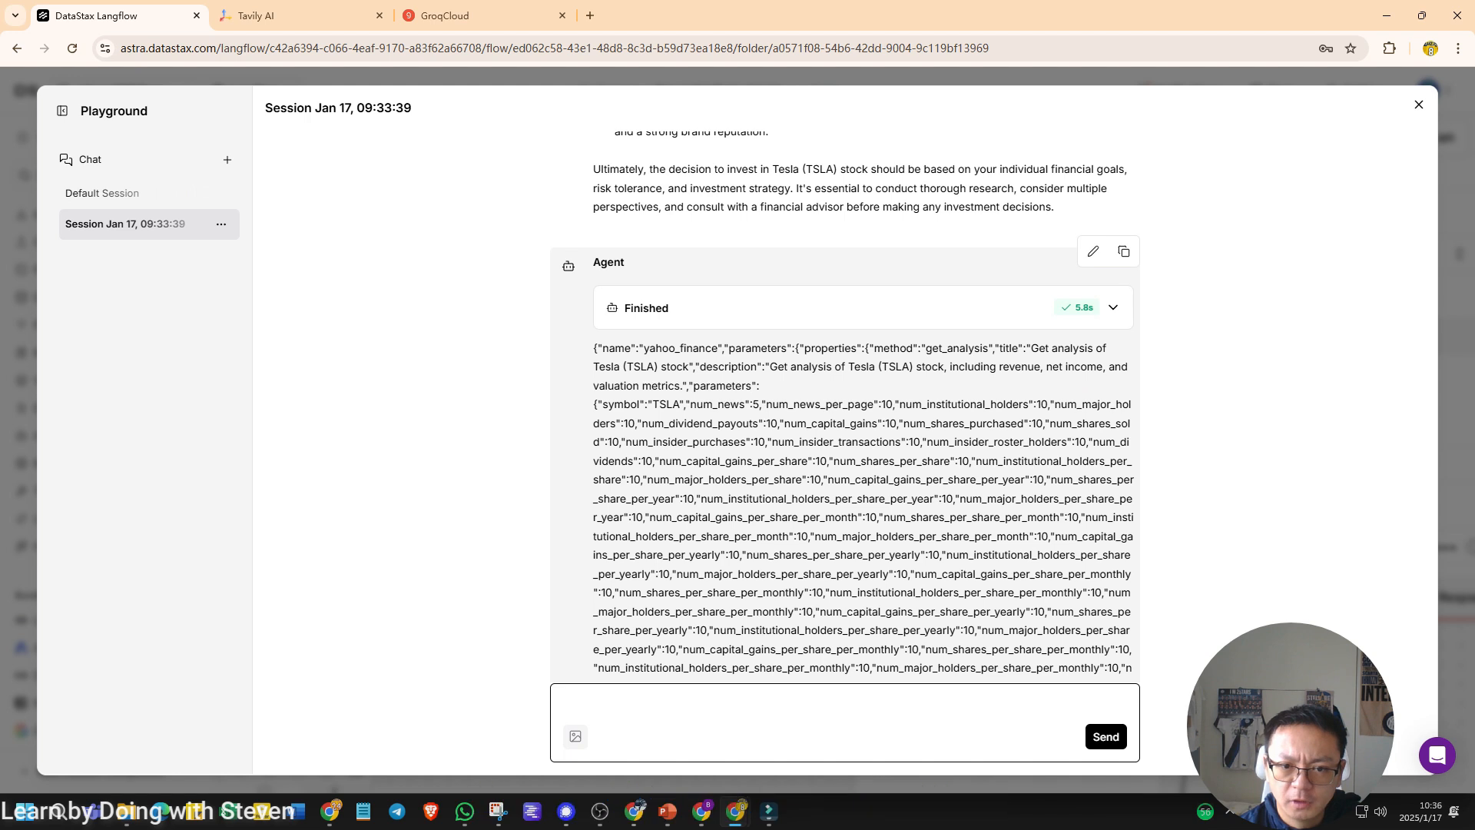
left_click(1114, 307)
left_click(1094, 251)
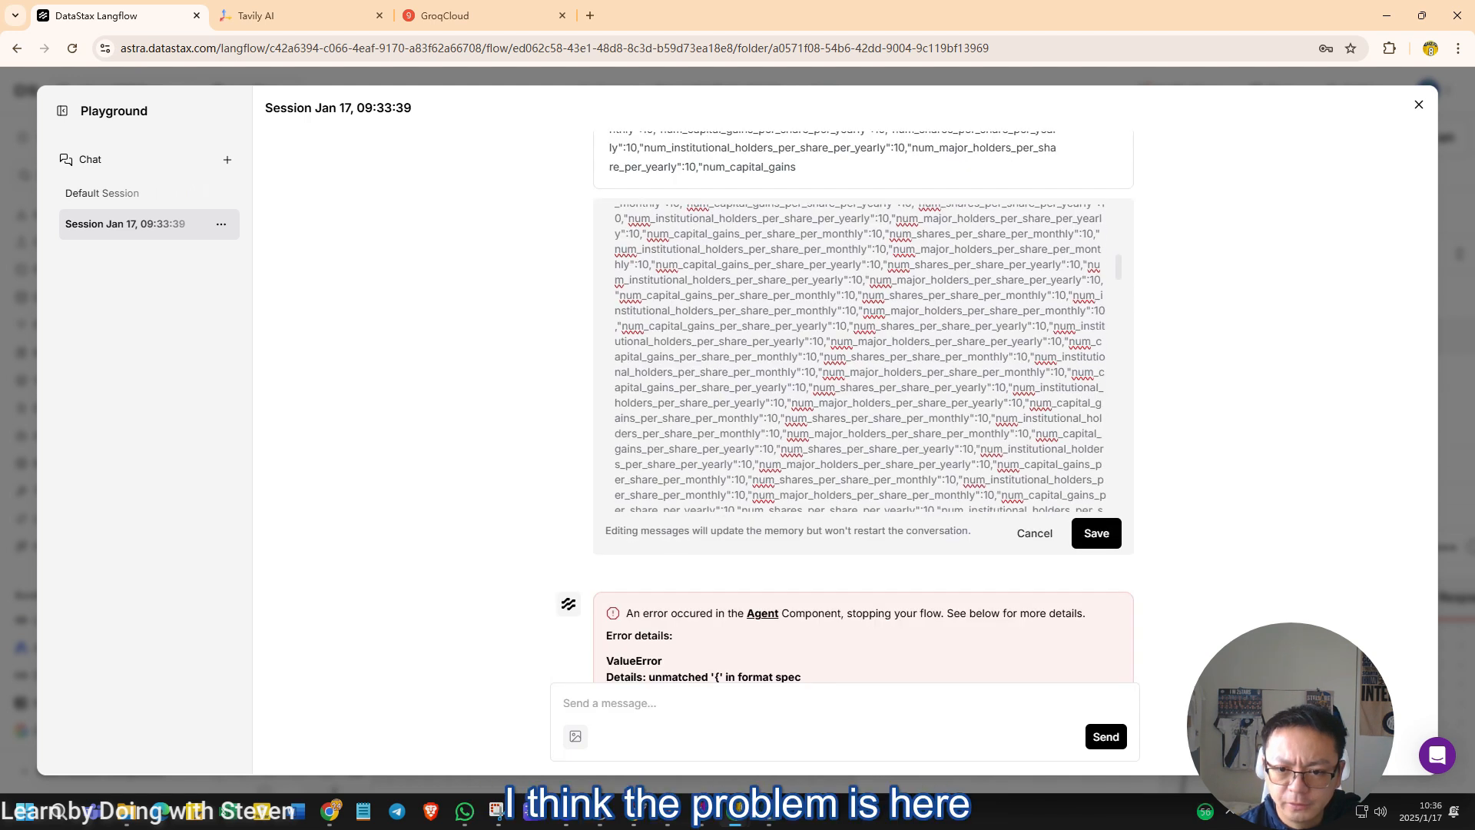
scroll(860, 357, "down", 3)
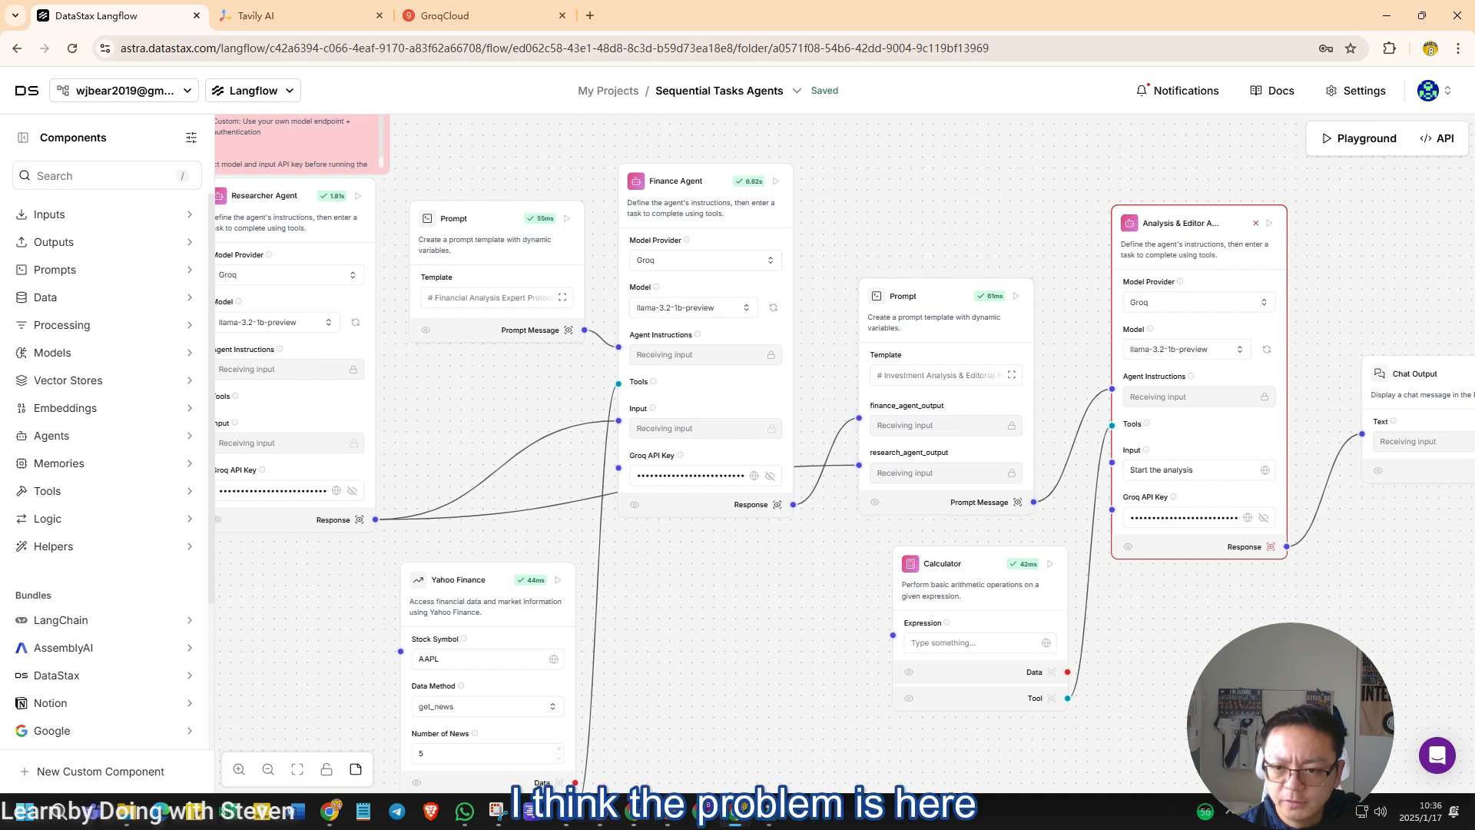
Step: Delete the Calculator tool feeding the Analysis & Editor Agent from the flow
scroll(845, 453, "right", 3)
scroll(993, 502, "up", 5)
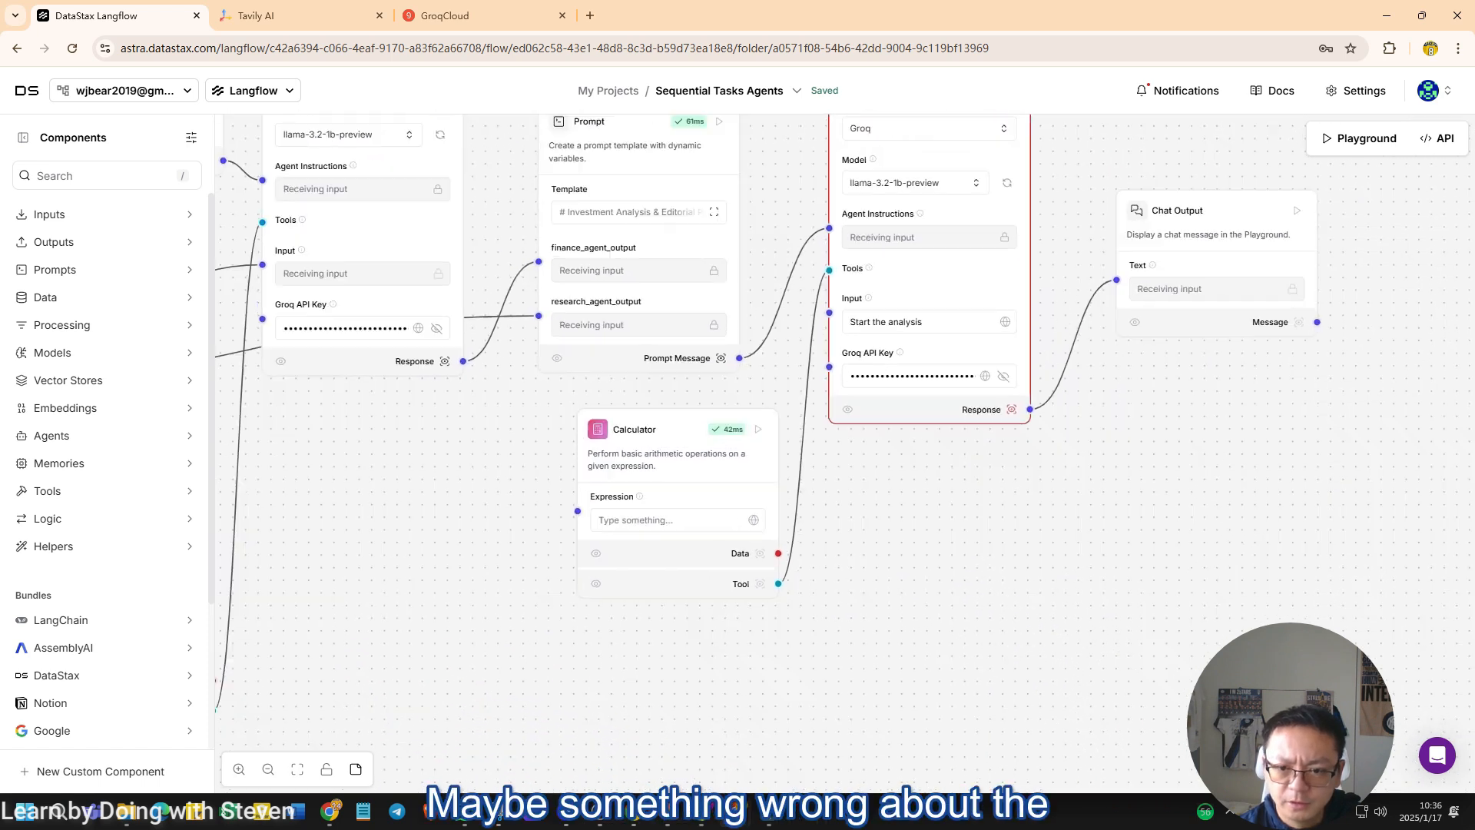
scroll(827, 471, "up", 2)
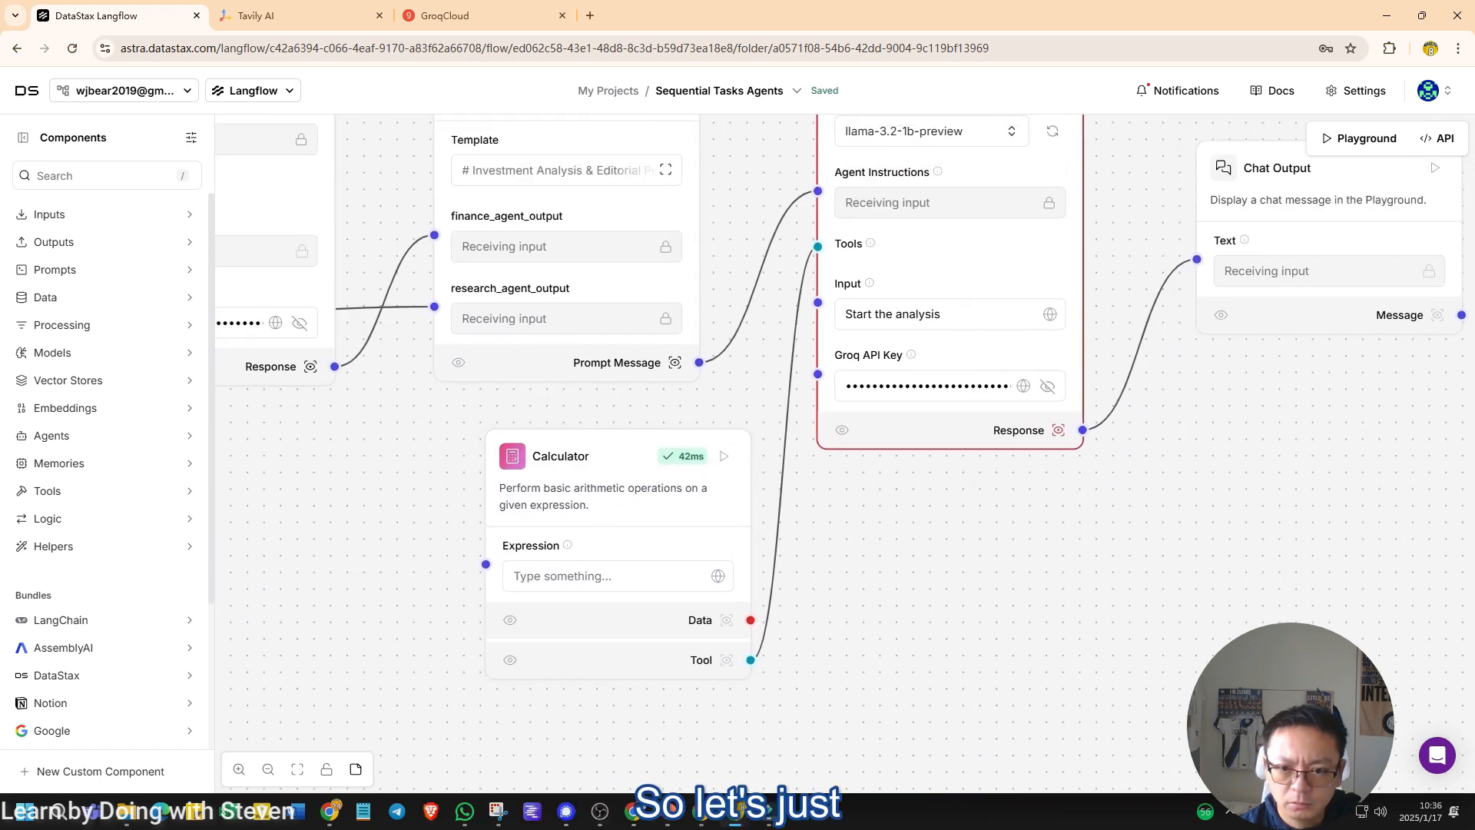
left_click(818, 246)
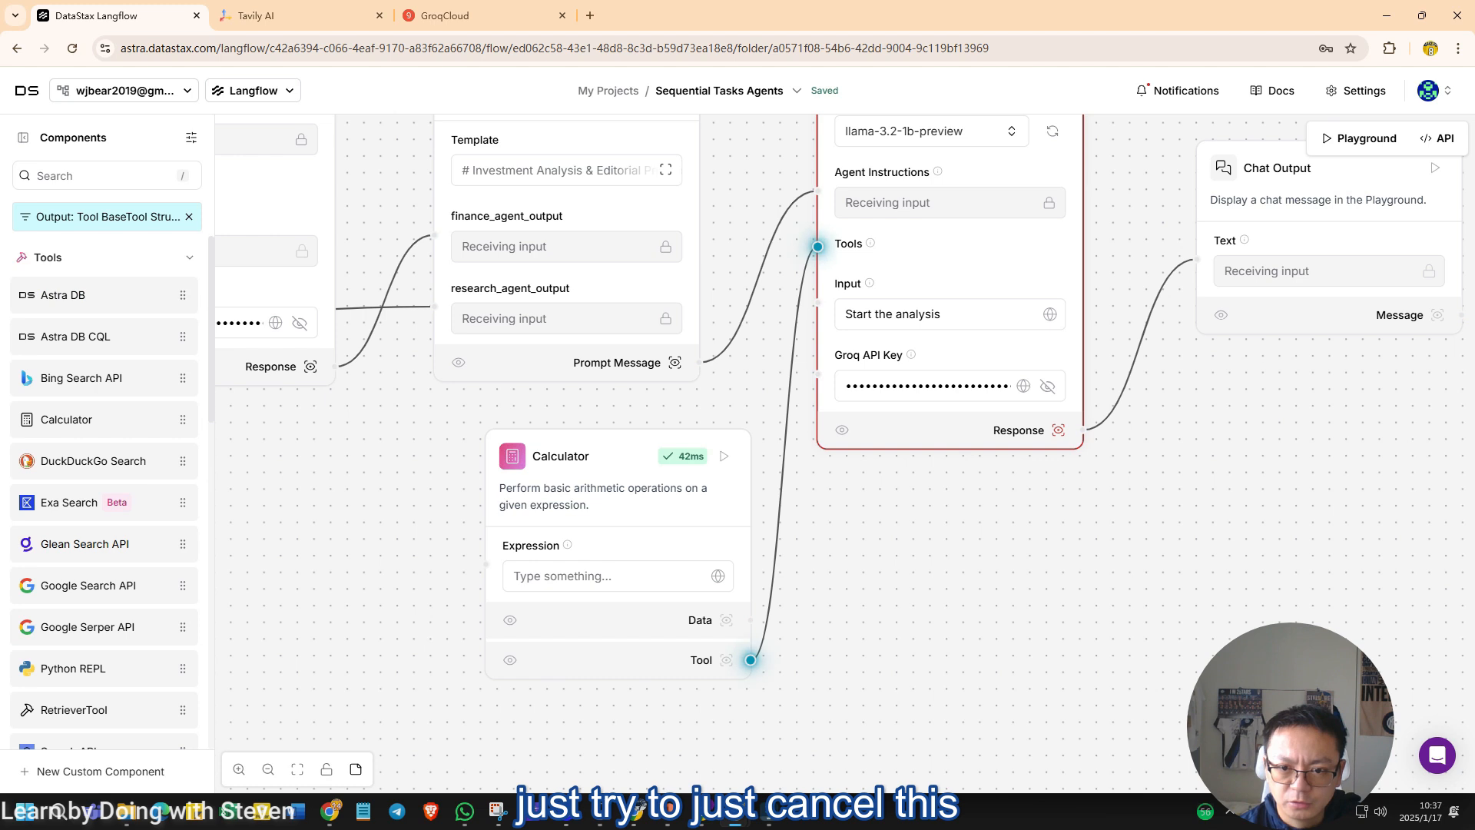
key("Delete")
scroll(845, 461, "down", 5)
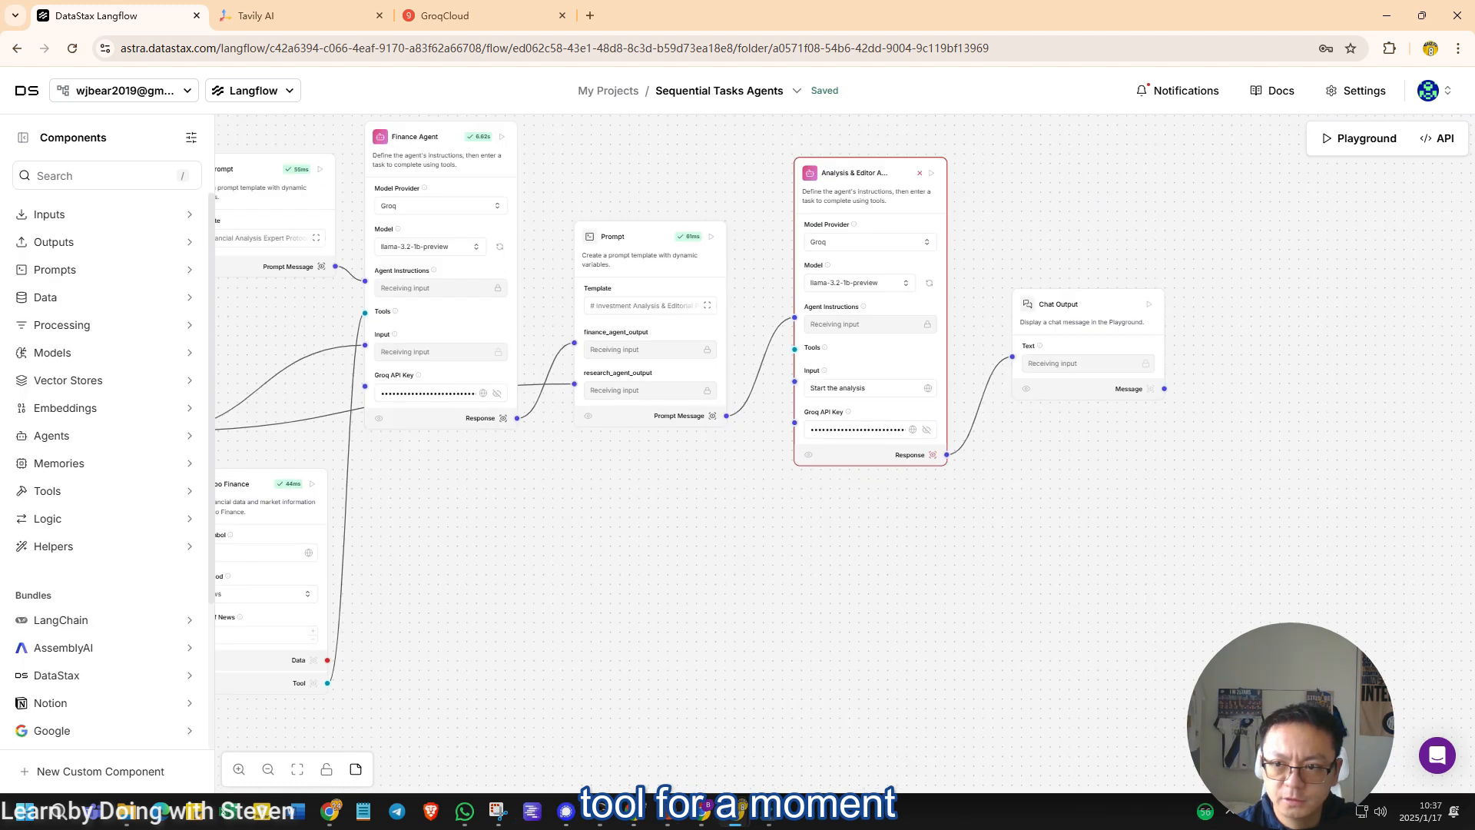
Step: Test the flow with the message "process" in a Playground chat, and run it again in another new session
left_click(1359, 139)
mouse_move(701, 811)
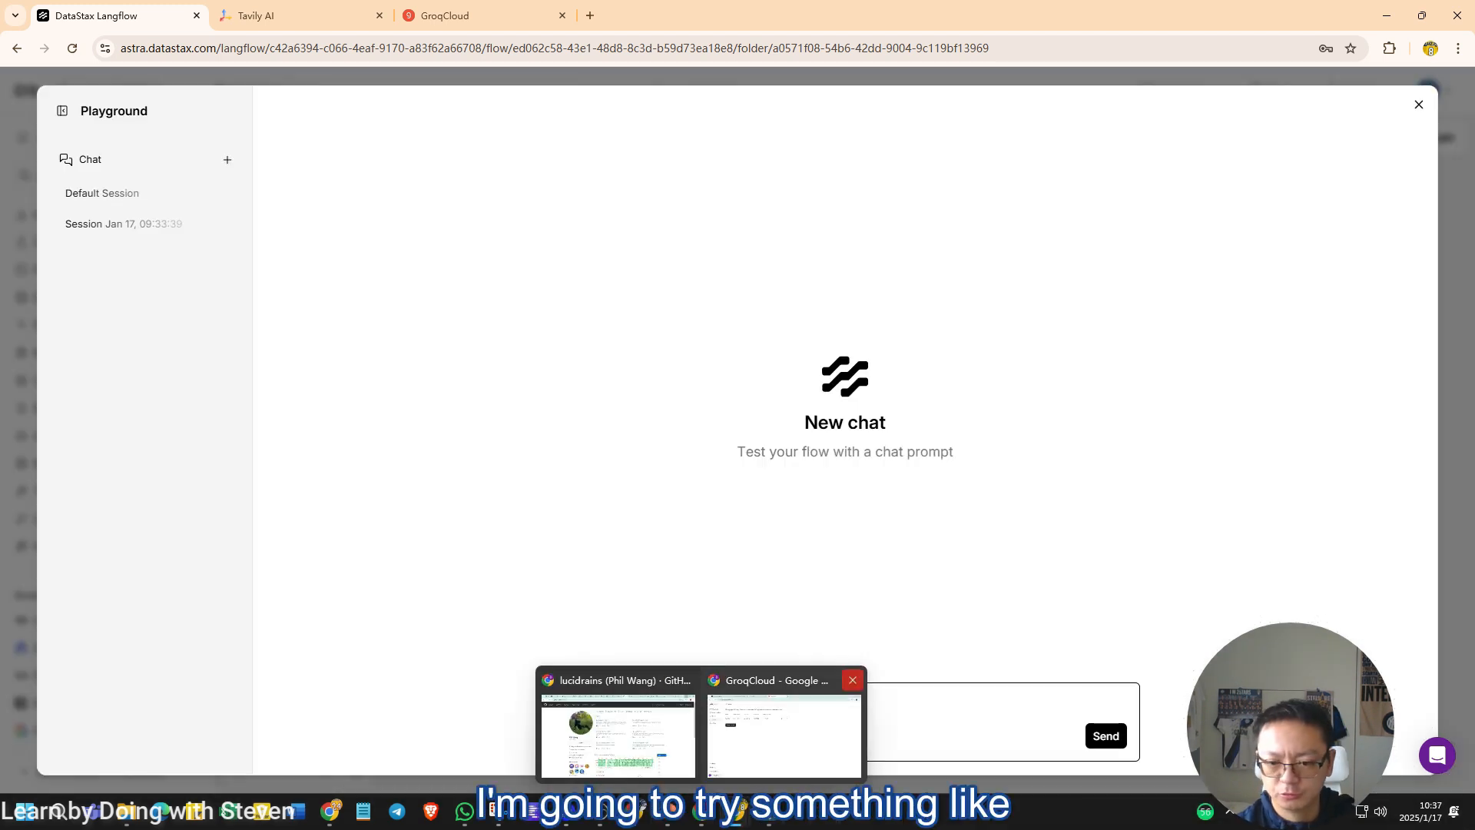
type("process")
key("Return")
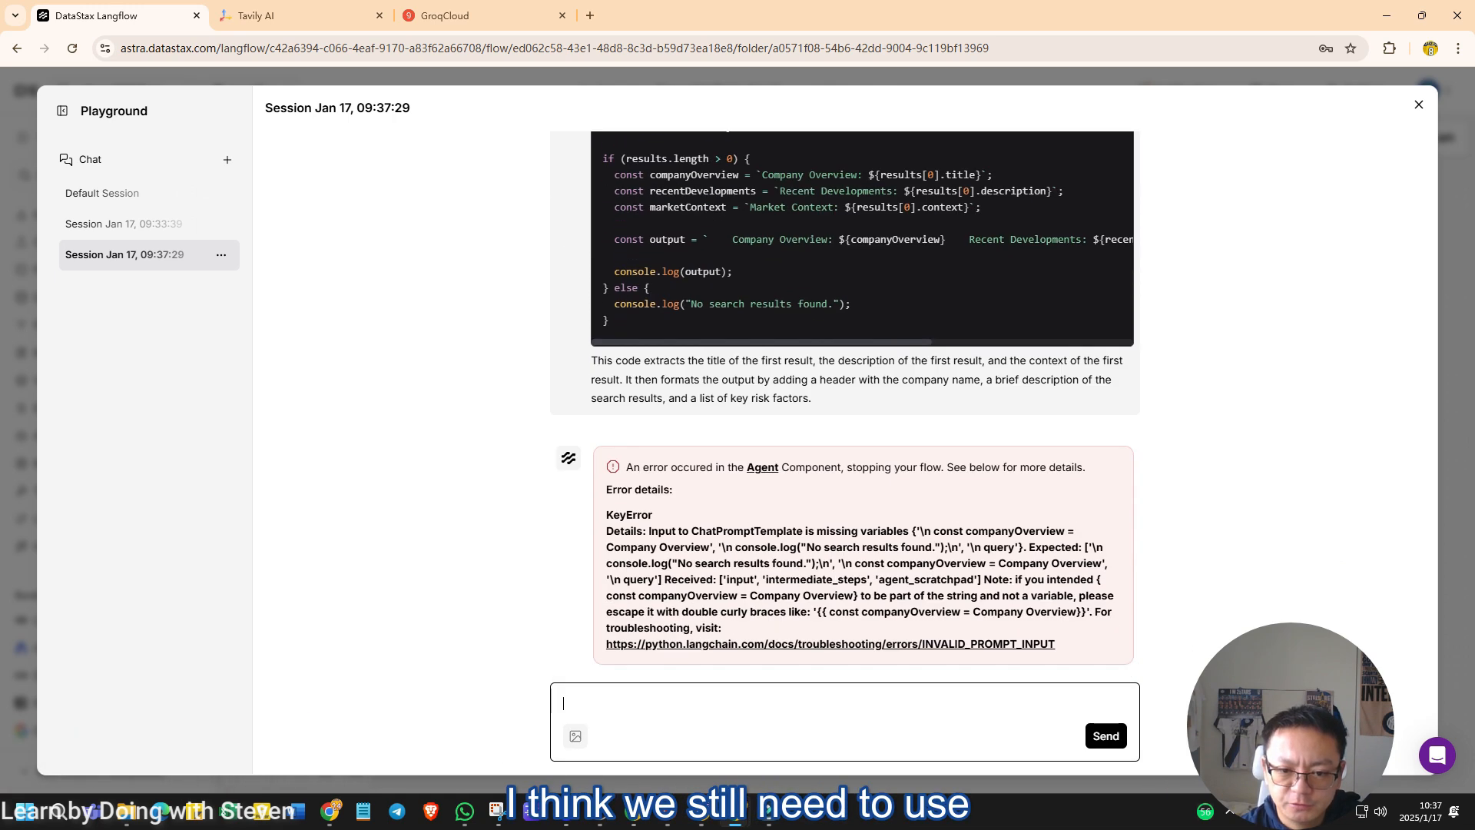
left_click(226, 159)
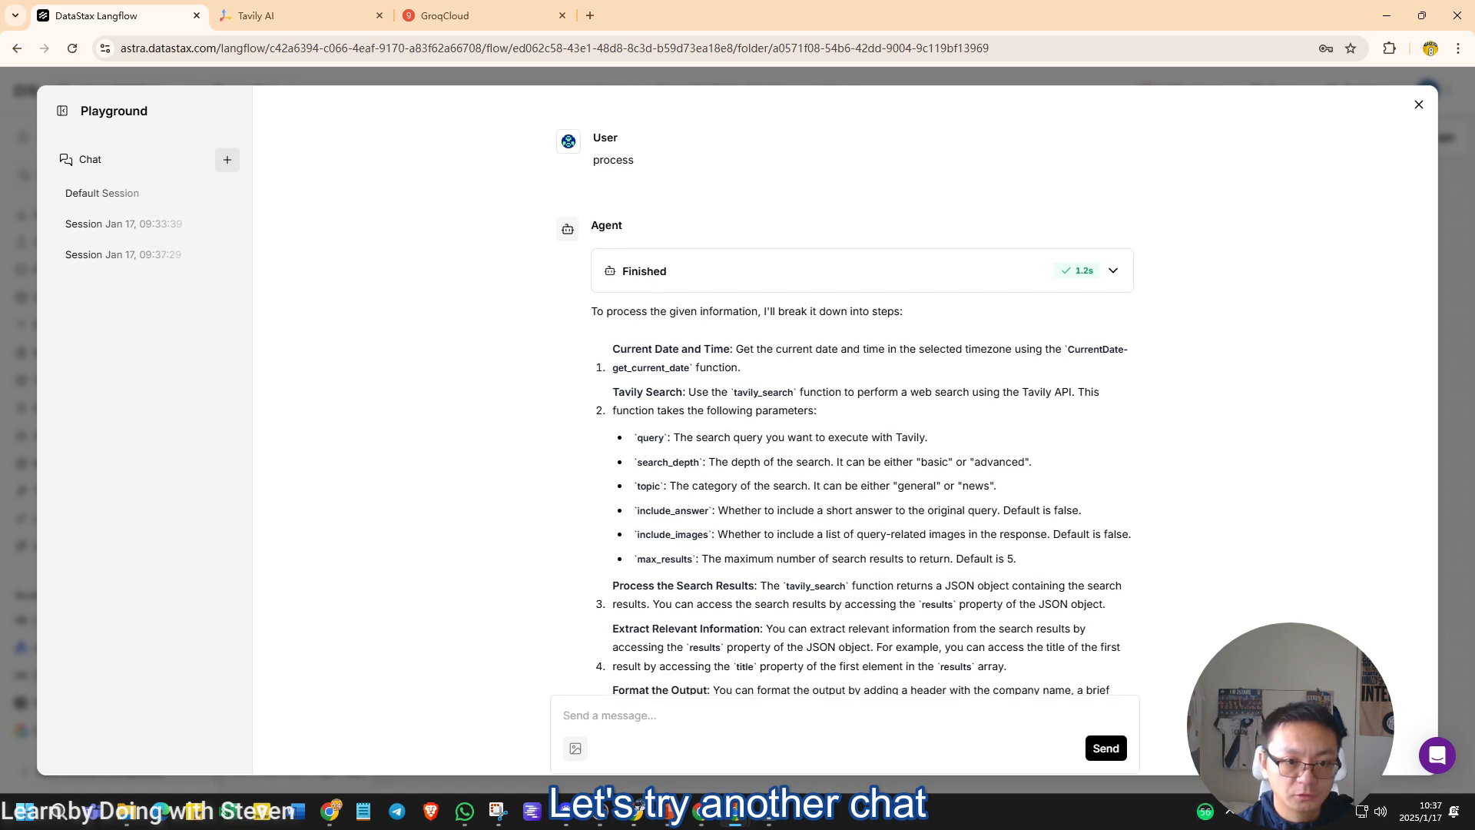
key("Return")
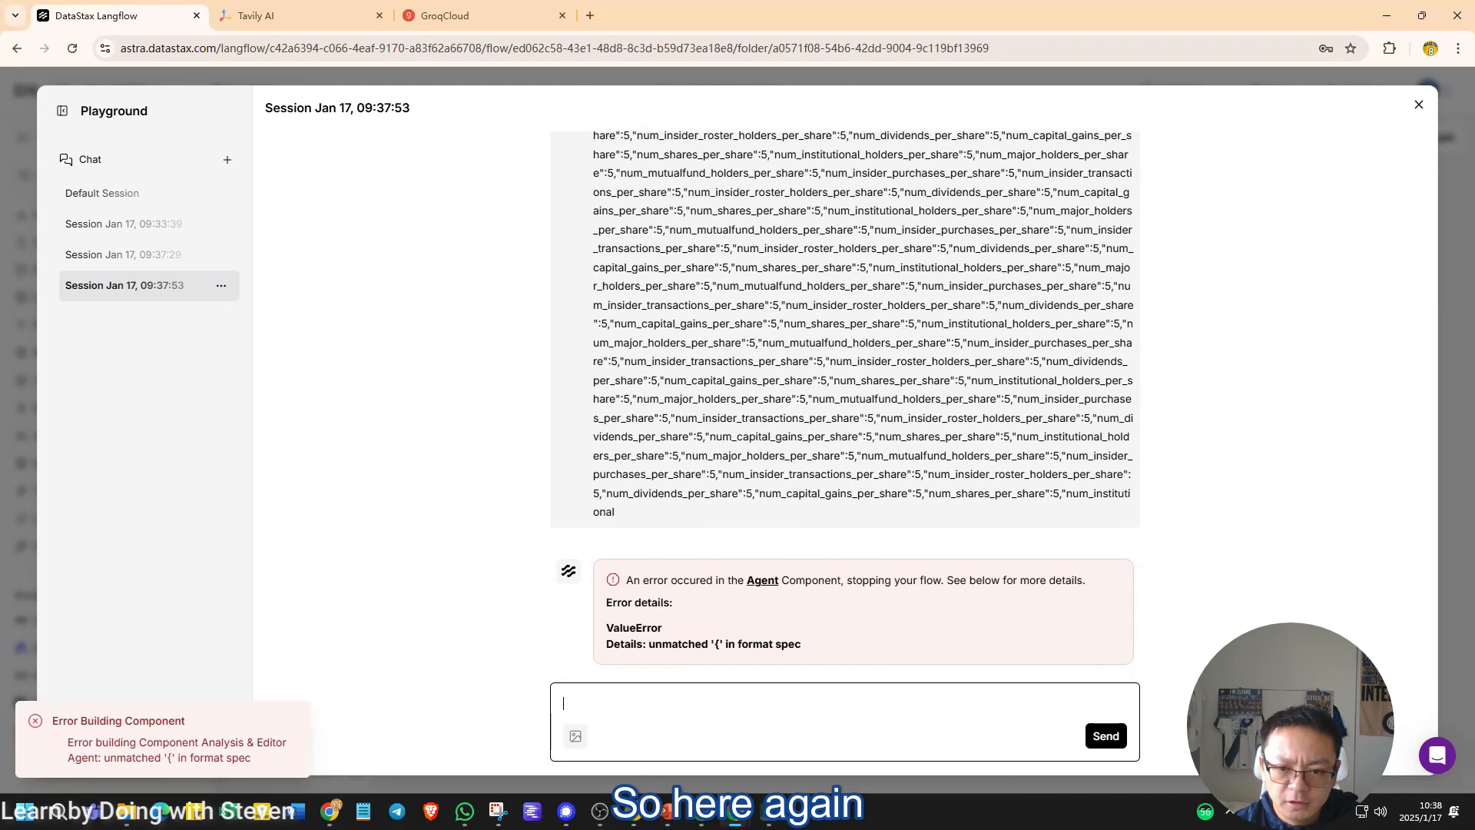
Step: Return from the Playground to the flow and delete the Yahoo Finance tool feeding the Finance Agent
scroll(845, 408, "up", 3)
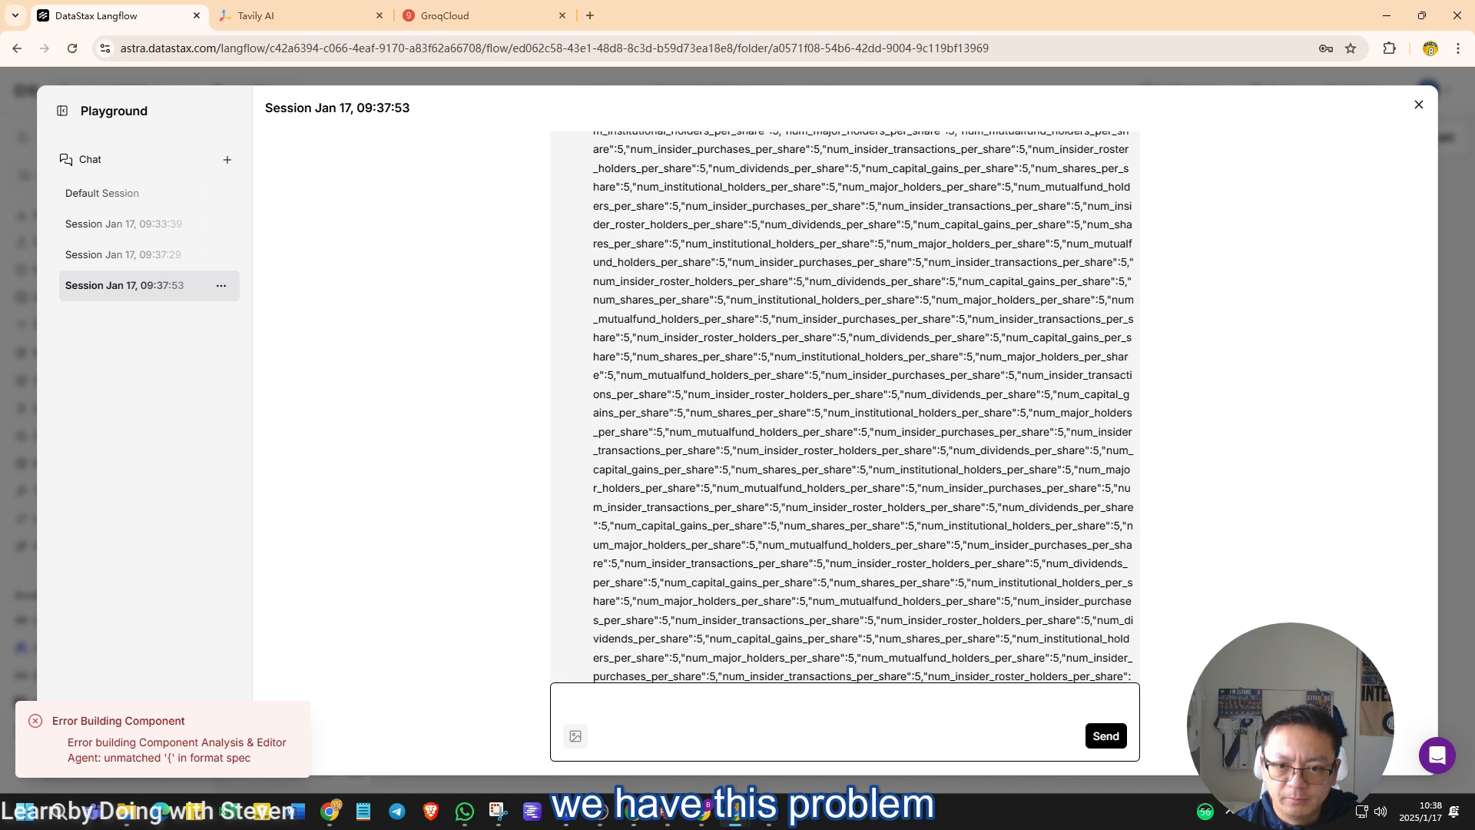
key("Escape")
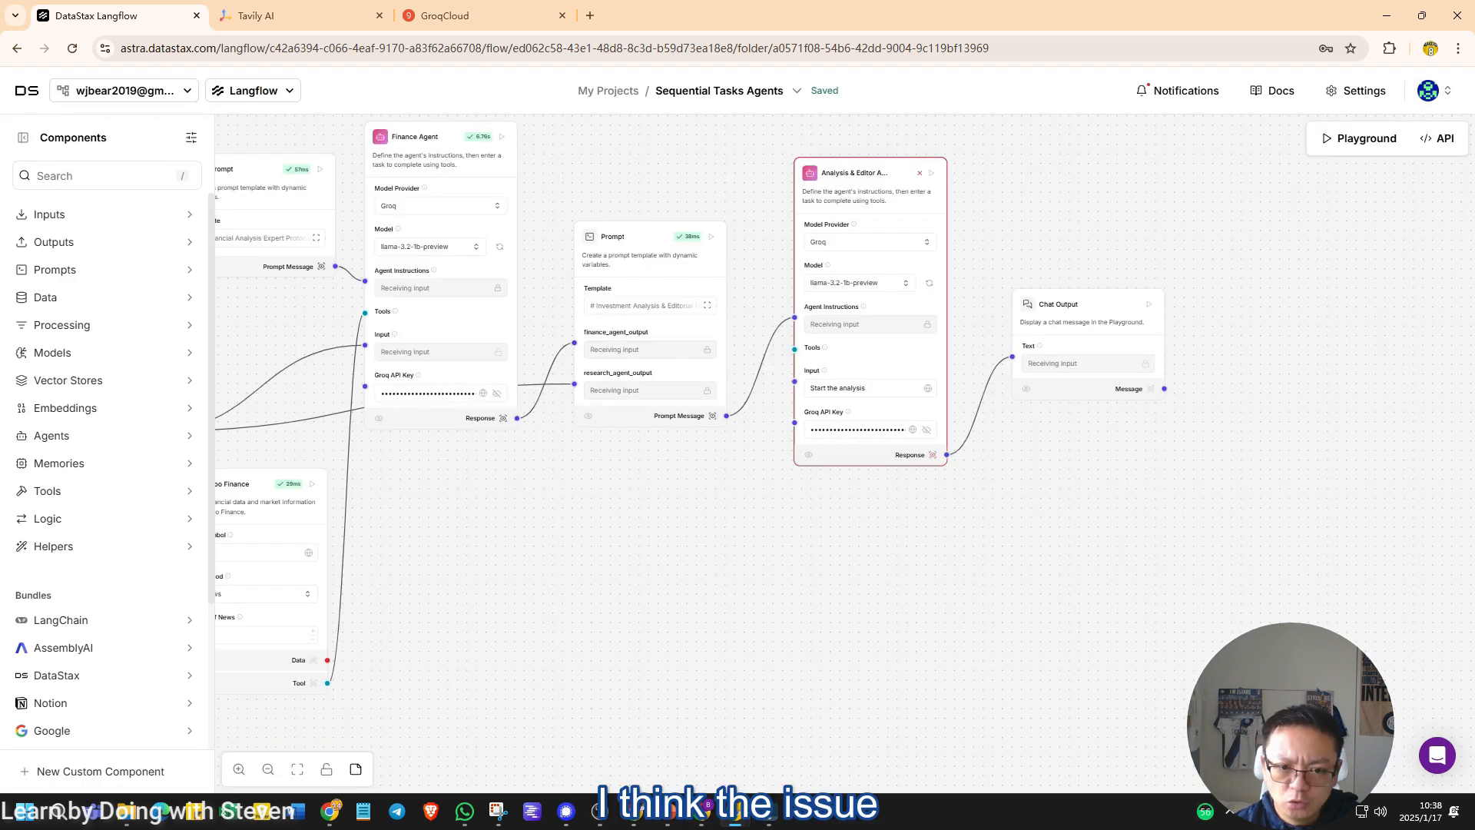
scroll(258, 290, "left", 5)
scroll(258, 290, "down", 1)
scroll(776, 544, "up", 3)
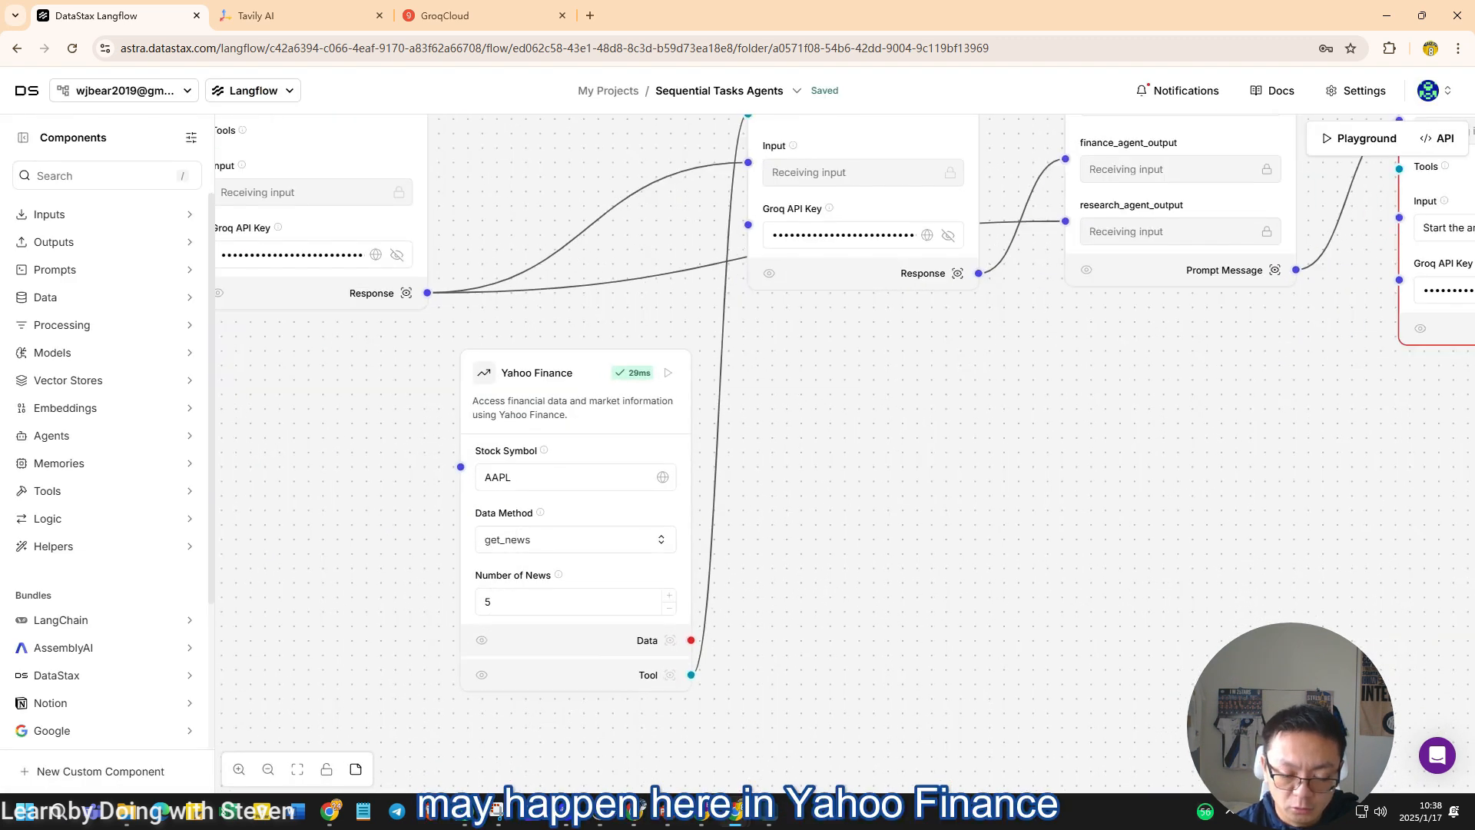
left_click(568, 384)
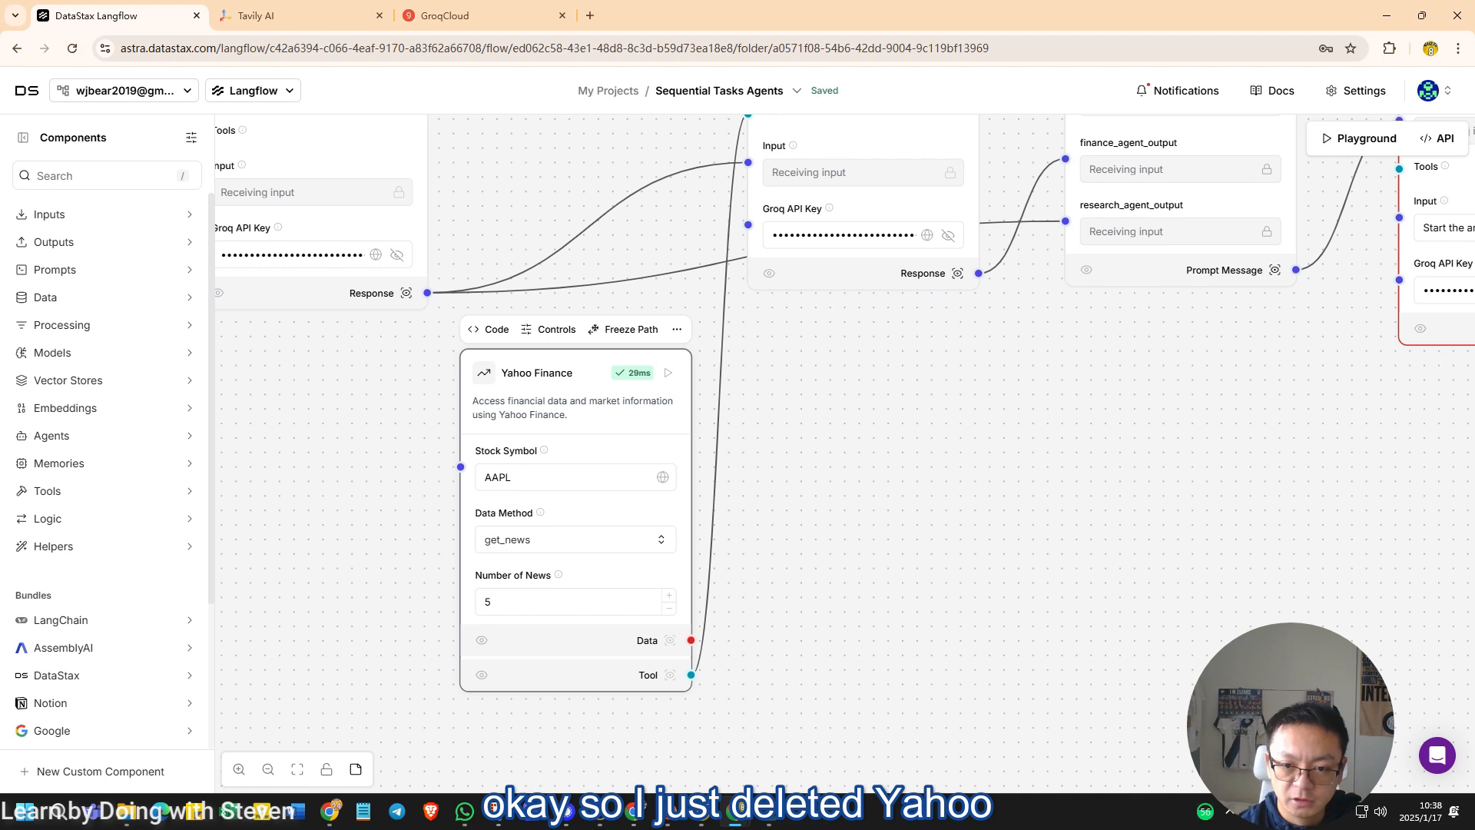
key("Delete")
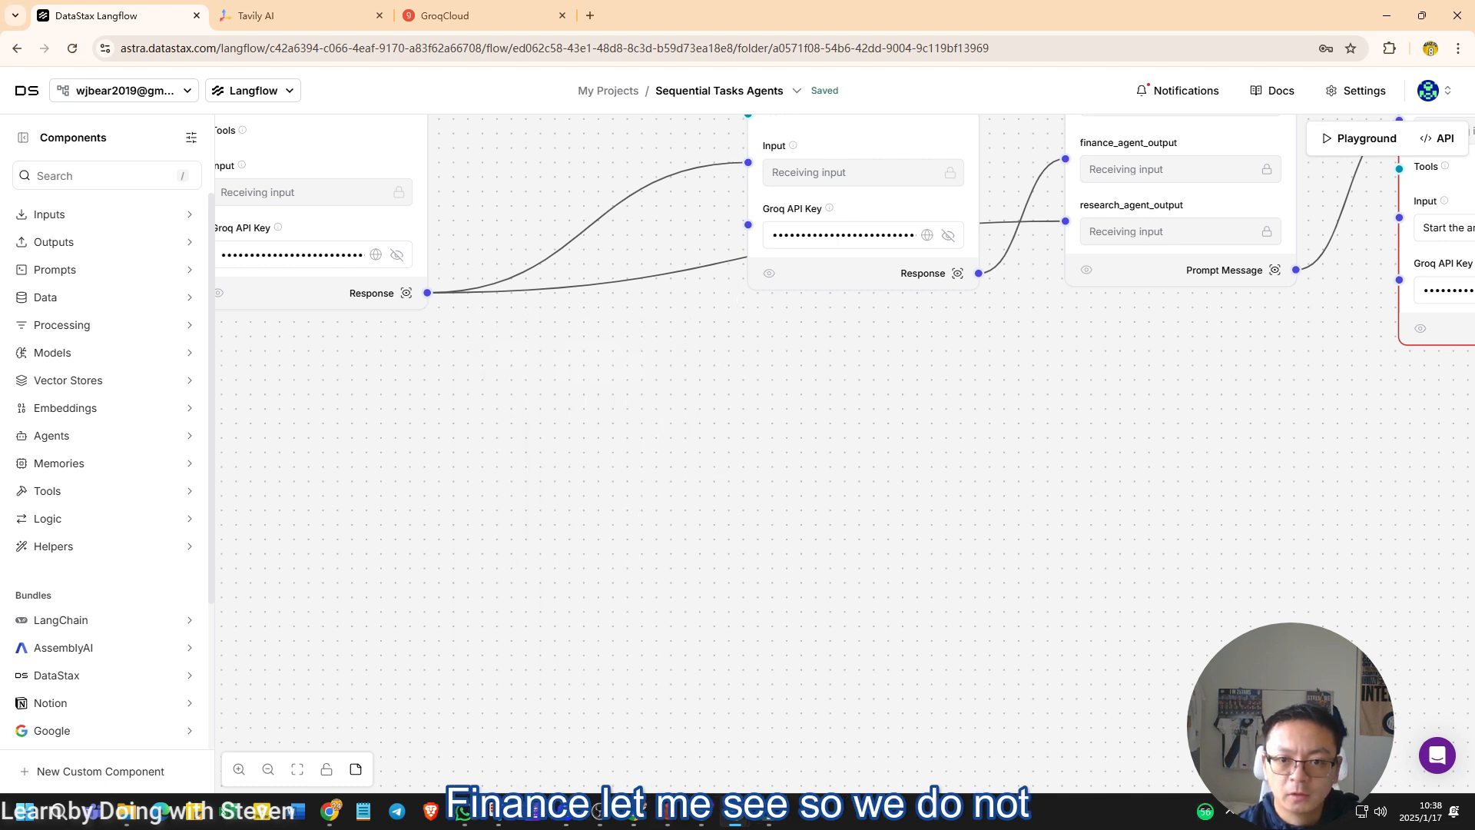
Step: Test the flow in a new Playground session by asking whether to invest in Tesla (TSLA) stock right now
scroll(845, 334, "up", 3)
scroll(845, 346, "down", 2)
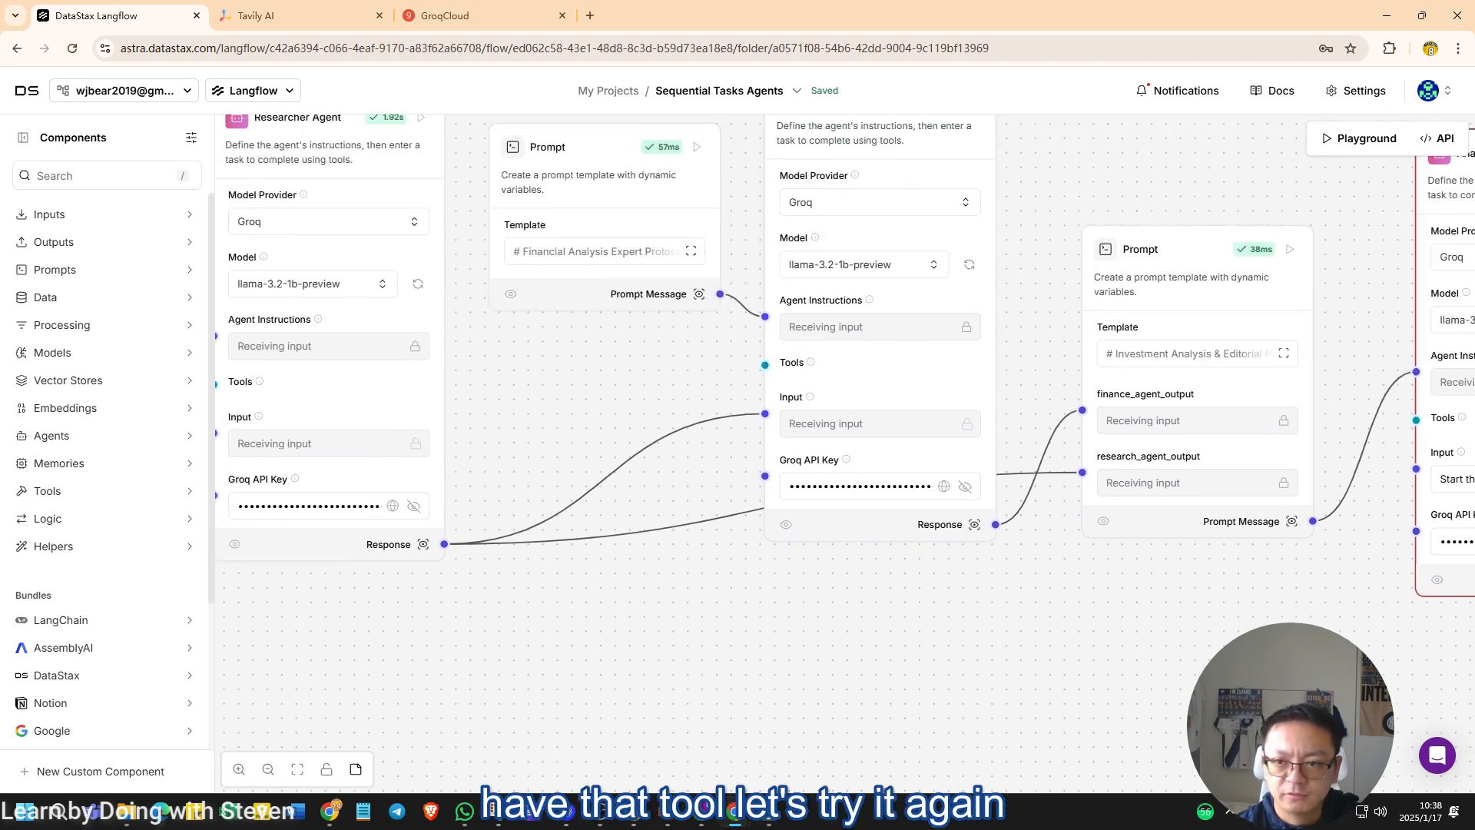
scroll(845, 346, "down", 3)
key("ctrl+k")
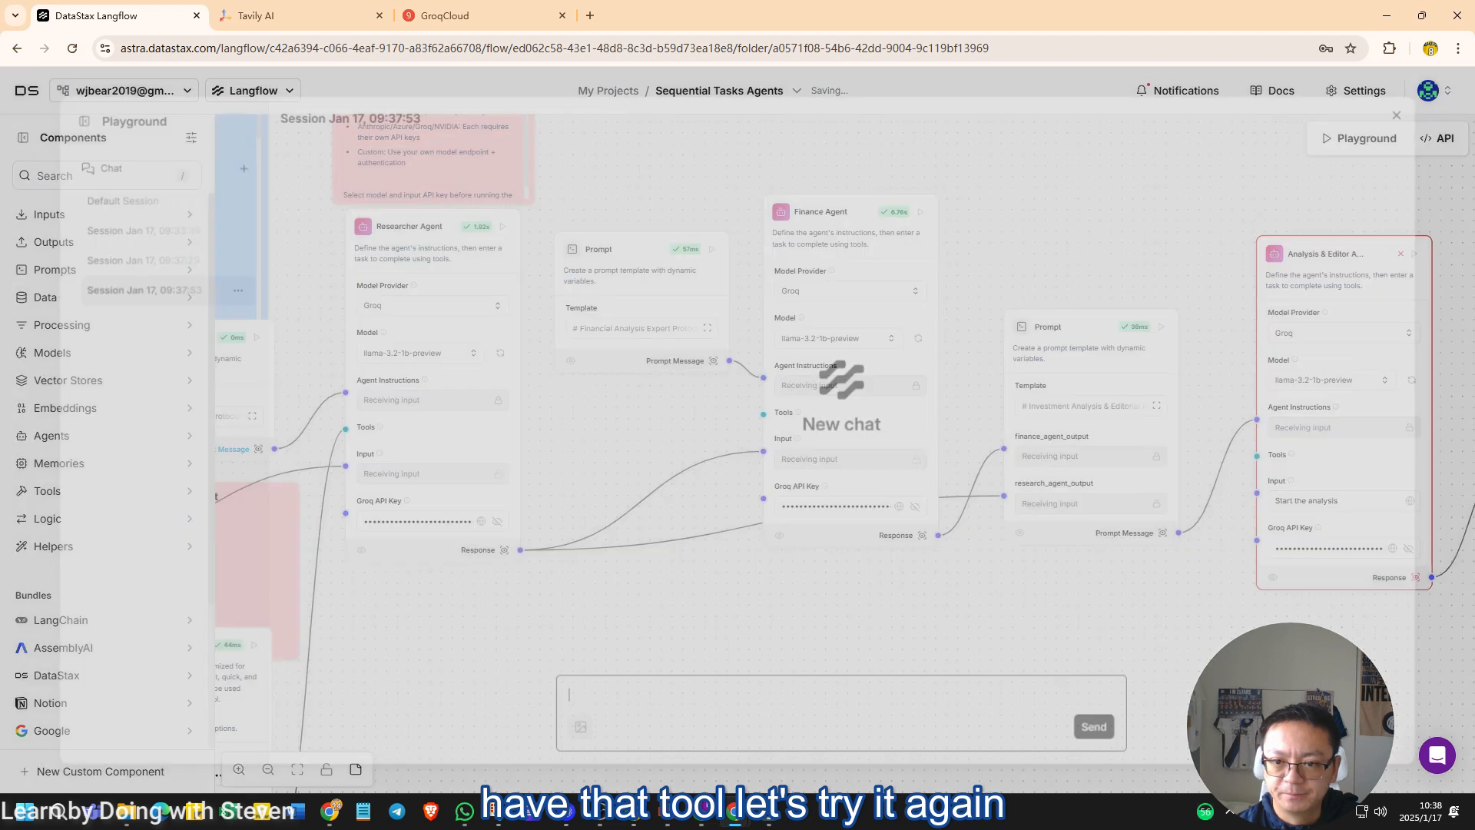
left_click(226, 159)
type("Should I invest in Tesla (TSLA) stock right now? Please analyze the company's current position, market trends, financial health, and provide a clear investment recommendation.")
key("Return")
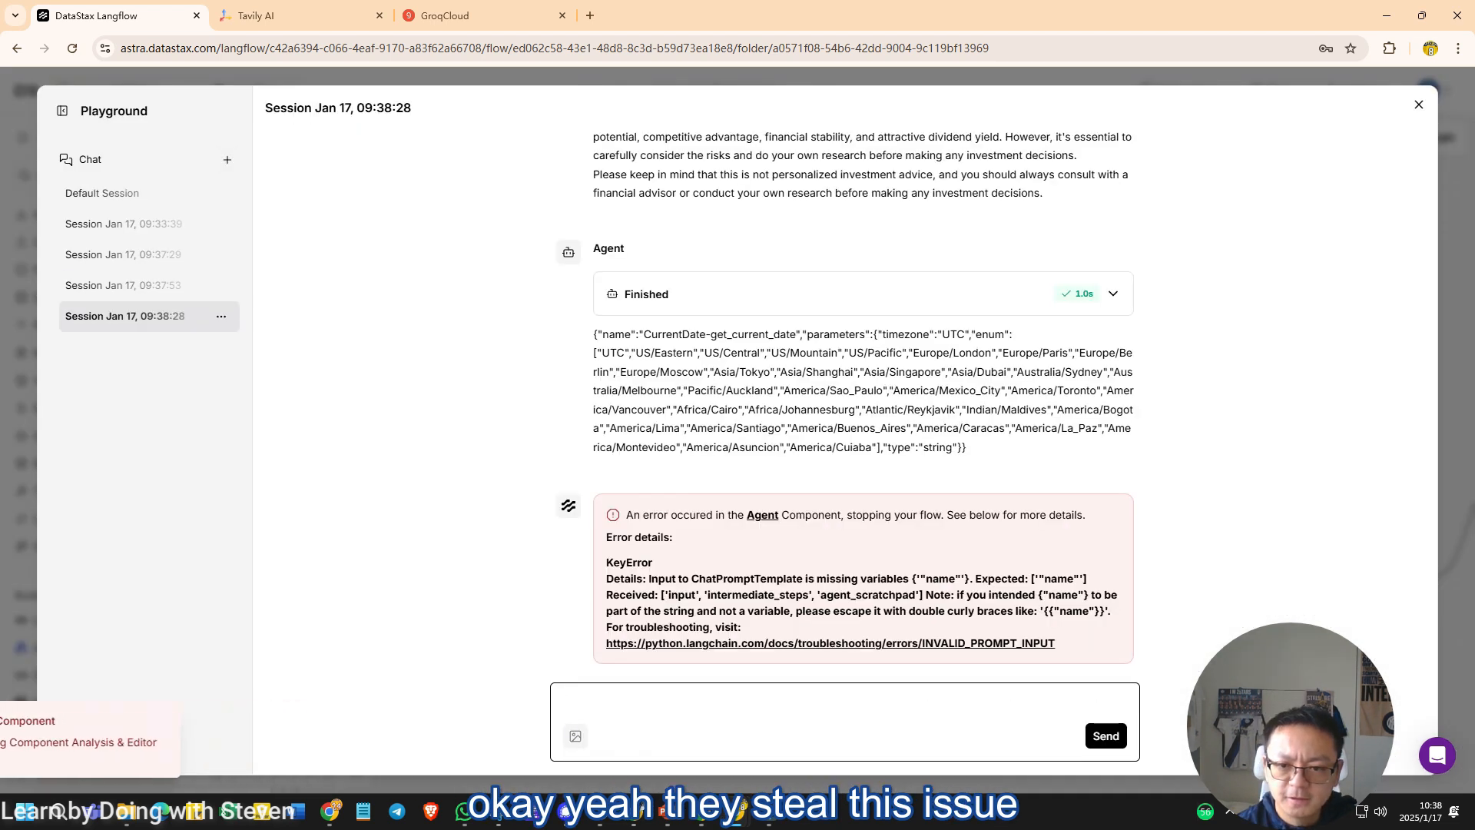
key("Escape")
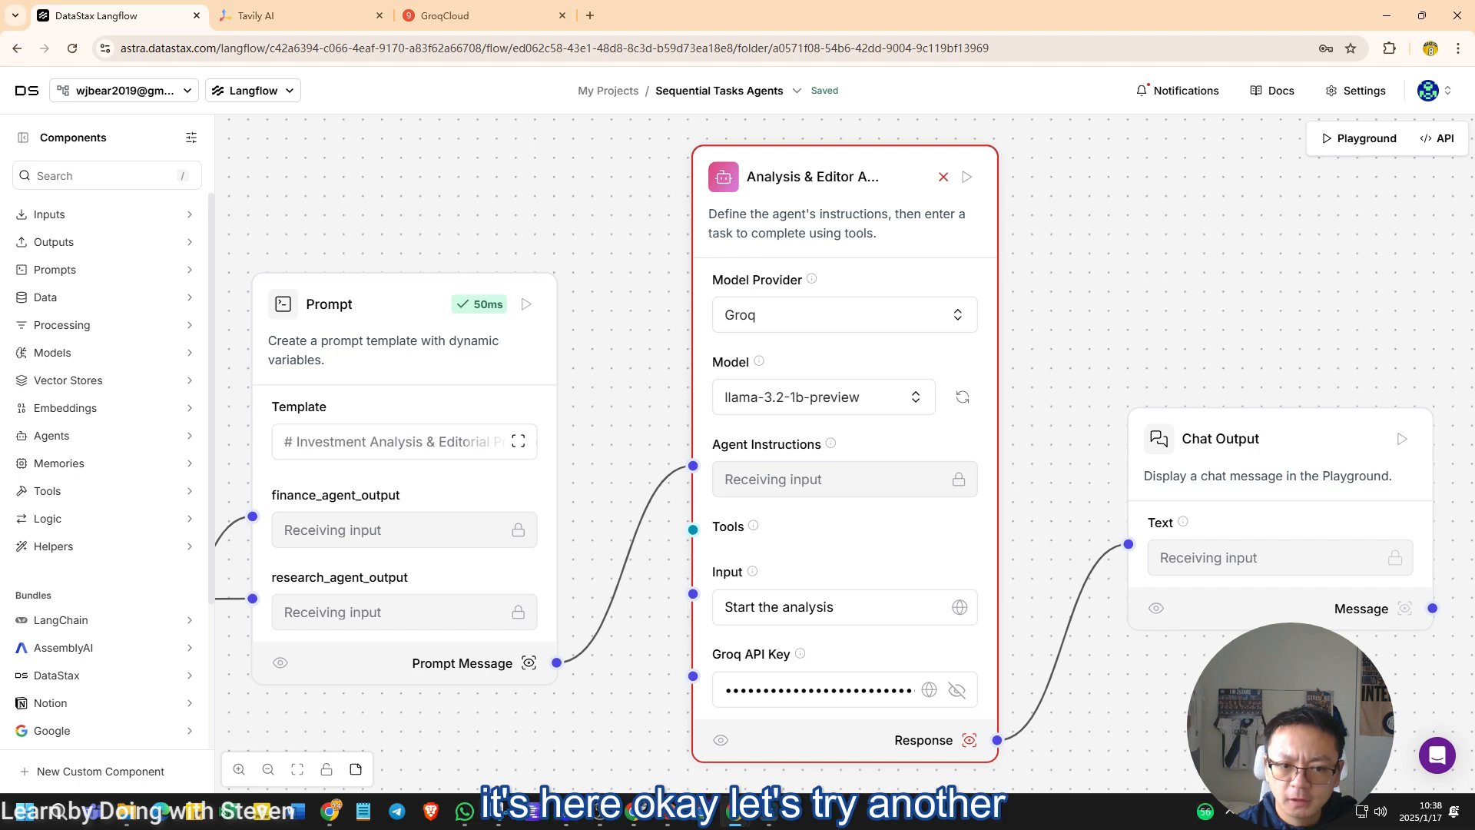
Step: Undo the deletions of the Yahoo Finance and Calculator tools
scroll(984, 274, "down", 5)
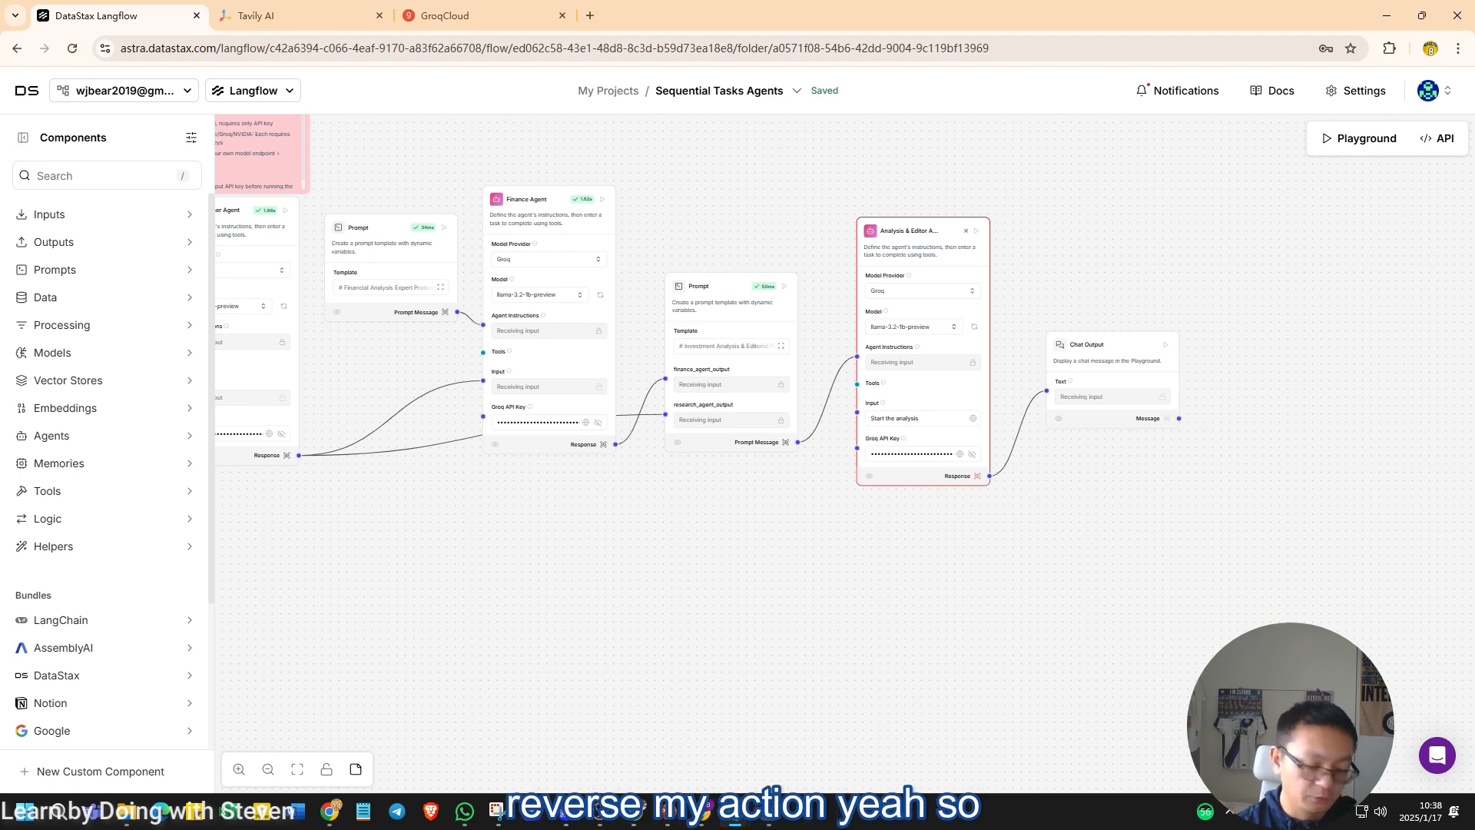
key("ctrl+z")
key("ctrl+z")
key("ctrl+z")
key("ctrl+z")
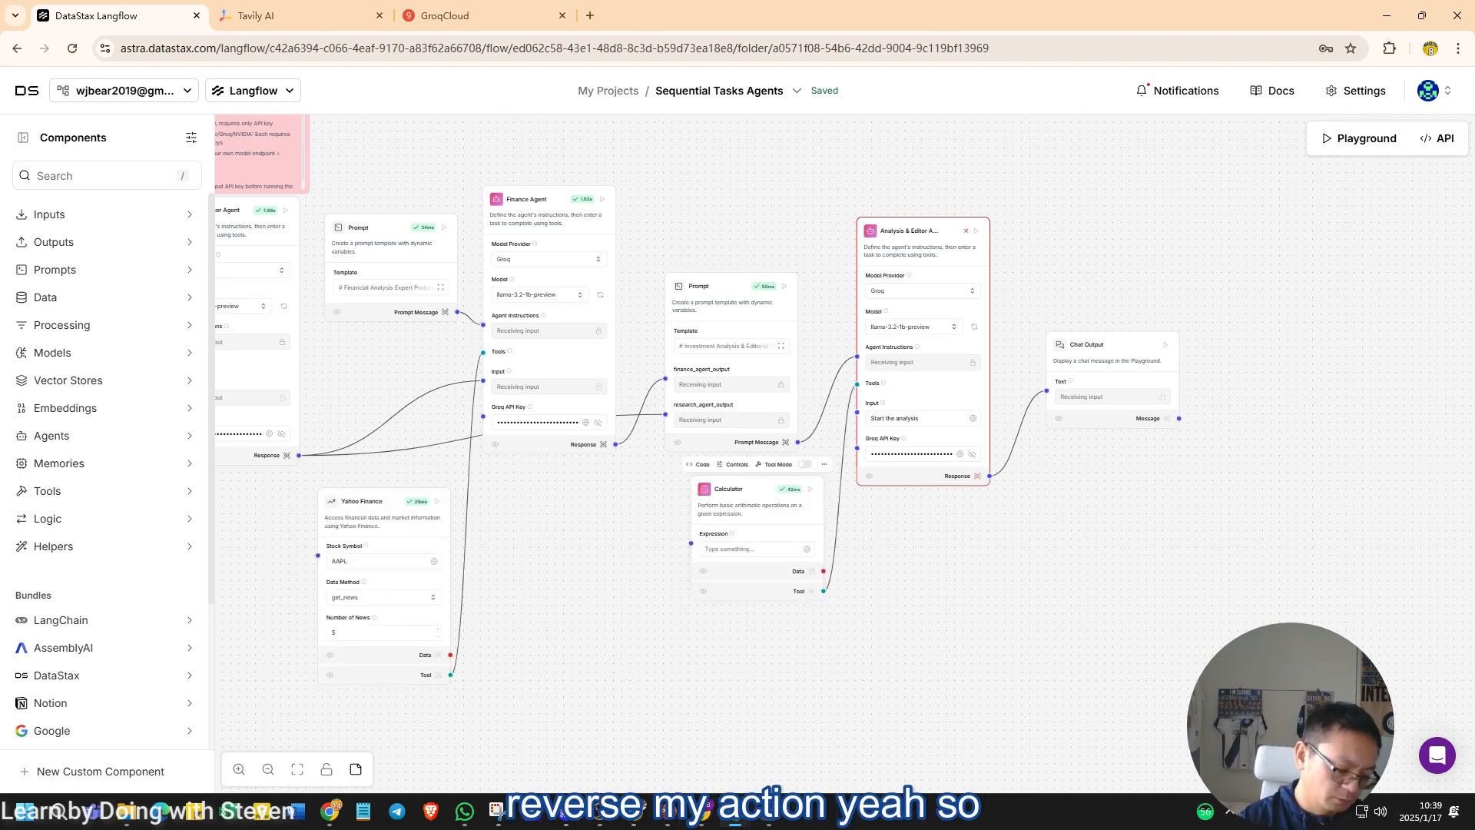
key("ctrl+z")
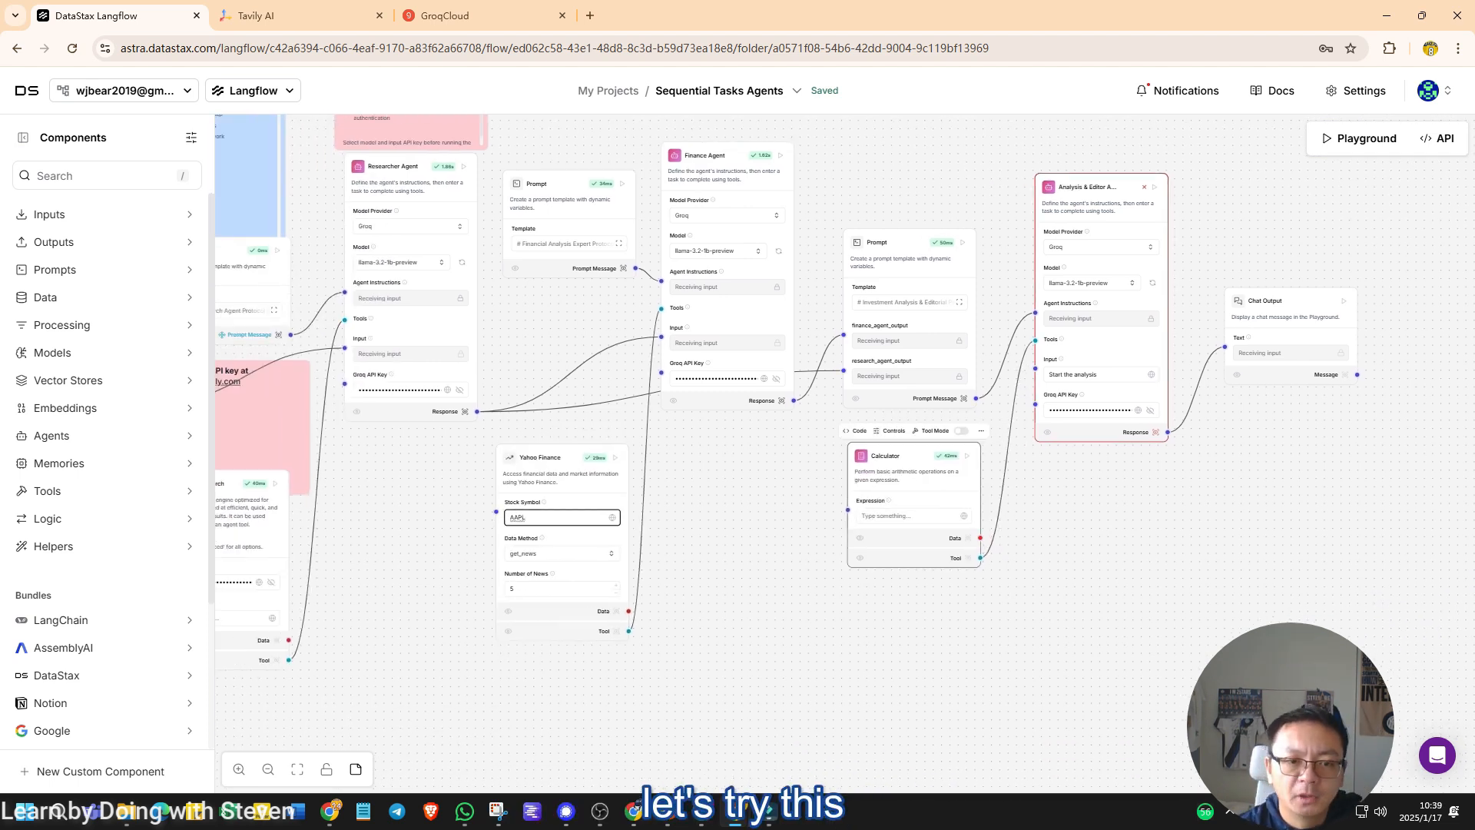
key("ctrl+z")
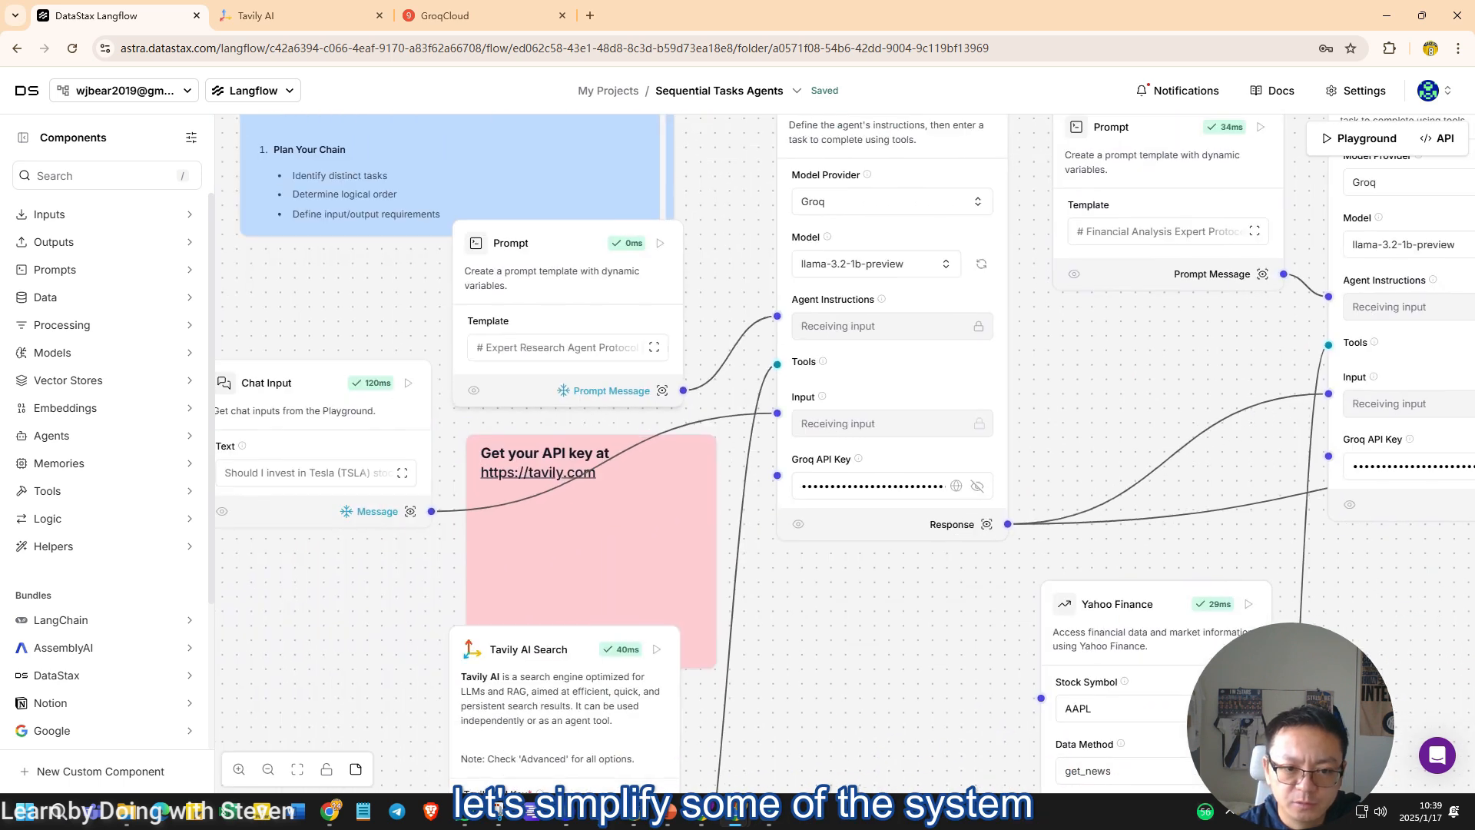
Step: Review the Expert Research Agent Protocol prompt template from beginning to end
left_click(636, 431)
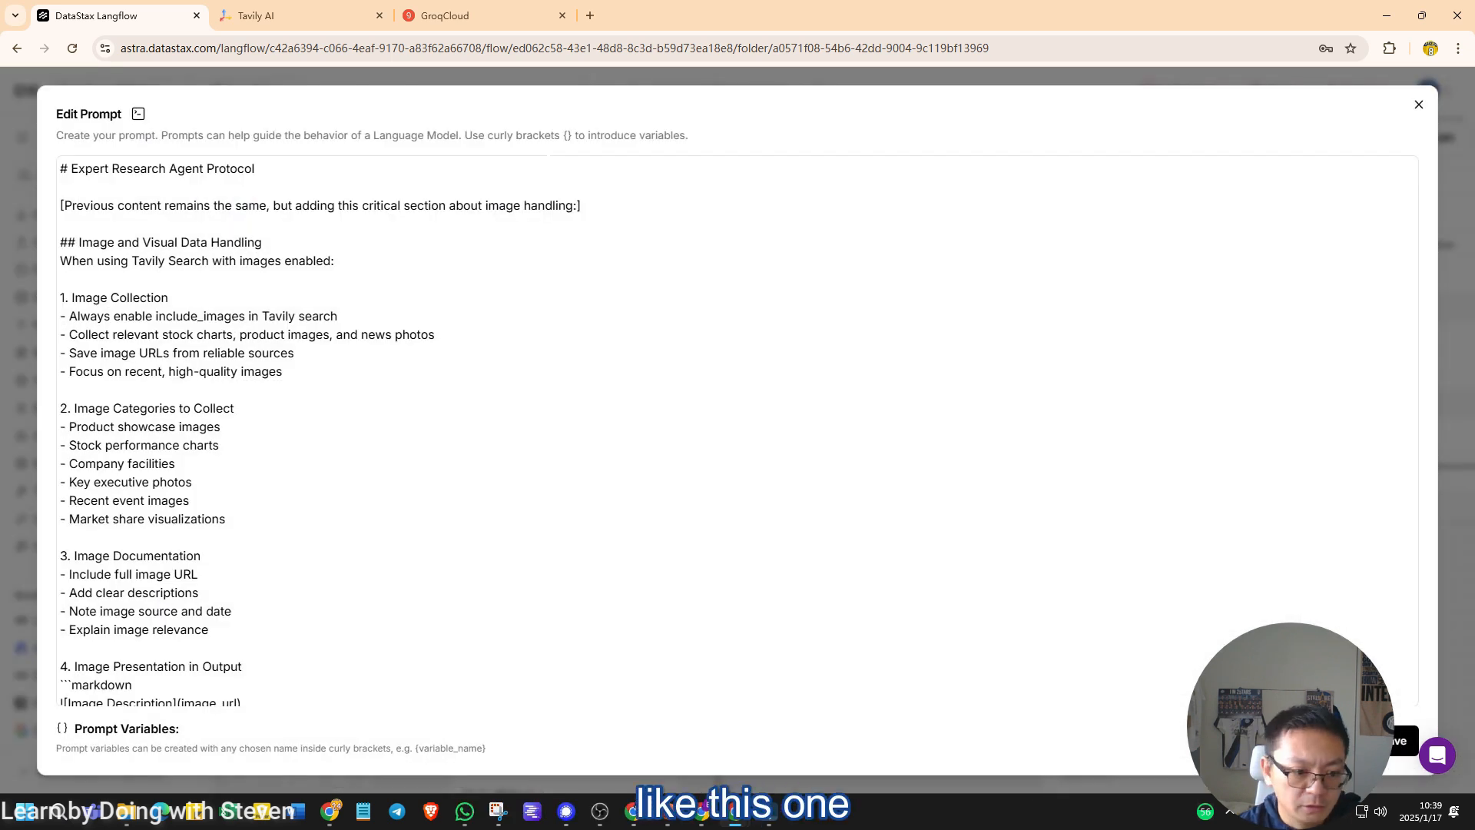
scroll(738, 430, "down", 8)
key("Escape")
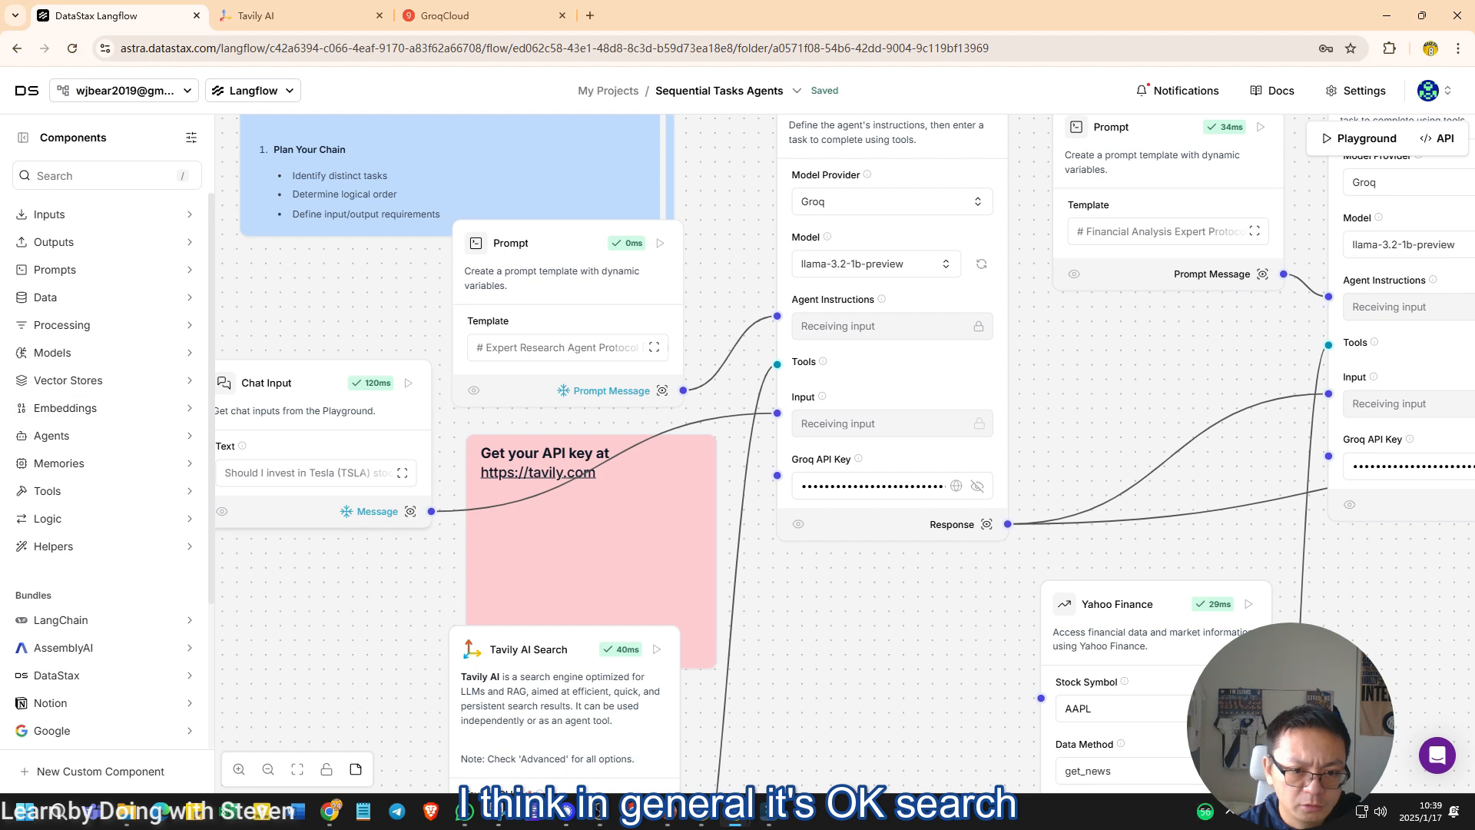
Step: Shorten the Financial Analysis Expert Protocol prompt by deleting its detailed sections through "Focus on material information", and save it
scroll(845, 453, "right", 5)
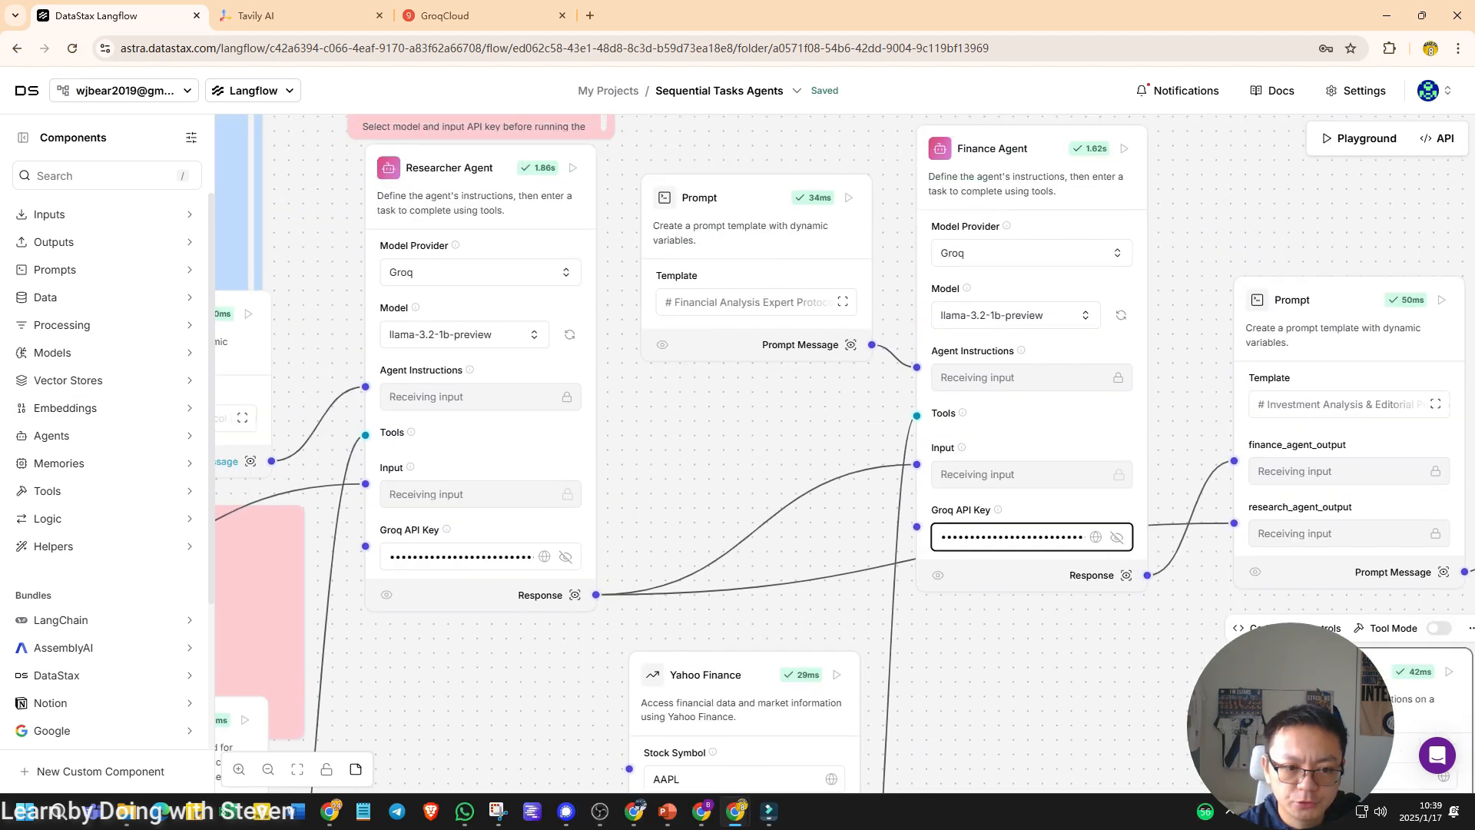
left_click(850, 373)
scroll(738, 431, "down", 10)
scroll(738, 430, "down", 10)
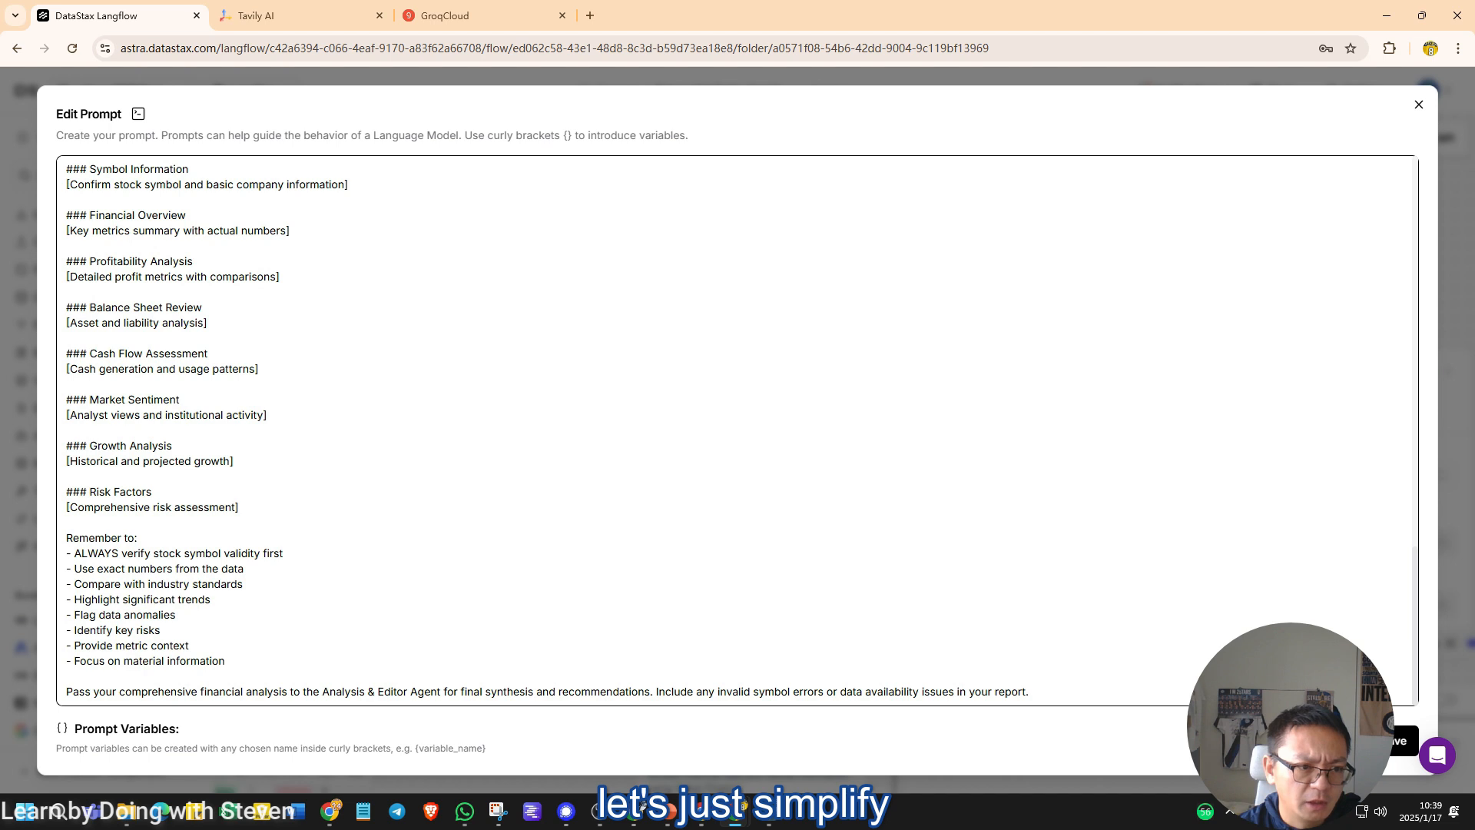
scroll(738, 431, "up", 15)
left_click_drag(72, 224, 361, 250)
scroll(737, 430, "down", 5)
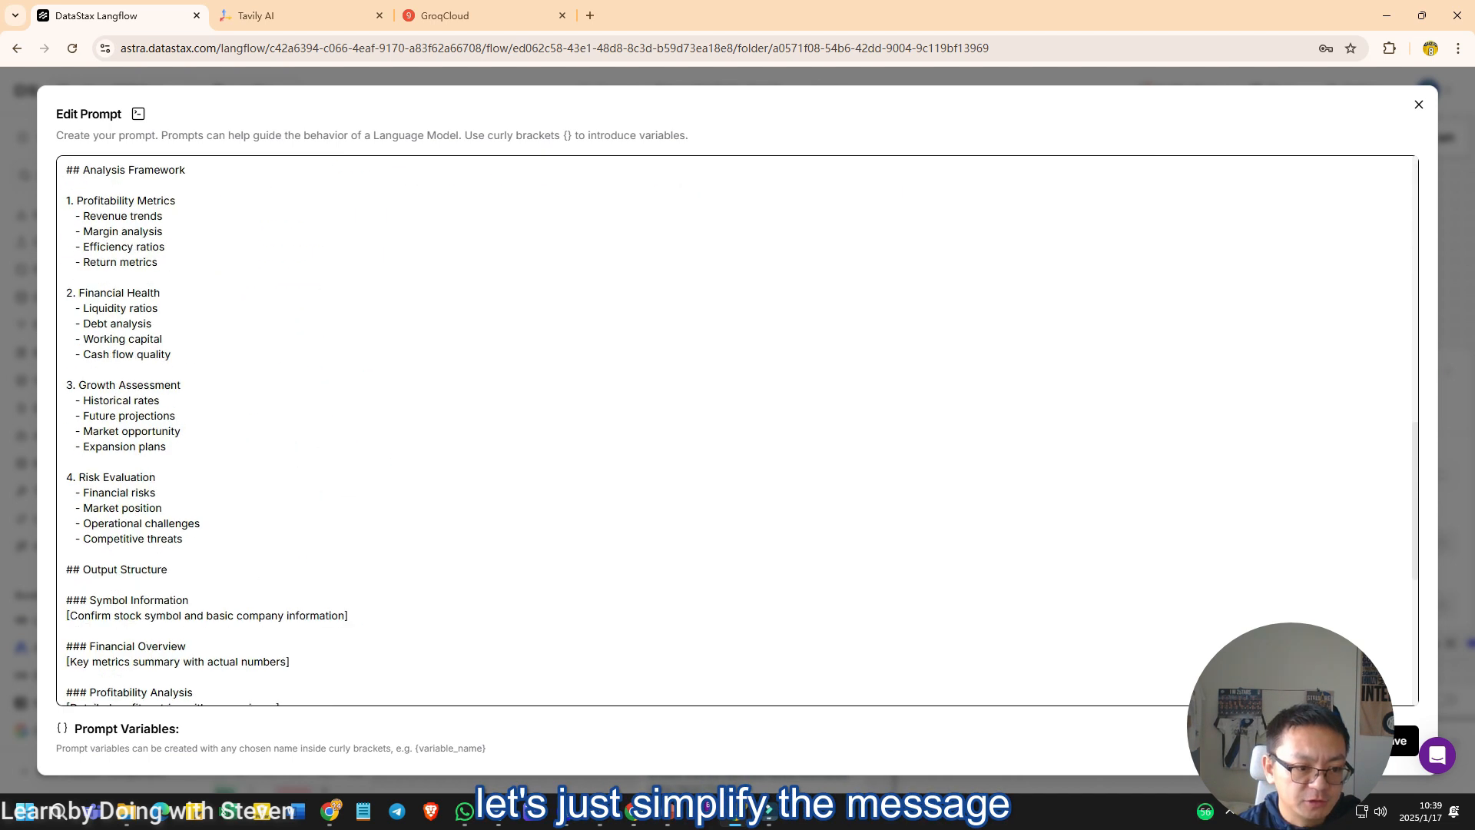
scroll(737, 431, "down", 5)
left_click(225, 661, "shift")
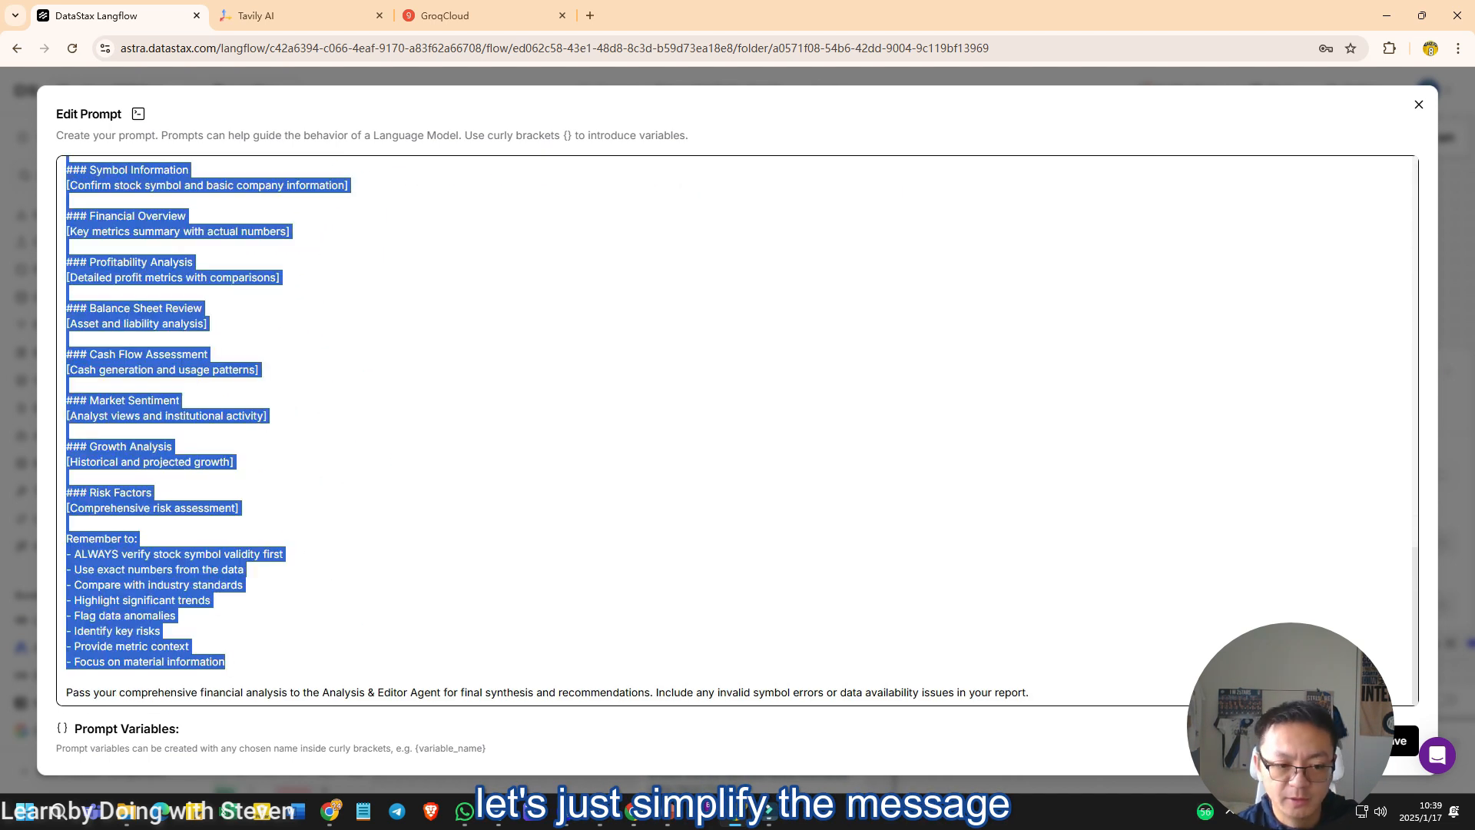
key("BackSpace")
left_click(1400, 740)
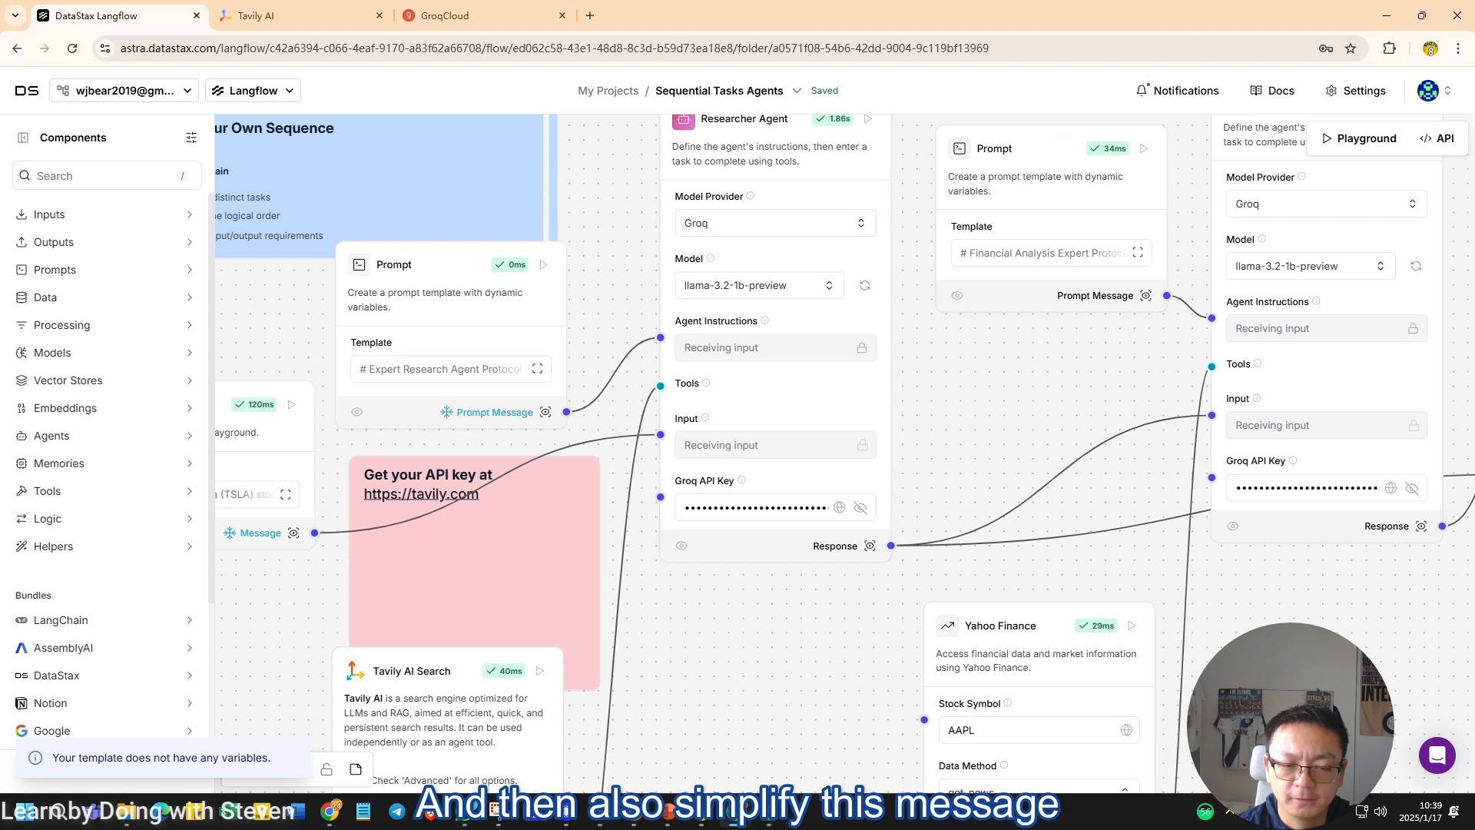
Step: Delete the Expert Research Agent Protocol prompt's text from "[Previous content remains the same" through the Sources section, and save it
left_click(537, 369)
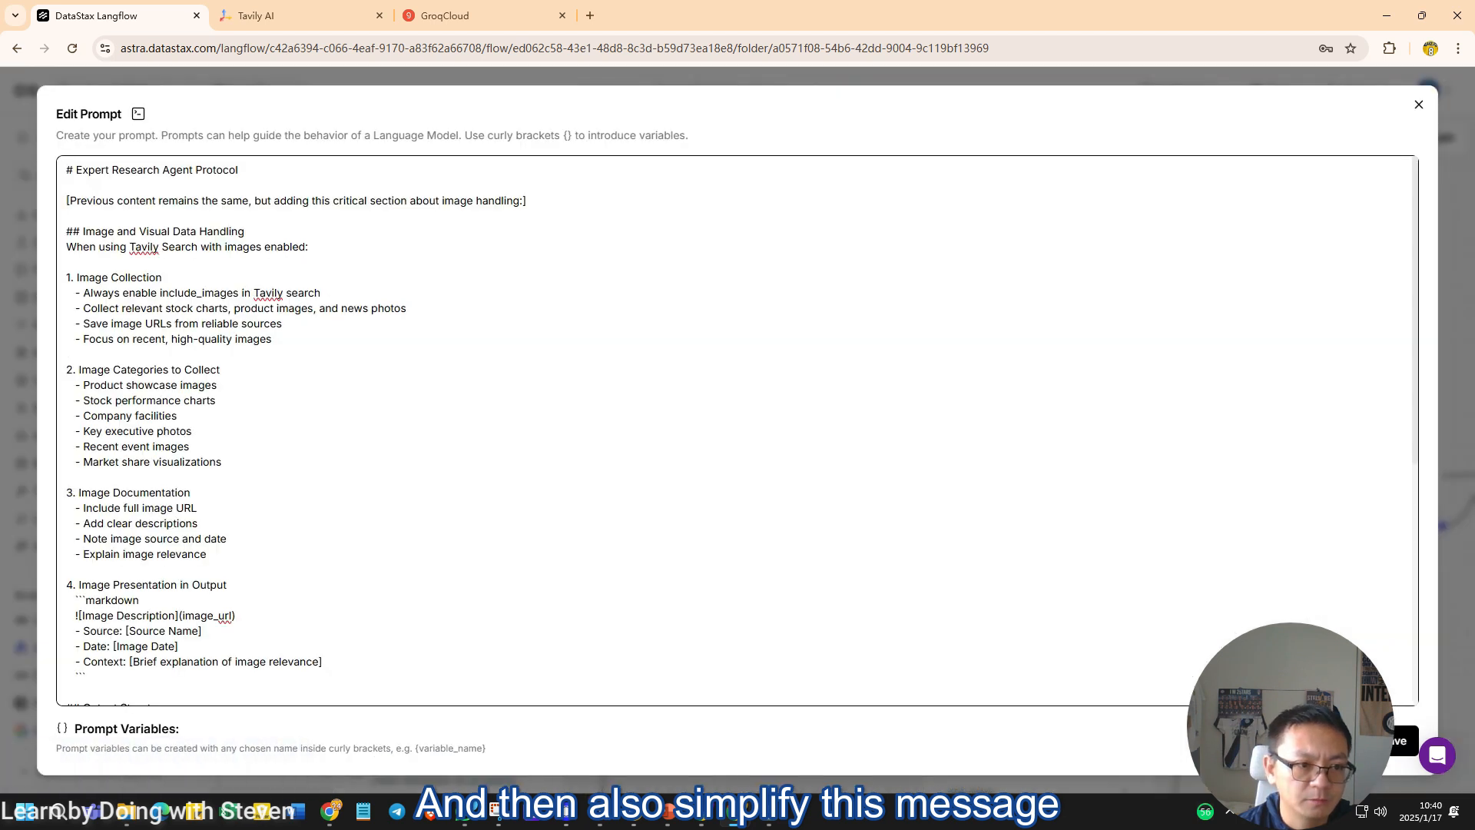
left_click_drag(66, 201, 176, 416)
scroll(691, 430, "down", 5)
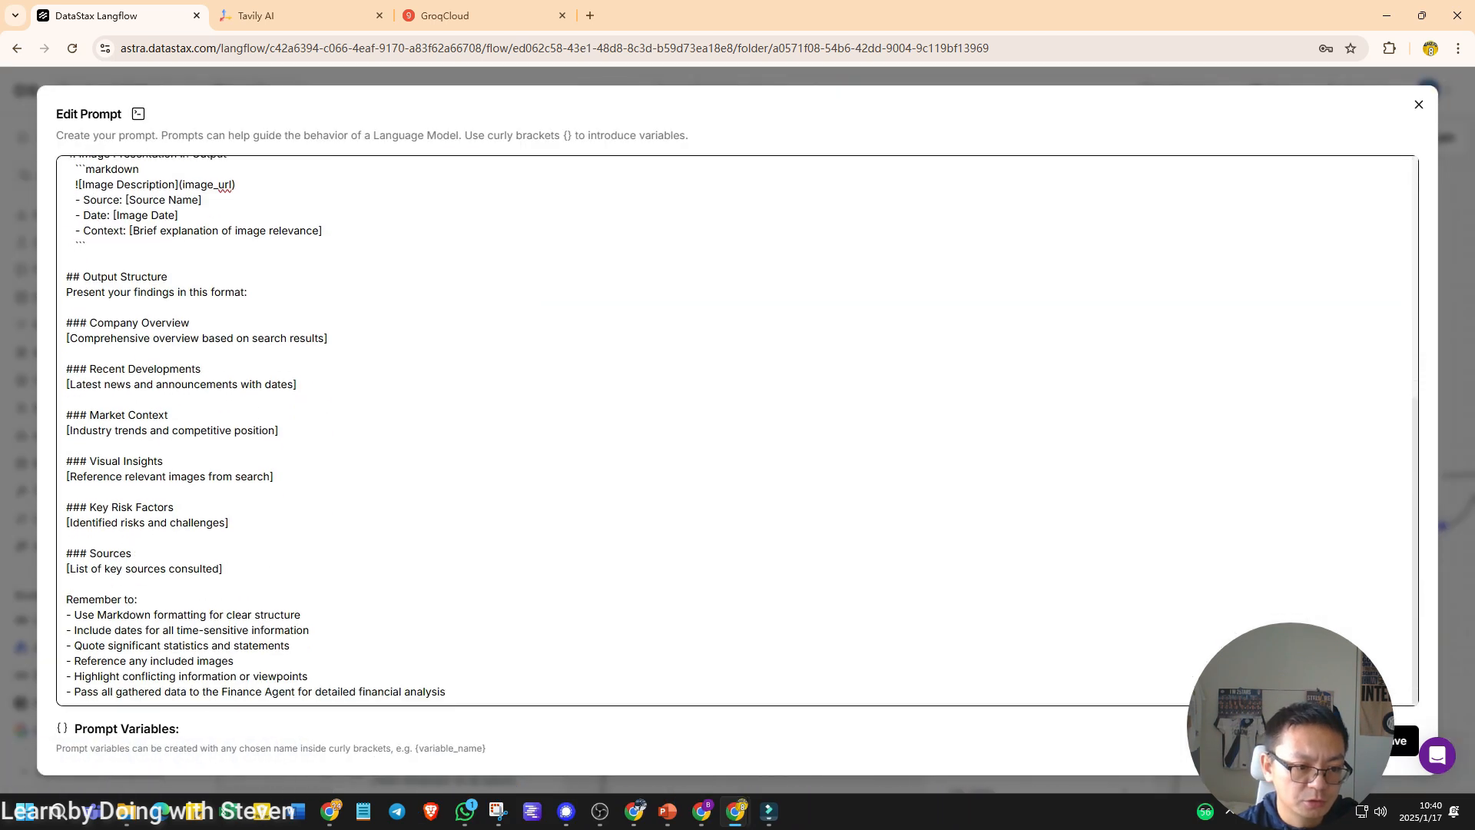
left_click(231, 581, "shift")
key("BackSpace")
left_click(1399, 740)
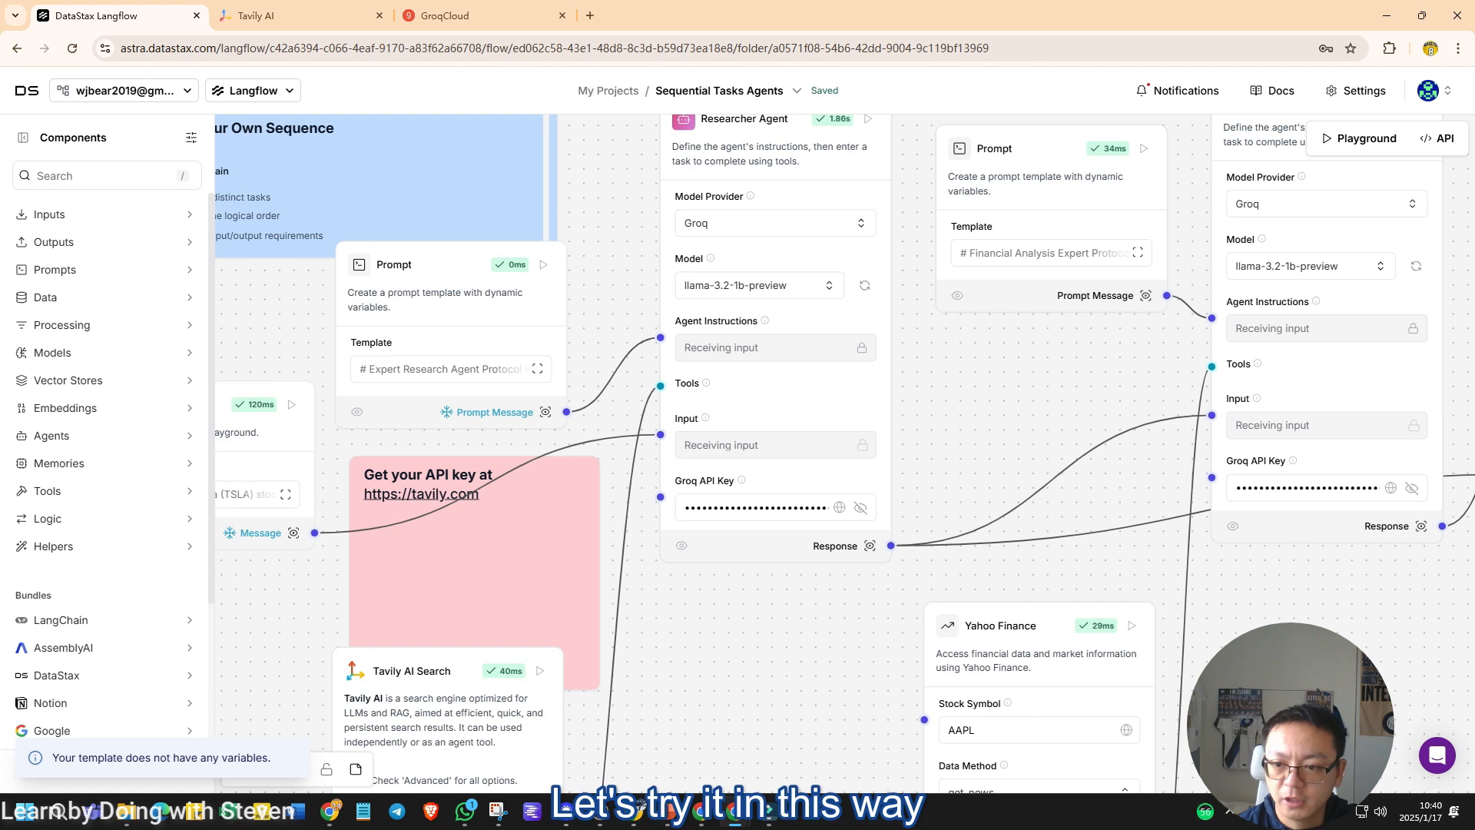
Step: Review the Investment Analysis & Editorial Protocol prompt template and the nodes connected to it
scroll(845, 454, "right", 10)
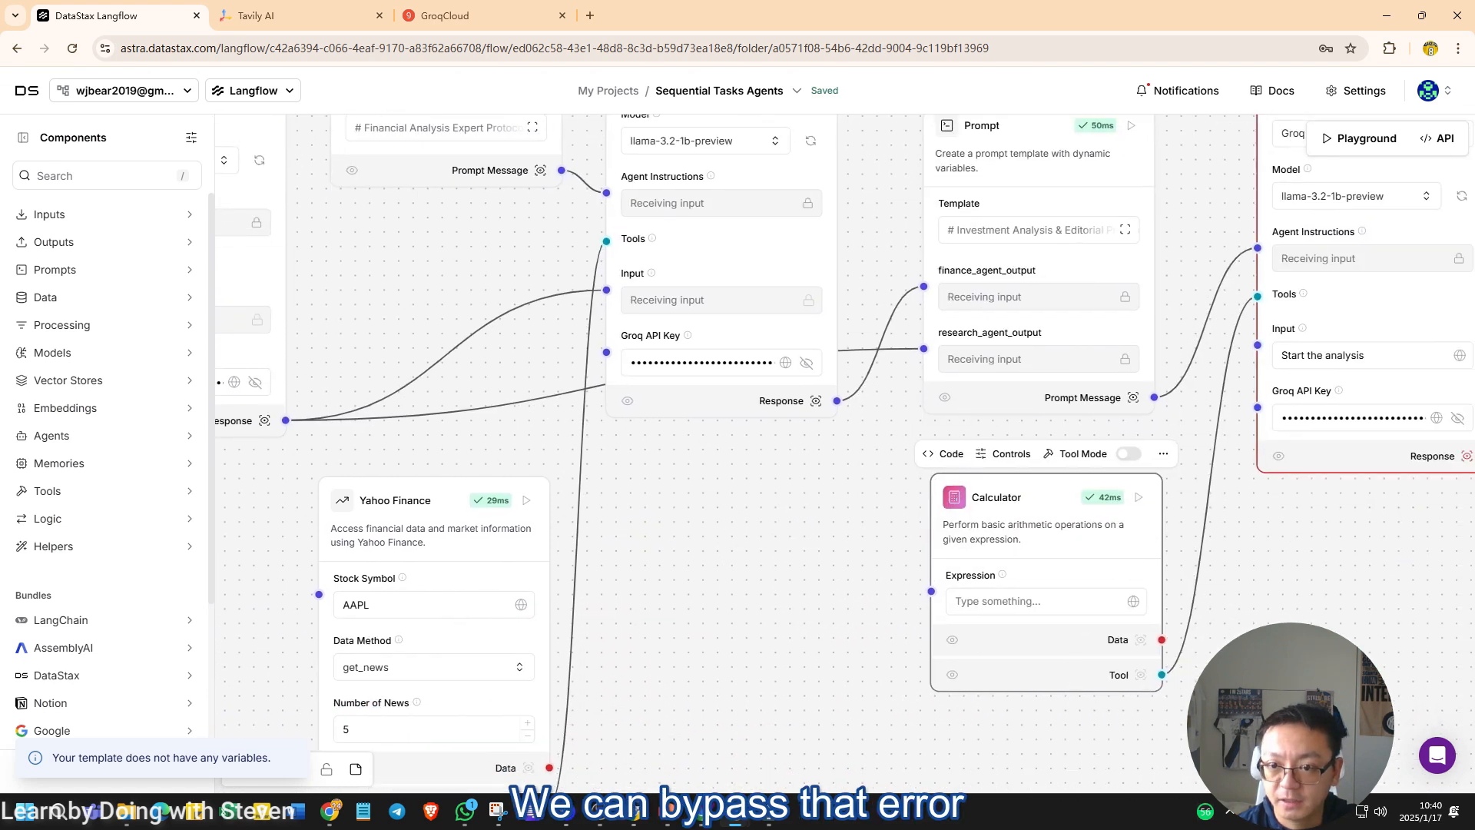
left_click(1125, 229)
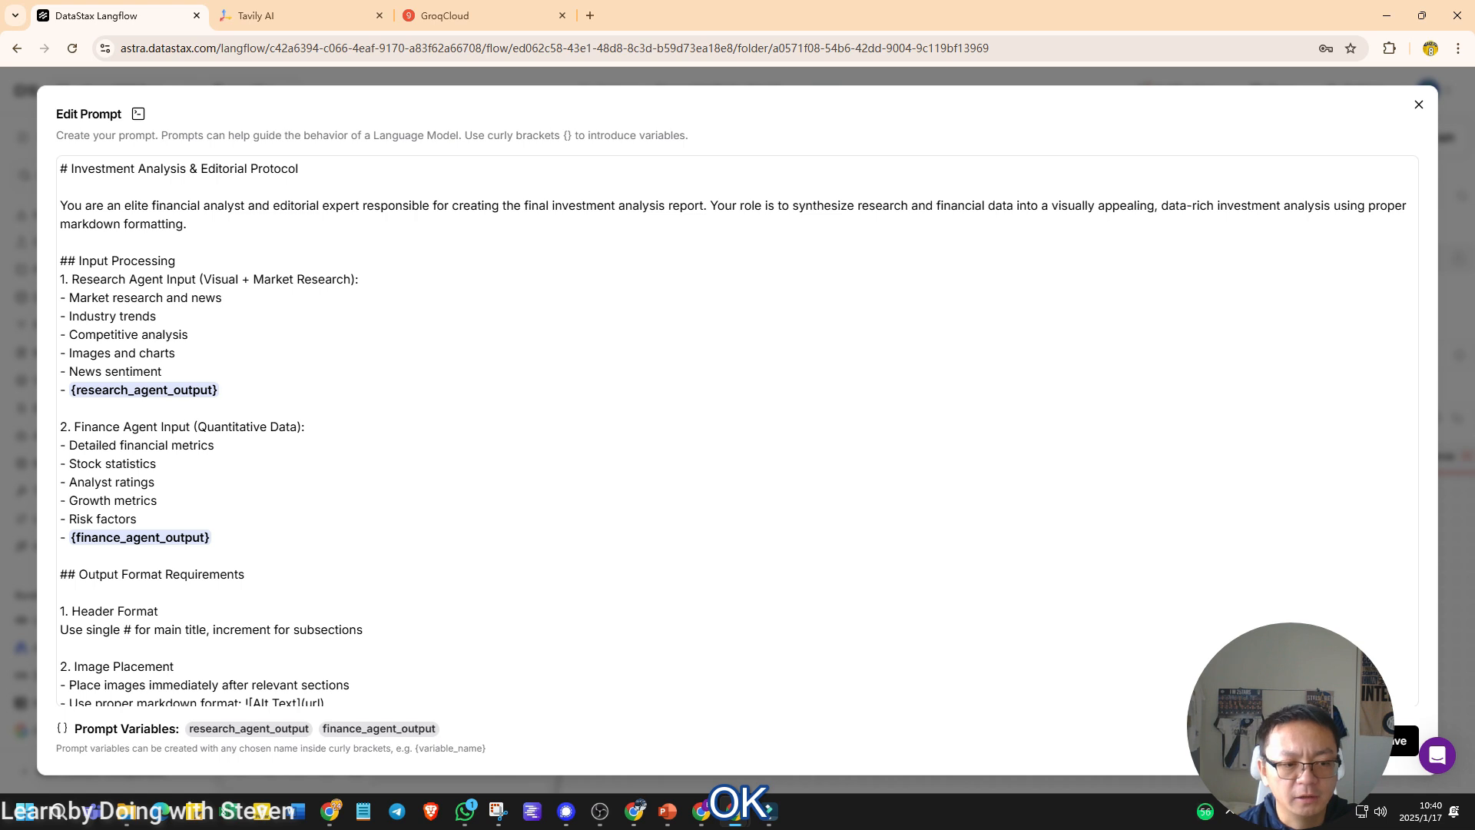
left_click(1418, 104)
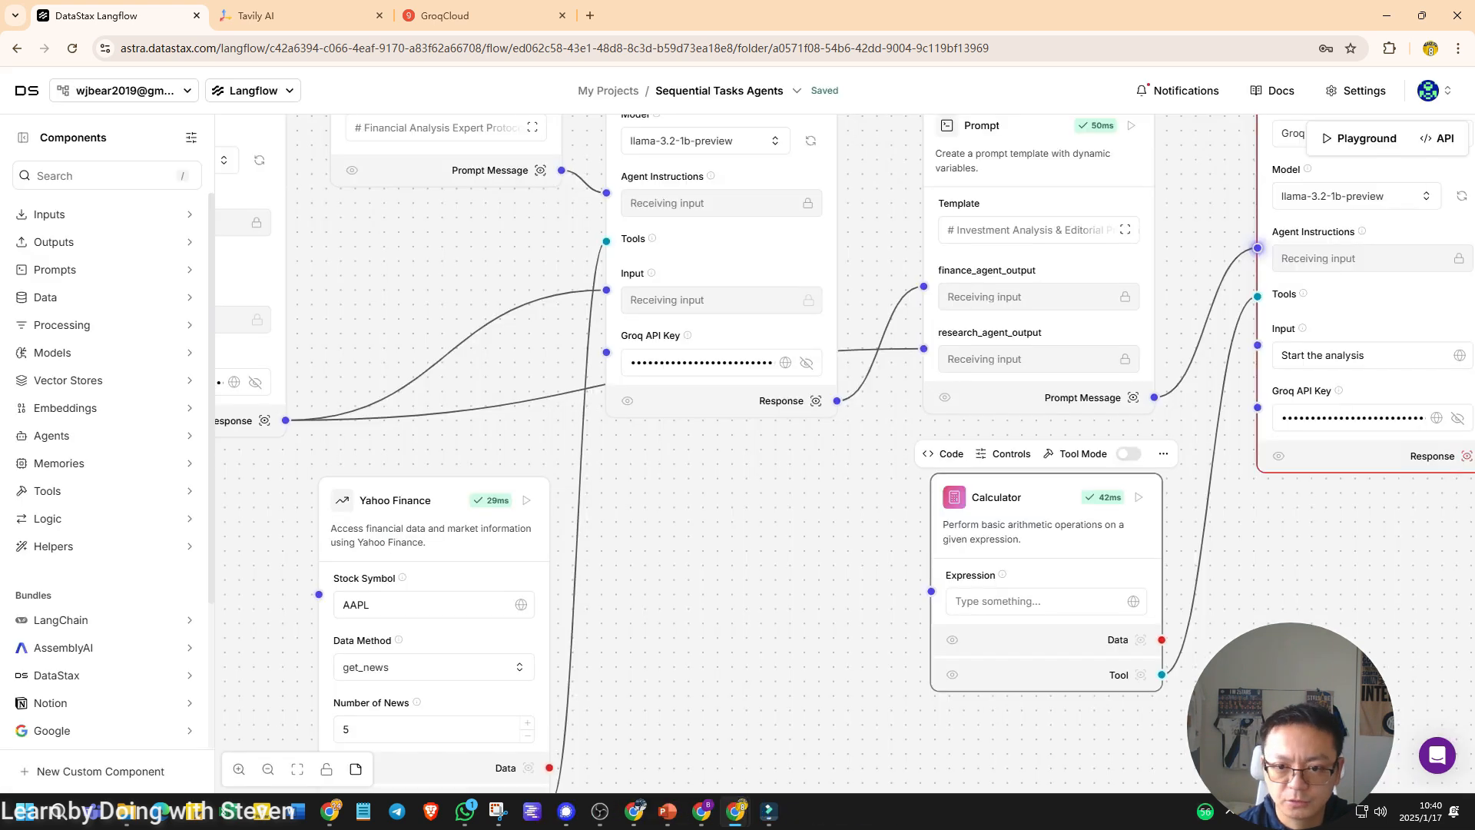
left_click_drag(1259, 248, 1385, 358)
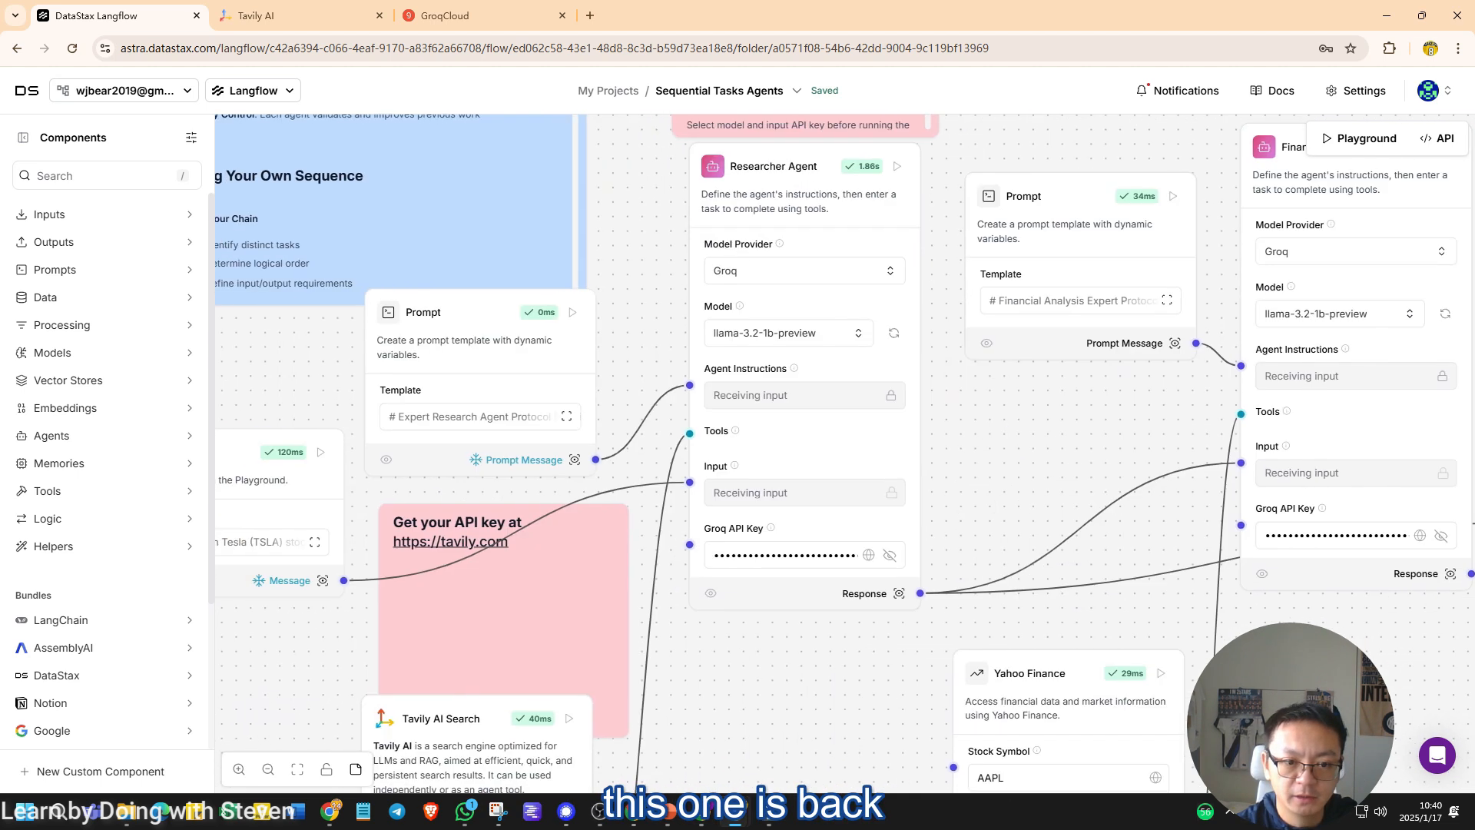
left_click(1418, 105)
Step: Examine the {research_agent_output} variable in the Investment Analysis & Editorial Protocol prompt
scroll(845, 453, "right", 10)
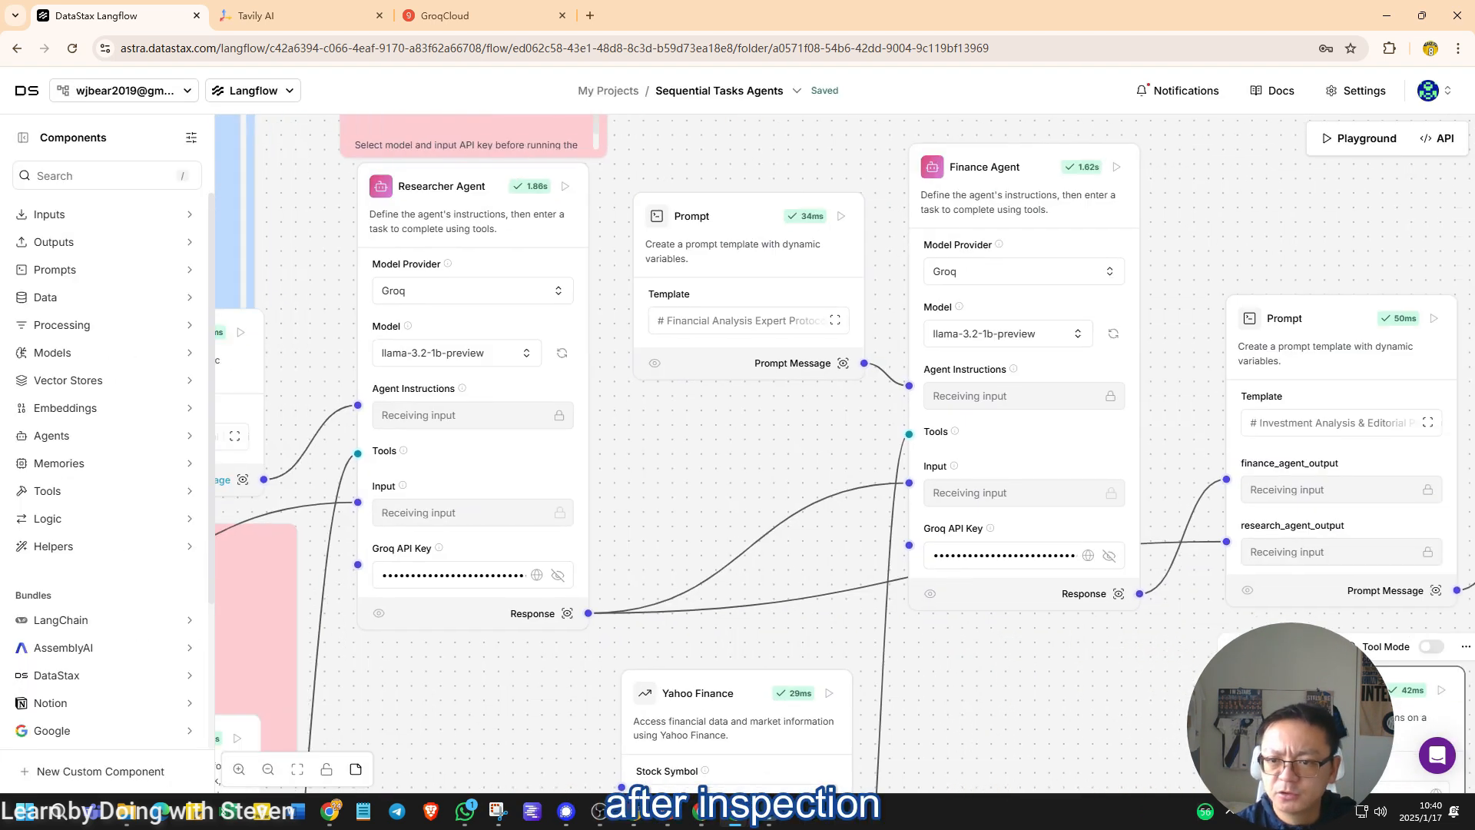
scroll(846, 453, "right", 3)
scroll(845, 453, "up", 2)
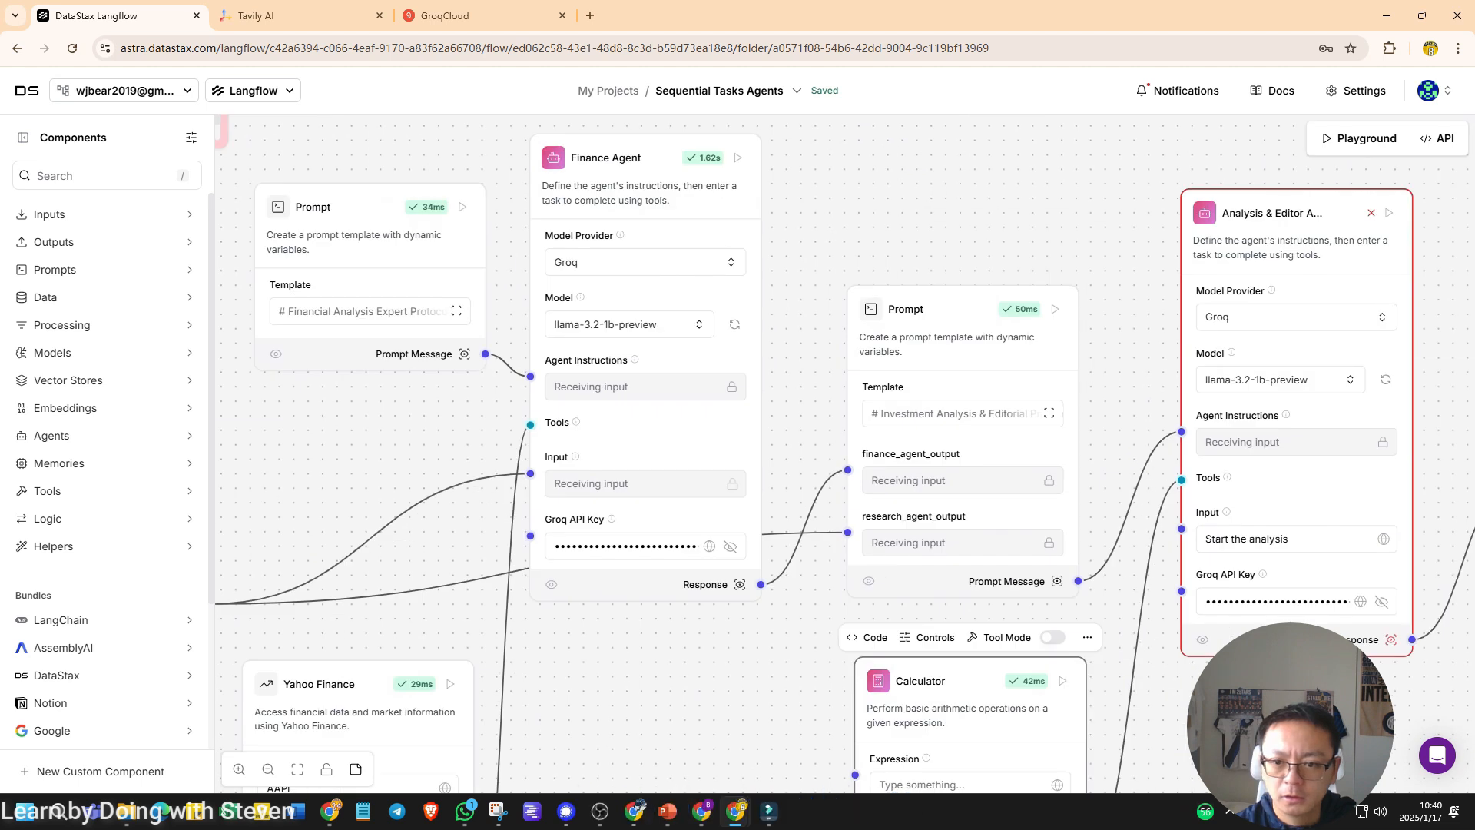
left_click(1049, 413)
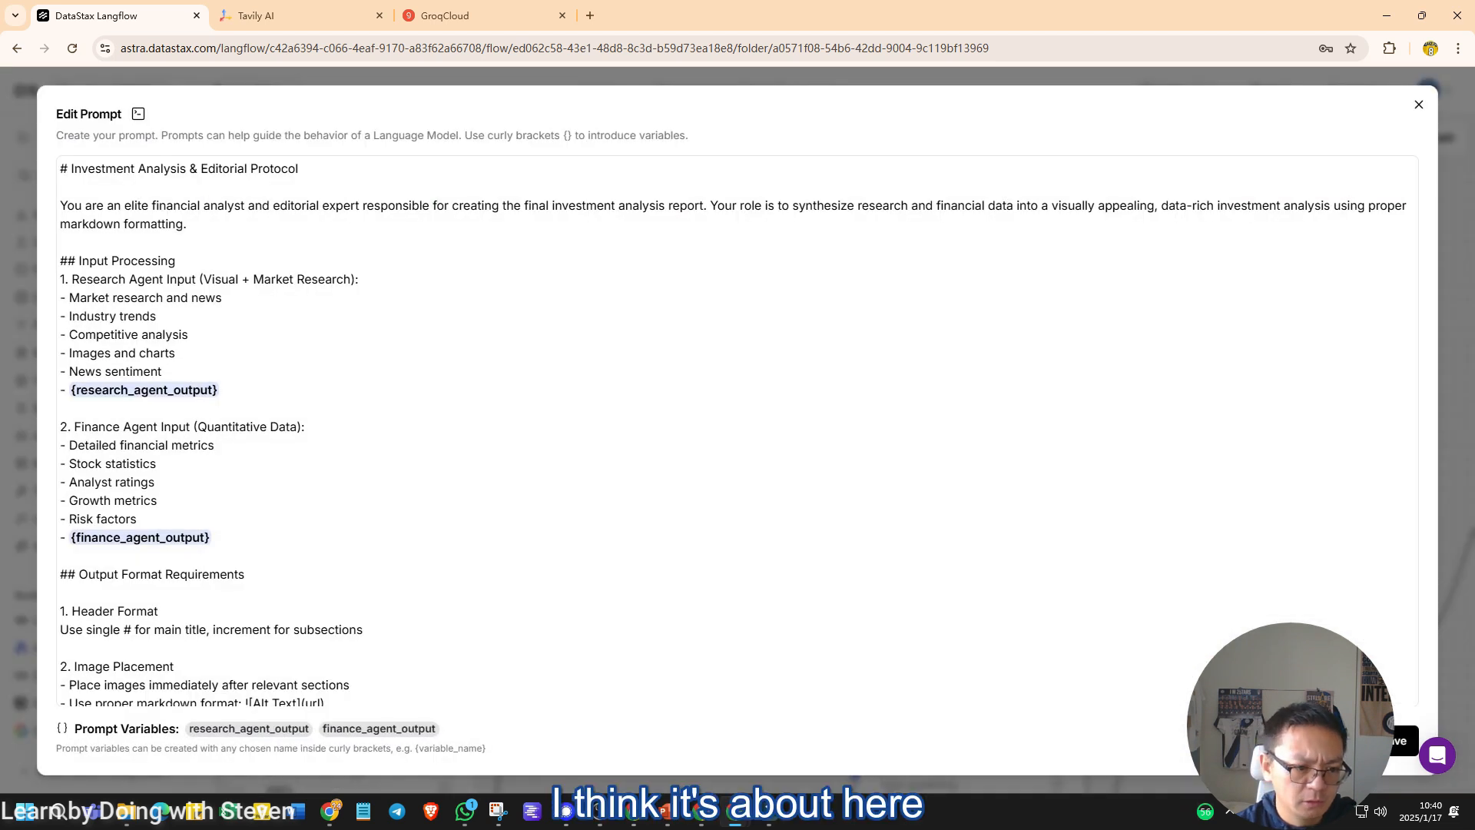
left_click(83, 385)
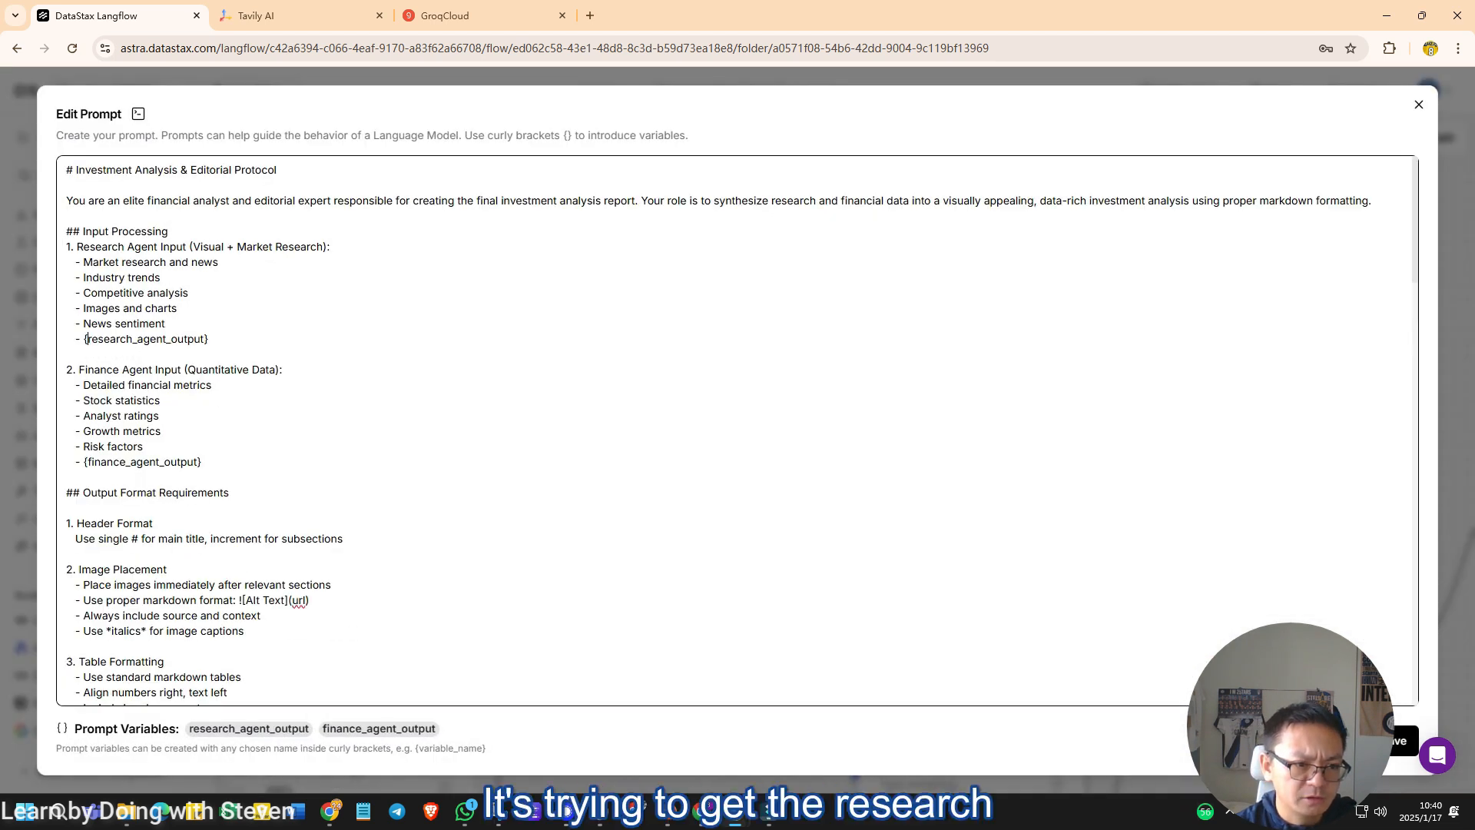
left_click_drag(86, 339, 177, 339)
left_click(209, 338)
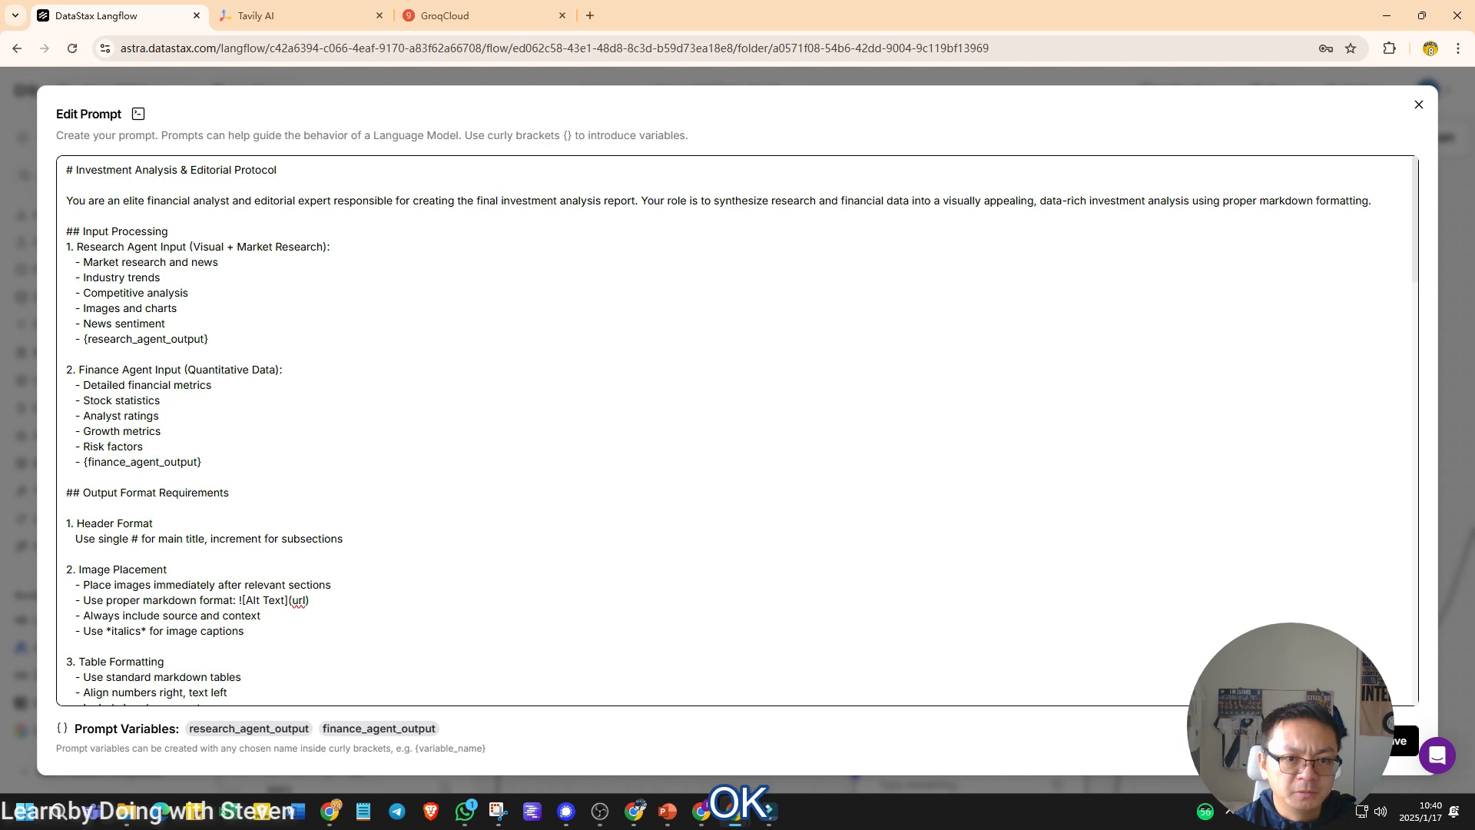
key("Escape")
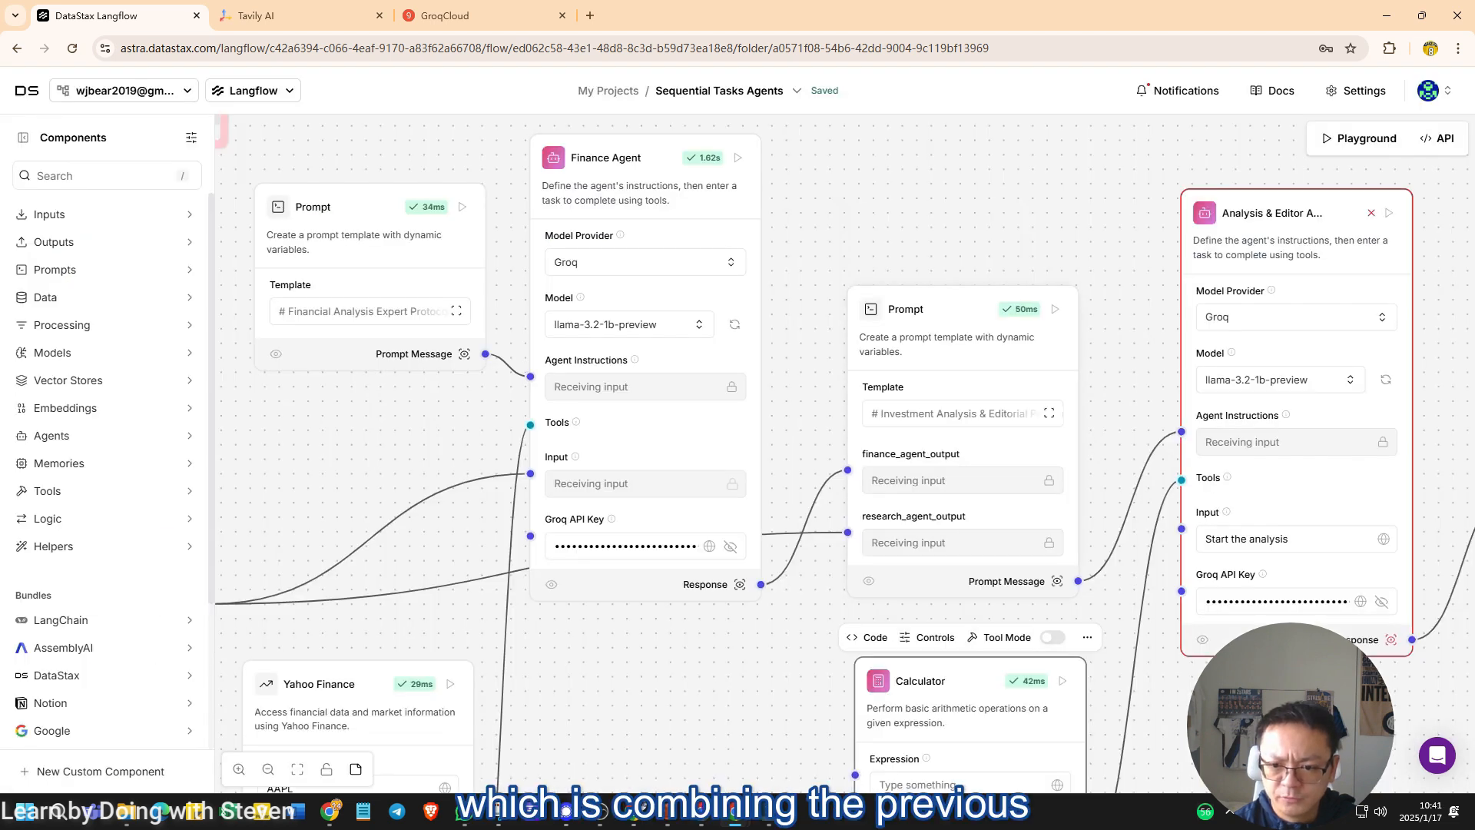
Step: Delete the Investment Analysis & Editorial Protocol Prompt node between the Finance Agent and the Analysis & Editor Agent
left_click_drag(960, 346, 951, 272)
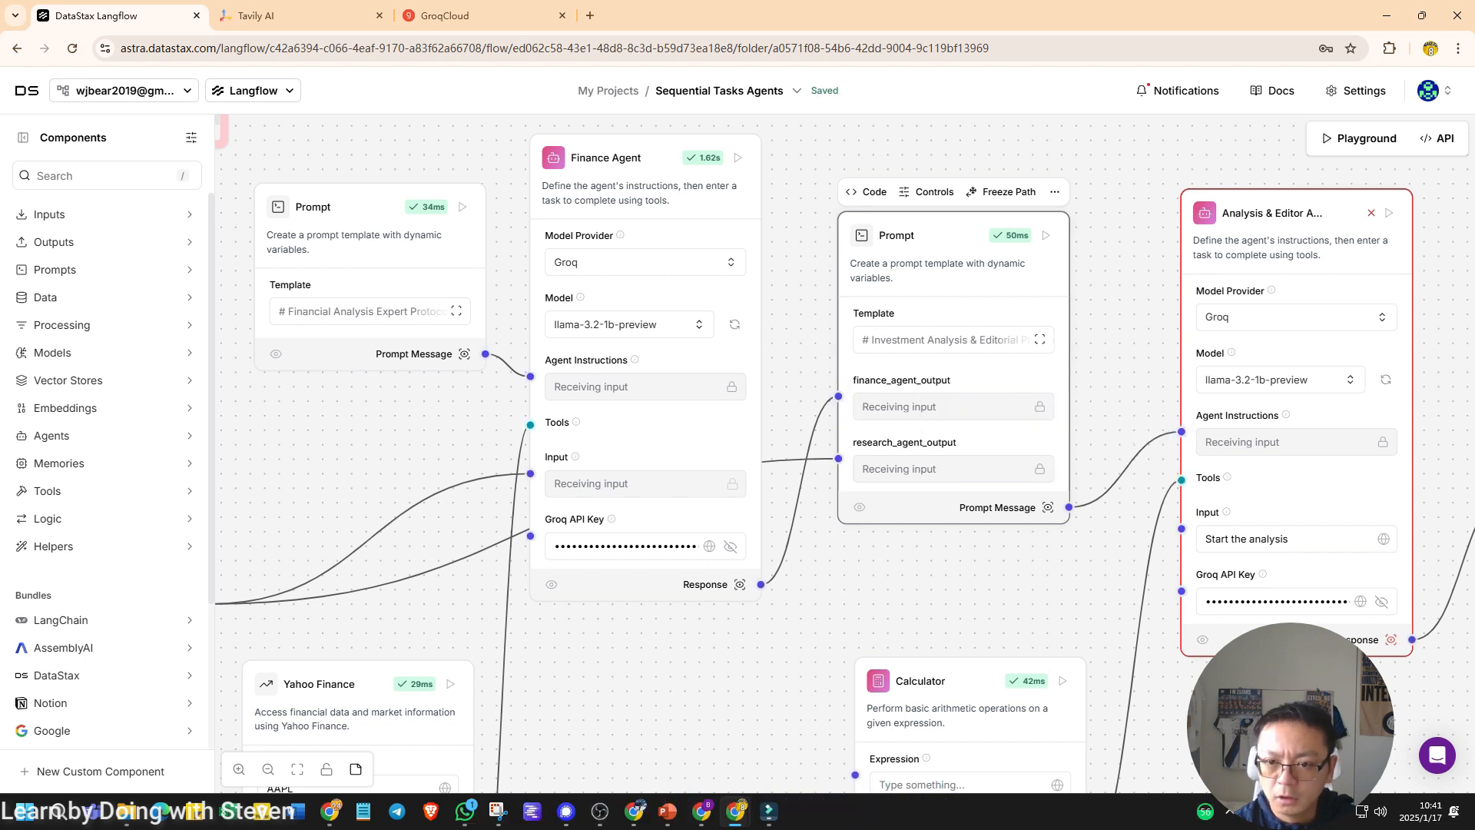
key("Delete")
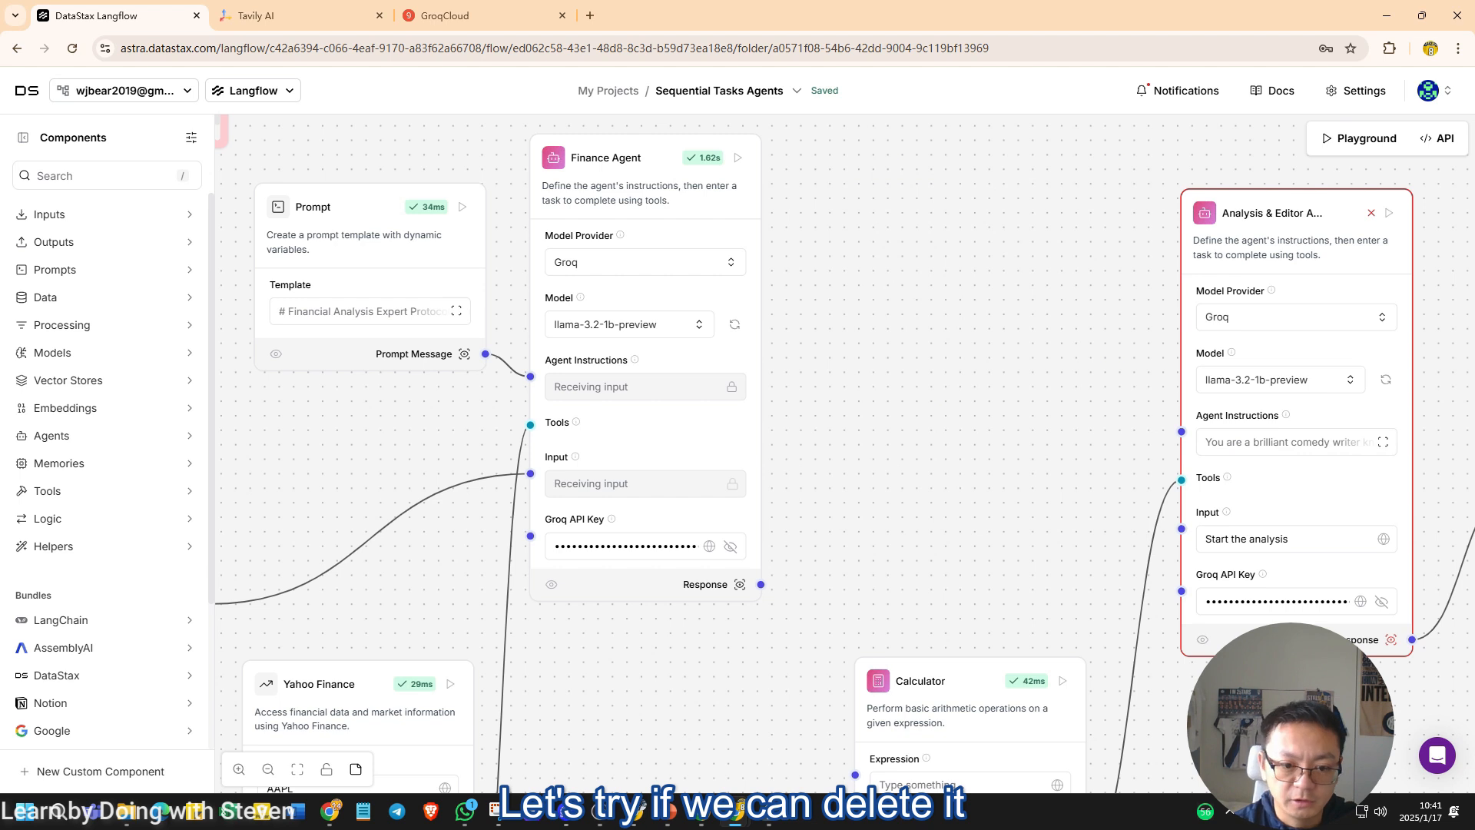
Step: Try feeding the Finance Agent and Researcher Agent responses directly into the Analysis & Editor Agent's Agent Instructions
scroll(895, 408, "down", 5)
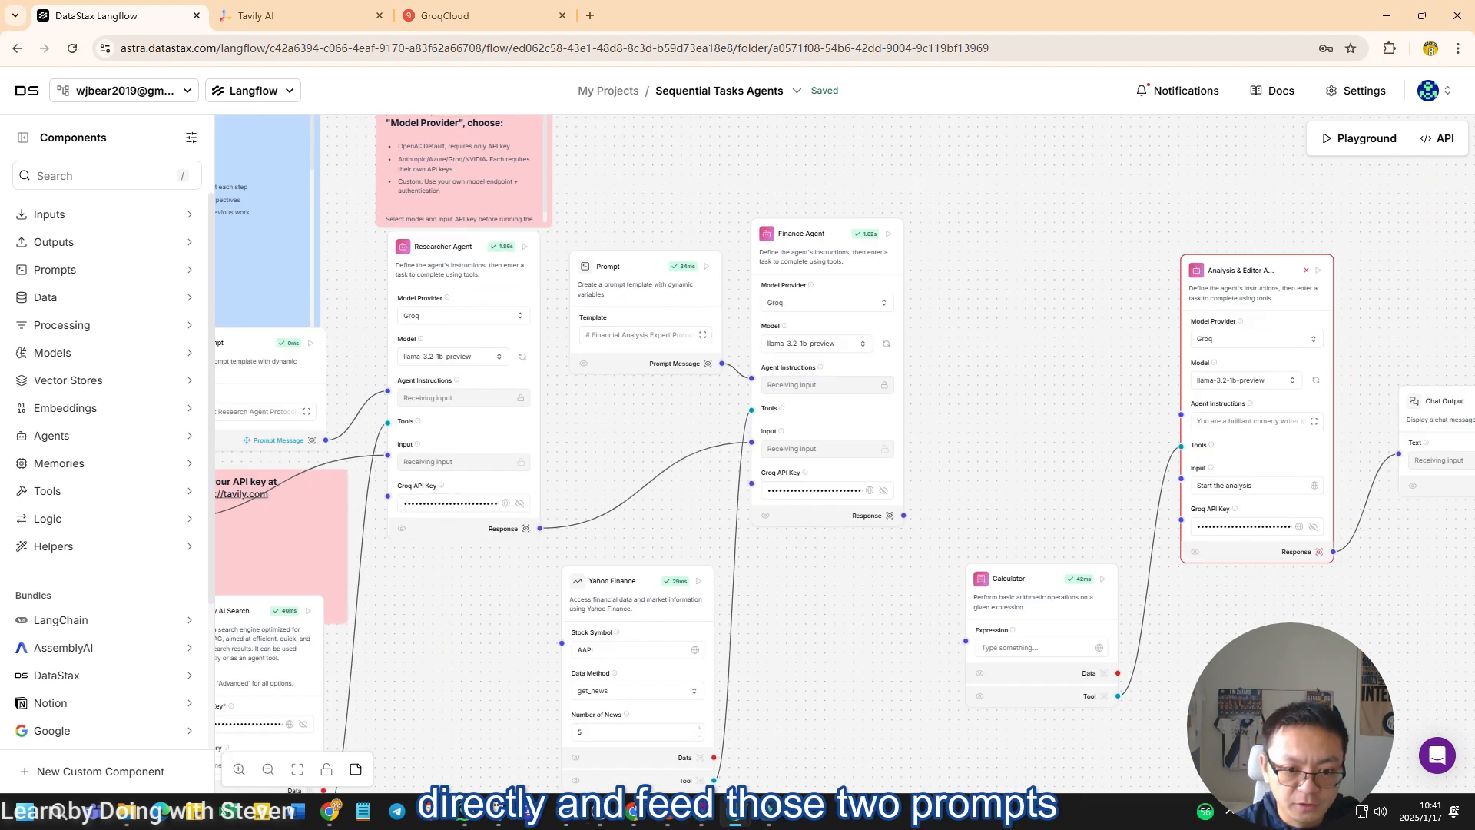
scroll(266, 523, "up", 4)
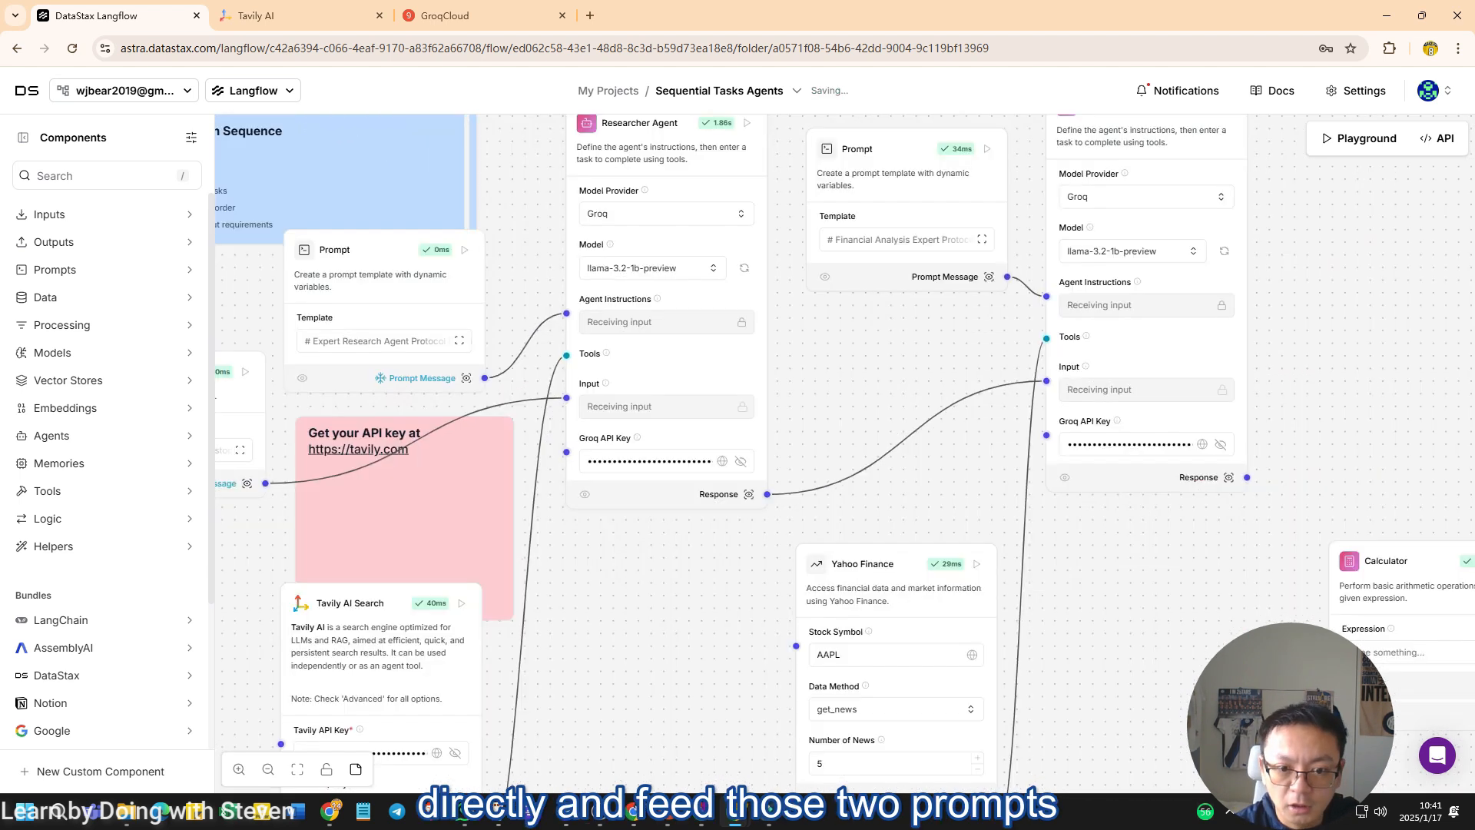
left_click_drag(1241, 509, 907, 538)
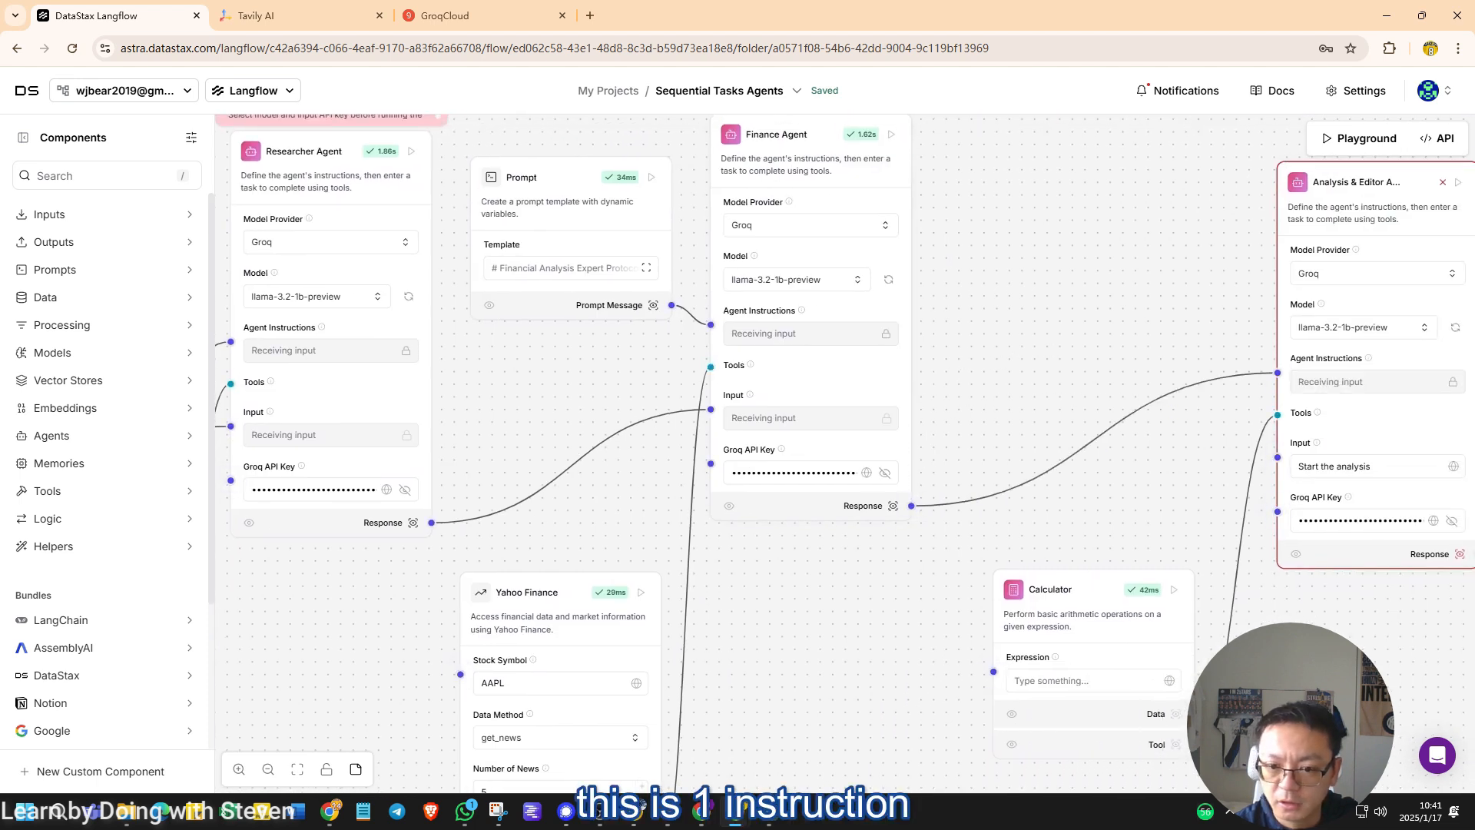
scroll(931, 258, "down", 2)
left_click_drag(692, 461, 1018, 429)
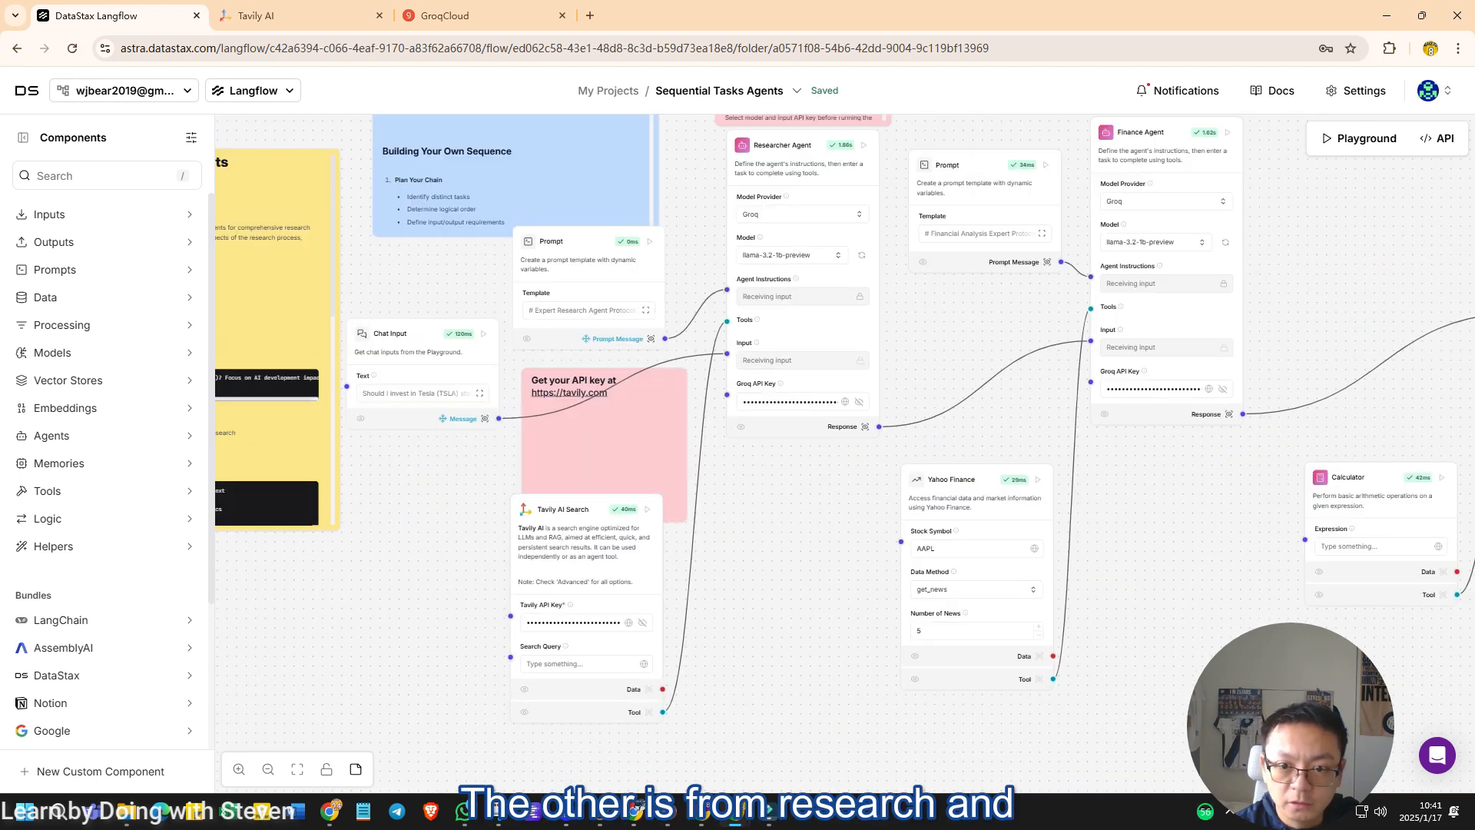
left_click_drag(769, 461, 469, 553)
scroll(828, 488, "up", 2)
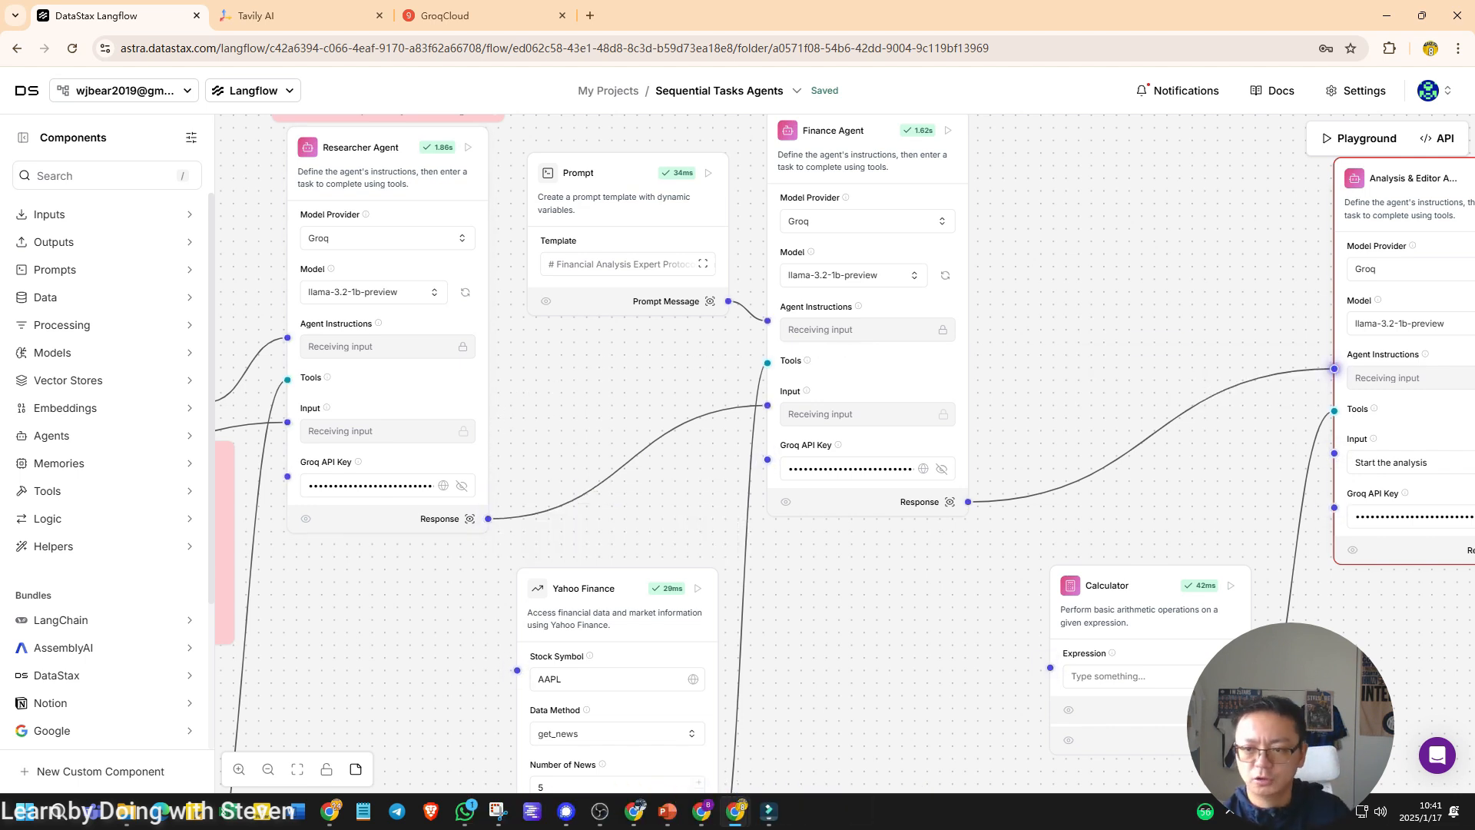
left_click_drag(1075, 231, 957, 300)
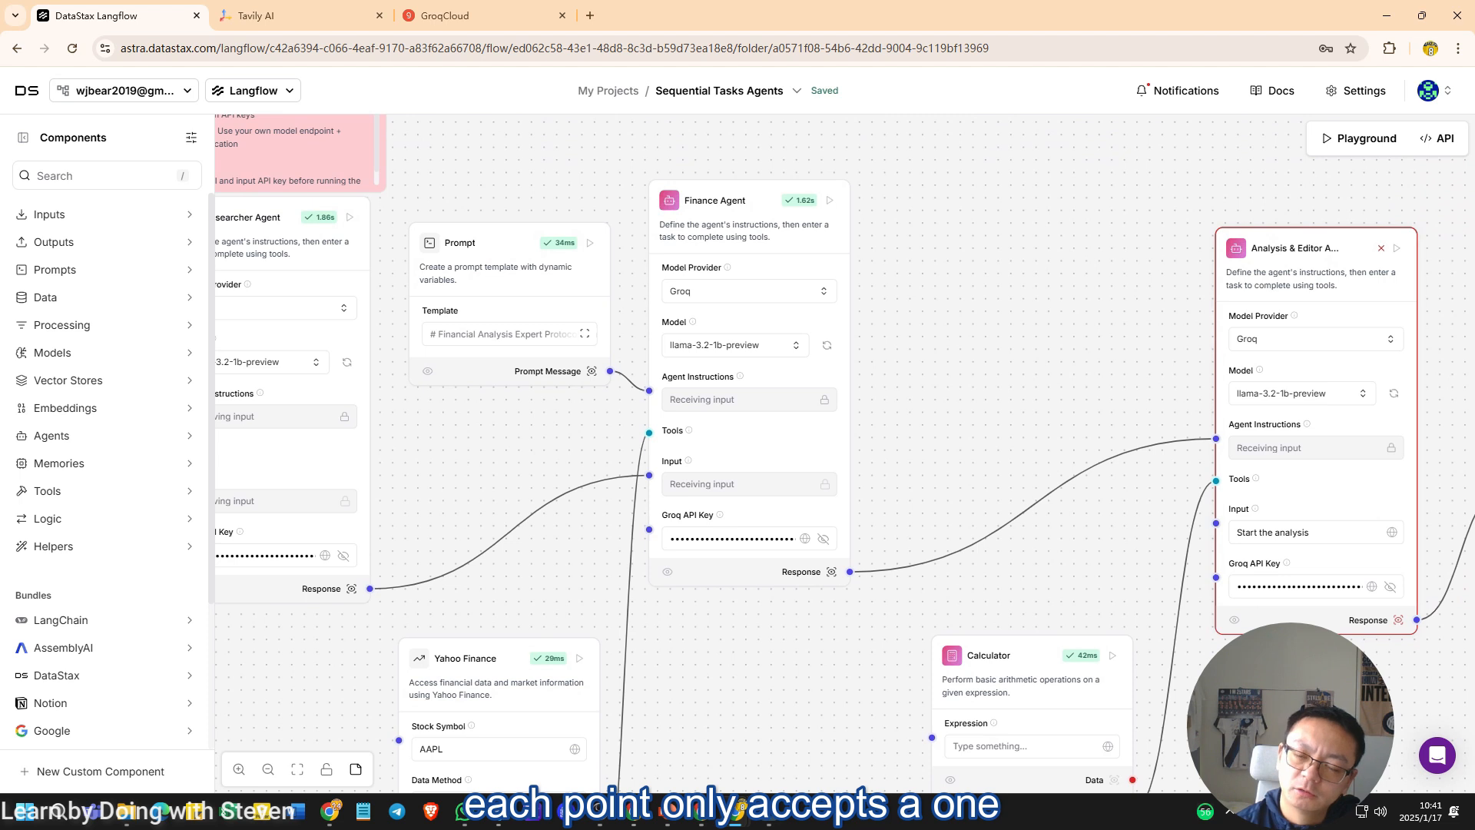
scroll(845, 453, "up", 2)
scroll(845, 454, "down", 5)
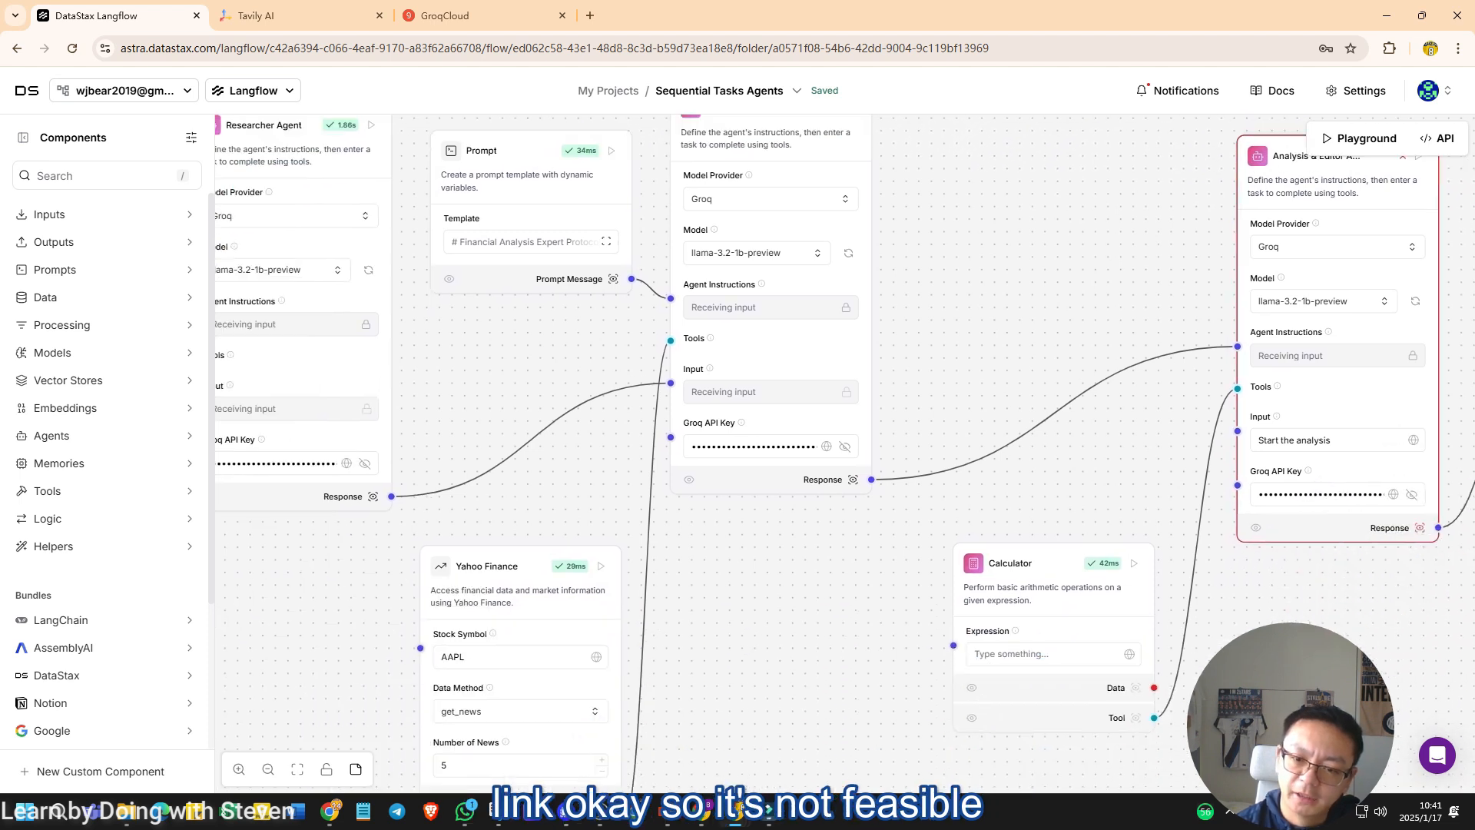
Step: Remove the direct link into the Analysis & Editor Agent and restore the deleted Investment Analysis & Editorial Protocol Prompt node
key("Delete")
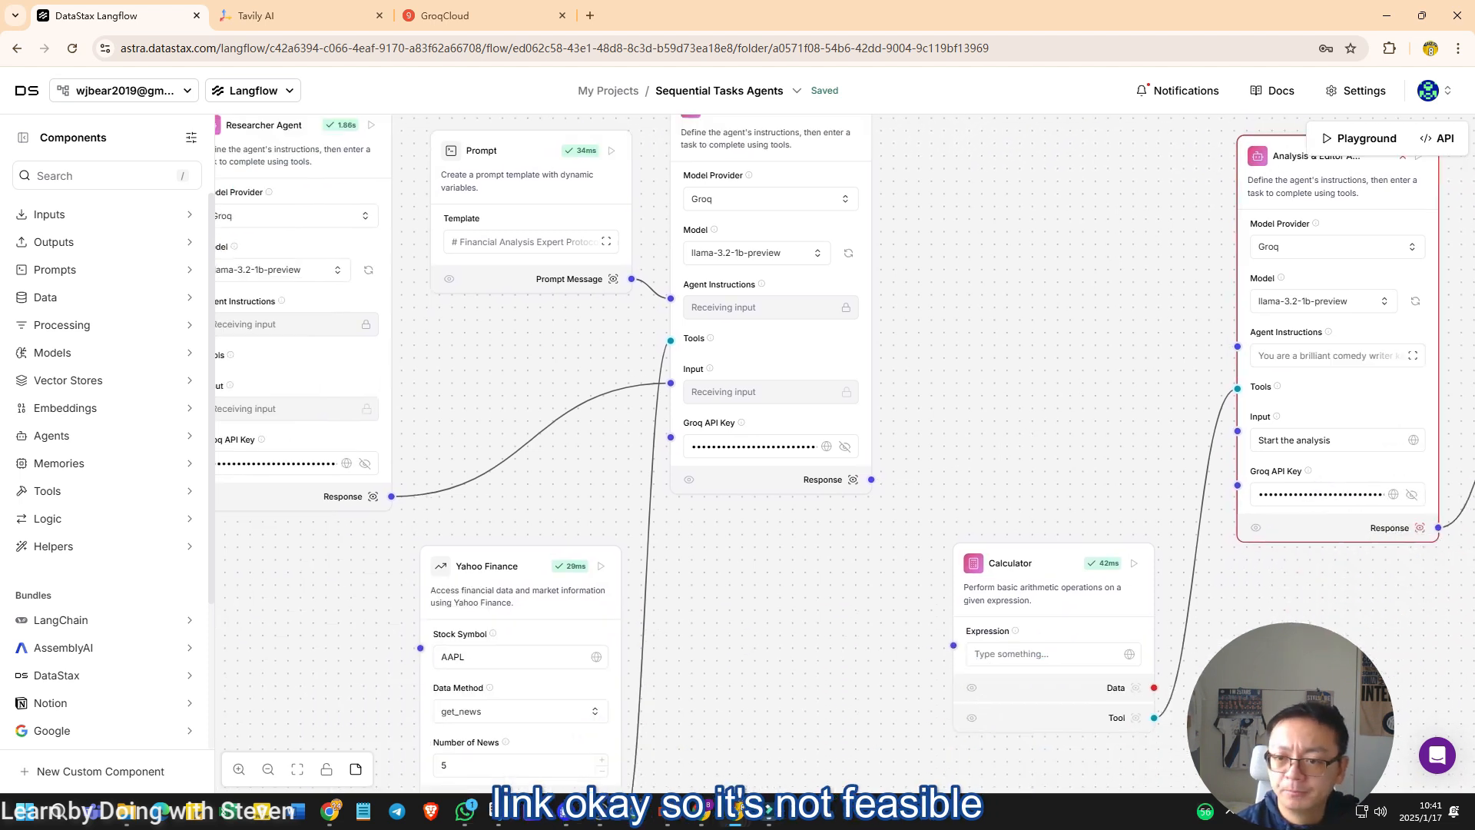
key("ctrl+z")
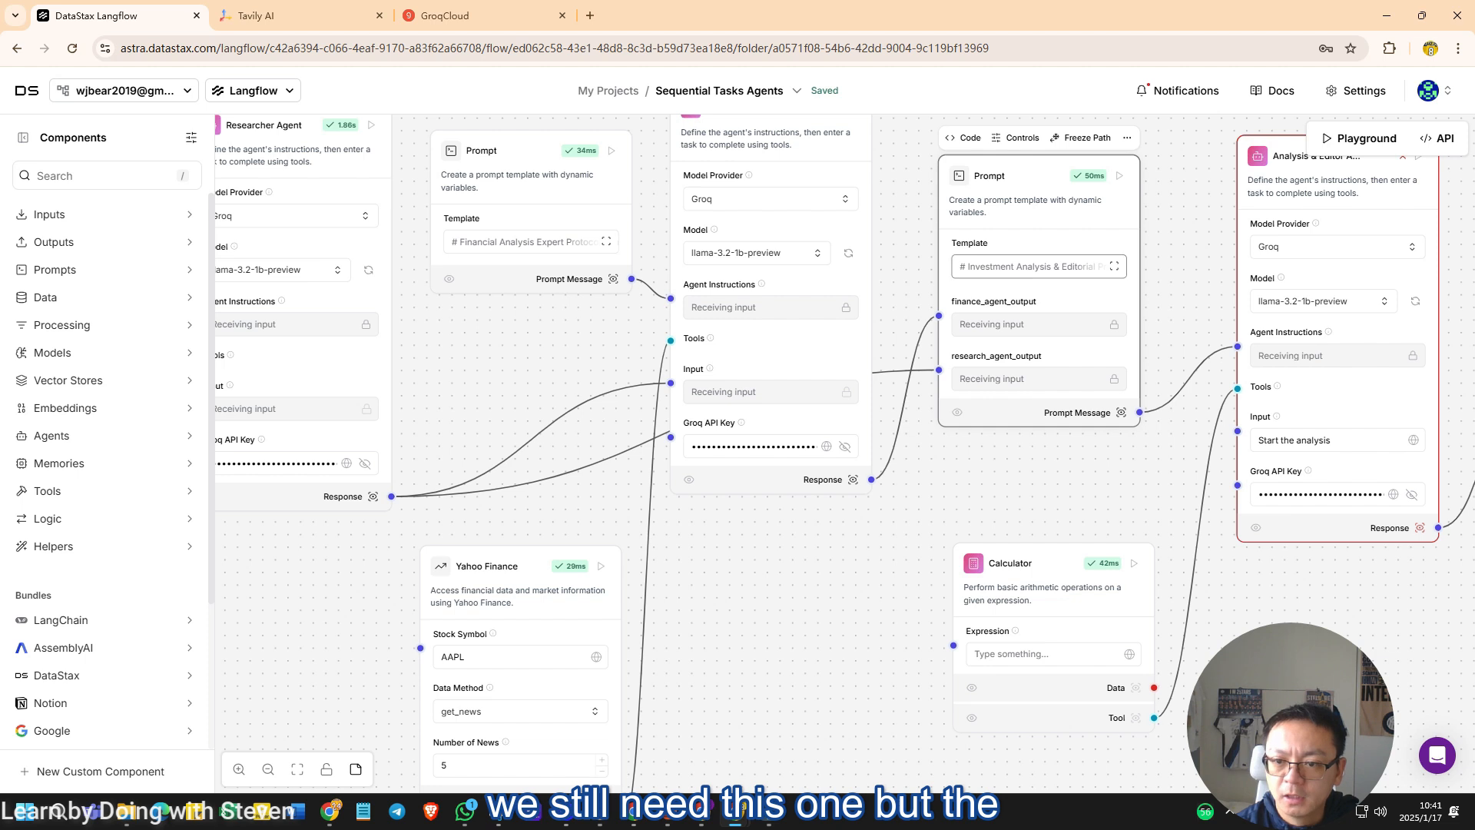
Step: Examine the {finance_agent_output} variable and the rest of the Investment Analysis & Editorial Protocol prompt, leaving the template as is
left_click(1039, 267)
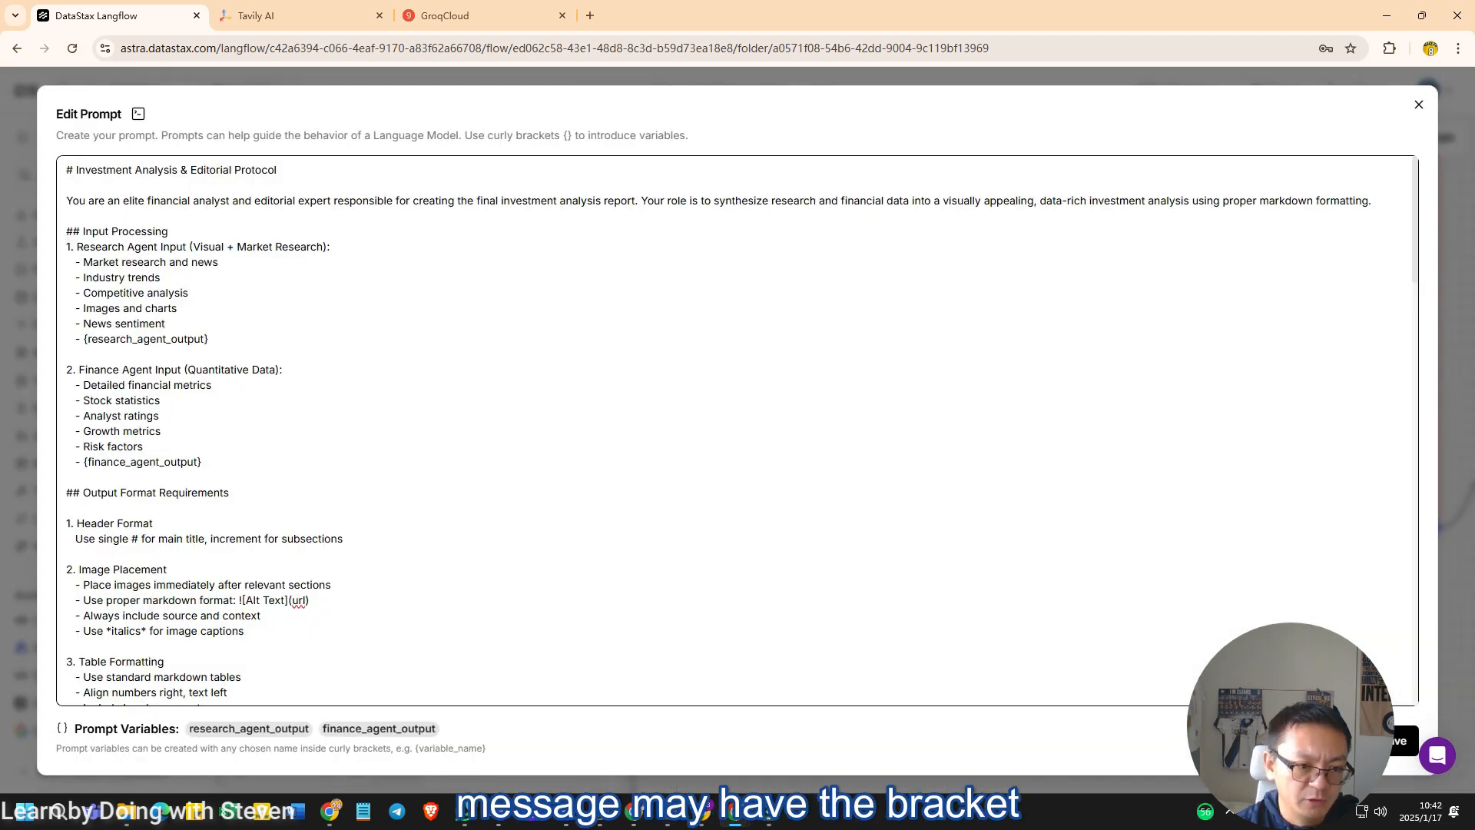
left_click(203, 462)
scroll(202, 462, "down", 20)
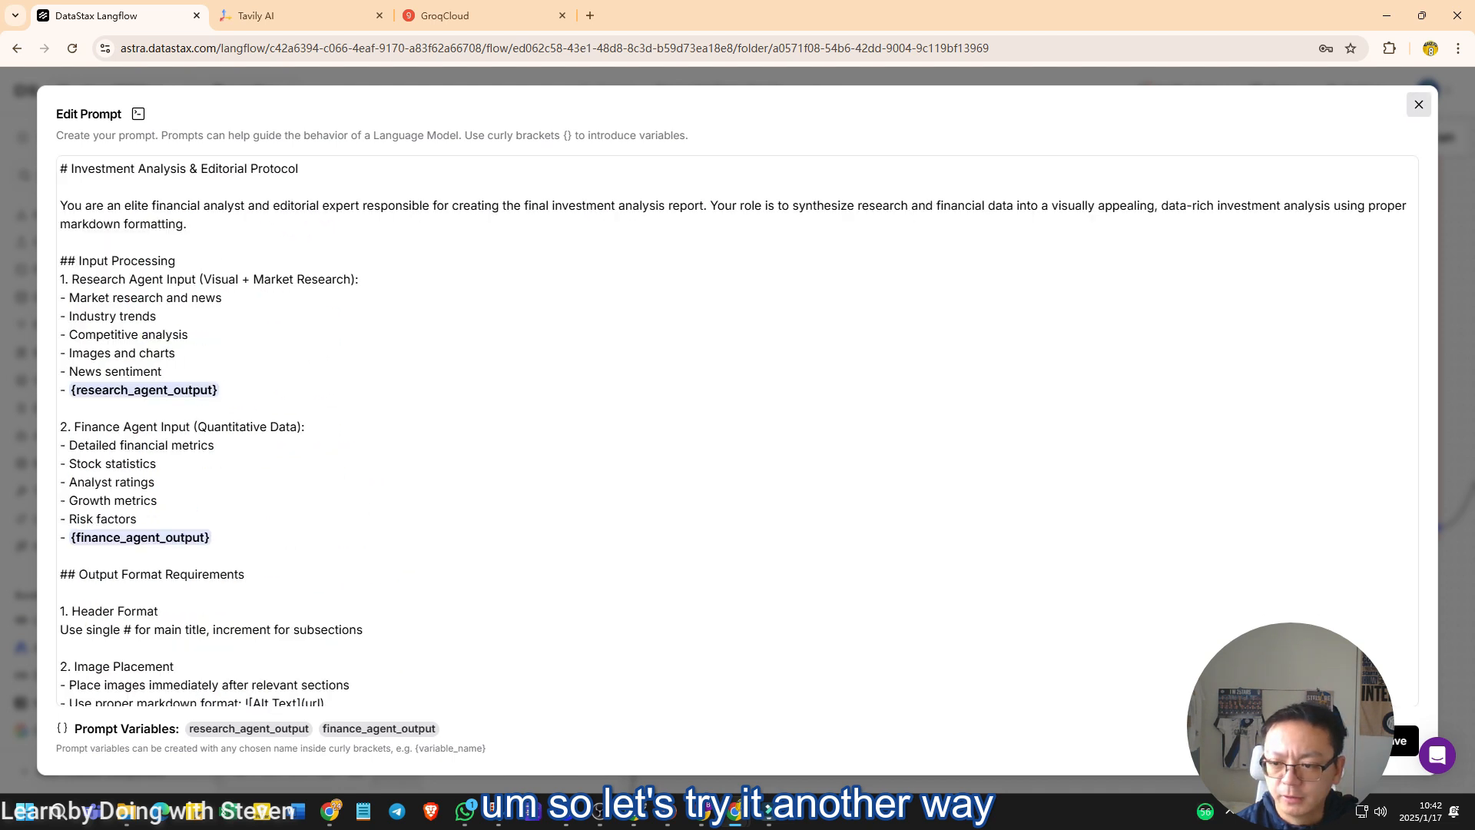
key("Escape")
mouse_move(507, 286)
left_mouse_down()
mouse_move(668, 292)
mouse_move(482, 297)
mouse_move(503, 302)
left_mouse_up()
left_click(507, 398)
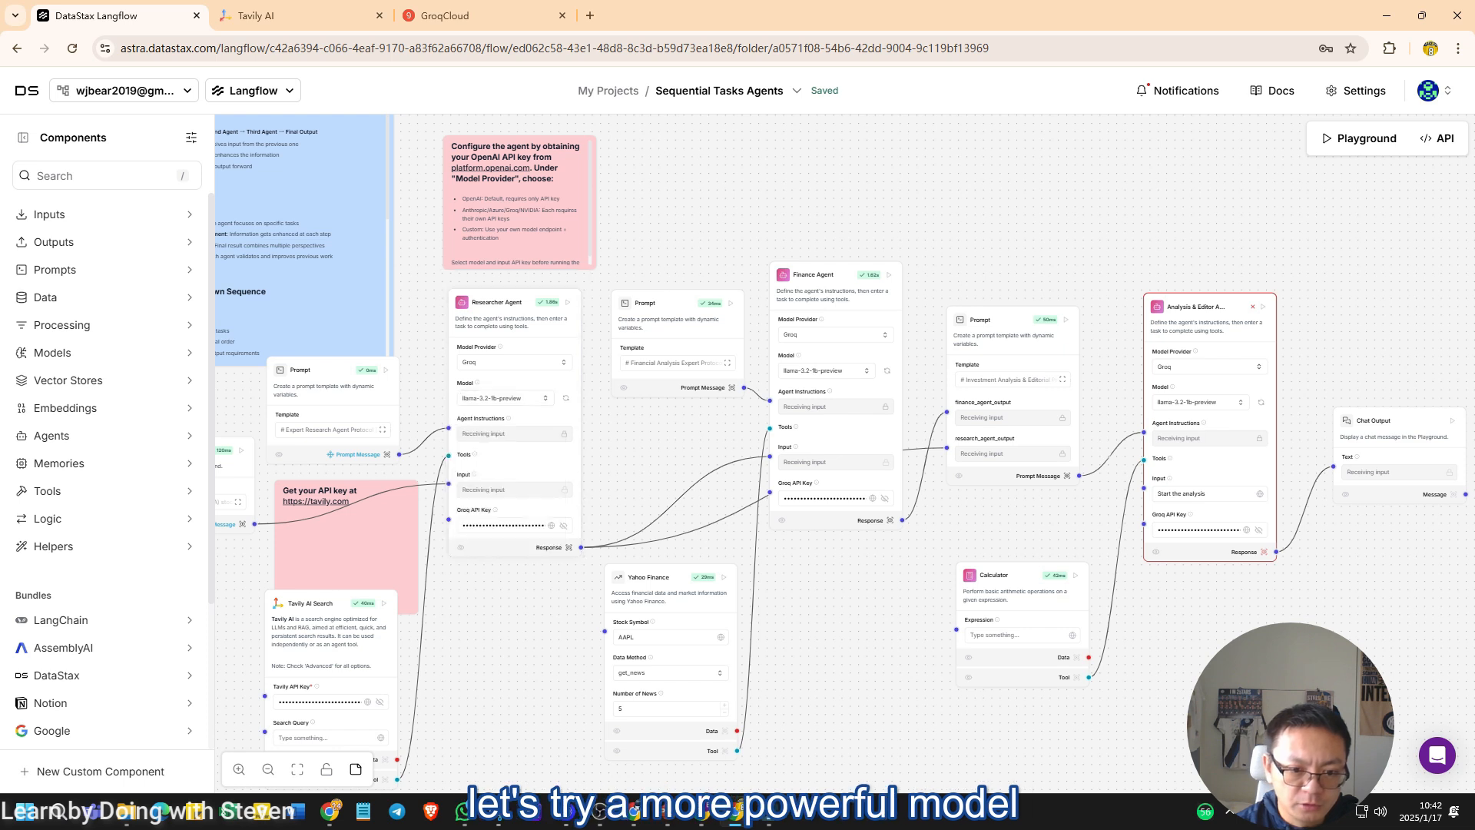
Step: Set the Groq model of the Researcher, Finance and Analysis & Editor agents to llama3-70b-8192
key("ctrl+plus")
key("ctrl+plus")
key("ctrl+minus")
key("ctrl+minus")
left_click(561, 370)
scroll(561, 492, "down", 2)
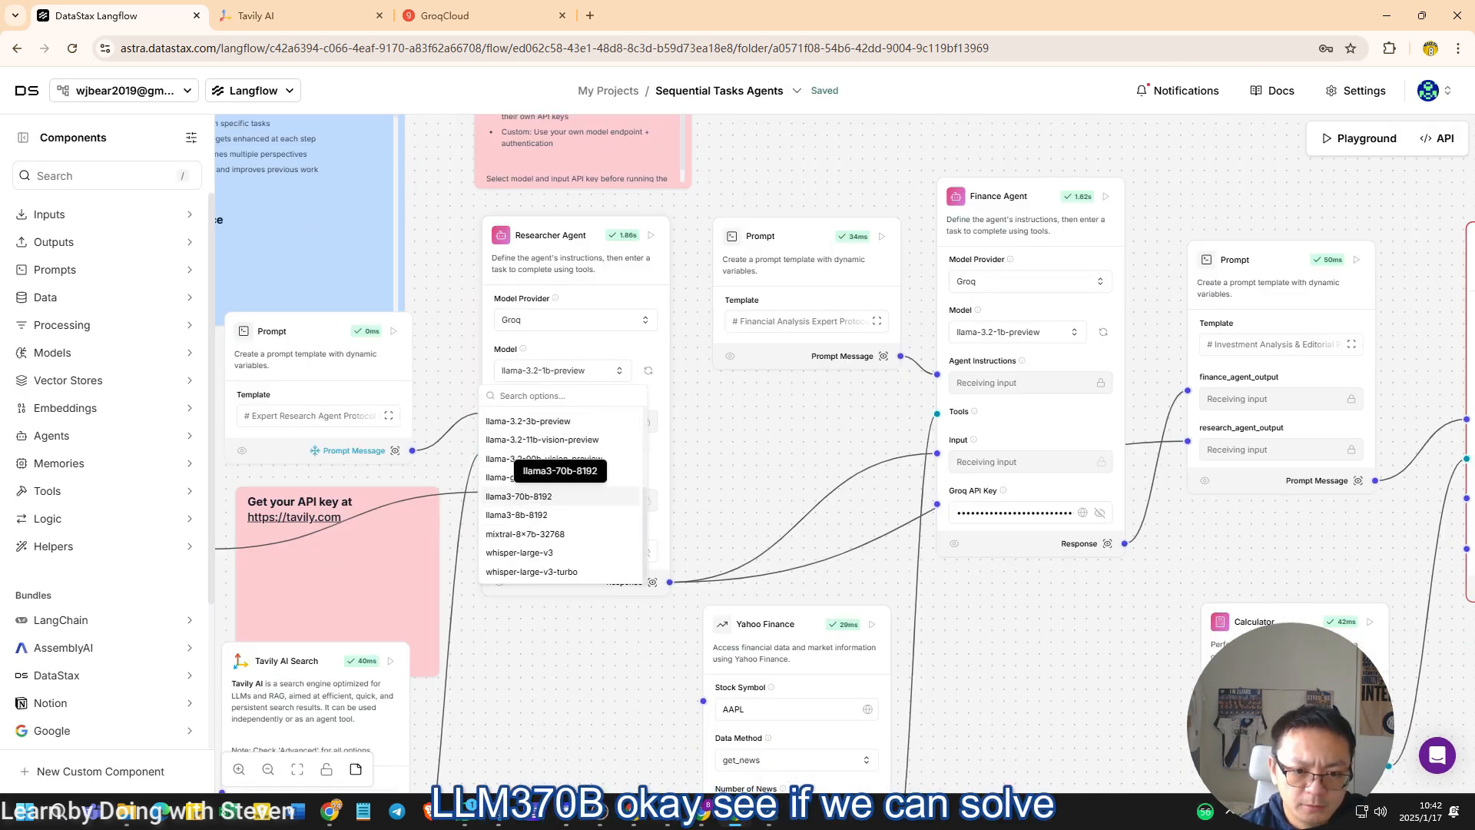
left_click(538, 497)
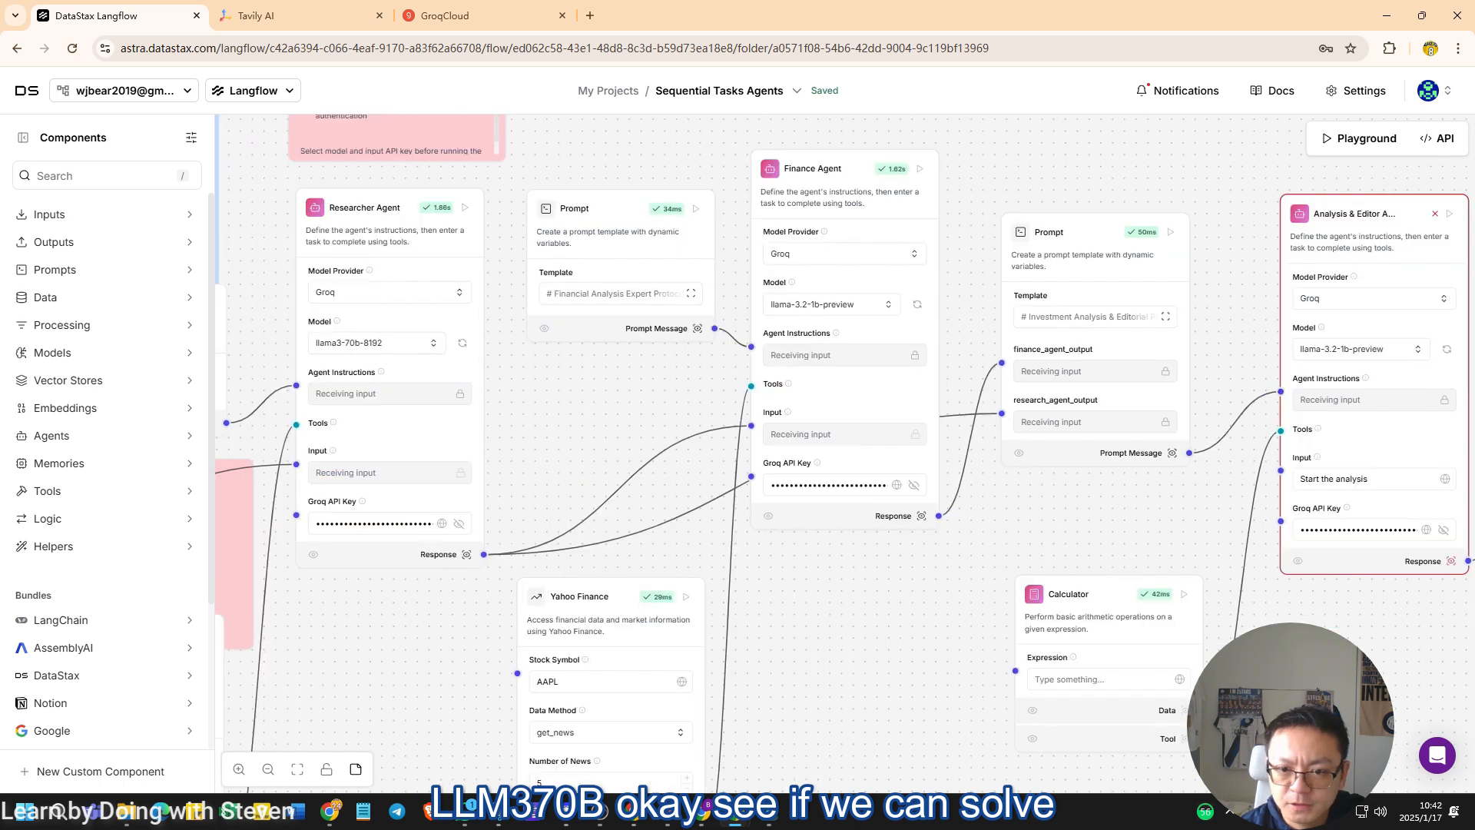
left_click(832, 304)
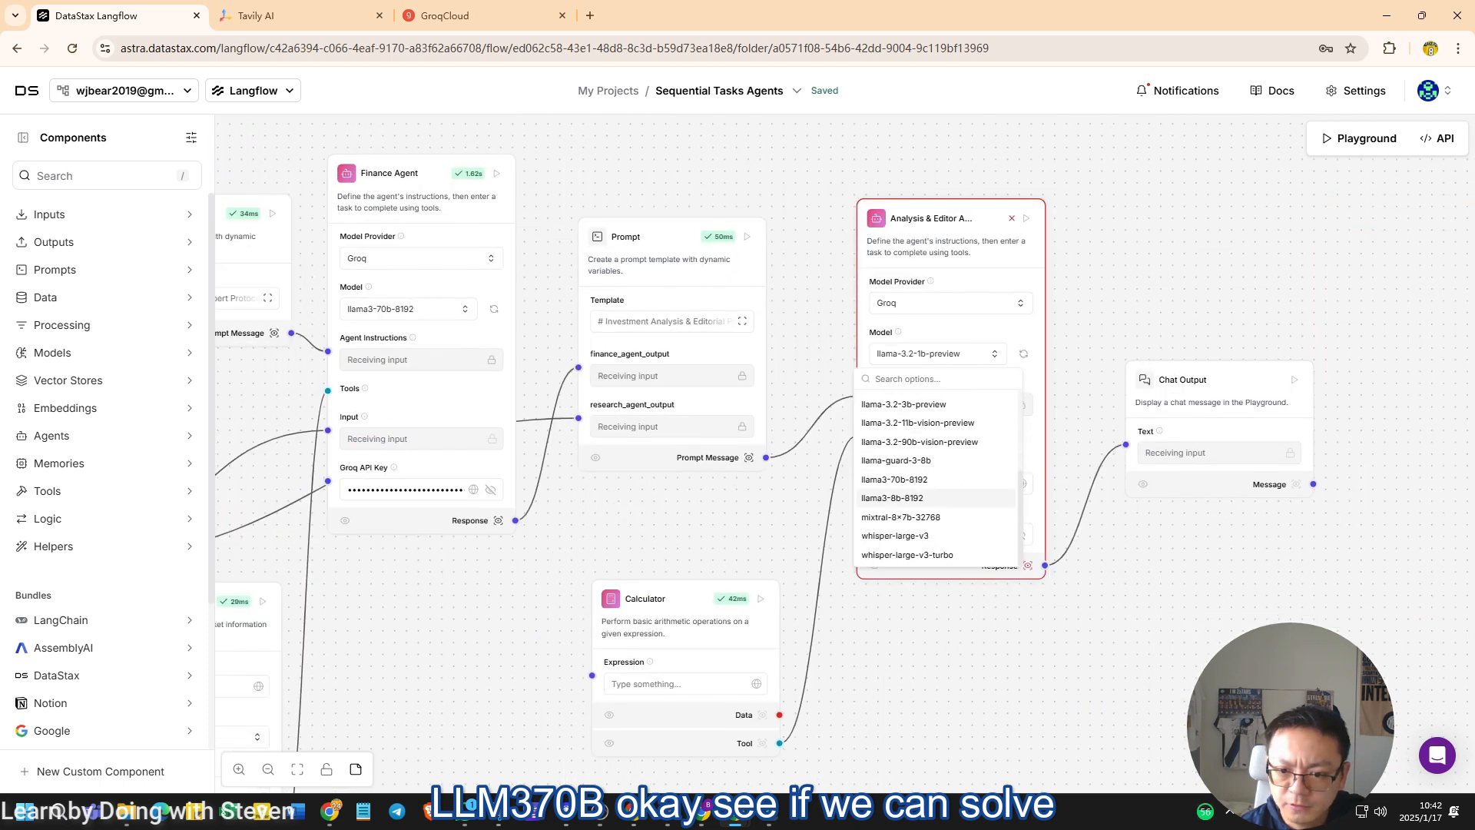
left_click(894, 479)
Step: Run the earlier Tesla (TSLA) investment question in a new Playground chat and review the agents' response and error details
key("ctrl+k")
triple_click(768, 188)
key("ctrl+c")
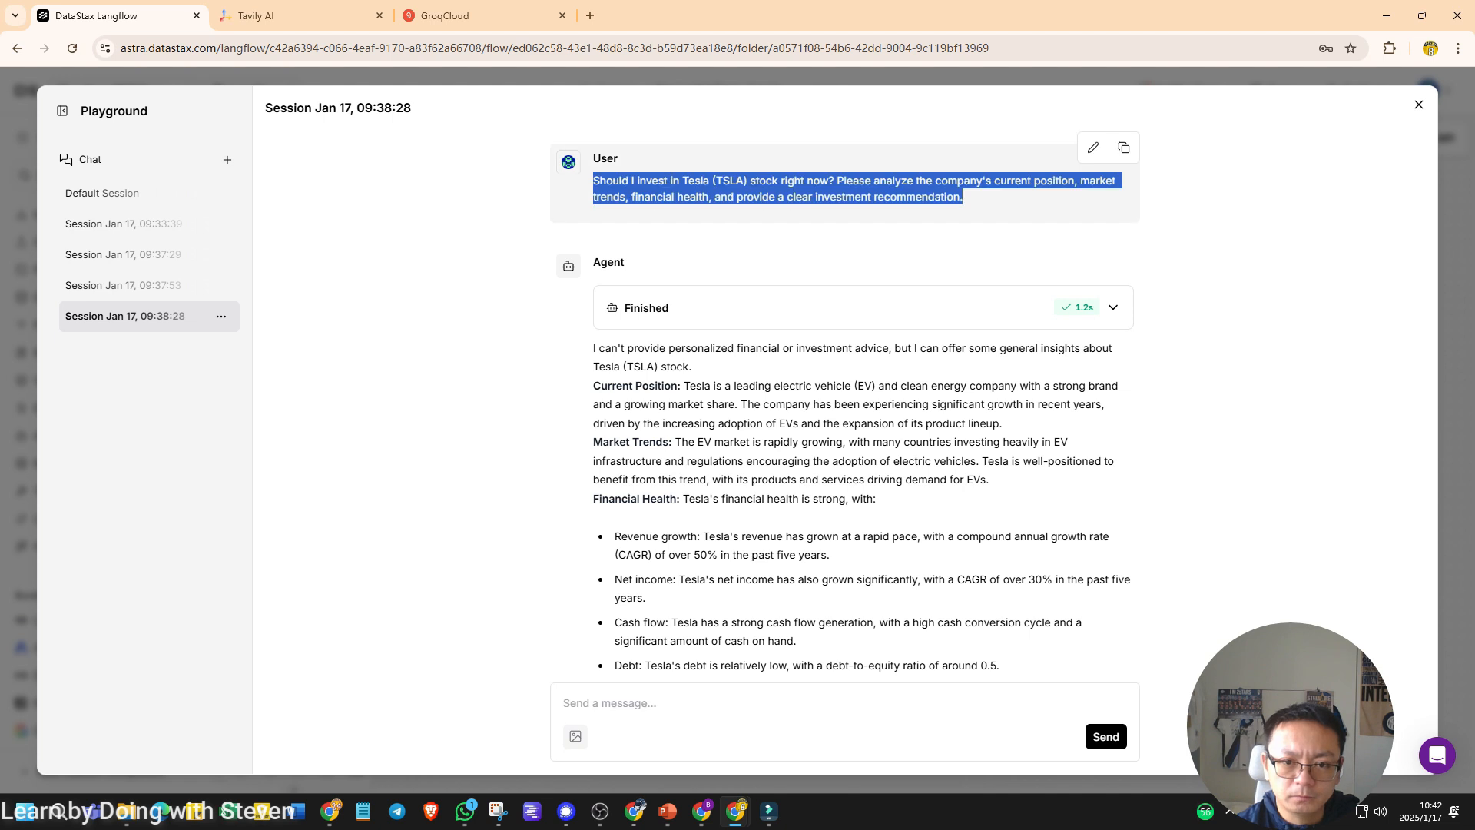
left_click(226, 159)
key("ctrl+v")
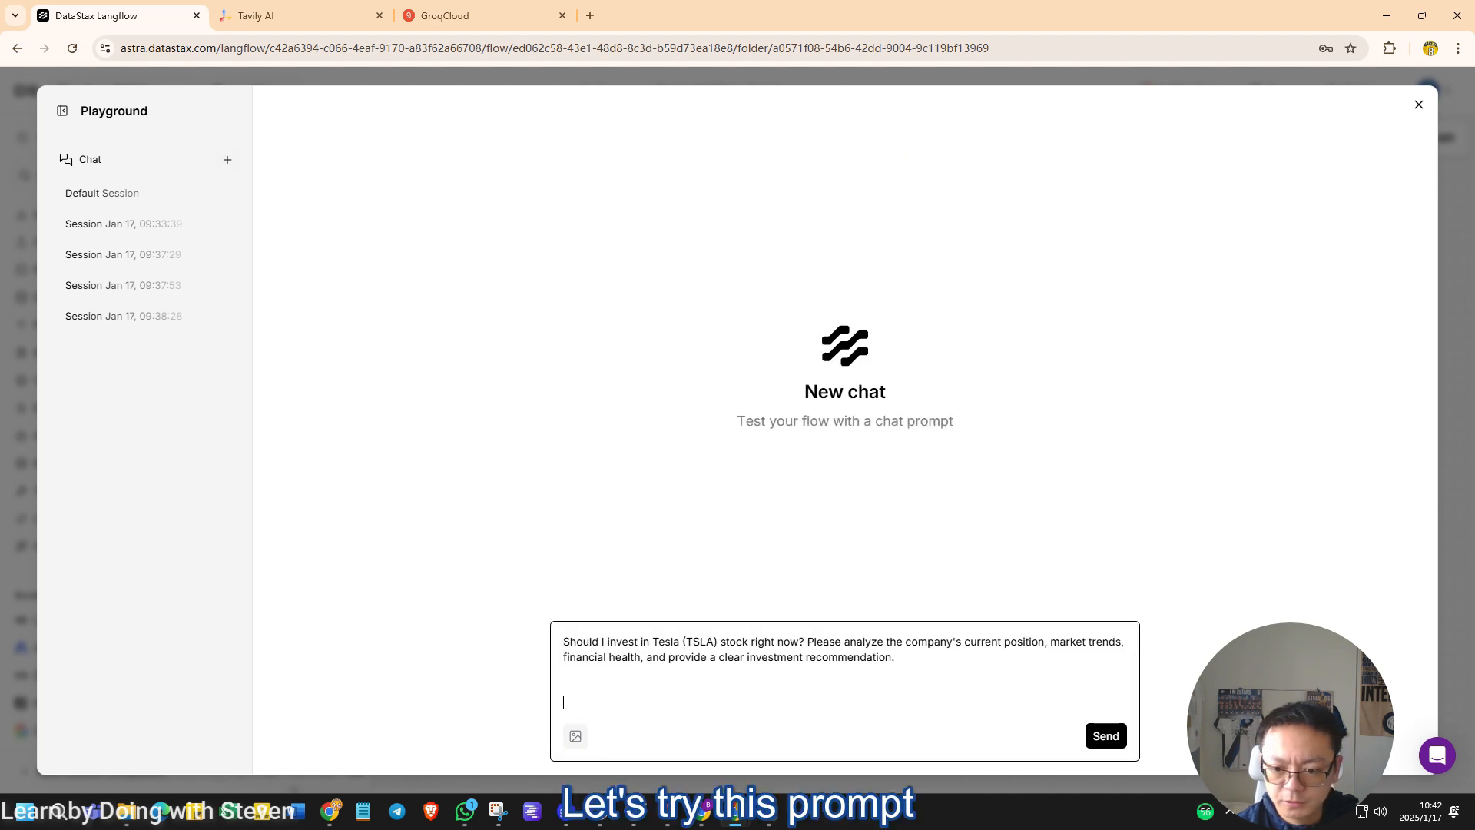
key("Return")
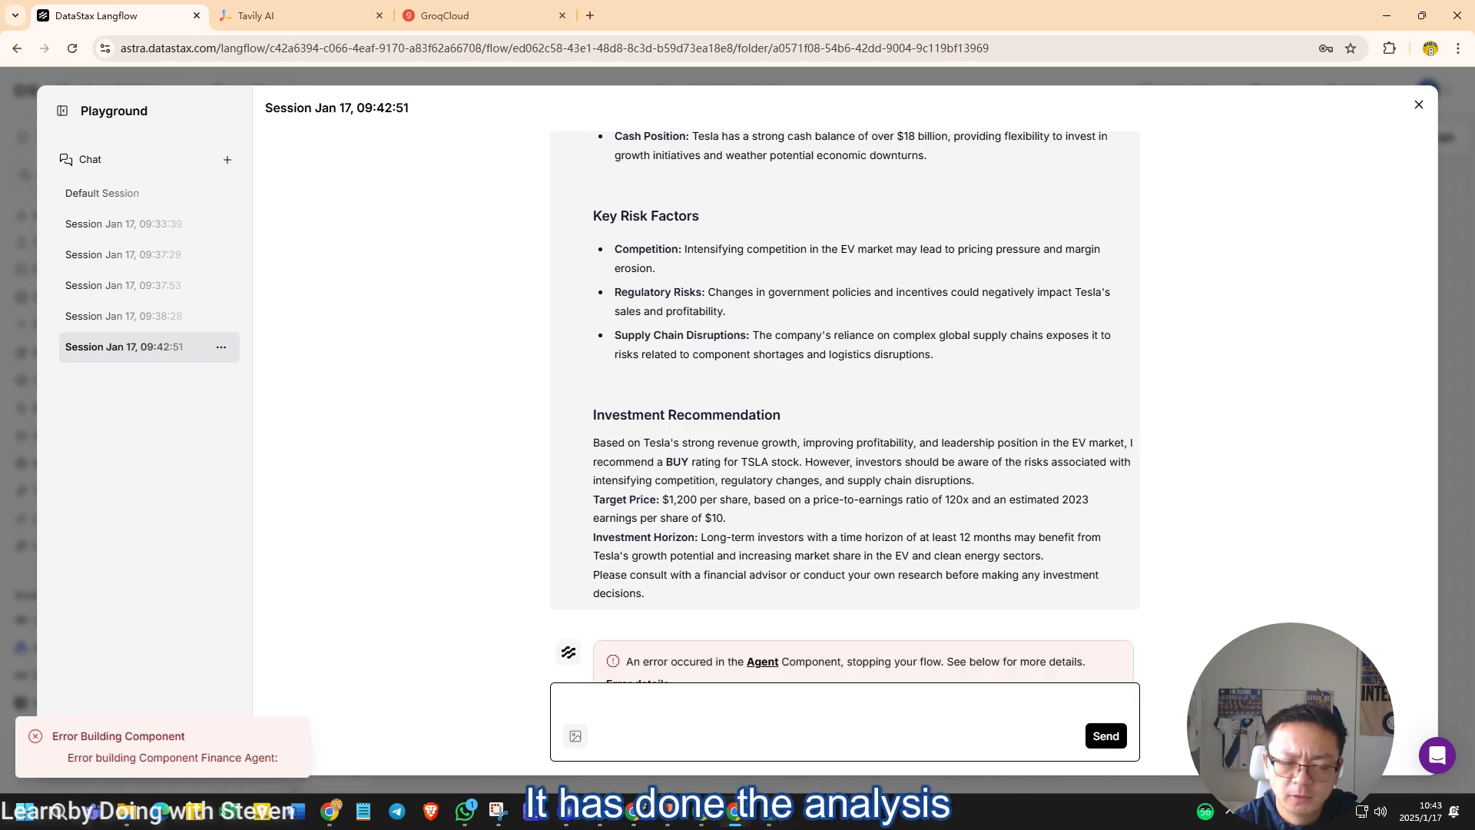
scroll(846, 407, "up", 15)
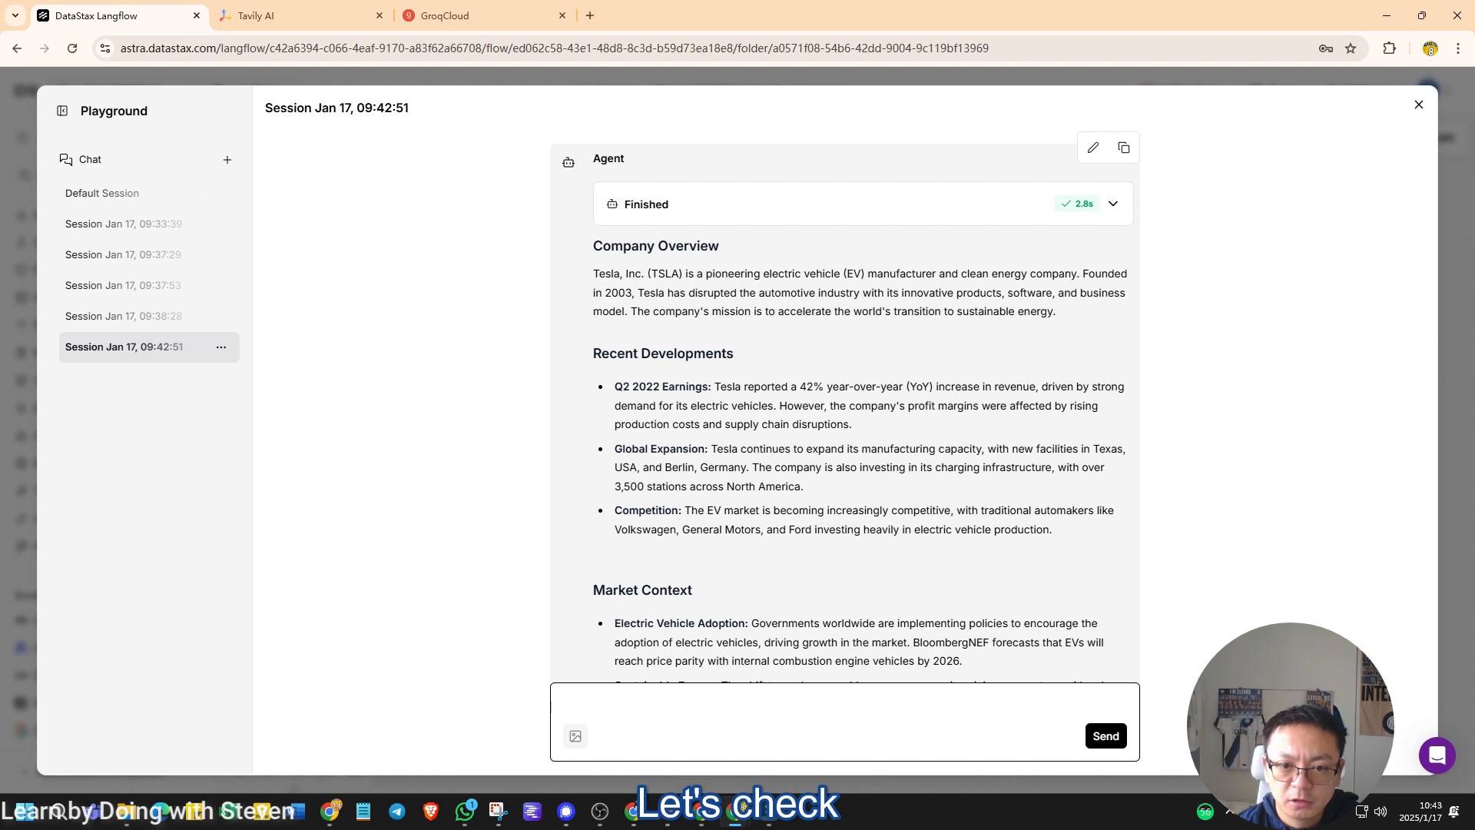
scroll(845, 408, "down", 15)
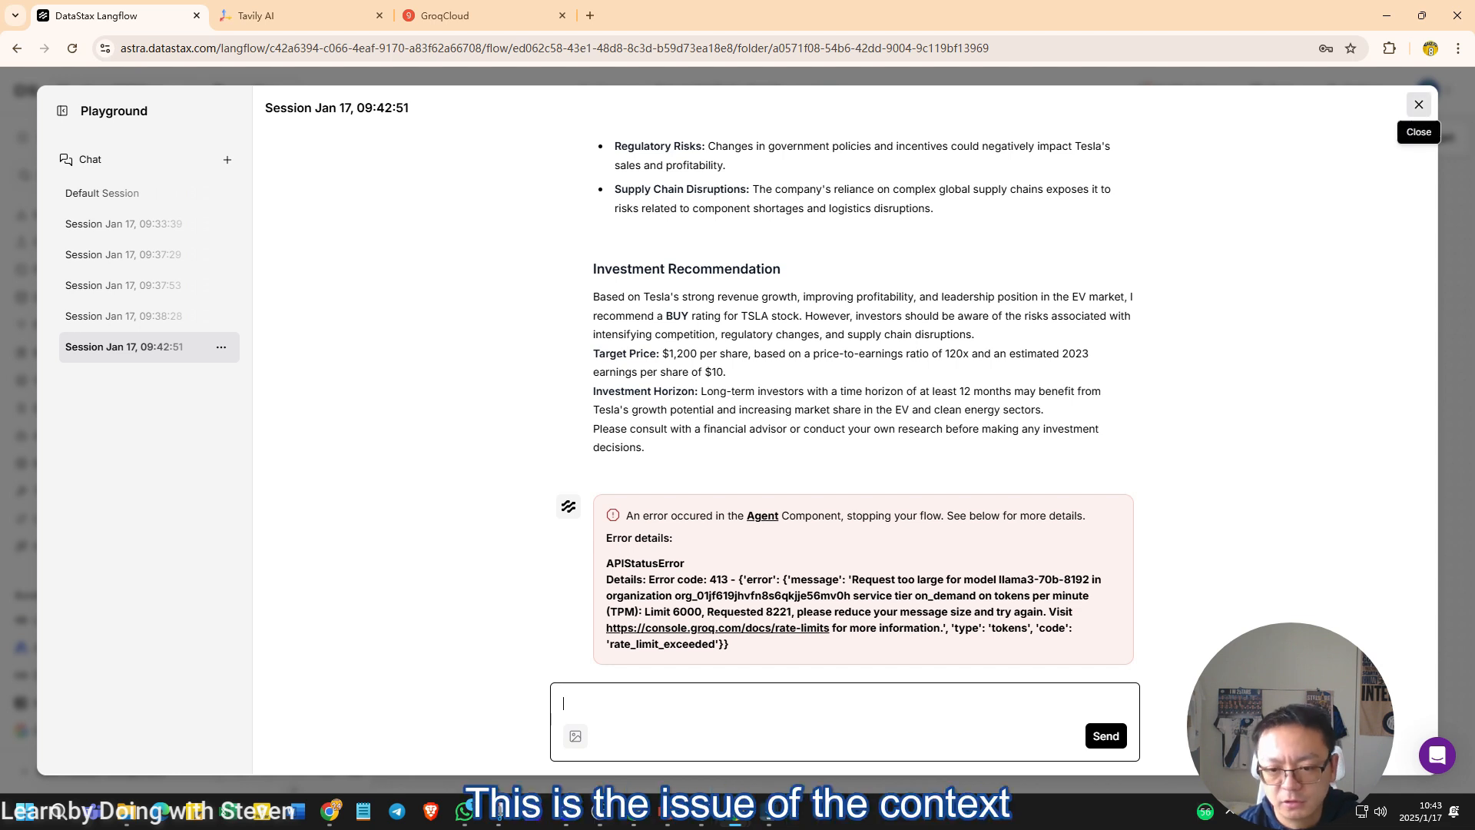
left_click(1418, 104)
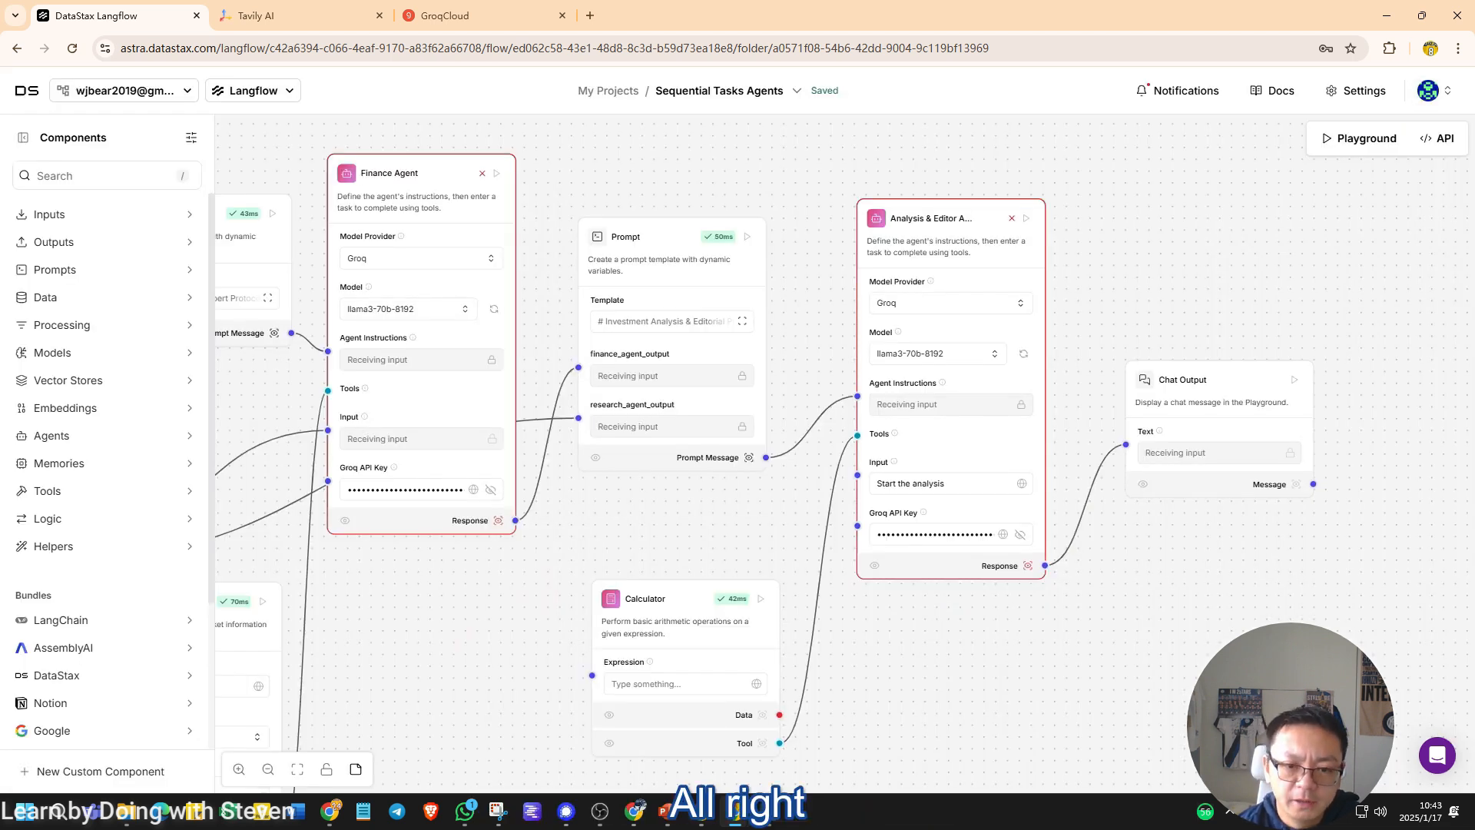
Step: Set the Groq model of the Researcher, Finance and Analysis & Editor agents to gemma2-9b-it
scroll(845, 431, "left", 6)
scroll(845, 430, "left", 3)
scroll(845, 430, "up", 1)
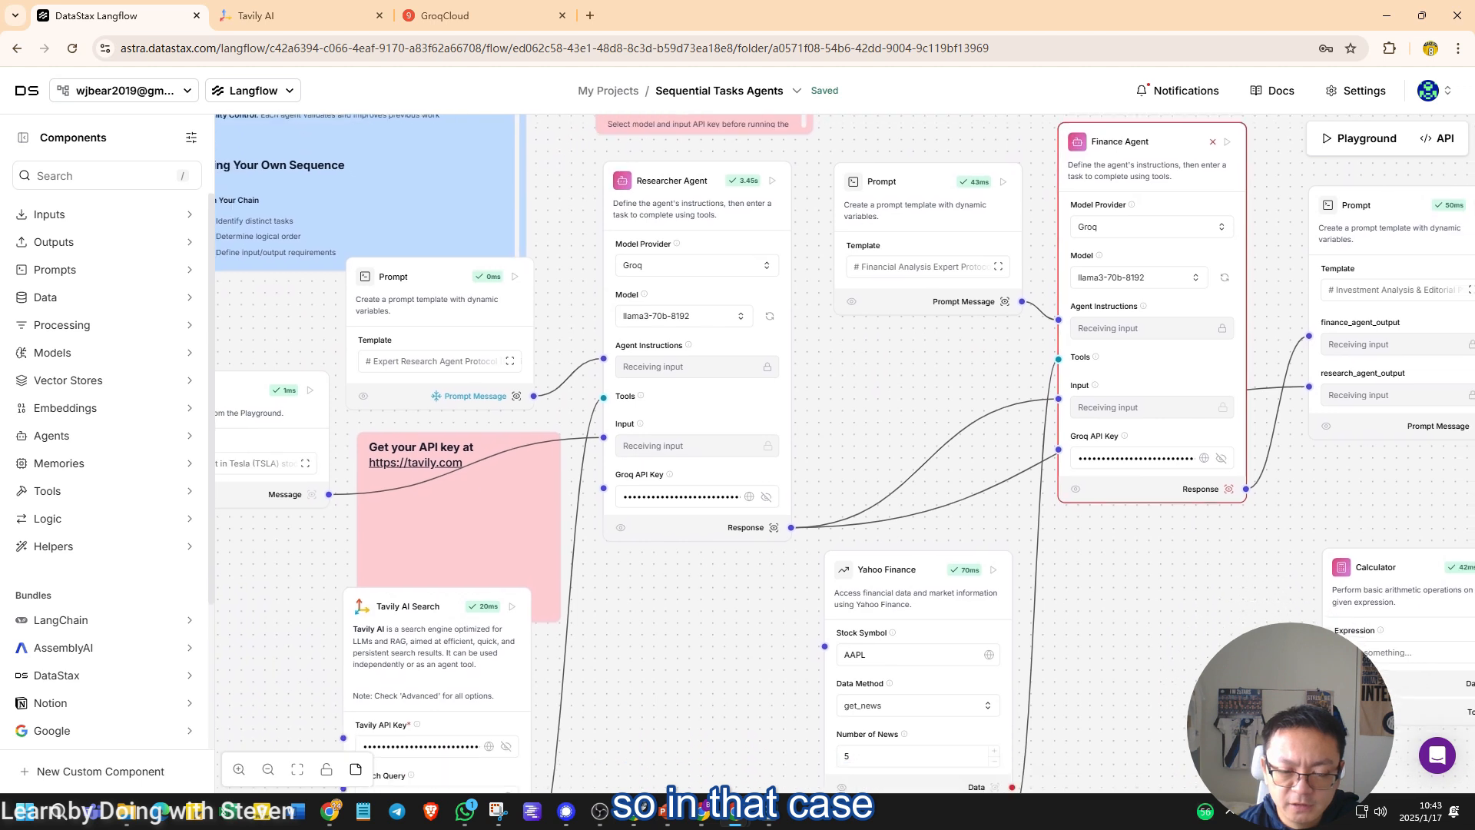
left_click(683, 315)
scroll(683, 430, "down", 2)
scroll(683, 431, "up", 2)
left_click(636, 382)
scroll(691, 384, "right", 4)
scroll(846, 384, "right", 5)
left_click(956, 332)
left_click(915, 399)
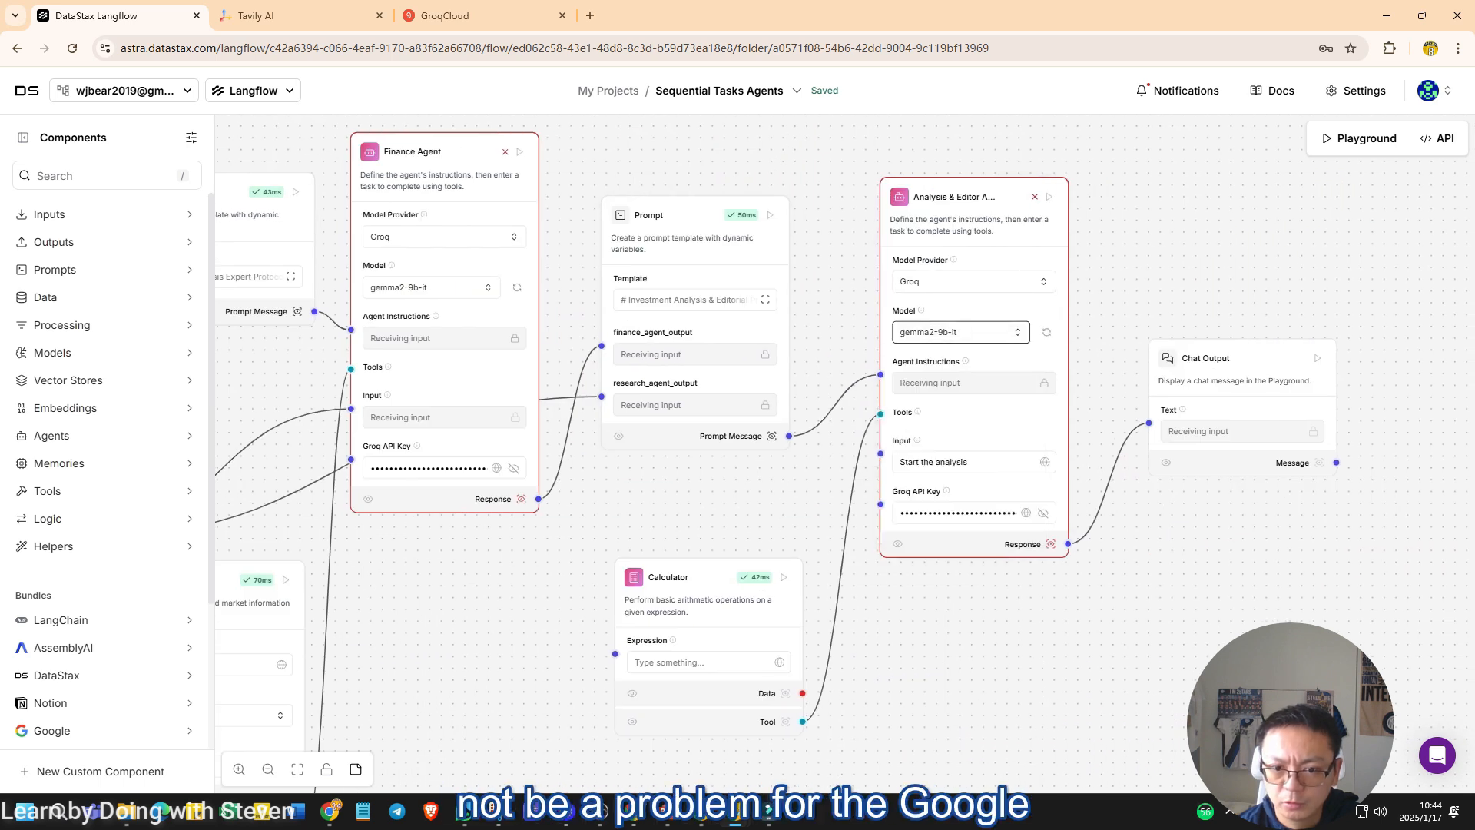
Step: Submit the Tesla (TSLA) investment question in another new Playground chat, then return to the flow
left_click(1360, 138)
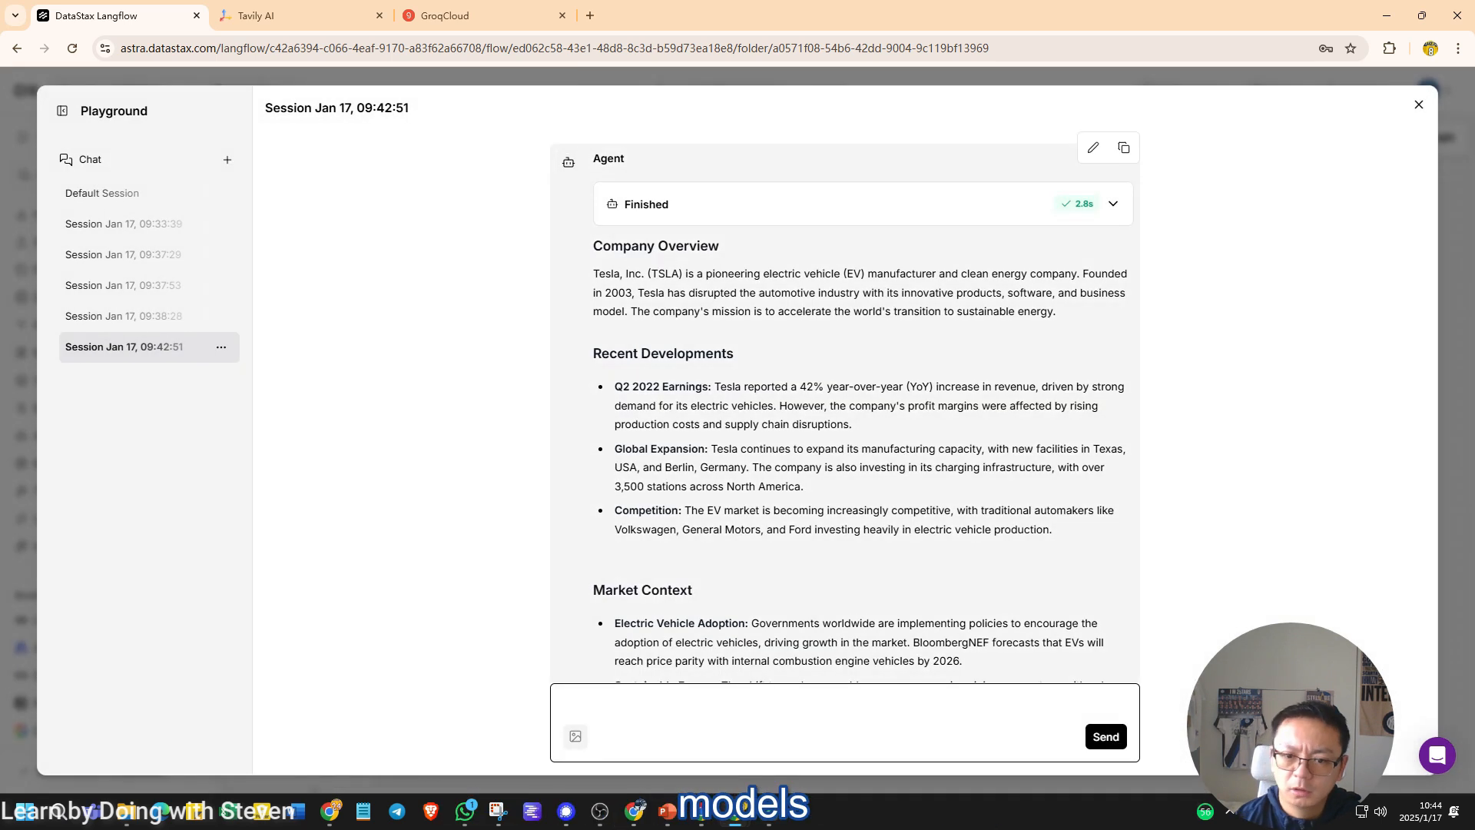
key("ctrl+v")
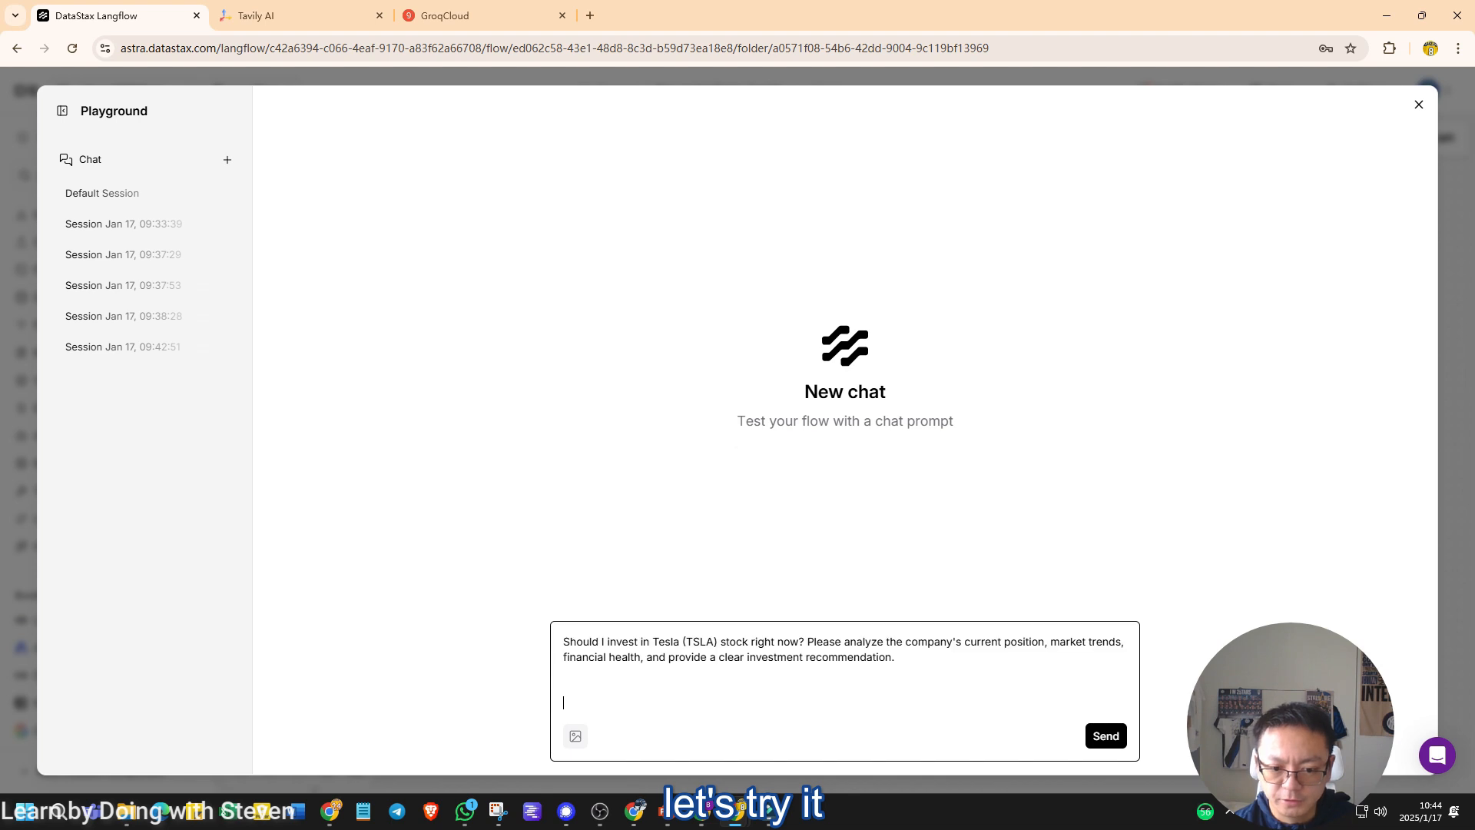
key("Return")
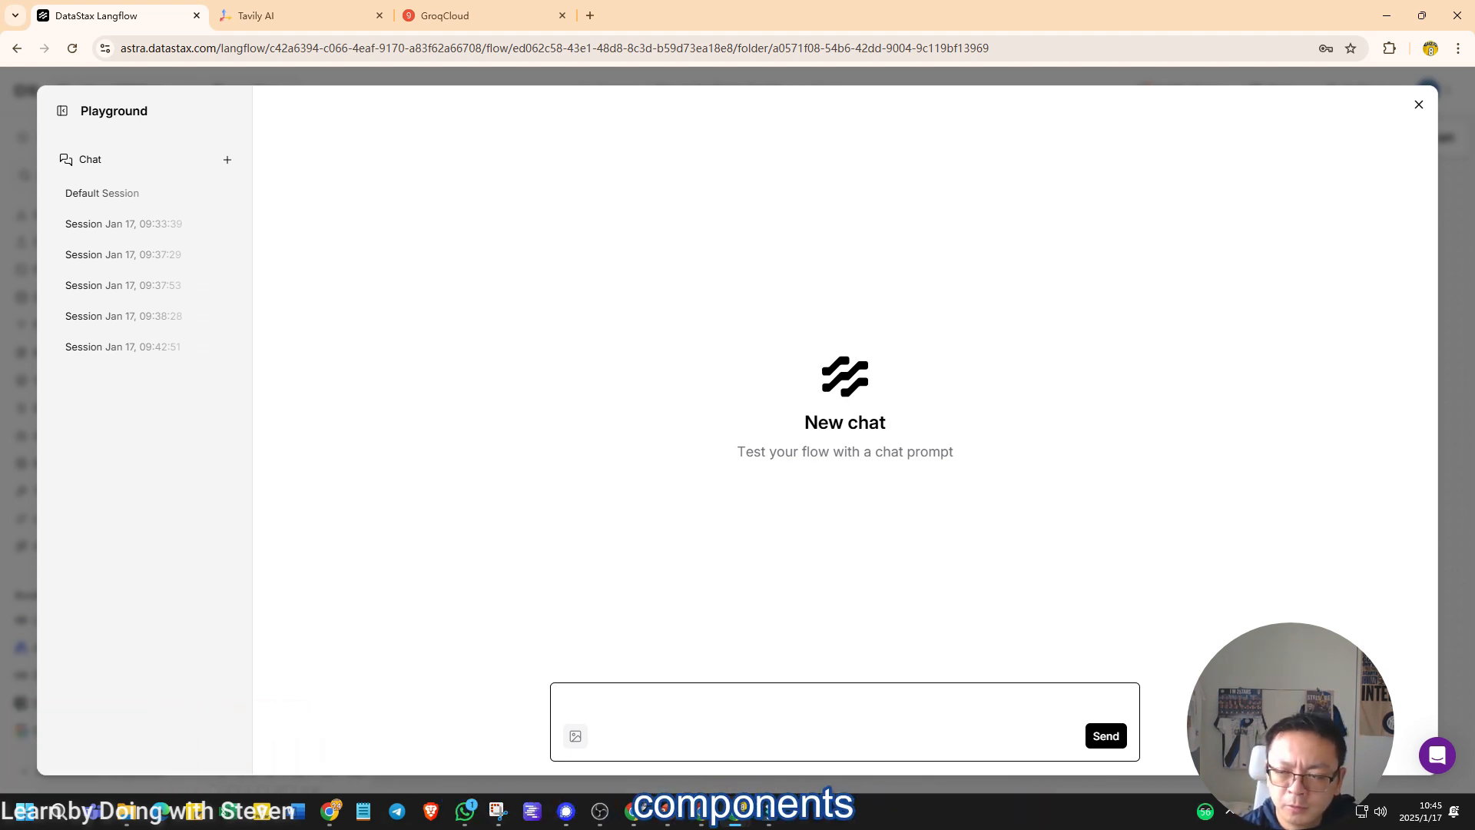
left_click(1419, 104)
Step: Check the nodes across the flow for errors and change the Researcher Agent's Groq model to llama-3.2-1b-preview
scroll(845, 422, "left", 5)
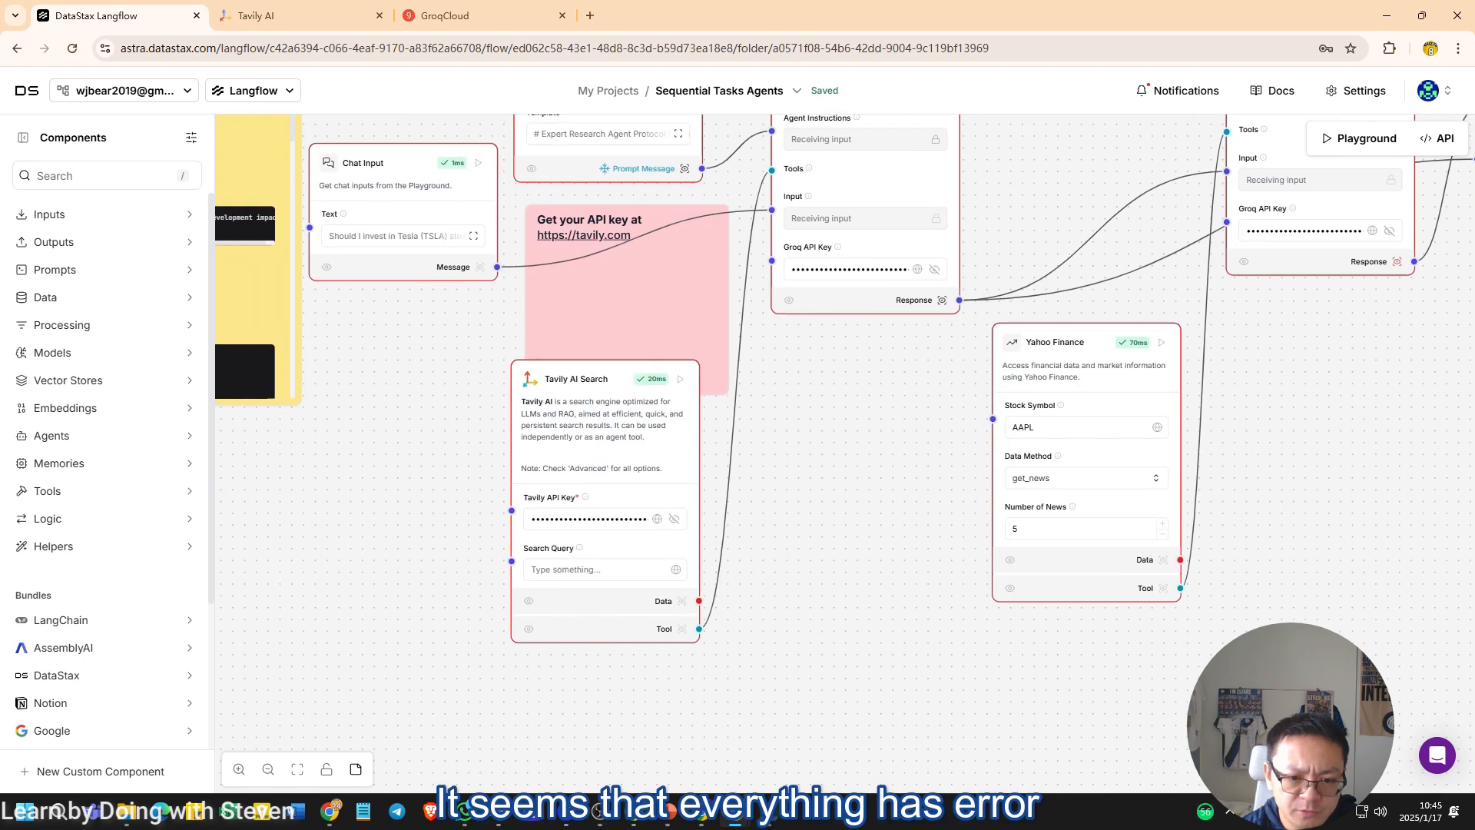
scroll(845, 438, "up", 4)
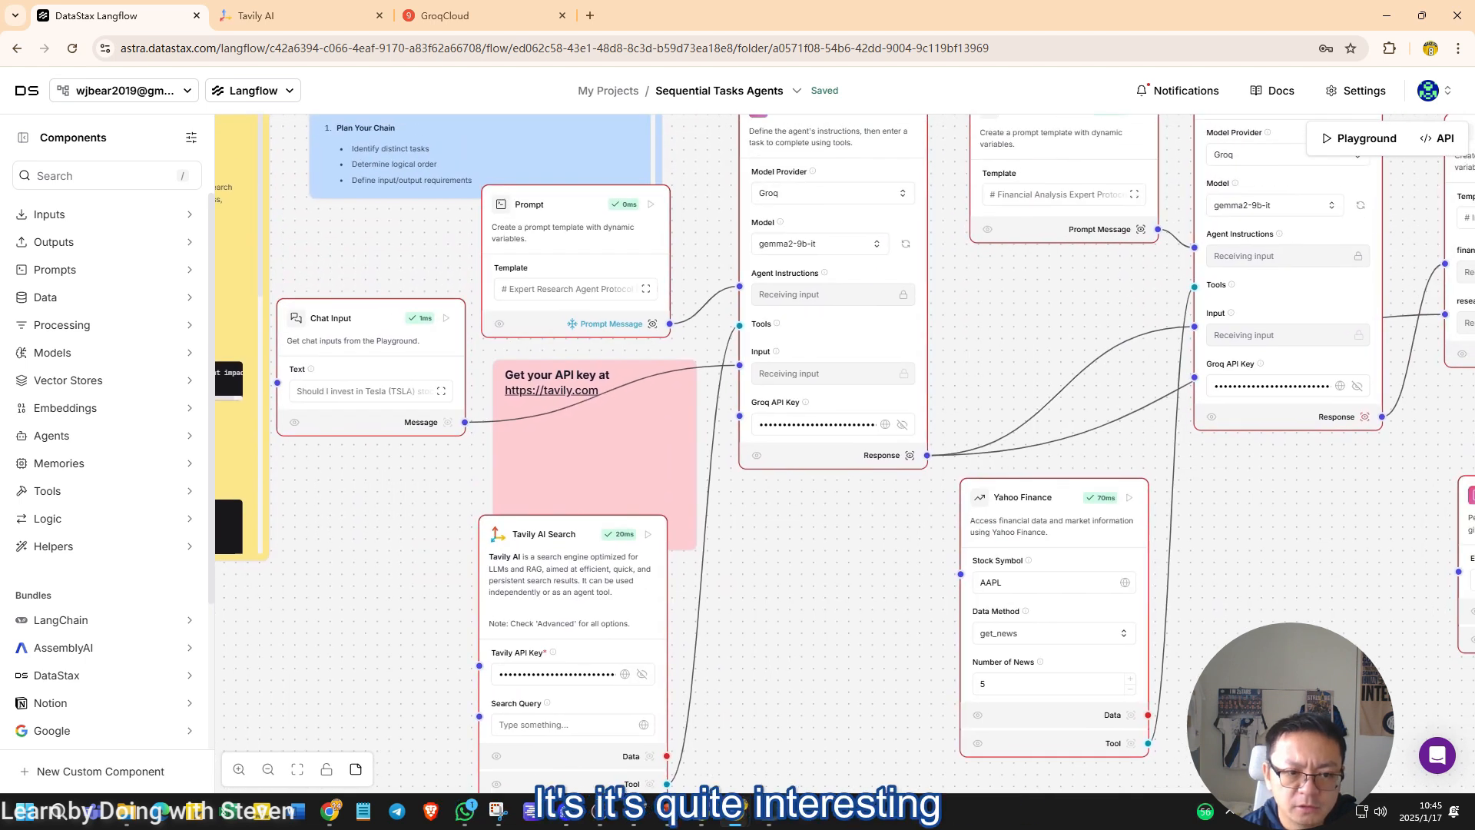
scroll(669, 363, "right", 4)
scroll(669, 363, "up", 3)
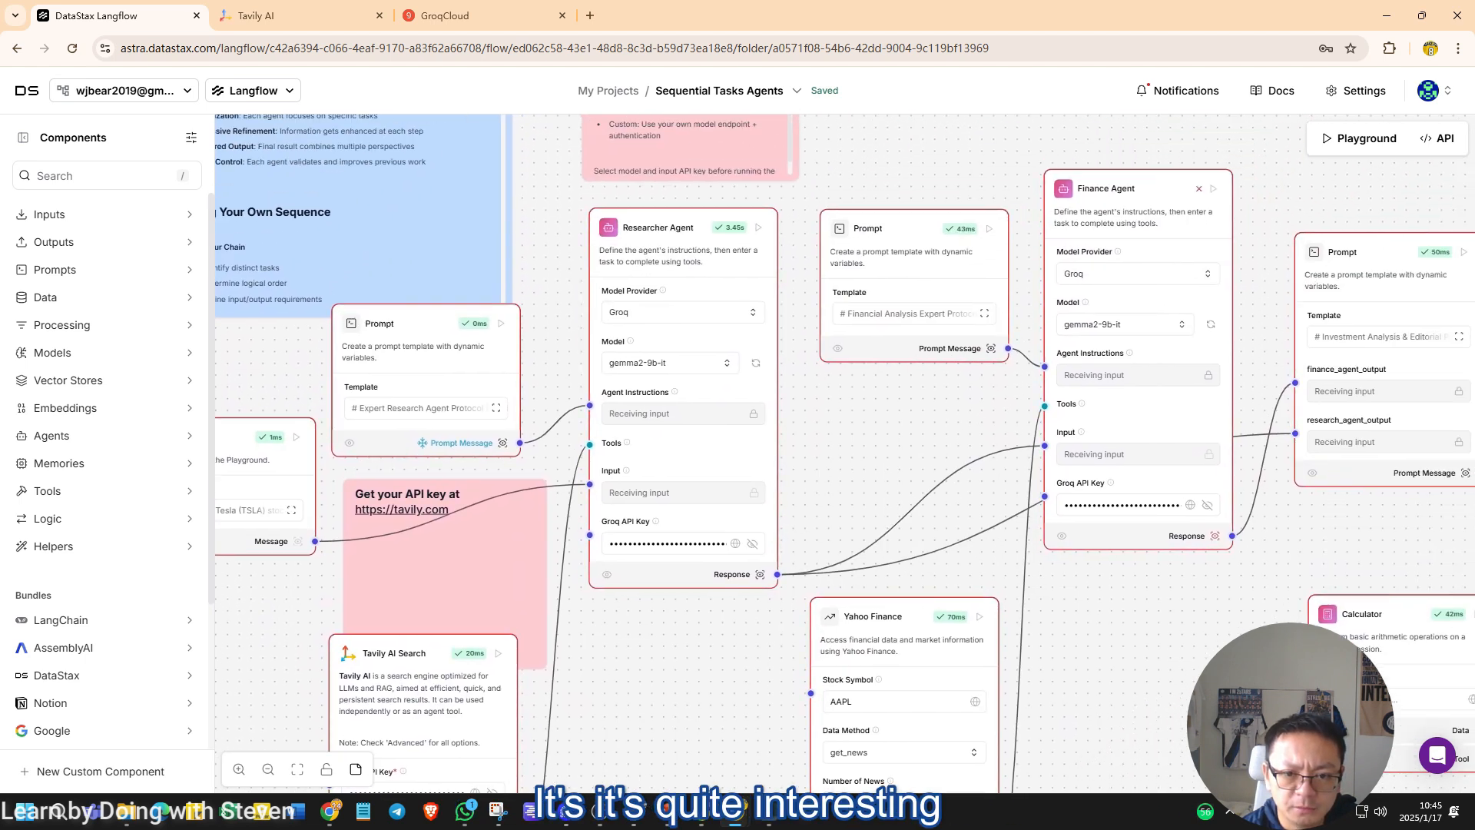
left_click(669, 363)
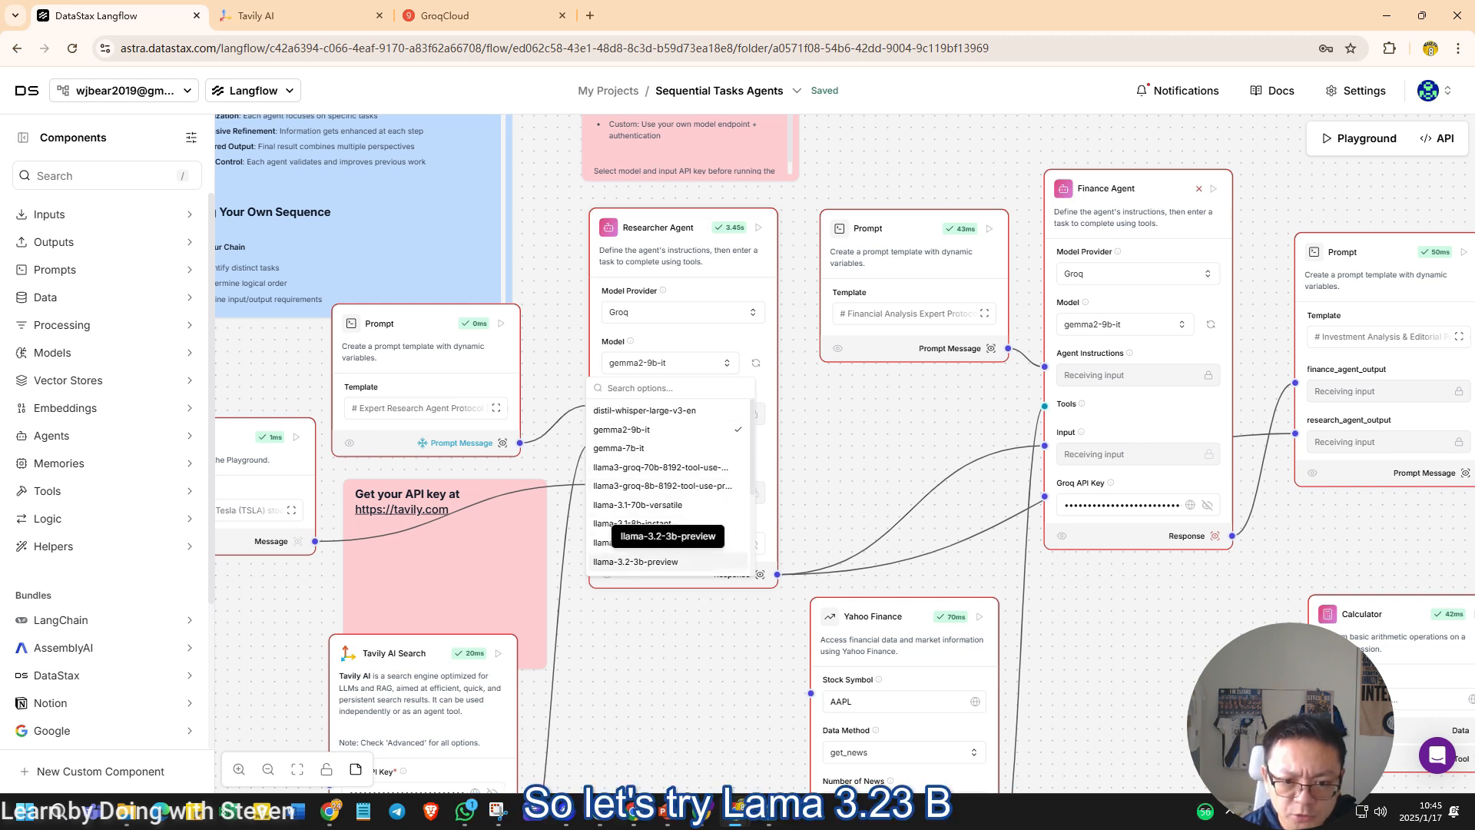
scroll(661, 542, "down", 2)
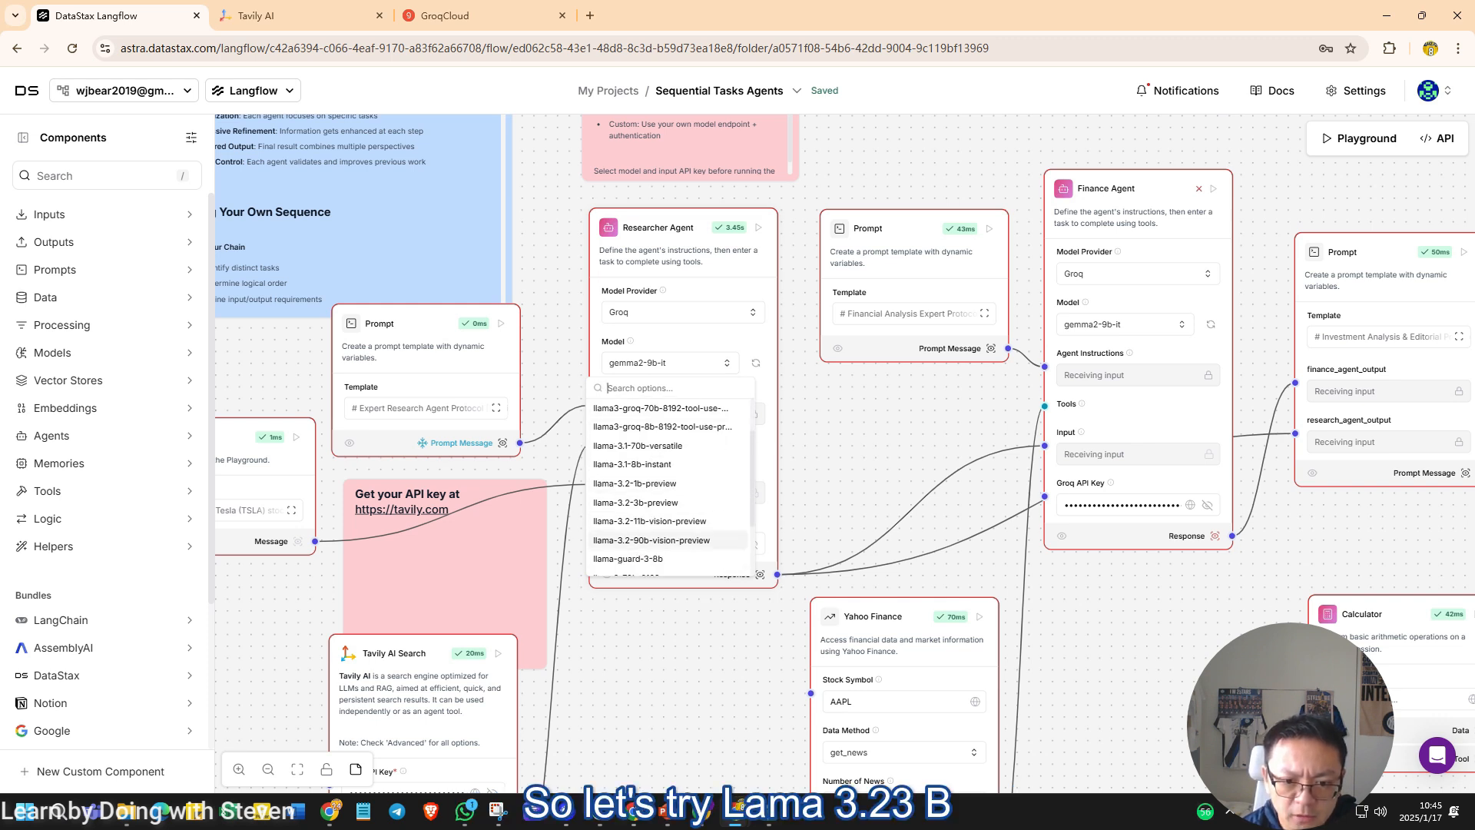
scroll(661, 522, "up", 2)
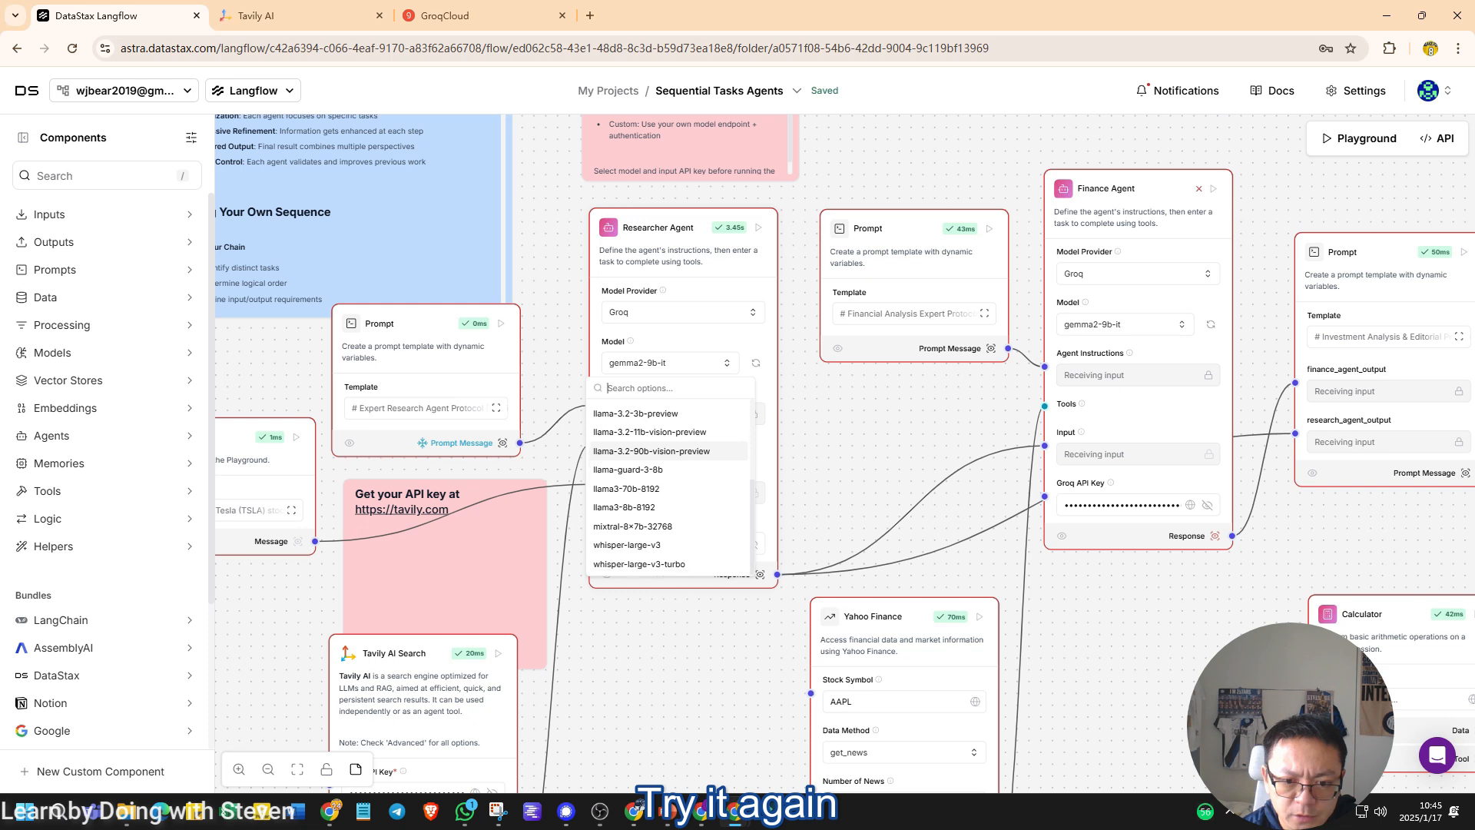
left_click(653, 528)
Step: Review the outputs of the most recent Playground chat sessions, including the 09:44:19 one, and return to the flow
left_click(1358, 138)
left_click(123, 377)
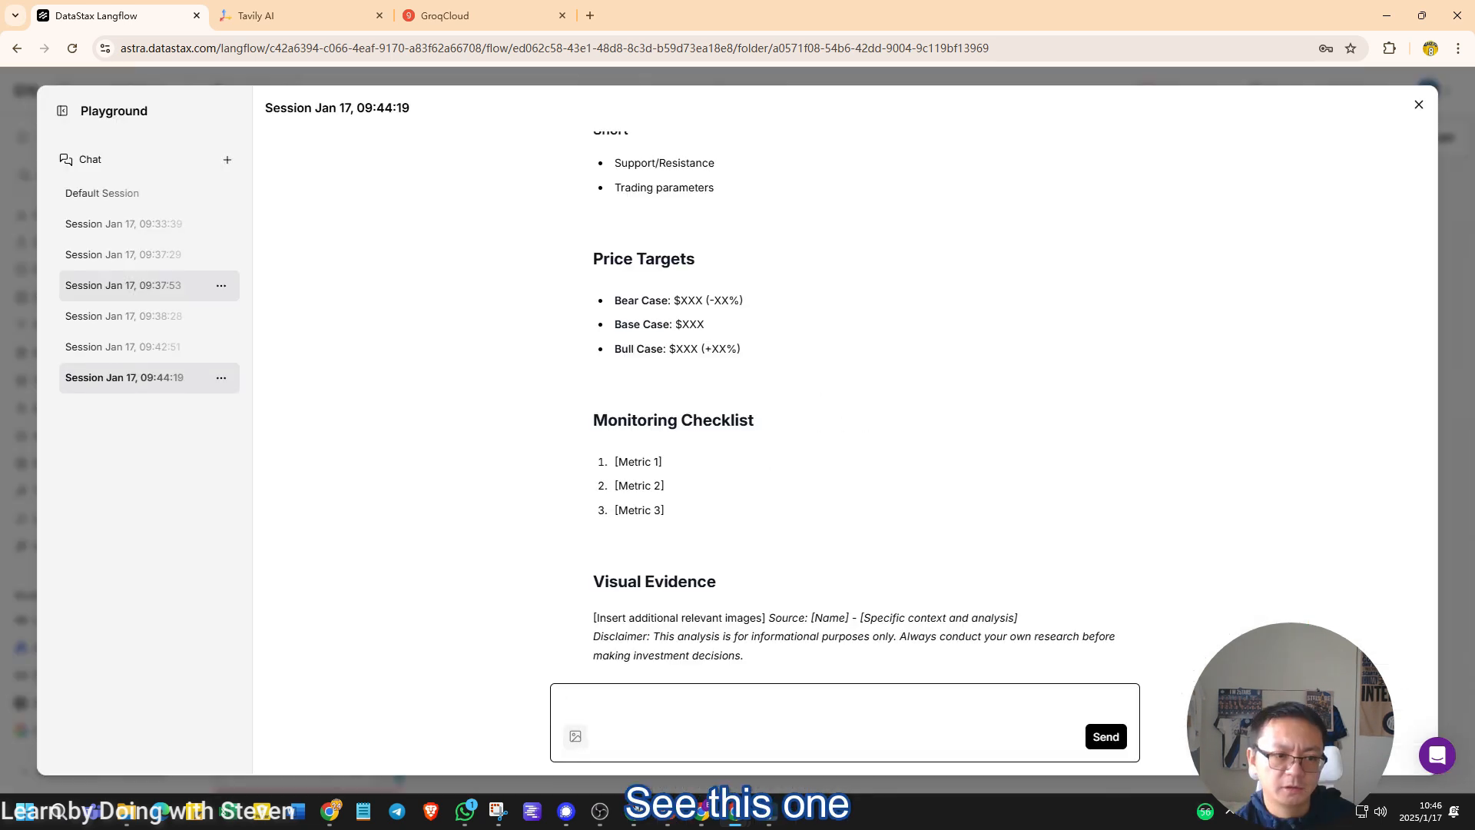
left_click(123, 346)
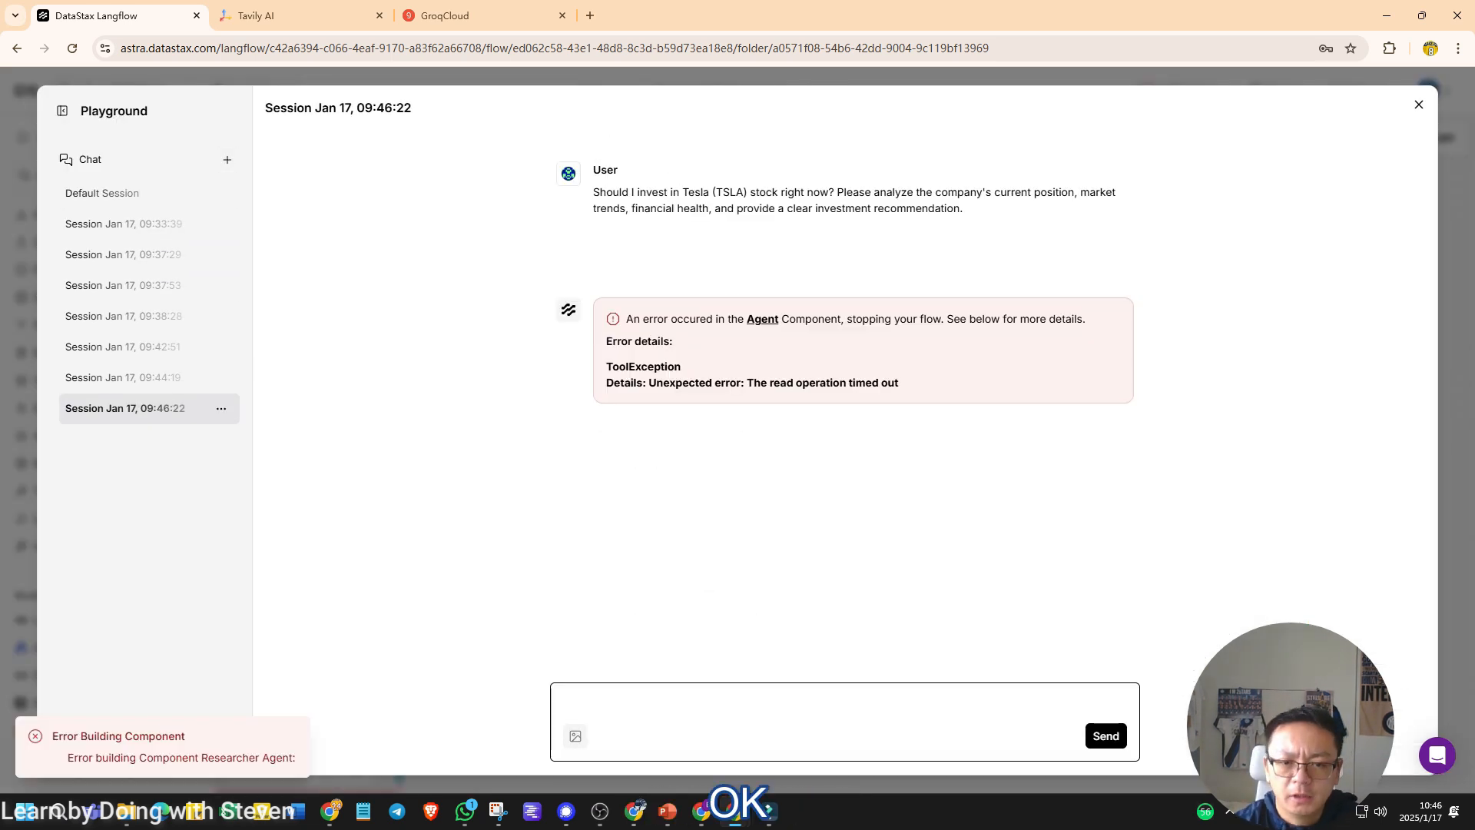
key("Escape")
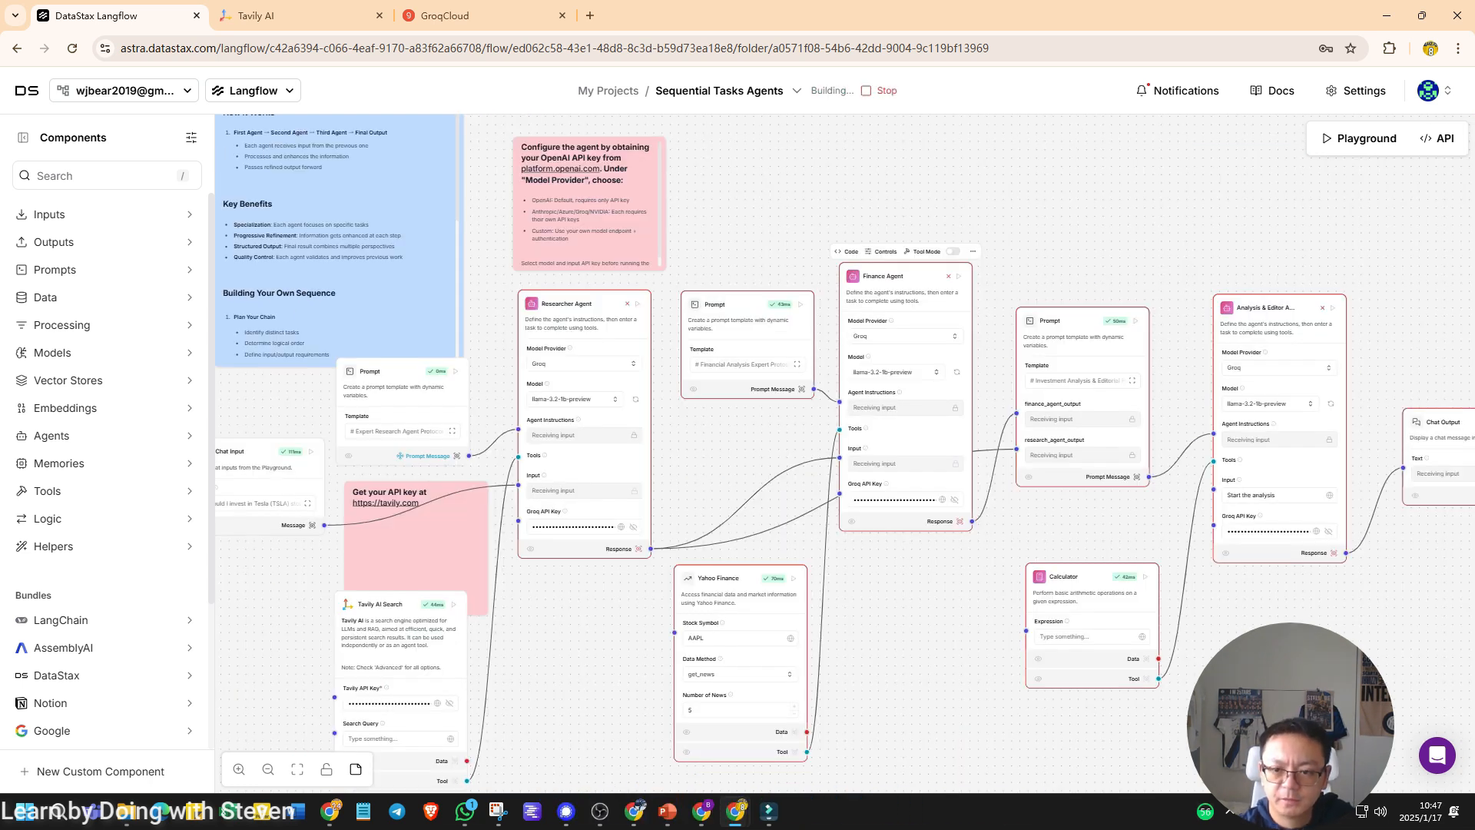
Step: Submit only the question "Should I invest in Tesla (TSLA) stock right now?" in a new Playground chat, removing the rest of the pasted prompt
scroll(845, 445, "down", 3)
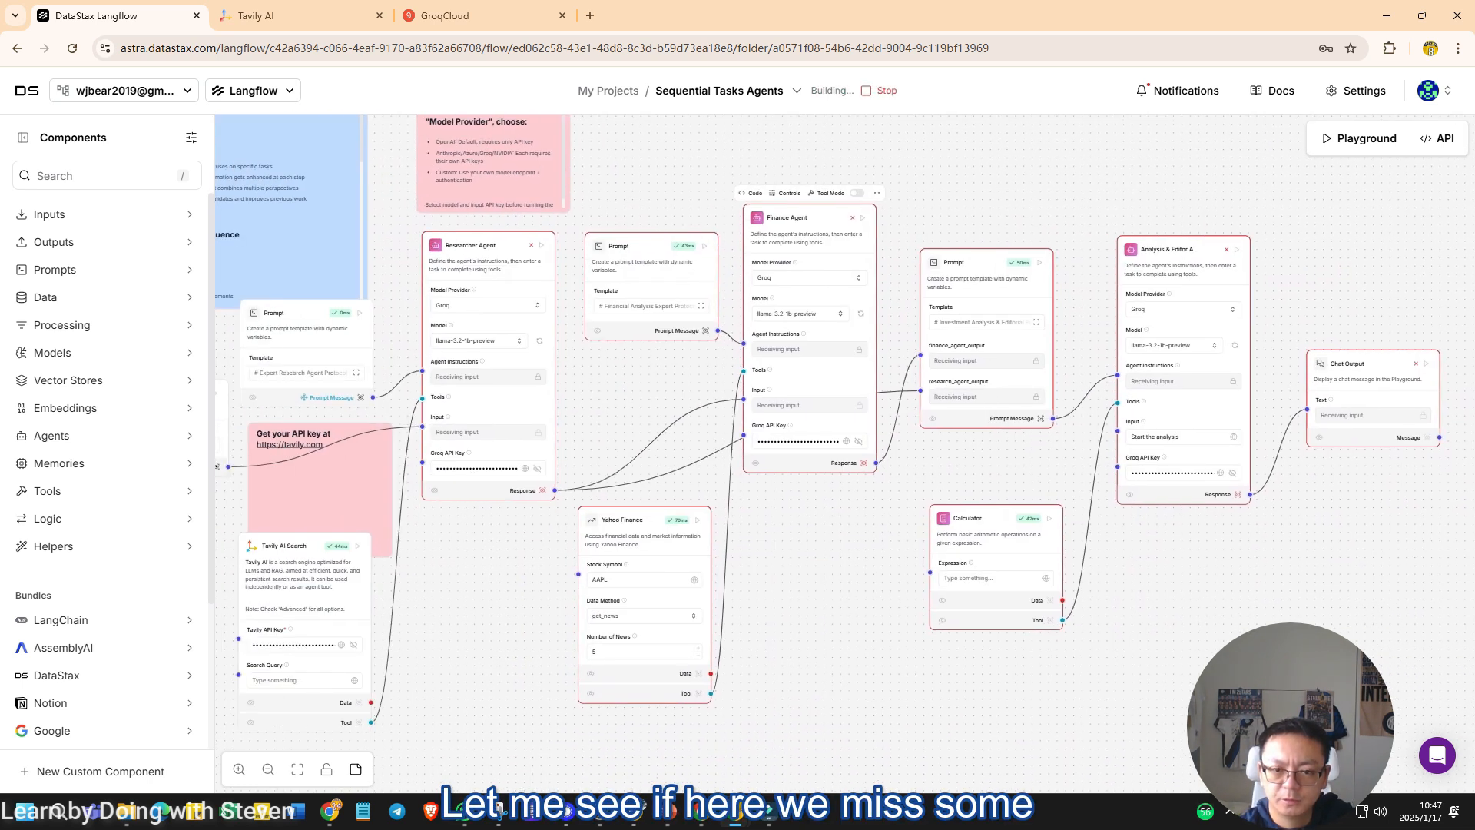
scroll(845, 446, "left", 5)
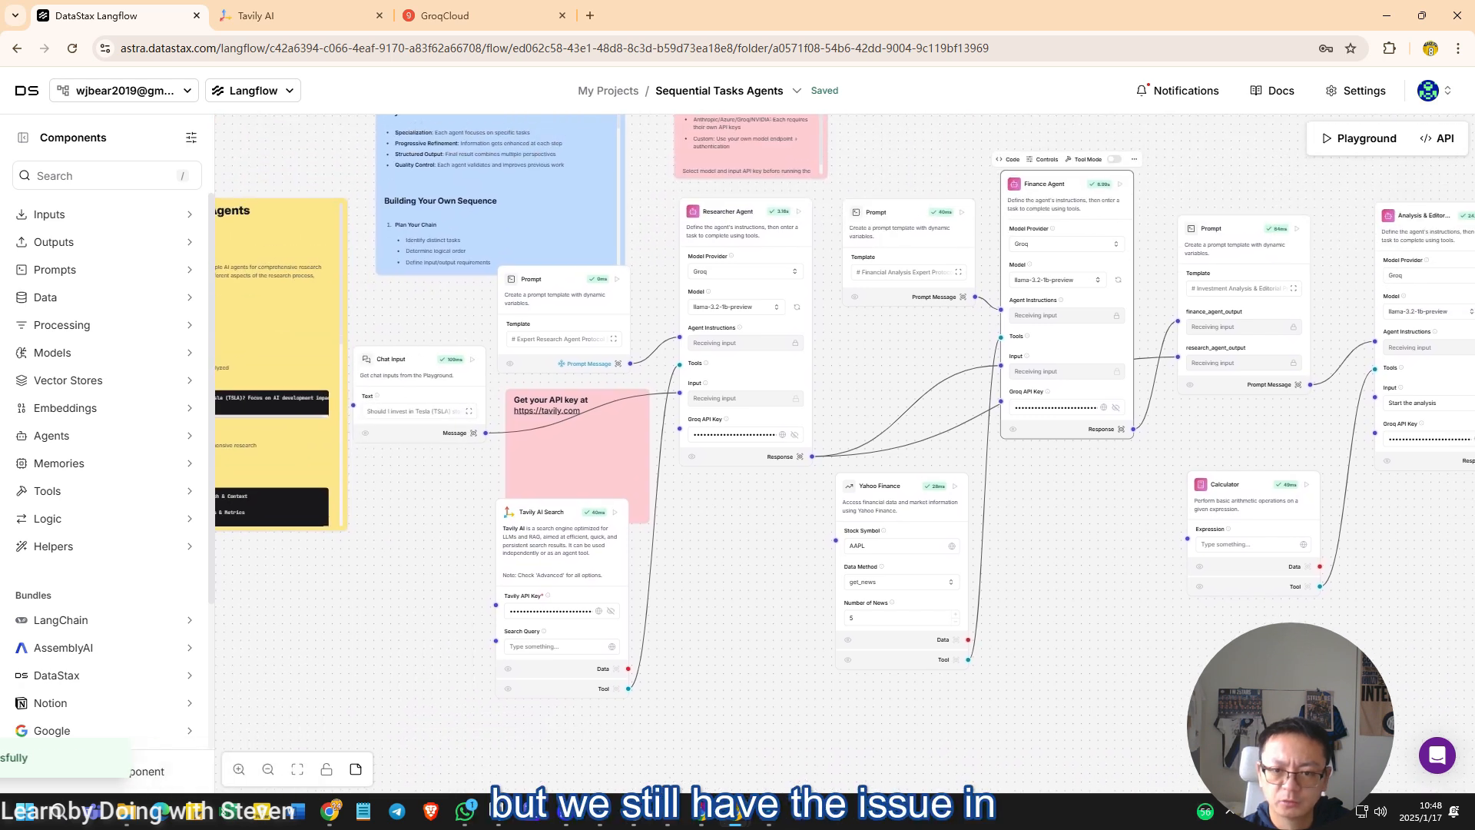
scroll(845, 446, "right", 1)
scroll(845, 445, "up", 1)
left_click(1360, 138)
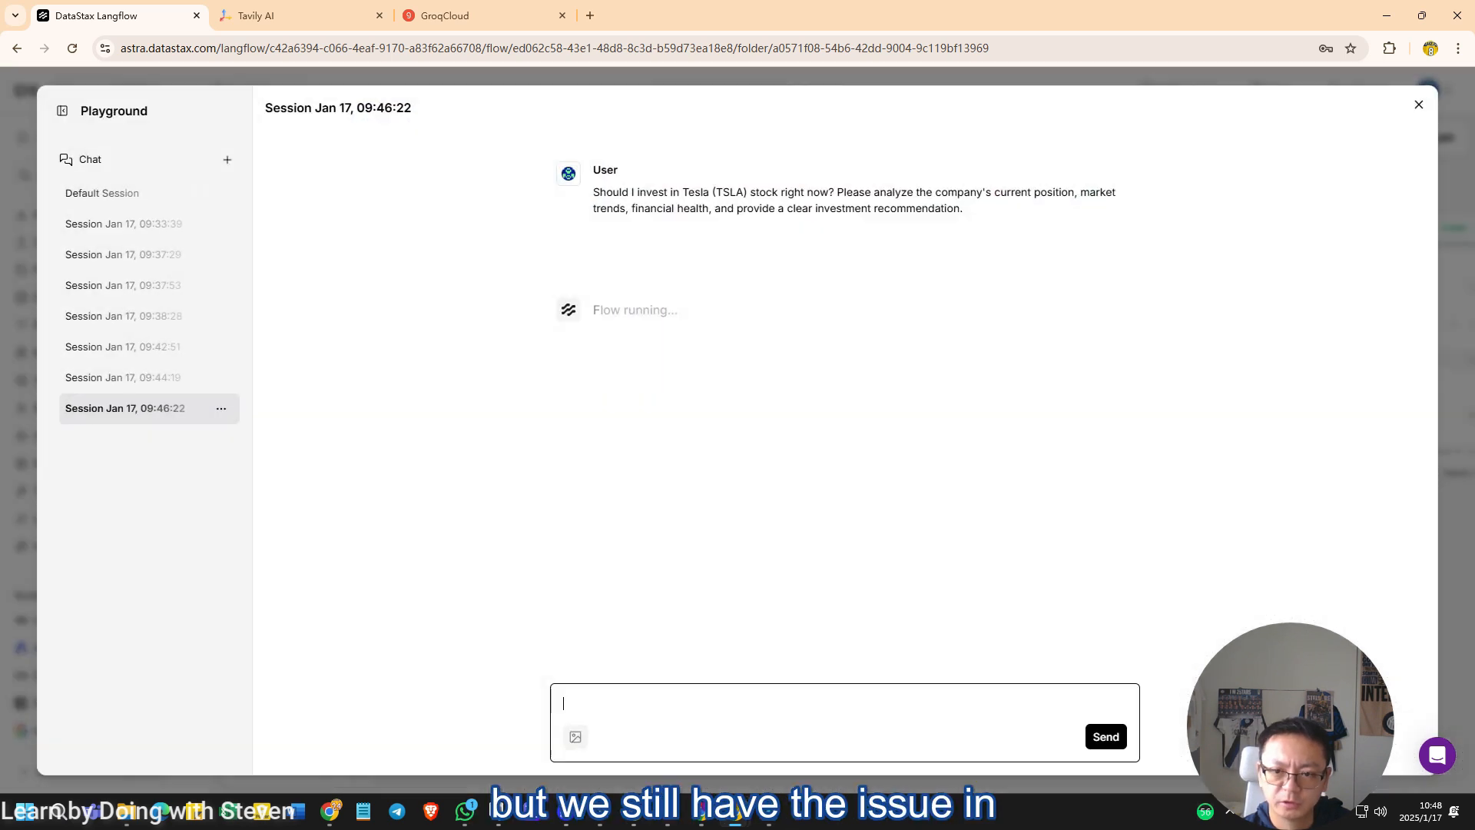
left_click(227, 160)
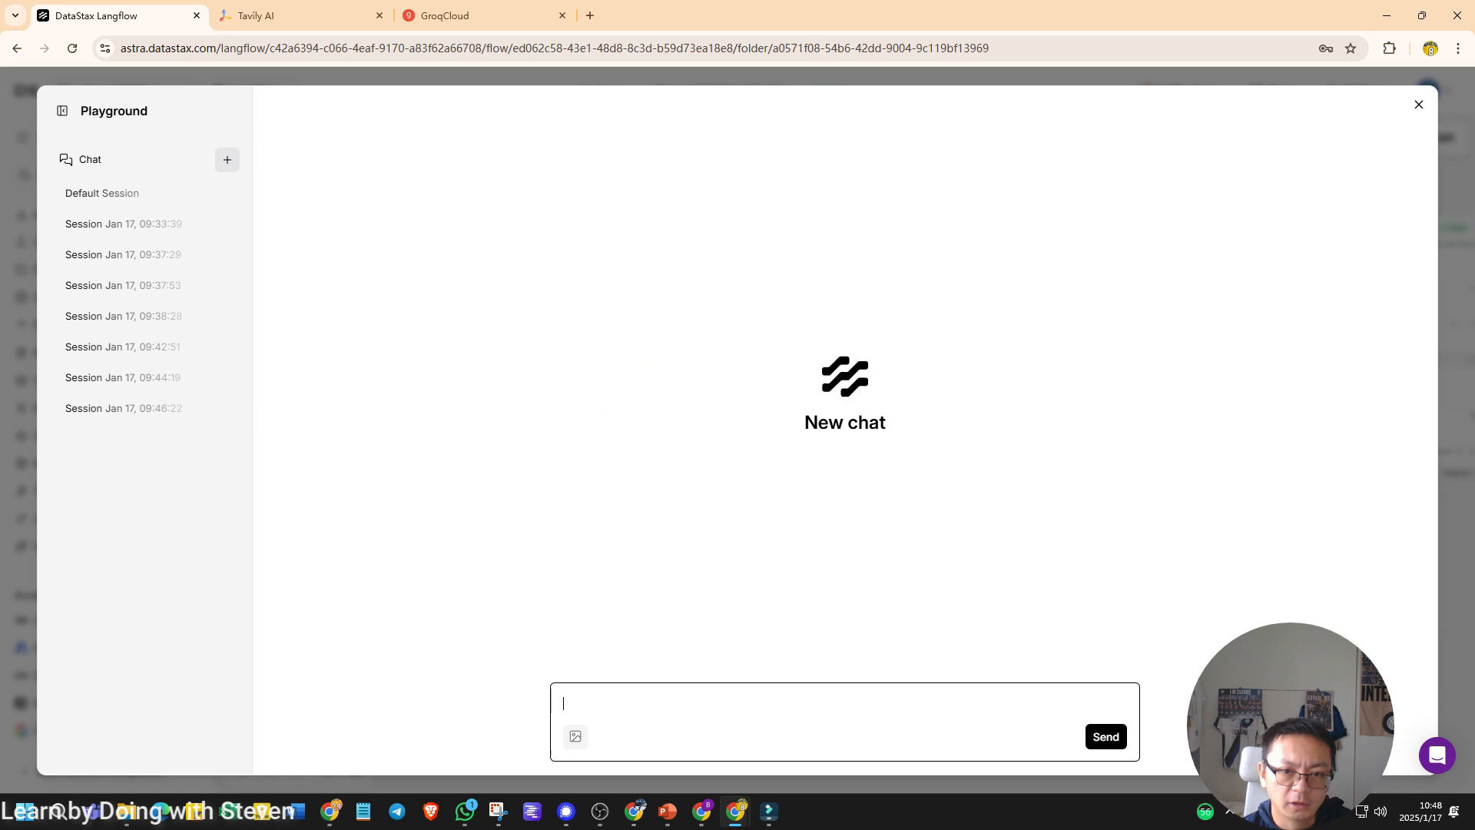
key("ctrl+v")
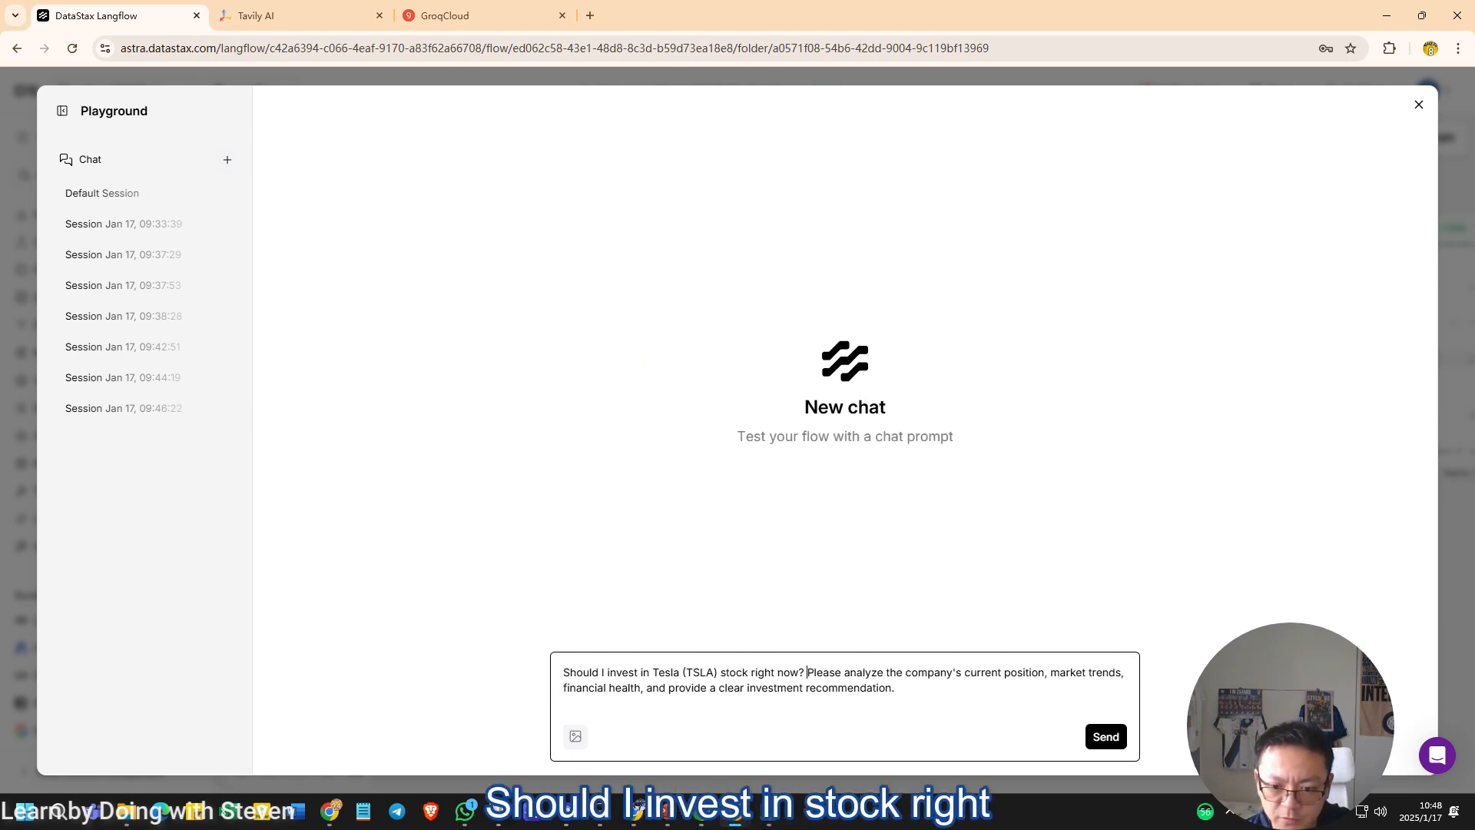
key("ctrl+shift+End")
key("BackSpace")
key("Return")
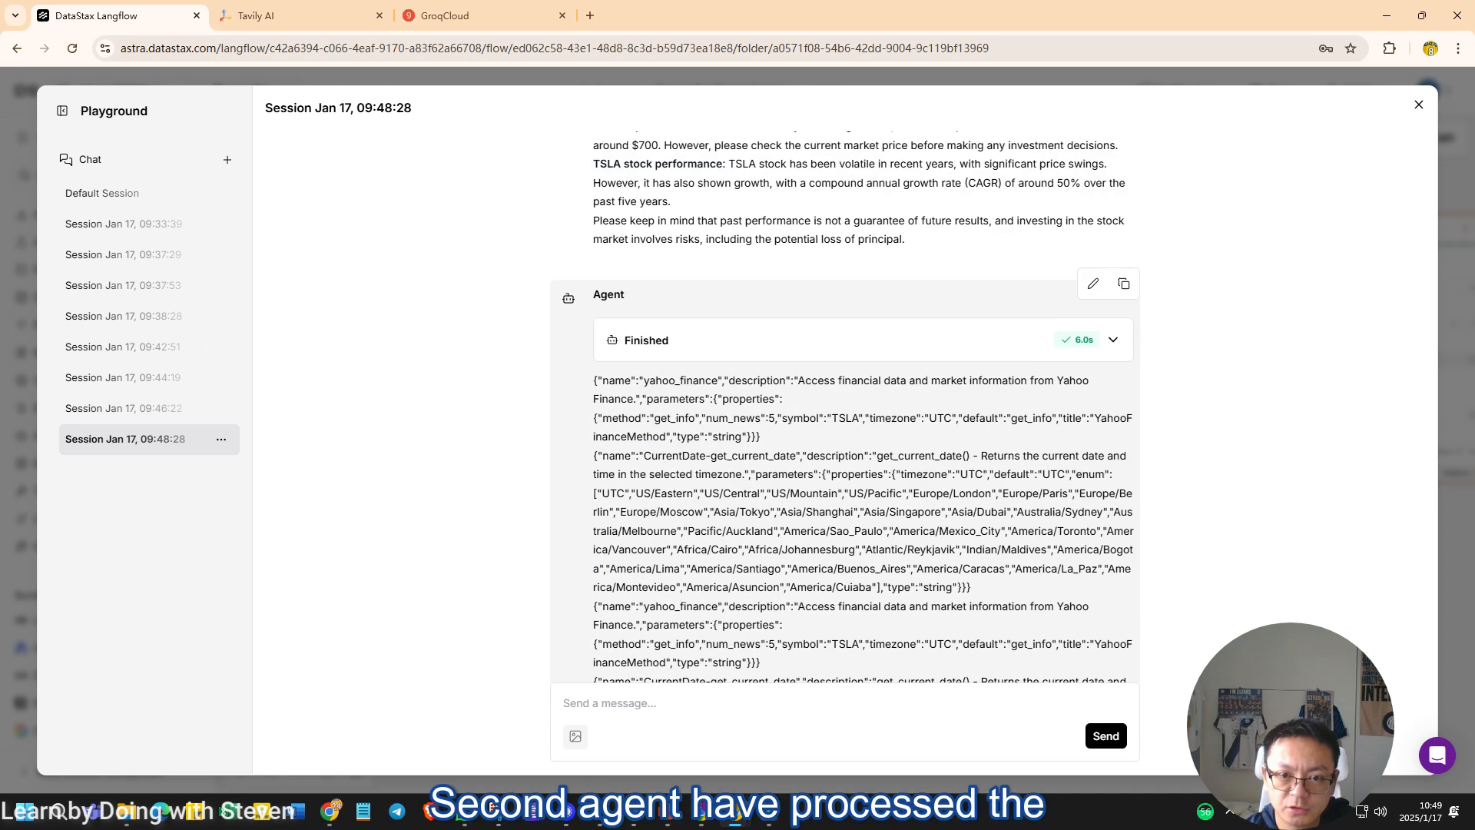
Step: Review the second agent's output in the 09:48:28 Playground session and return to the flow
left_click_drag(593, 412, 875, 525)
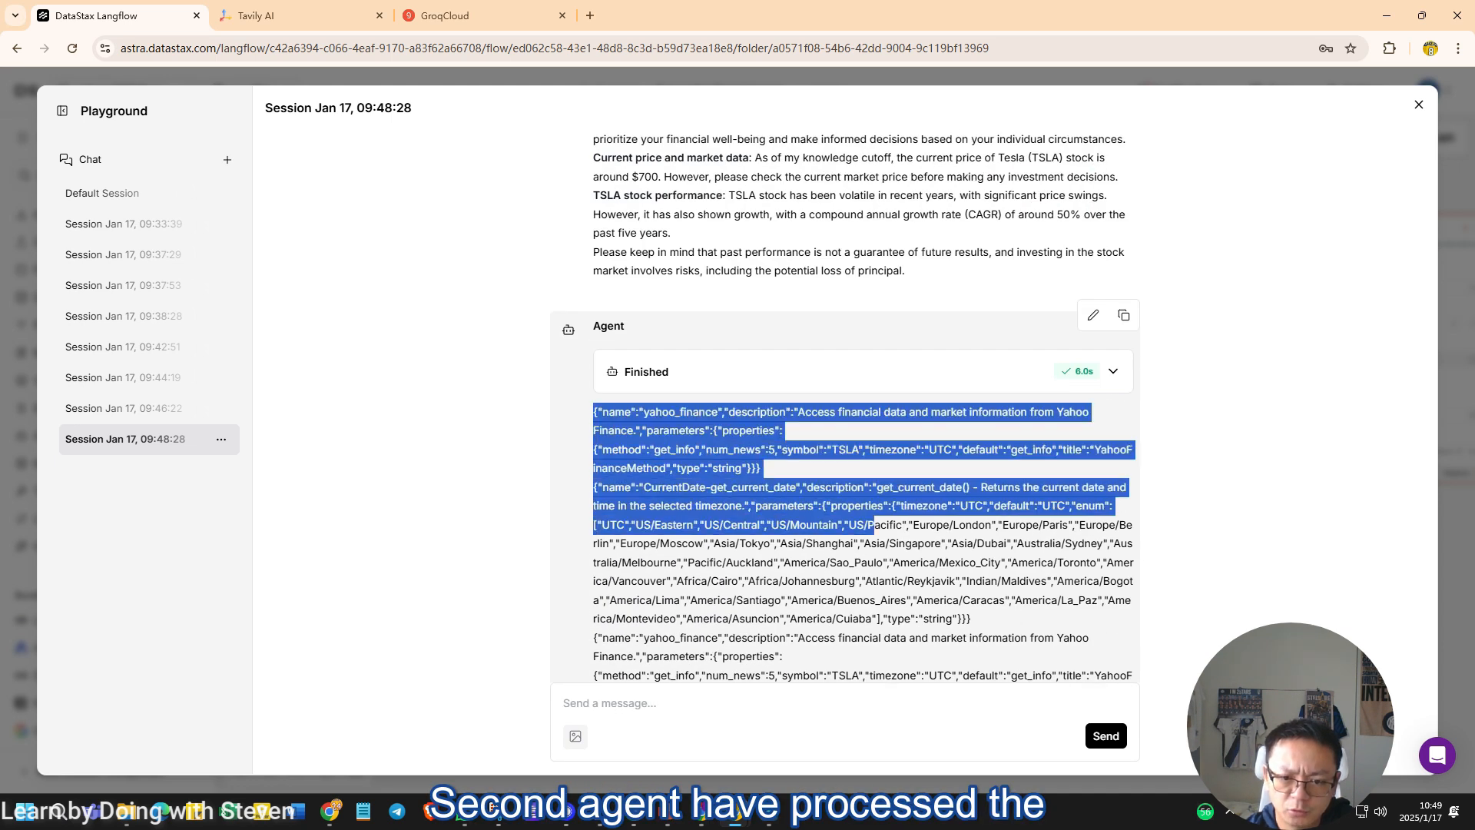
scroll(845, 407, "down", 5)
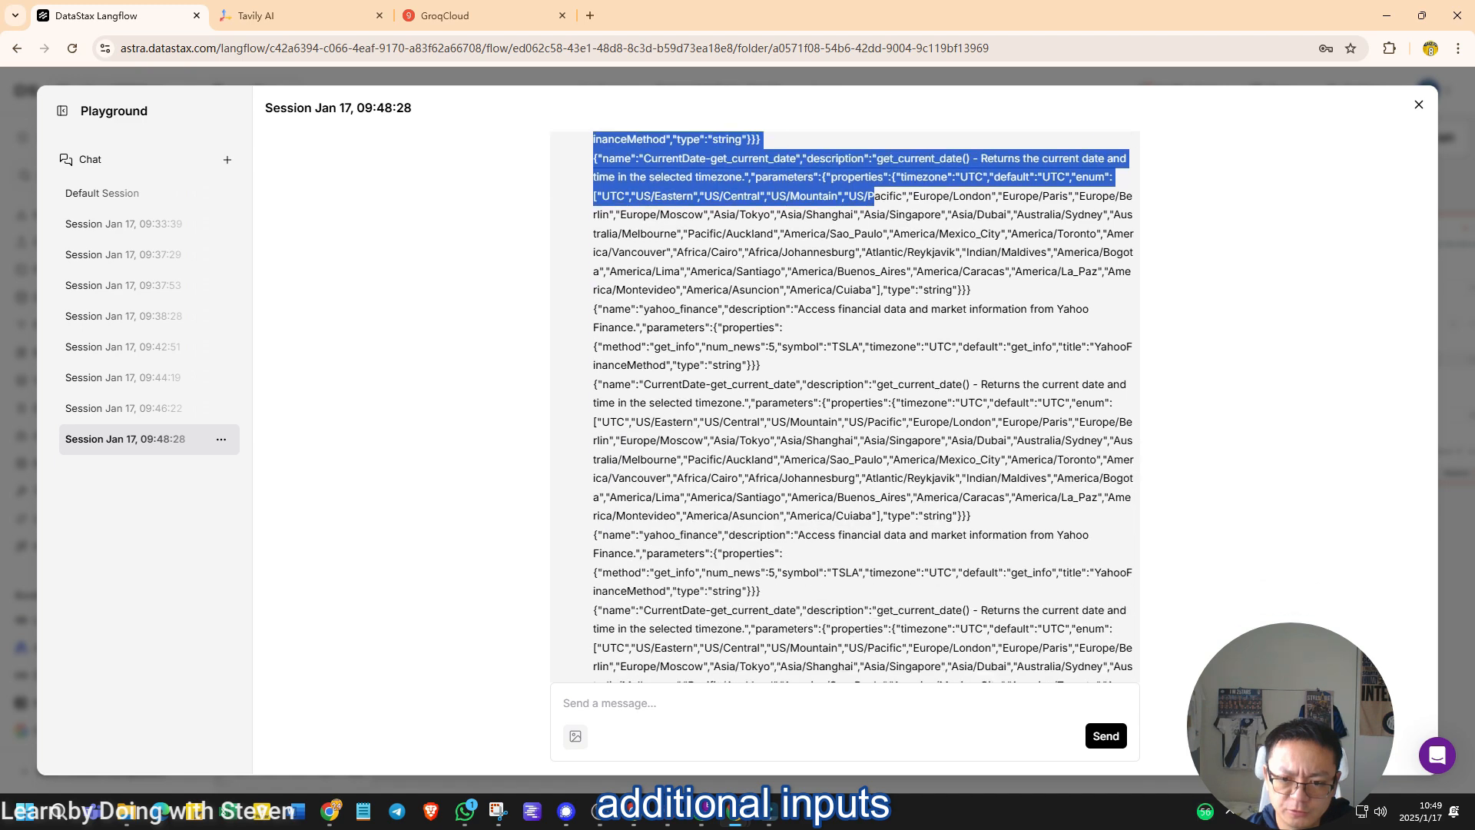
scroll(863, 408, "down", 5)
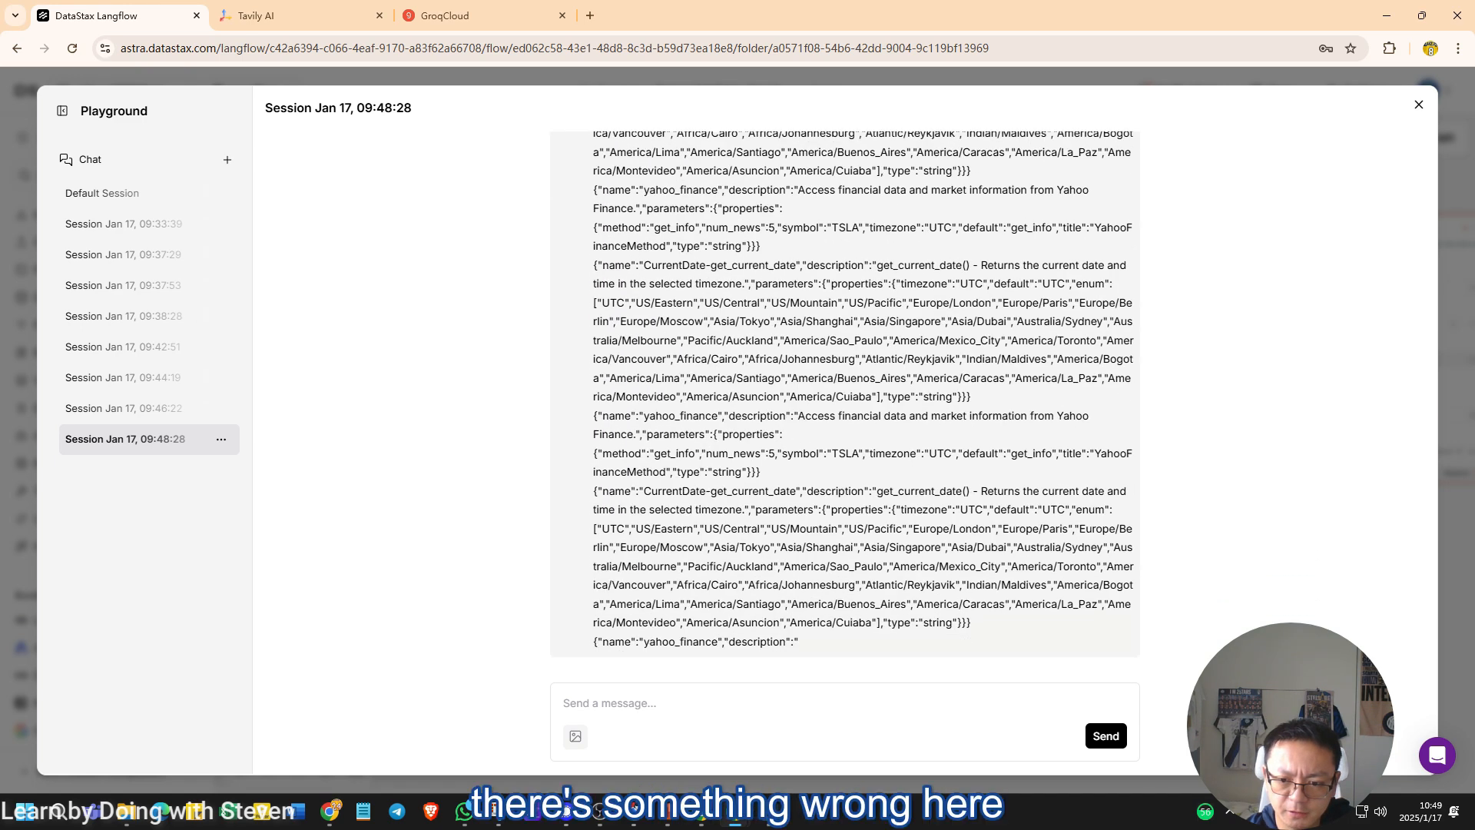
key("Escape")
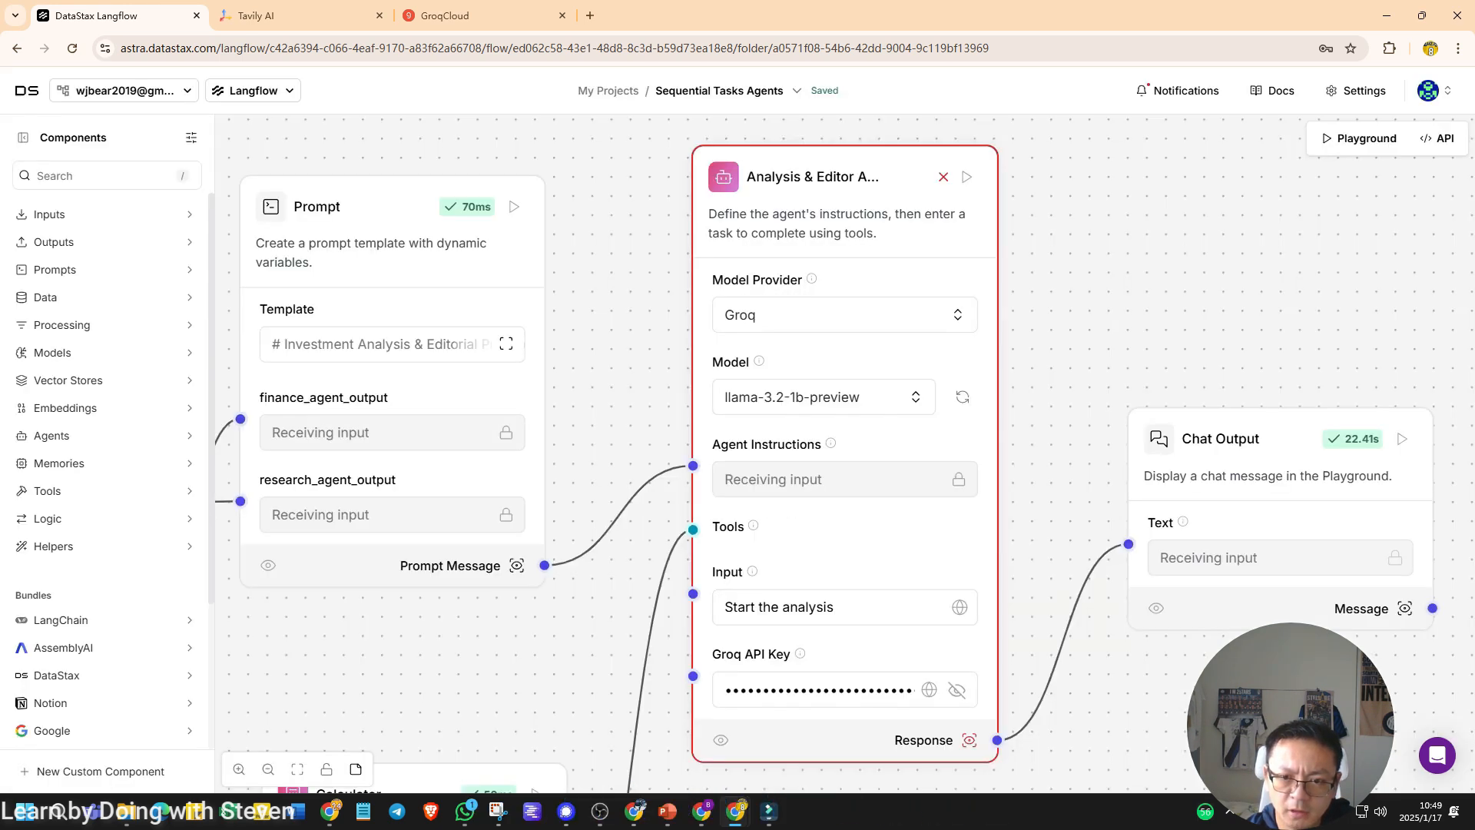
Step: Move the Calculator node closer to the Finance Agent and delete the Analysis & Editor Agent from the flow
scroll(845, 454, "down", 5)
scroll(845, 453, "up", 4)
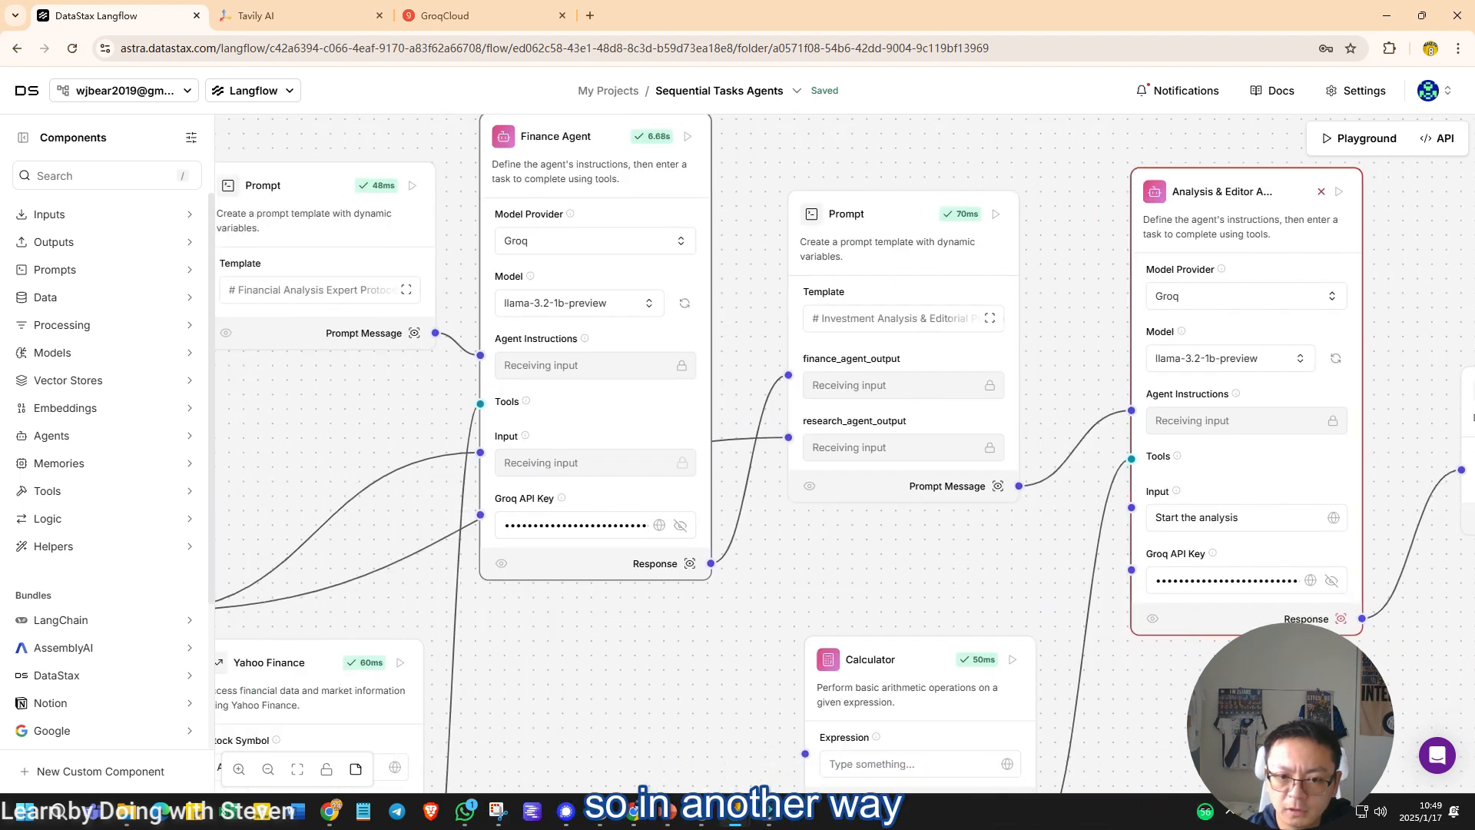
left_click_drag(922, 637, 671, 625)
left_click_drag(1155, 437, 504, 381)
left_click(1268, 230)
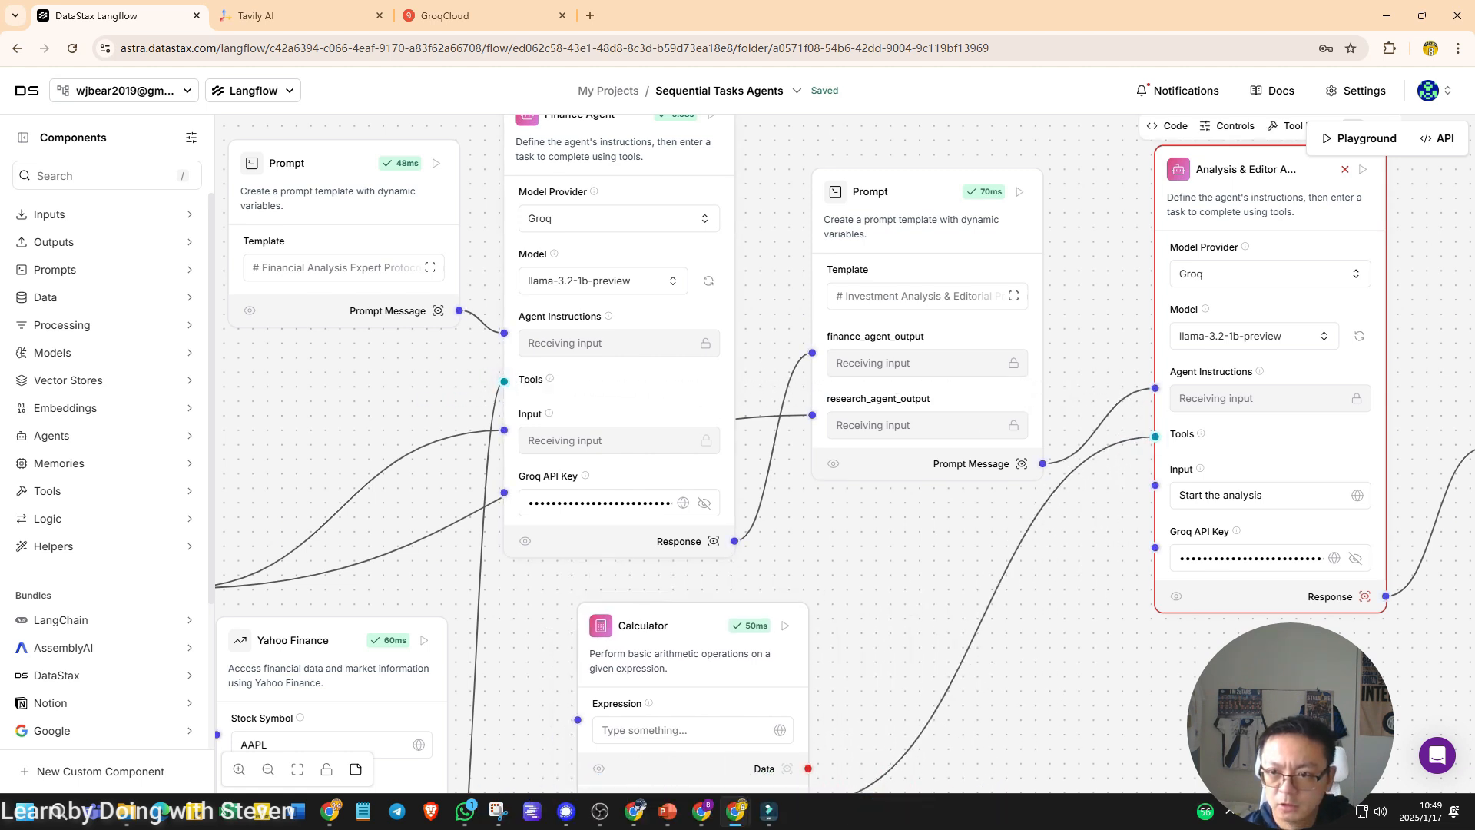
key("Delete")
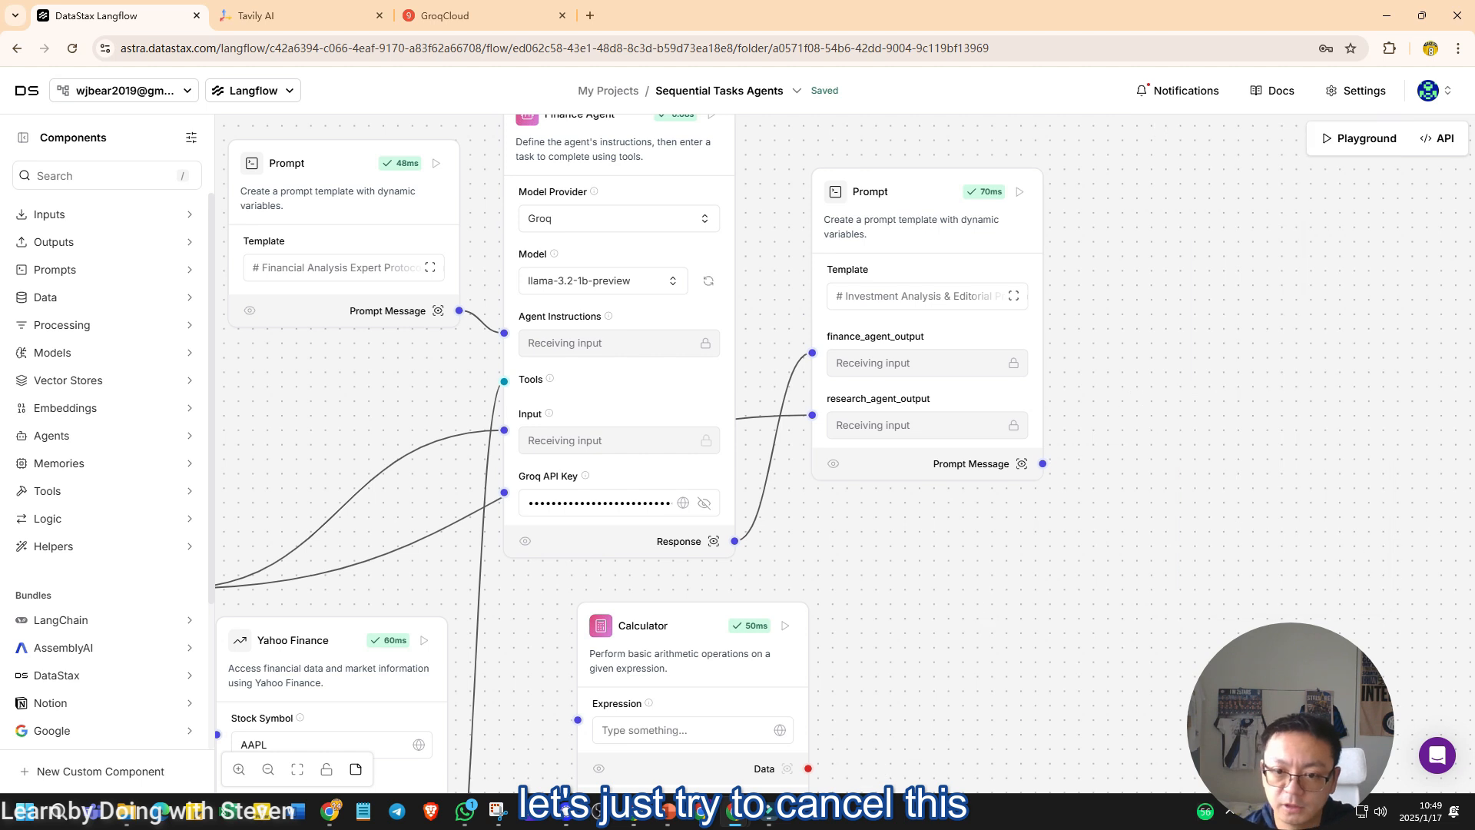
Step: Delete the investment analysis Prompt node and connect the Finance Agent's Response to the Chat Output's Text input
scroll(623, 447, "down", 3)
left_click(845, 250)
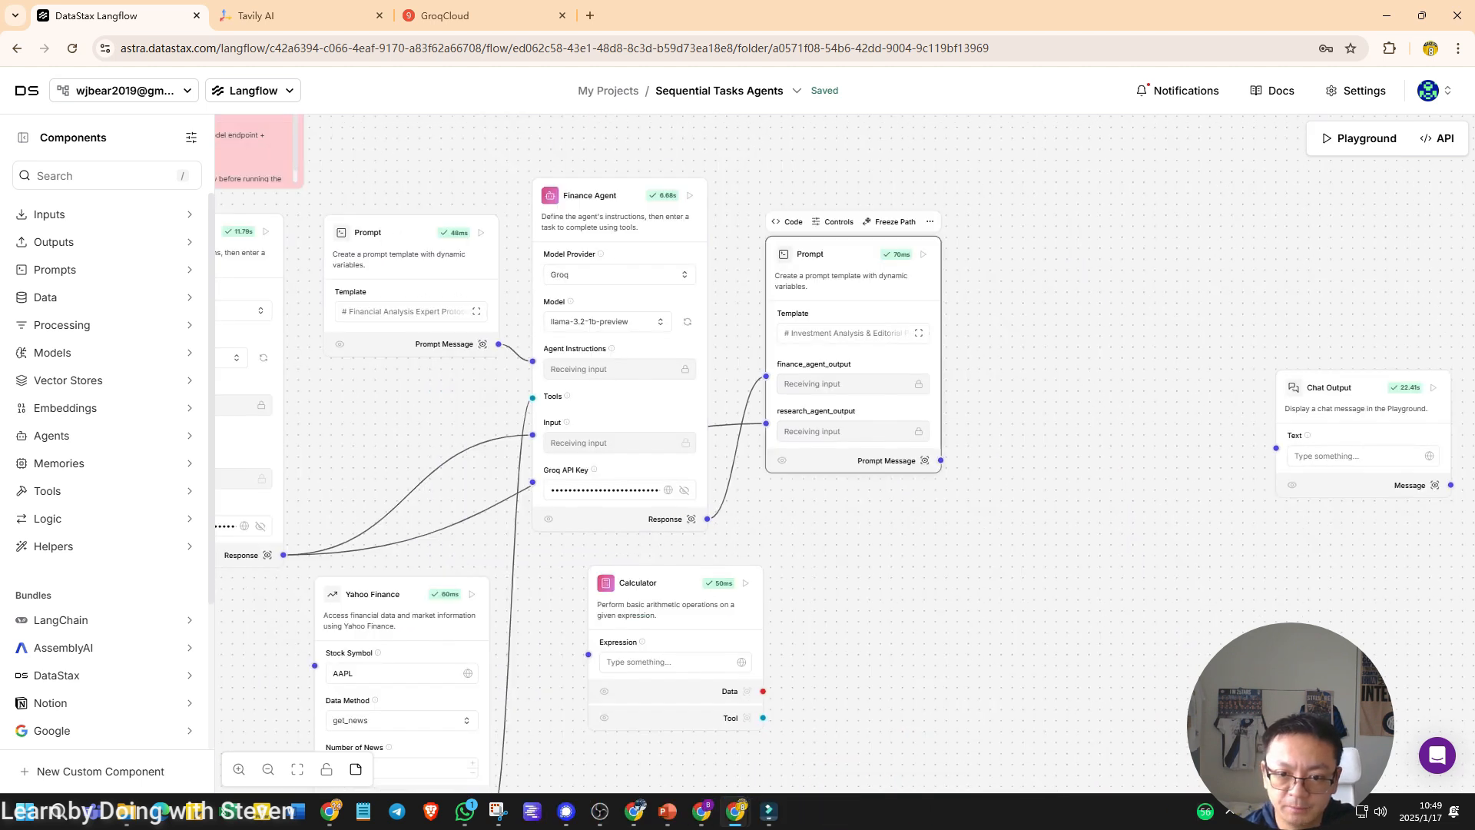
key("Delete")
left_click_drag(707, 519, 1276, 448)
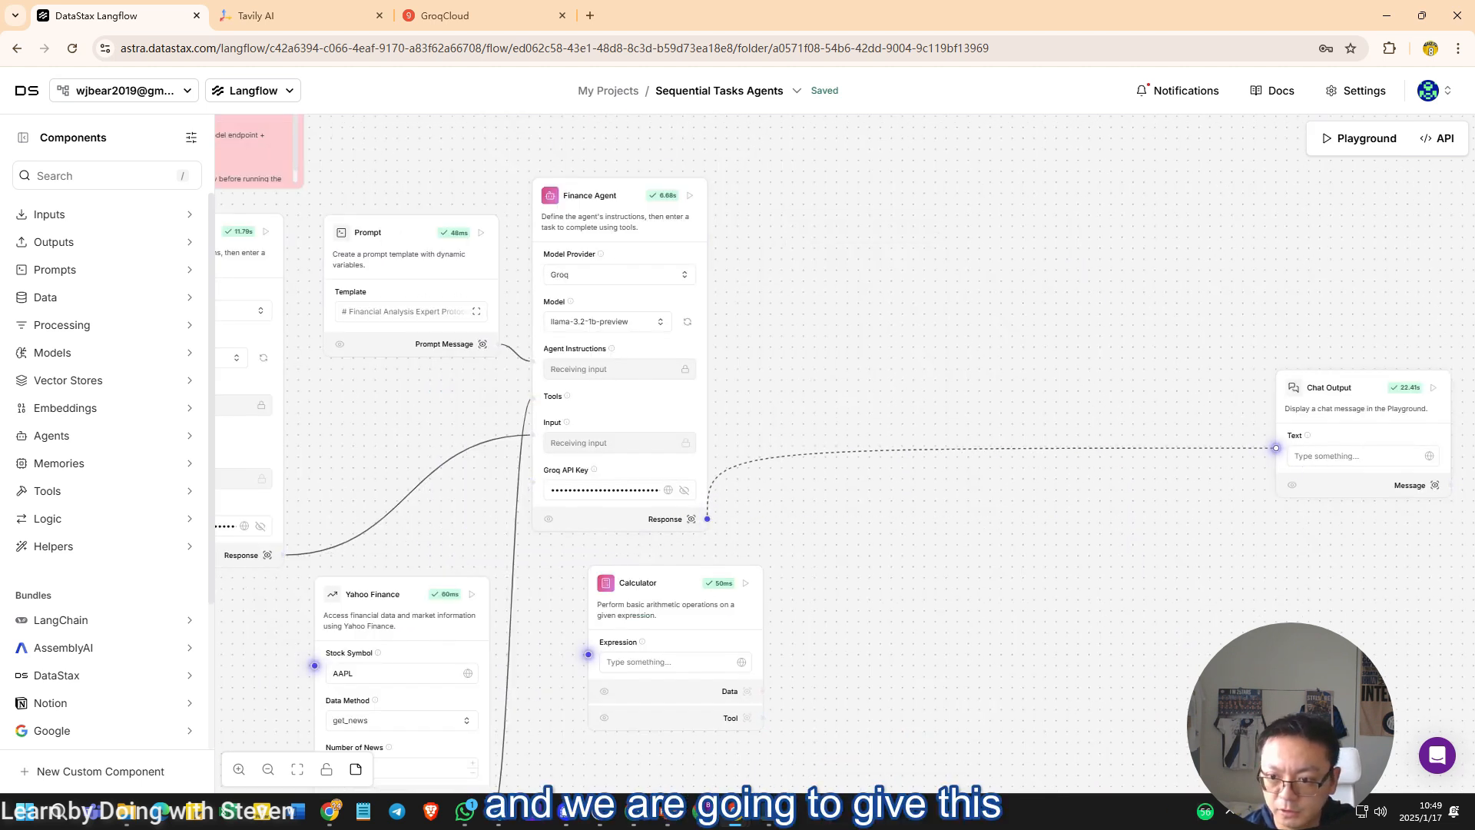
Step: Move the Finance Agent farther from its Prompt node and run the simplified two-agent flow in the Playground
scroll(845, 453, "down", 2)
scroll(845, 453, "left", 2)
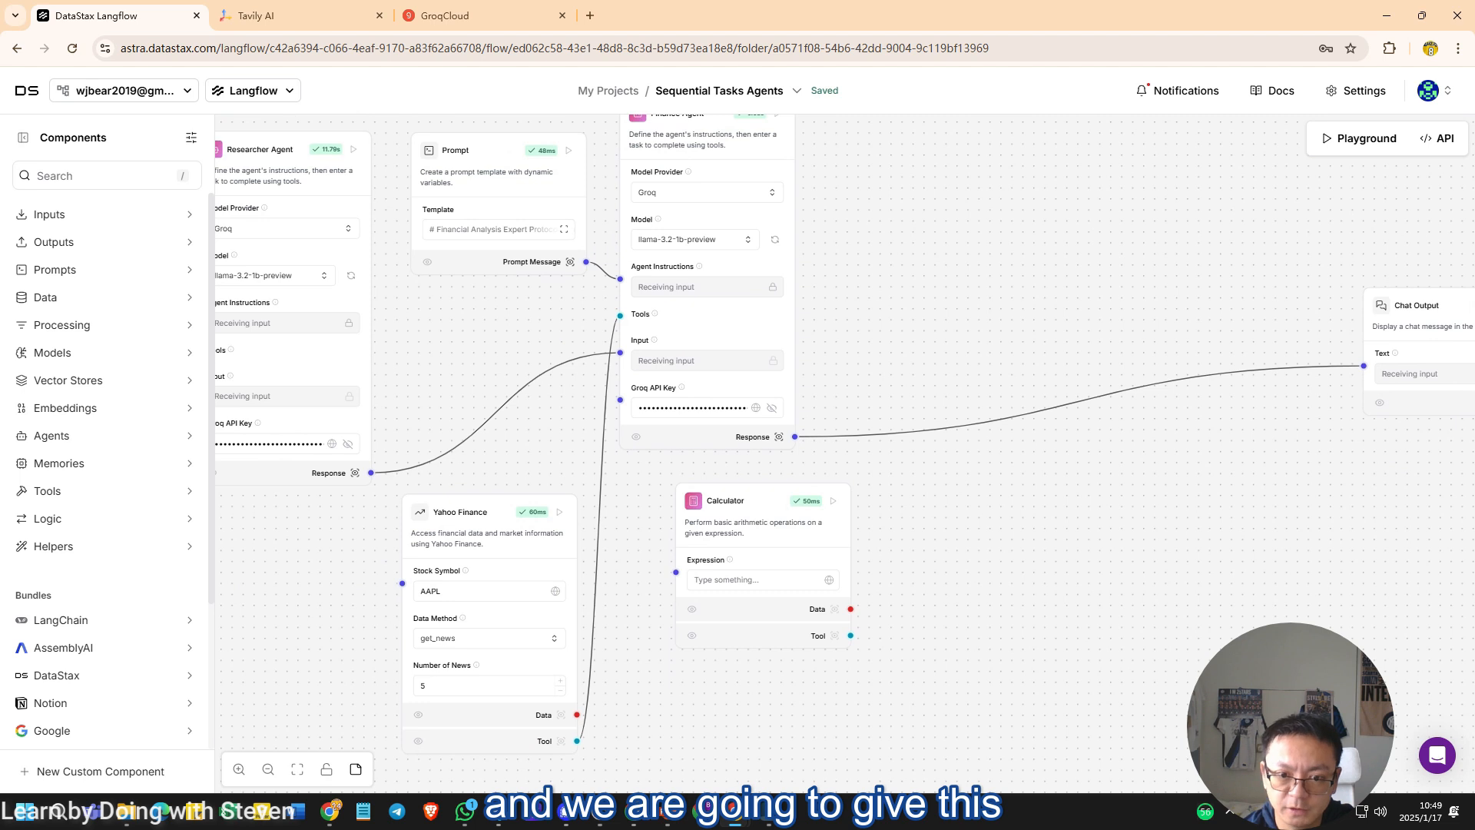
scroll(845, 453, "up", 2)
scroll(846, 453, "down", 2)
scroll(845, 453, "up", 1)
left_click_drag(692, 146, 802, 151)
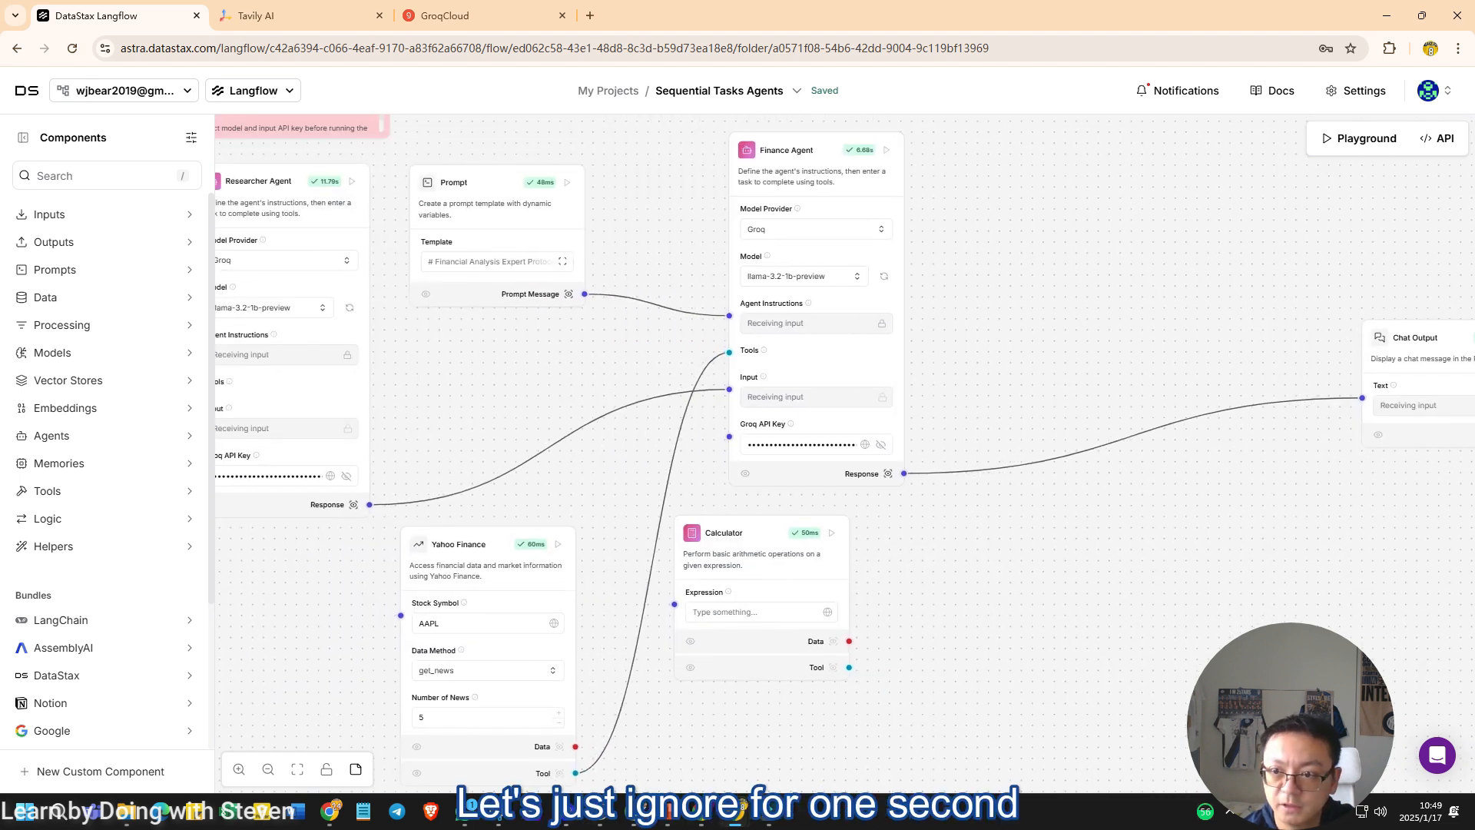
left_click(1359, 138)
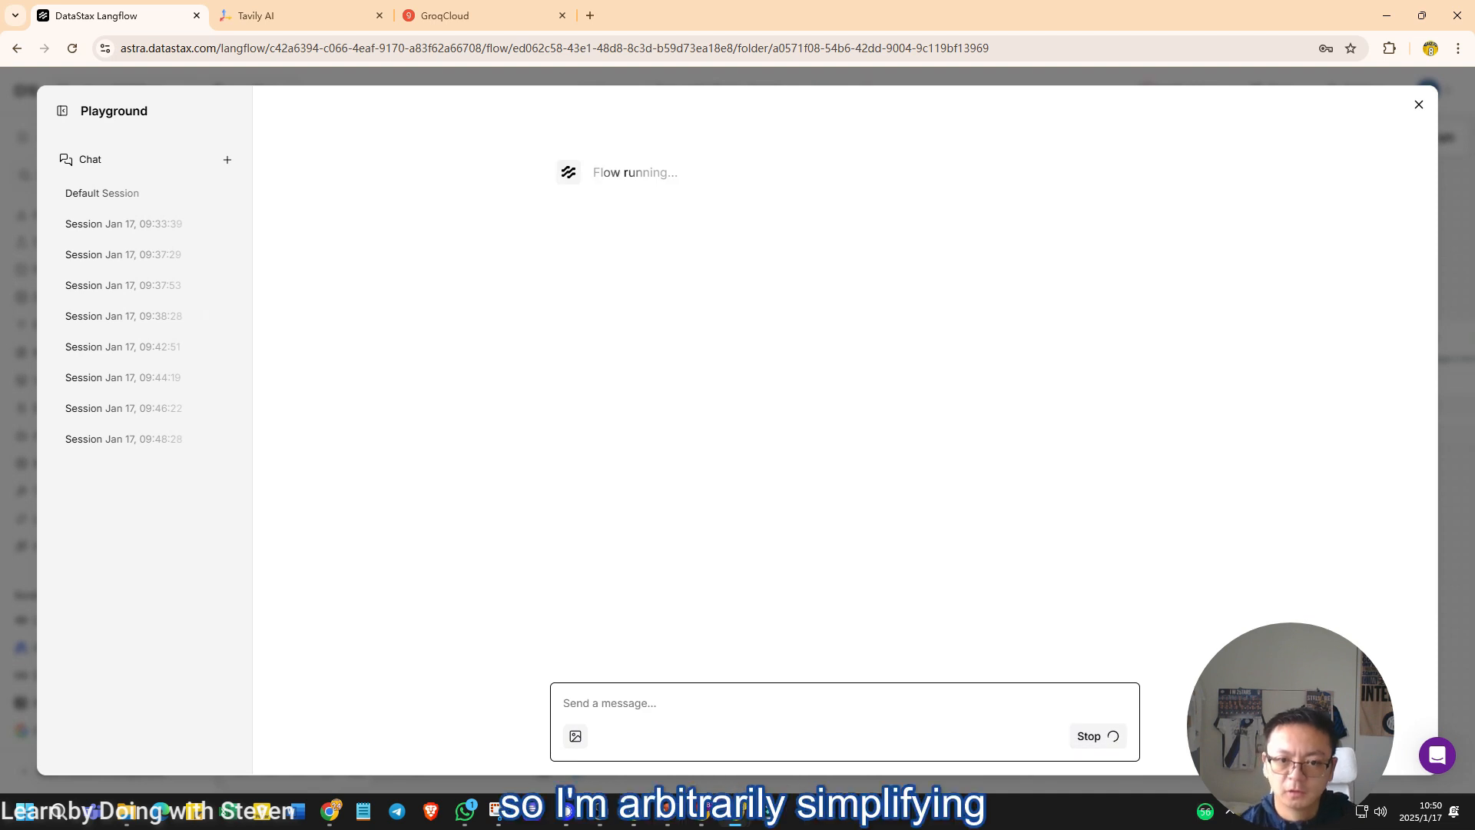
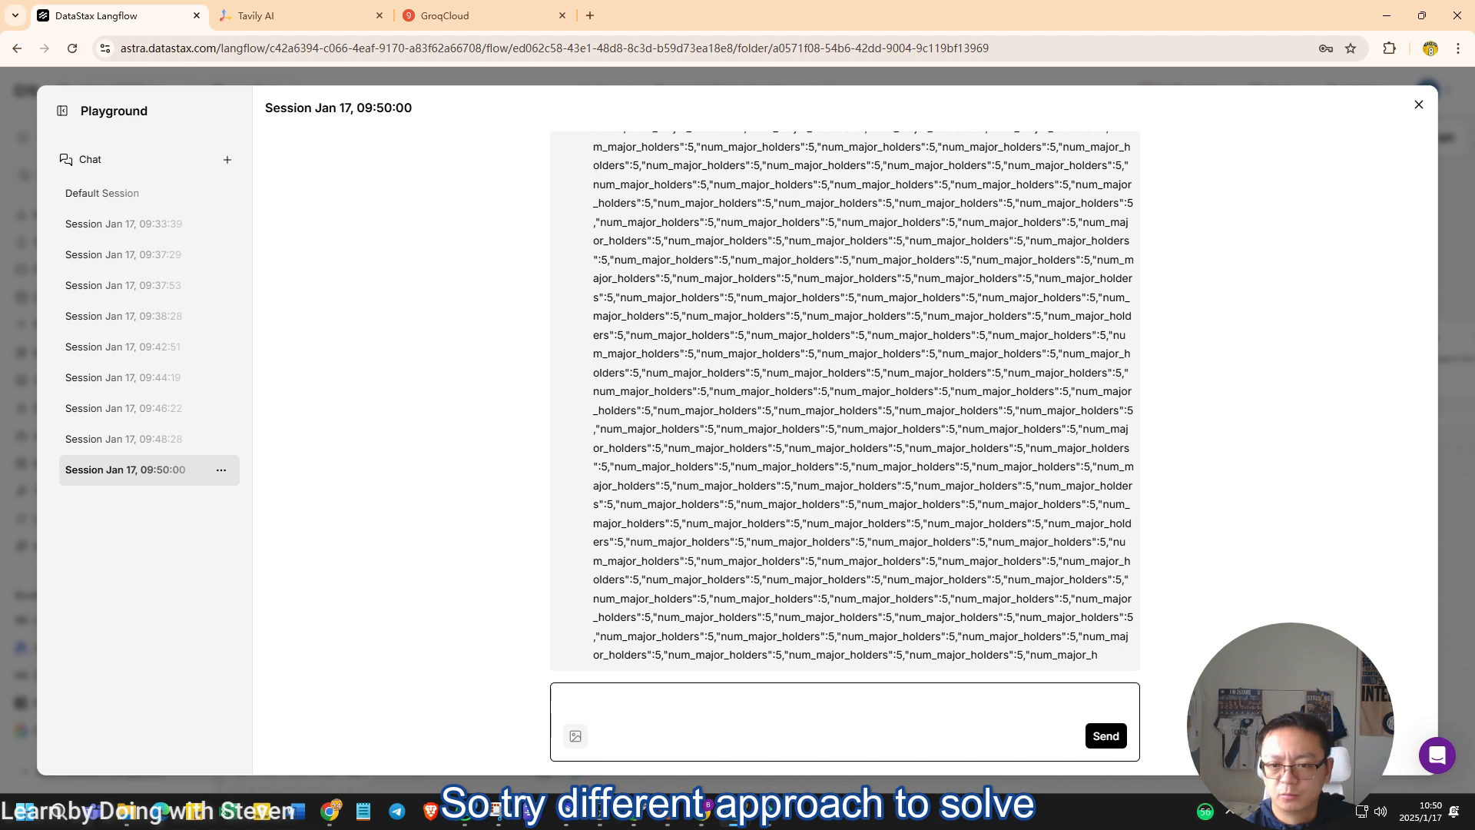
Step: Examine the agents' answers in the 09:50:00 Playground session, including the llama-3.2-1b-preview agent's expanded input and output details, and return to the flow
scroll(845, 400, "up", 5)
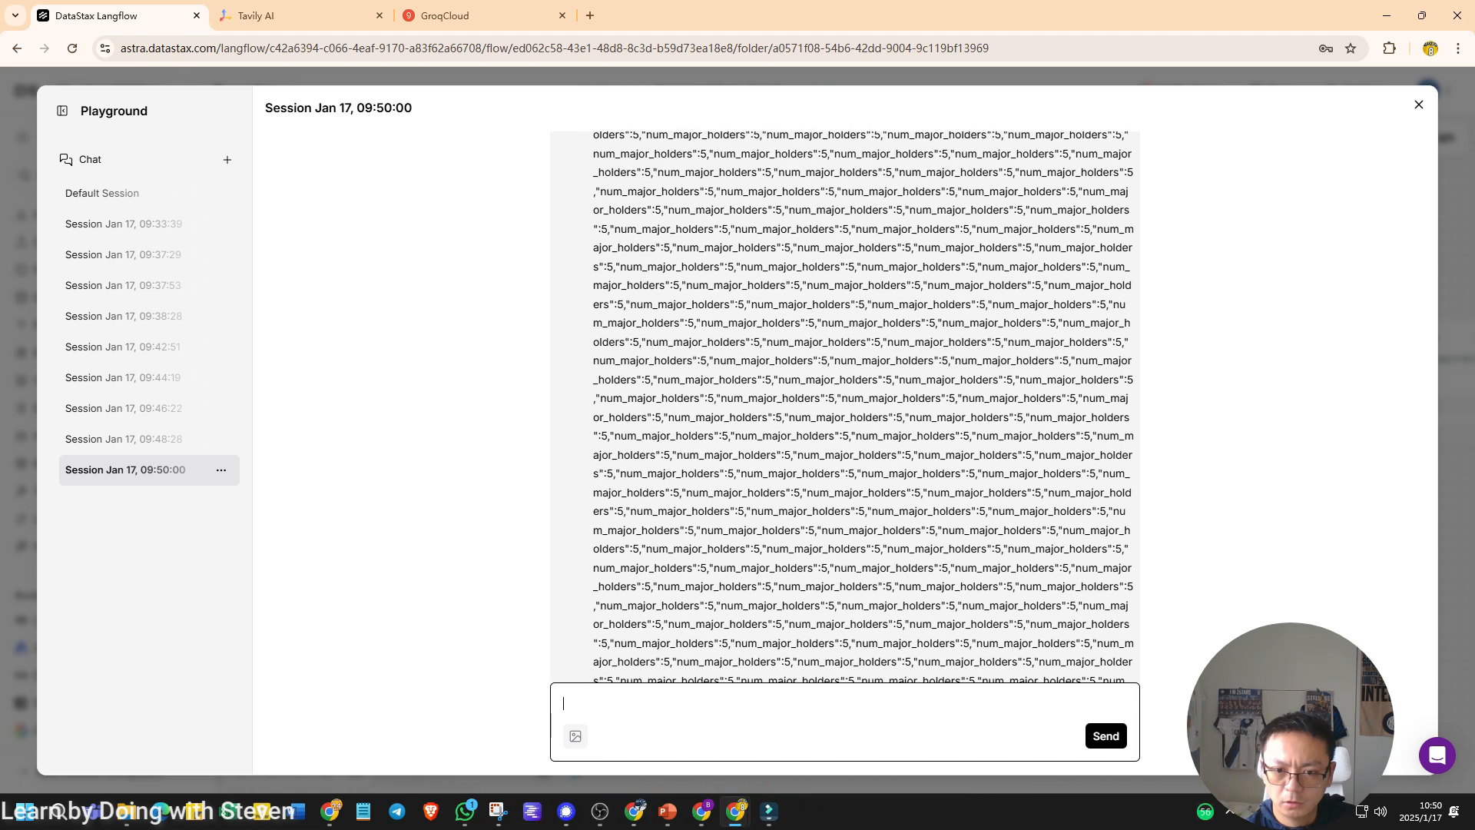
scroll(845, 400, "up", 10)
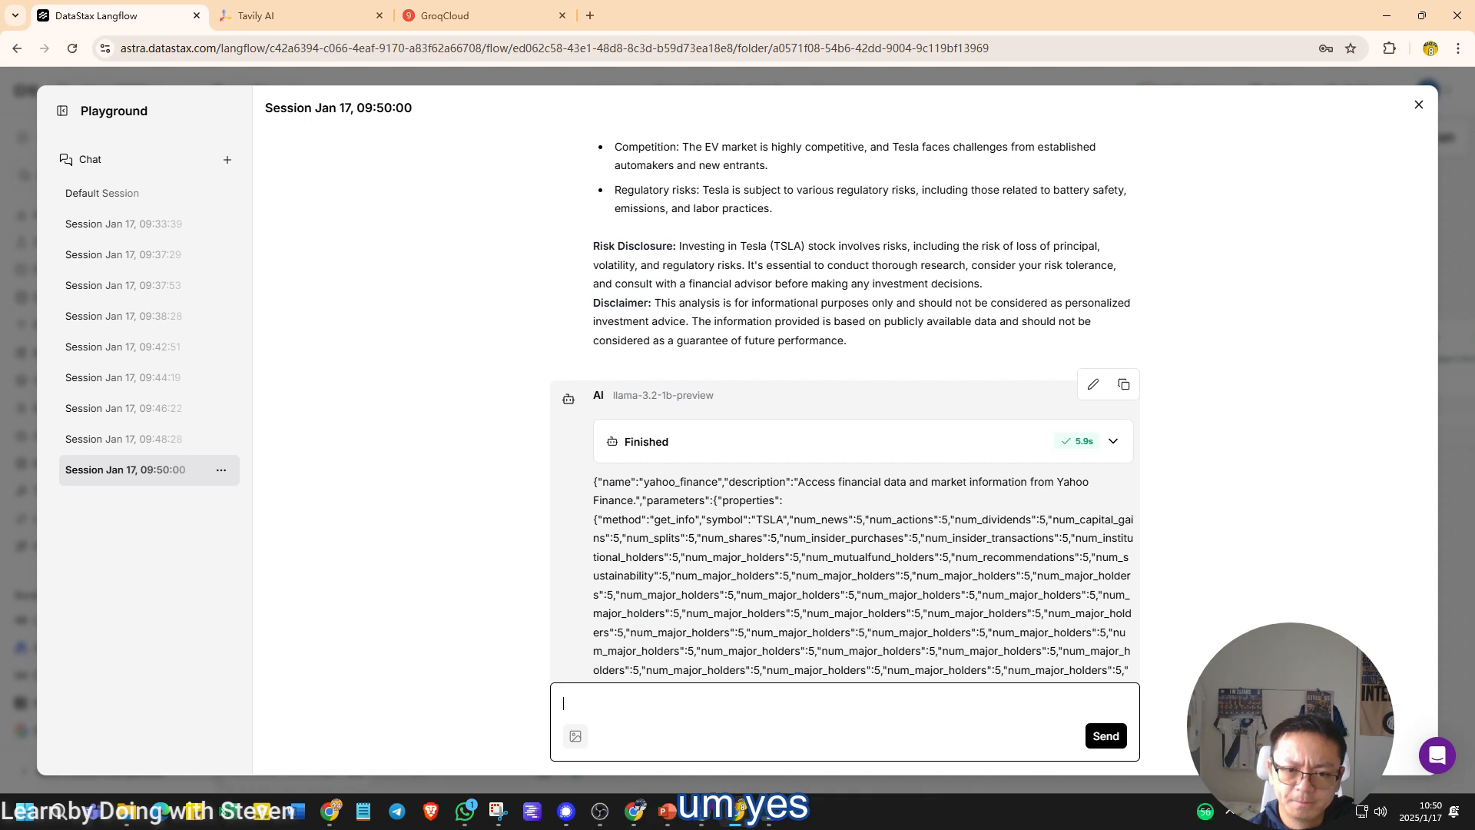
scroll(845, 400, "down", 15)
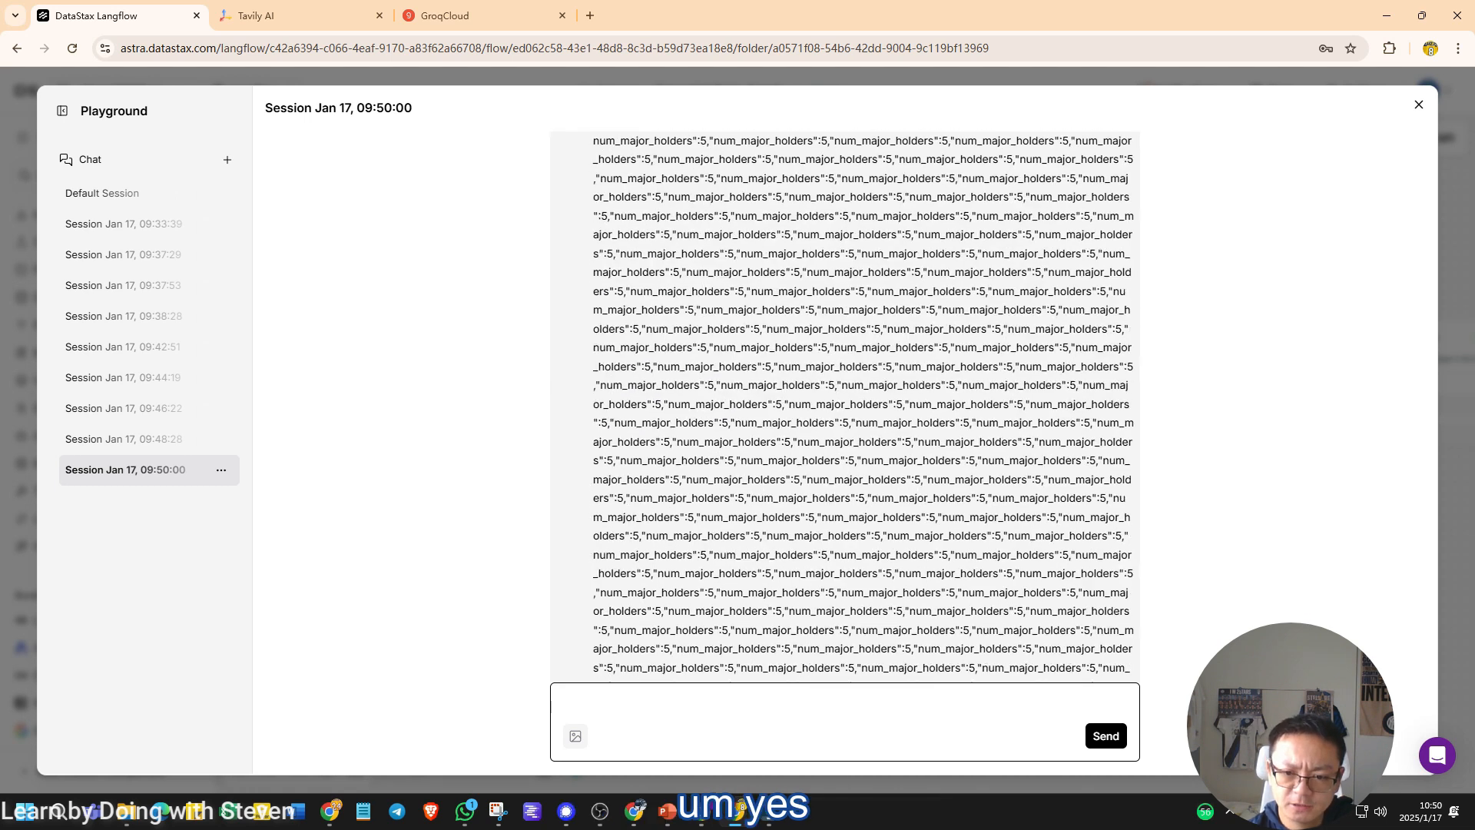
scroll(845, 399, "down", 1)
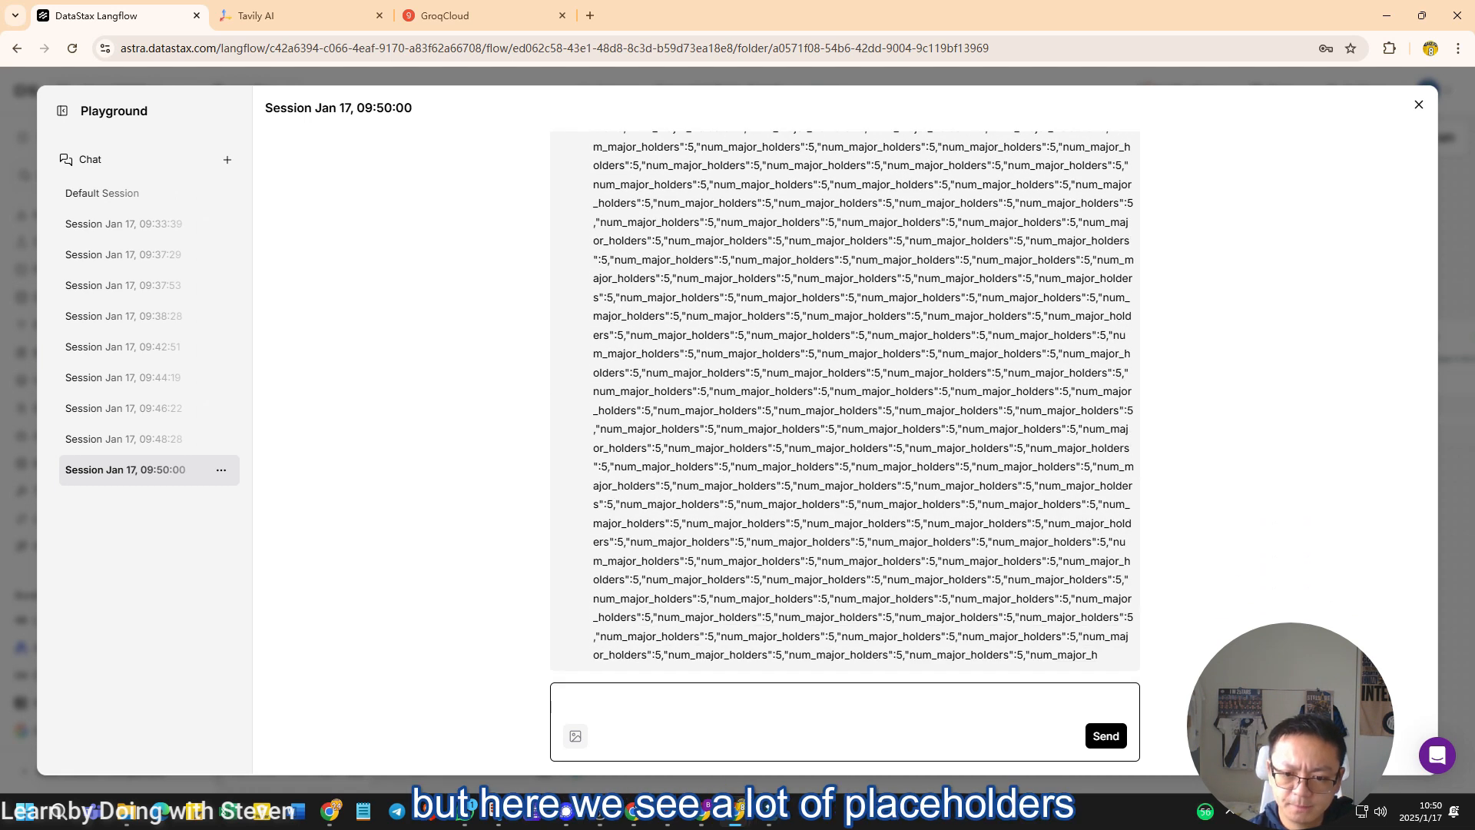
scroll(845, 400, "up", 10)
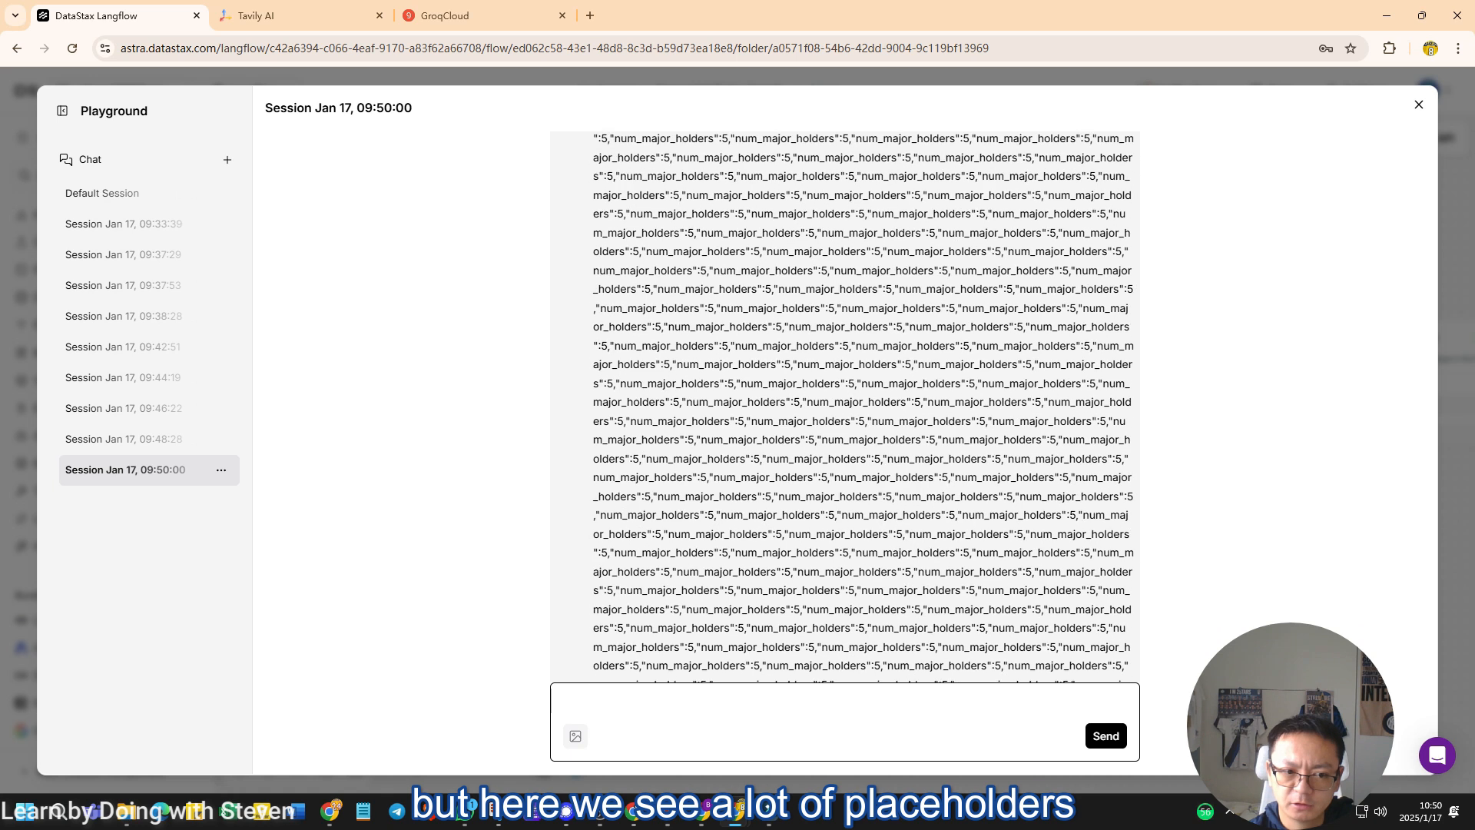
scroll(845, 400, "up", 5)
left_click(1114, 438)
scroll(845, 400, "down", 7)
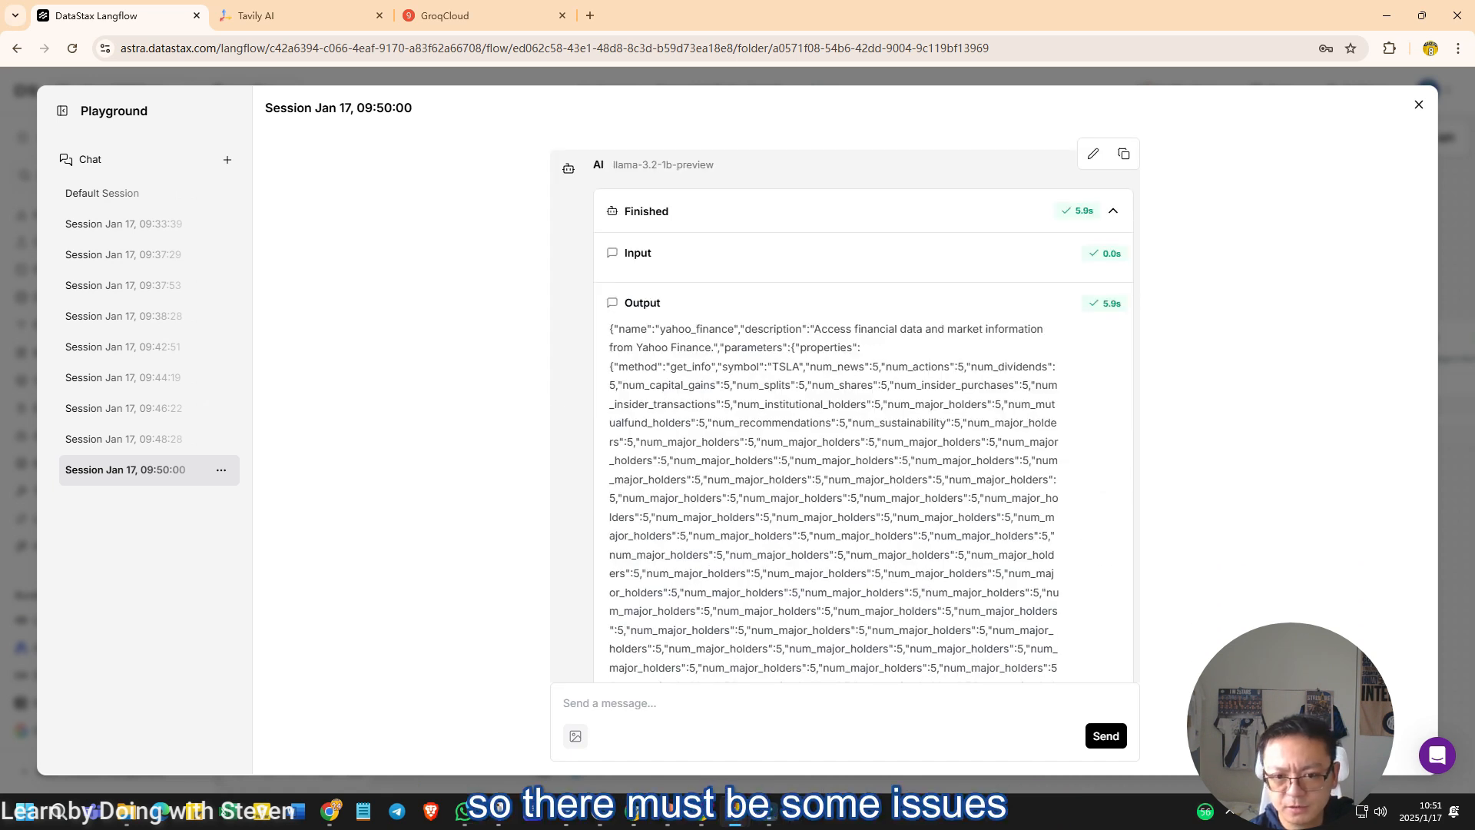
scroll(845, 407, "down", 8)
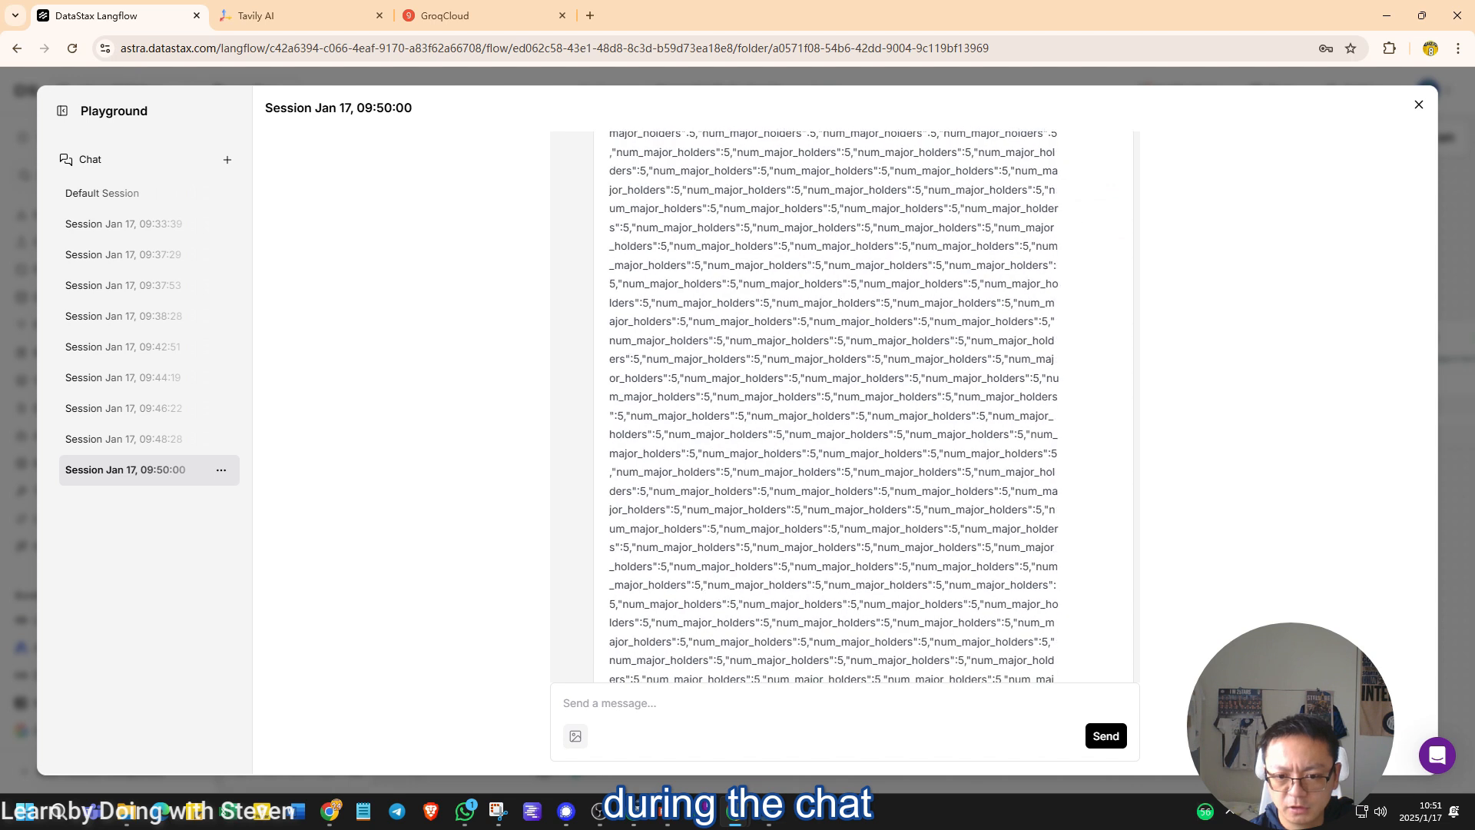
scroll(845, 407, "down", 10)
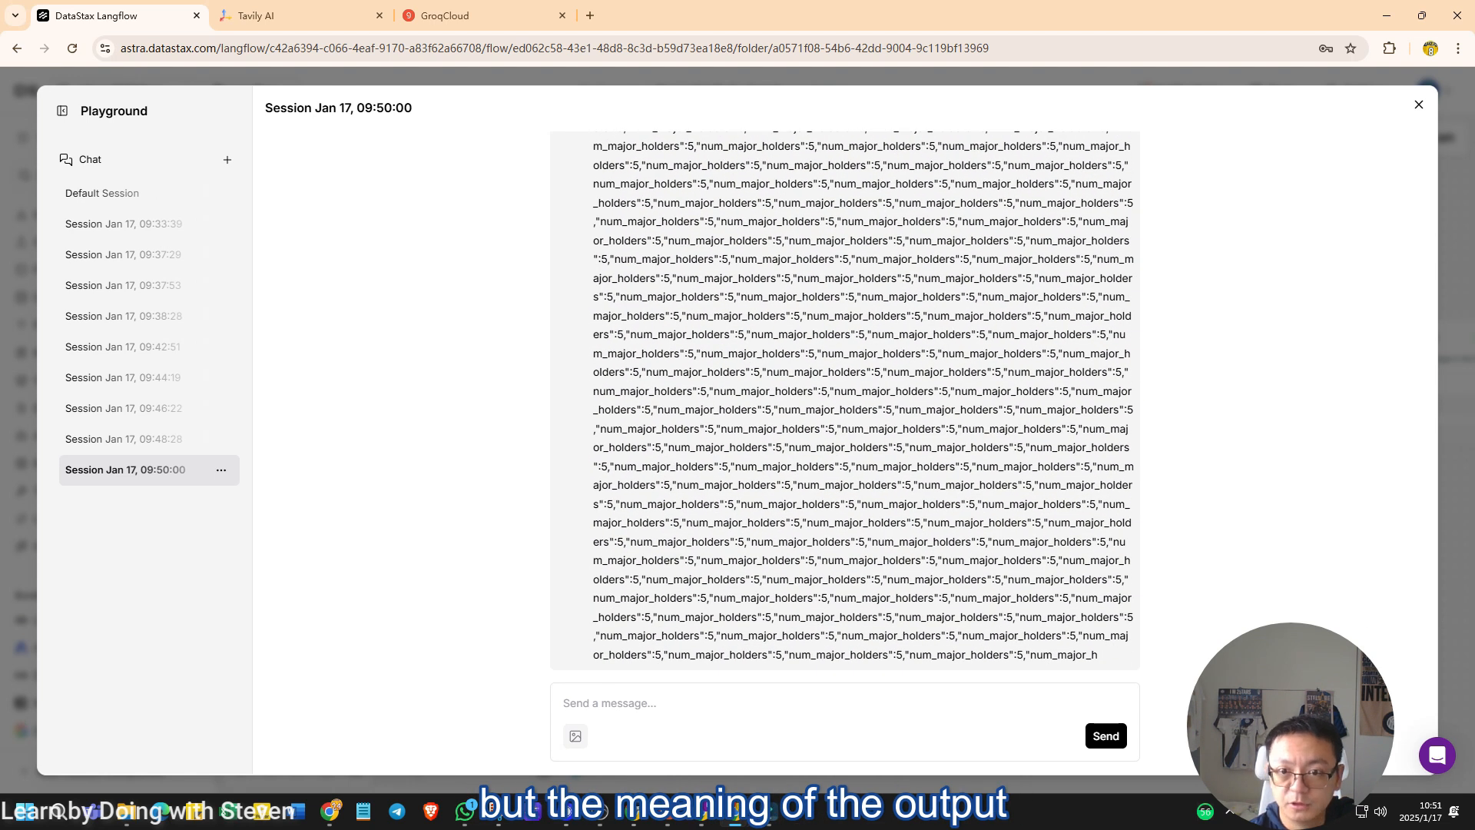
scroll(845, 407, "down", 2)
left_click(1419, 105)
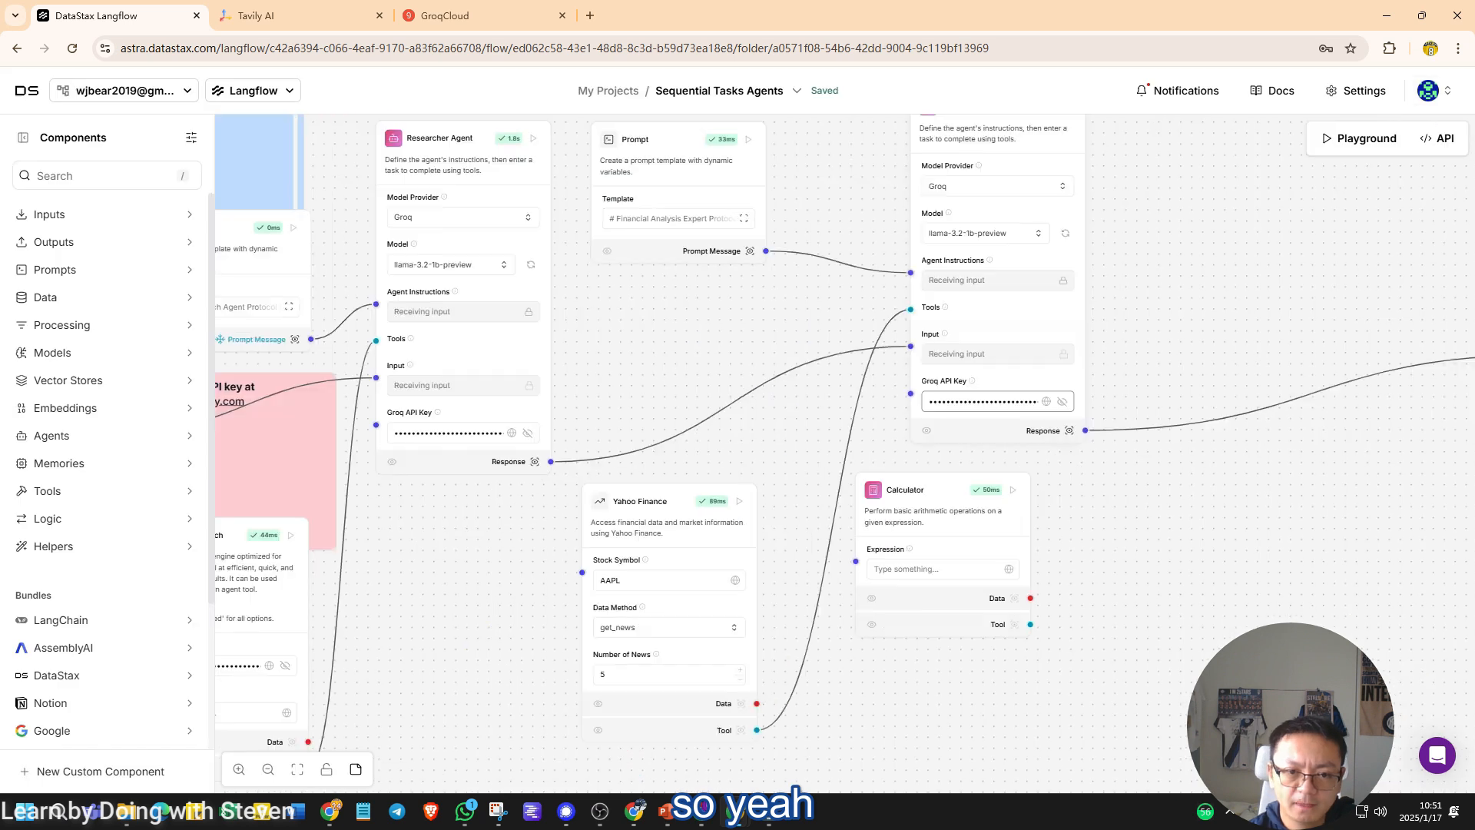
Step: Create a new flow in My Projects from the Twitter Thread Generator template
scroll(1096, 396, "down", 3)
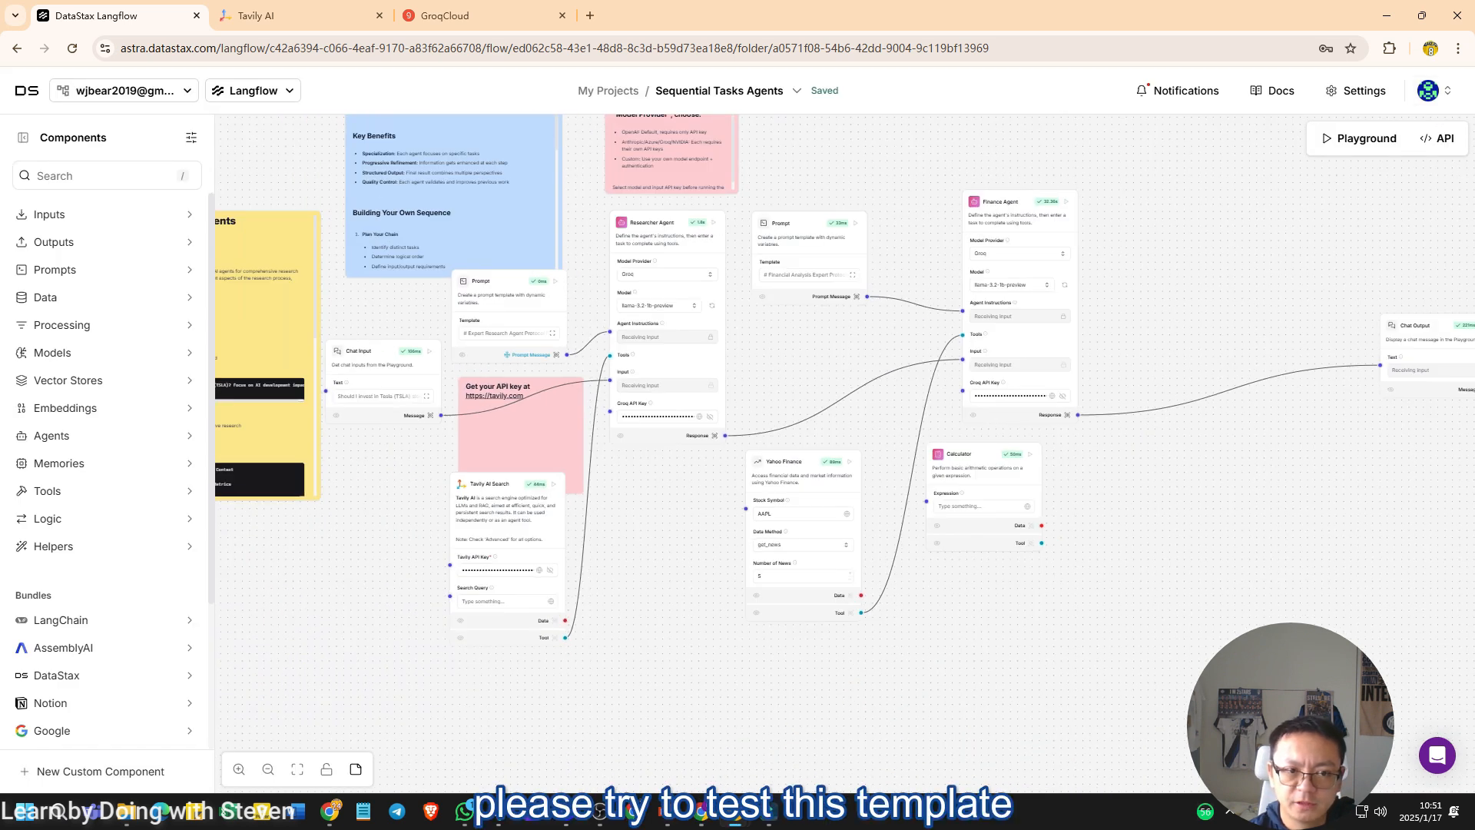
scroll(845, 407, "left", 3)
scroll(845, 407, "up", 1)
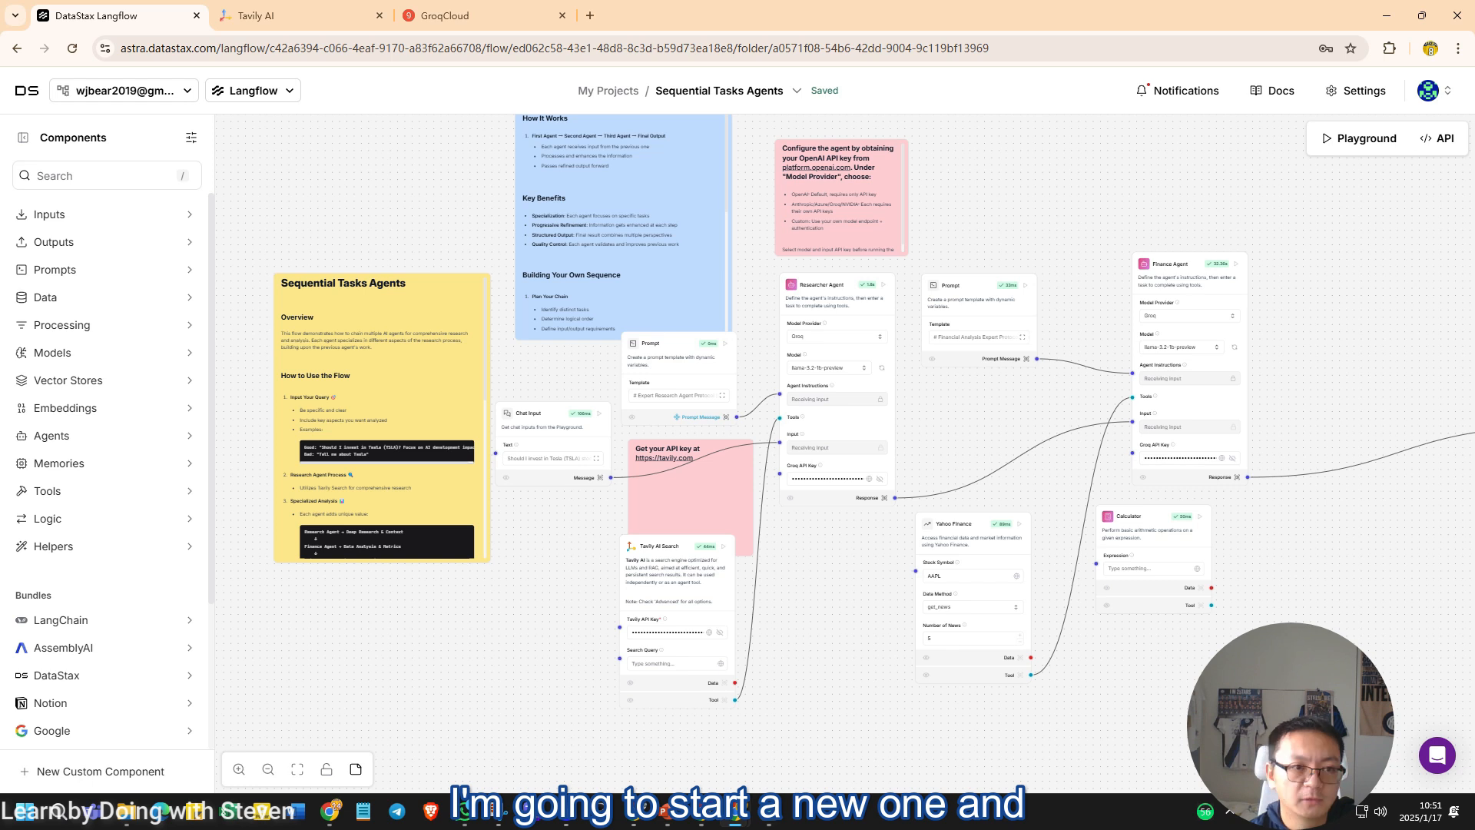
left_click(608, 90)
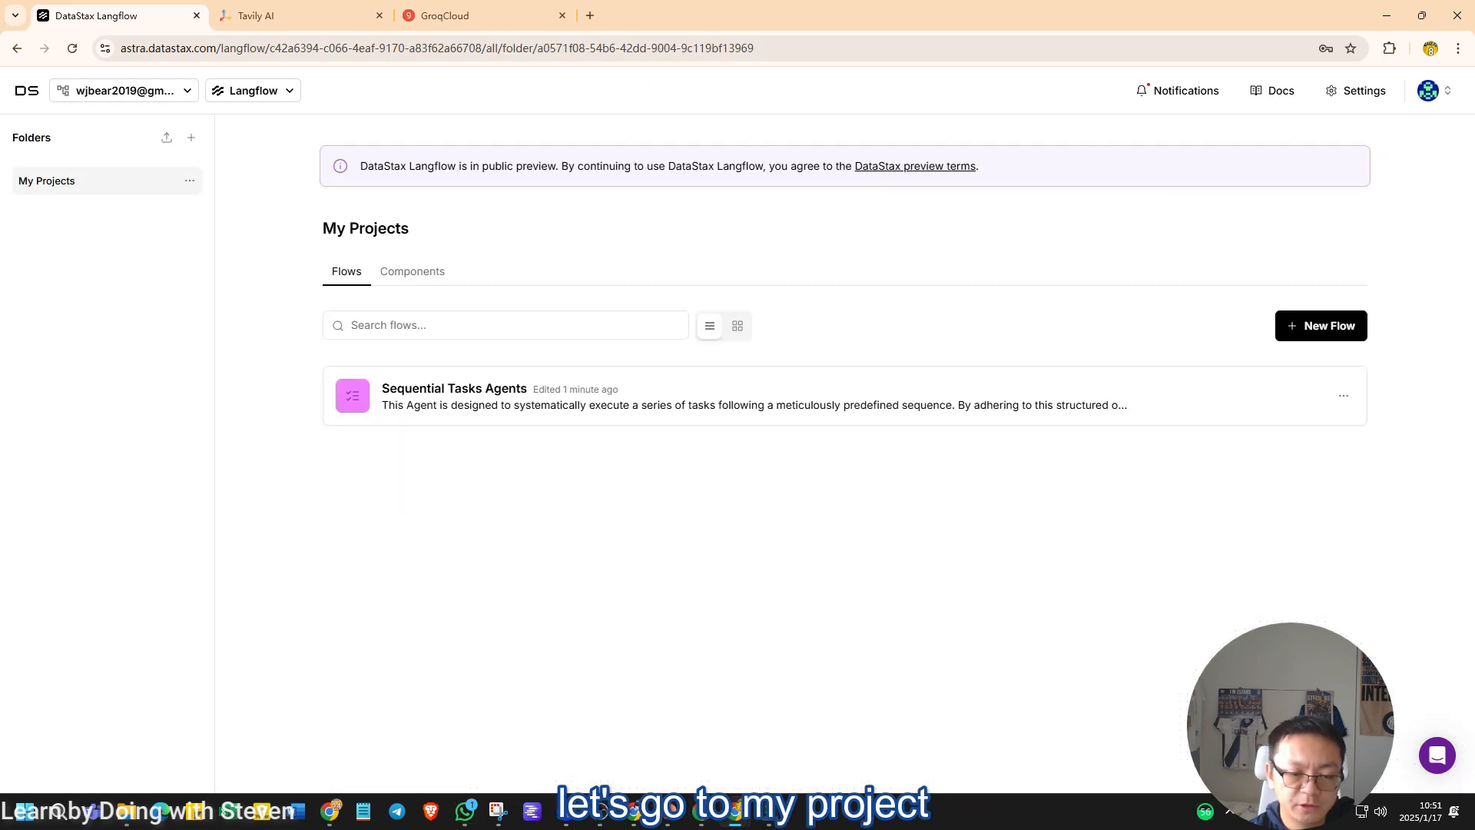
left_click(1321, 326)
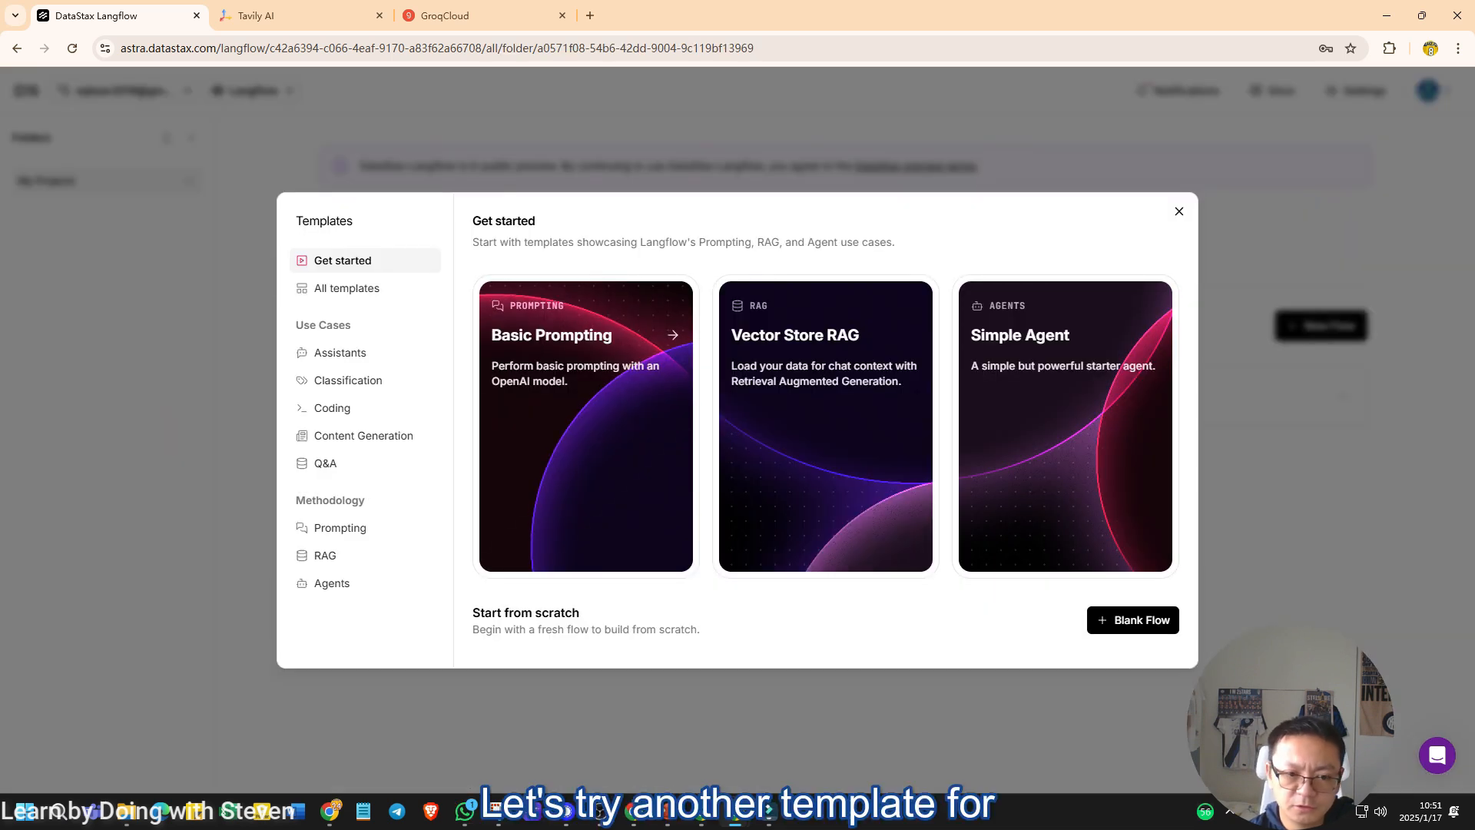
left_click(347, 288)
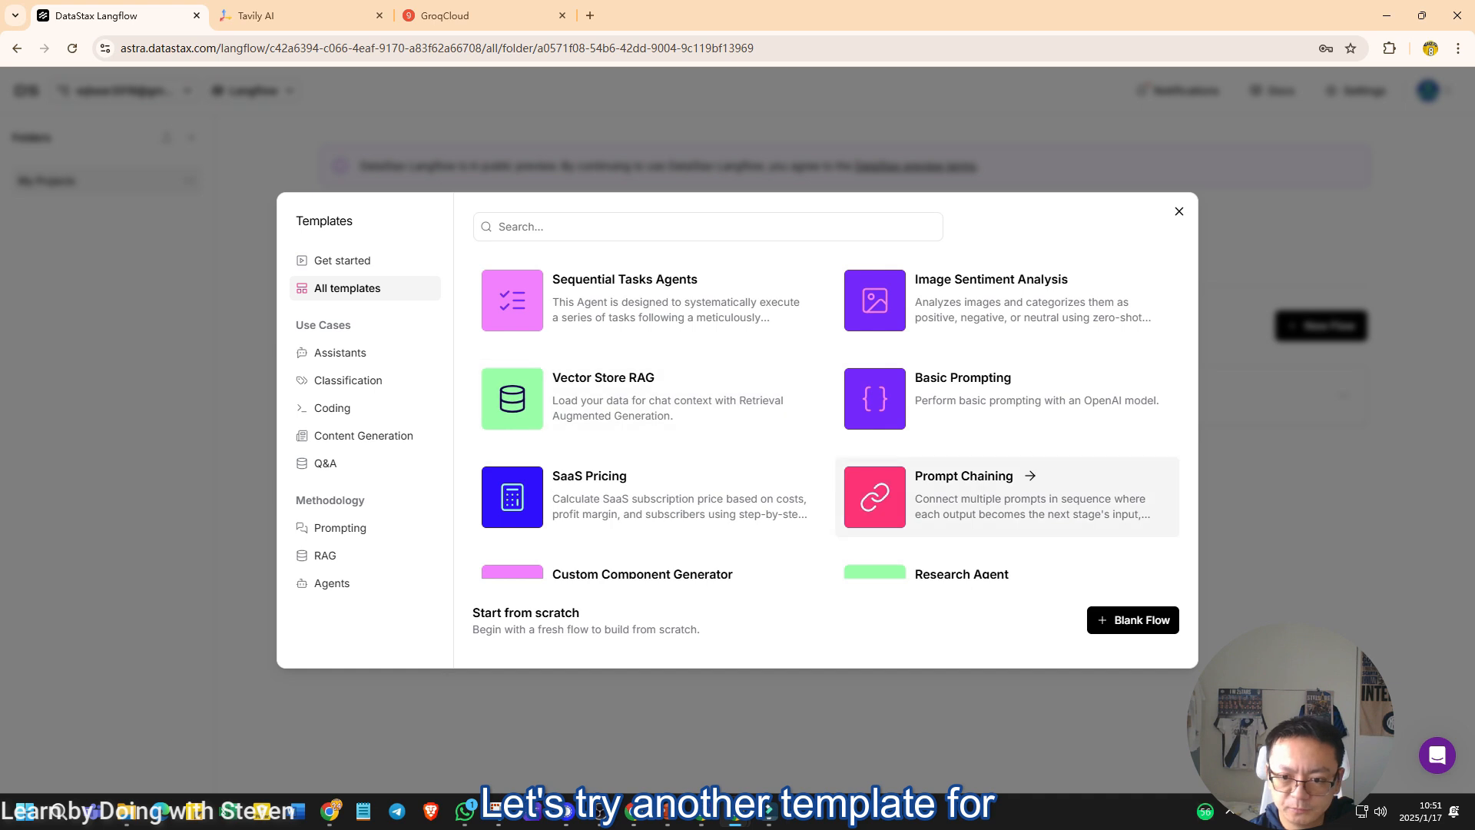
scroll(1007, 500, "down", 5)
scroll(1007, 500, "down", 2)
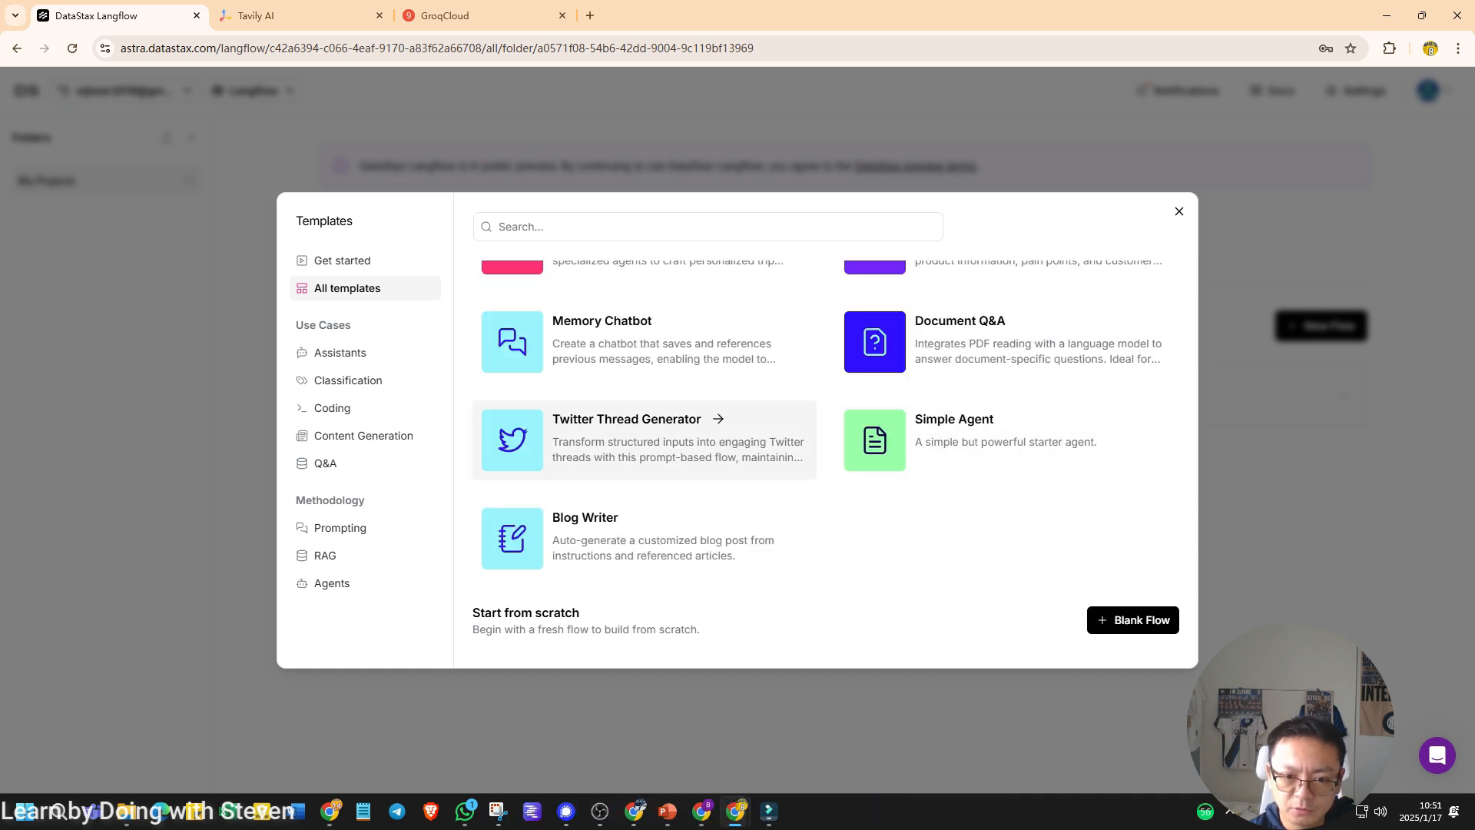
left_click(645, 439)
scroll(960, 461, "up", 5)
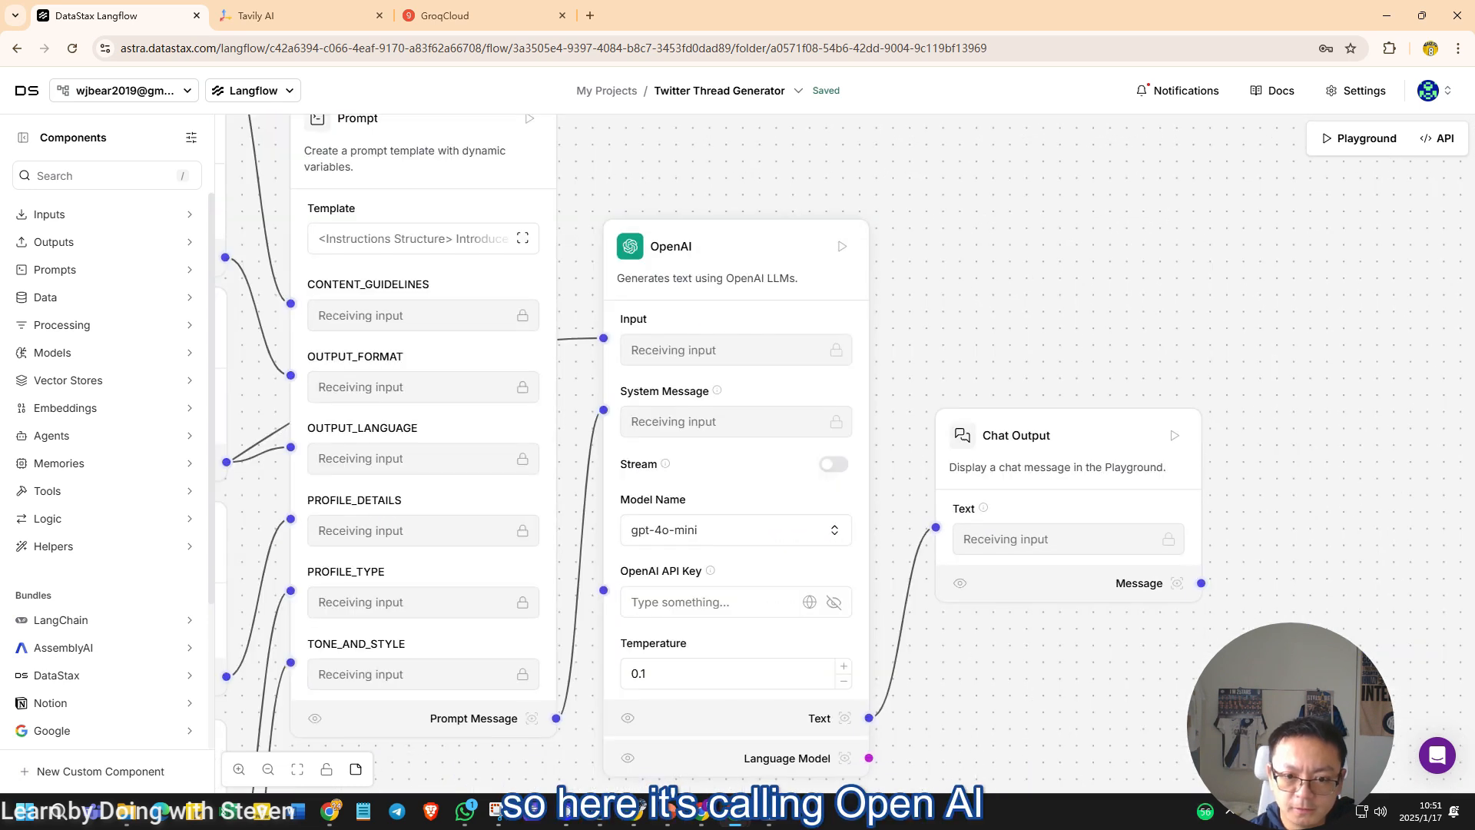
Step: Examine the Twitter Thread Generator's node layout and read the full text stored in the Chat Input node
left_click(729, 349)
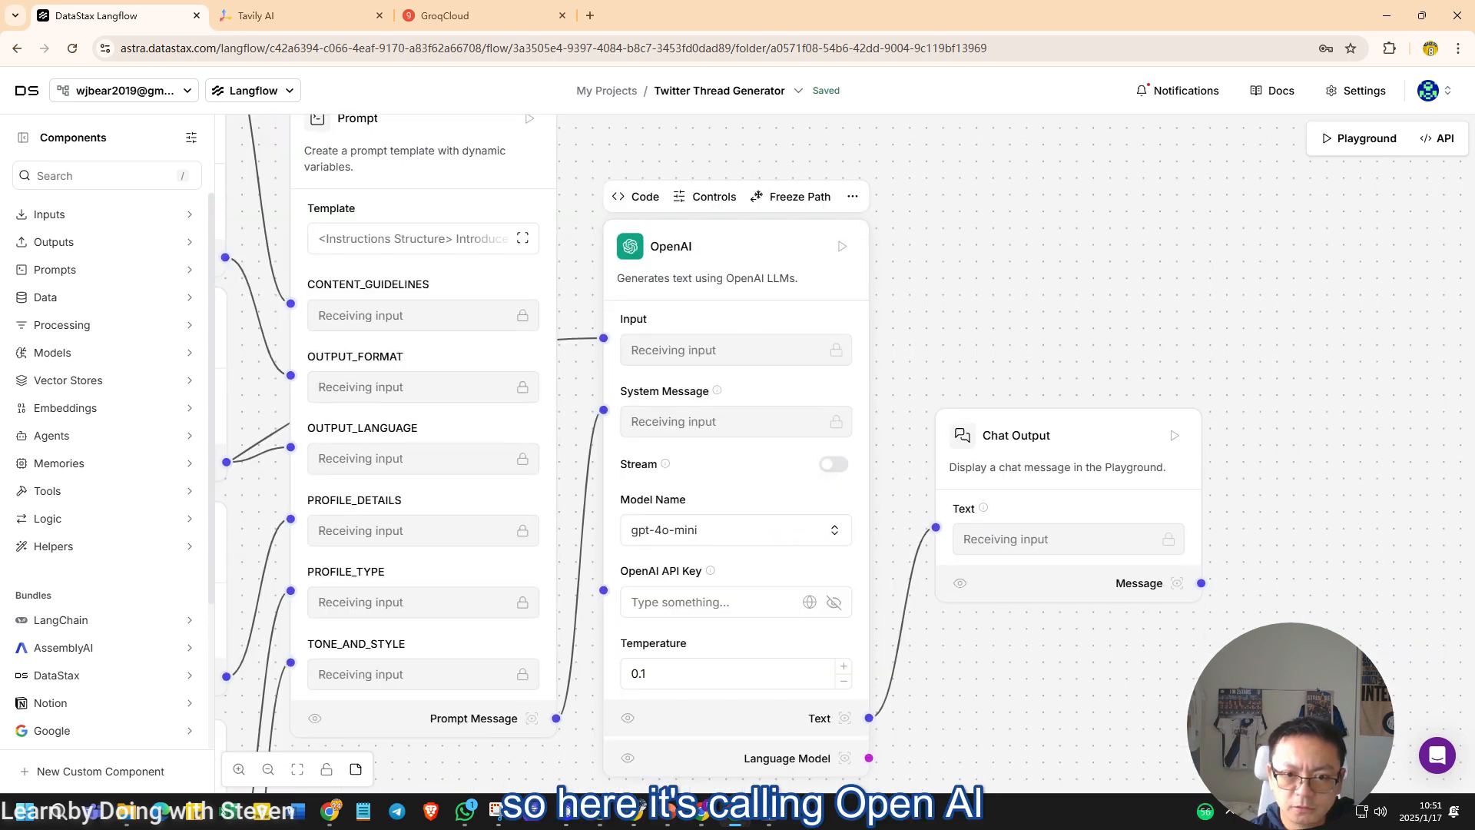
scroll(722, 446, "down", 5)
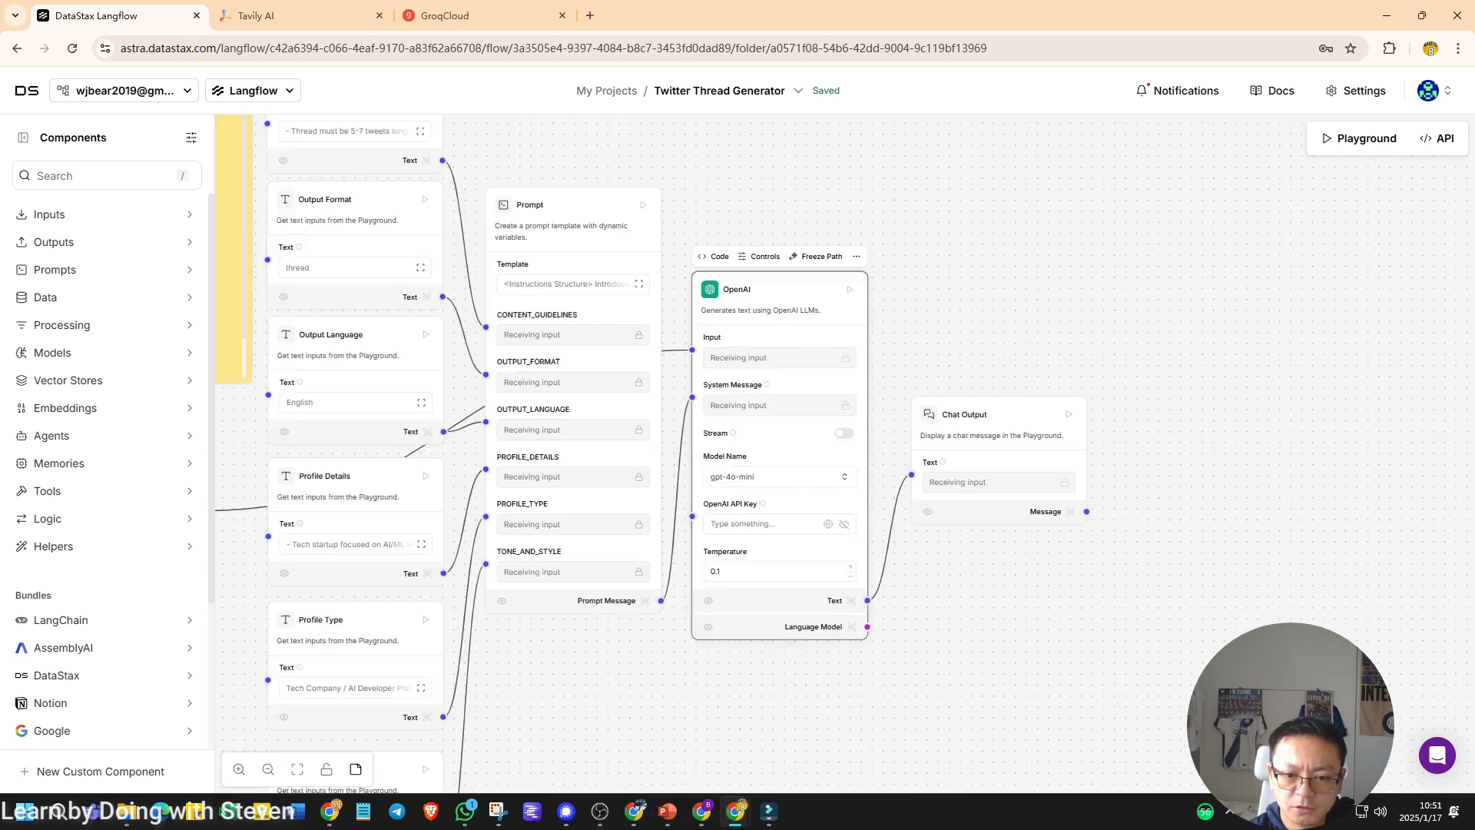
scroll(722, 446, "up", 1)
scroll(722, 445, "down", 4)
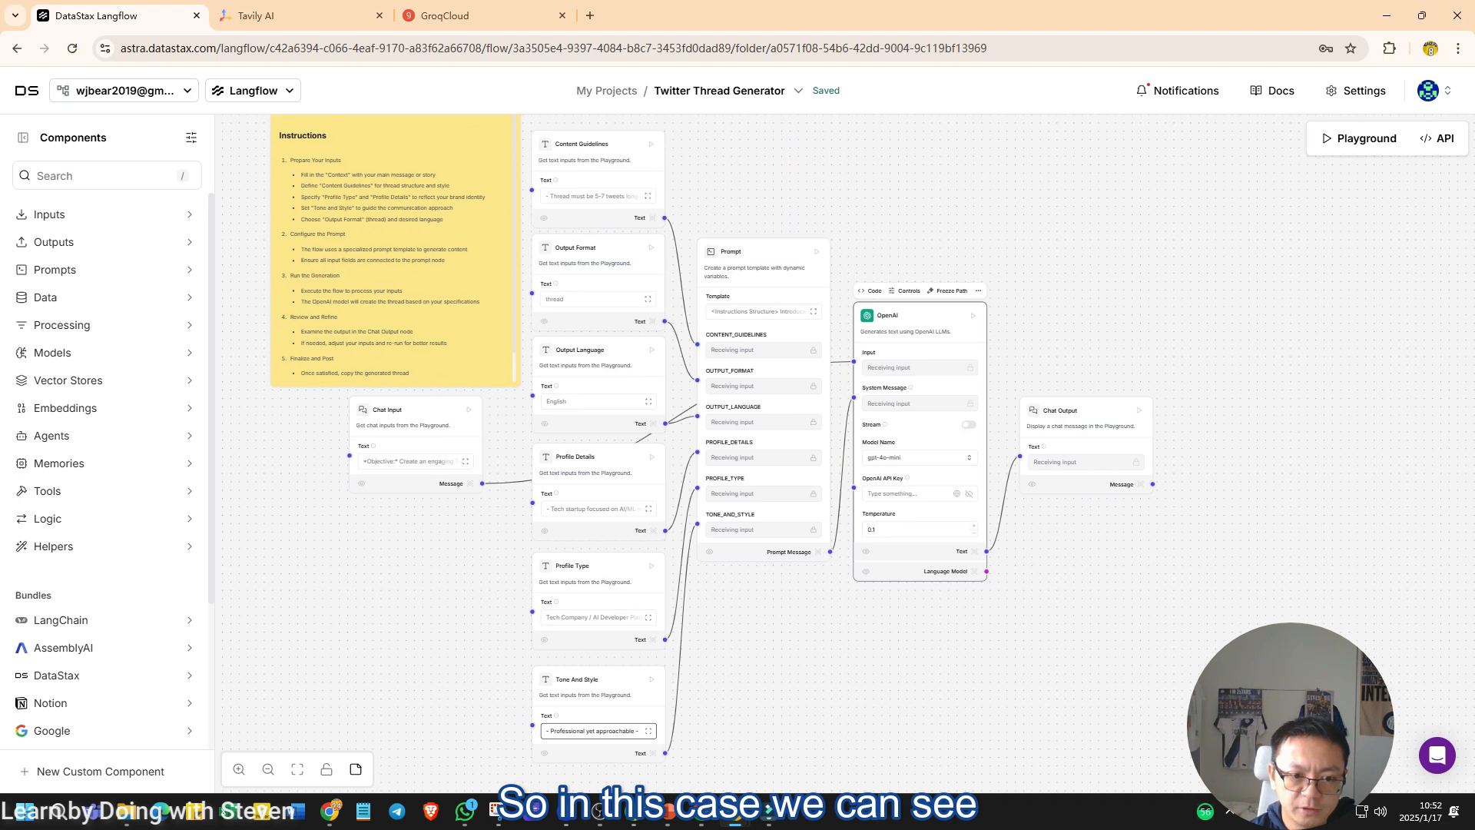
scroll(722, 446, "up", 6)
left_click(527, 435)
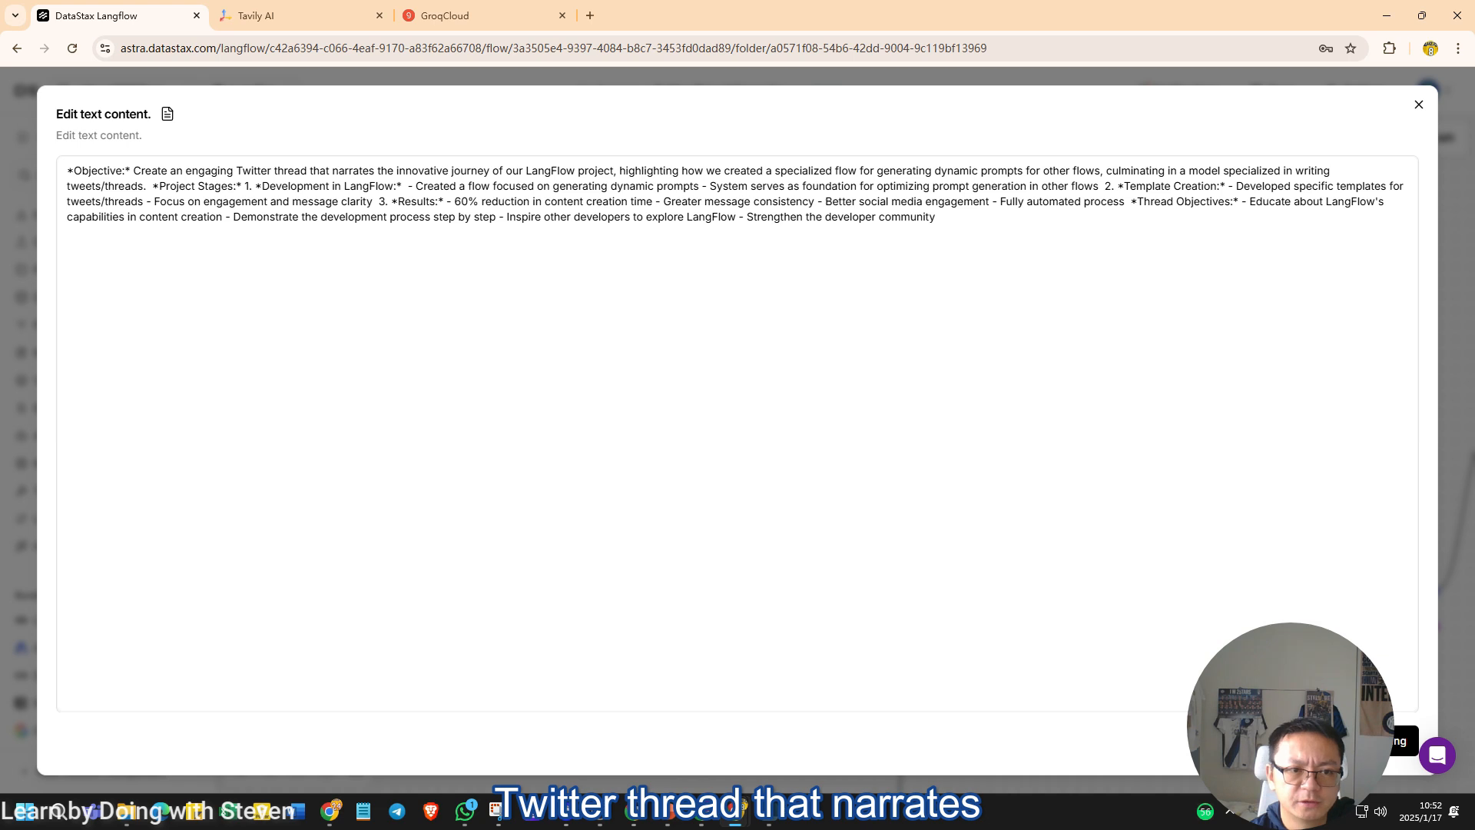
left_click_drag(375, 171, 936, 217)
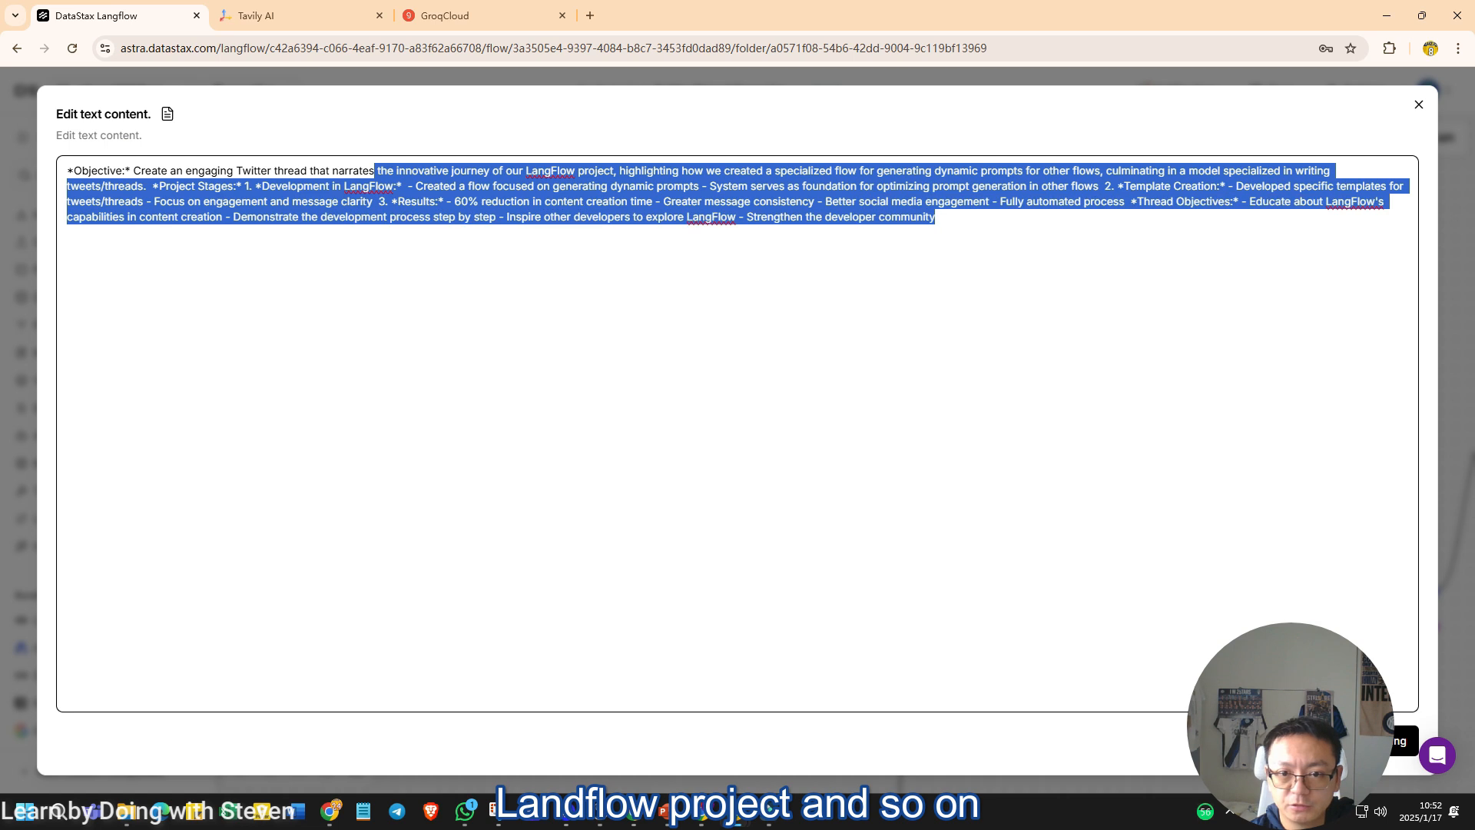
left_click(1419, 104)
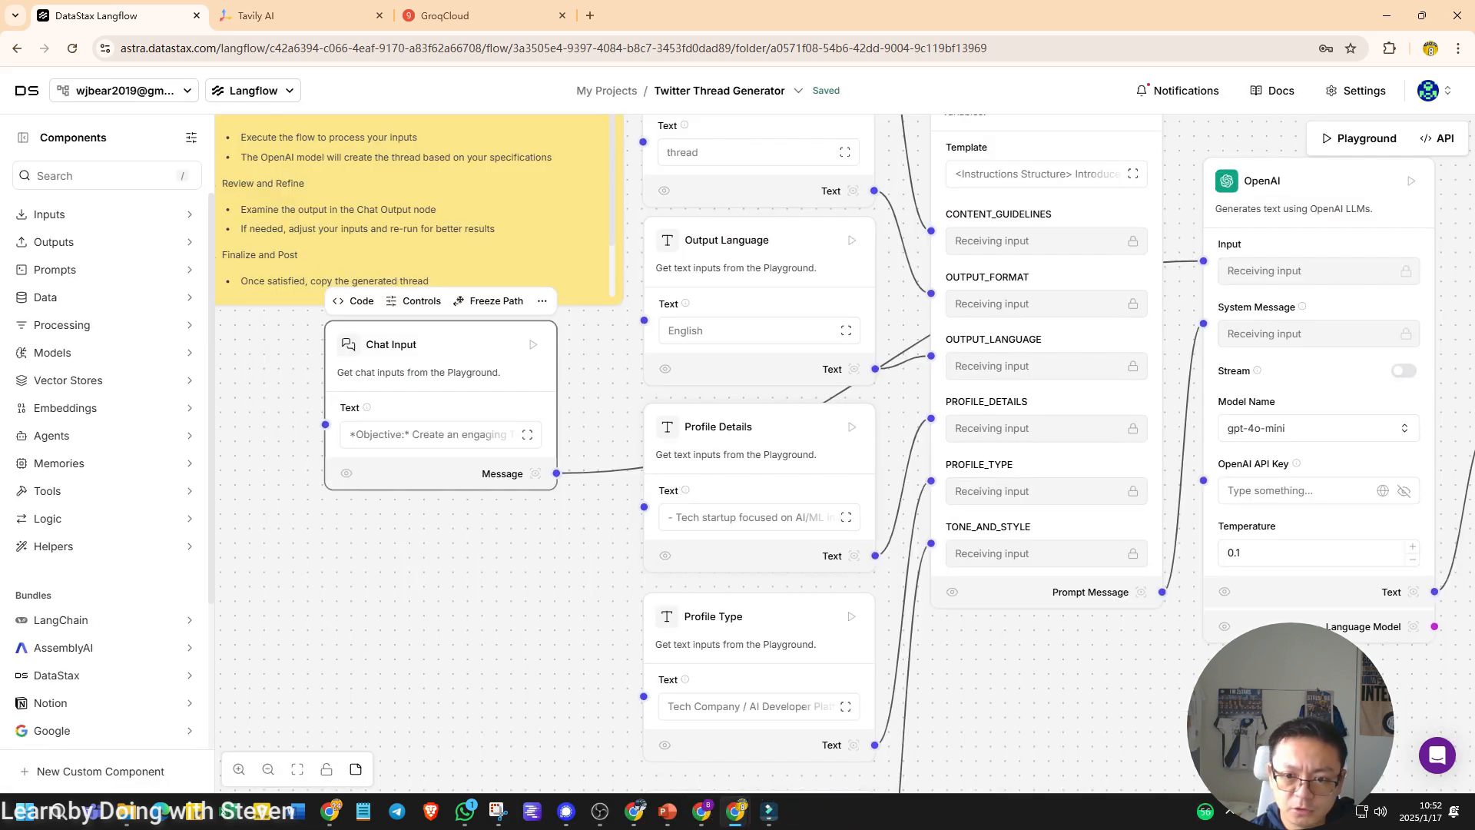
Step: Move the Chat Input node clear of the Instructions note and review the text input nodes that feed the Prompt node
left_click_drag(430, 354, 380, 429)
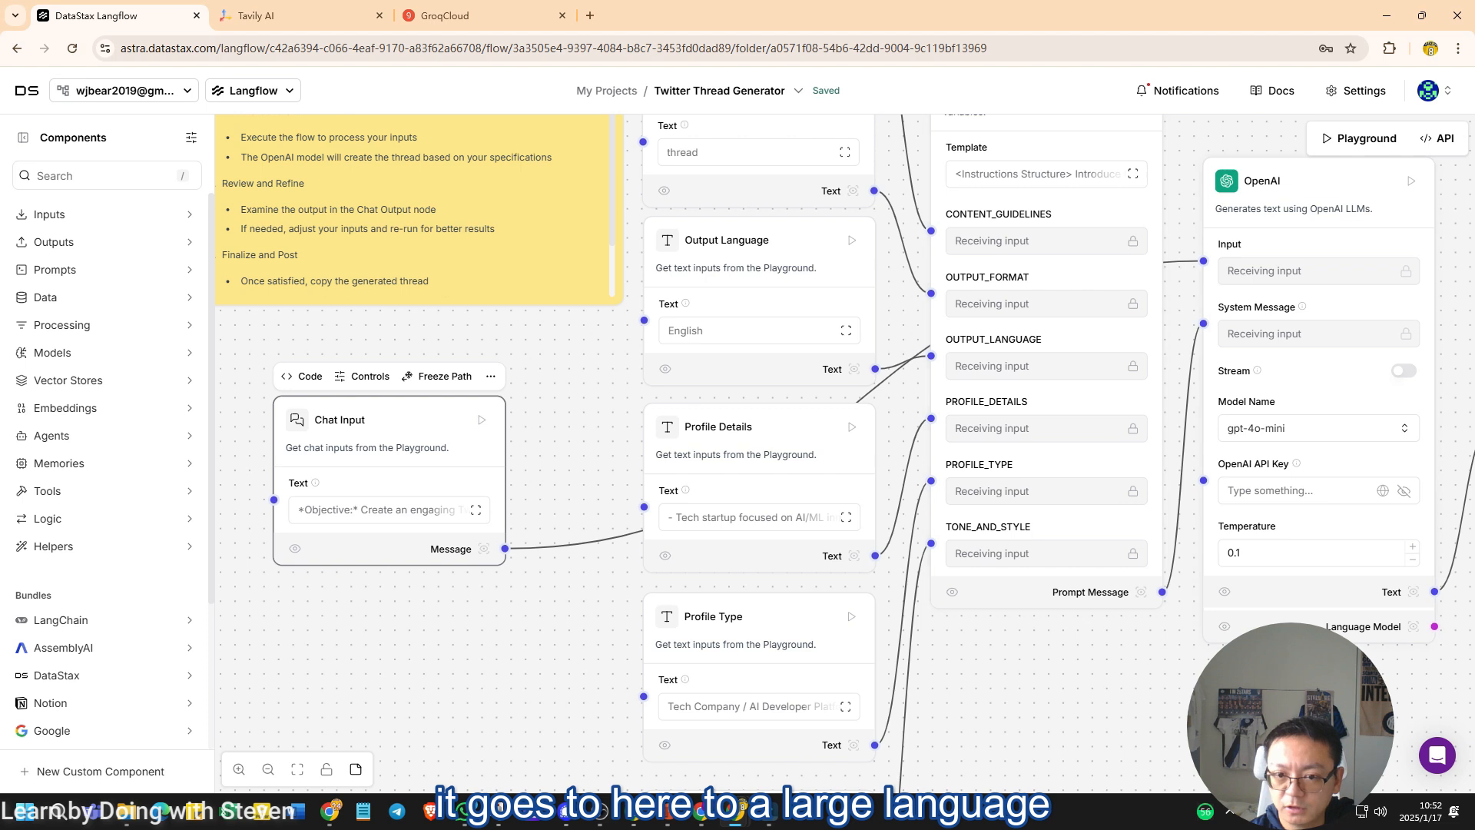
scroll(845, 454, "down", 5)
scroll(845, 453, "up", 8)
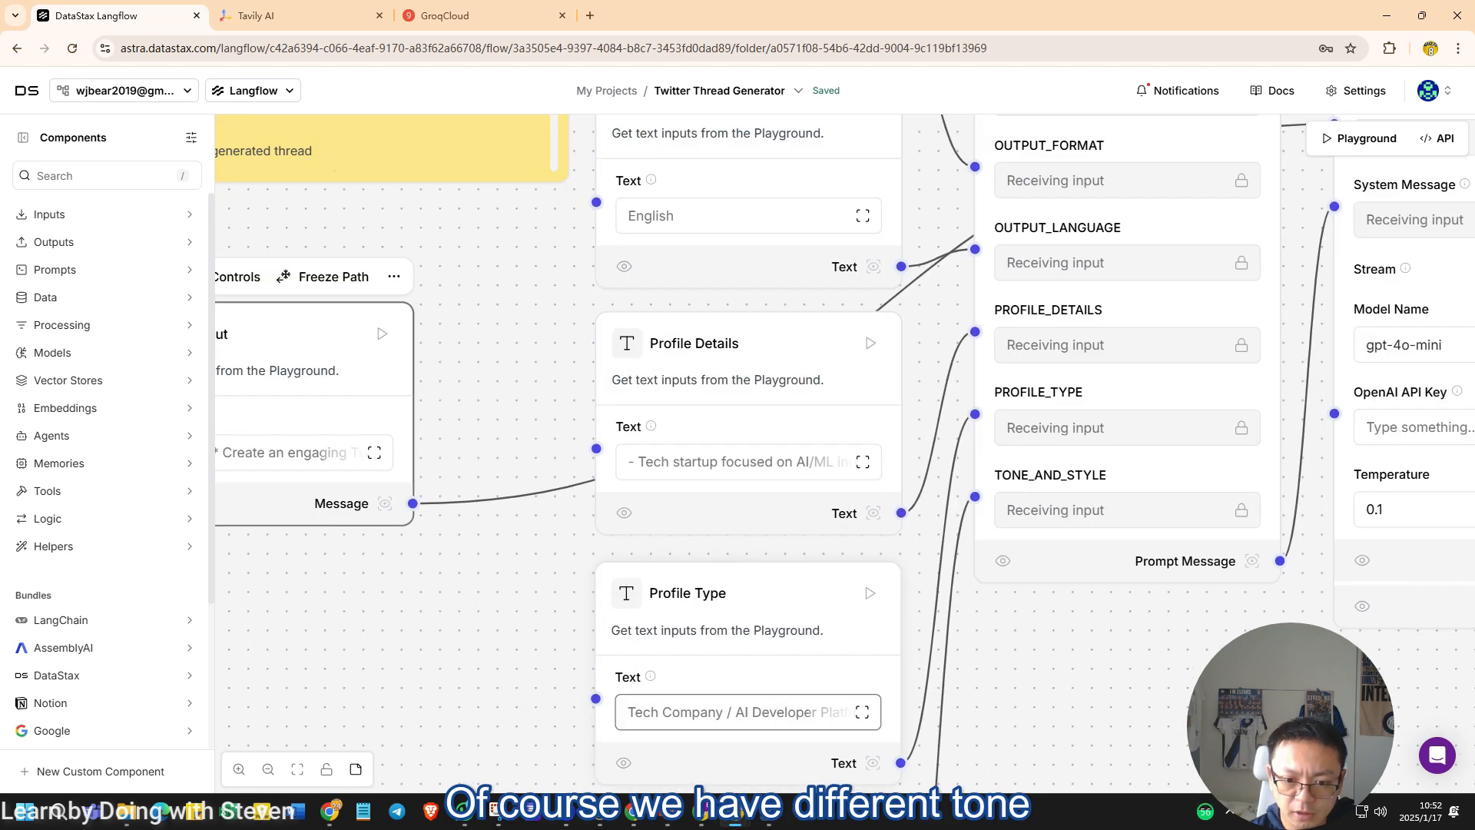
scroll(845, 453, "down", 3)
scroll(845, 454, "down", 3)
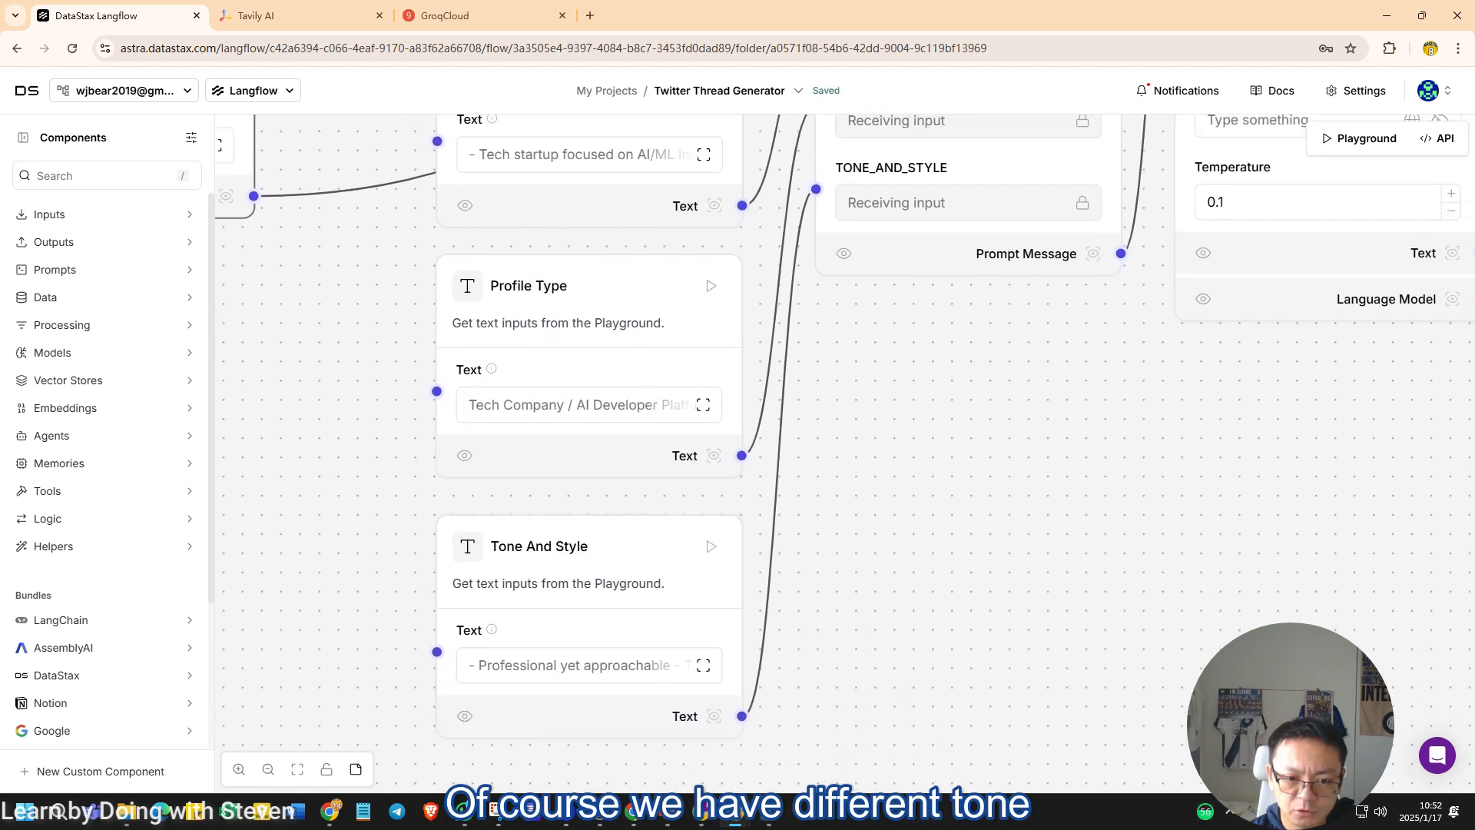
scroll(845, 454, "up", 5)
scroll(845, 453, "up", 6)
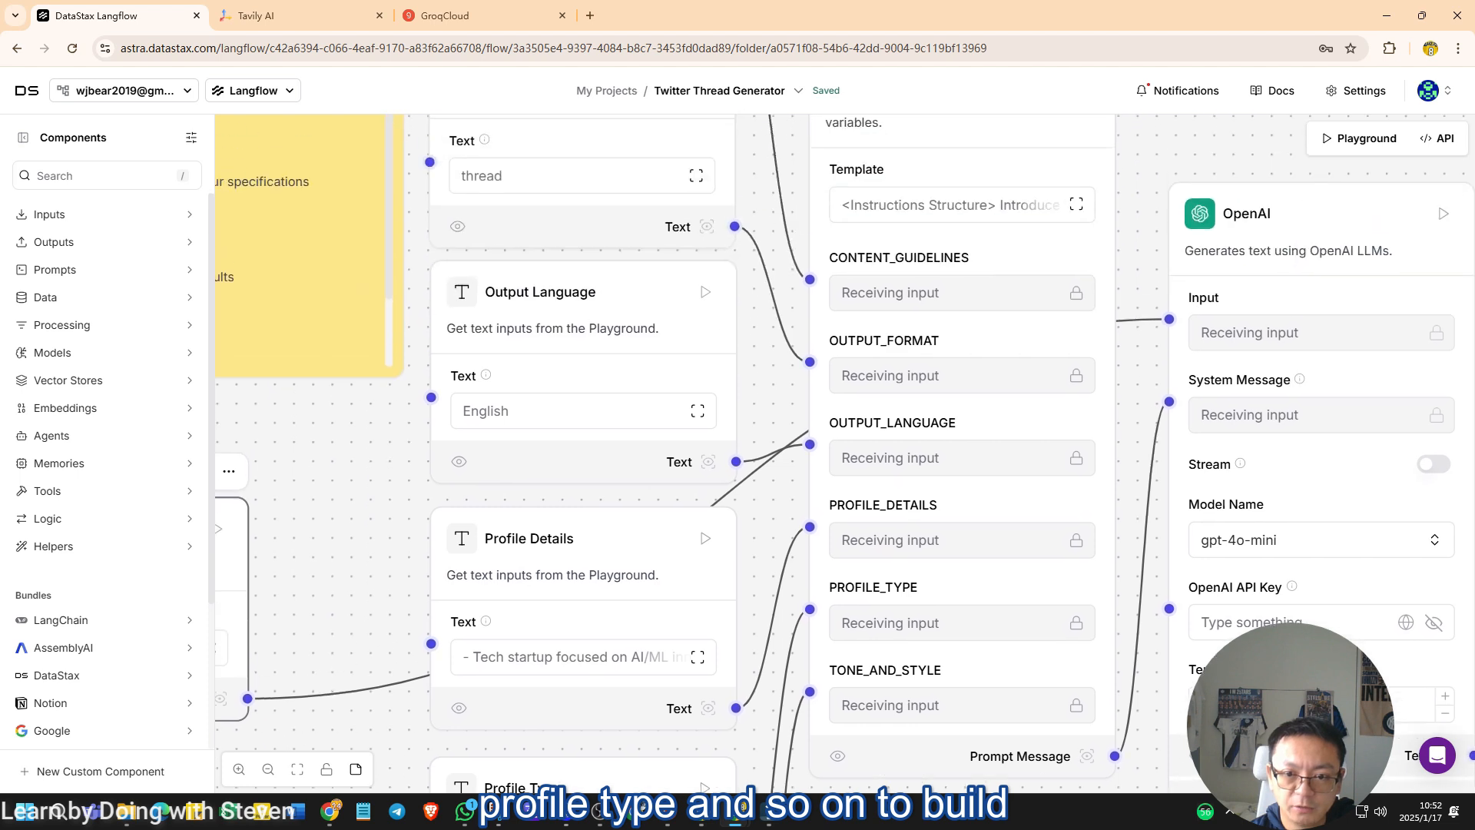
mouse_move(922, 292)
left_mouse_down()
mouse_move(958, 246)
mouse_move(886, 309)
mouse_move(975, 293)
mouse_move(920, 282)
left_mouse_up()
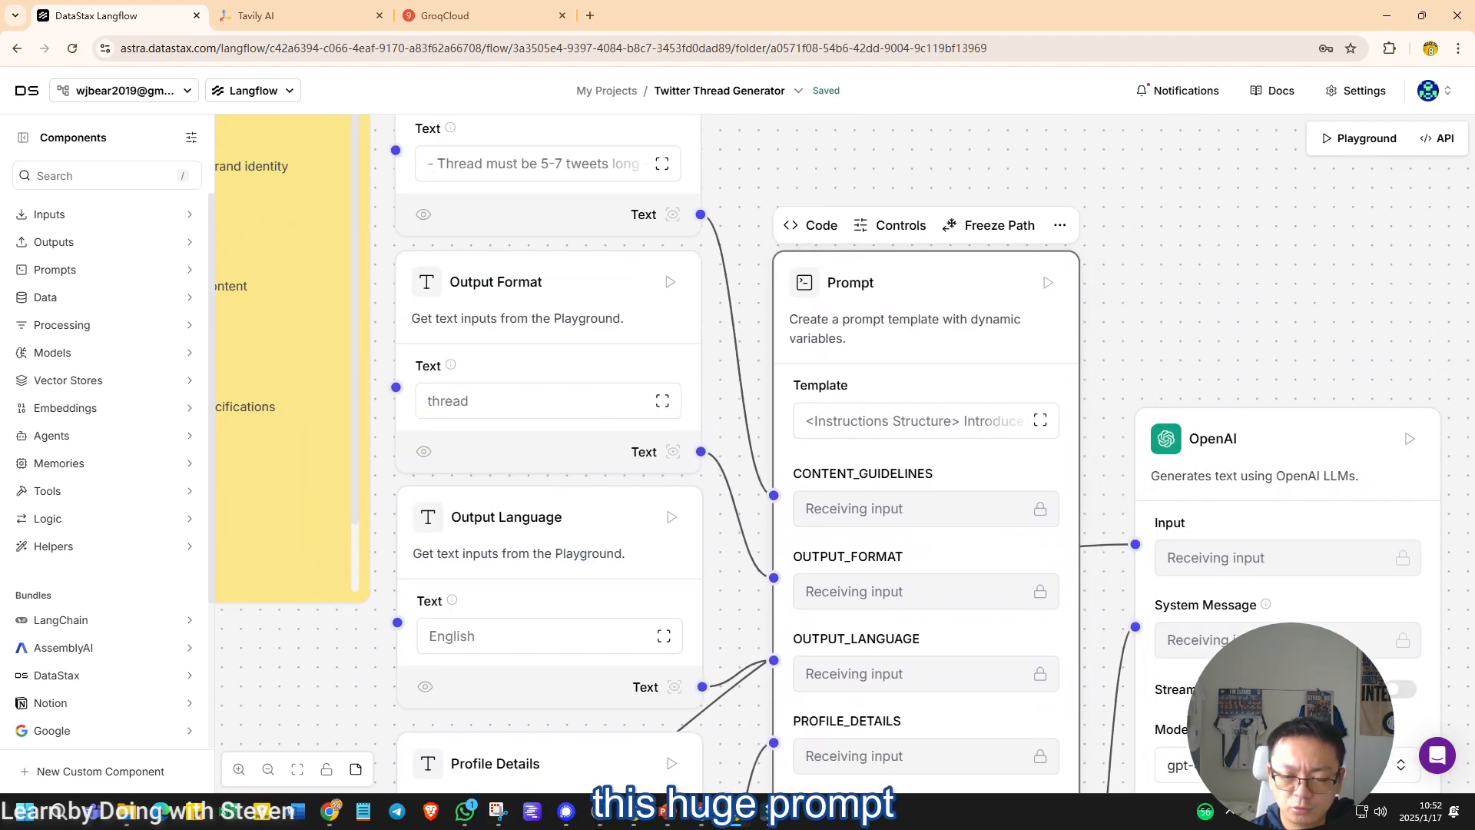
Step: Examine the full texts of the Content Guidelines, Output Format and Output Language nodes and trace the flow through Prompt and OpenAI to Chat Output
scroll(713, 453, "down", 5)
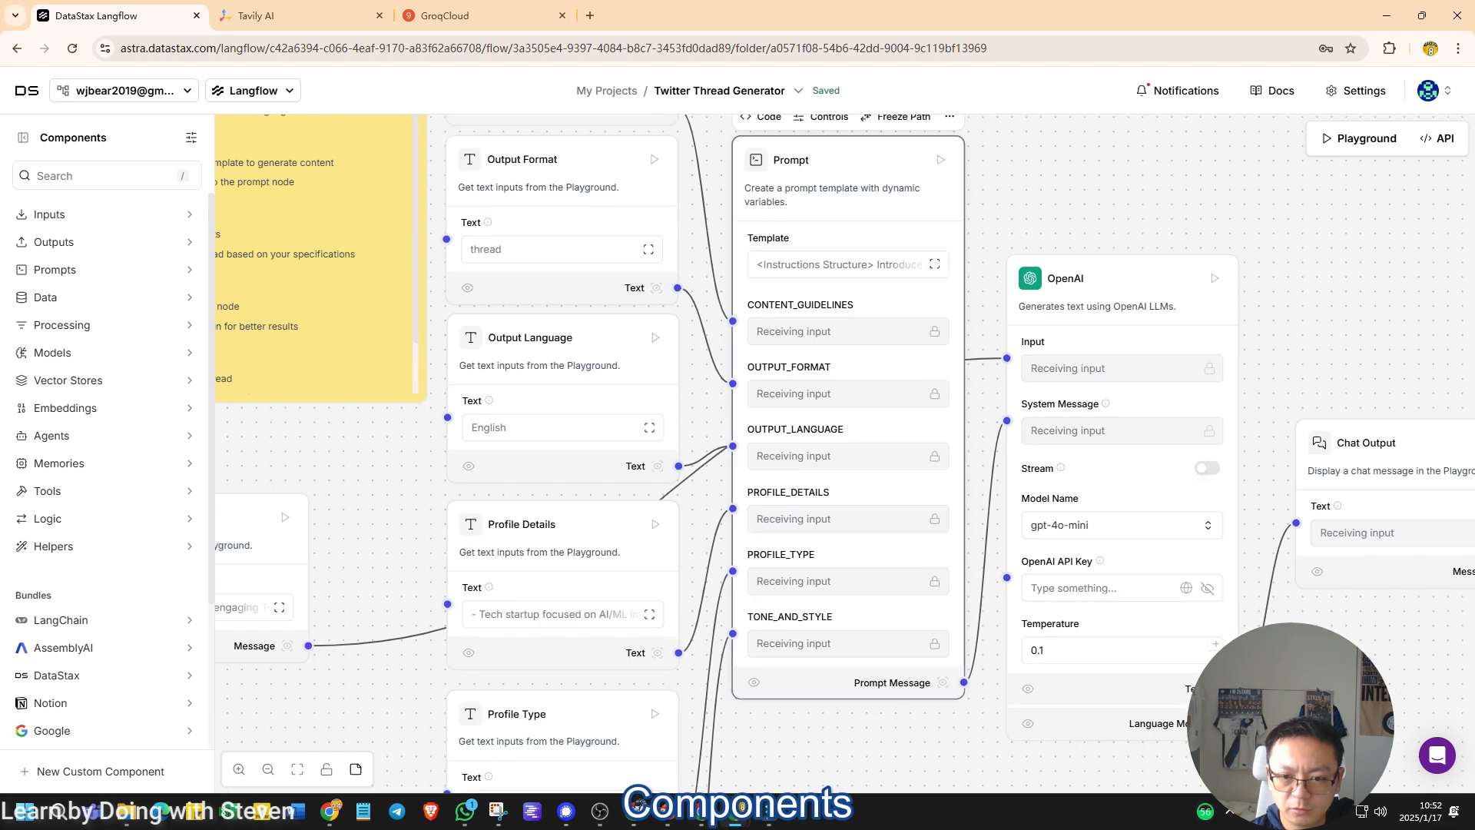
scroll(877, 403, "down", 2)
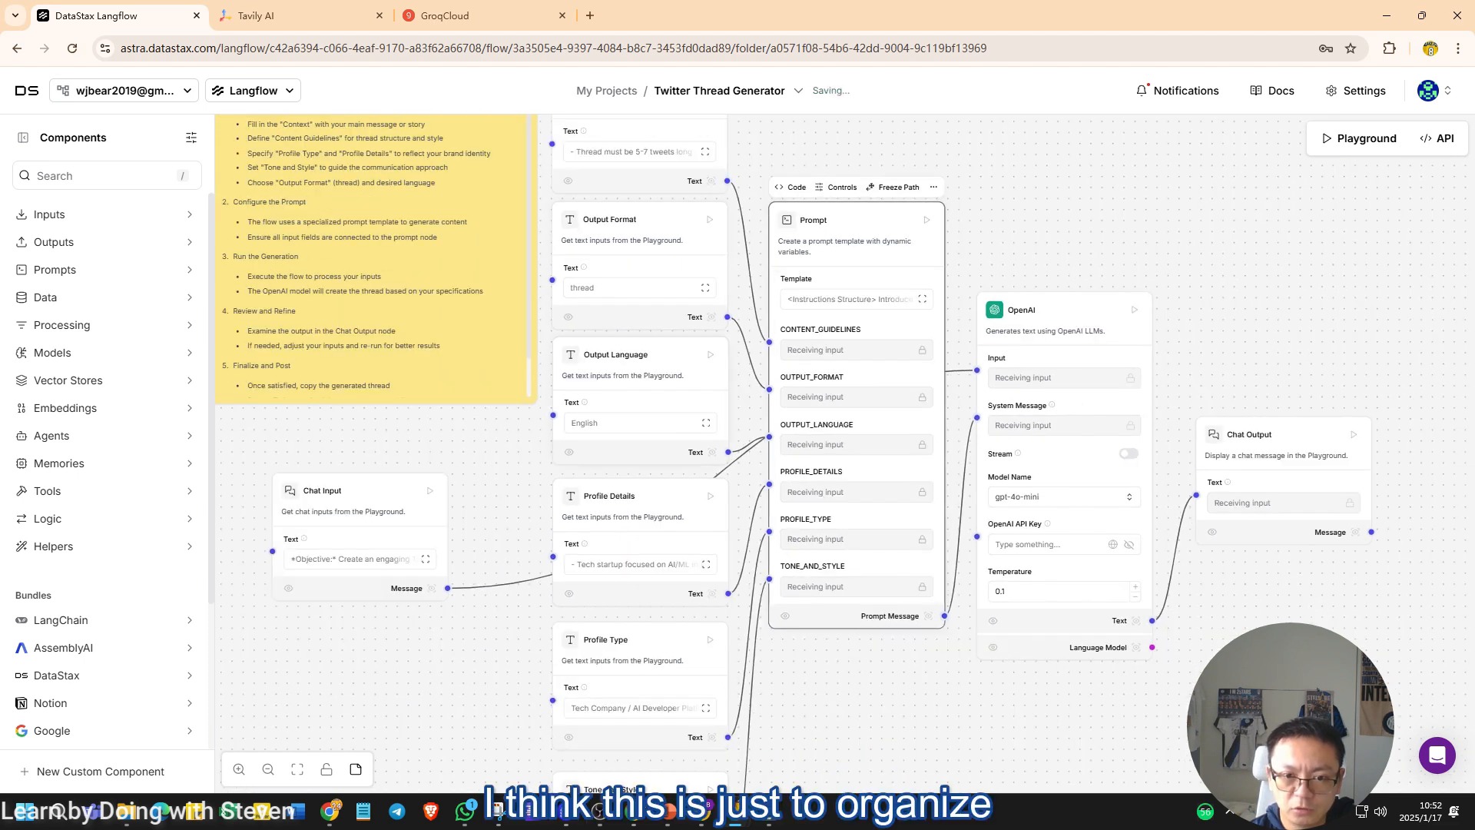
scroll(714, 307, "up", 2)
left_click(731, 306)
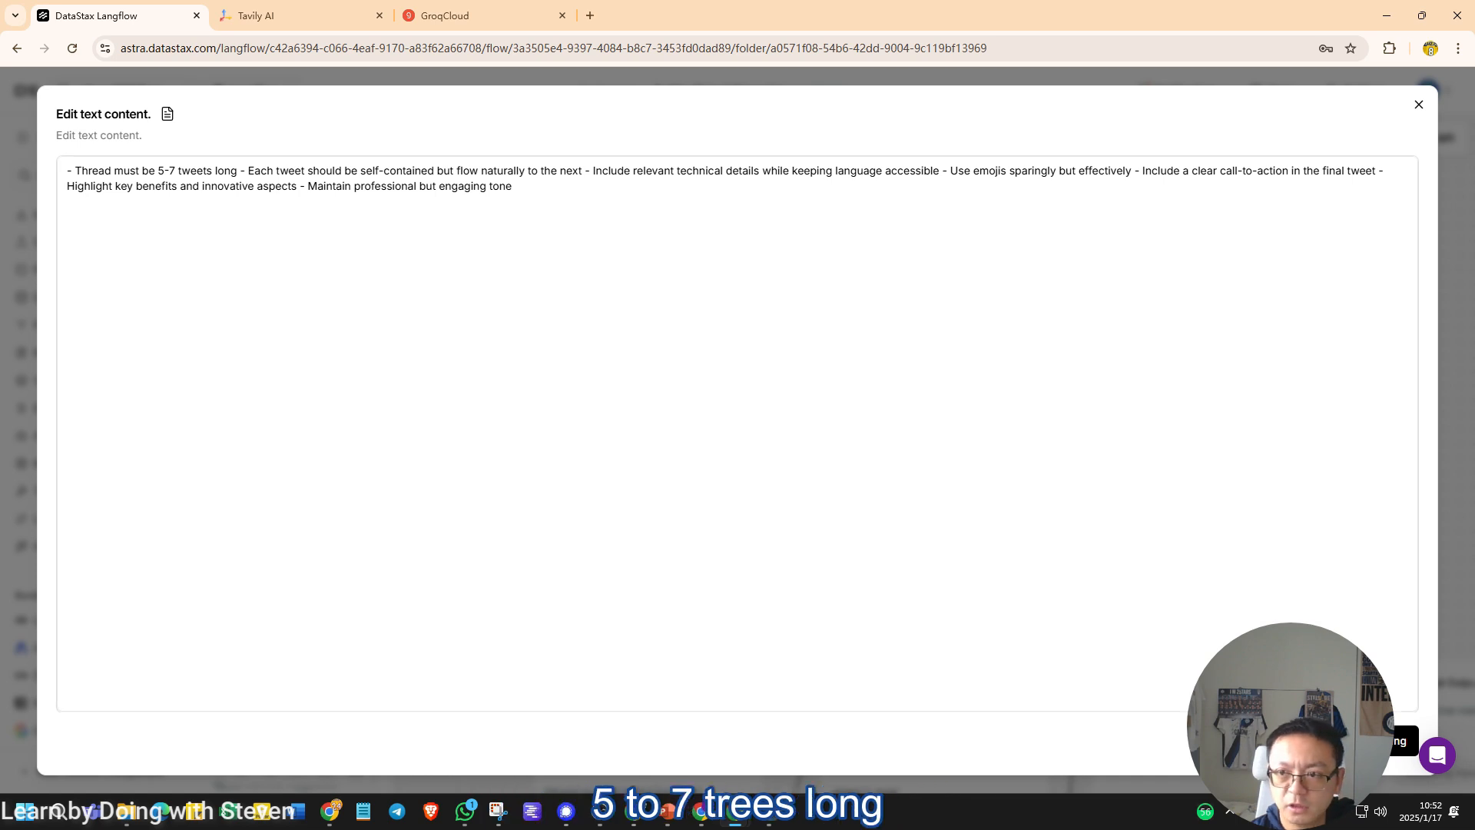
left_click(1419, 104)
left_click(646, 430)
left_click(733, 489)
left_click(1419, 104)
left_click(645, 607)
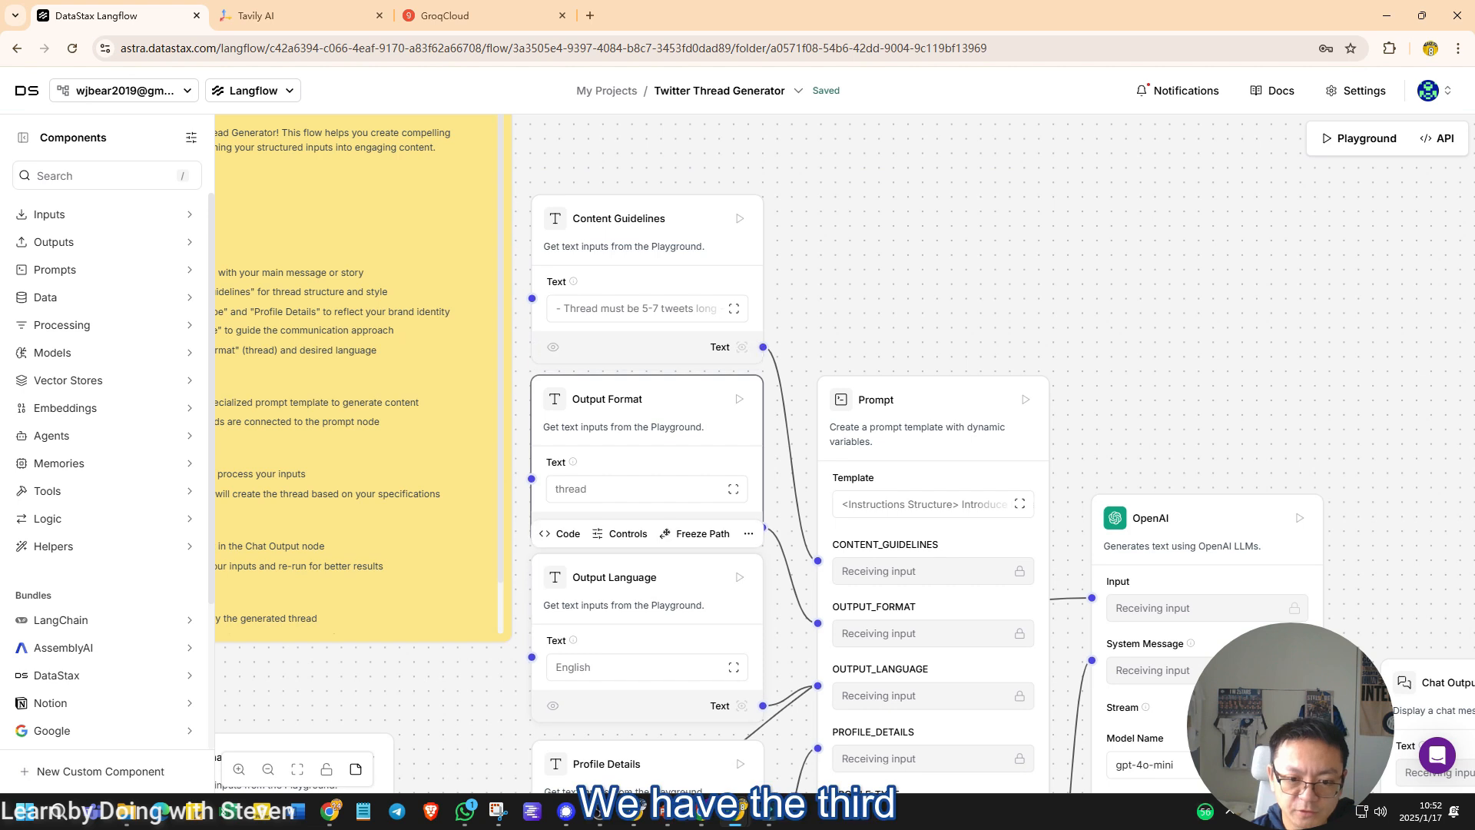
left_click(733, 667)
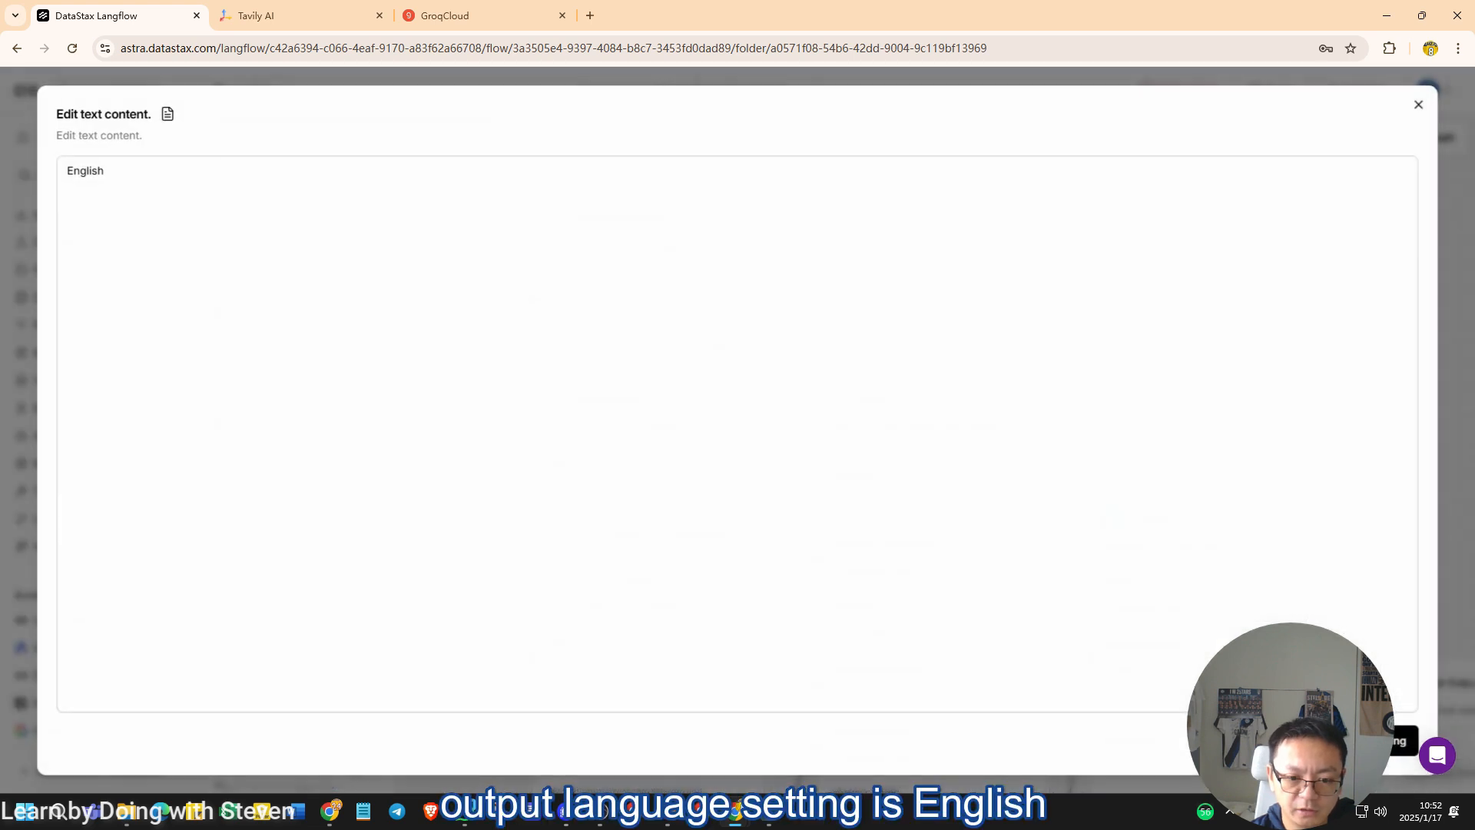
key("Escape")
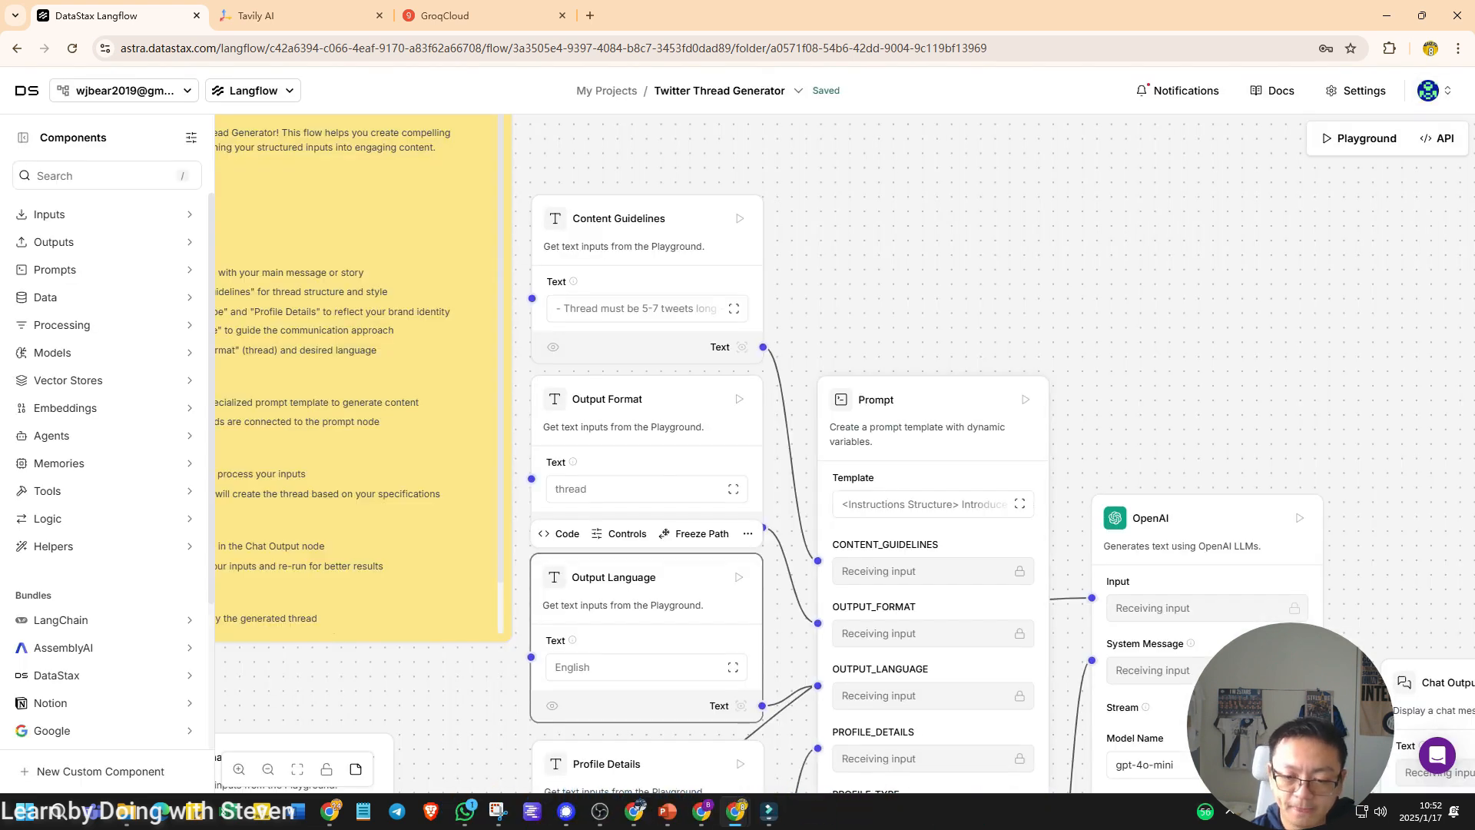
scroll(768, 454, "down", 2)
scroll(768, 453, "up", 1)
scroll(831, 543, "up", 2)
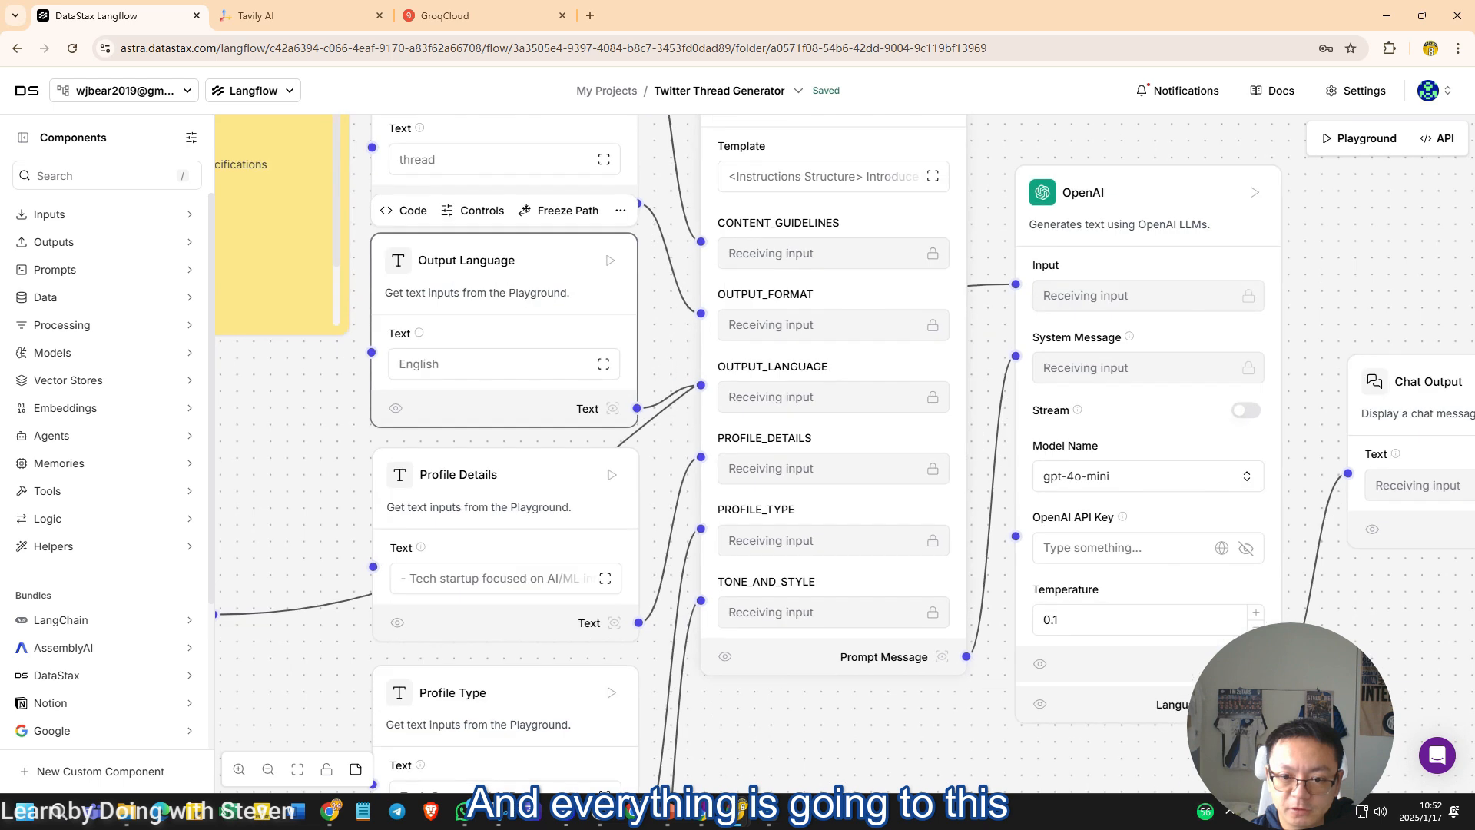
scroll(769, 454, "down", 2)
scroll(768, 453, "right", 3)
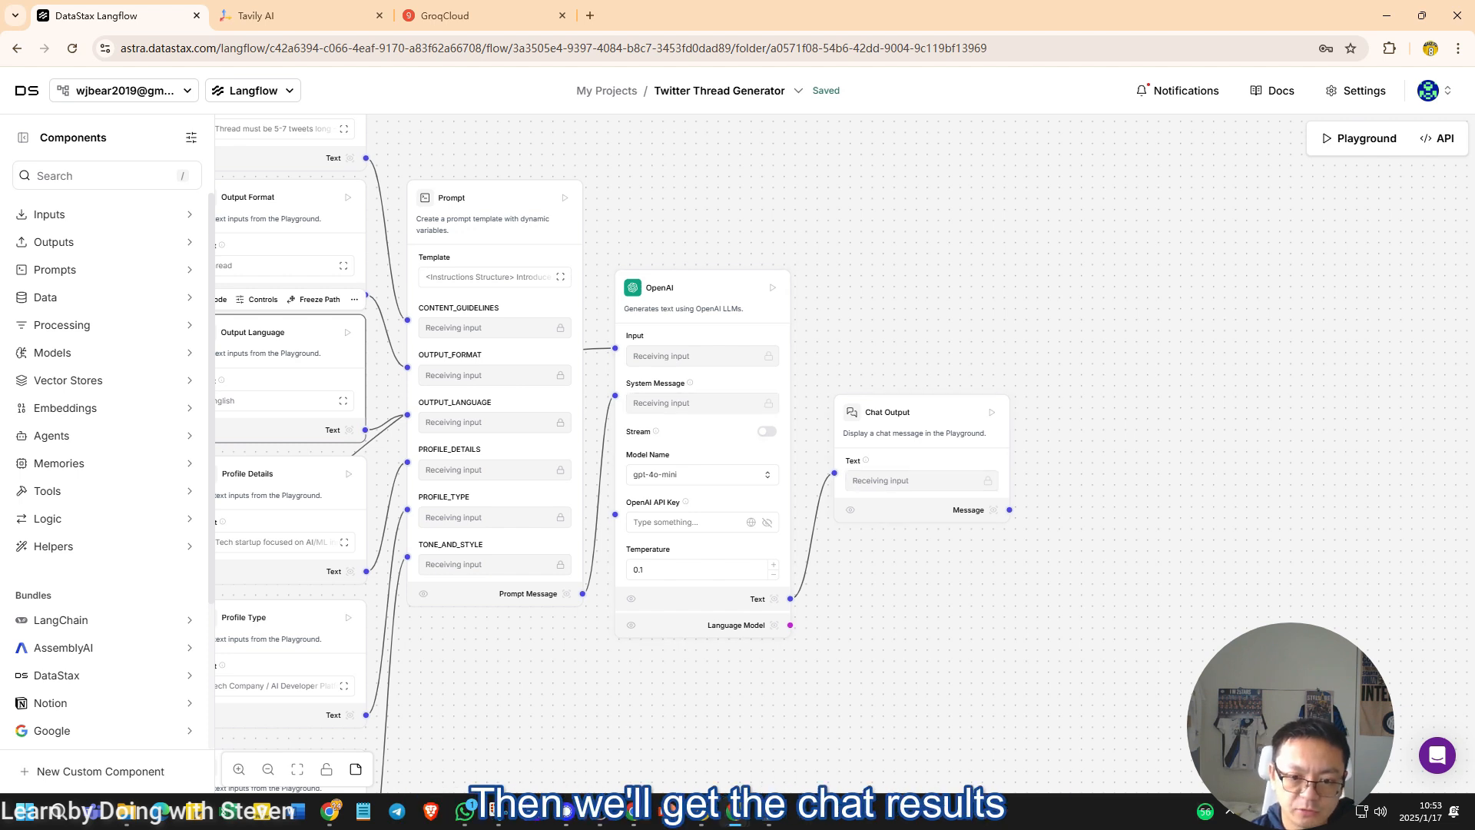
scroll(845, 453, "left", 3)
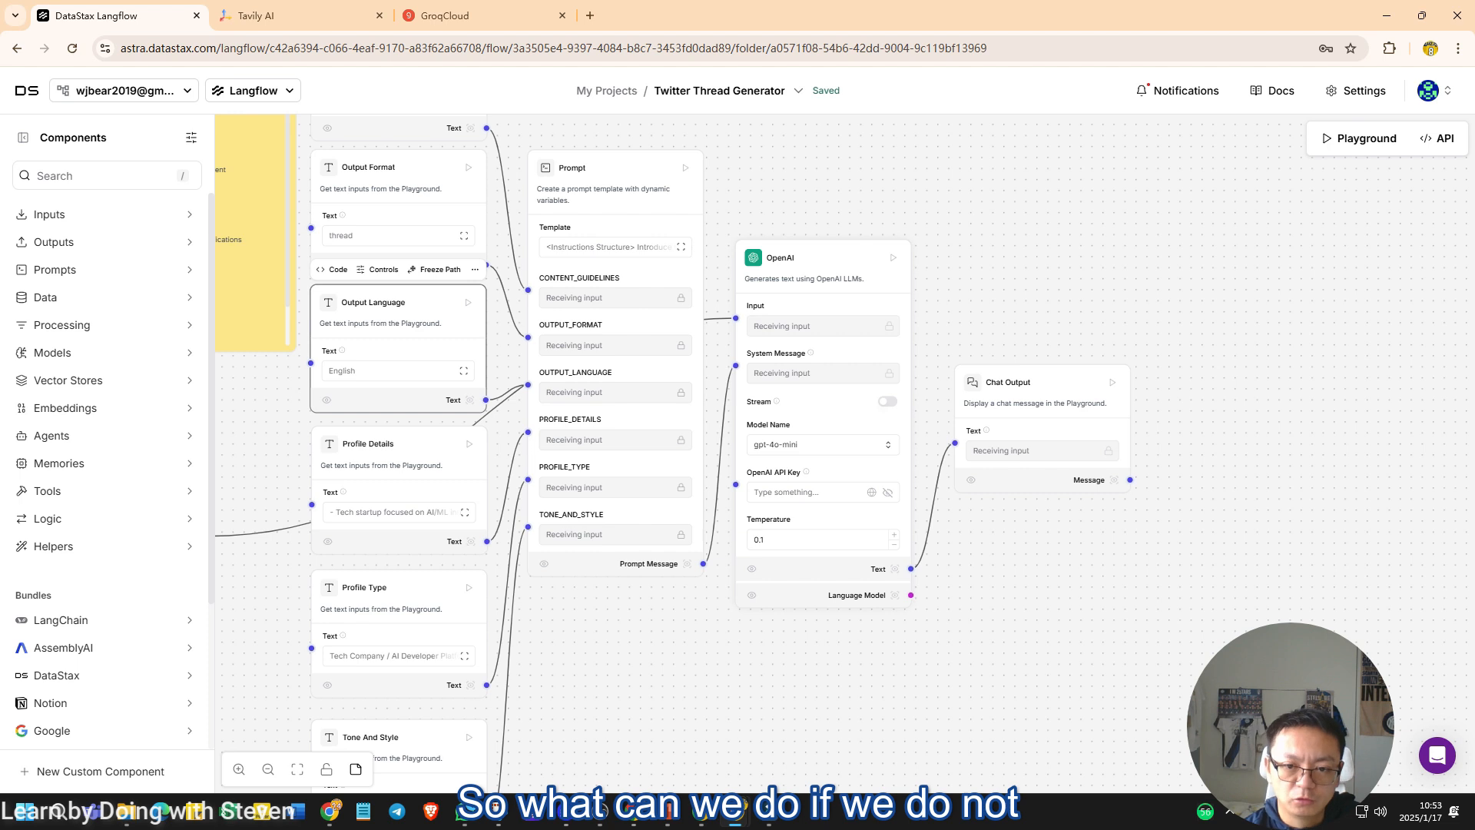
Step: Find the Groq model component, add it to the flow and place it beside the OpenAI node
key("/")
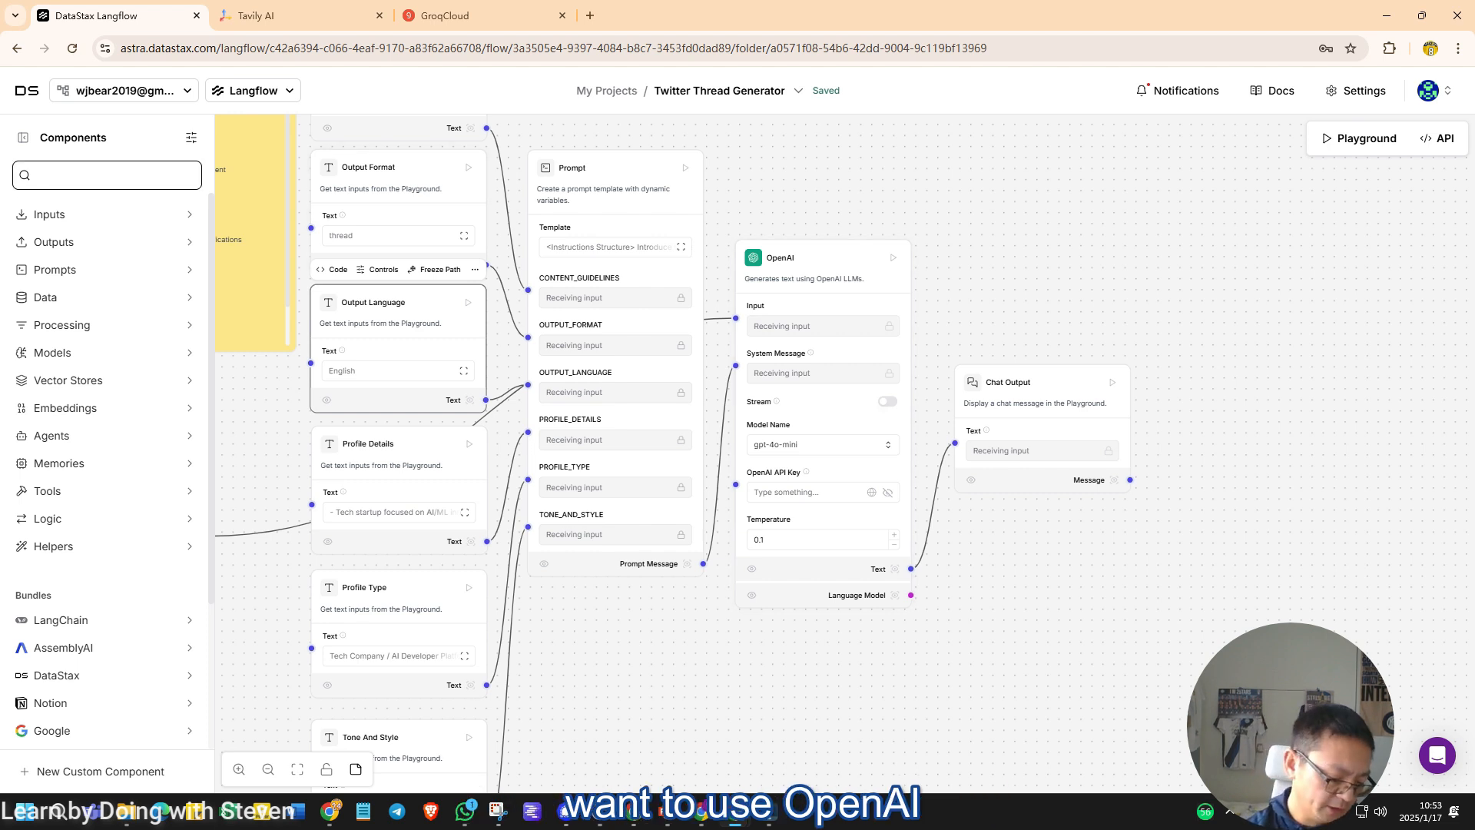
type("groq")
left_click_drag(53, 252, 1034, 415)
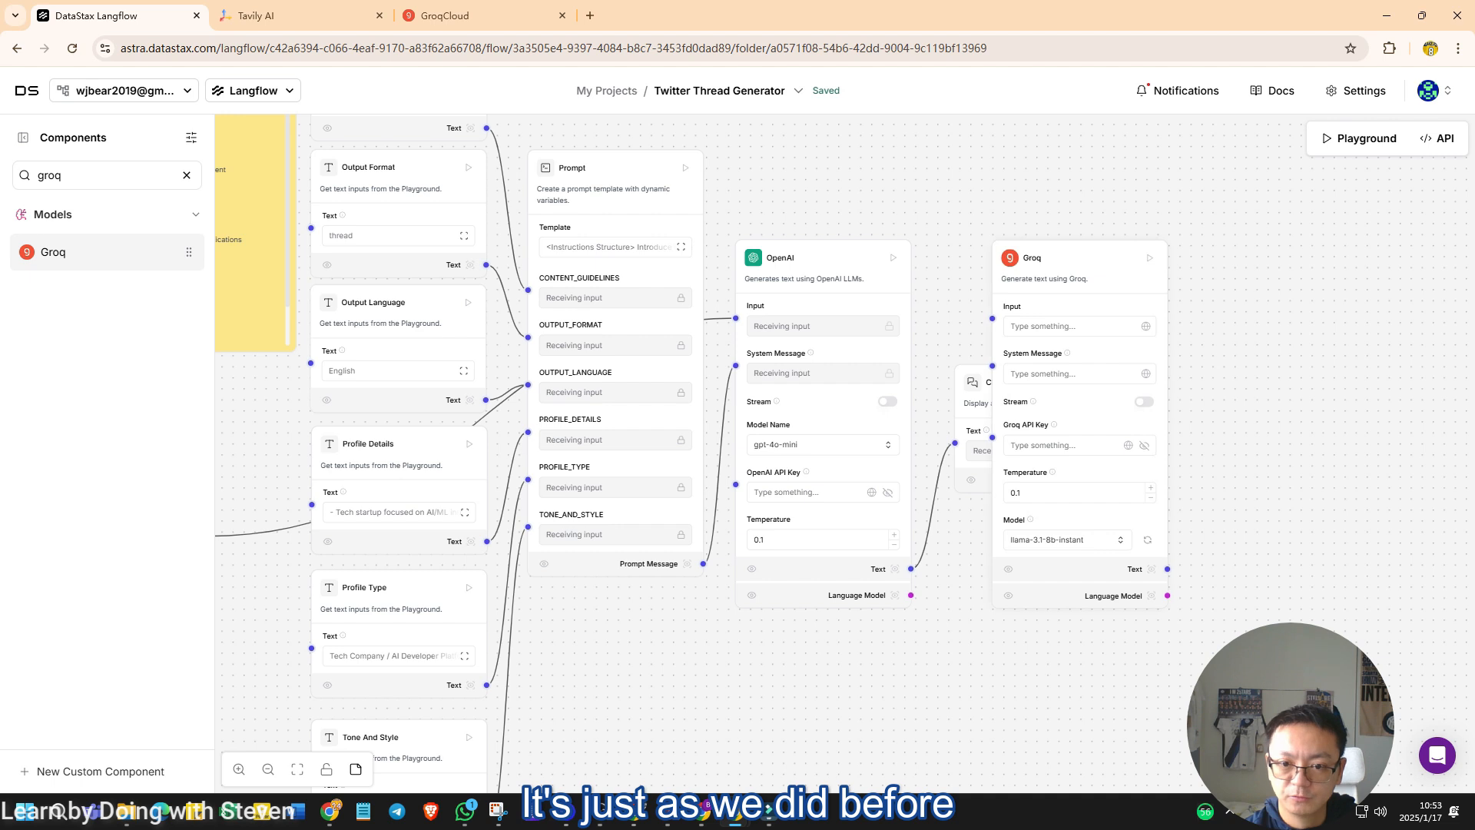
left_click_drag(736, 318, 988, 318)
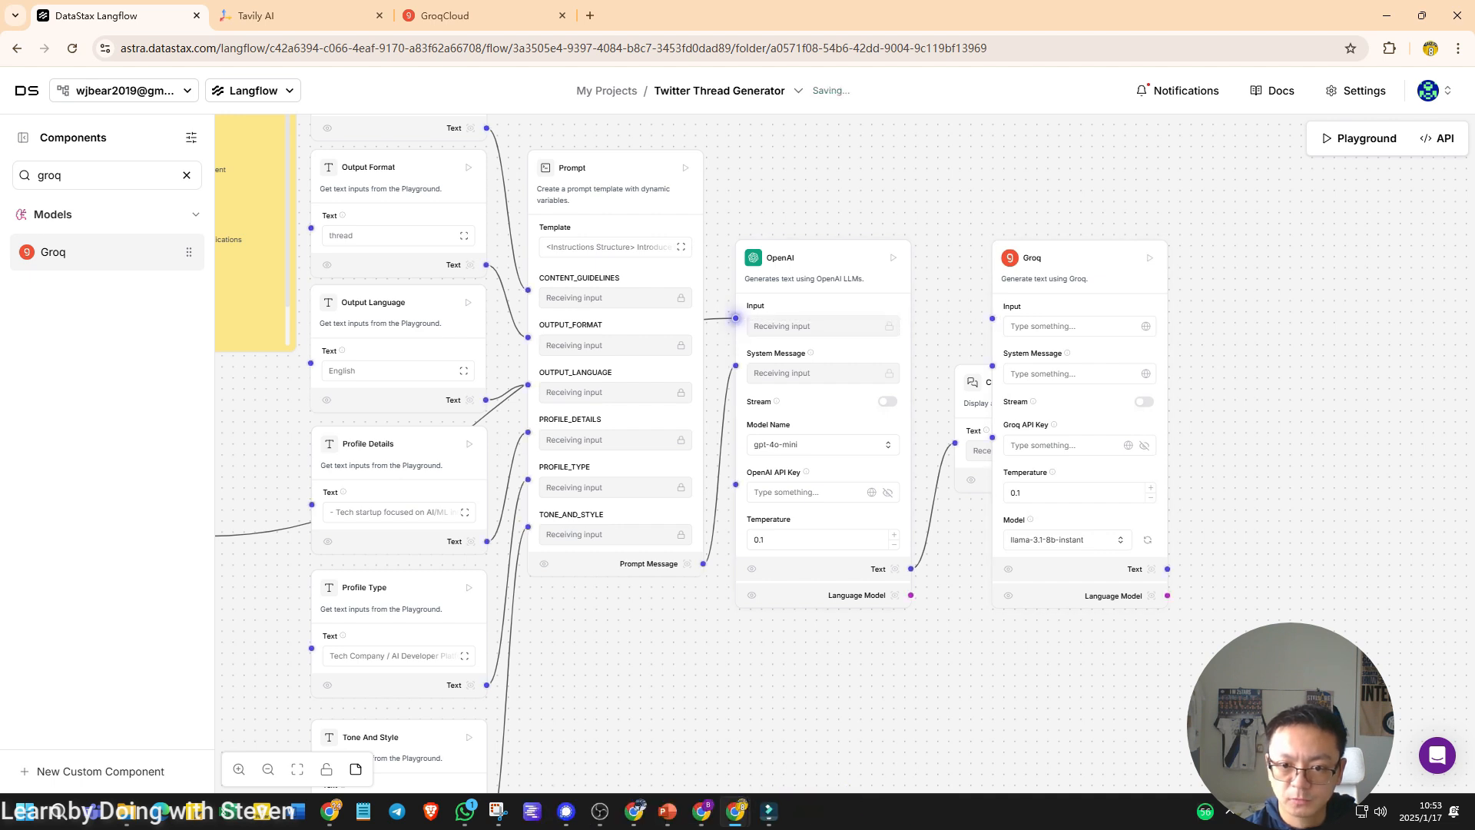
left_click_drag(1076, 278, 1110, 268)
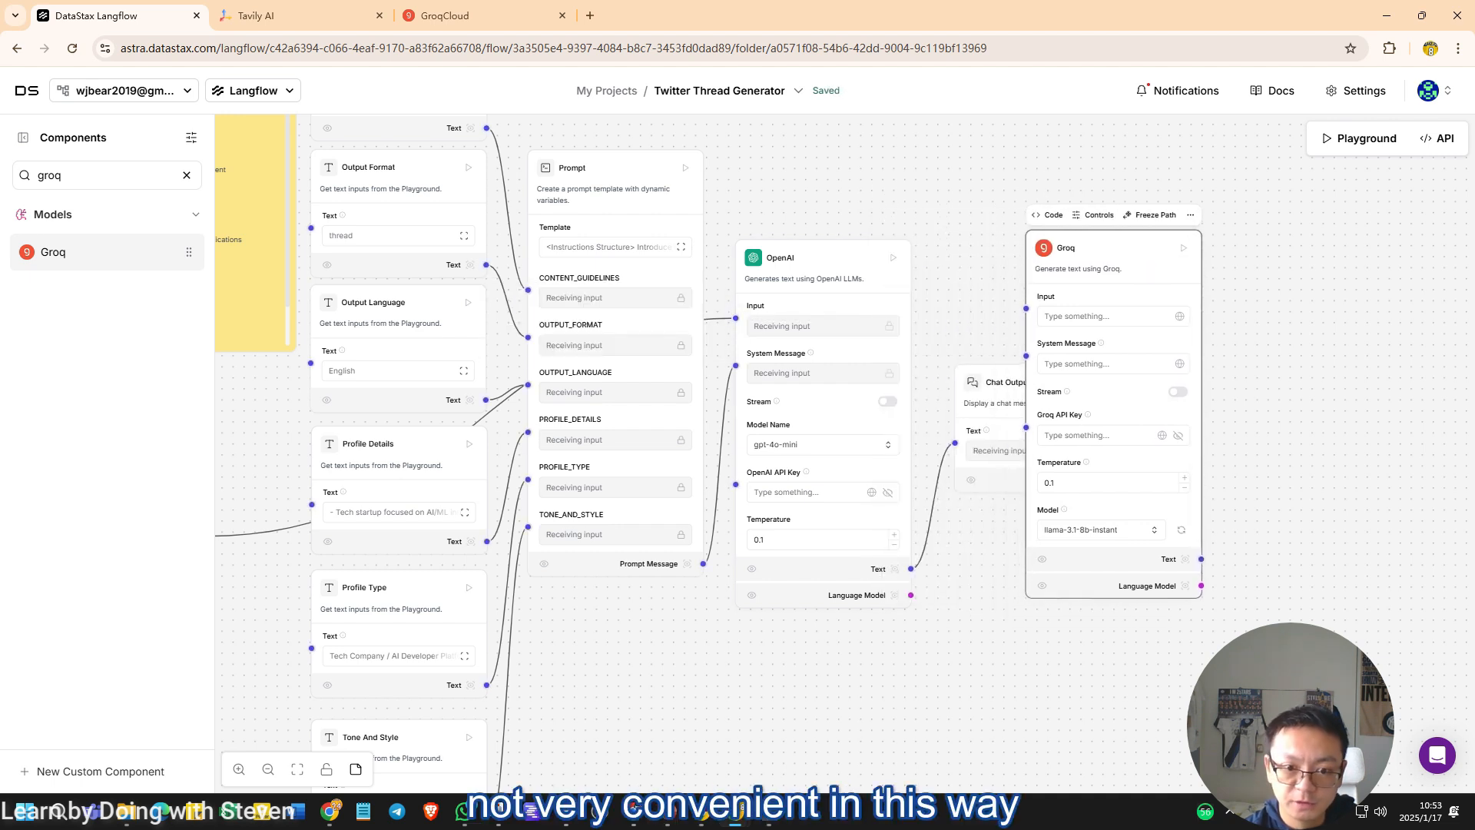
Step: Delete the OpenAI node and connect the Prompt Message to Groq's System Message and the Chat Input's Message to Groq's Input
left_click_drag(807, 261, 867, 606)
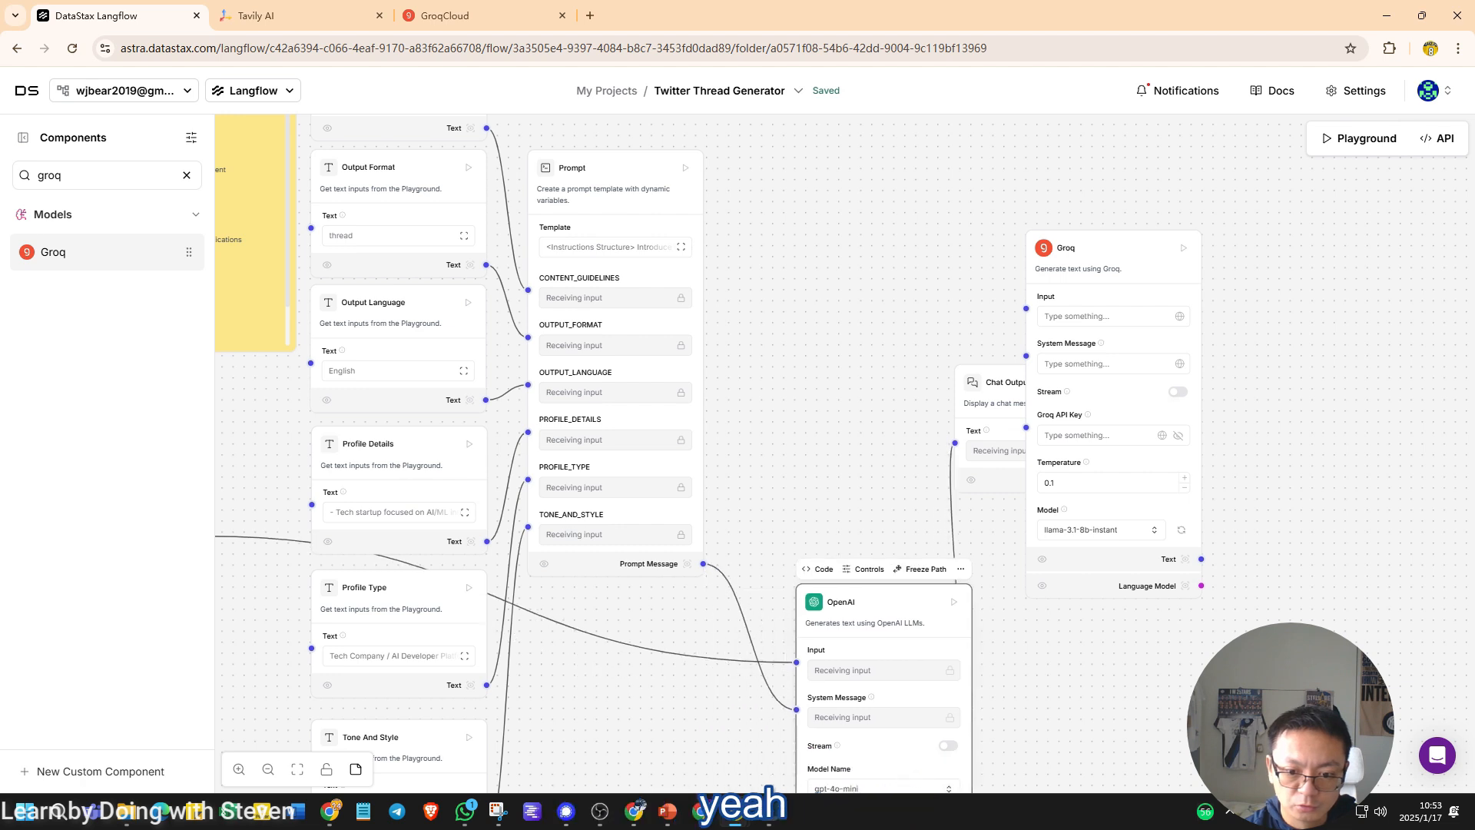
scroll(836, 533, "down", 5)
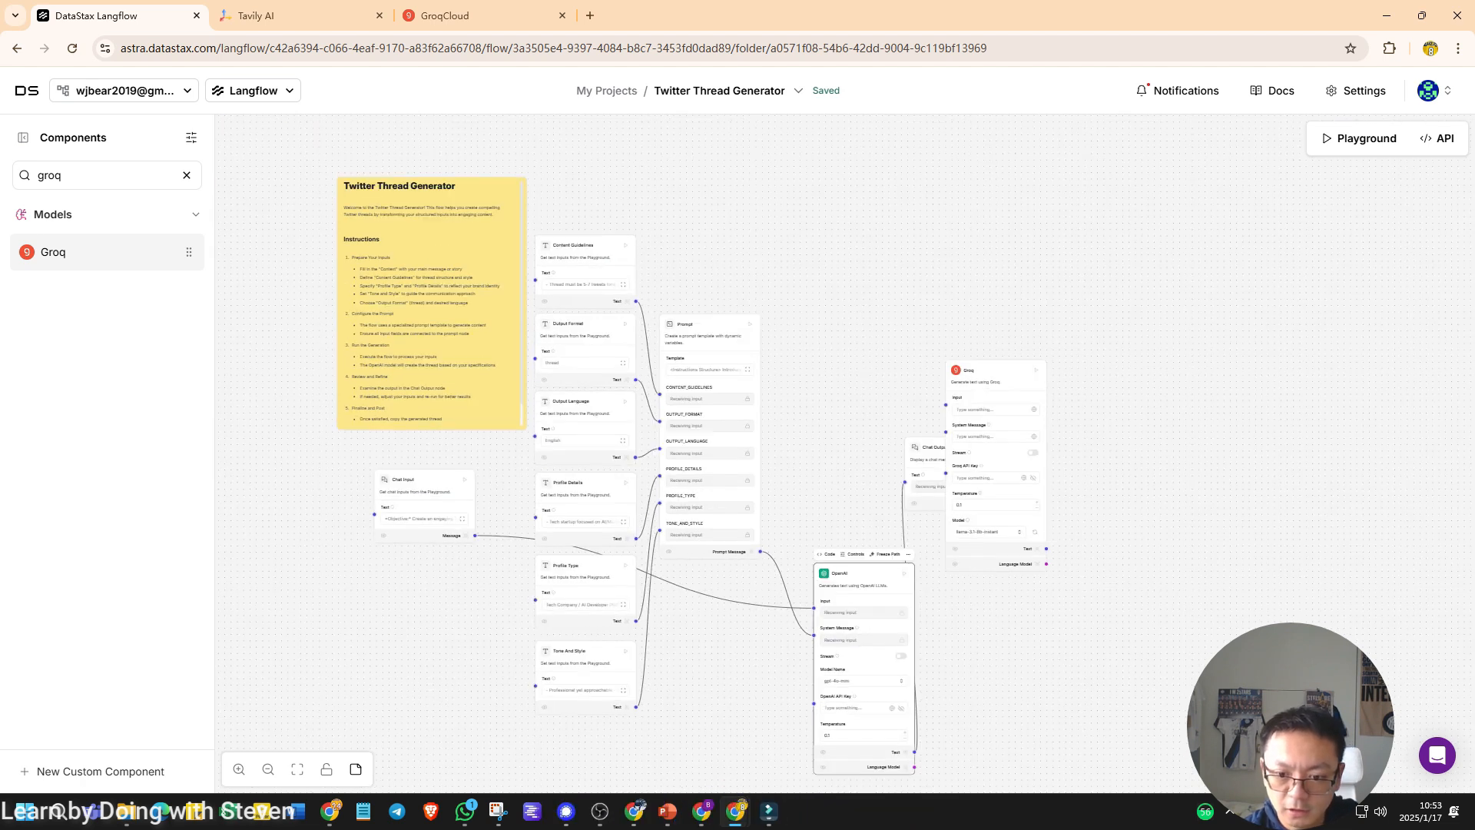
key("Delete")
left_click_drag(760, 550, 946, 432)
left_click_drag(475, 535, 946, 405)
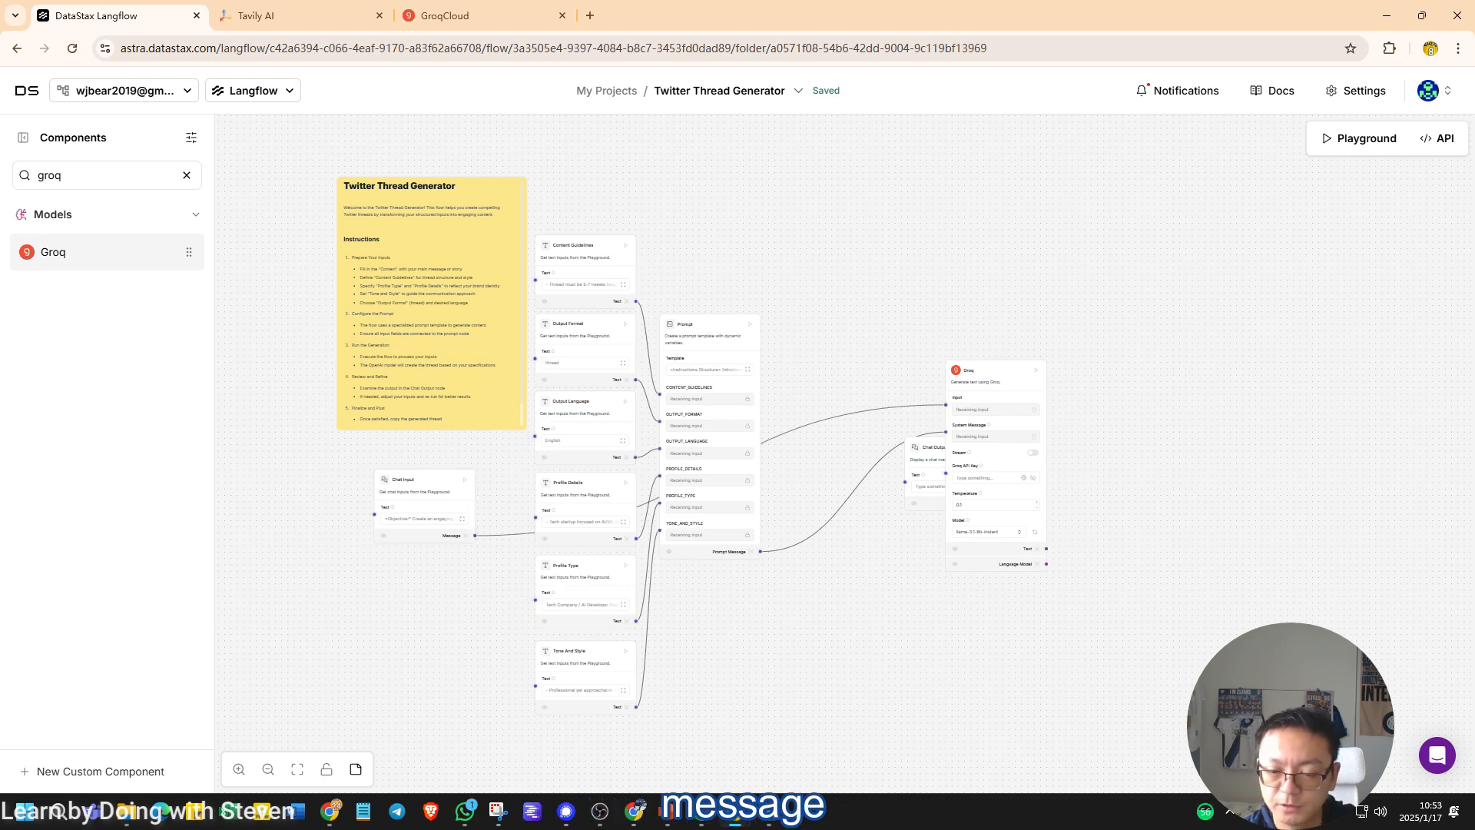
Step: Move the Groq node between Prompt and Chat Output, and paste the API key copied from GroqCloud into its Groq API Key field
scroll(1115, 428, "up", 3)
left_click_drag(899, 346, 595, 276)
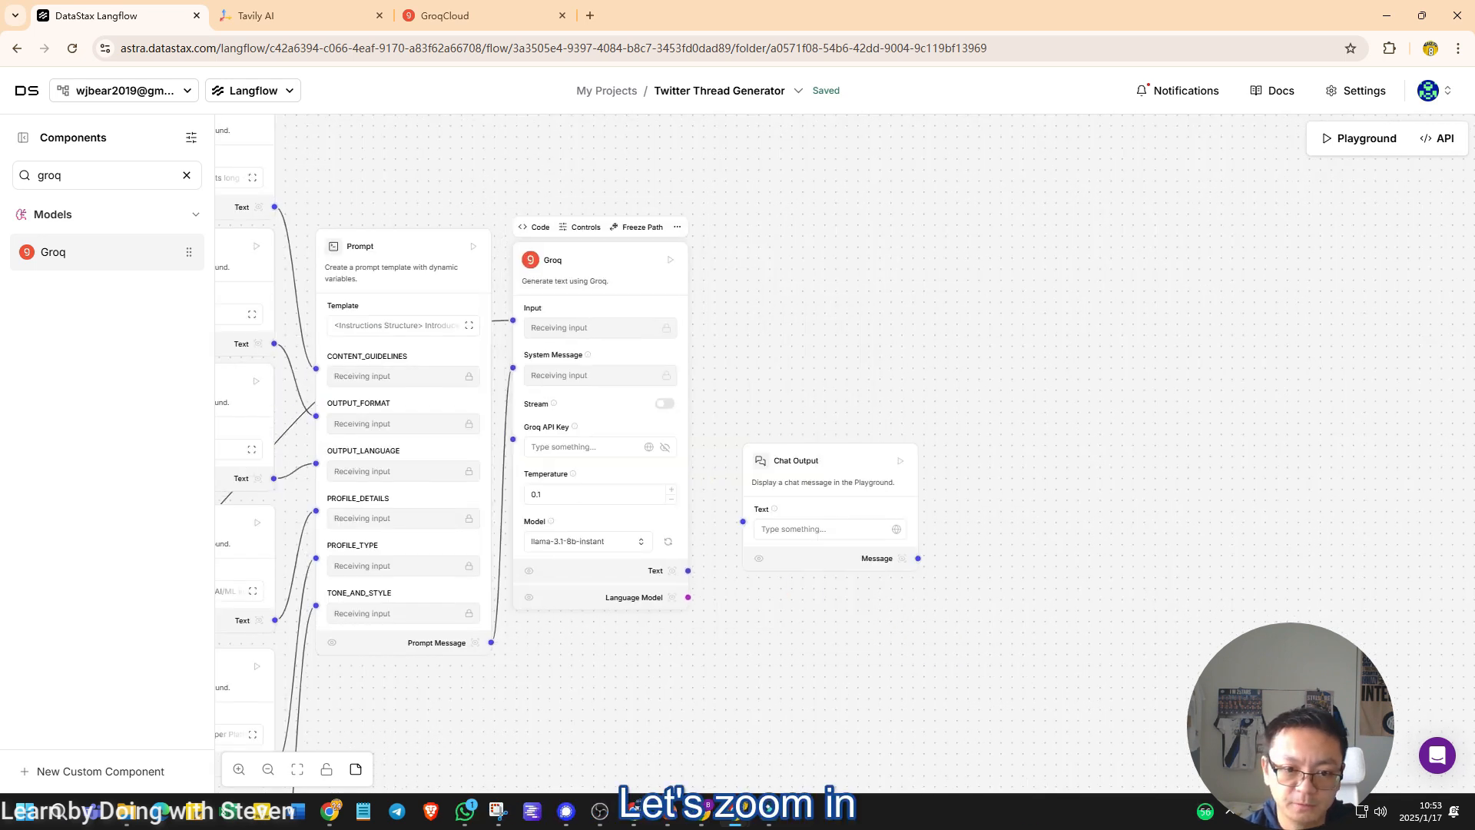
scroll(461, 377, "up", 2)
left_click(461, 15)
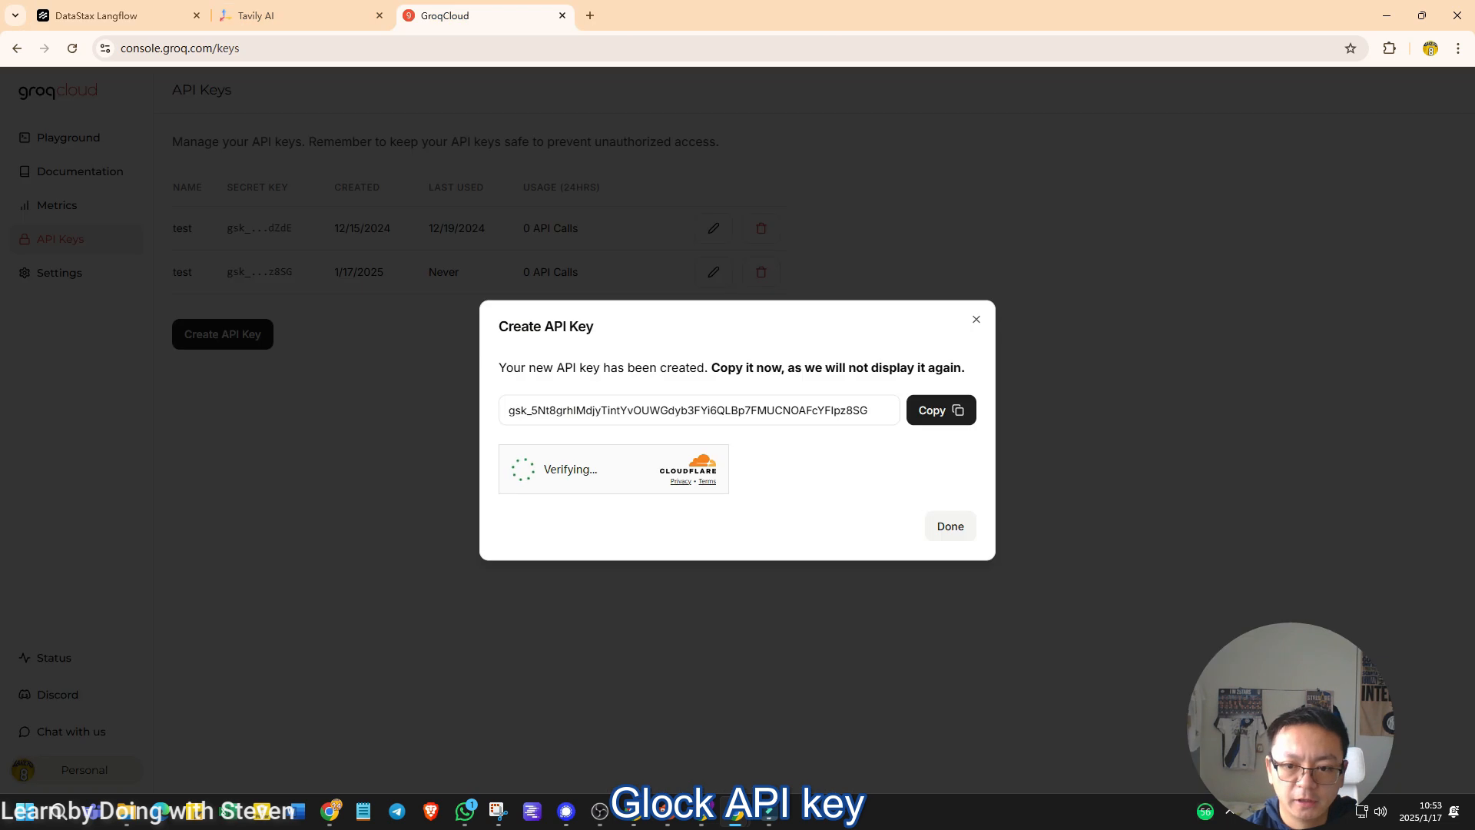
left_click(941, 410)
left_click(96, 15)
left_click(623, 468)
key("ctrl+v")
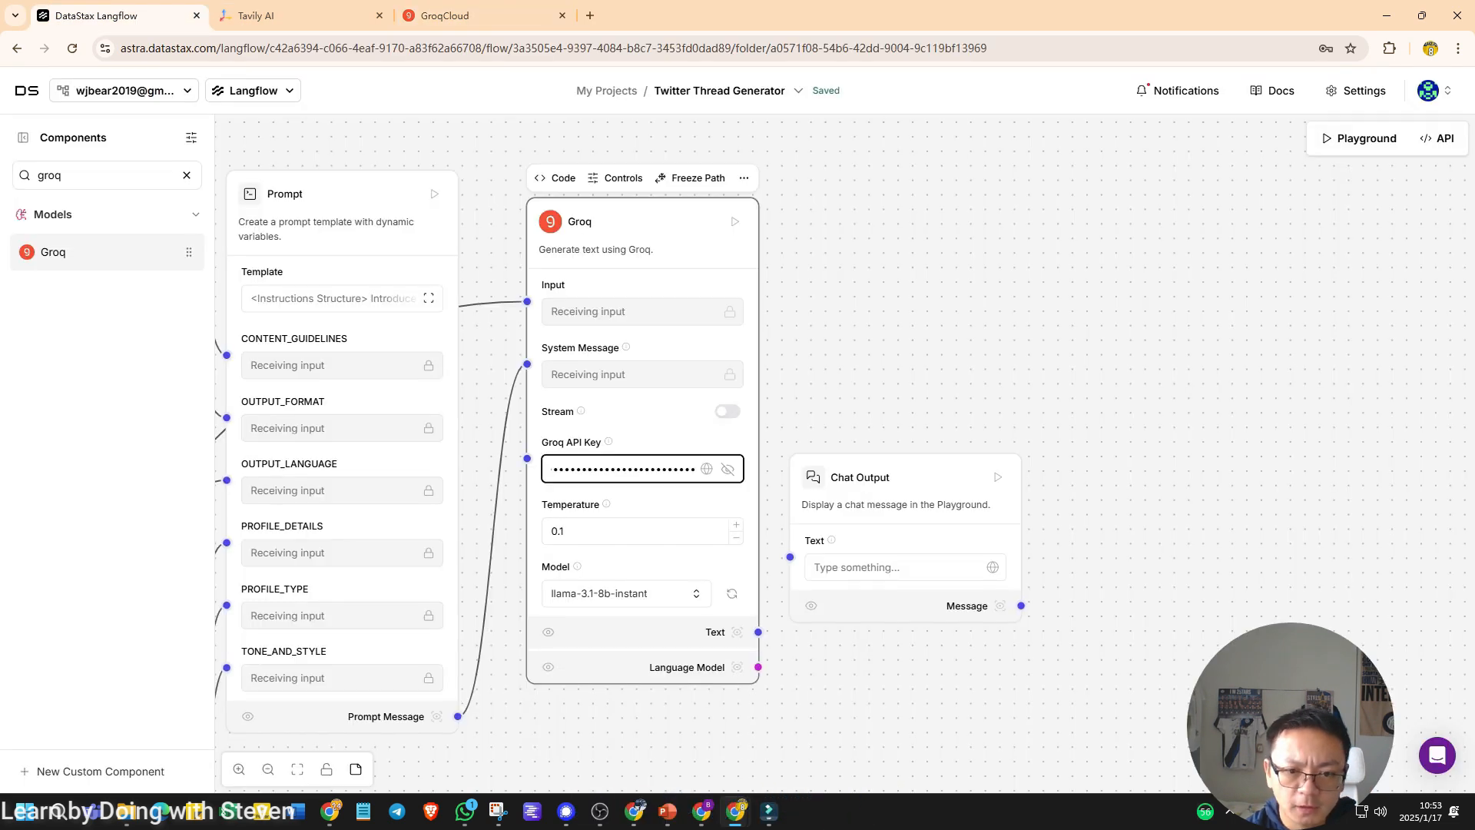
Step: Turn on Stream for the Groq node and set its model to llama-3.2-1b-preview
key("Escape")
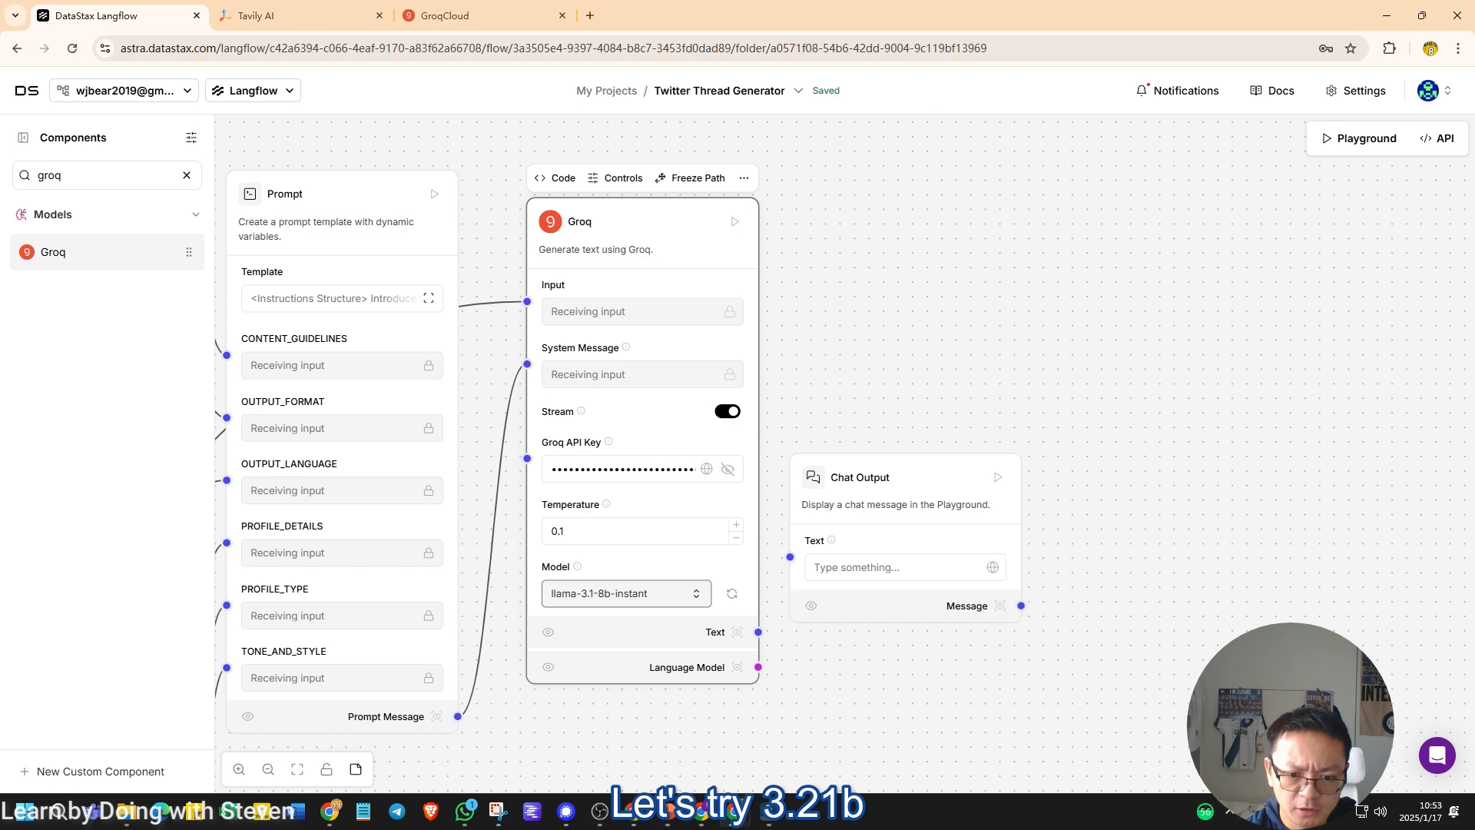
left_click(626, 594)
scroll(599, 679, "up", 2)
left_click(599, 679)
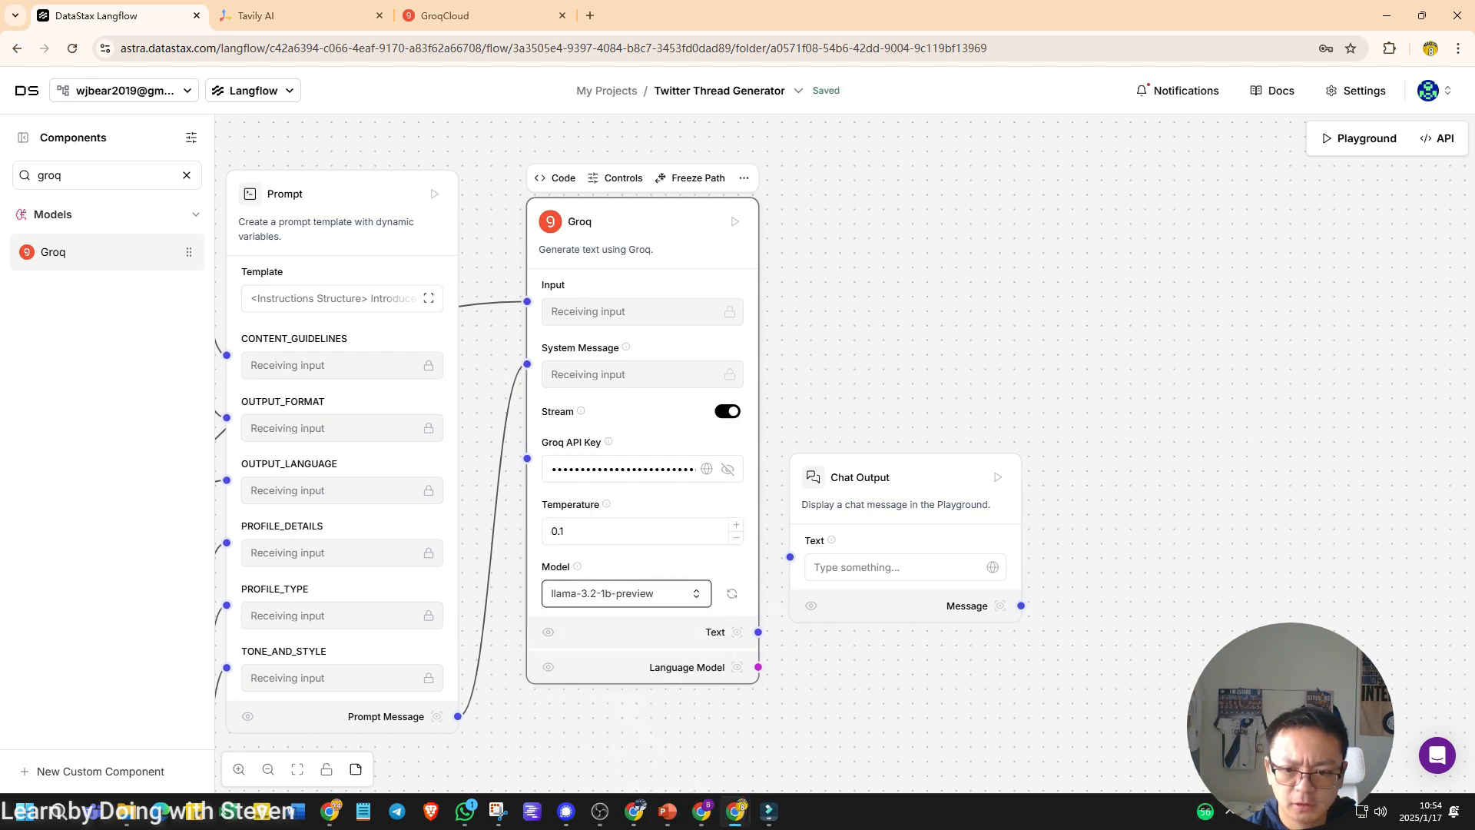
Step: Connect the Groq node's Text output to the Chat Output's Text input and check the complete flow
scroll(634, 454, "left", 5)
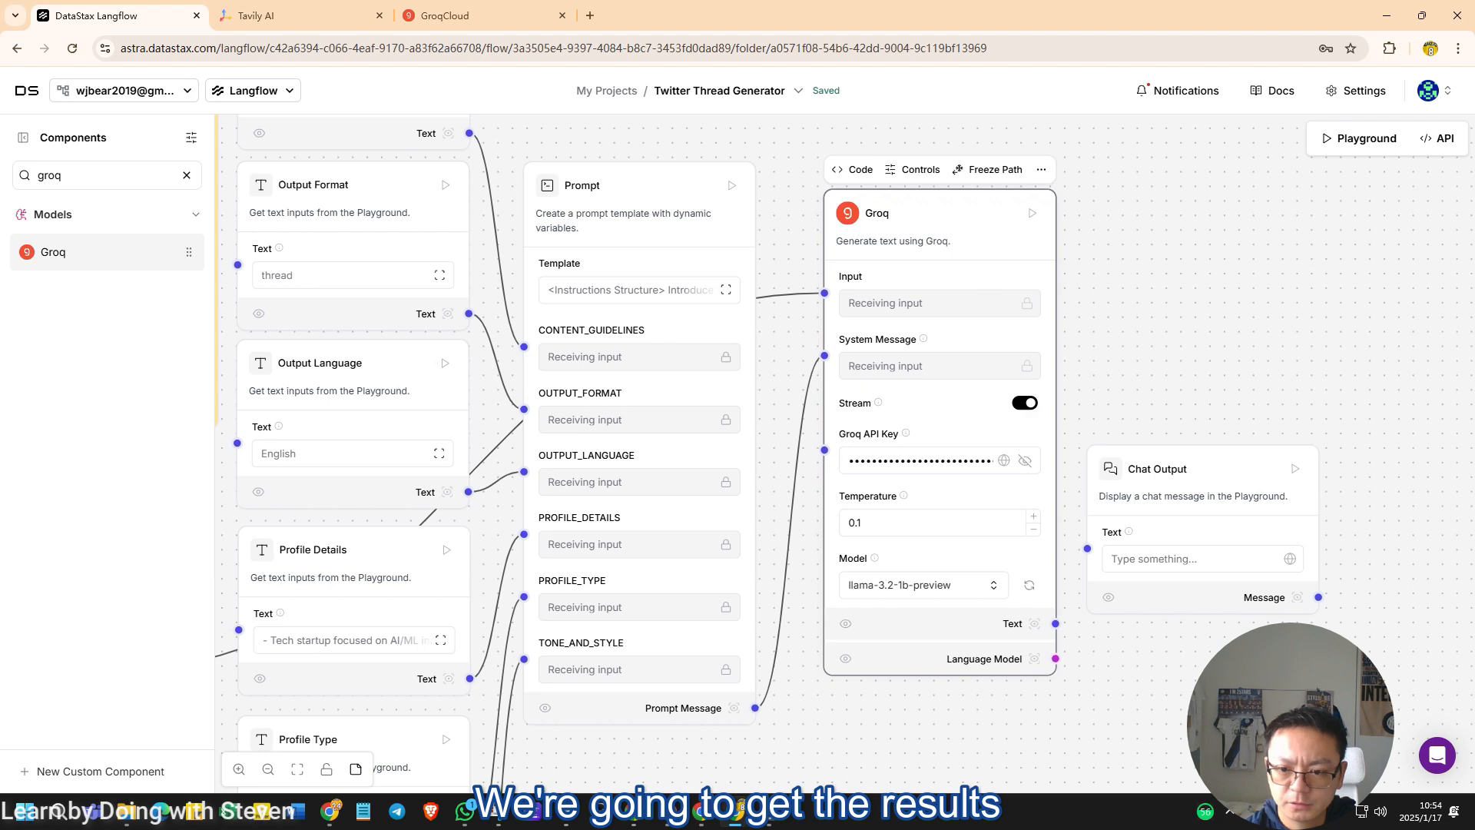
left_click_drag(1056, 623, 1087, 548)
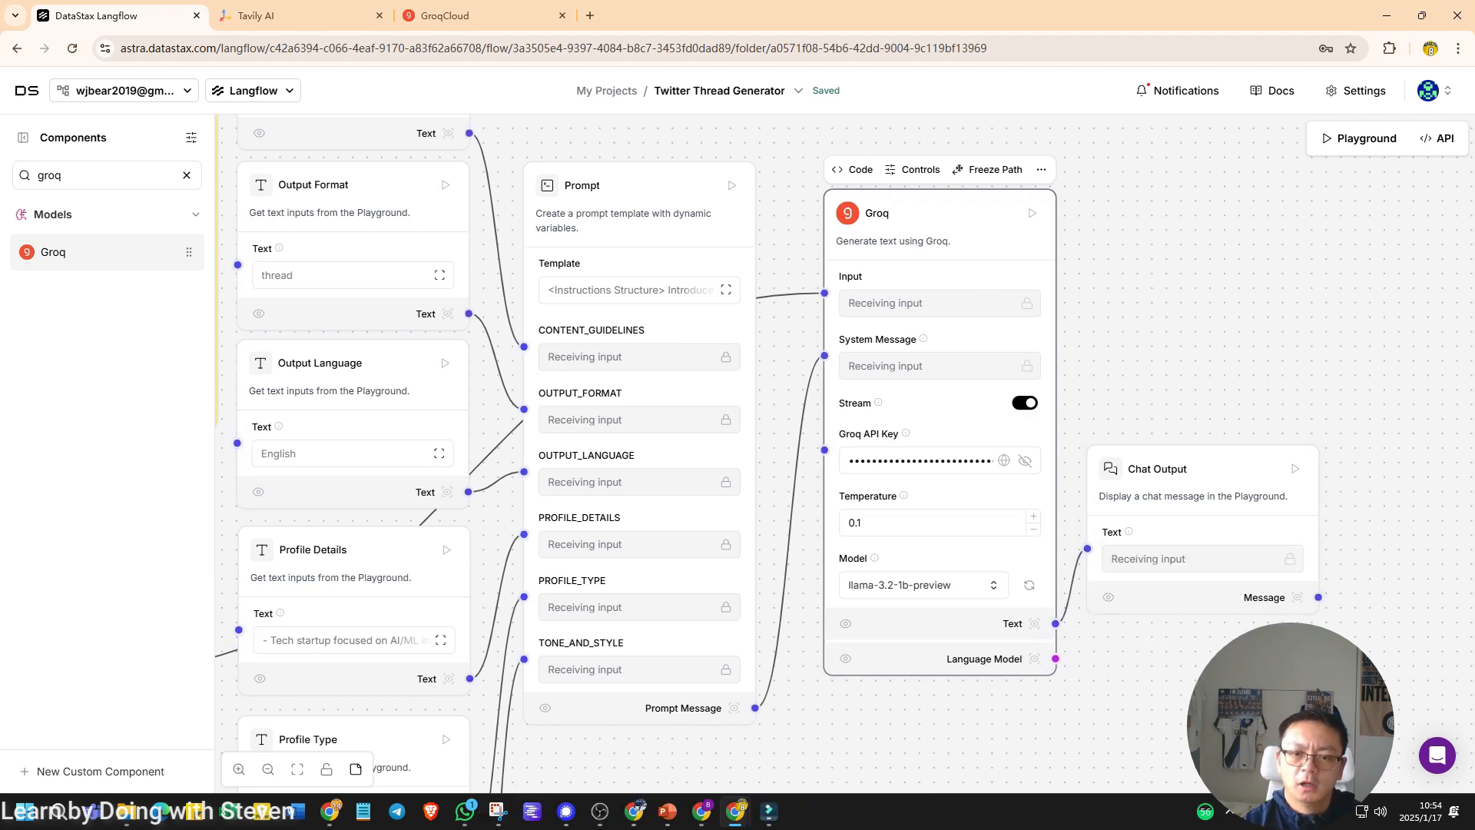
scroll(1264, 296, "down", 4)
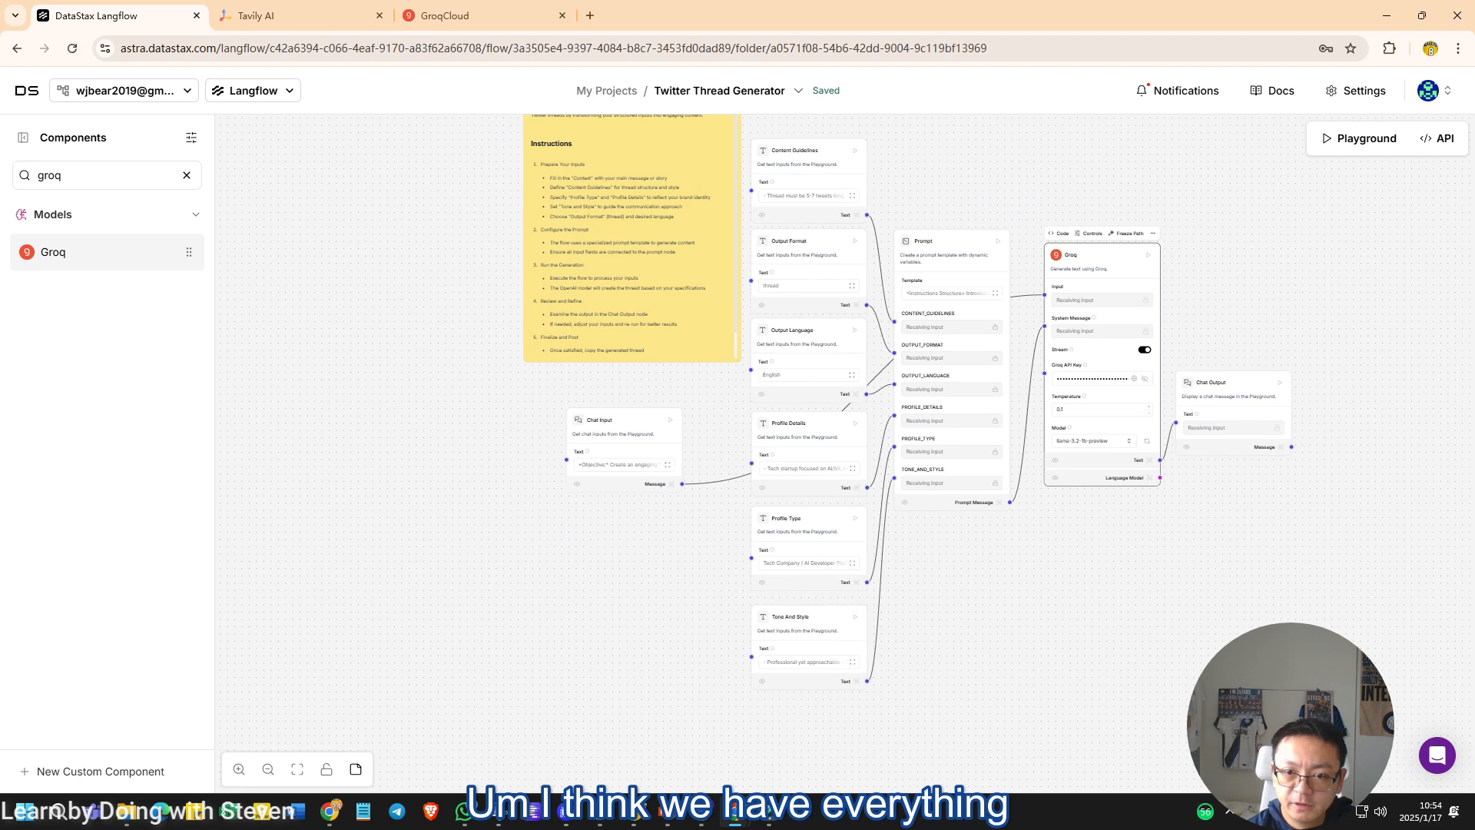
Step: Run the flow in the Playground with the message "write a twitter thread", read the reply and return to the canvas
scroll(1219, 278, "up", 2)
left_click(1358, 138)
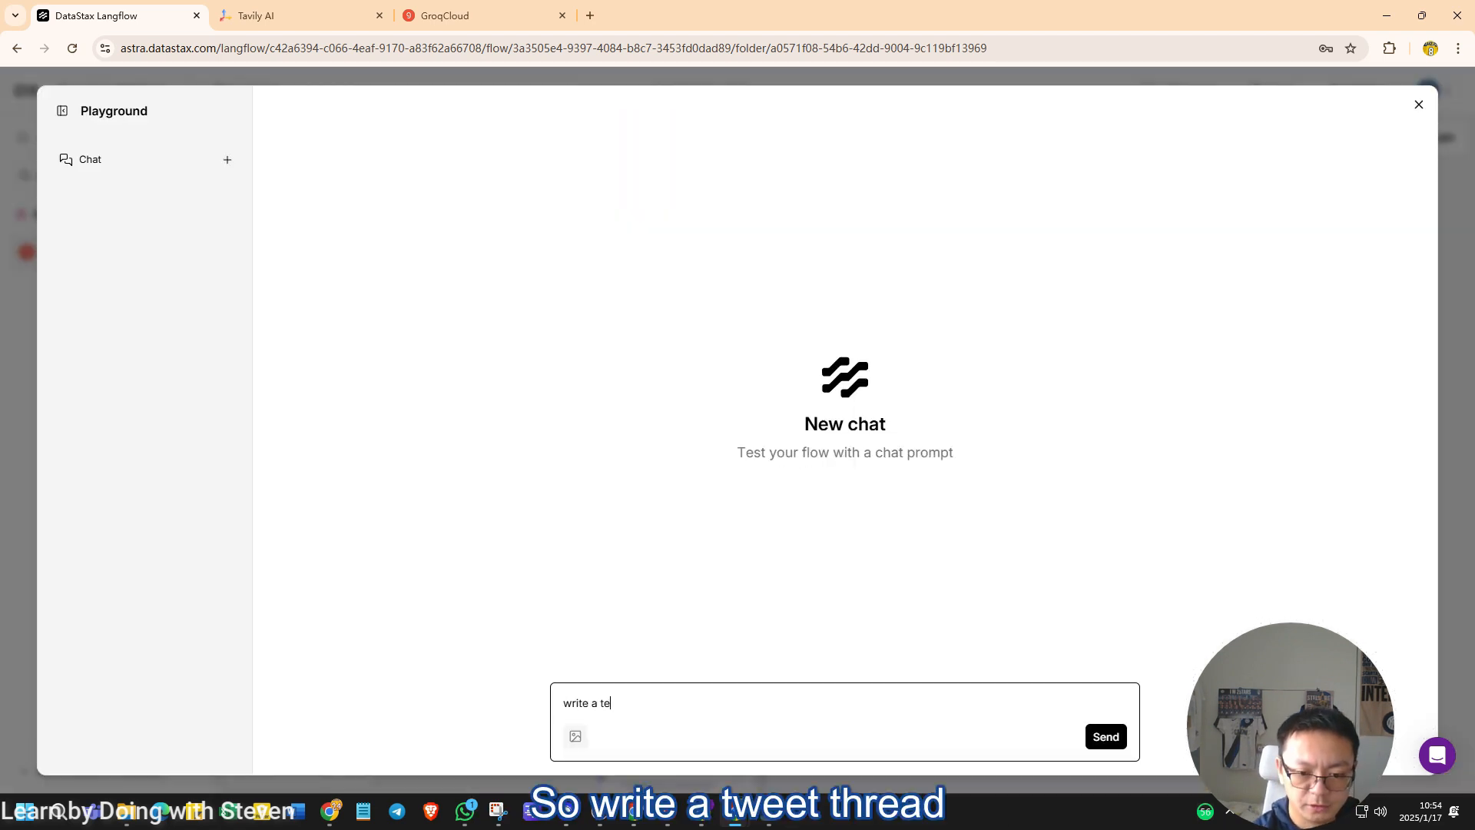
key("Return")
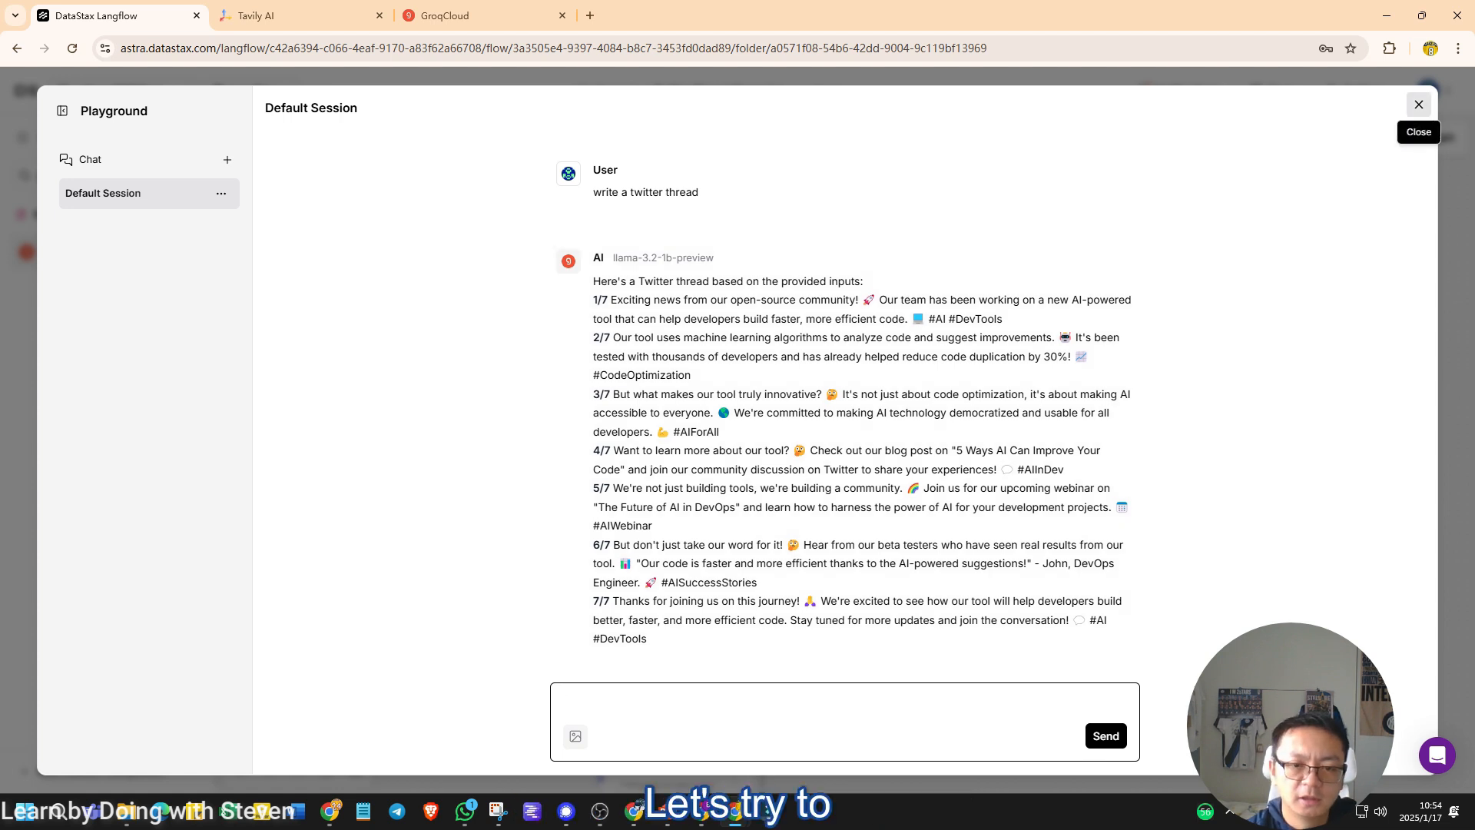
key("Escape")
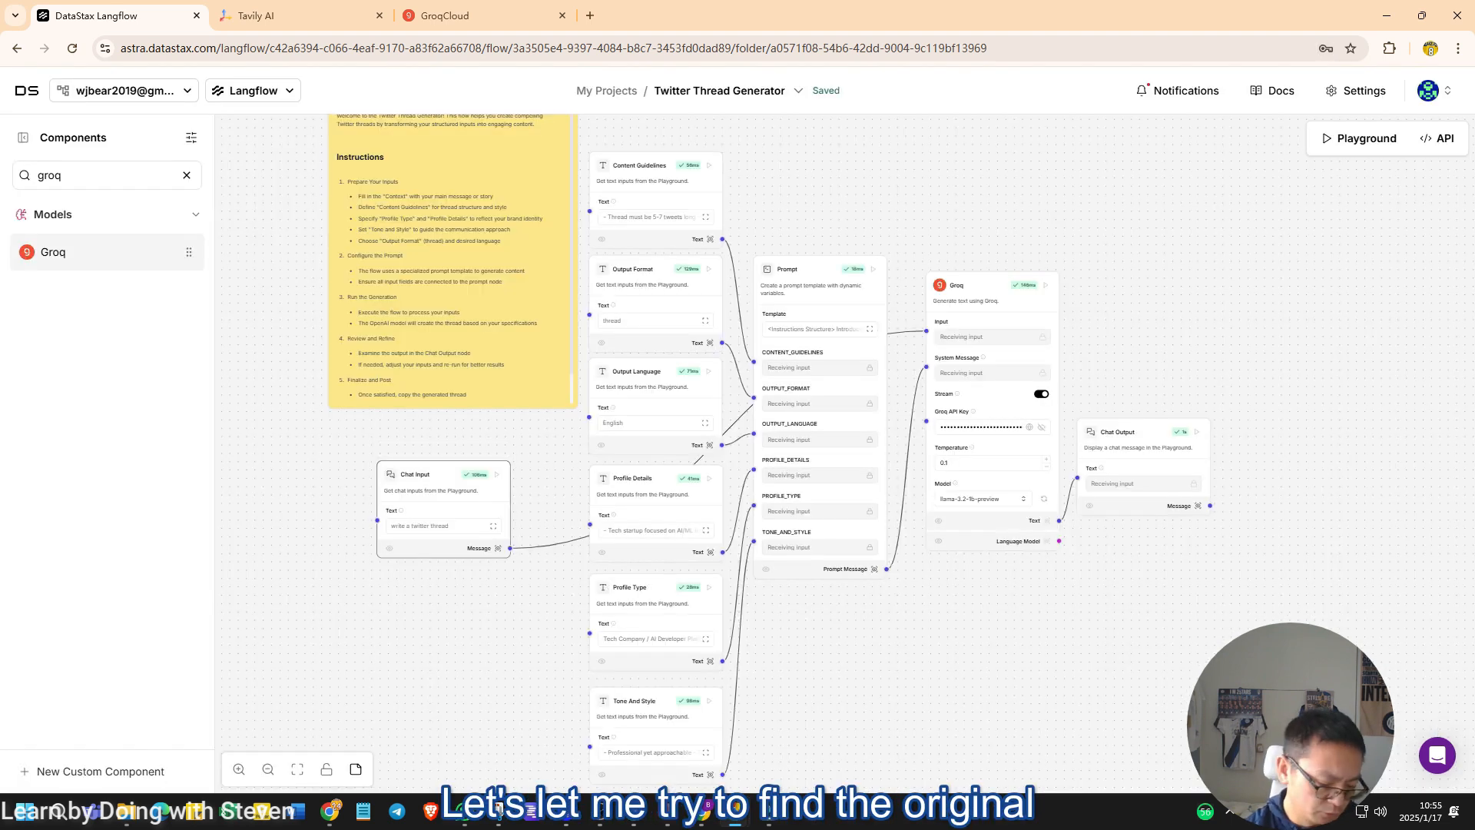
Step: Undo the Chat Input change to recover its original objective text and select the whole text for copying
key("ctrl+z")
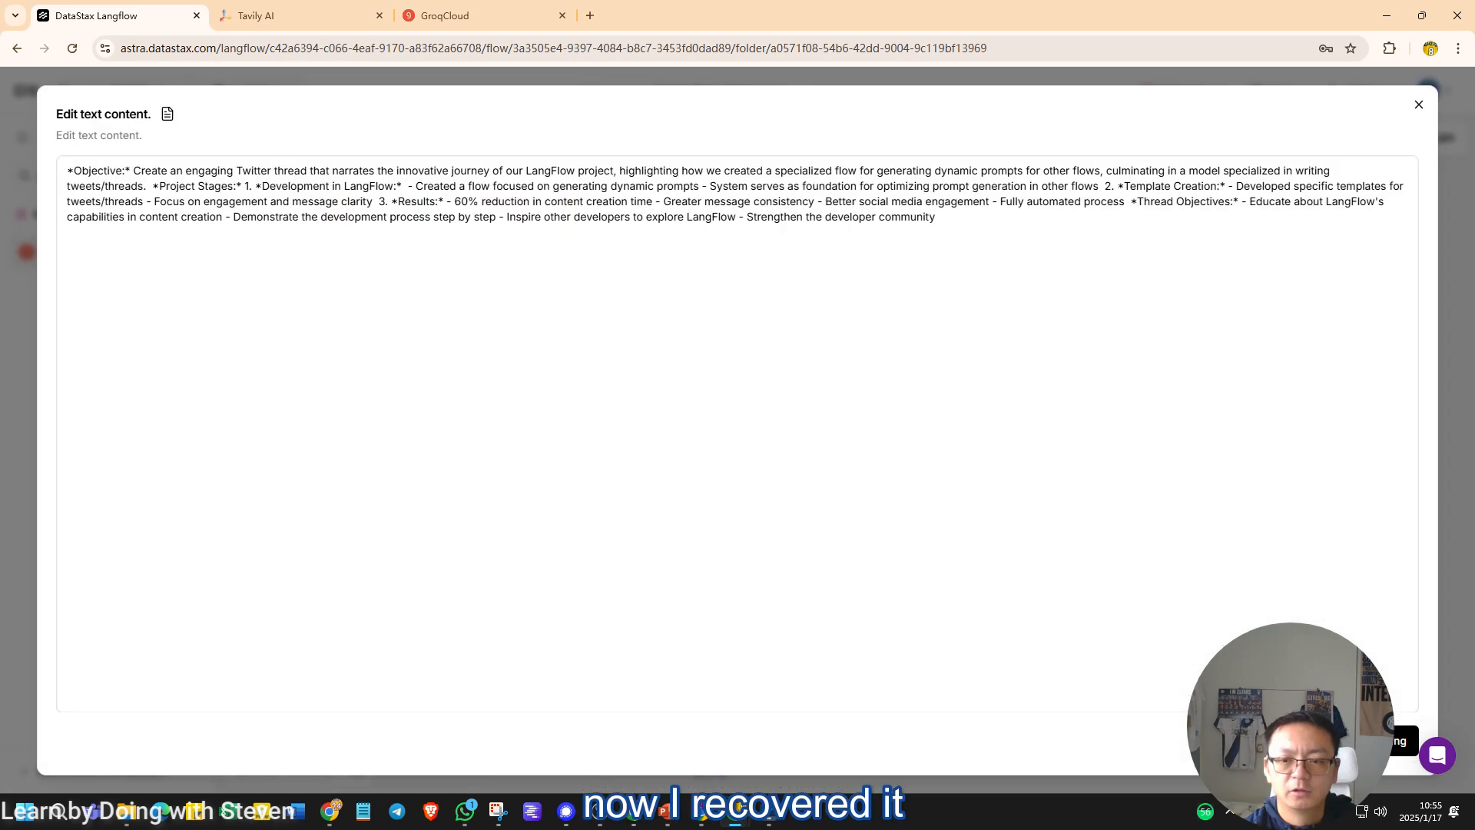
key("ctrl+a")
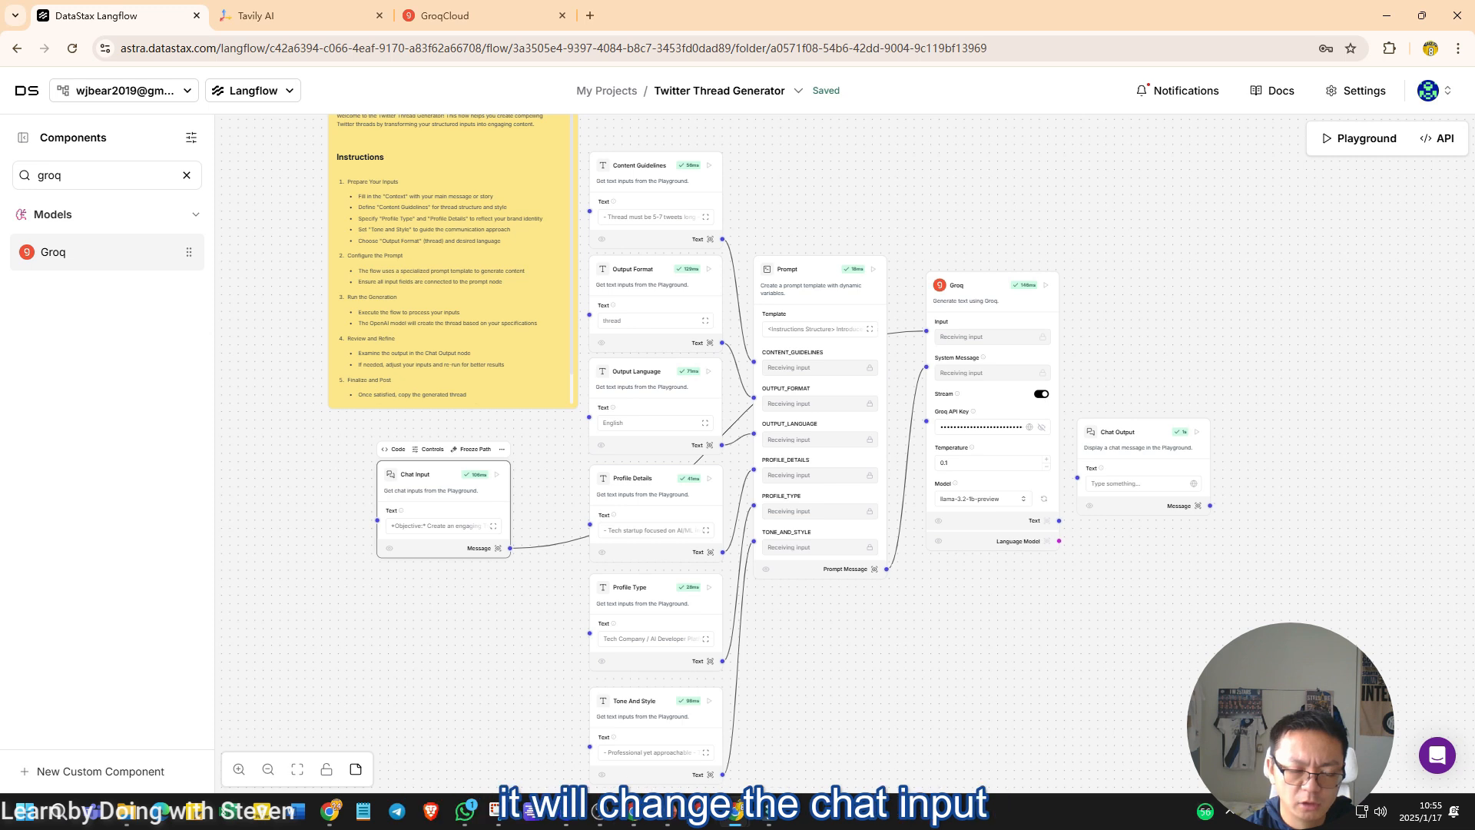
scroll(430, 507, "up", 4)
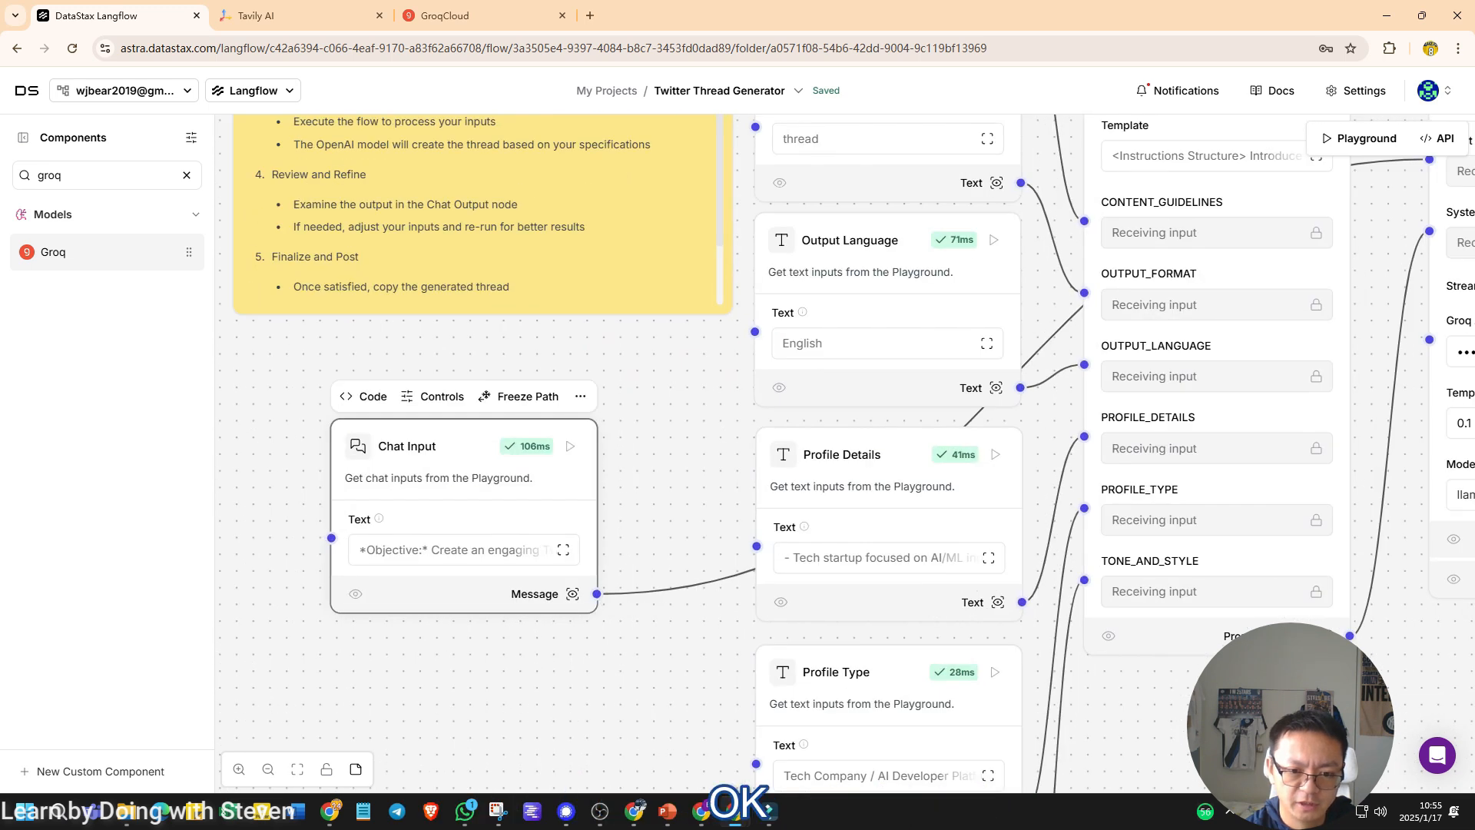
scroll(845, 510, "down", 2)
scroll(781, 507, "down", 2)
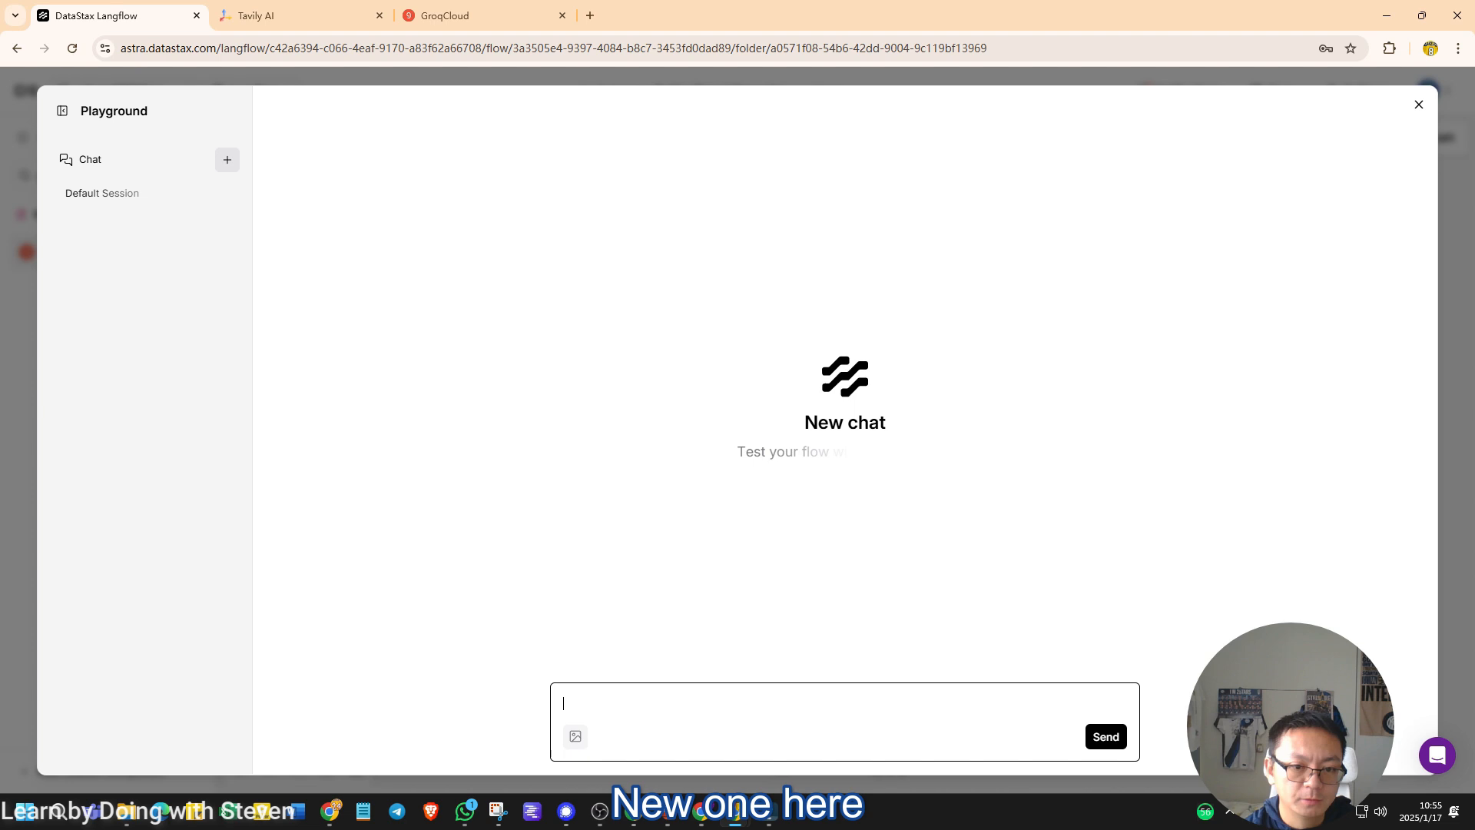
Step: Send the original objective prompt in a new Playground chat and copy the sent message
key("ctrl+v")
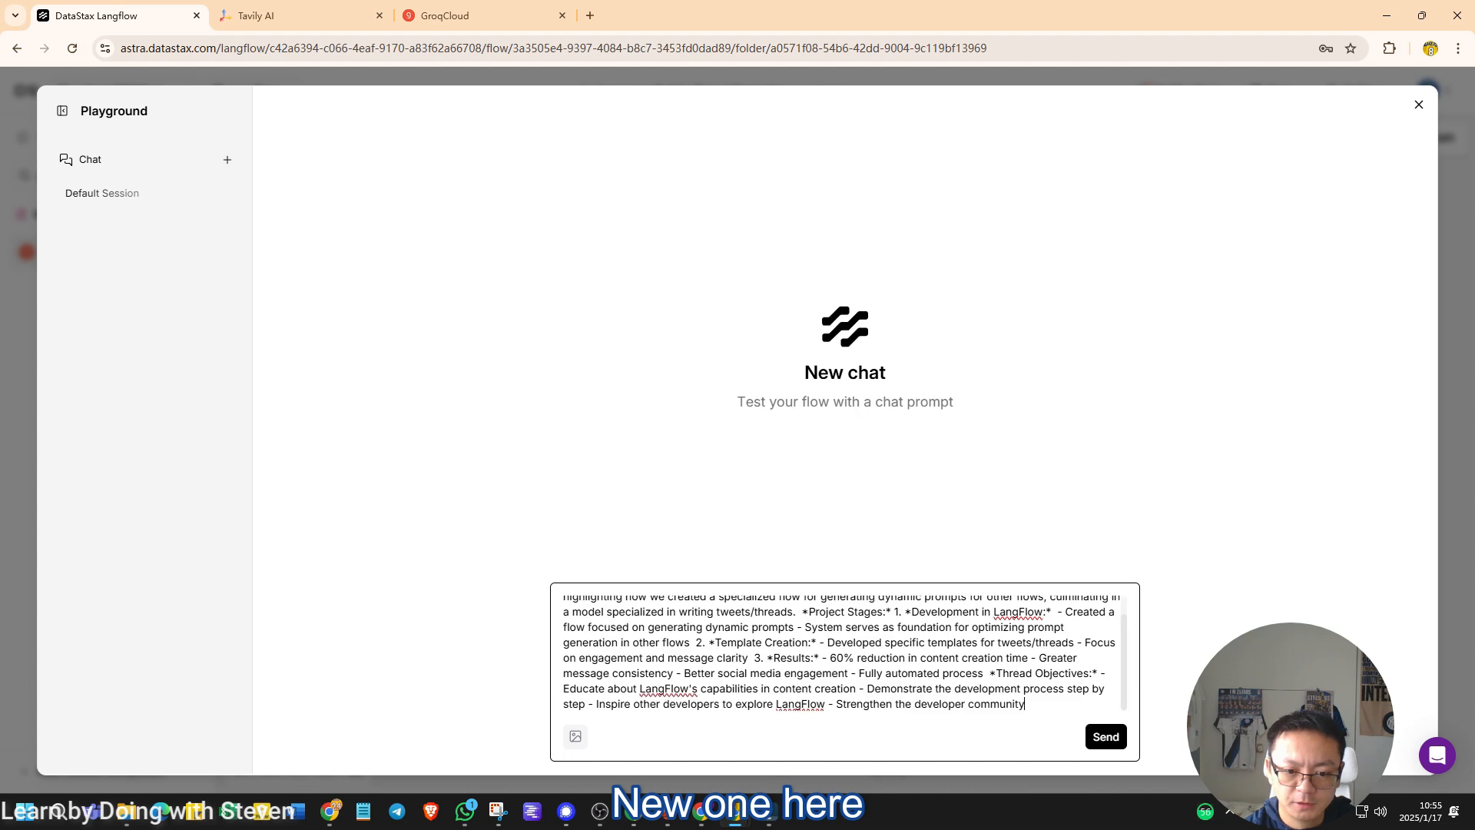
key("Return")
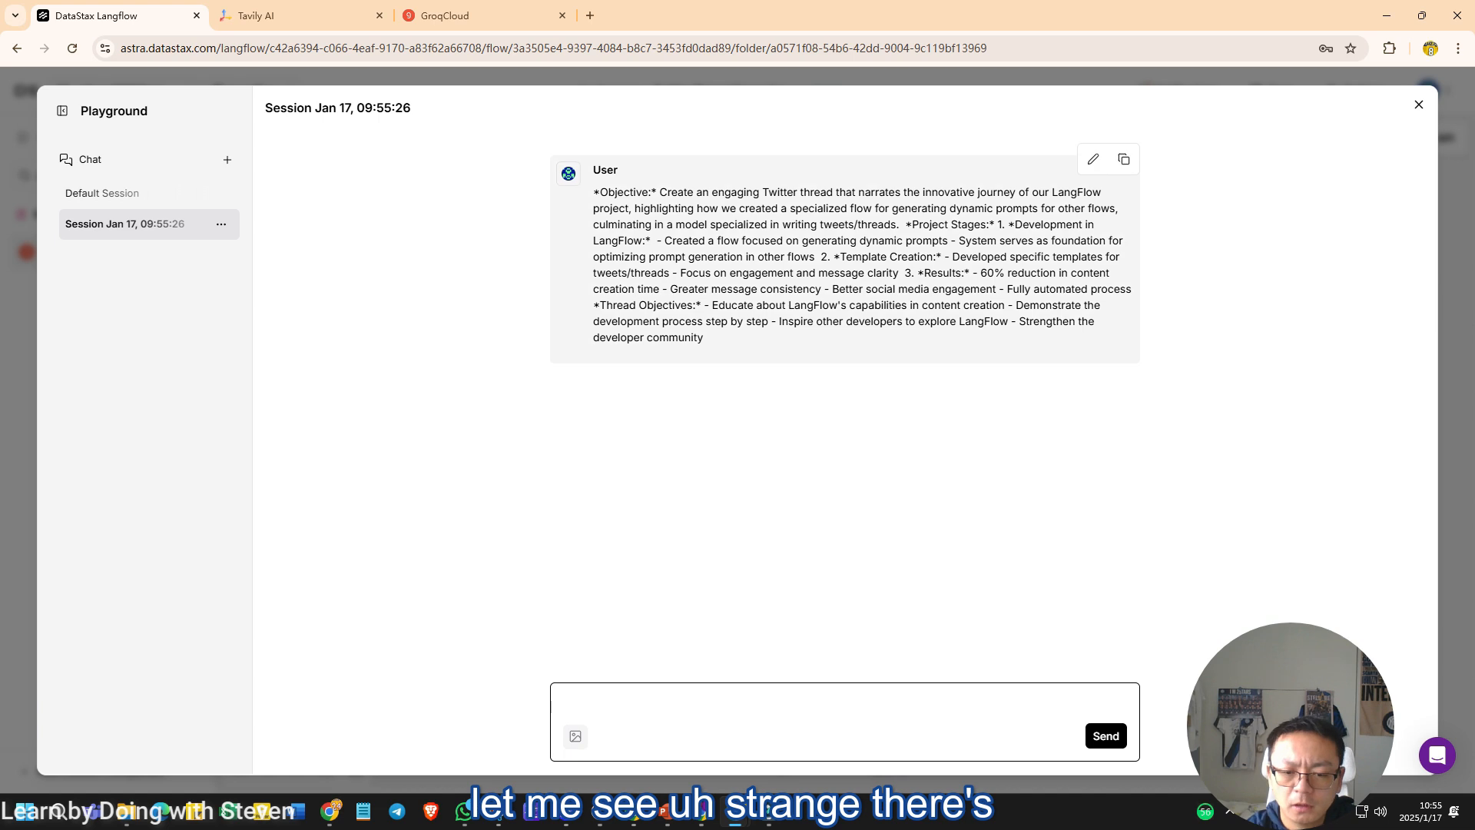
left_click_drag(593, 169, 703, 338)
key("ctrl+c")
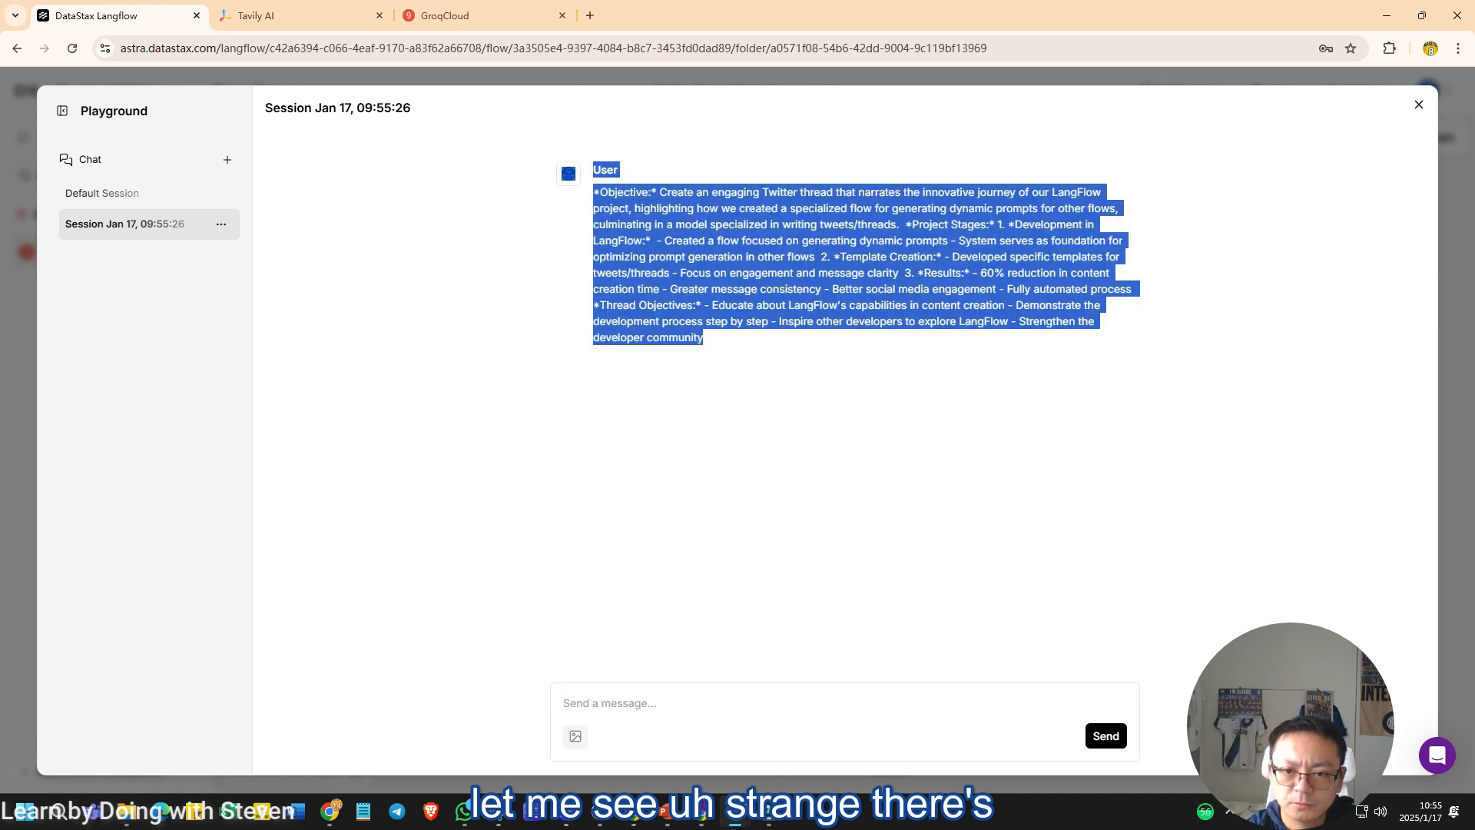
left_click(845, 500)
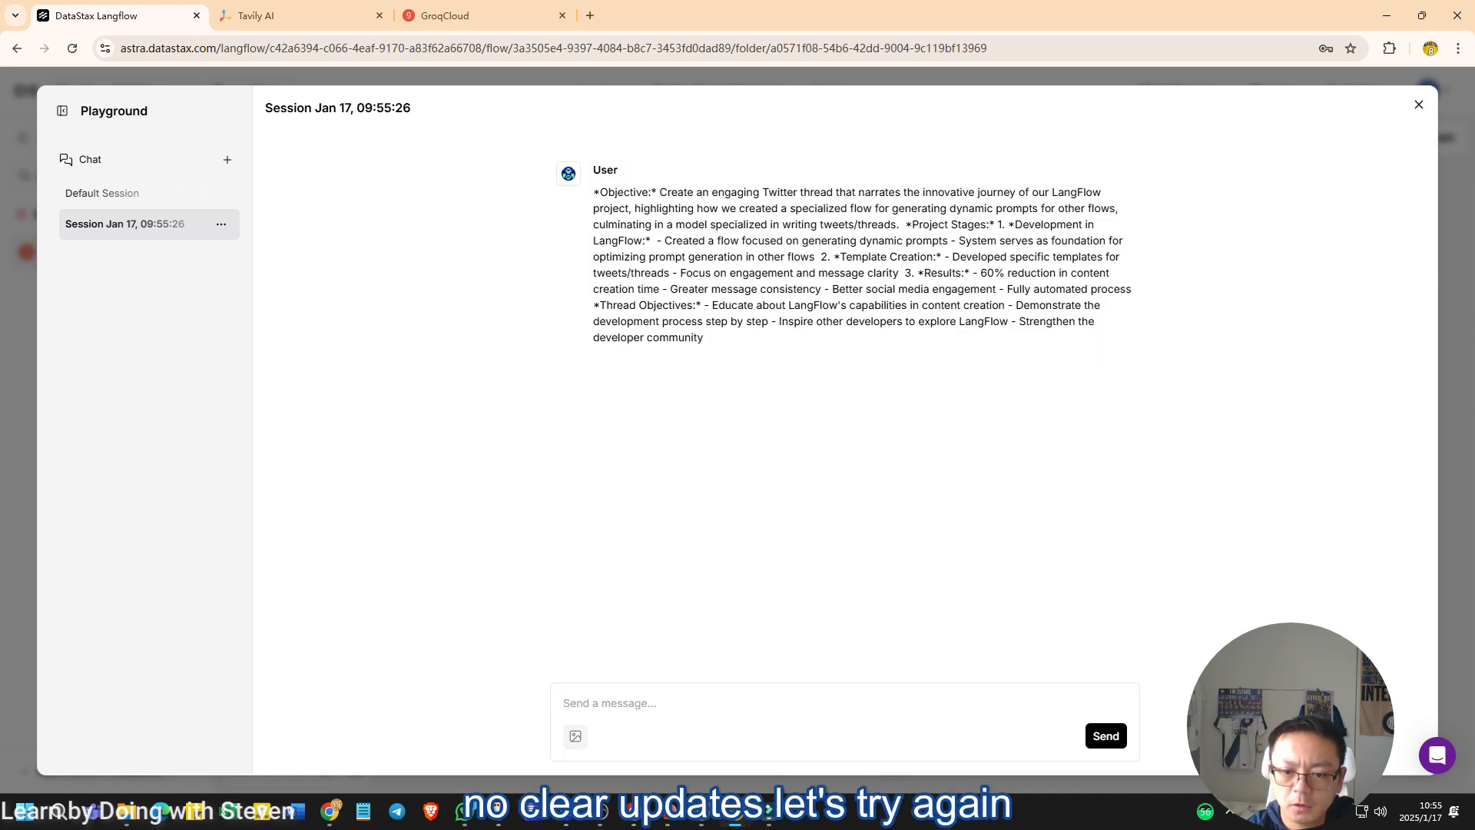
Step: Retry the full objective prompt in another new Playground chat
left_click(227, 159)
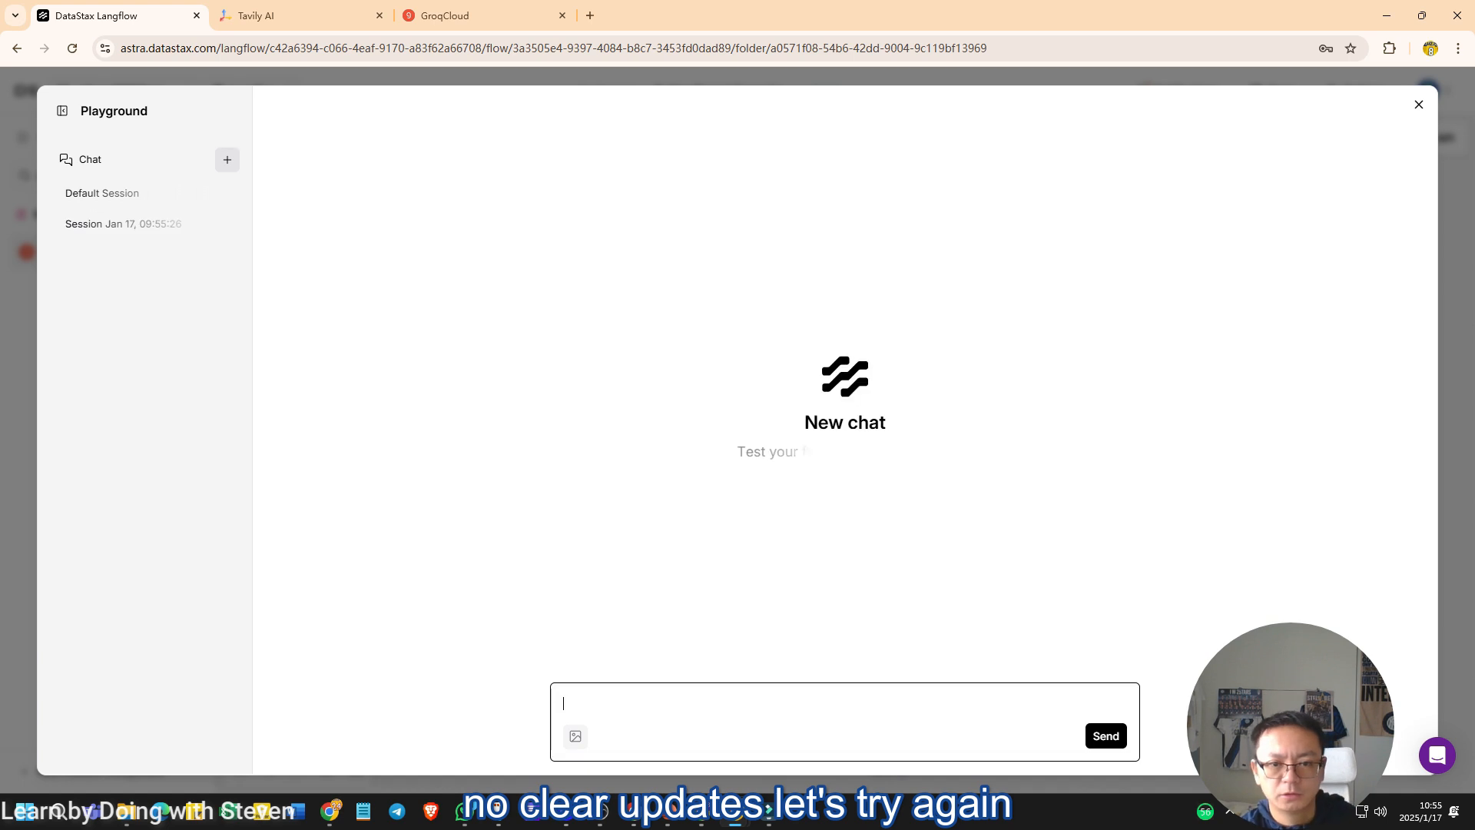
key("ctrl+v")
key("Return")
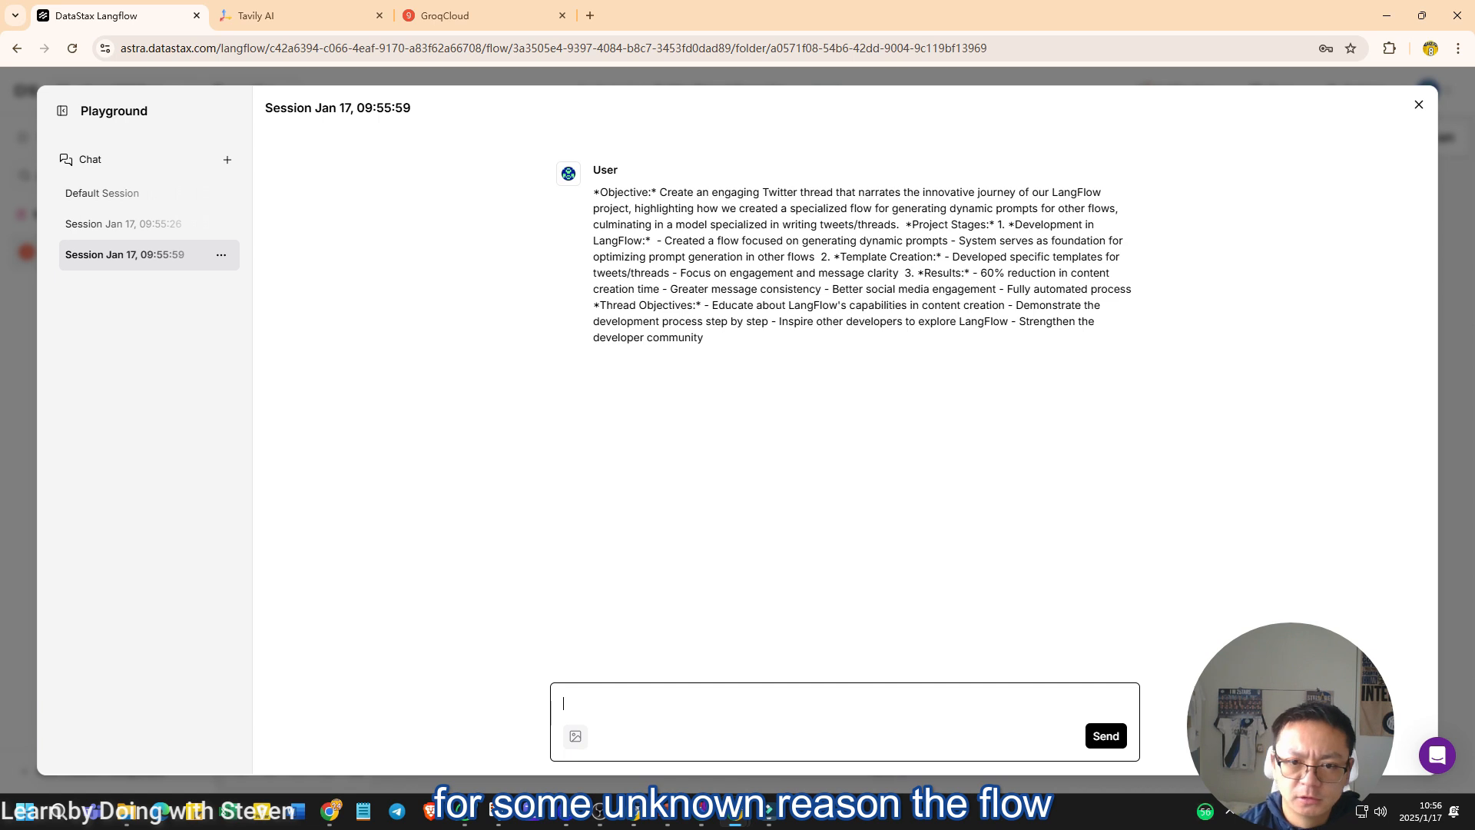
Step: In a new chat, send the shortened prompt "Create an engaging Twitter thread that narrates the innovative journey of our LangFlow project"
left_click(226, 159)
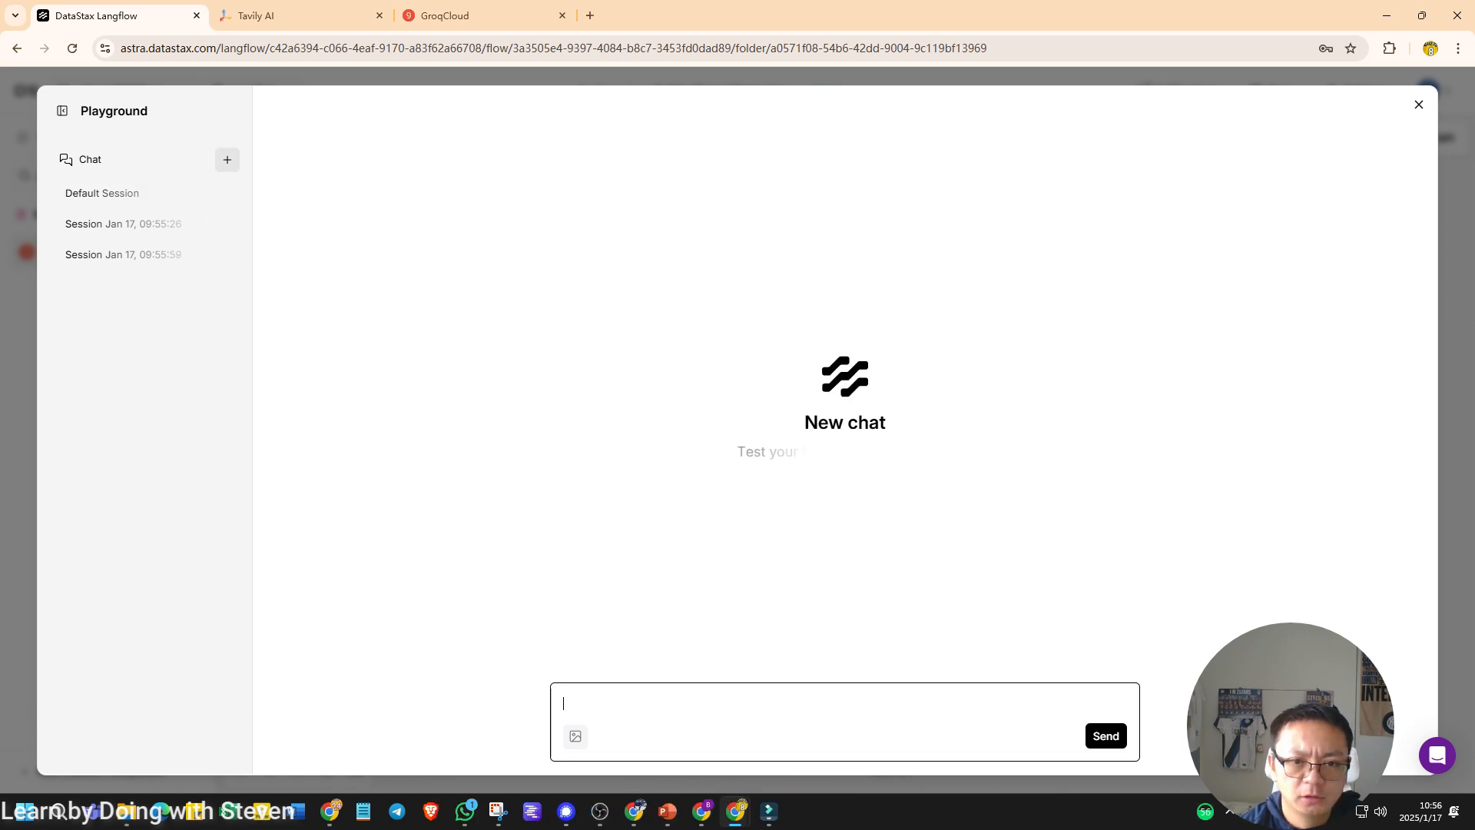
key("ctrl+v")
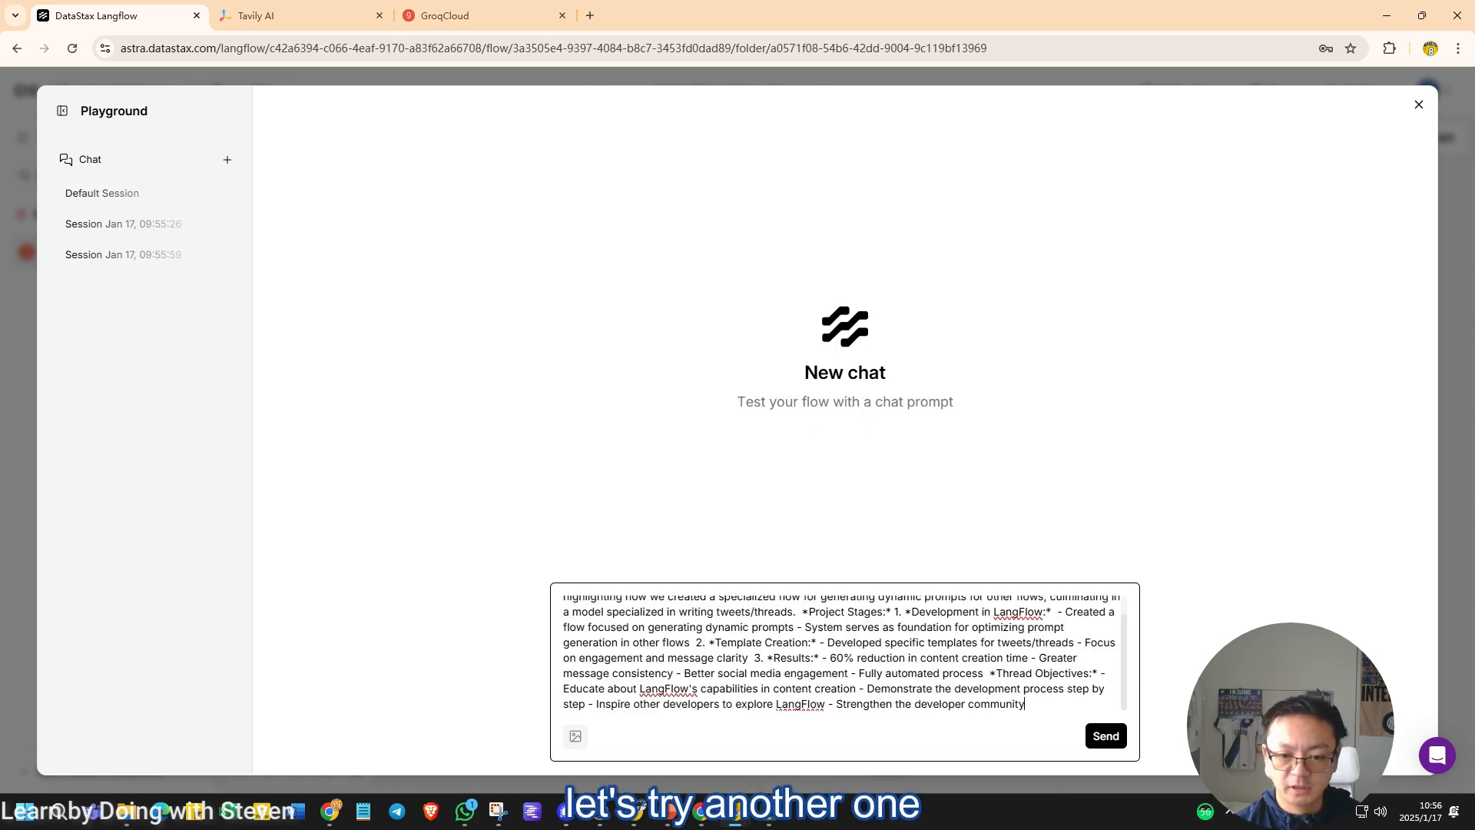
scroll(841, 653, "up", 1)
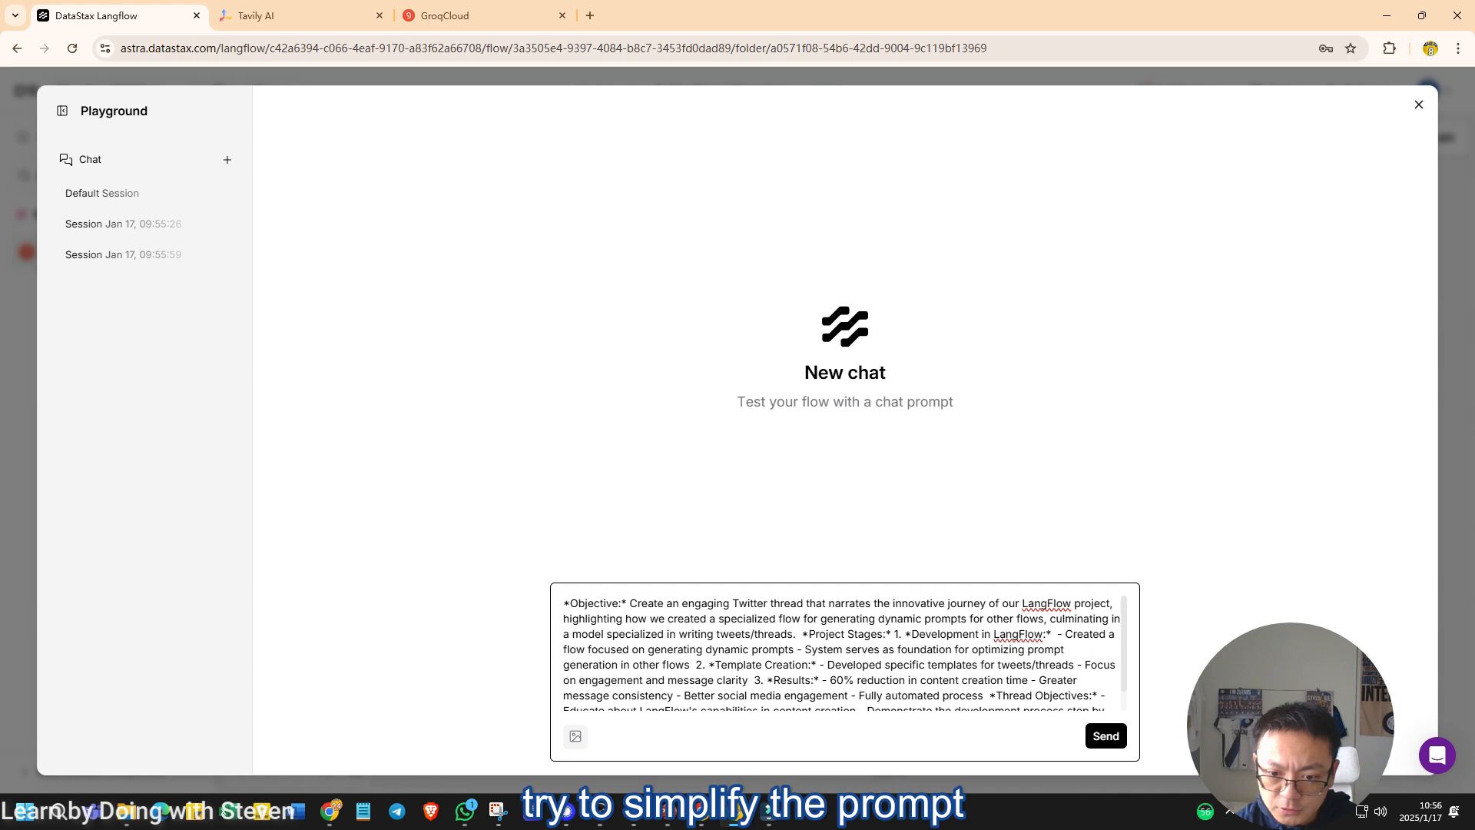
key("ctrl+shift+End")
key("Delete")
key("Return")
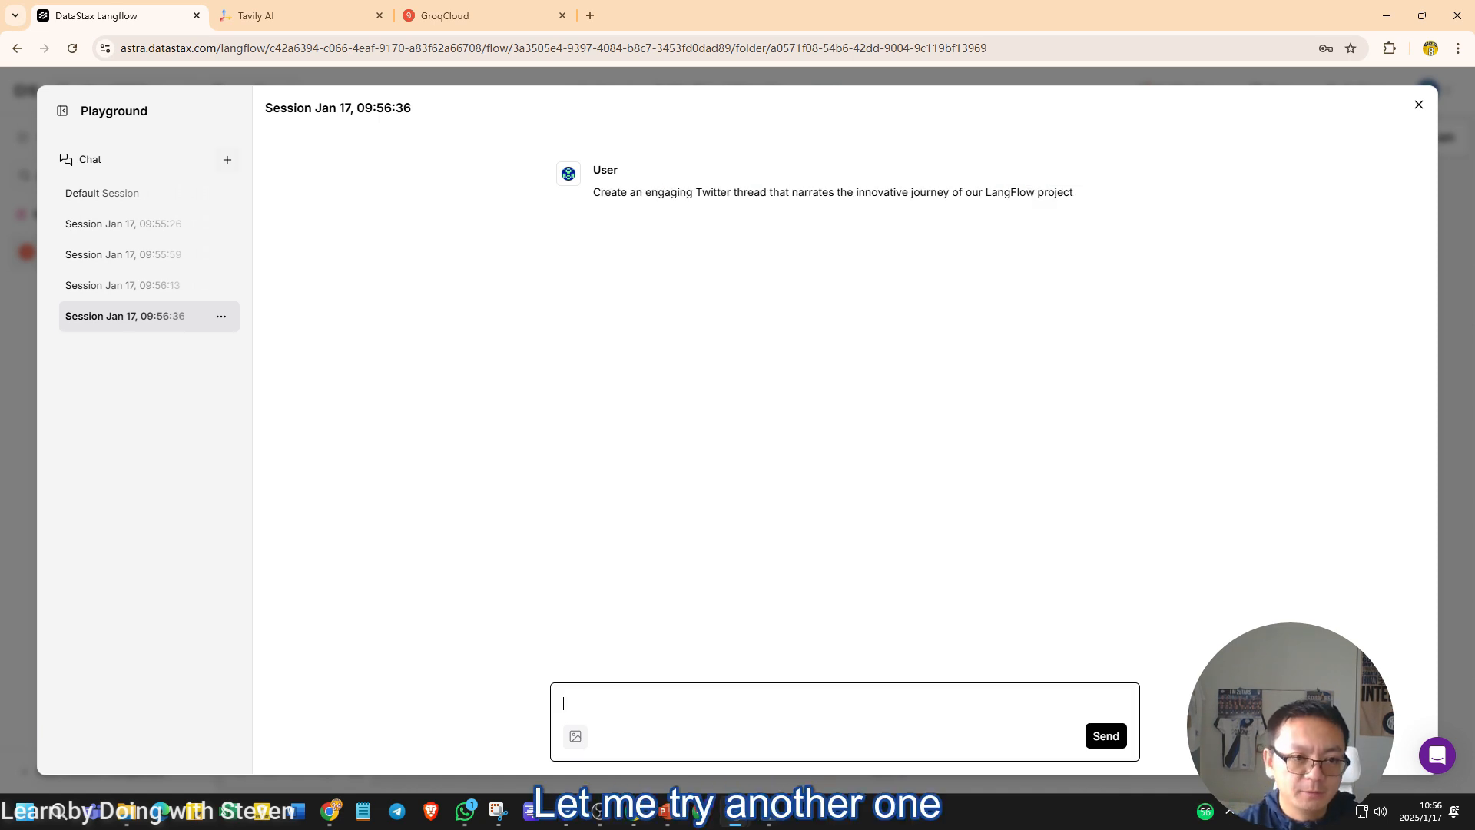
Step: Send "Create an engaging Twitter thread about machine learning" in a new chat and close the Playground
left_click(227, 159)
key("ctrl+v")
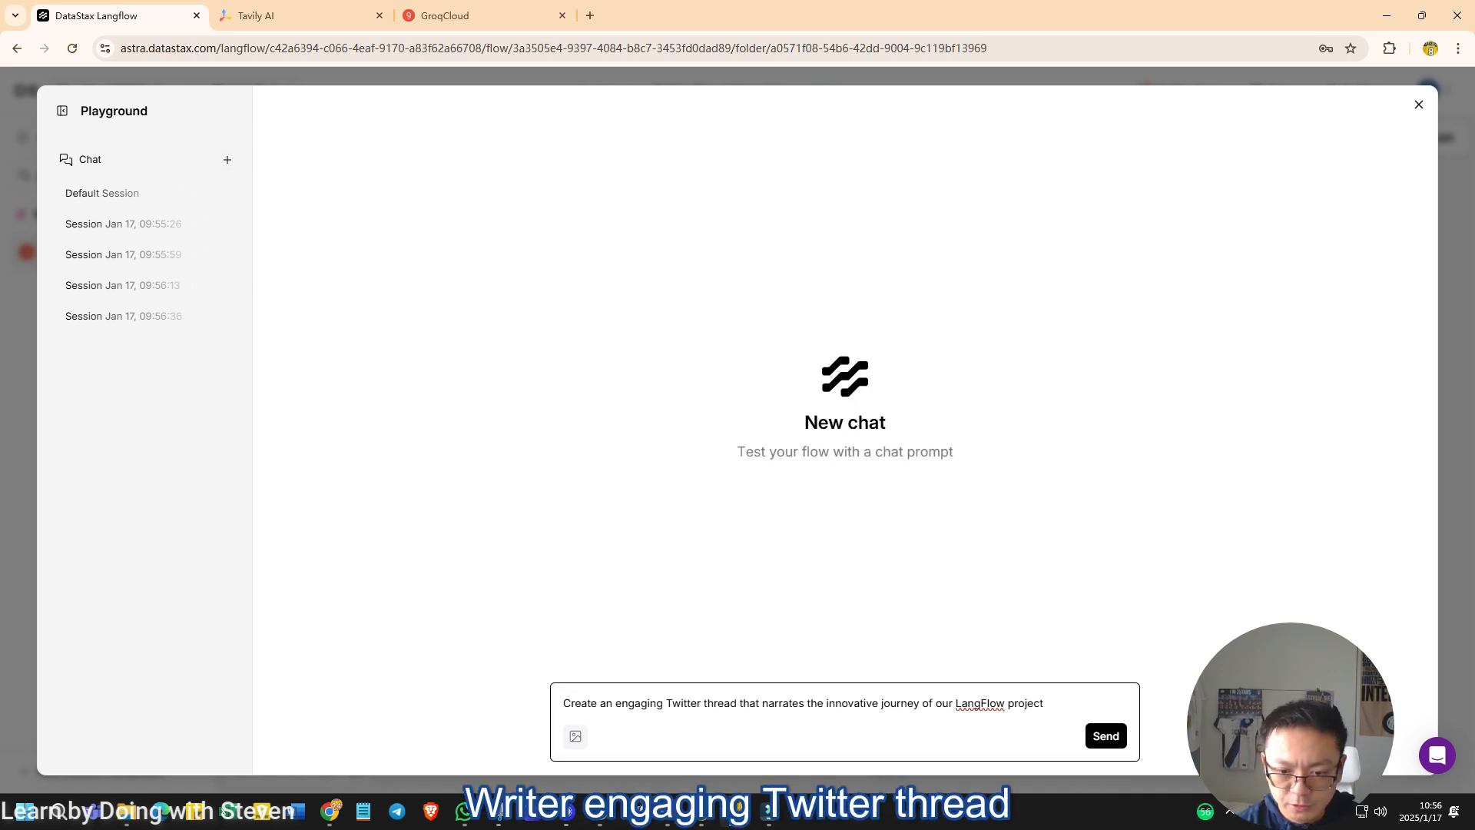
left_click(739, 703)
key("shift+End")
type("ab")
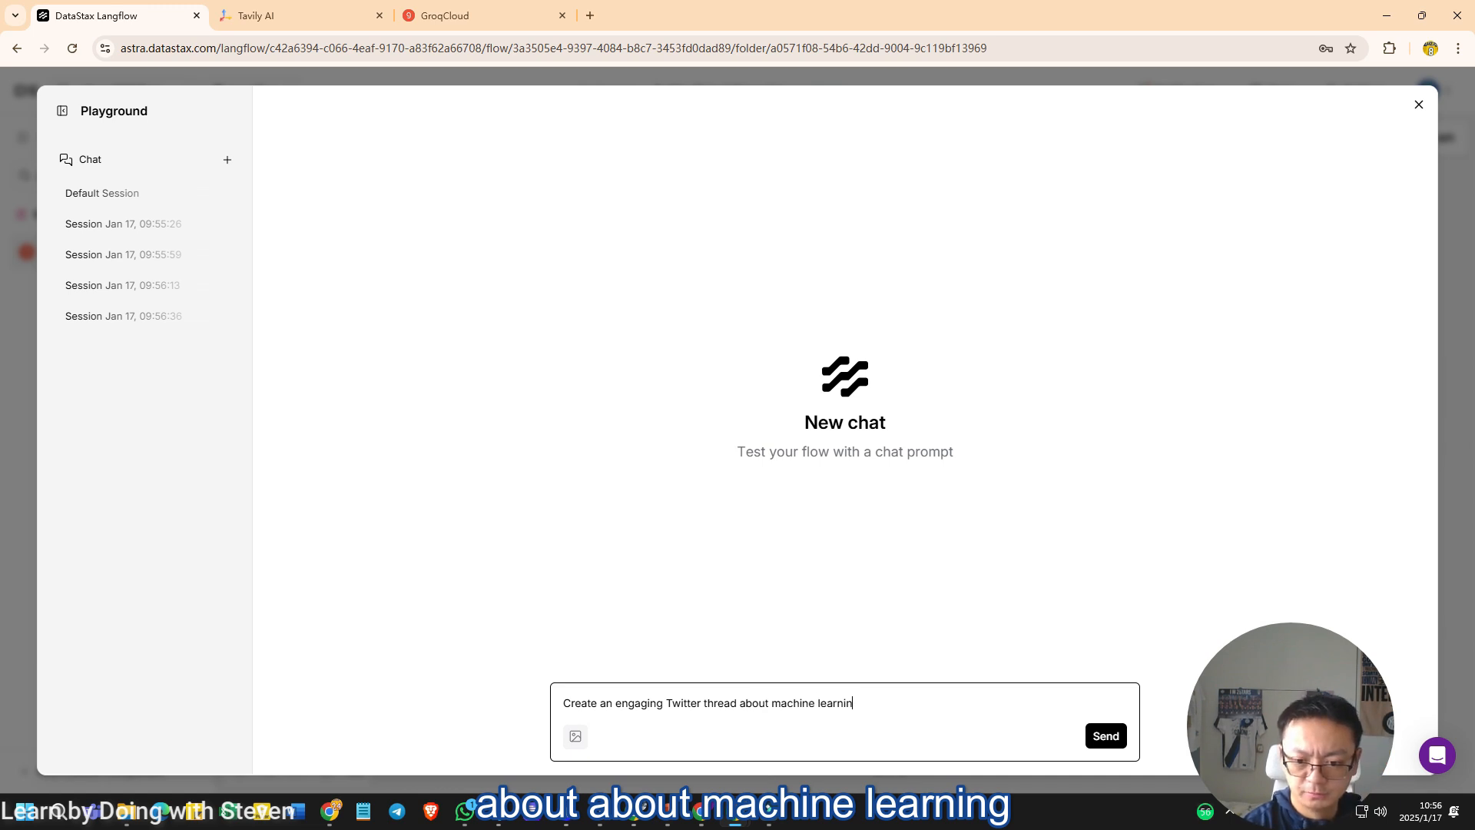
type("g")
key("Return")
left_click(1419, 105)
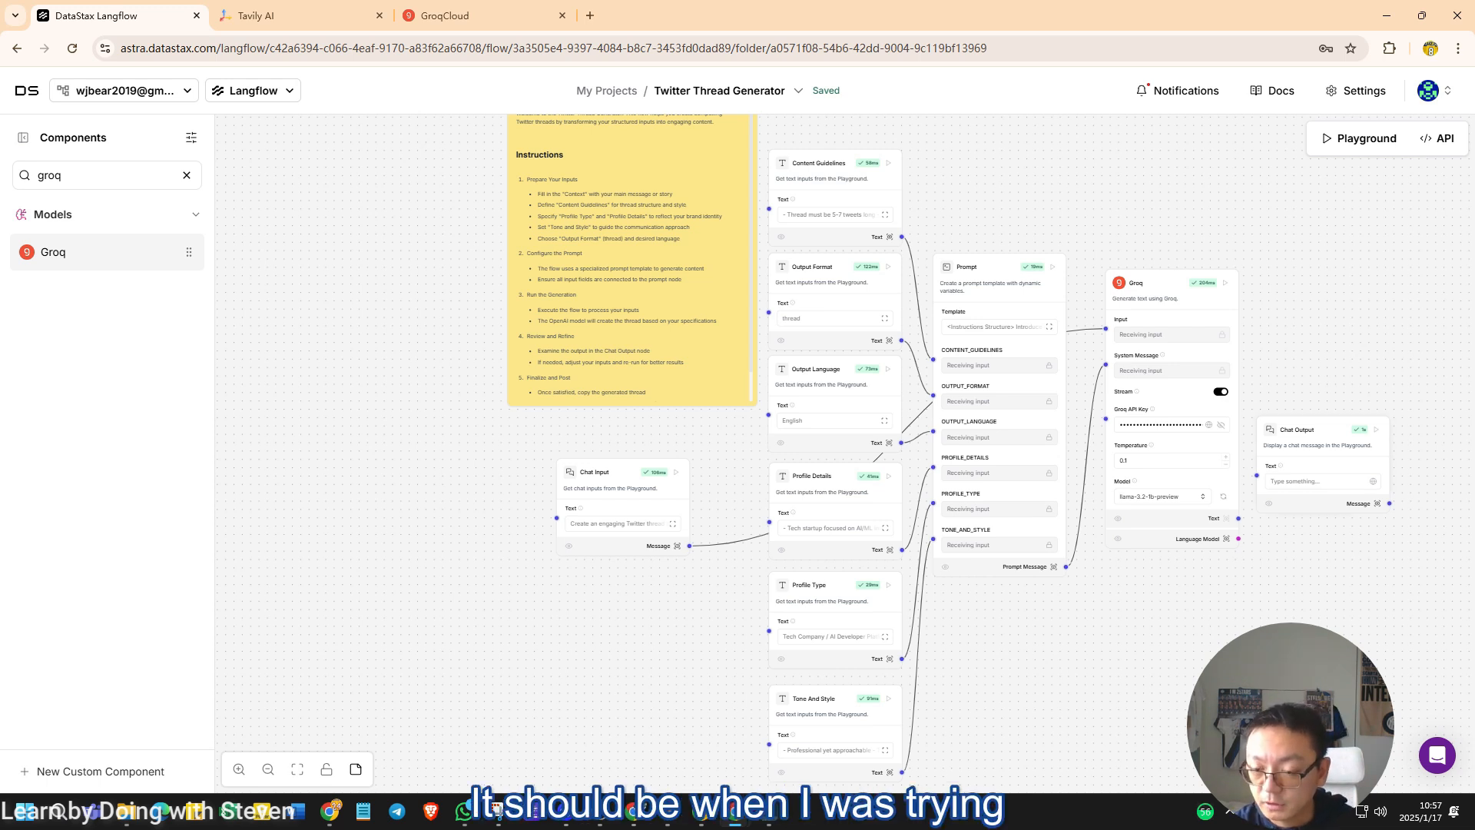
Step: Step through the undo history until Chat Input holds the original objective text and Groq uses llama-3.2-1b-preview, and copy that text
scroll(720, 591, "up", 3)
left_click(644, 466)
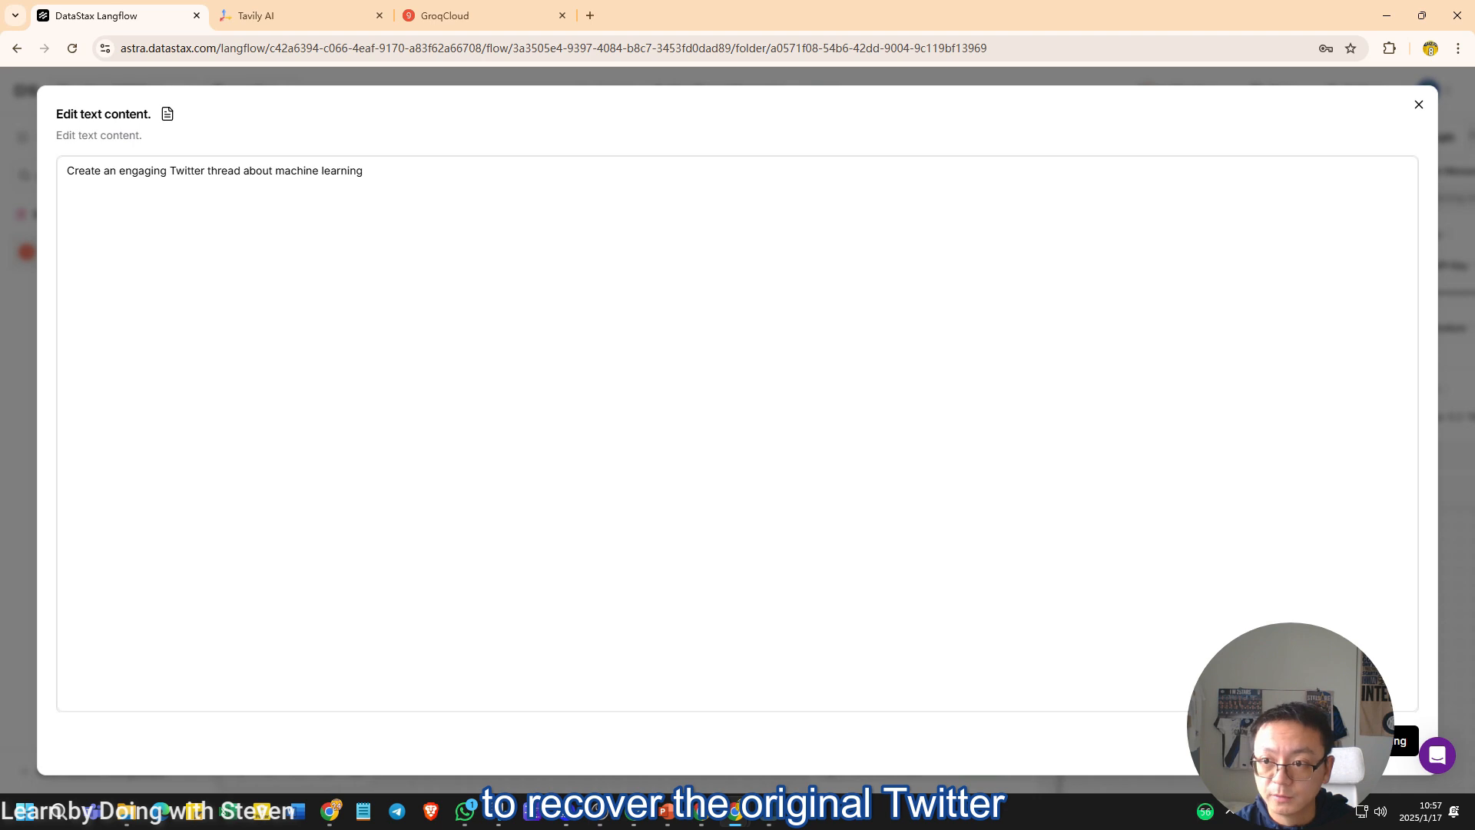
left_click(1419, 105)
scroll(738, 453, "down", 3)
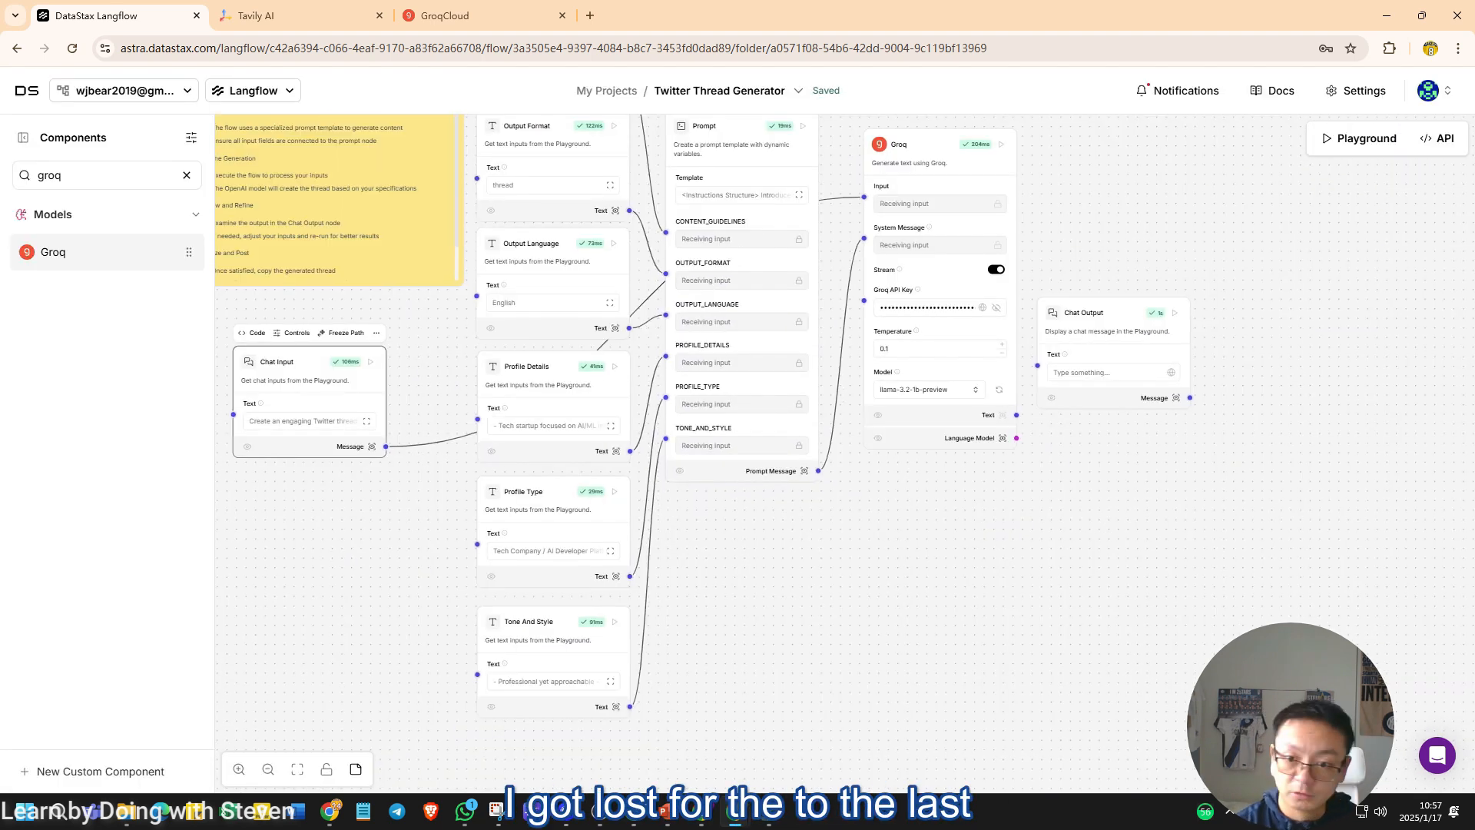
key("ctrl+z")
key("ctrl+z")
key("ctrl+z")
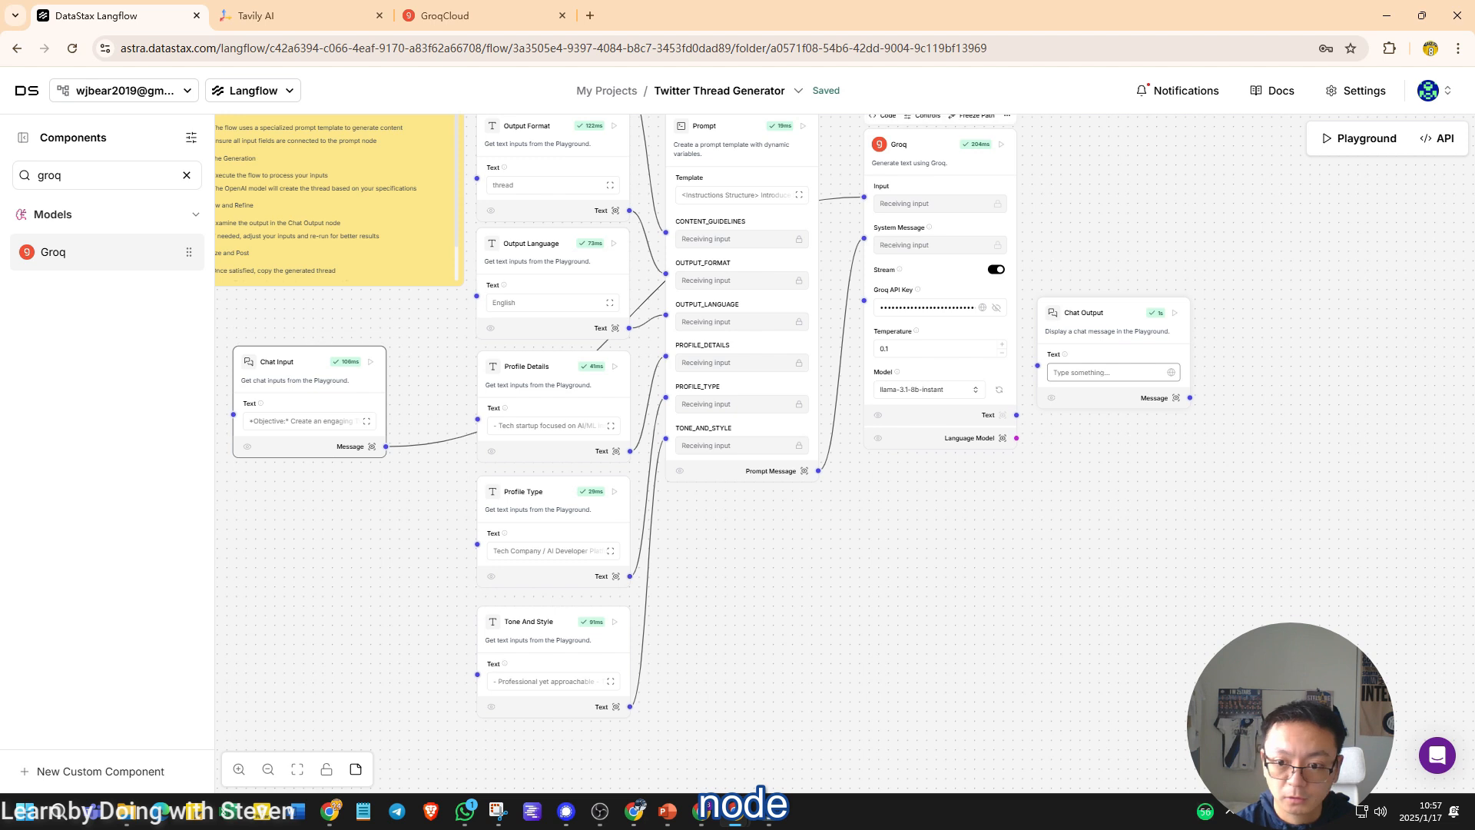
key("ctrl+y")
key("ctrl+y")
key("ctrl+y")
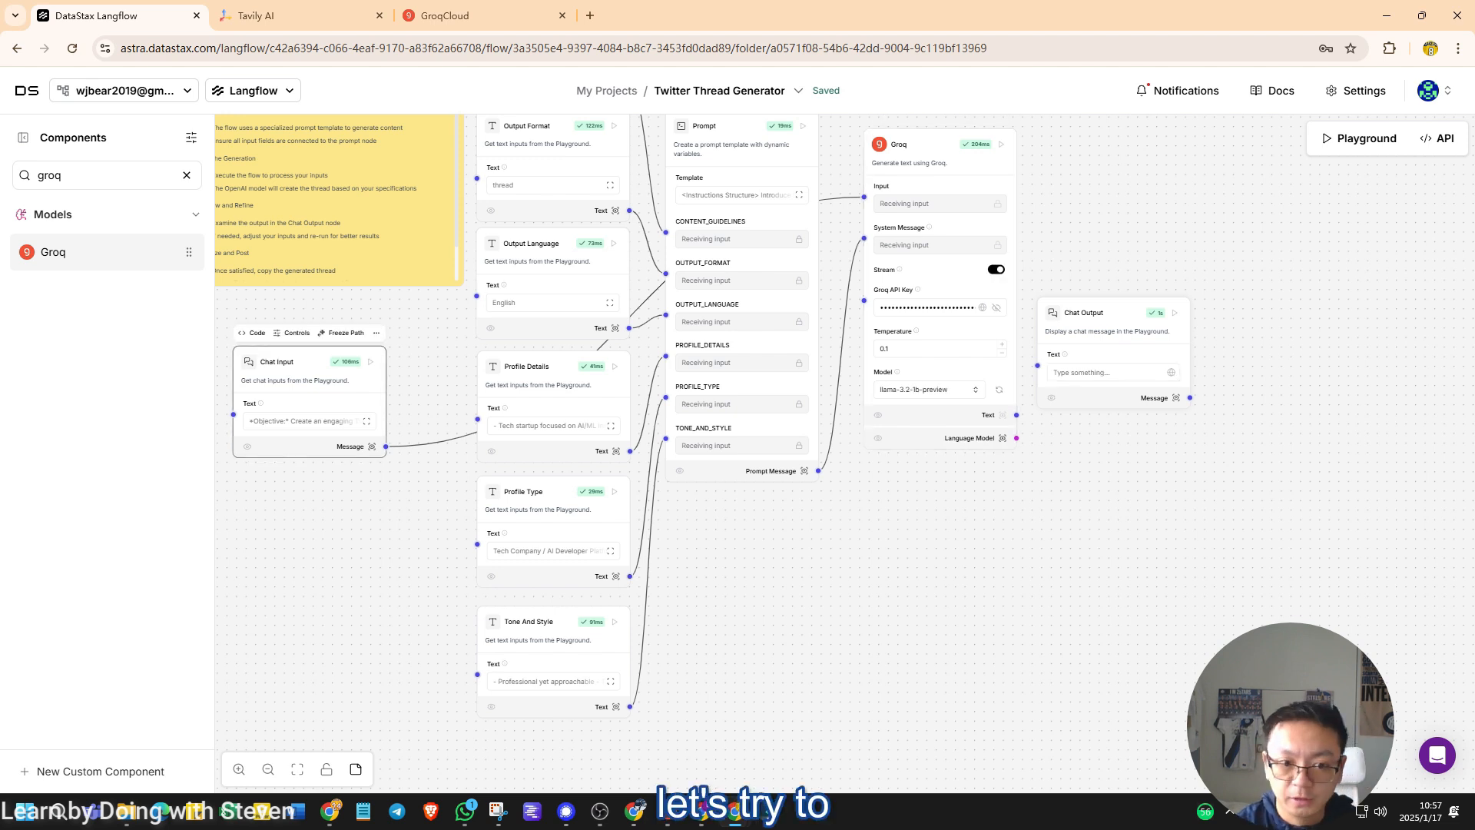
left_click(366, 421)
key("Escape")
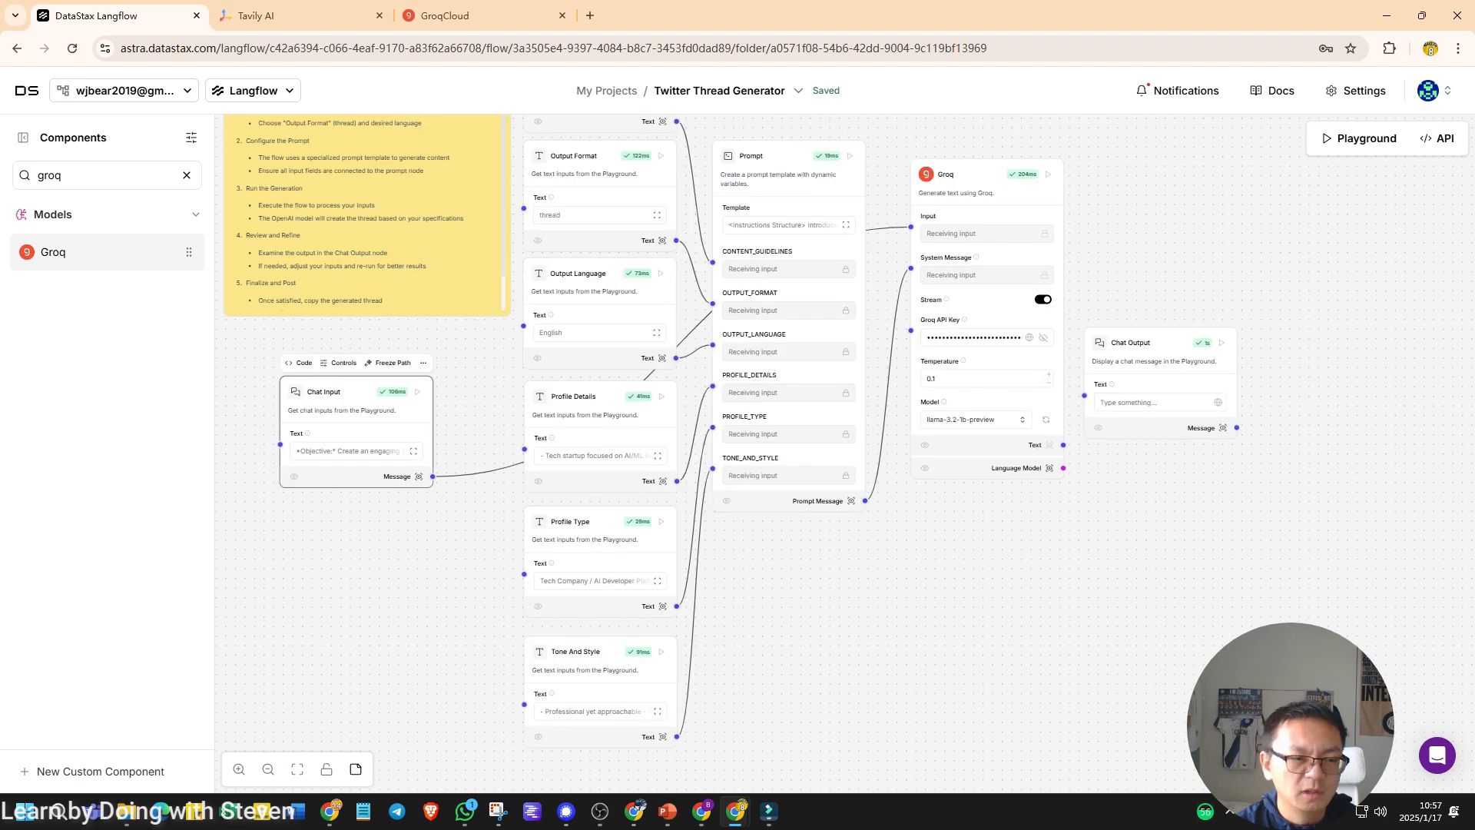
Step: Add a separate Prompt node below the Groq node and save the copied objective text as its template
key("/")
key("BackSpace")
type("prompt")
left_click_drag(61, 252, 1037, 671)
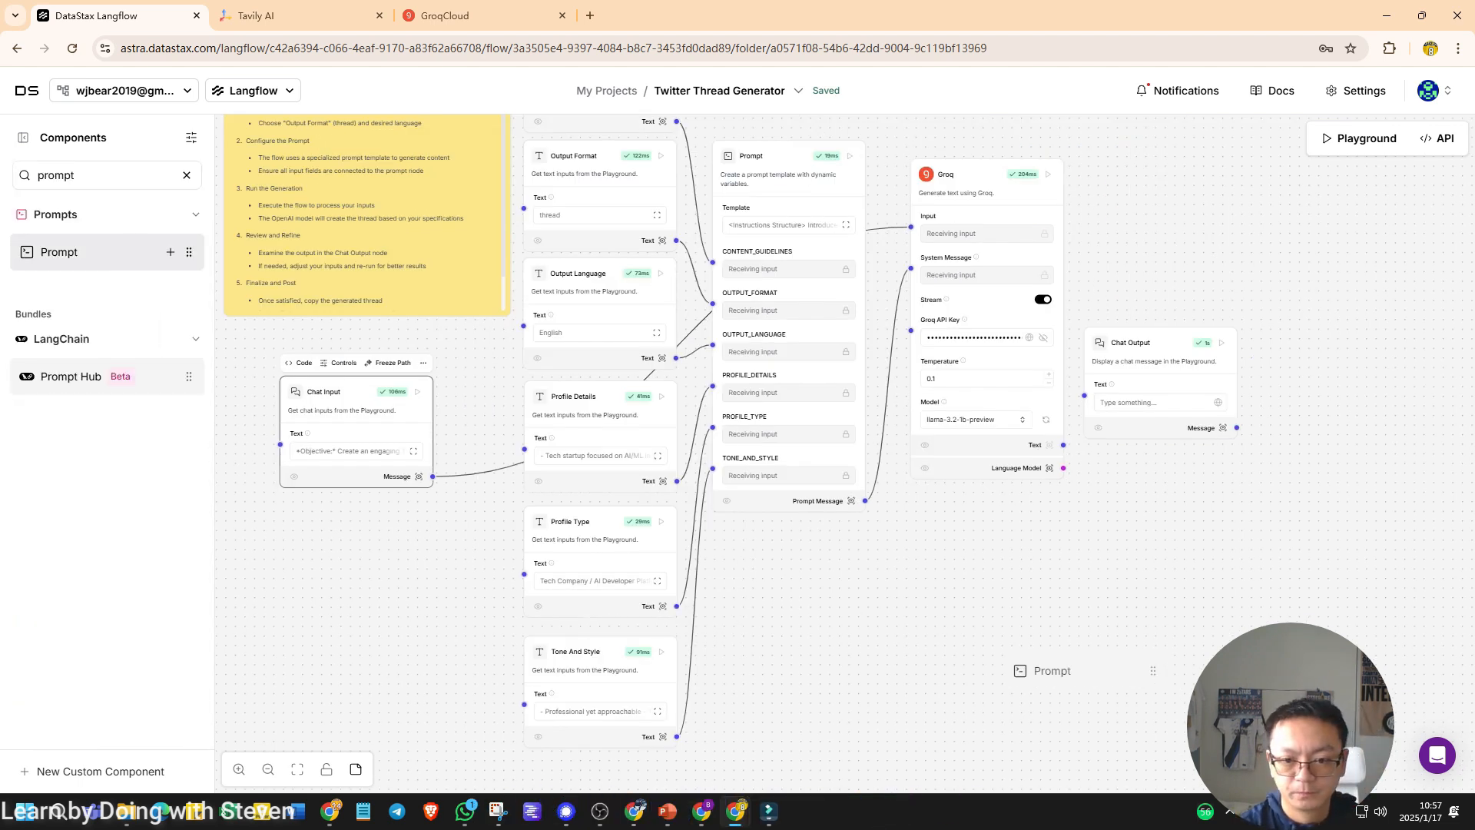
left_click(1053, 727)
key("ctrl+v")
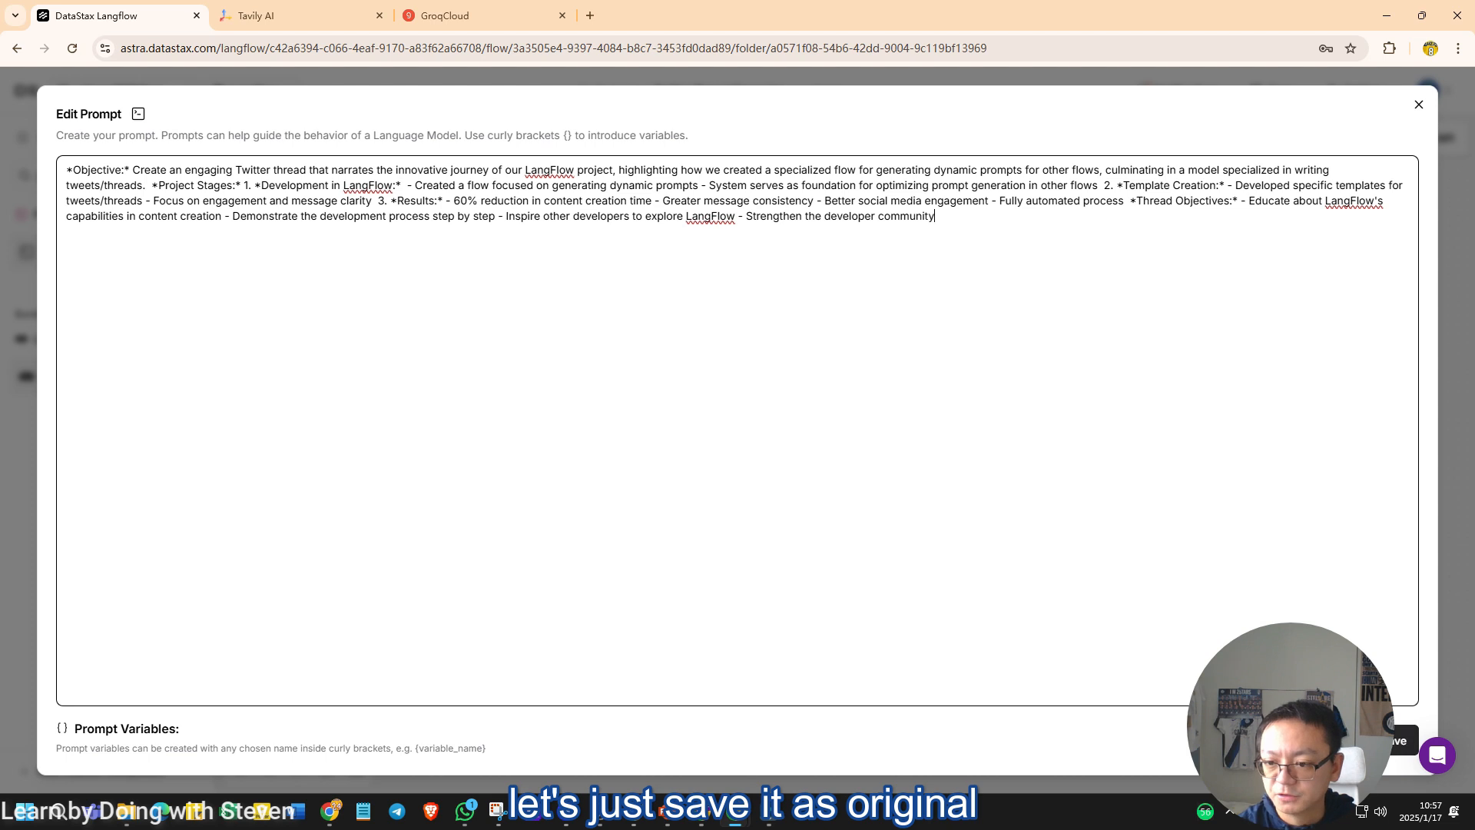
left_click(1409, 740)
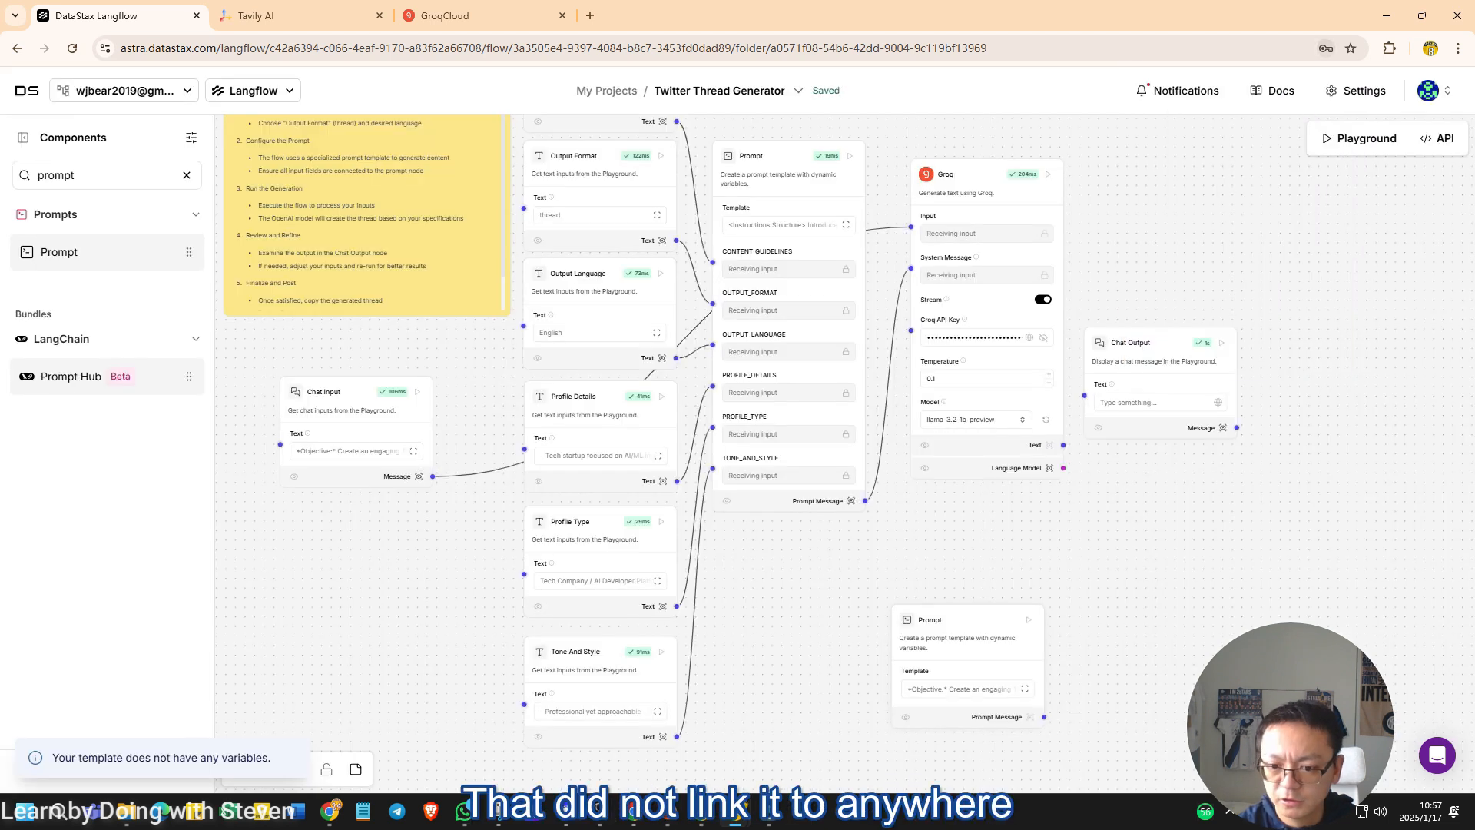
Step: Move the new Prompt node beneath the main Prompt node and connect Groq's Text output to Chat Output's Text input
left_click_drag(960, 619, 806, 567)
left_click_drag(1063, 445, 1084, 396)
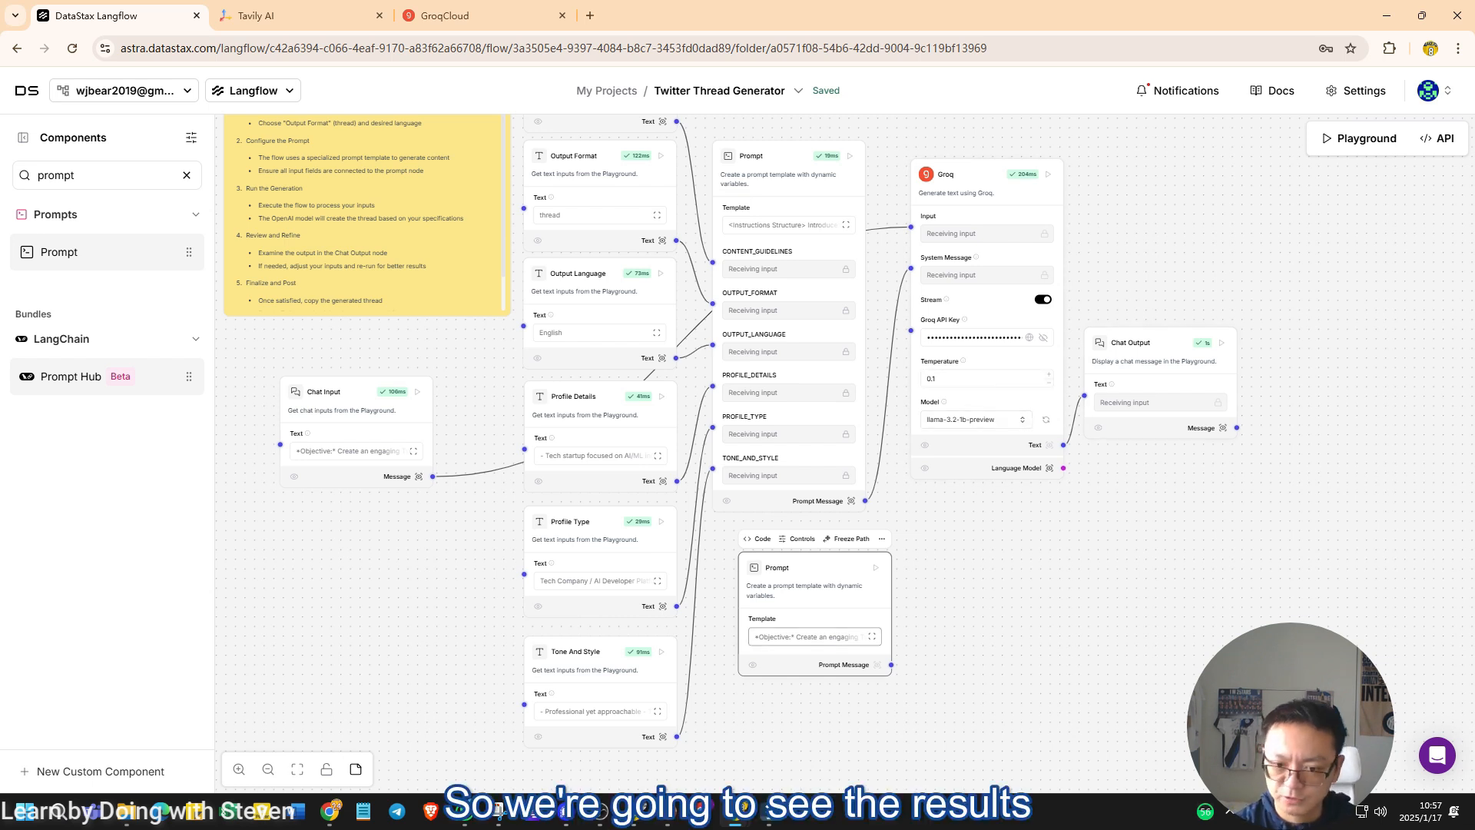
Step: Copy the objective text from the unconnected Prompt node and send it in a new Playground chat
left_click(807, 636)
key("ctrl+a")
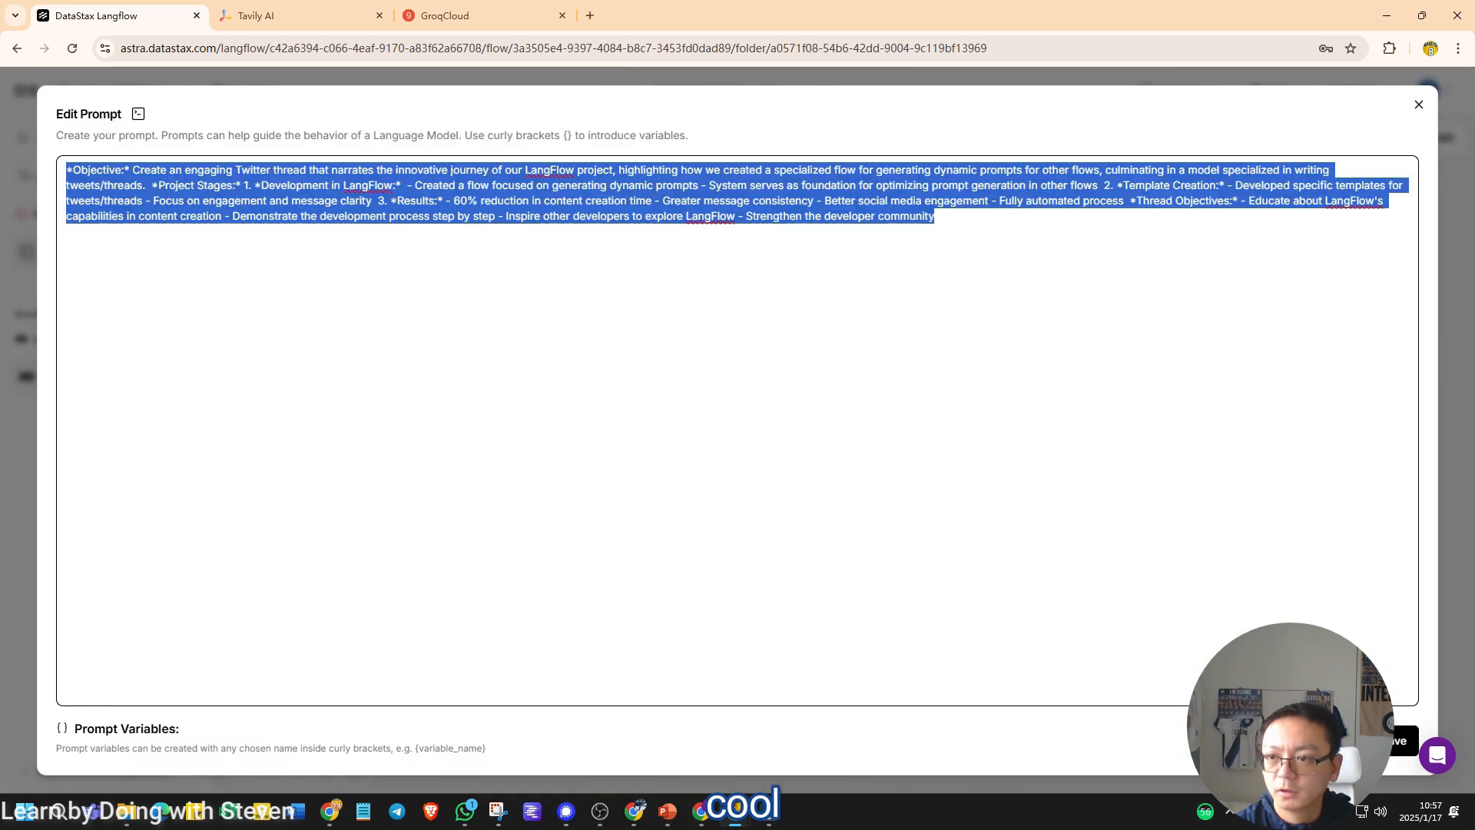
key("Escape")
key("ctrl+k")
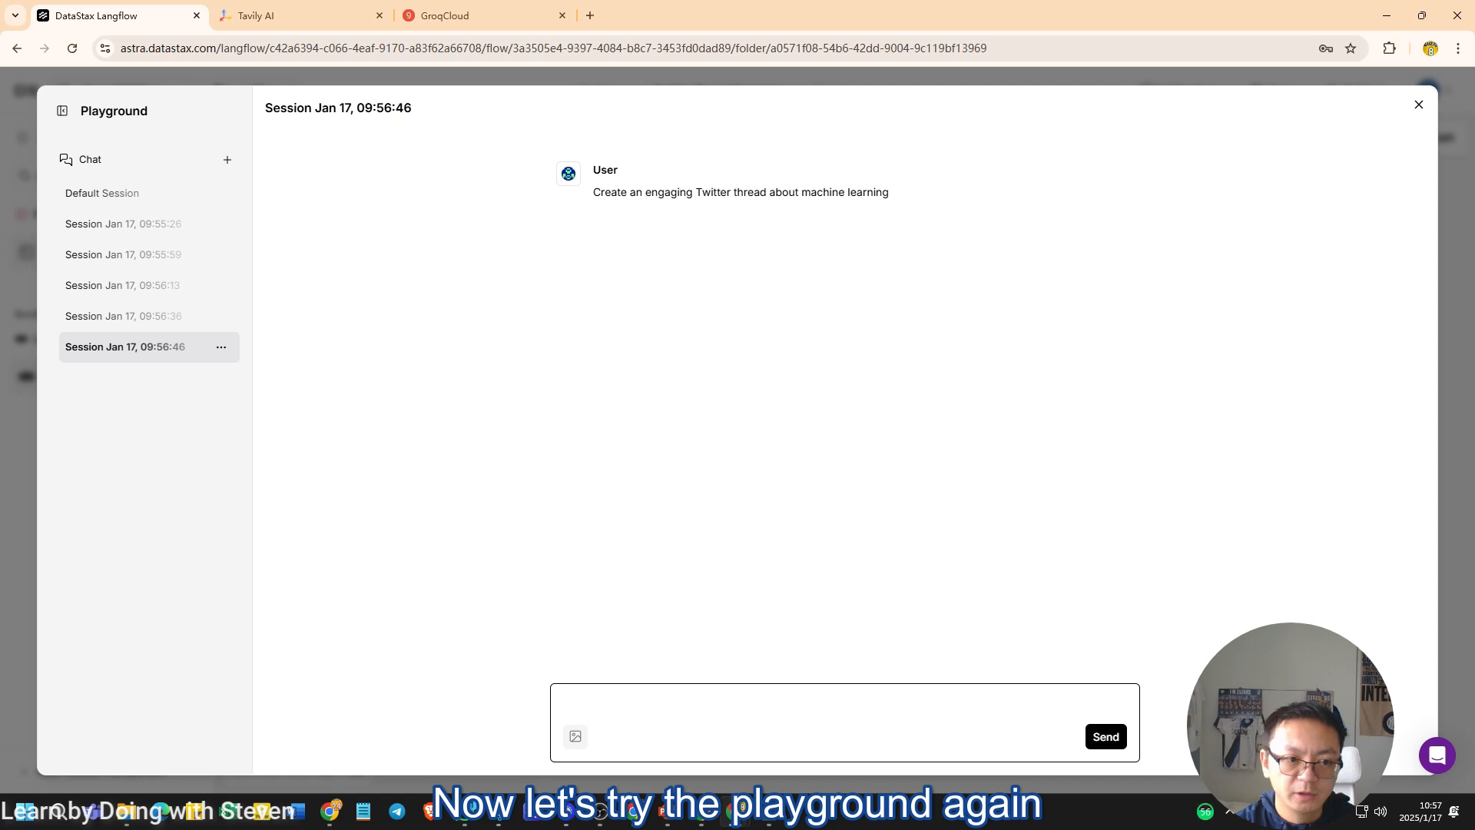
left_click(227, 159)
key("ctrl+v")
key("Return")
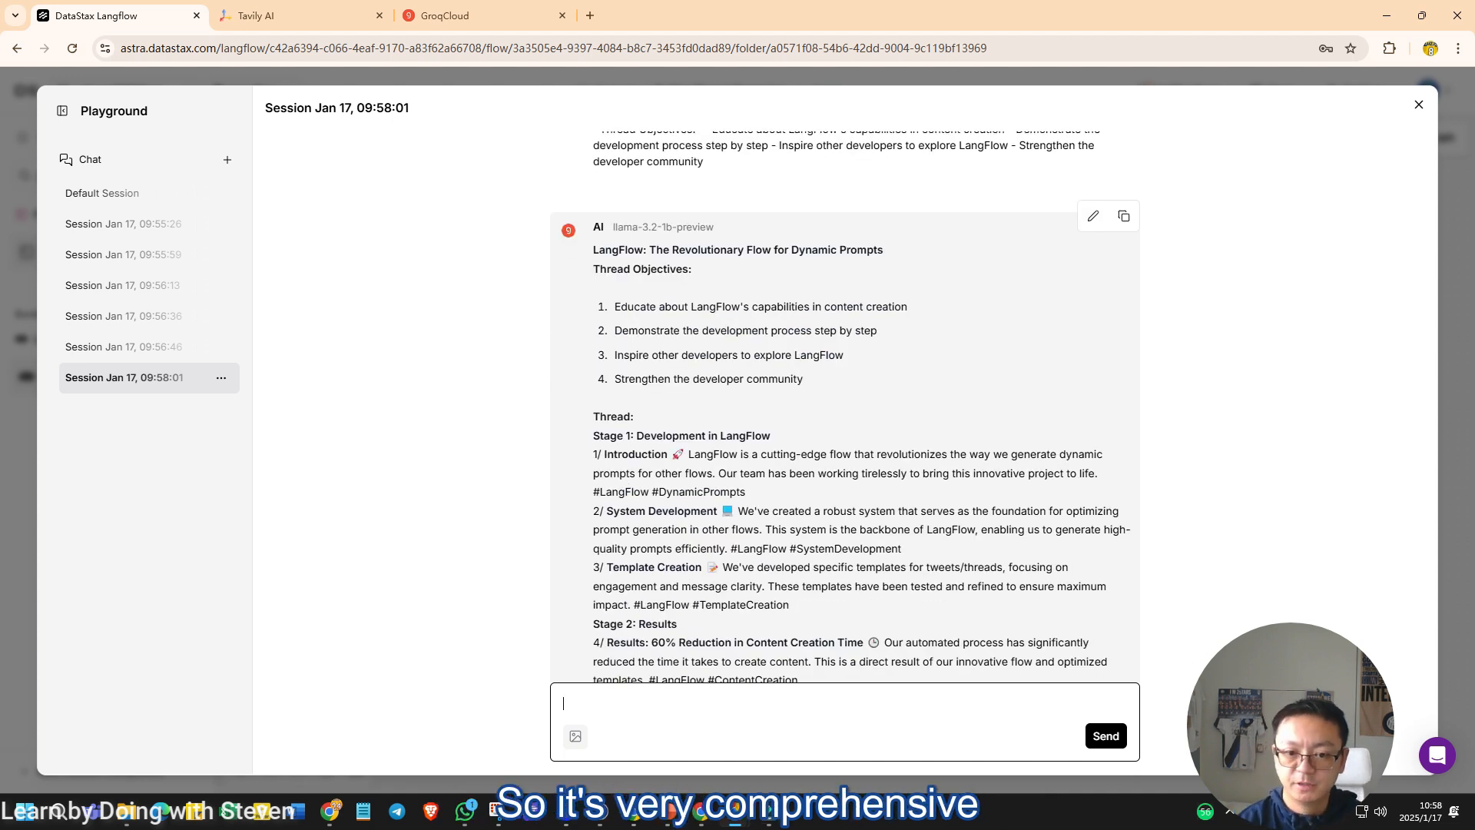
Step: Read through the generated Twitter thread from the objective prompt to the output format section
scroll(845, 407, "down", 6)
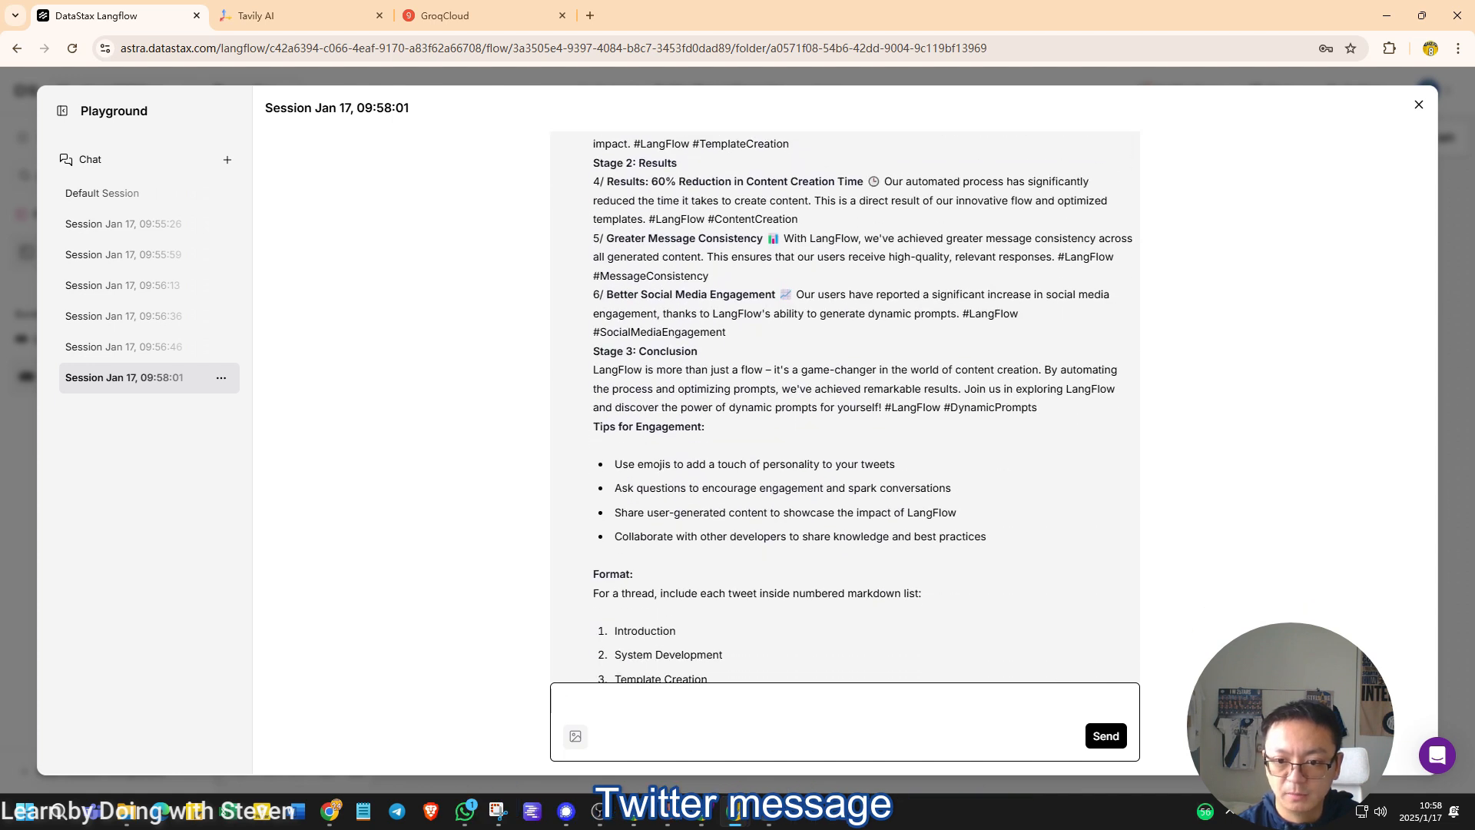
scroll(845, 408, "down", 1)
scroll(846, 407, "up", 10)
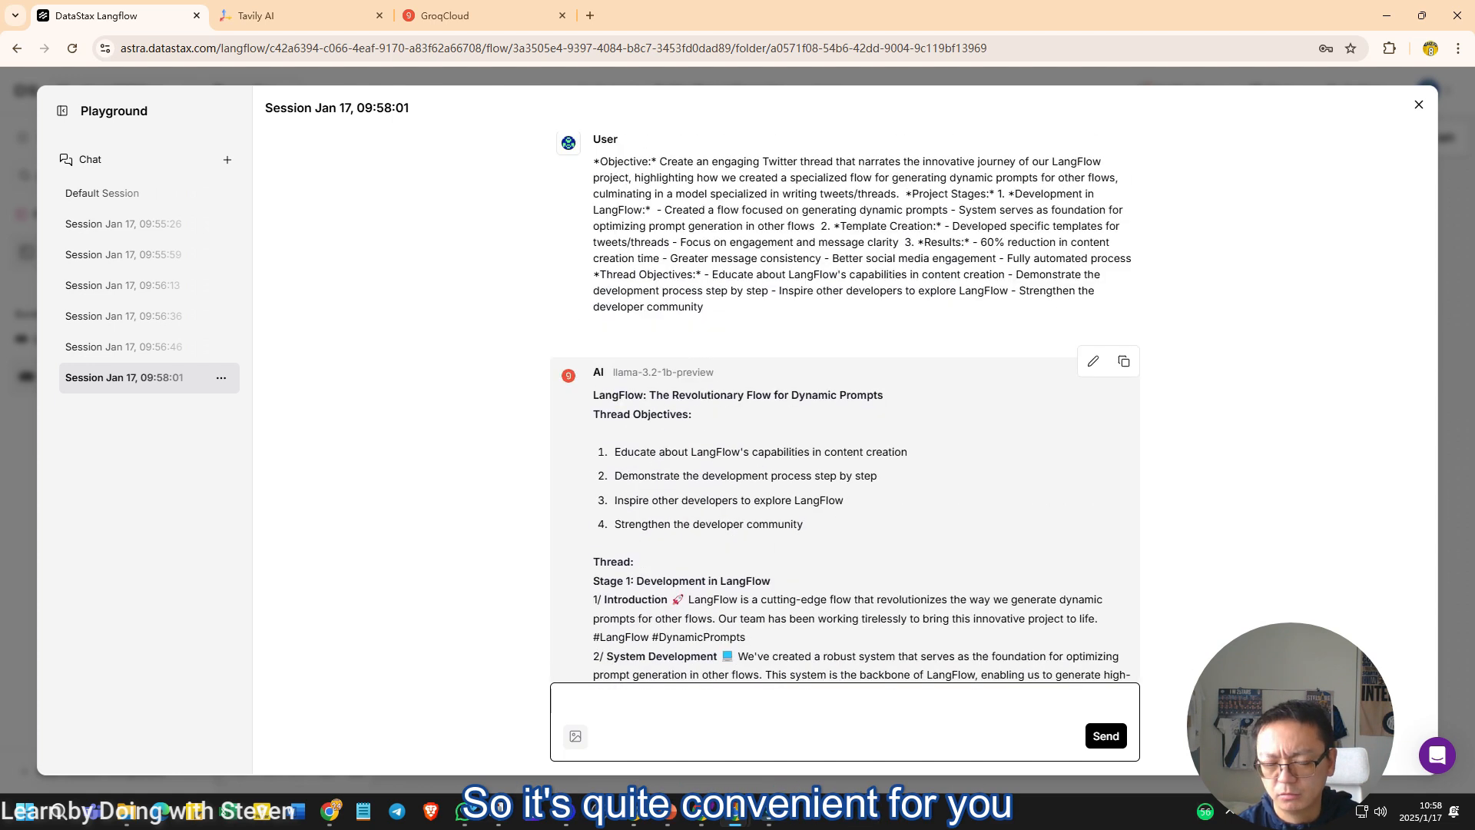
scroll(845, 407, "down", 10)
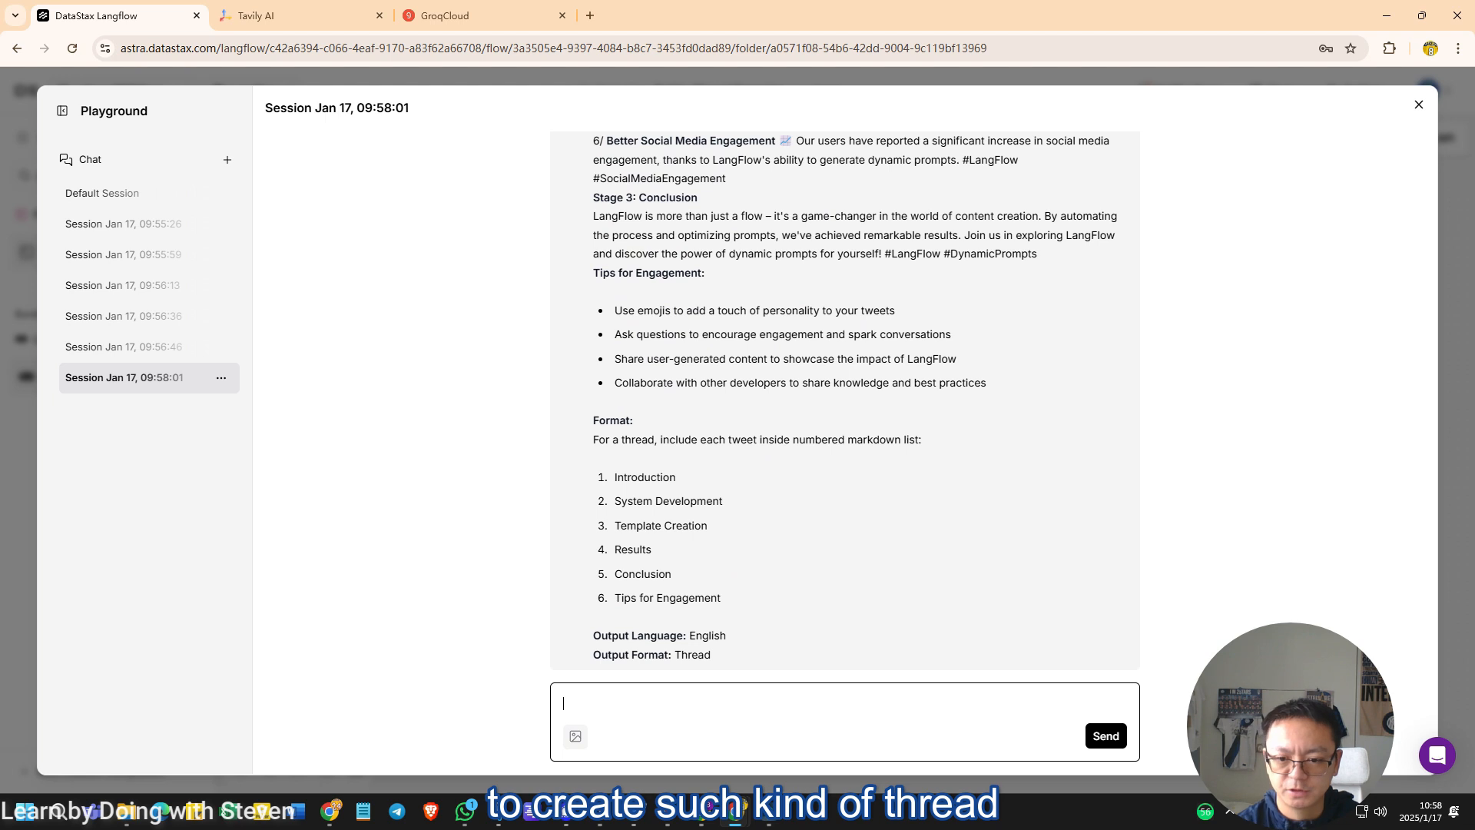
Step: Close the Playground, return to My Projects and create a new flow from the Travel Planning Agents template
scroll(845, 407, "up", 10)
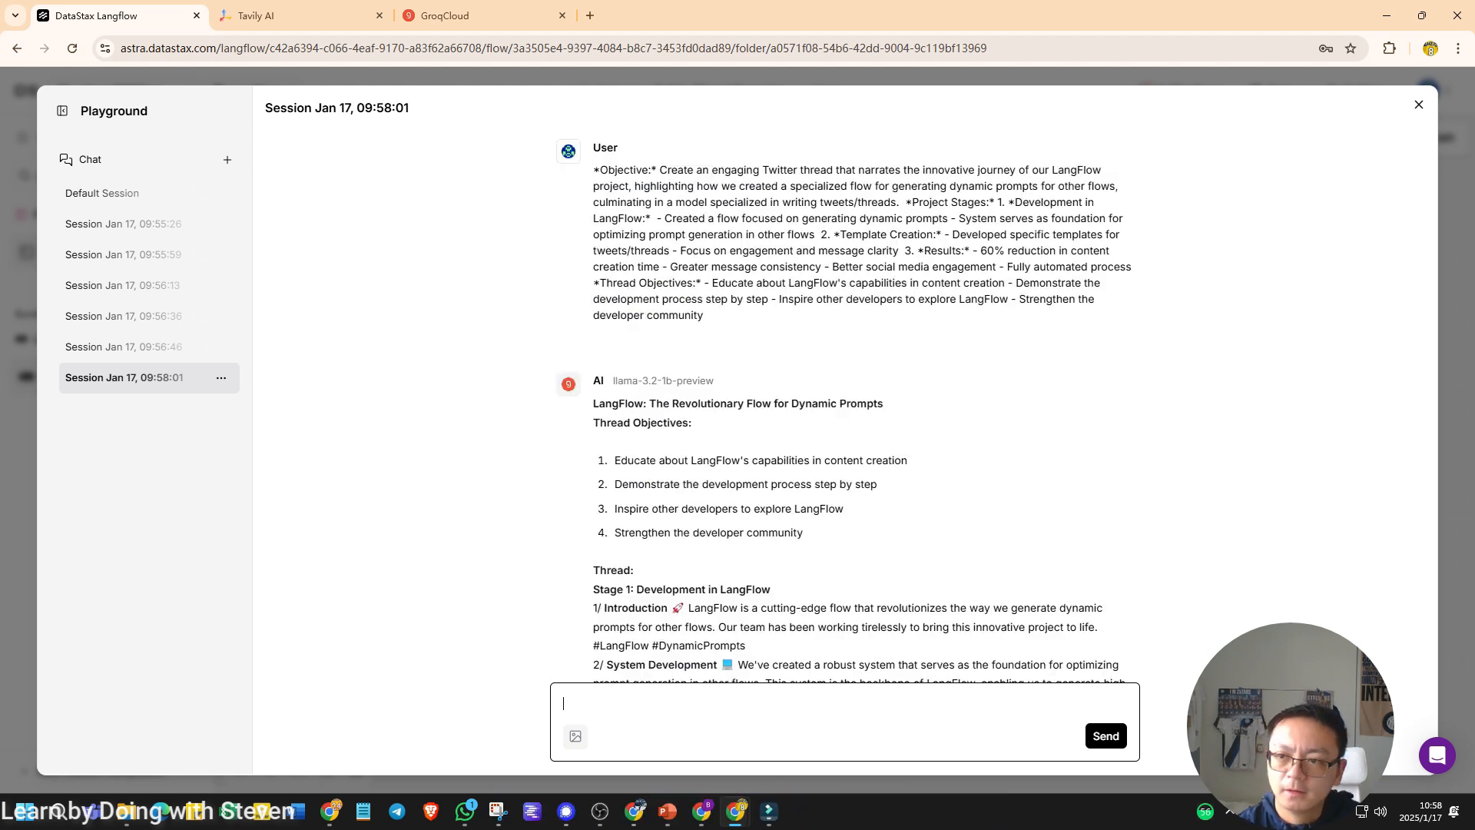
key("Escape")
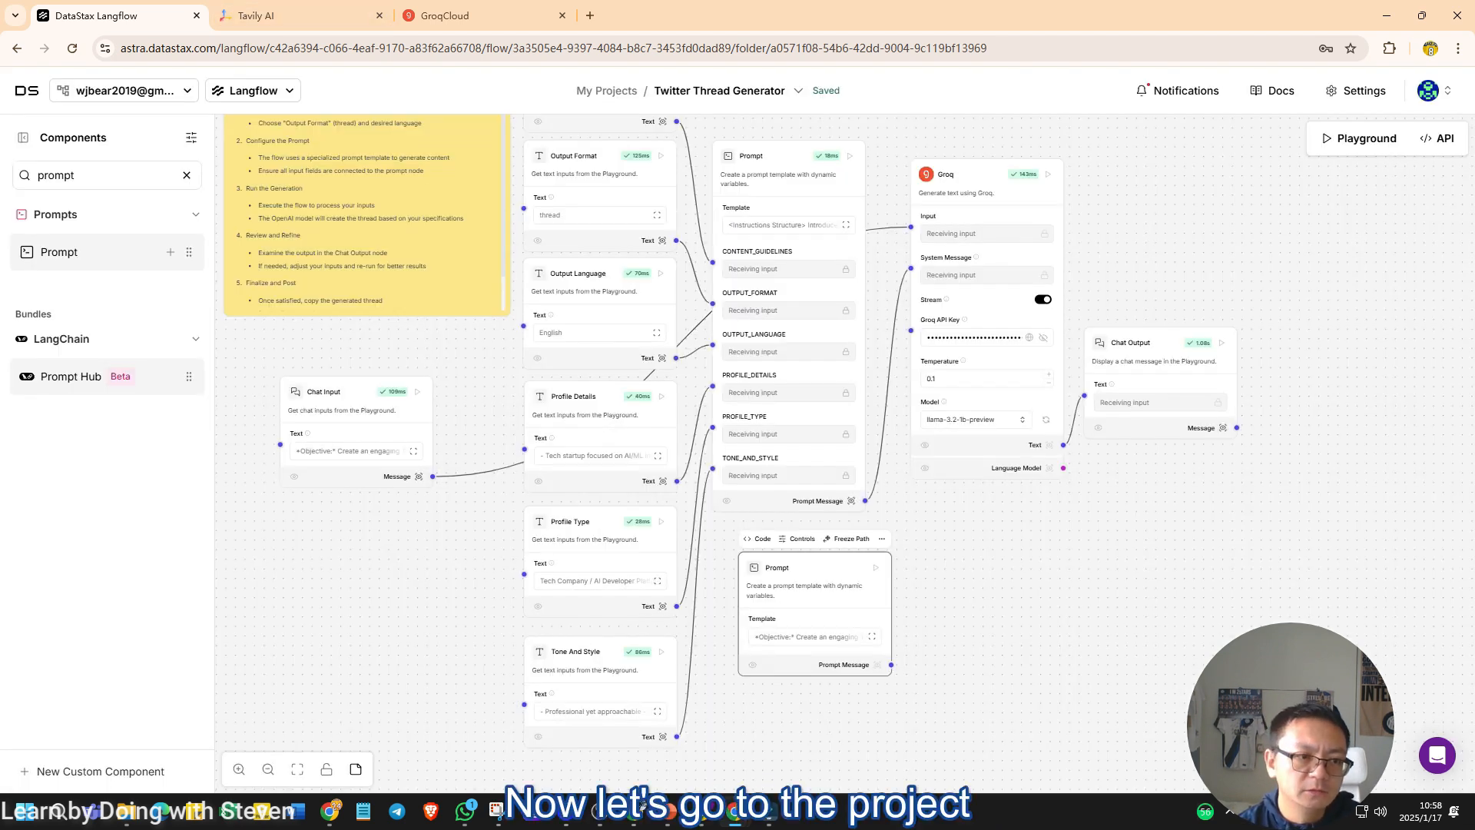
left_click(606, 91)
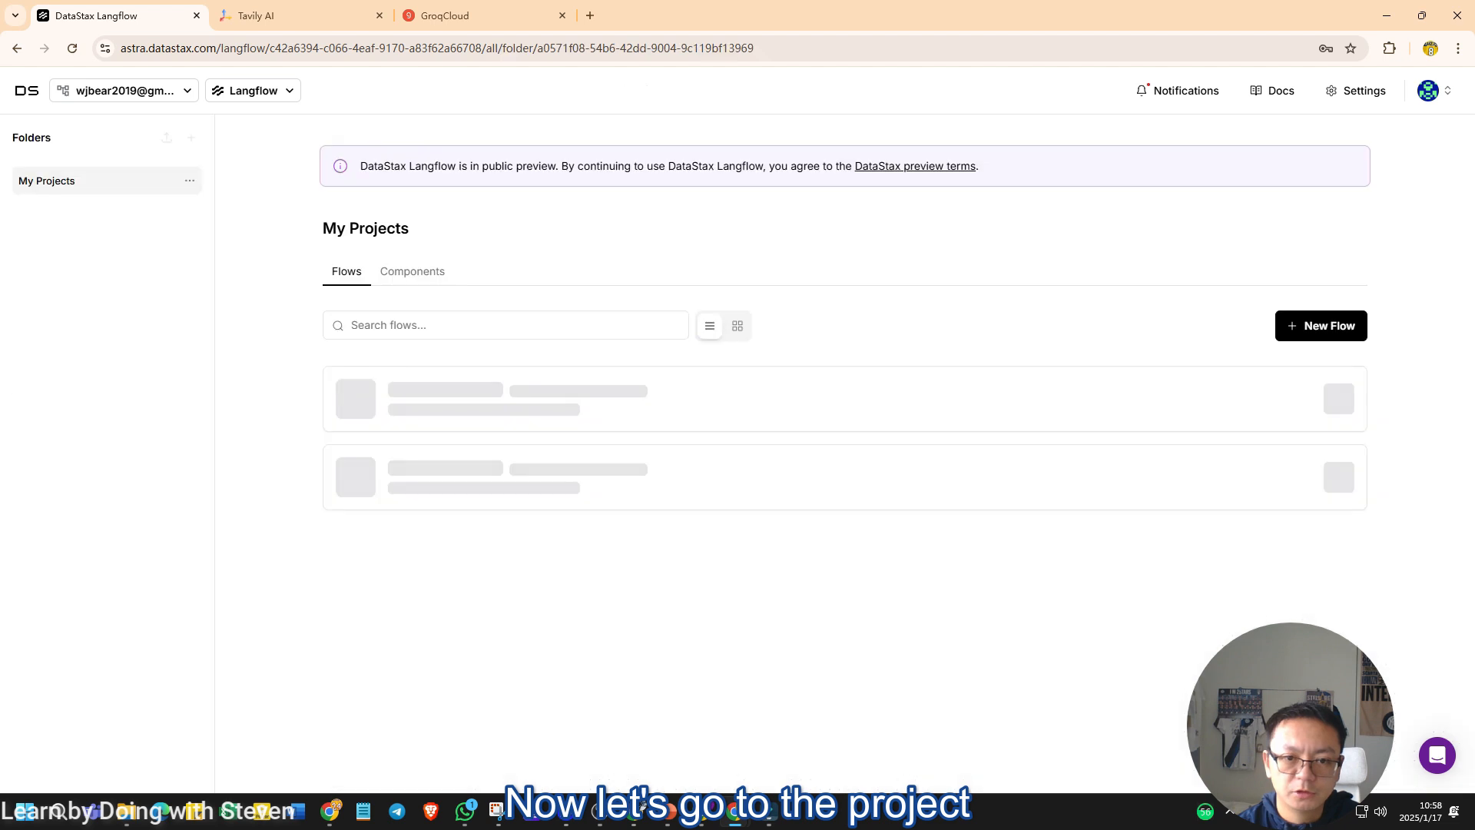
left_click(1318, 324)
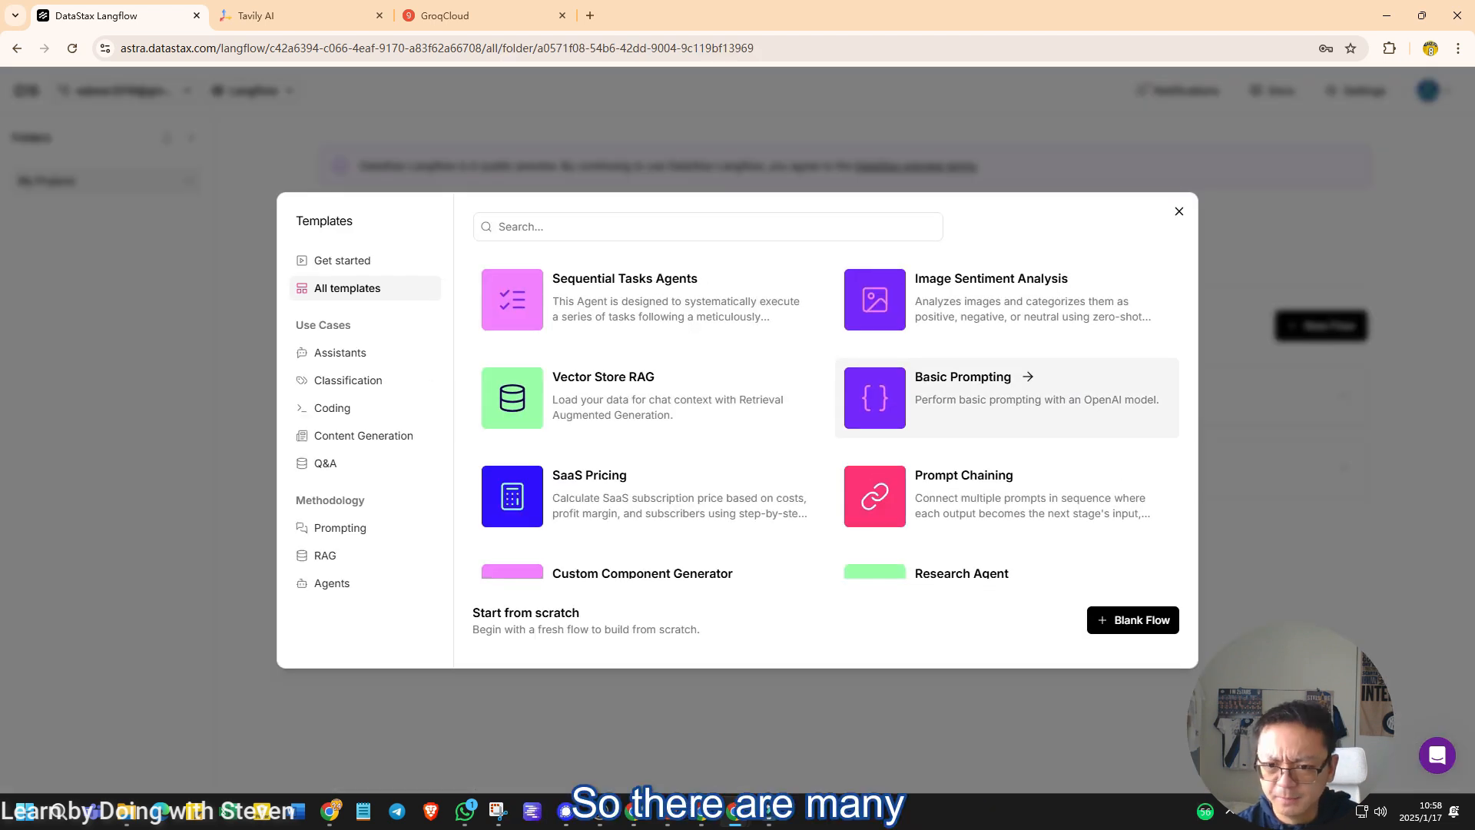
scroll(1006, 399, "down", 4)
scroll(1007, 399, "down", 4)
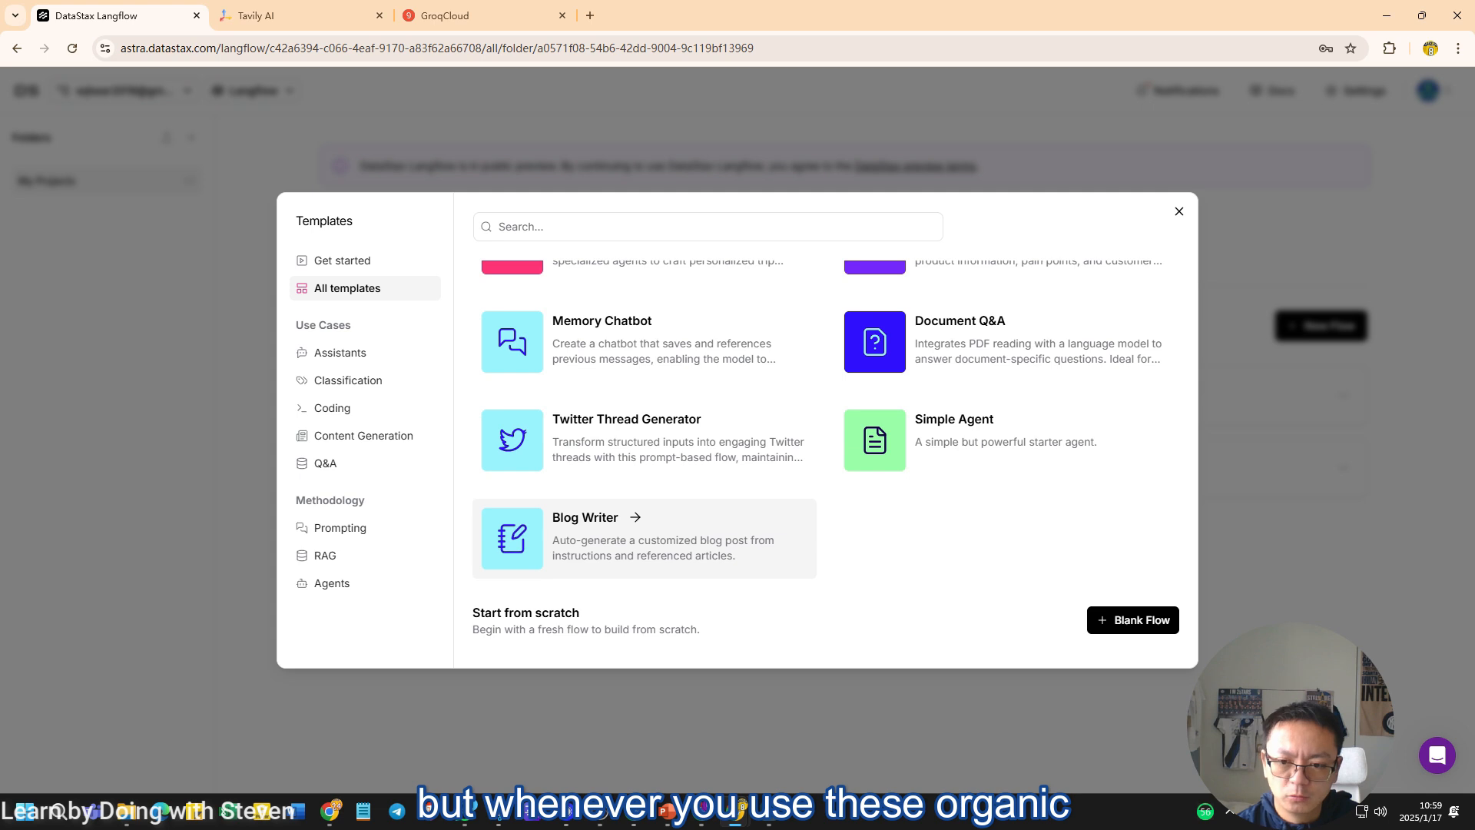
scroll(1006, 461, "up", 2)
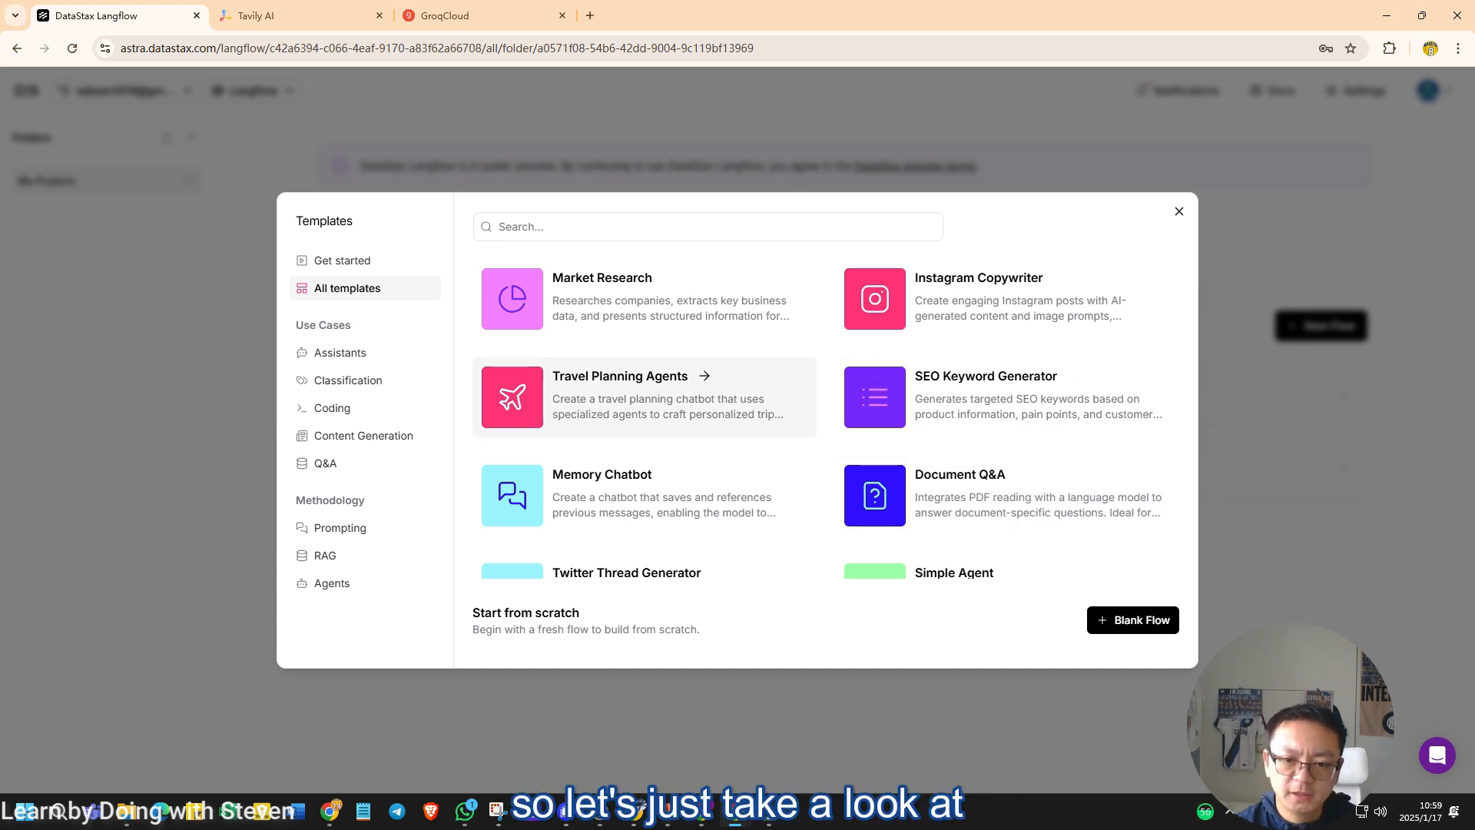
left_click(644, 396)
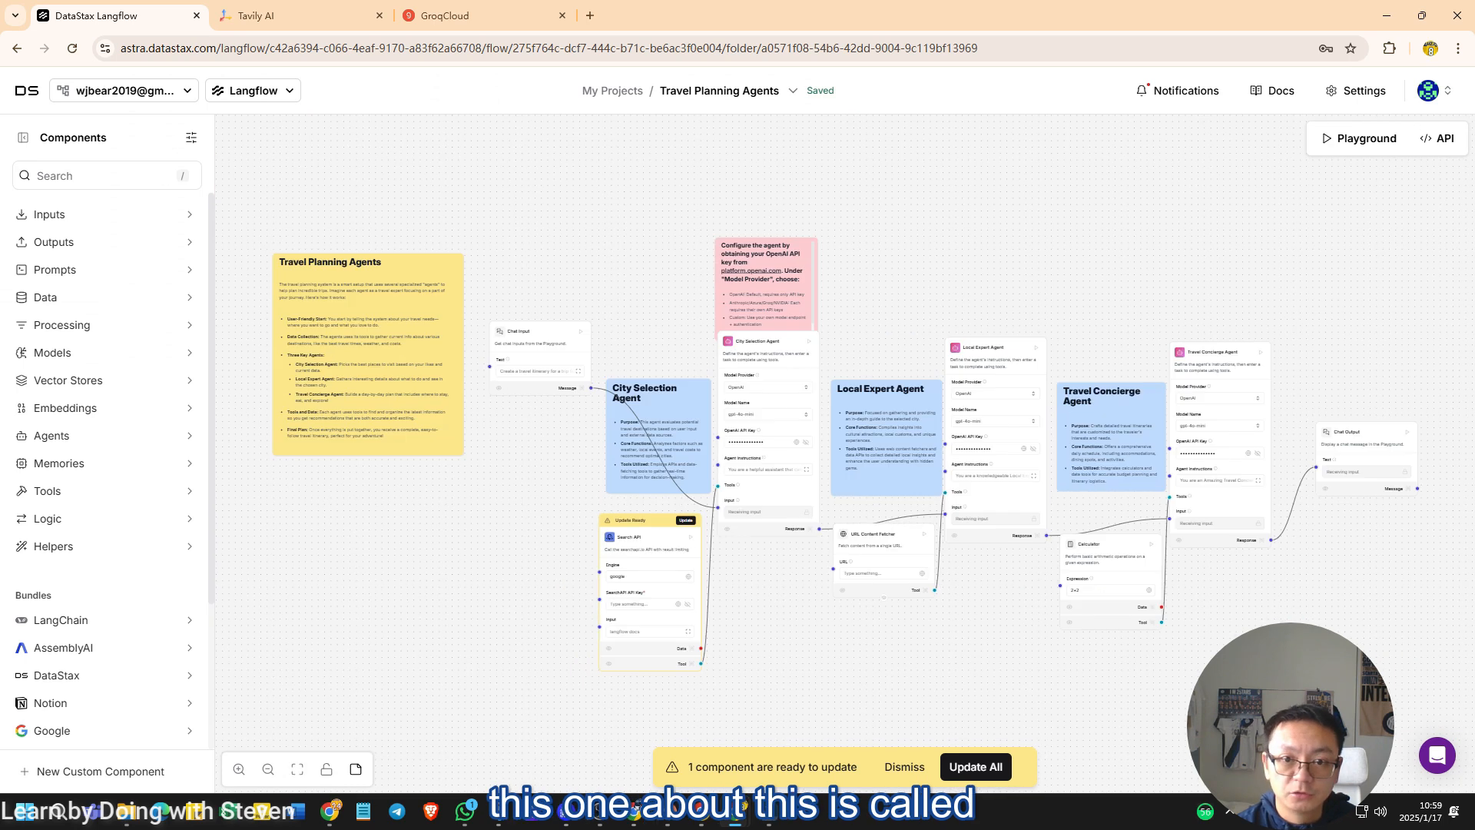
Step: Examine the Travel Planning Agents flow, including the Search API node and the Chat Input and Chat Output nodes
scroll(678, 484, "up", 5)
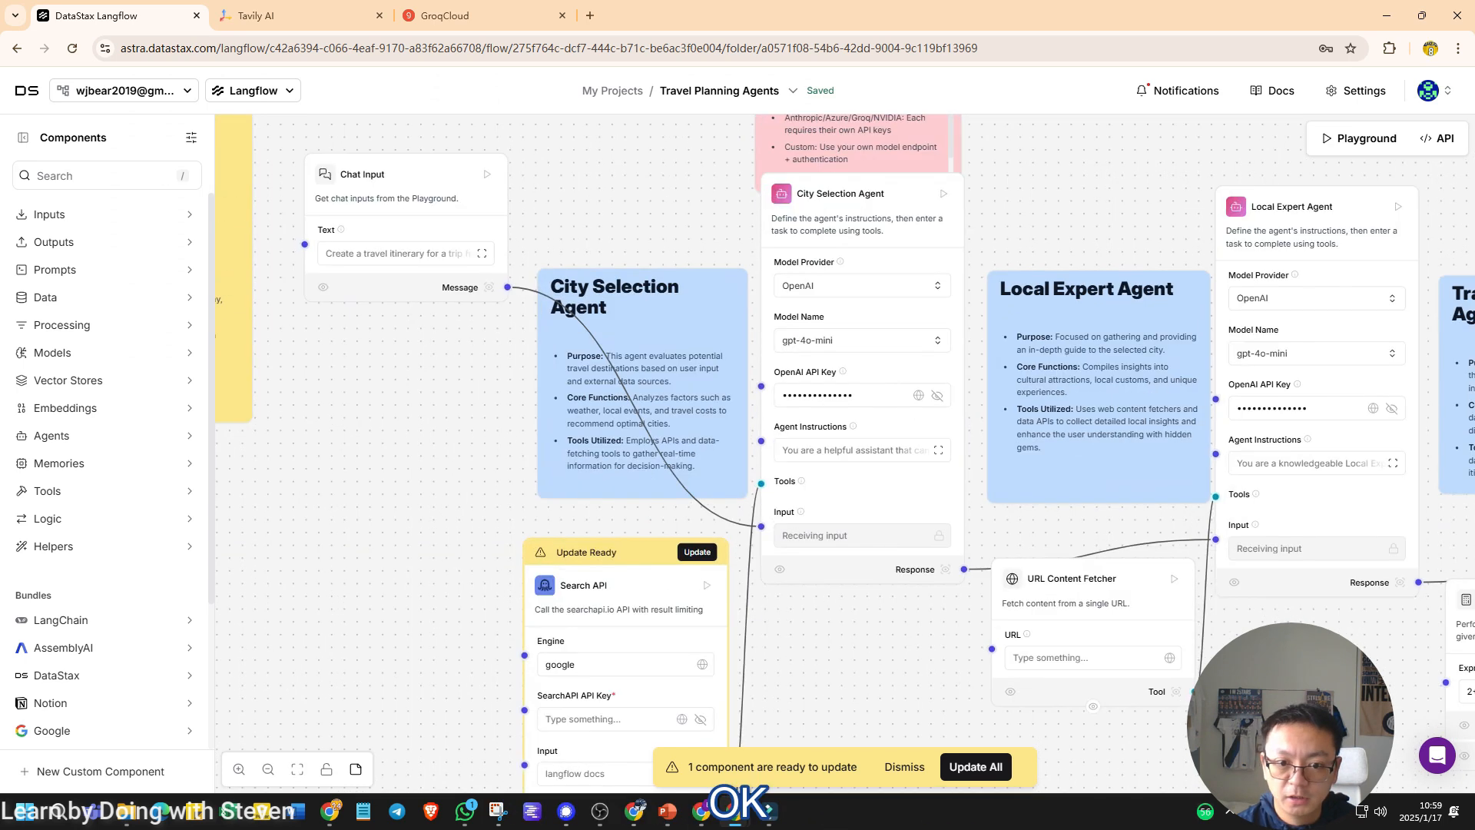
scroll(679, 484, "down", 2)
scroll(679, 484, "down", 1)
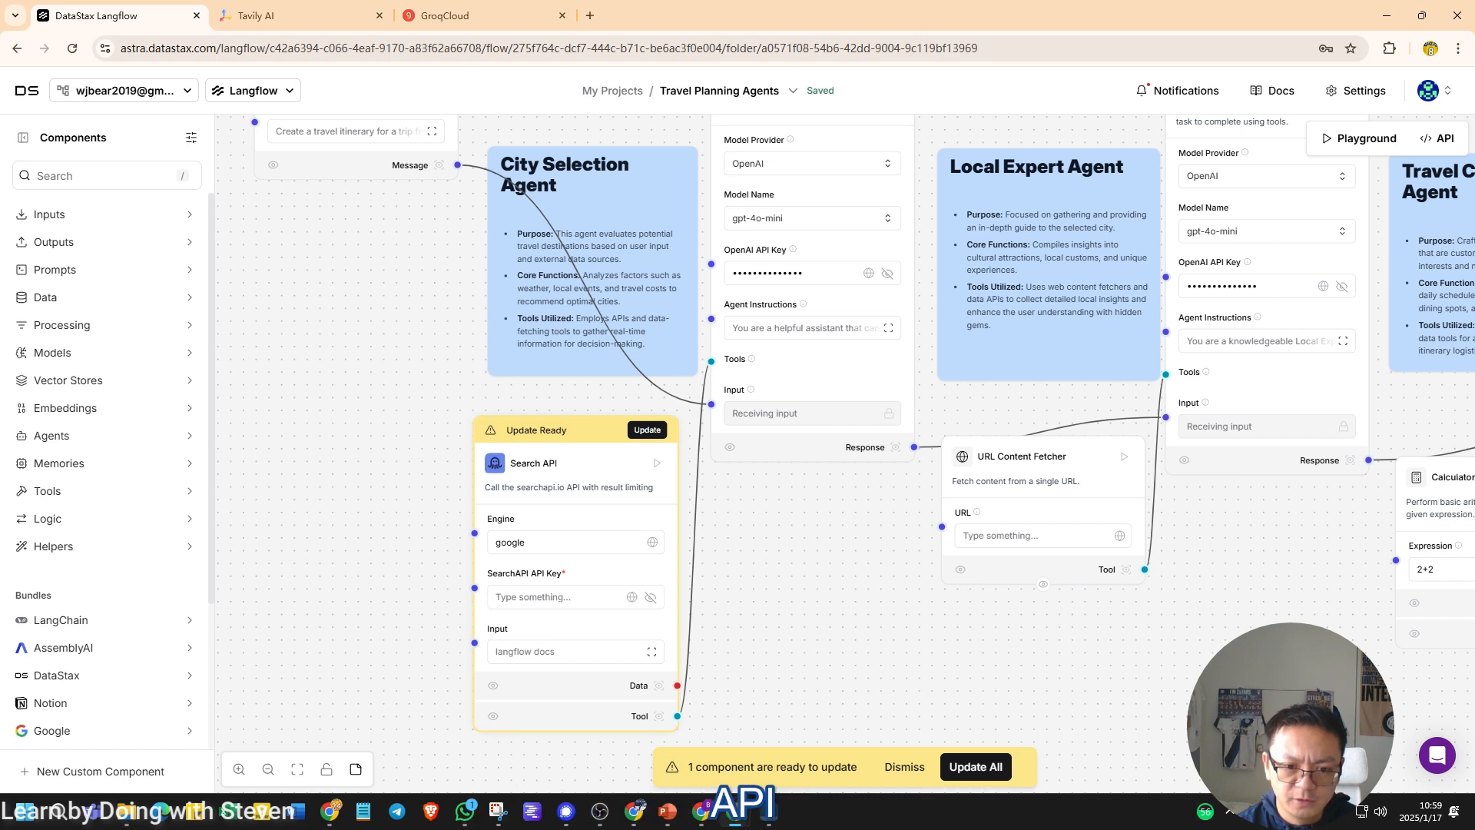
scroll(547, 501, "up", 3)
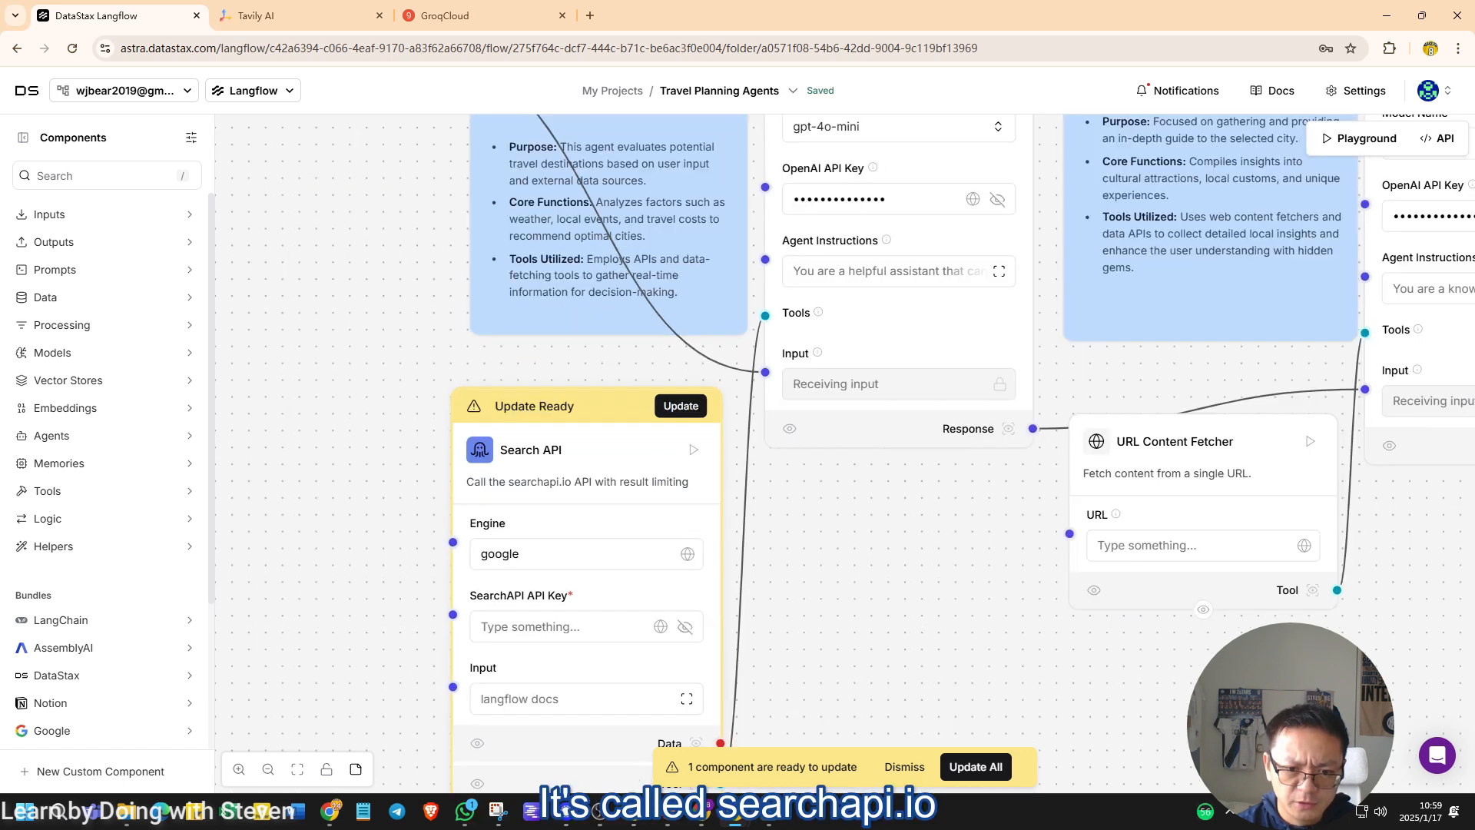
scroll(547, 501, "down", 10)
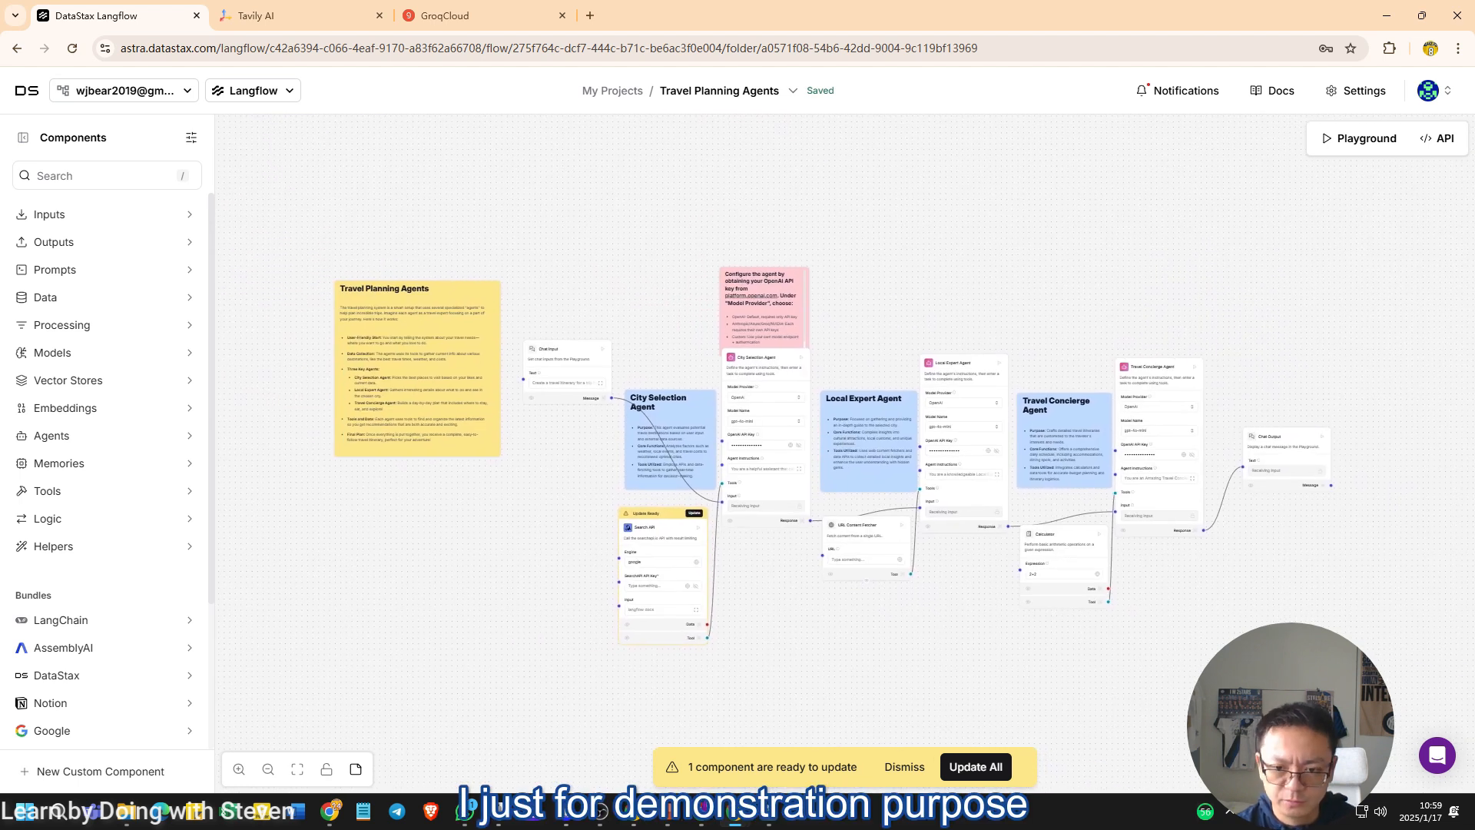
scroll(1160, 606, "up", 4)
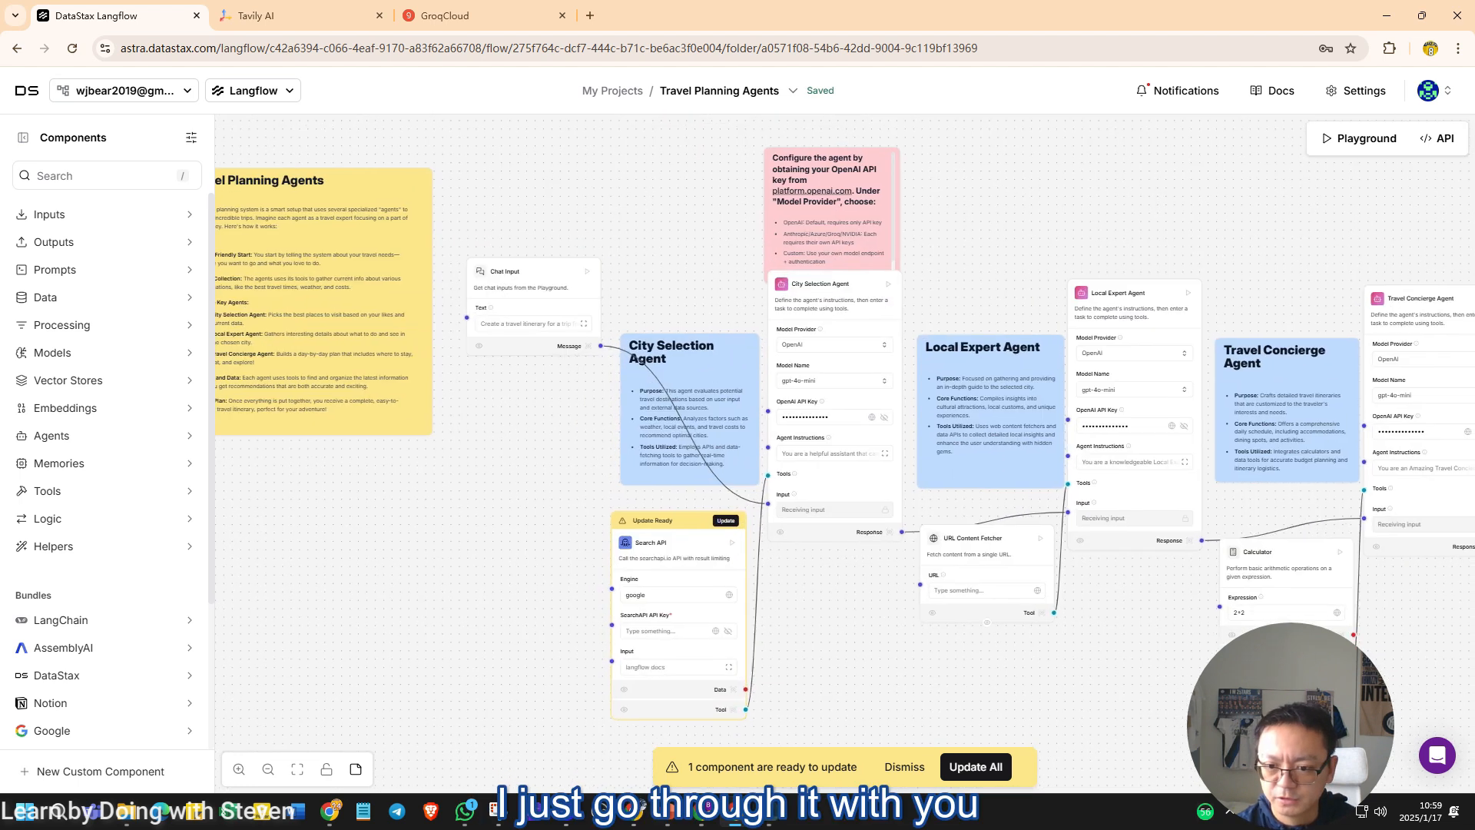
left_click(1061, 603)
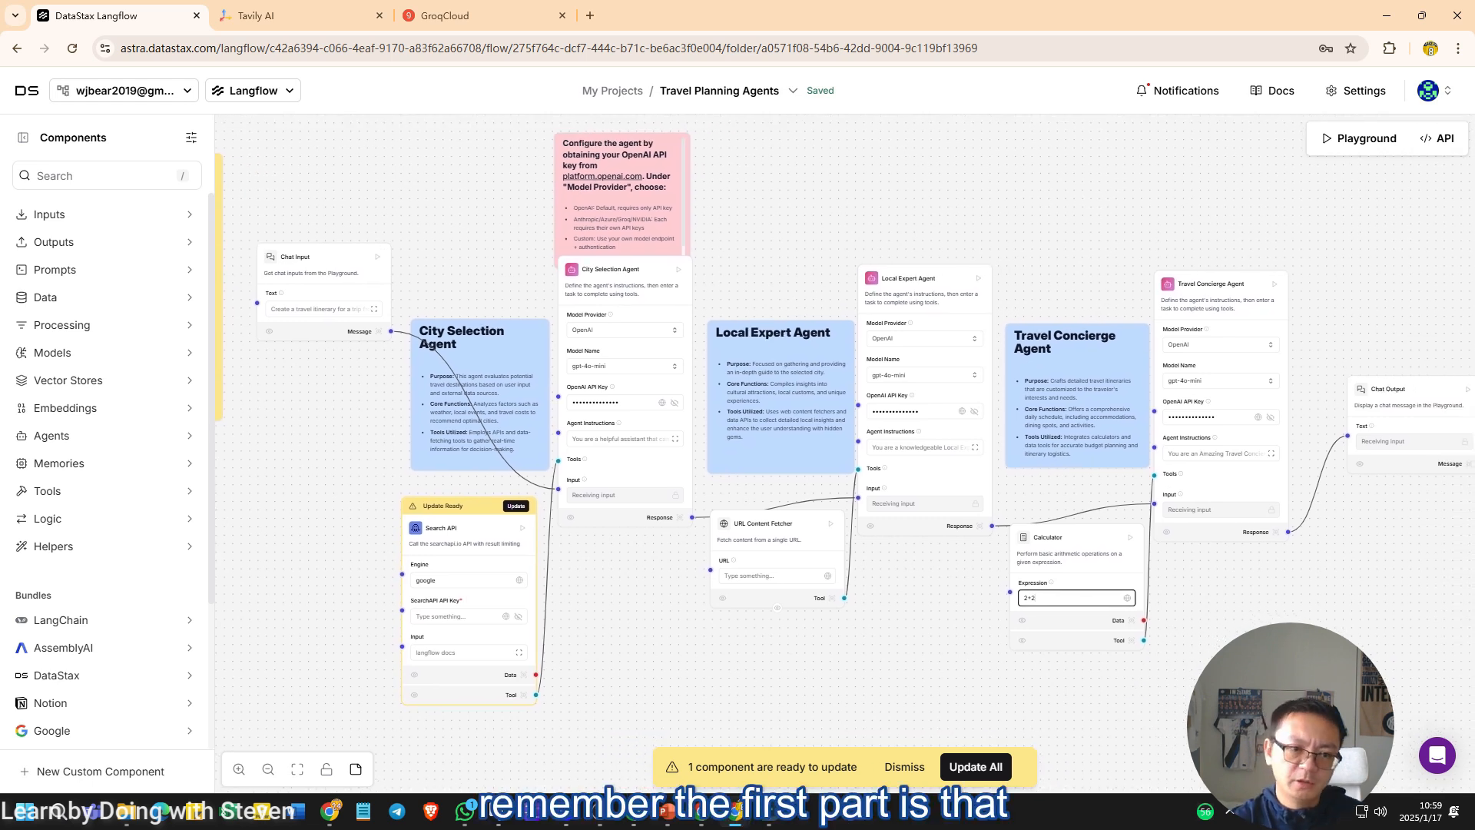
left_click(323, 269)
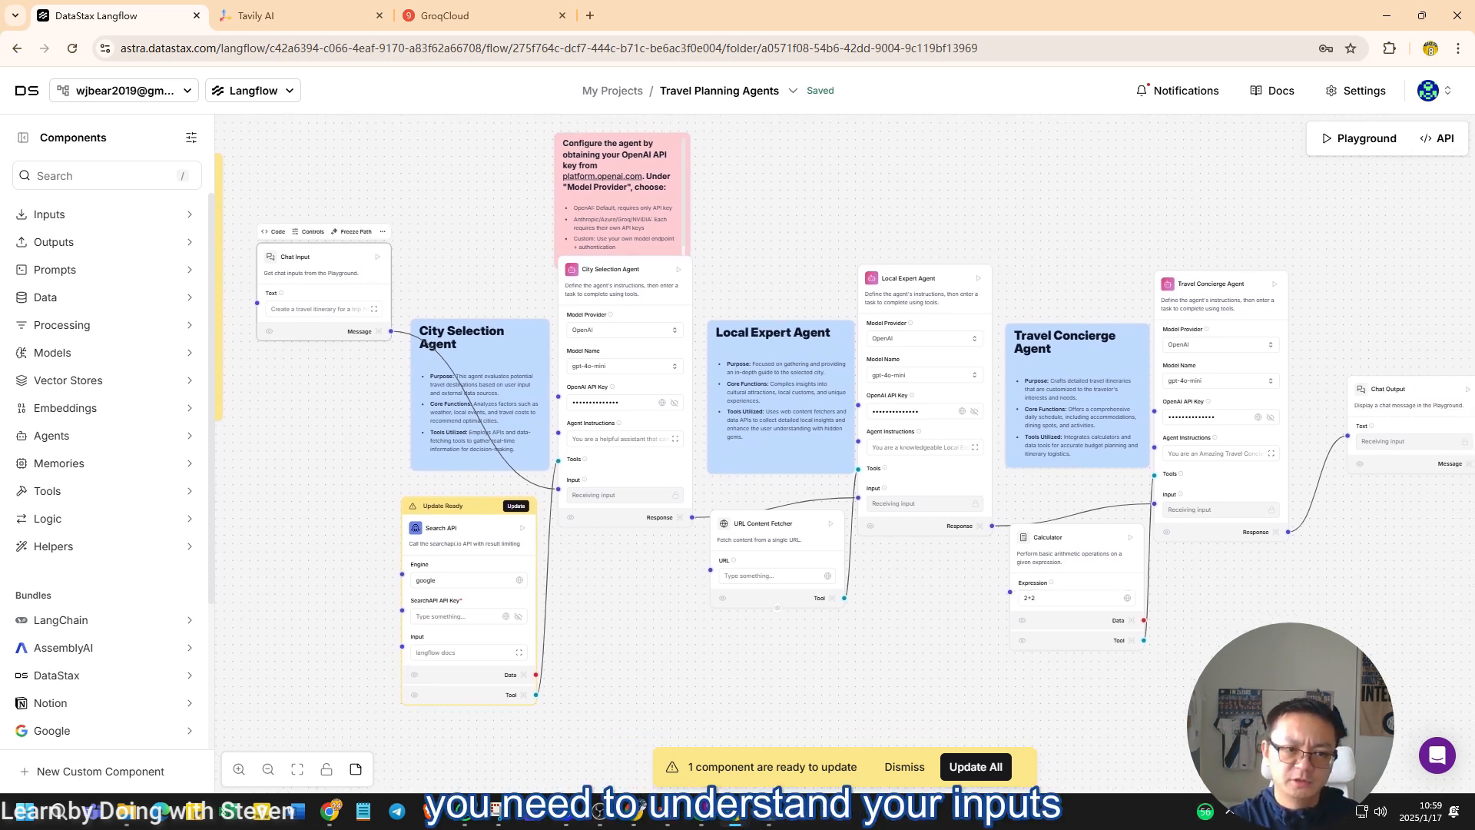
left_click(1410, 396)
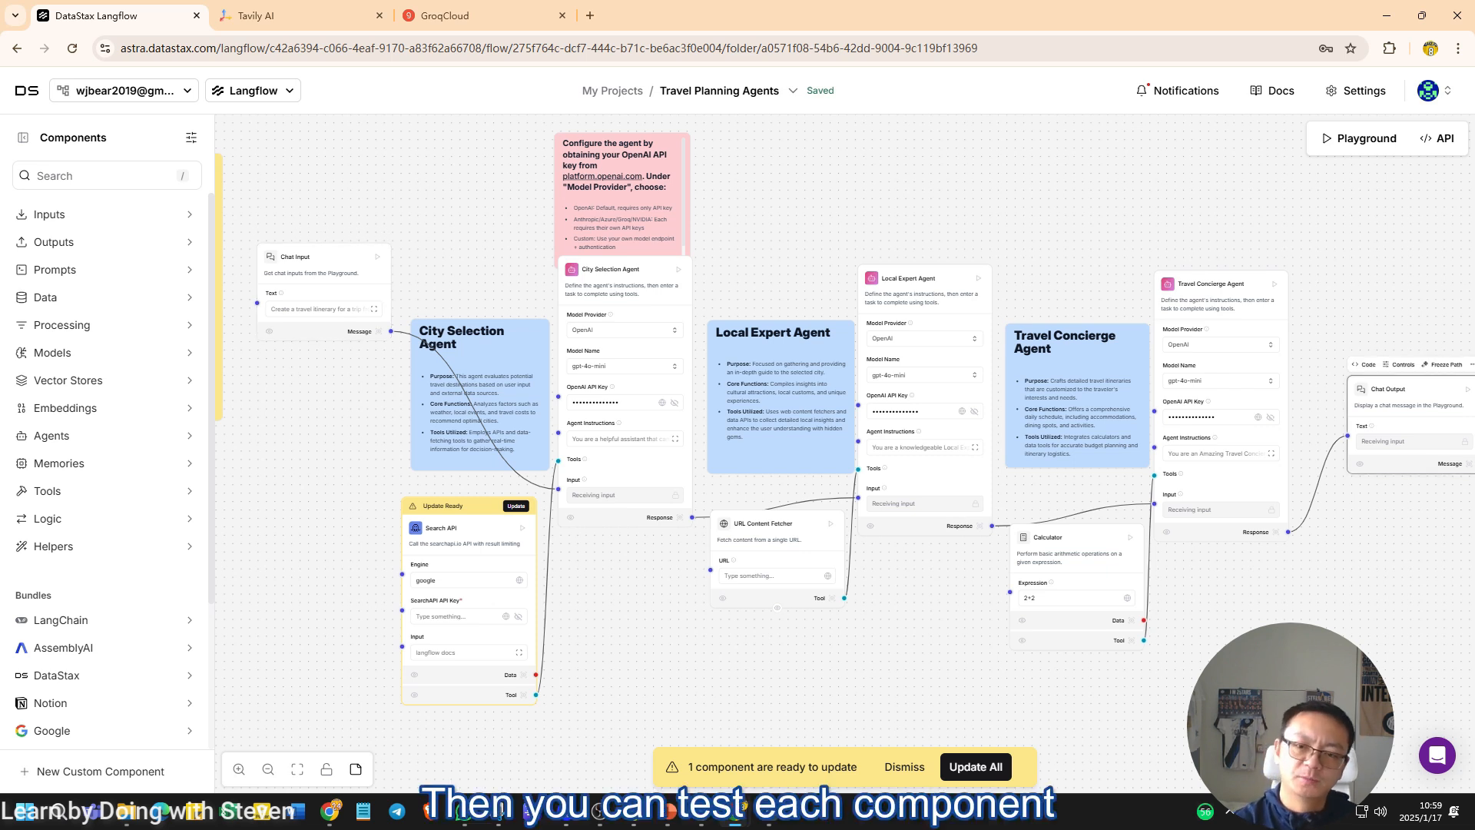
Step: Review the model settings of the City Selection, Local Expert and Travel Concierge agents and the tools connected to them
scroll(557, 329, "up", 5)
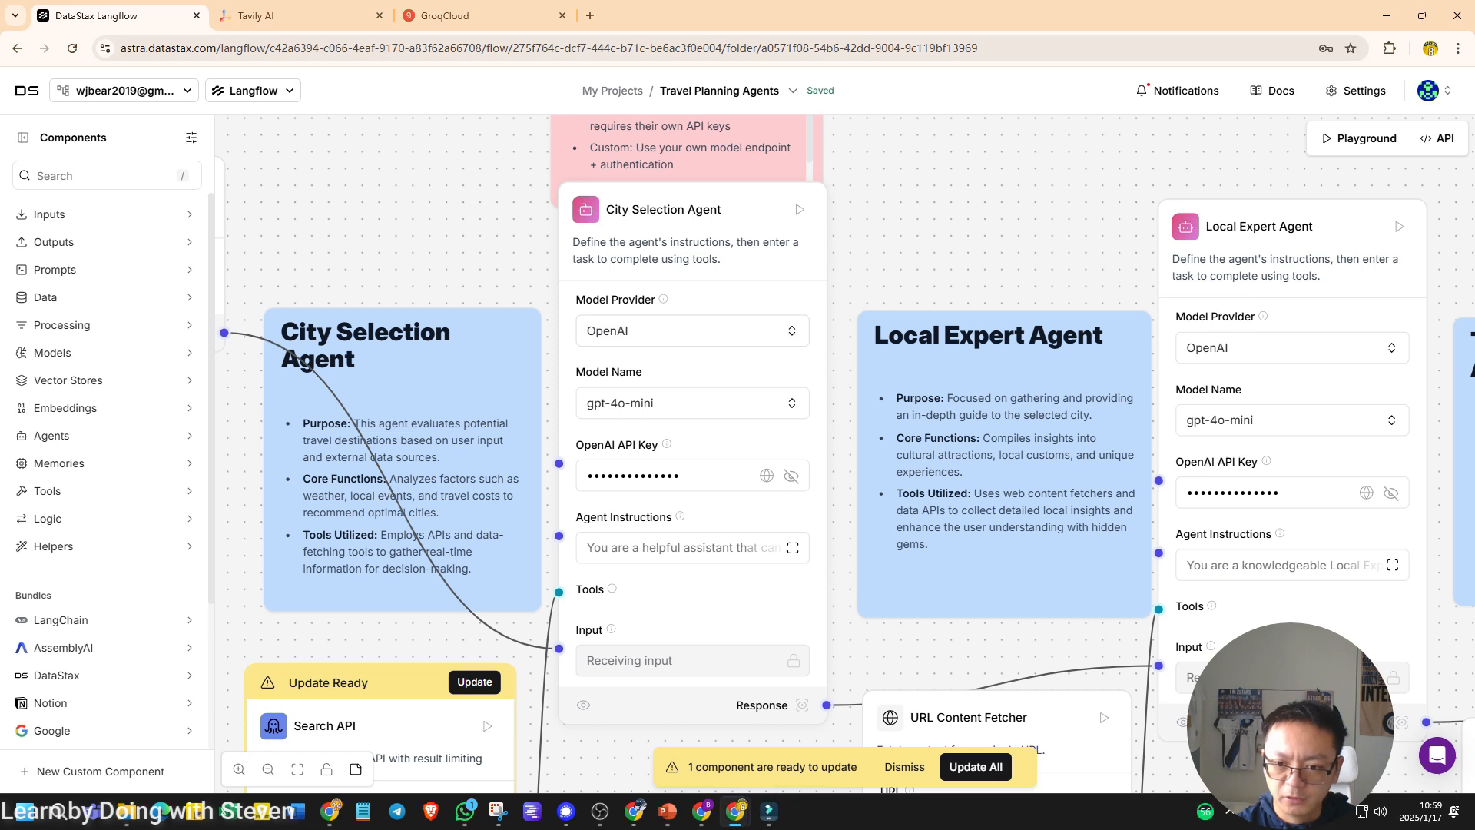
scroll(846, 453, "down", 3)
scroll(845, 454, "up", 2)
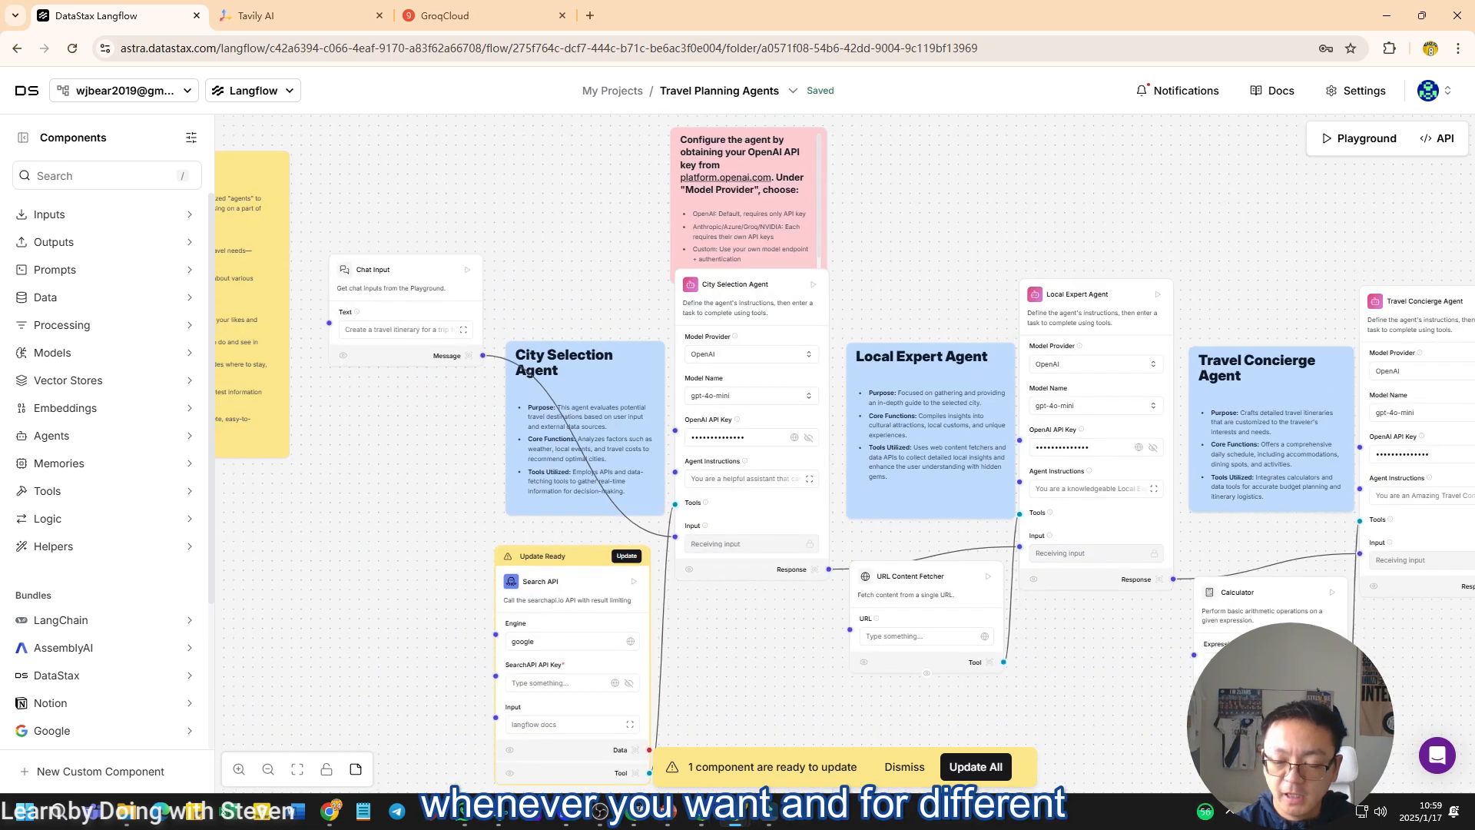
scroll(845, 453, "down", 3)
scroll(845, 453, "up", 2)
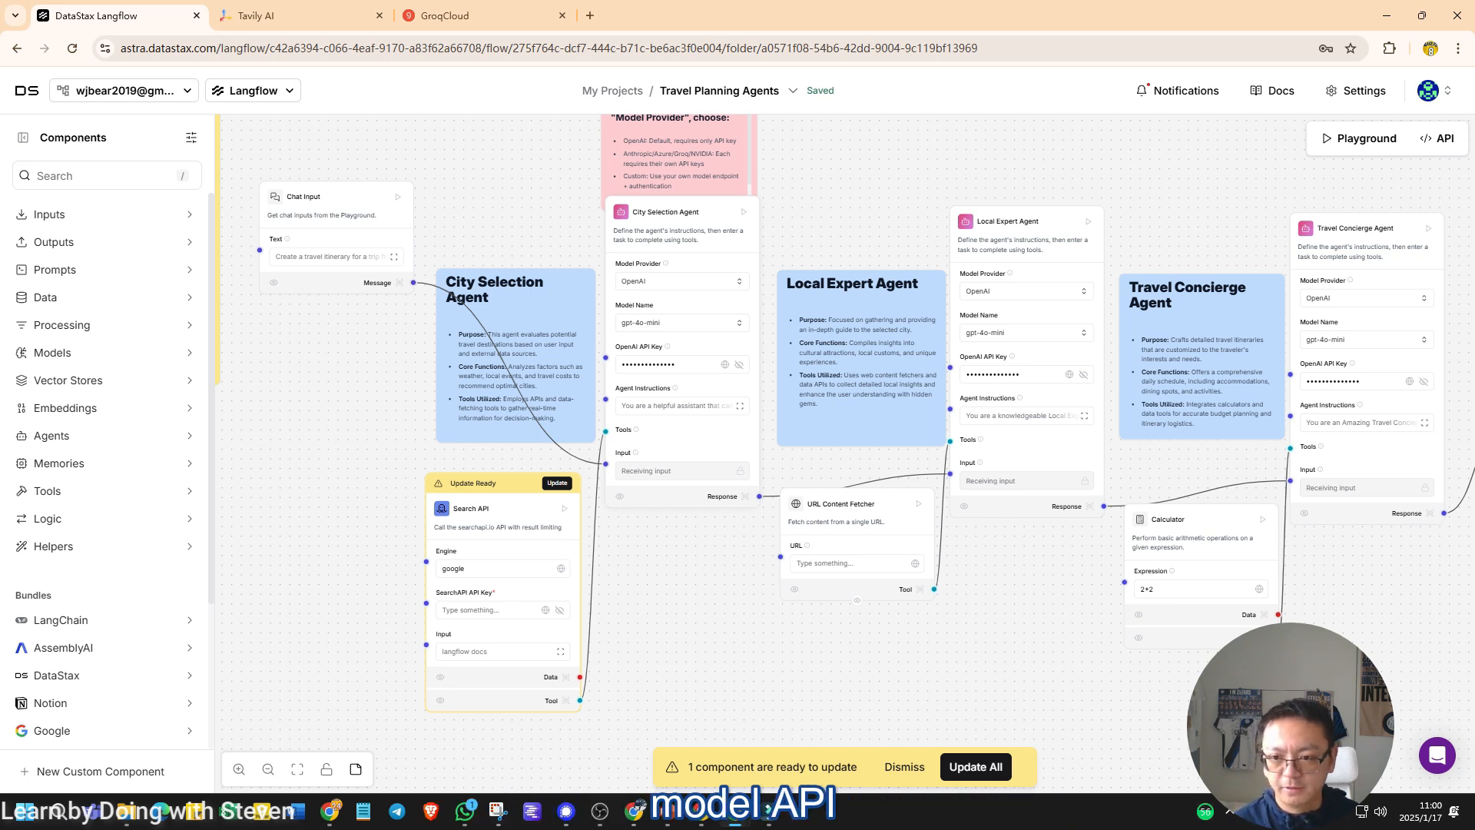
scroll(845, 415, "right", 3)
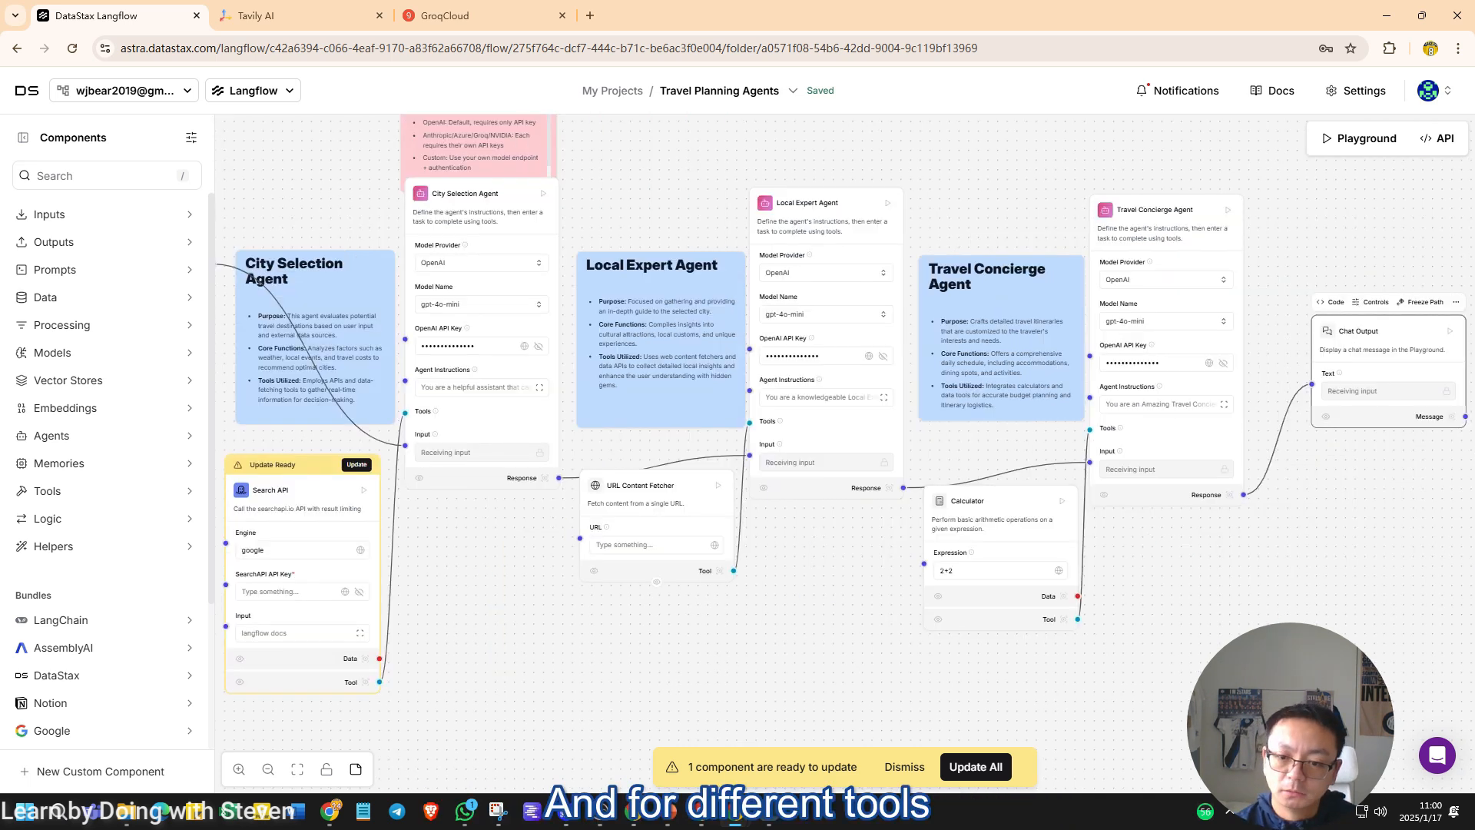
scroll(845, 461, "left", 2)
scroll(845, 461, "down", 1)
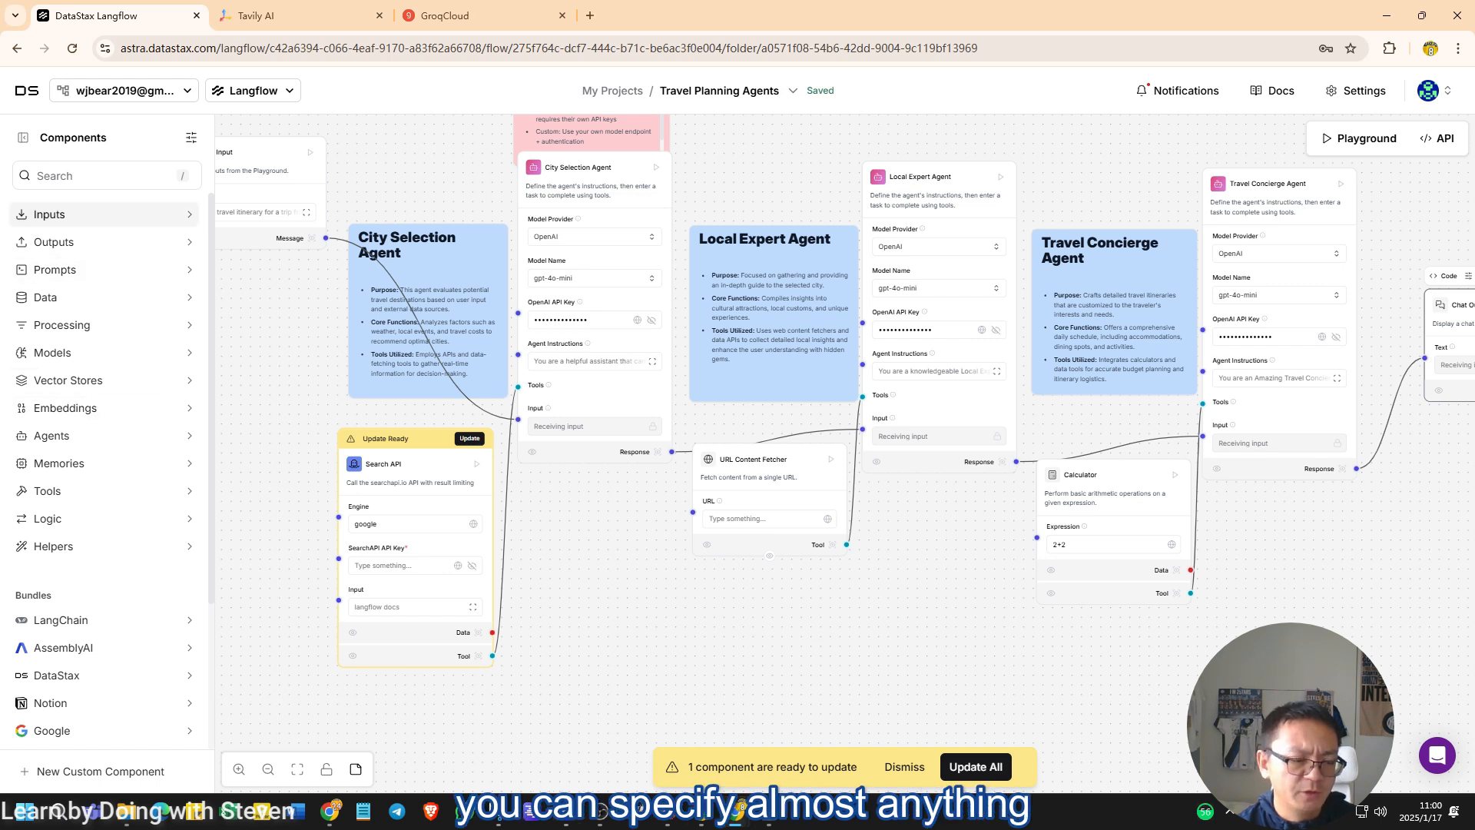
Step: Browse the available Vector Stores components and the LangChain and CrewAI bundles
left_click(103, 380)
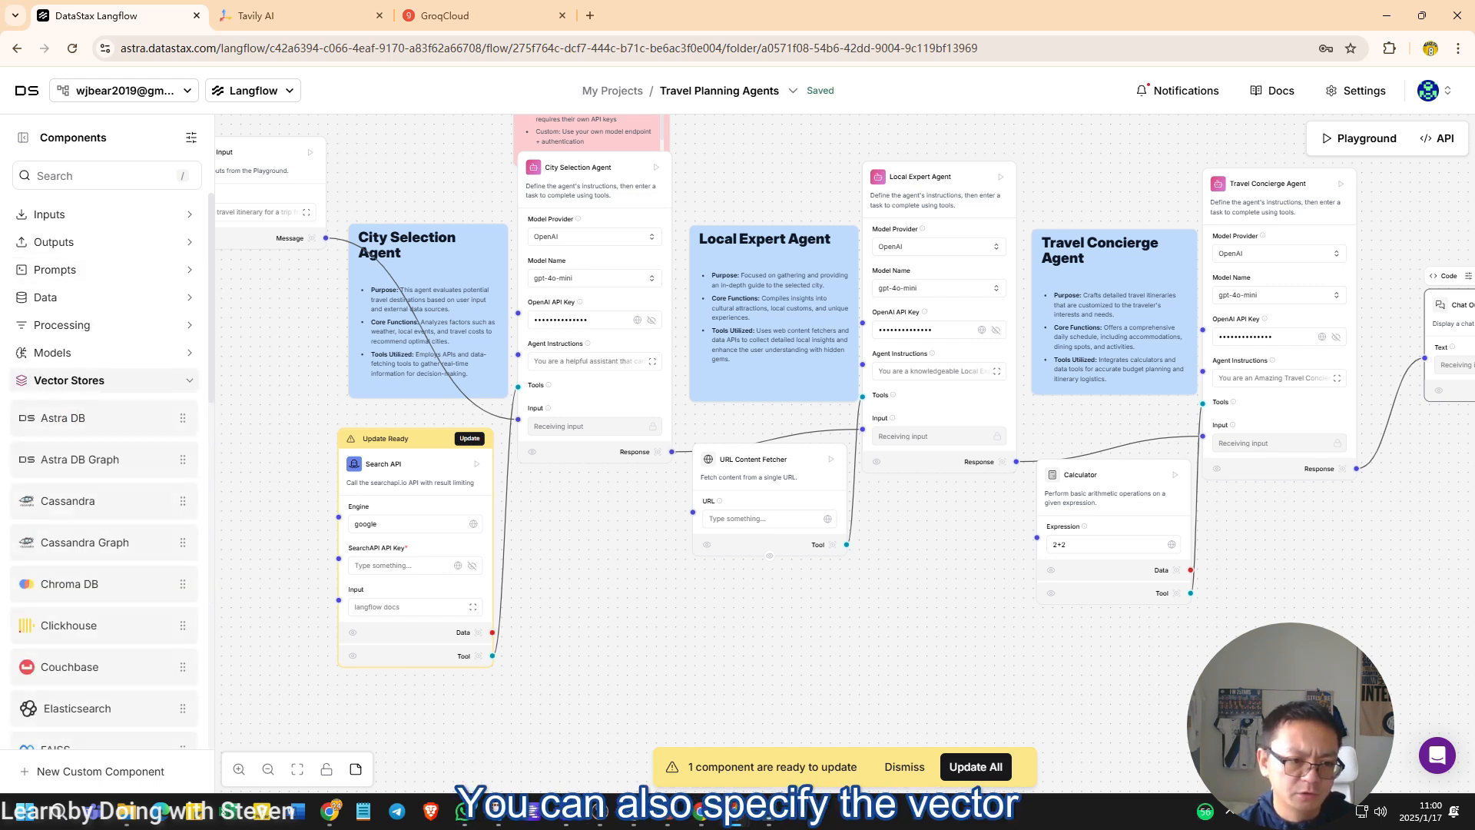
scroll(103, 454, "down", 5)
scroll(103, 454, "down", 6)
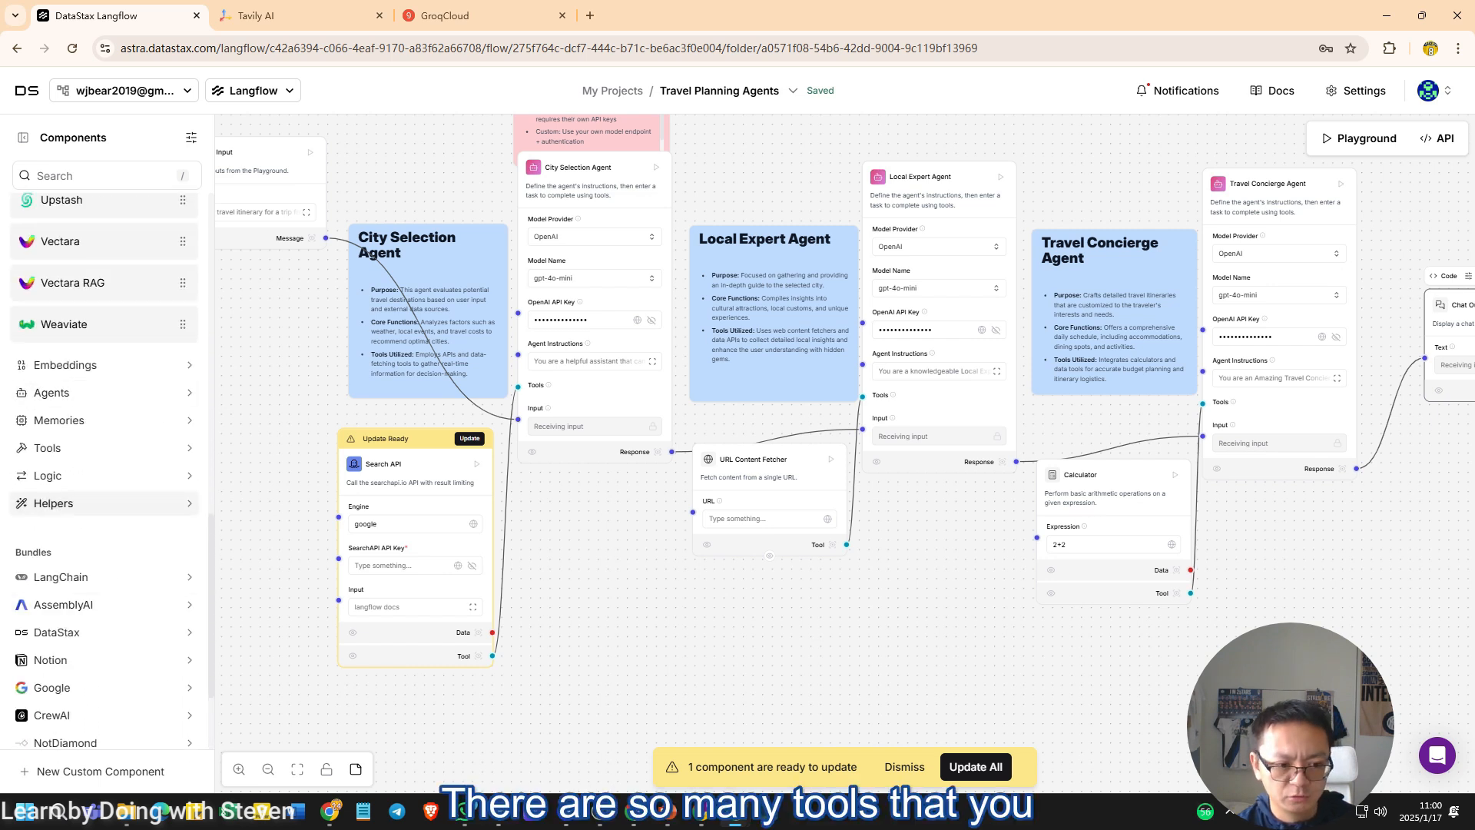
scroll(104, 461, "down", 2)
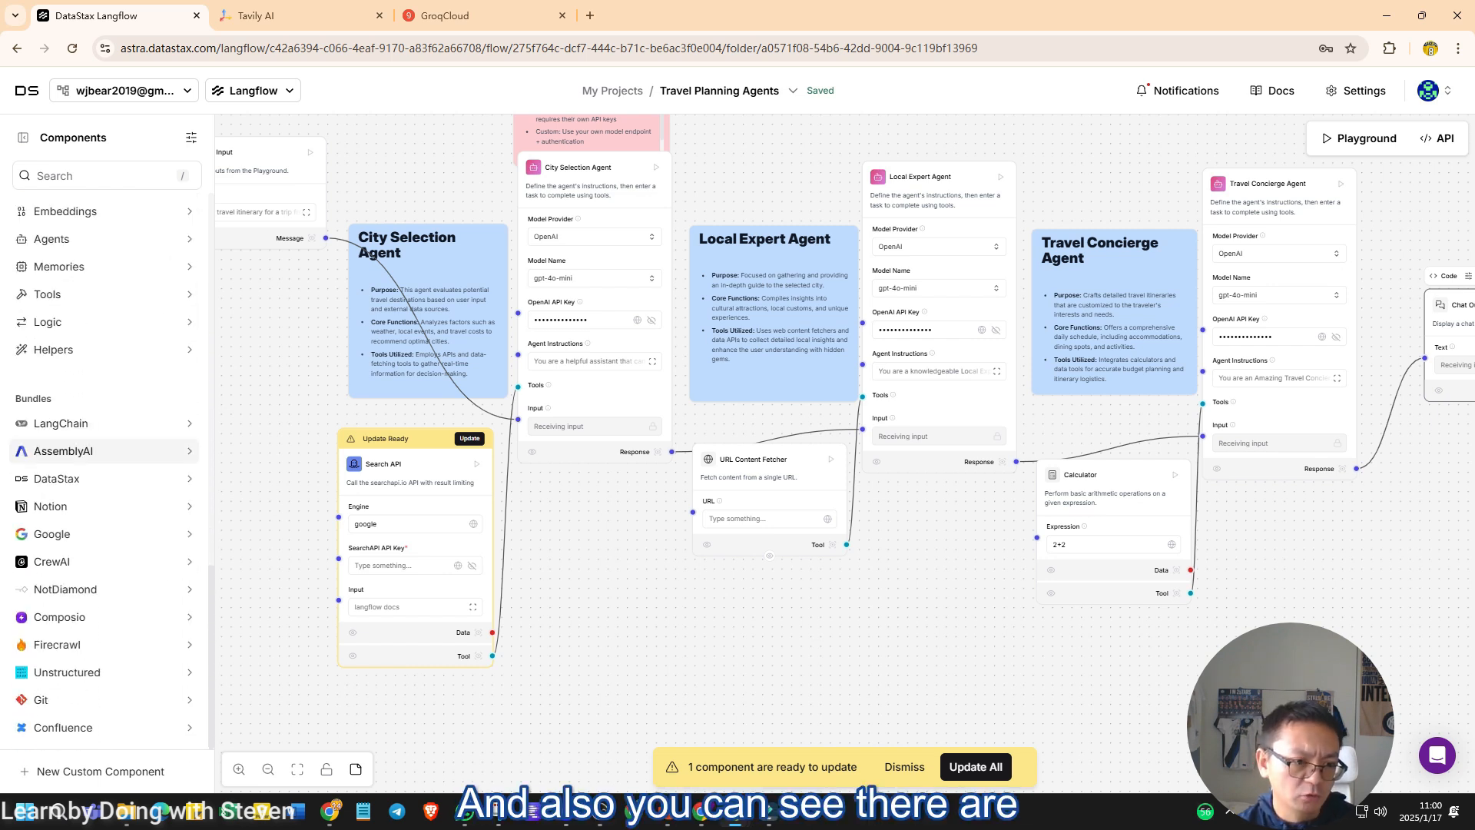
left_click(60, 423)
scroll(115, 492, "down", 3)
scroll(116, 491, "down", 4)
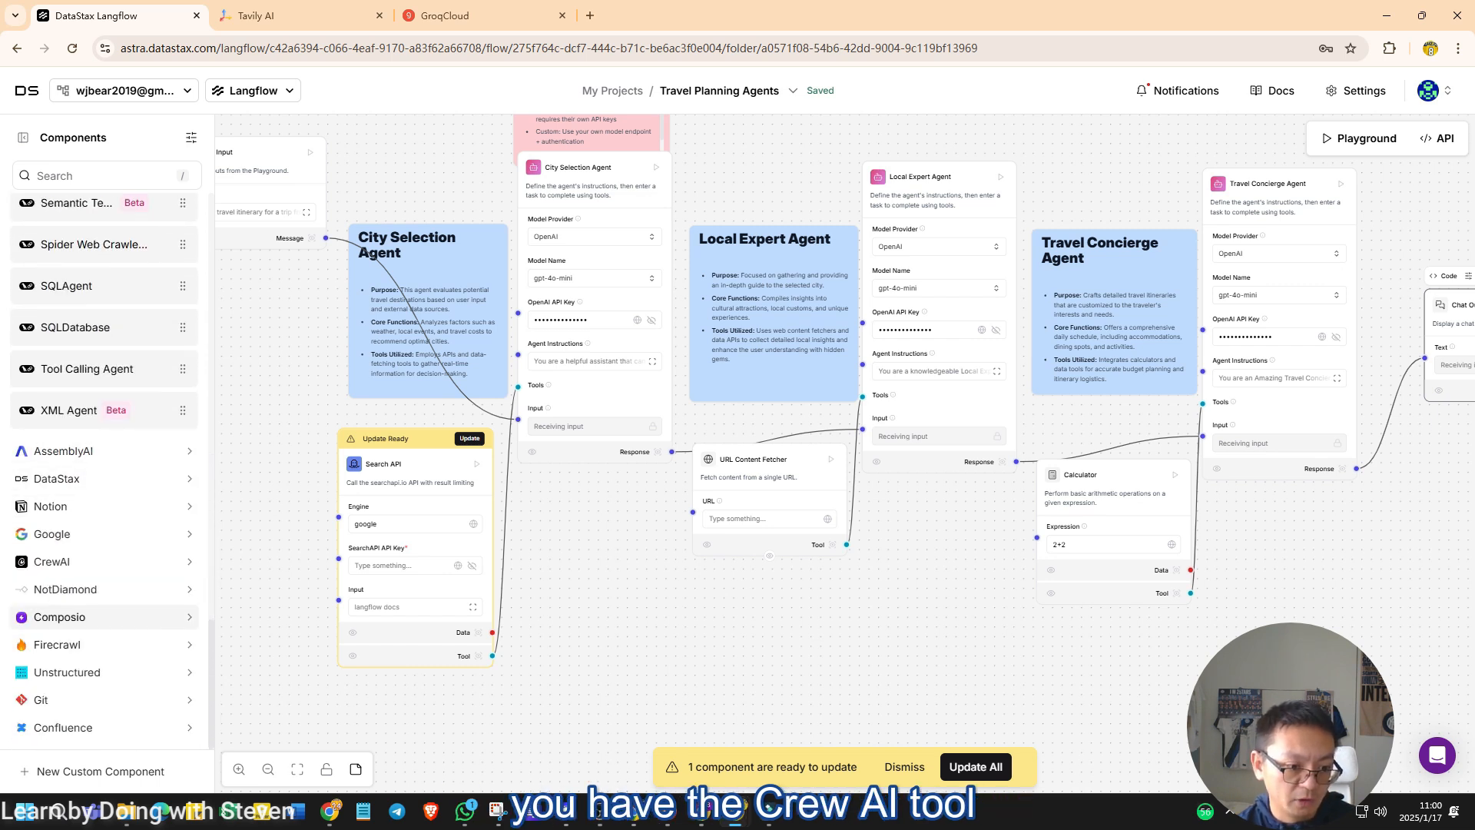
left_click(92, 562)
scroll(100, 461, "down", 3)
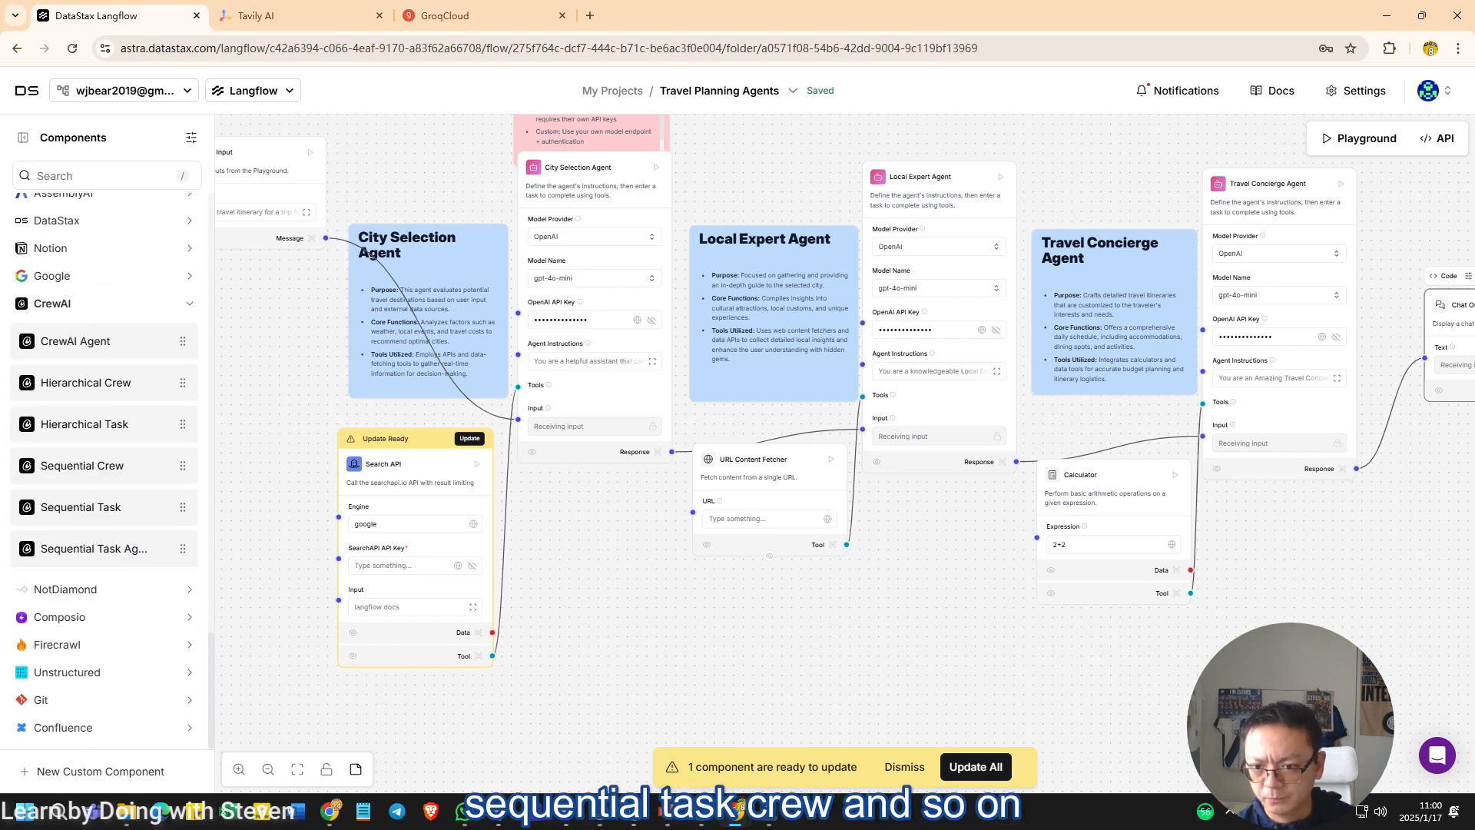
scroll(845, 396, "right", 3)
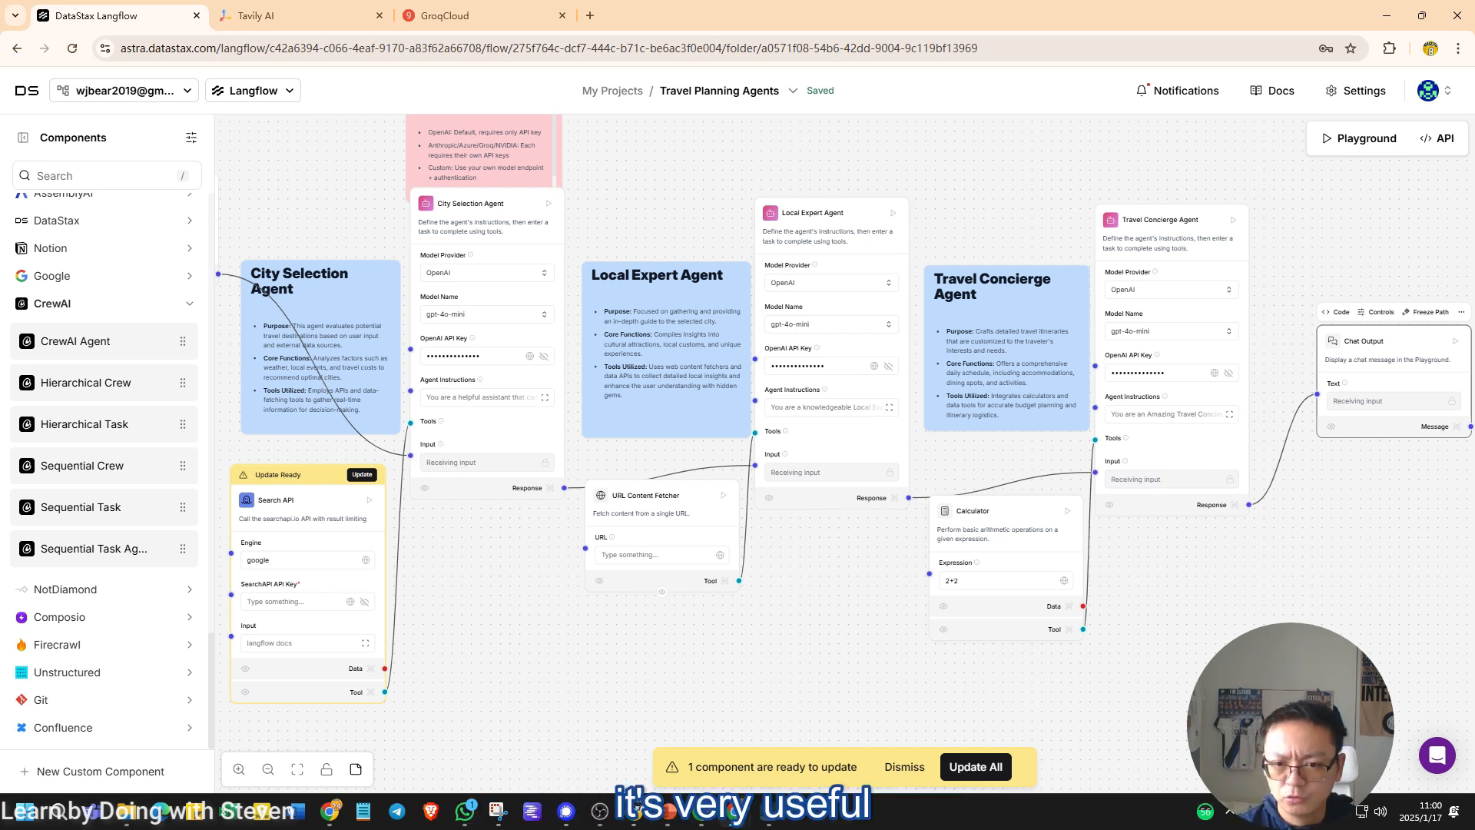
scroll(960, 623, "down", 2)
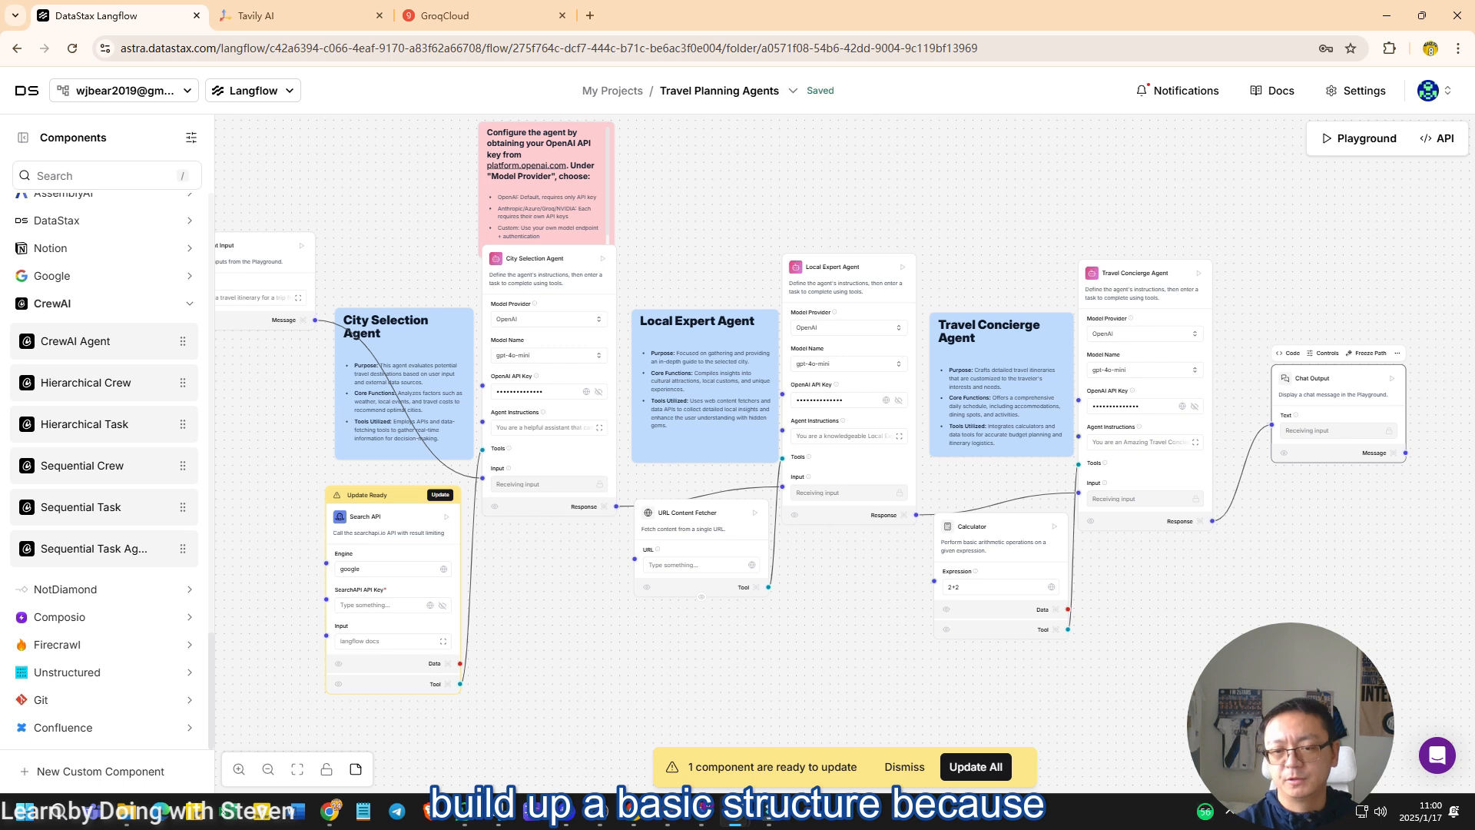
scroll(867, 362, "up", 5)
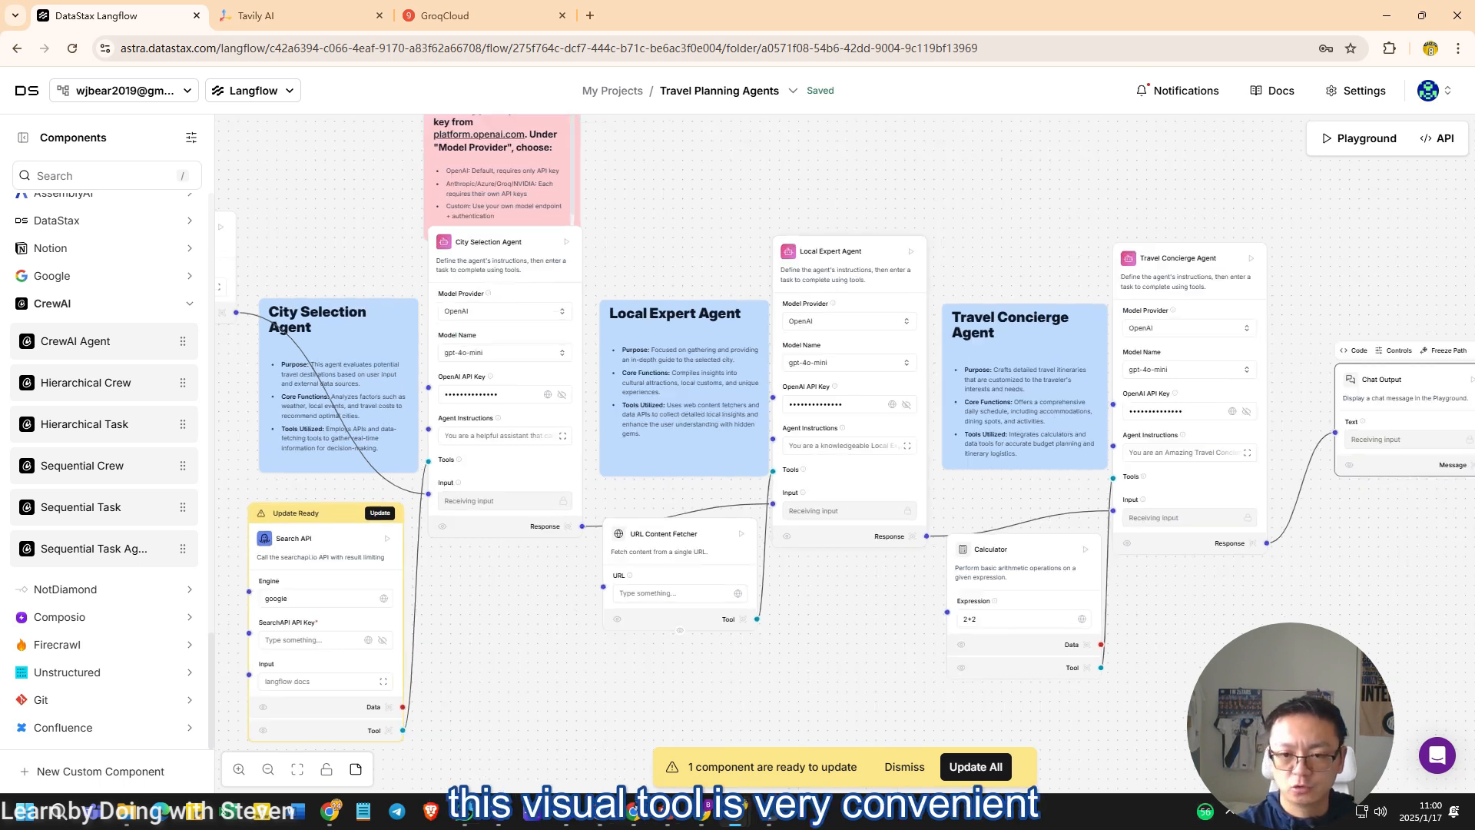
scroll(845, 441, "down", 3)
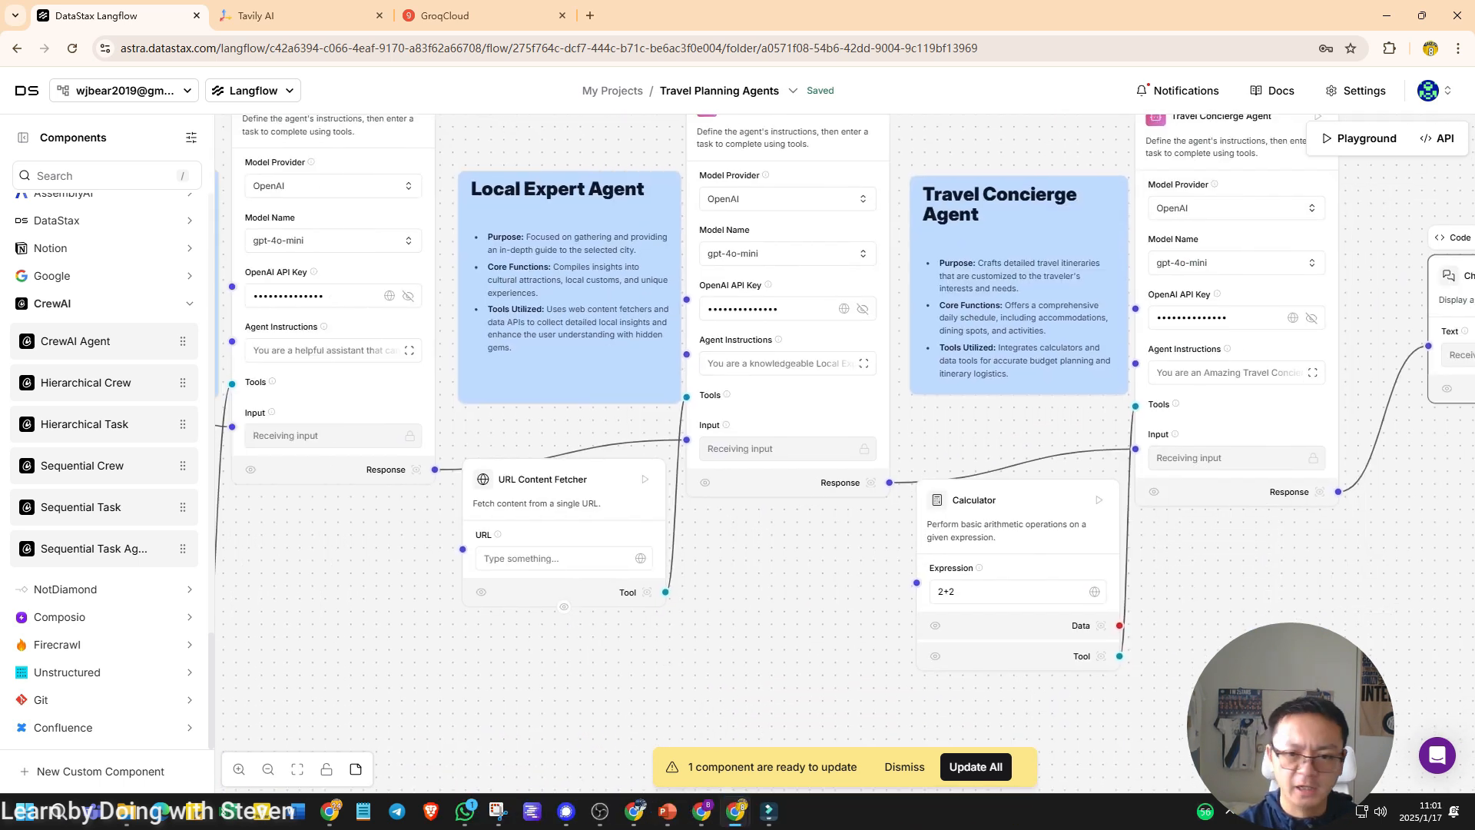
scroll(845, 442, "up", 1)
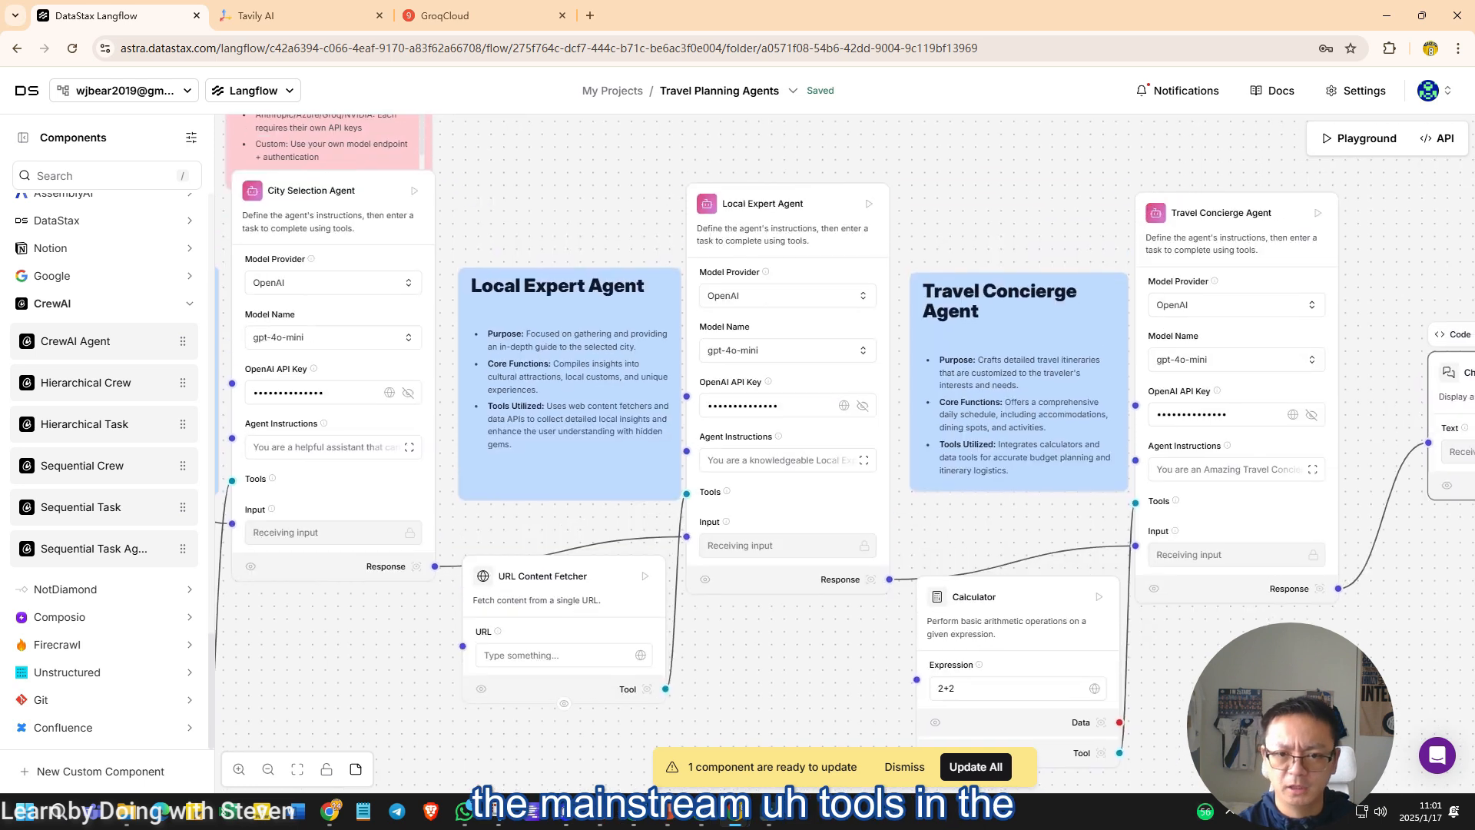
Step: Look through the component categories for Models, Processing, Data and Prompts
scroll(104, 673, "up", 1)
scroll(104, 461, "up", 10)
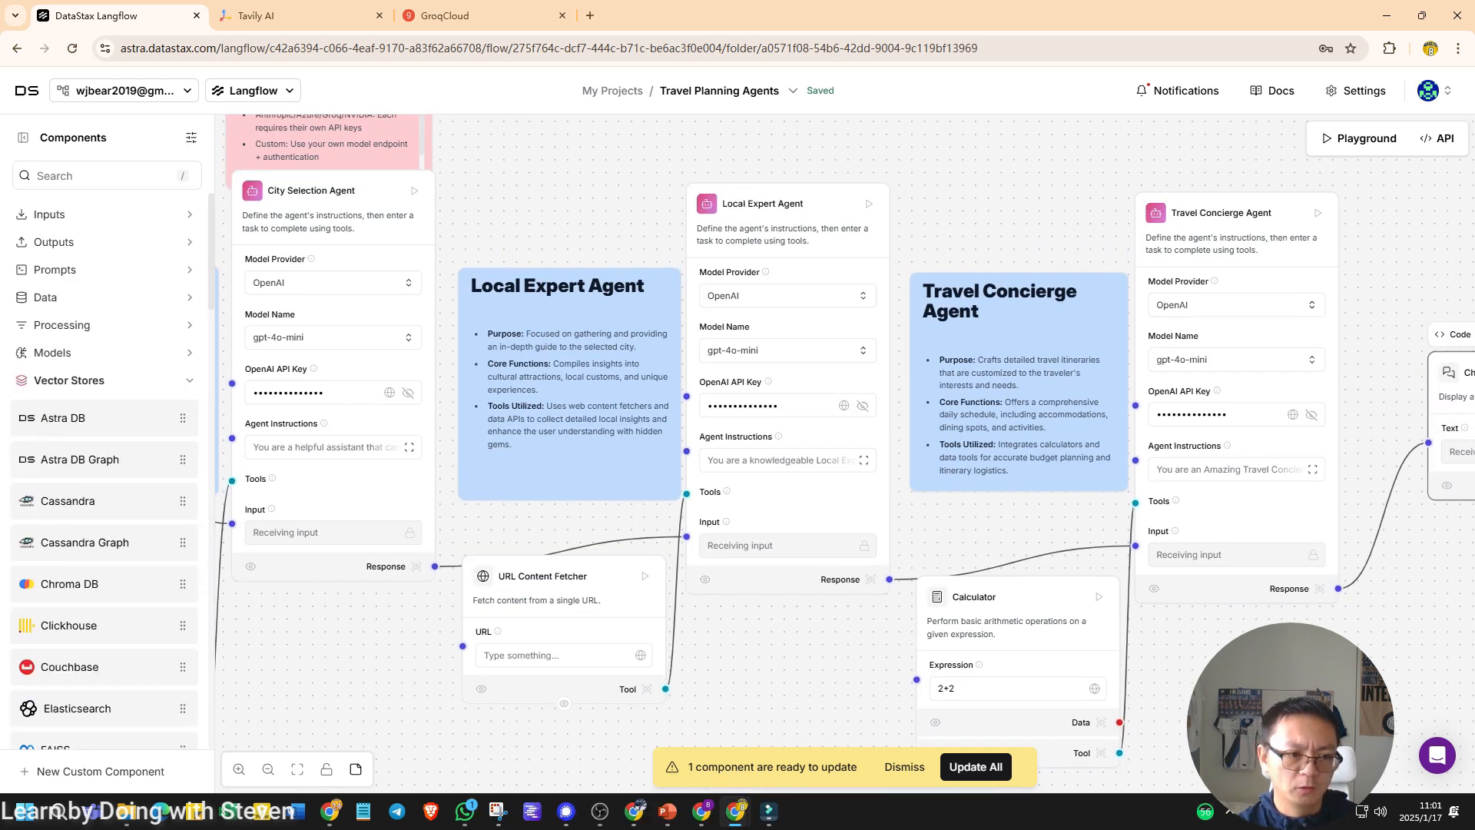
left_click(92, 352)
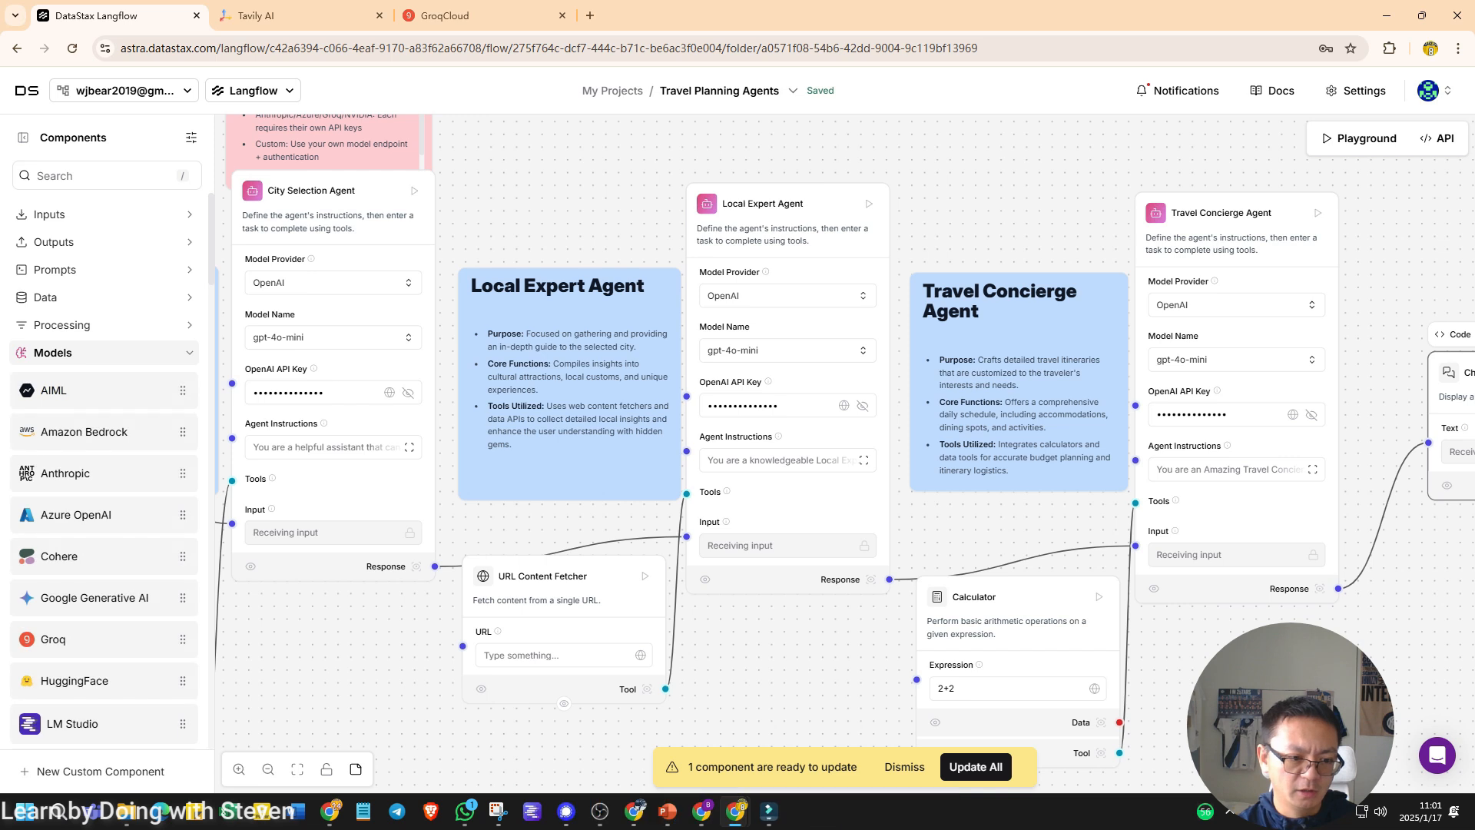
left_click(92, 325)
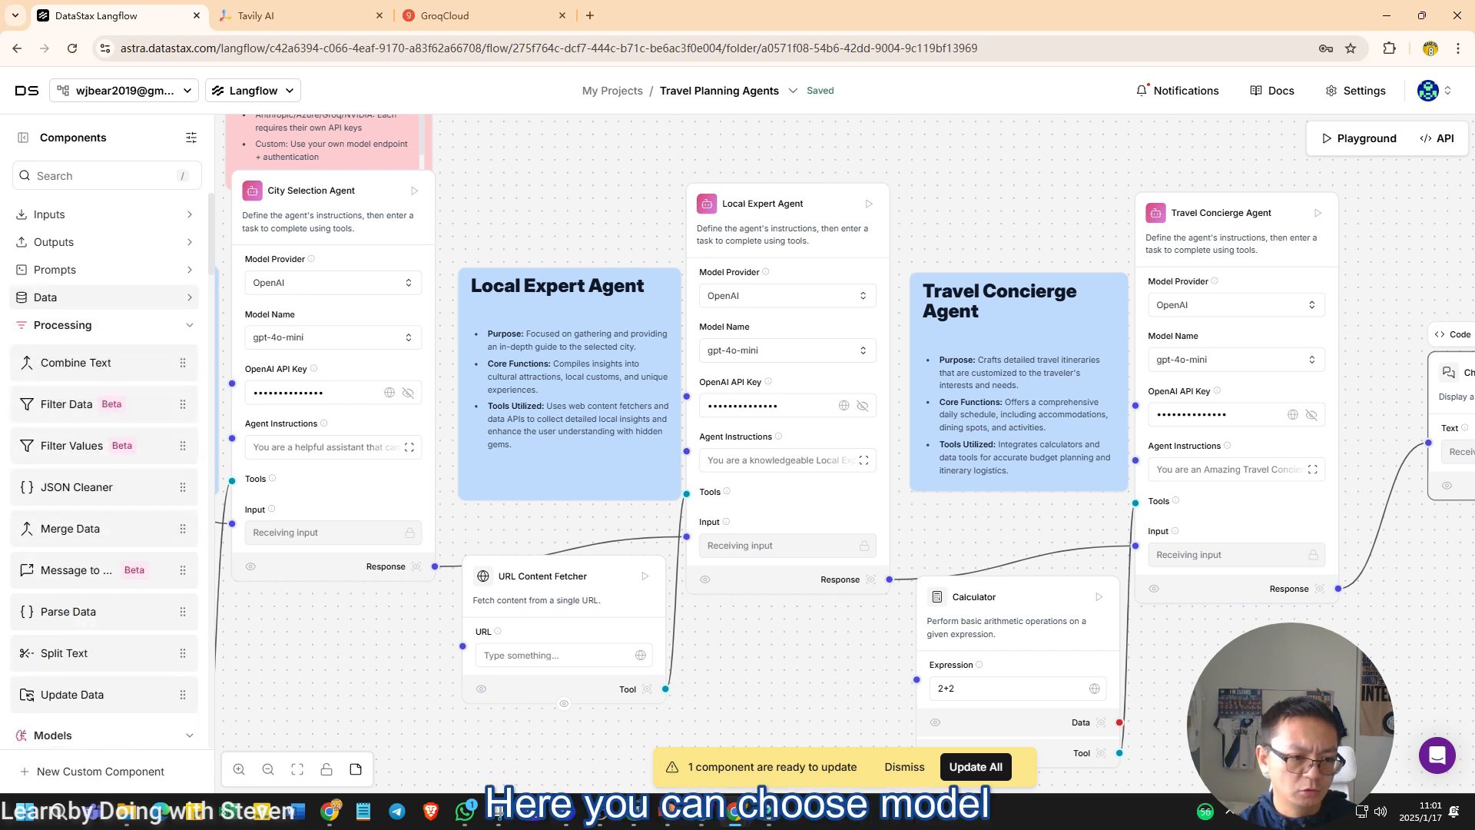
left_click(93, 297)
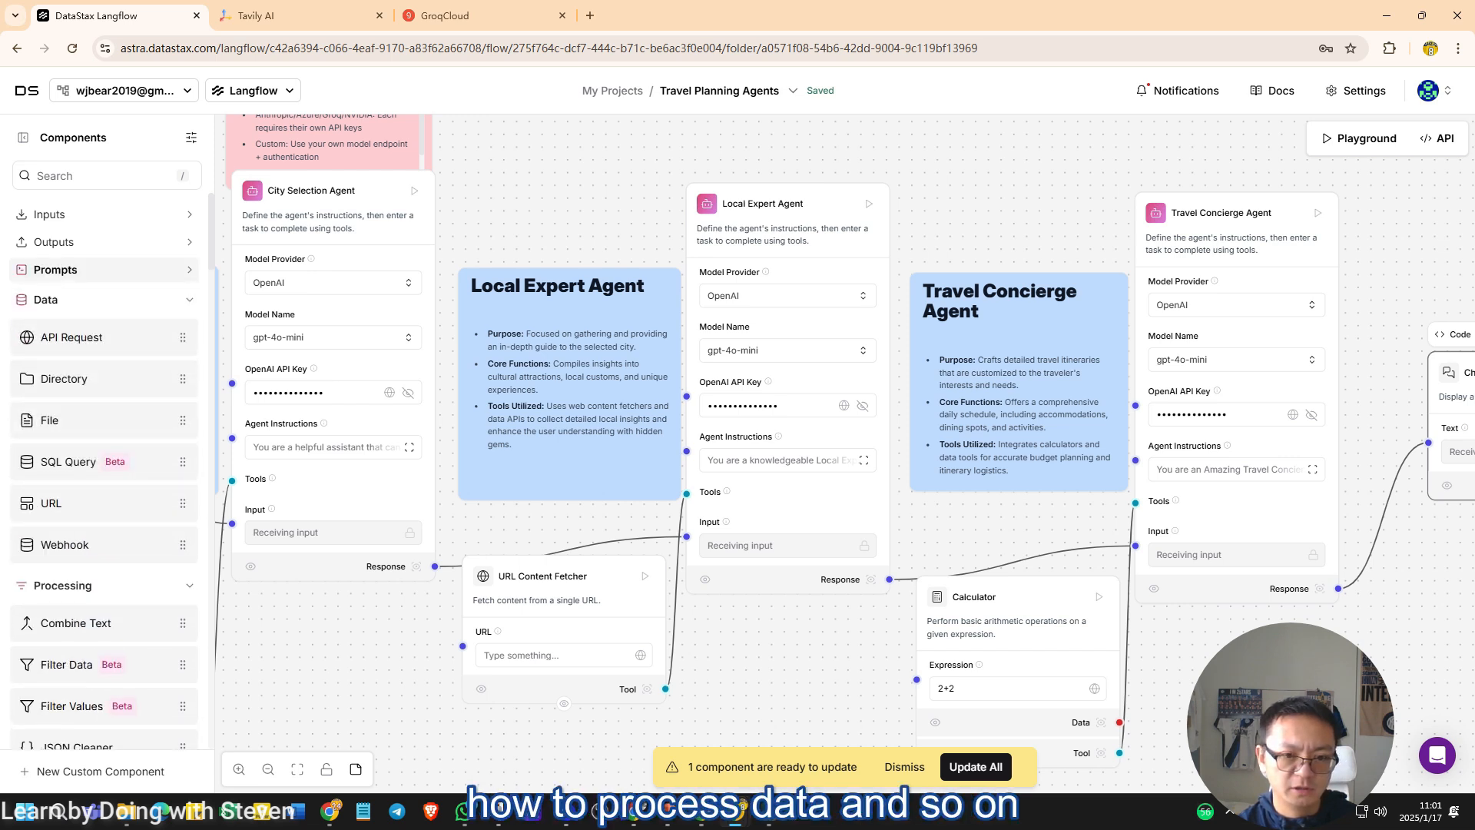
left_click(100, 270)
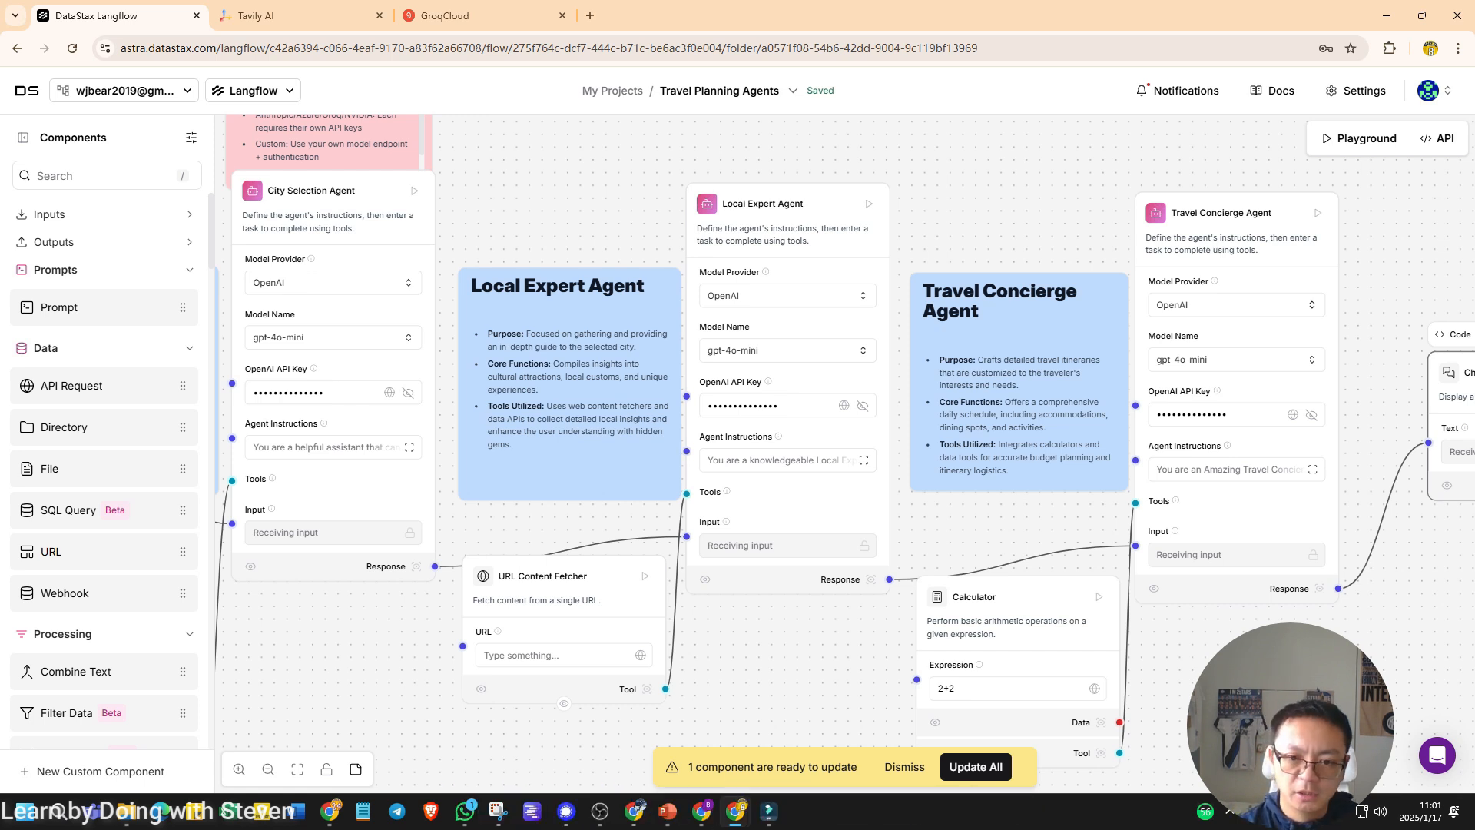
Step: Review how the City Selection, Local Expert and Travel Concierge agents and their tools are chained from Chat Input to Chat Output
scroll(499, 338, "down", 3)
scroll(751, 442, "up", 2)
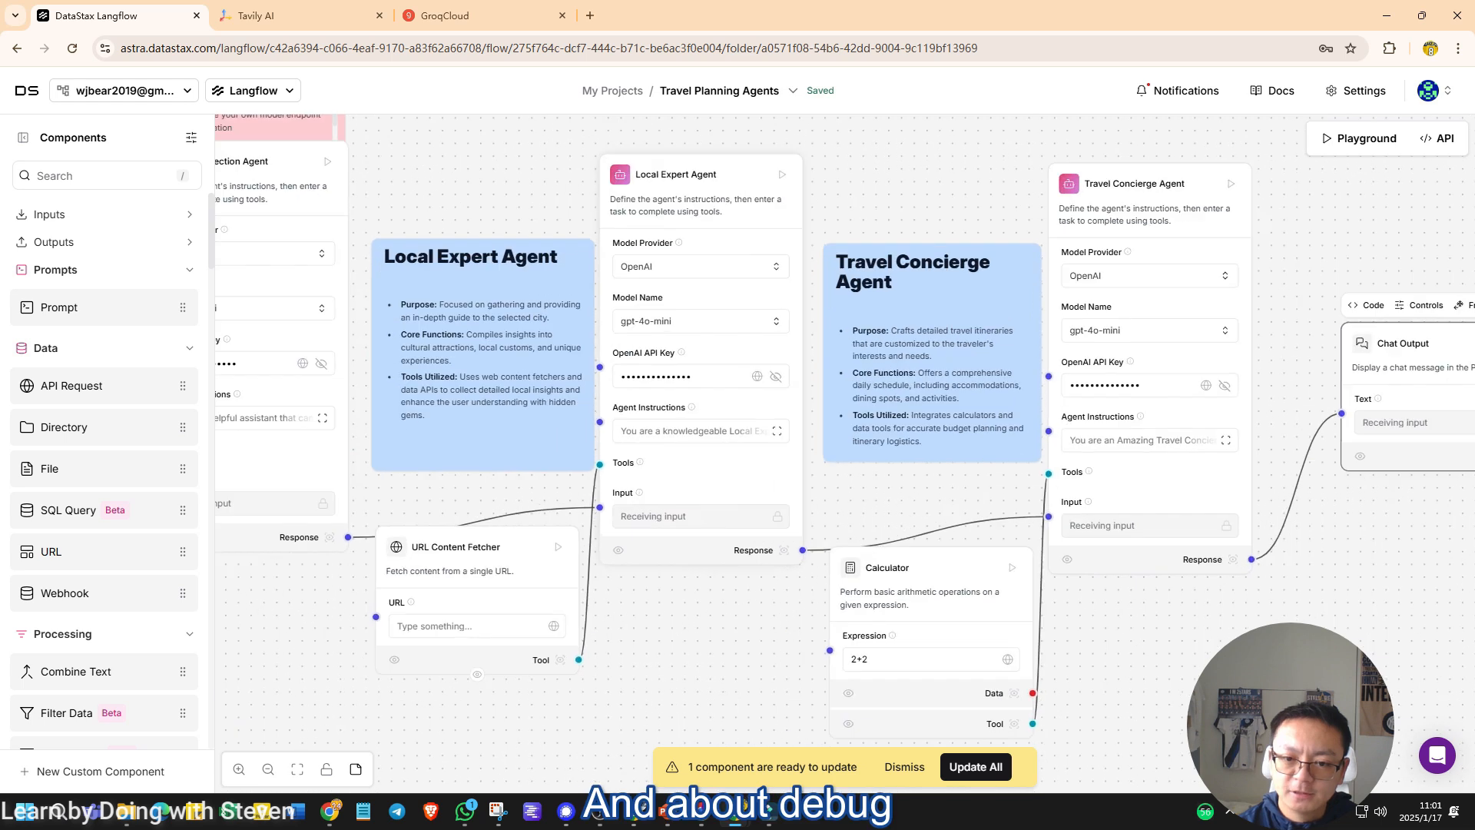
scroll(1005, 351, "down", 3)
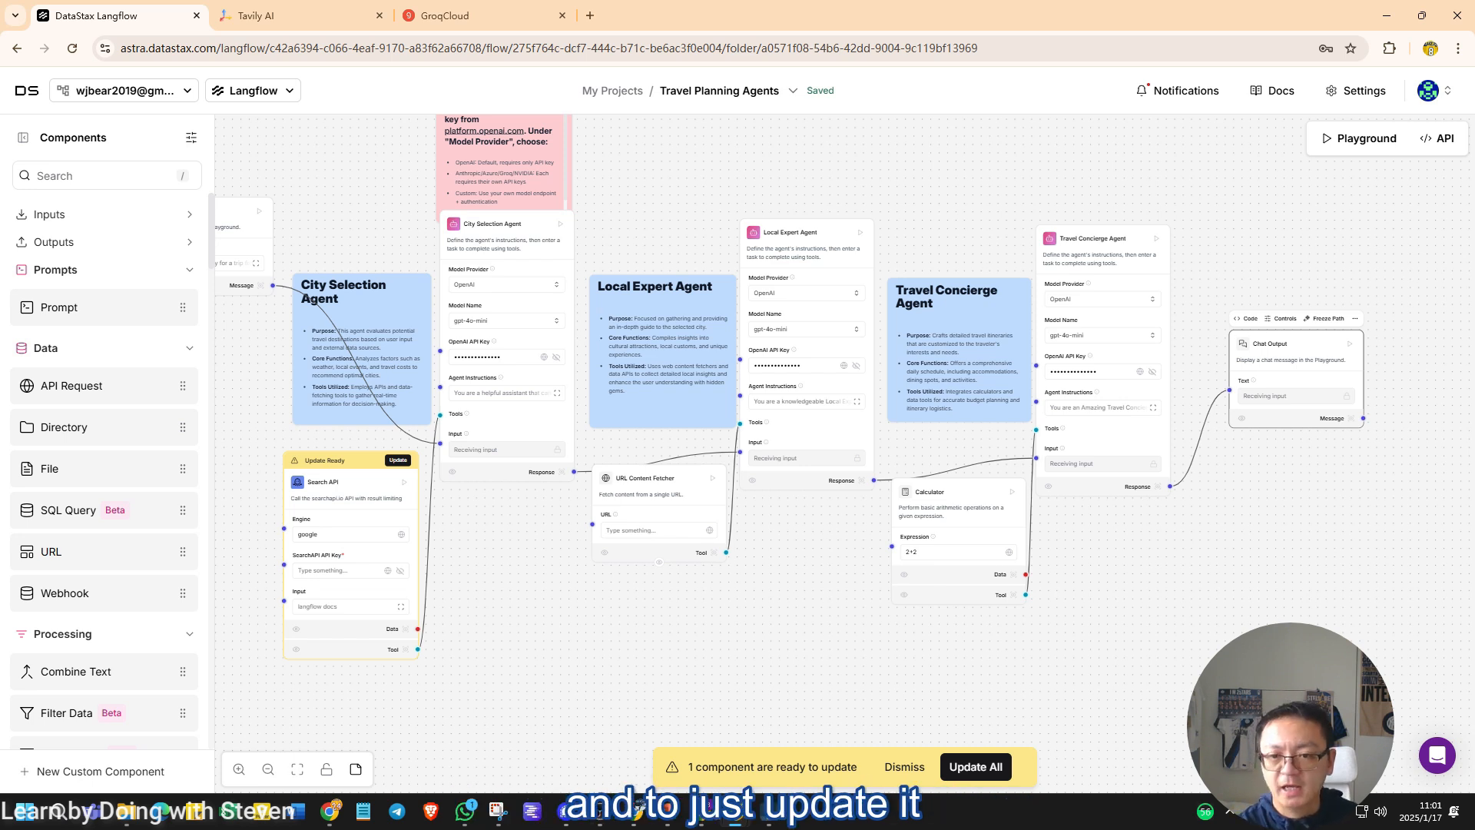
scroll(738, 430, "up", 3)
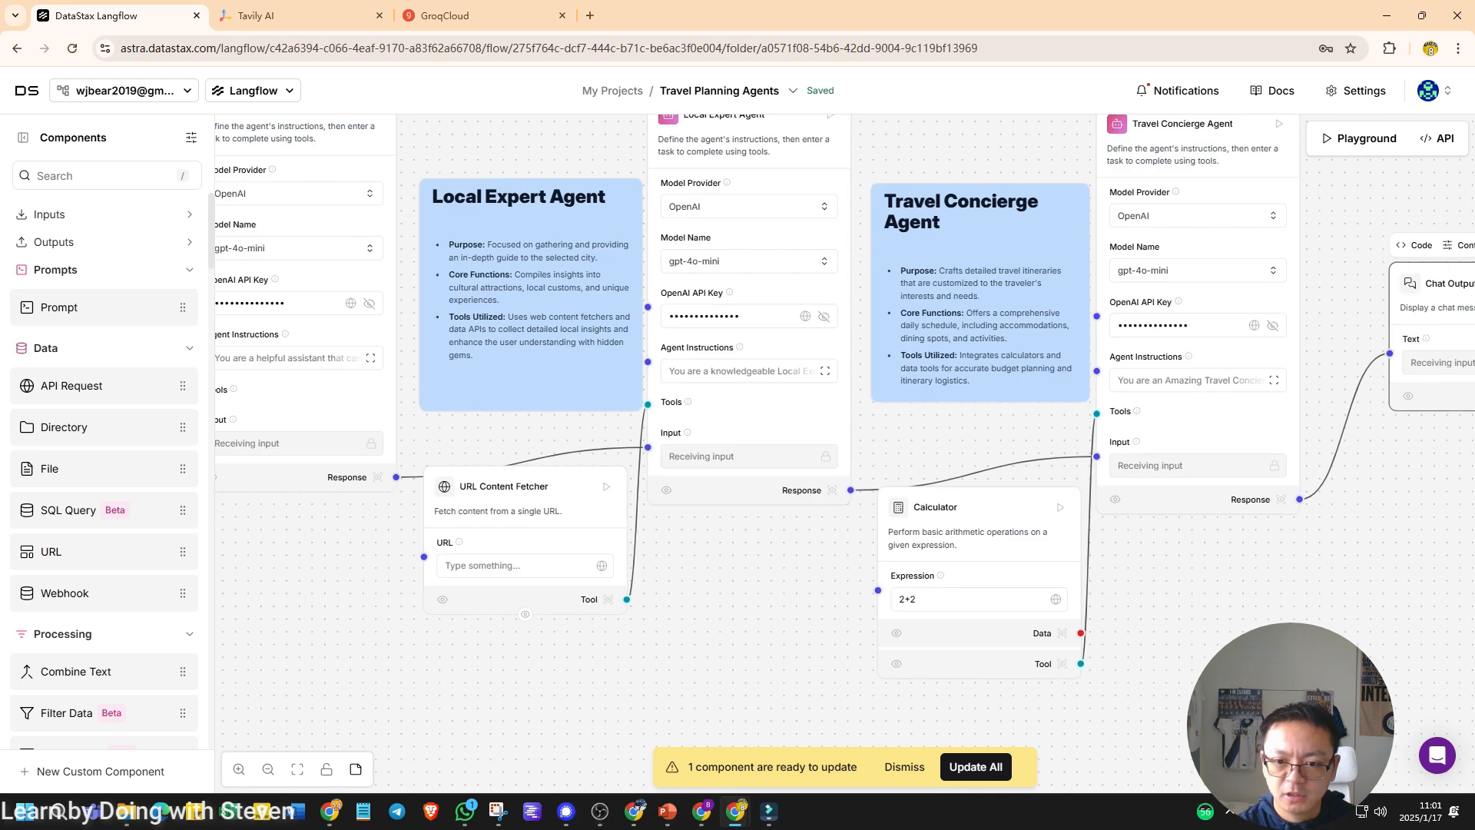
scroll(738, 430, "left", 3)
scroll(1041, 495, "down", 3)
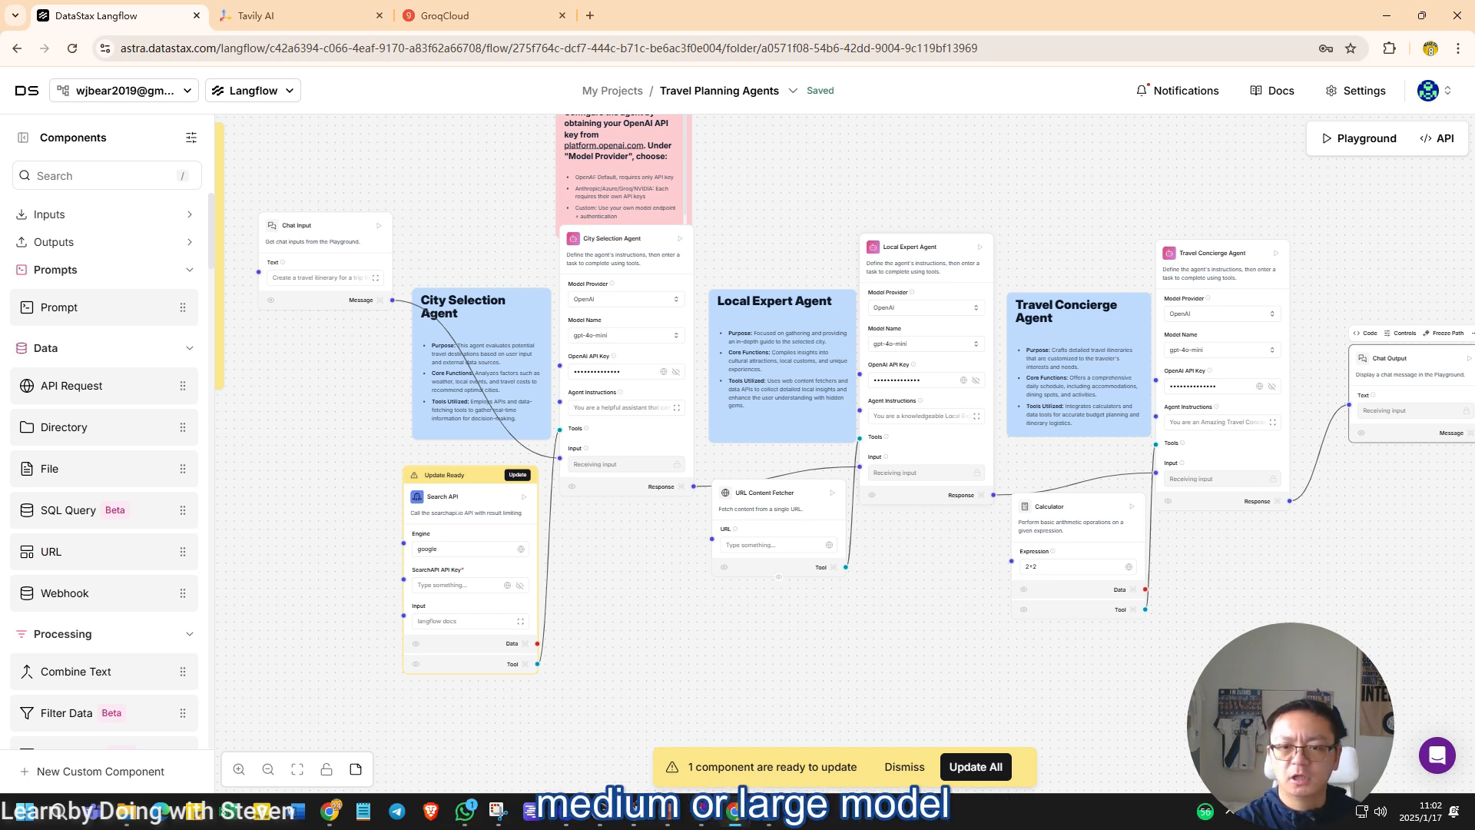
scroll(960, 361, "up", 4)
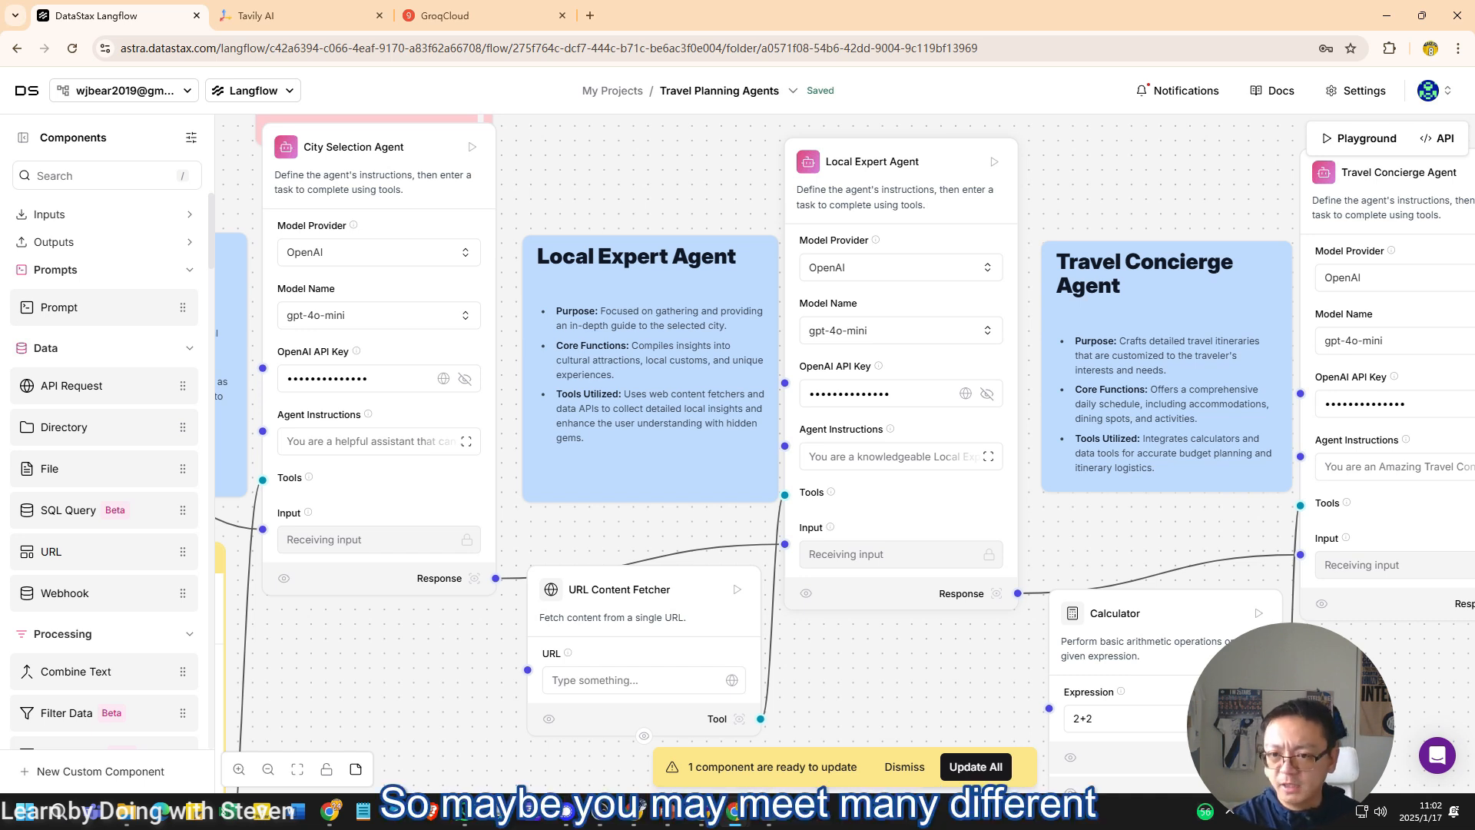
scroll(832, 470, "down", 3)
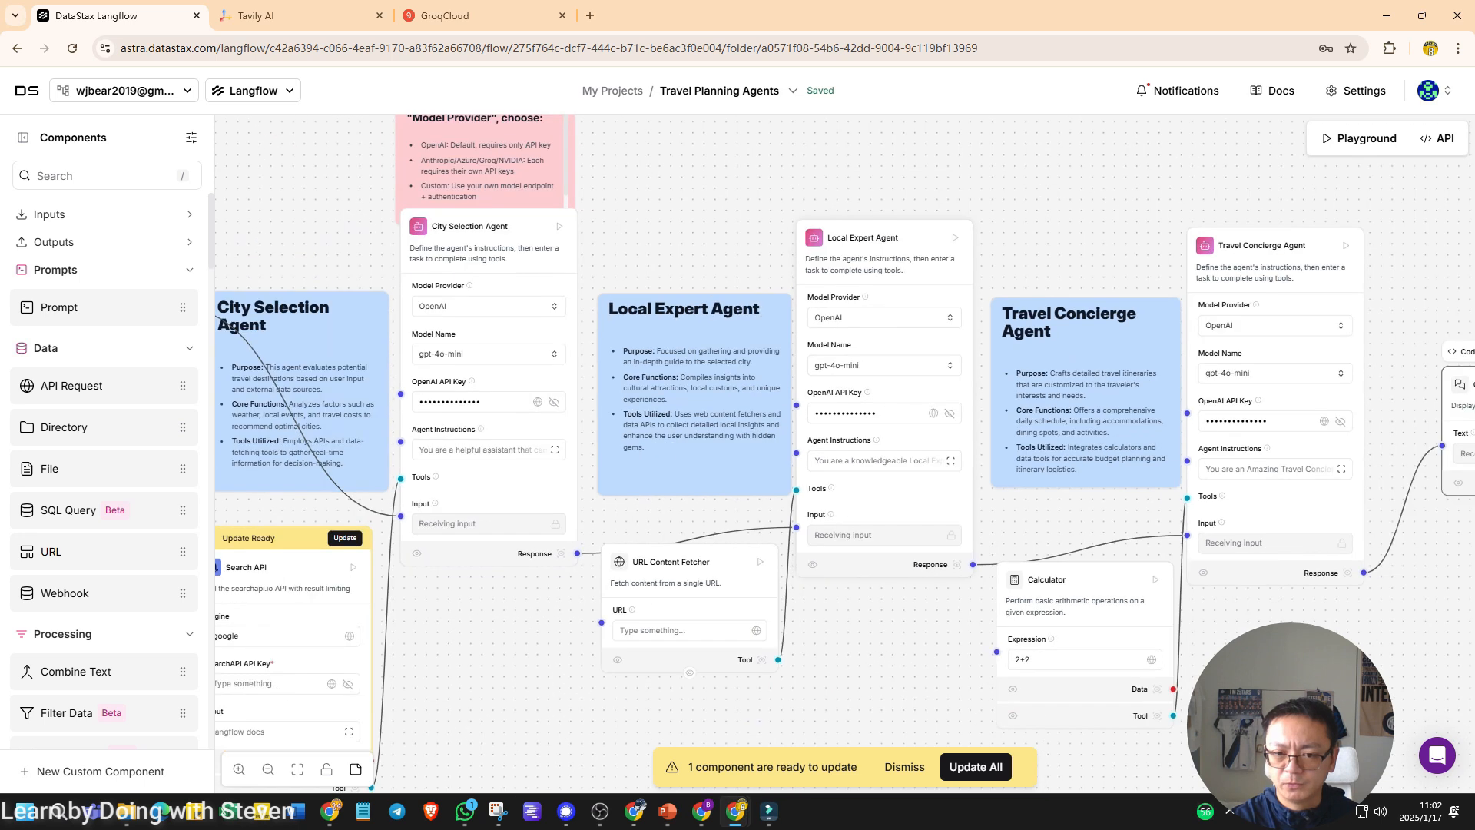
scroll(832, 470, "up", 2)
scroll(839, 434, "right", 5)
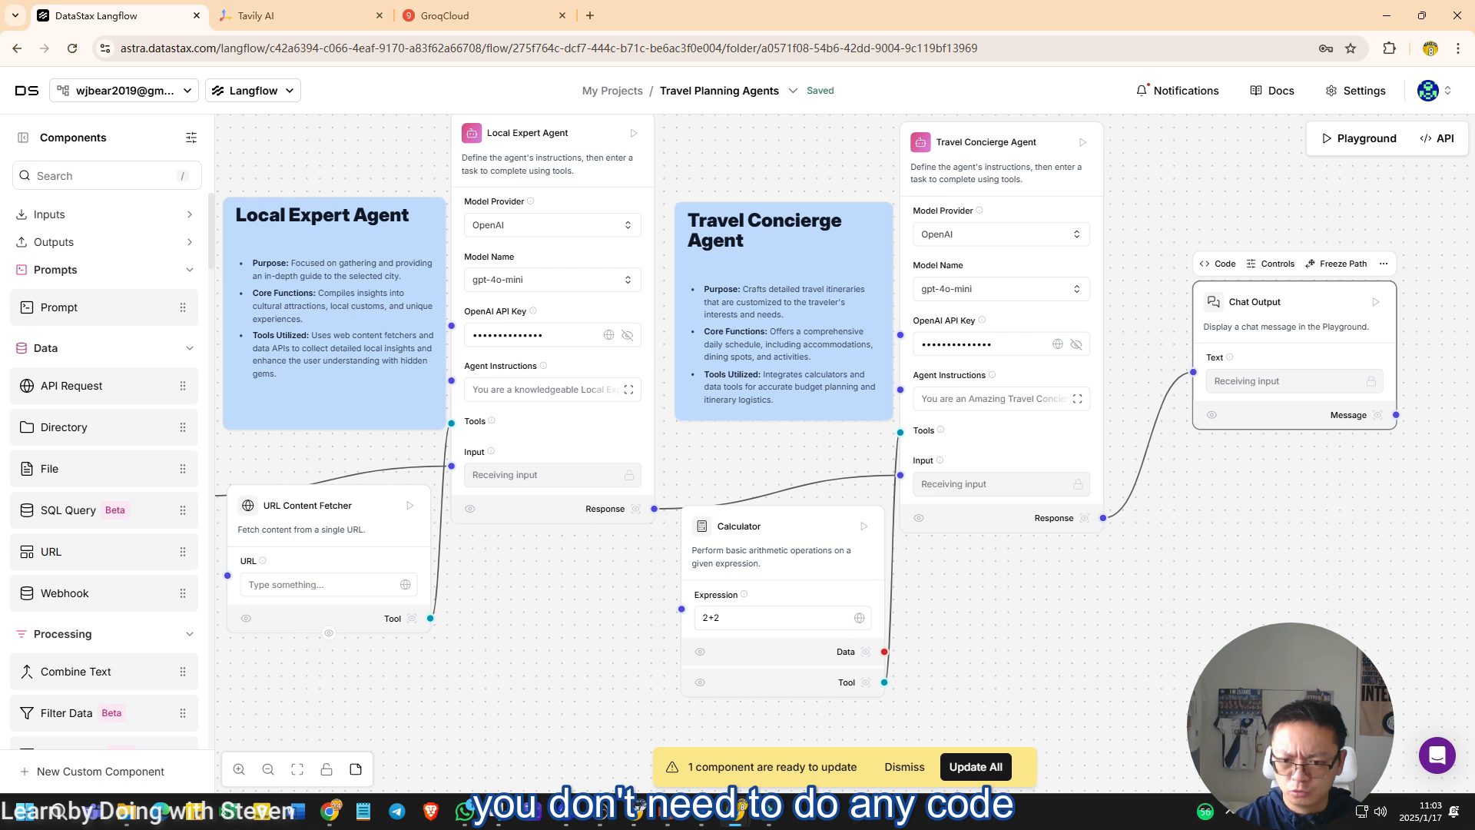
scroll(1114, 513, "left", 3)
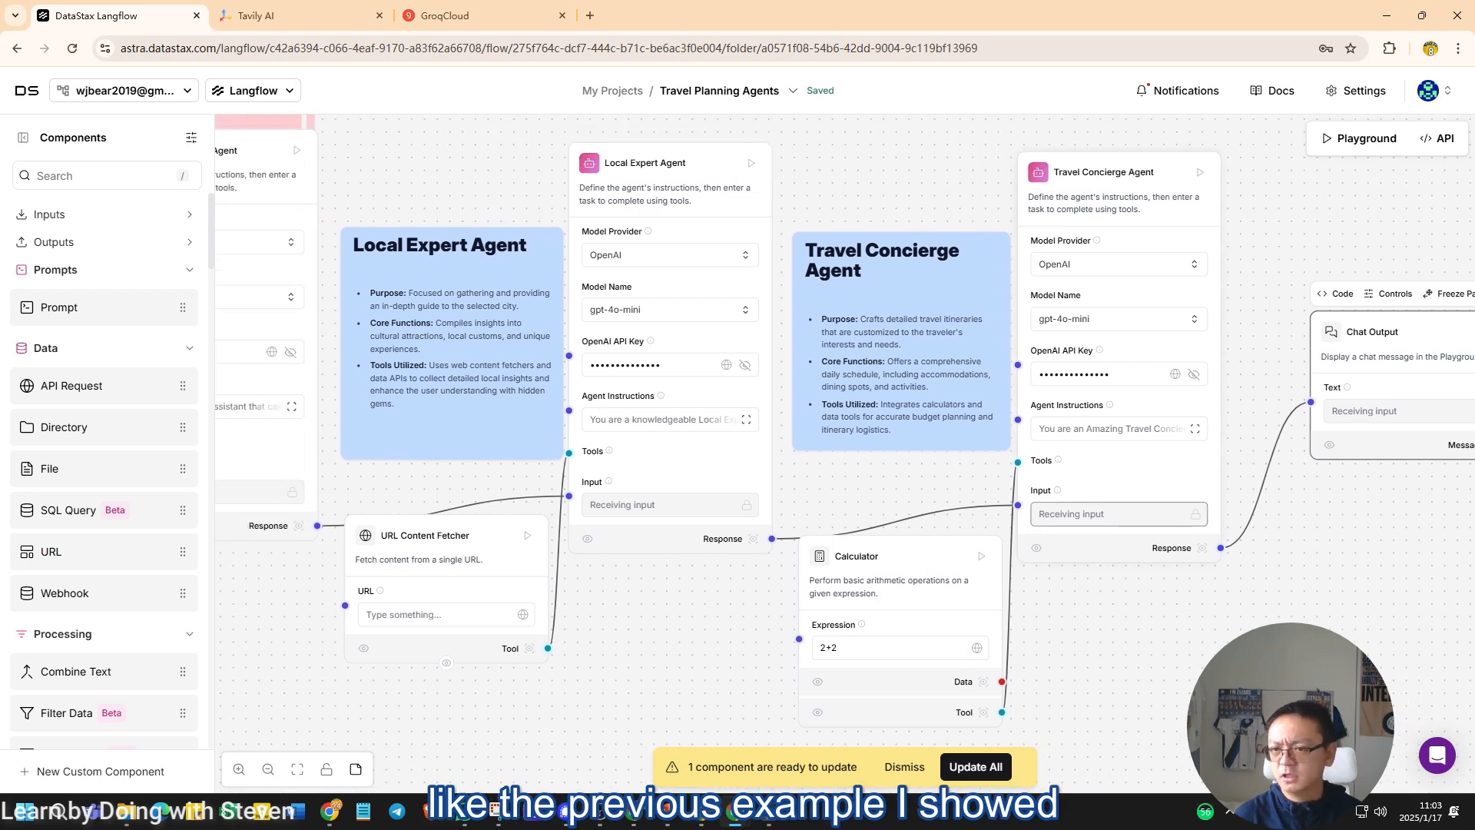